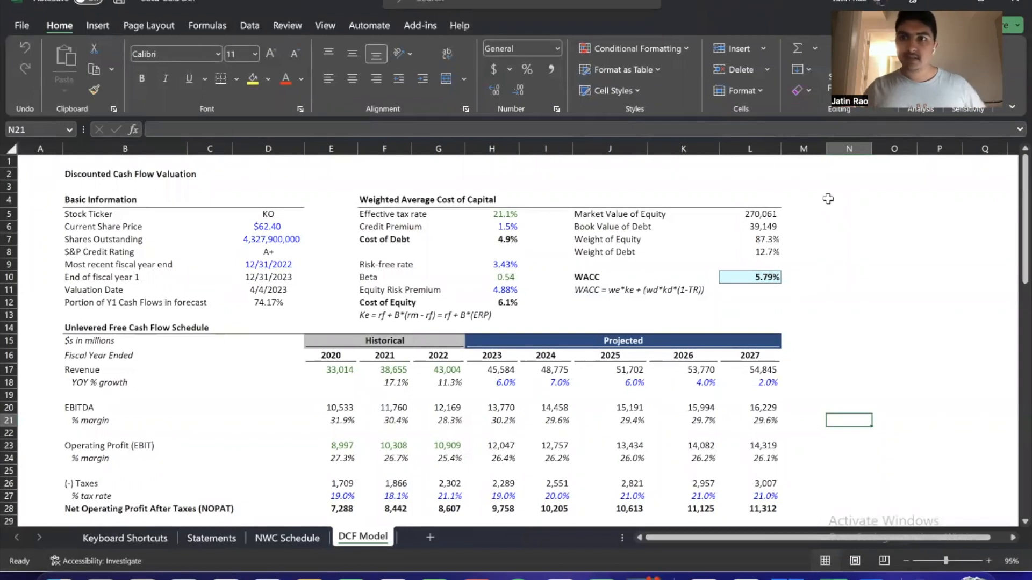
{"action": "left_click", "coordinate": [750, 302]}
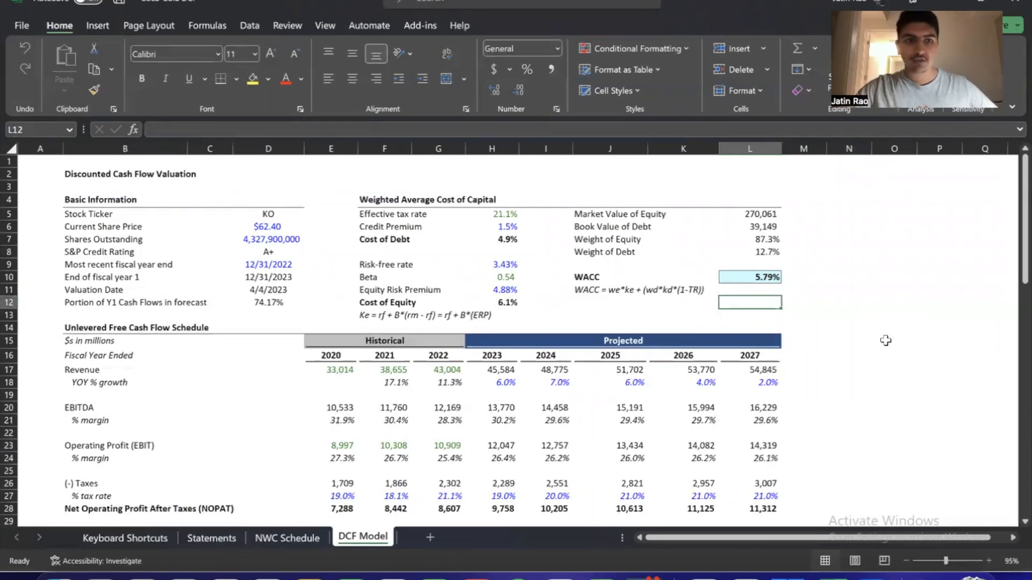
{"action": "scroll", "coordinate": [885, 340], "scroll_direction": "down", "scroll_amount": 1}
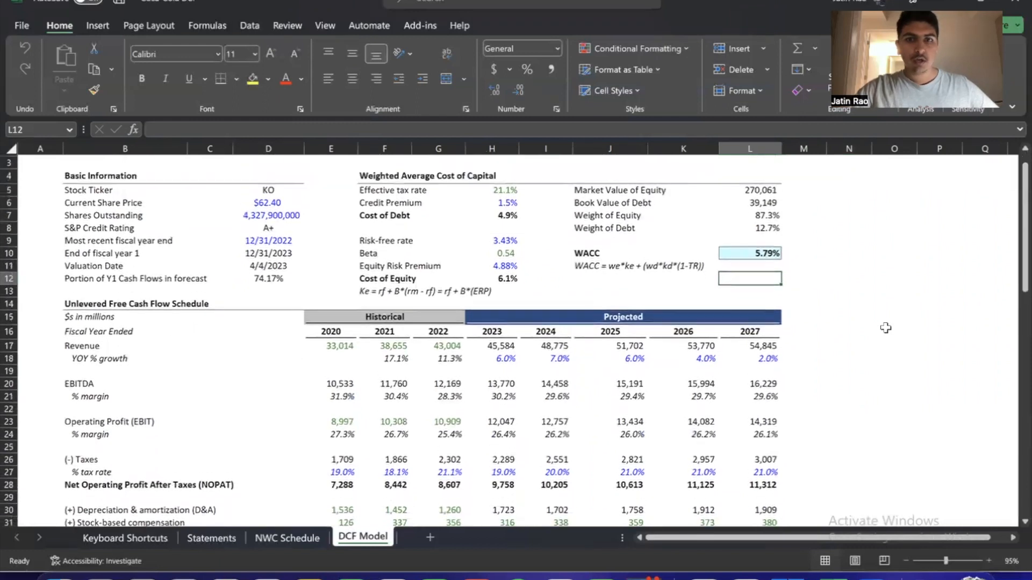
{"action": "scroll", "coordinate": [886, 328], "scroll_direction": "up", "scroll_amount": 1}
{"action": "scroll", "coordinate": [885, 328], "scroll_direction": "up", "scroll_amount": 1}
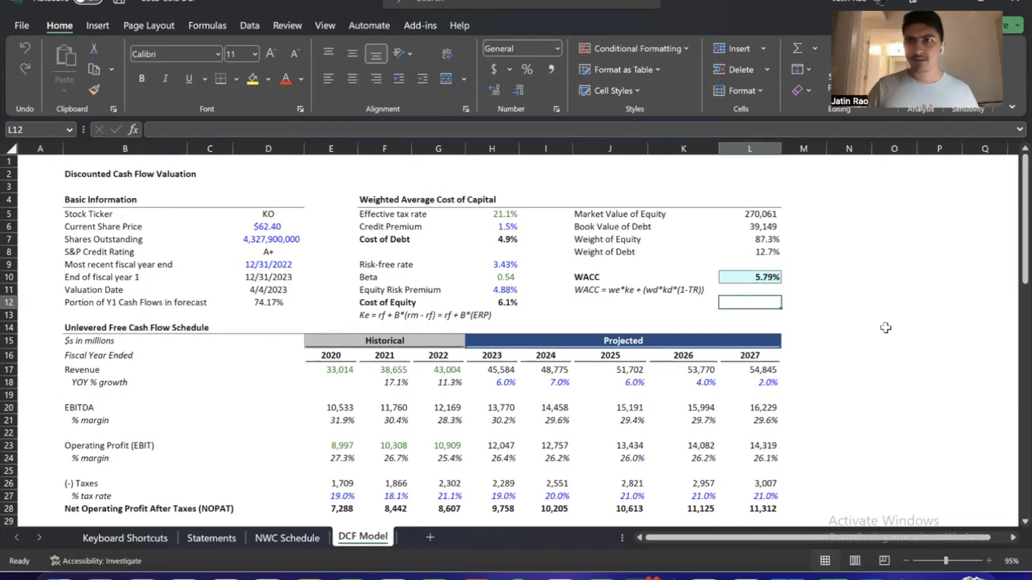
Review the Unlevered Free Cash Flow Schedule, highlighting its historical and projected revenue
{"action": "scroll", "coordinate": [886, 328], "scroll_direction": "down", "scroll_amount": 2}
{"action": "scroll", "coordinate": [95, 241], "scroll_direction": "down", "scroll_amount": 1}
{"action": "left_click_drag", "start_coordinate": [95, 241], "coordinate": [698, 456]}
{"action": "left_click", "coordinate": [698, 457]}
{"action": "scroll", "coordinate": [681, 456], "scroll_direction": "down", "scroll_amount": 1}
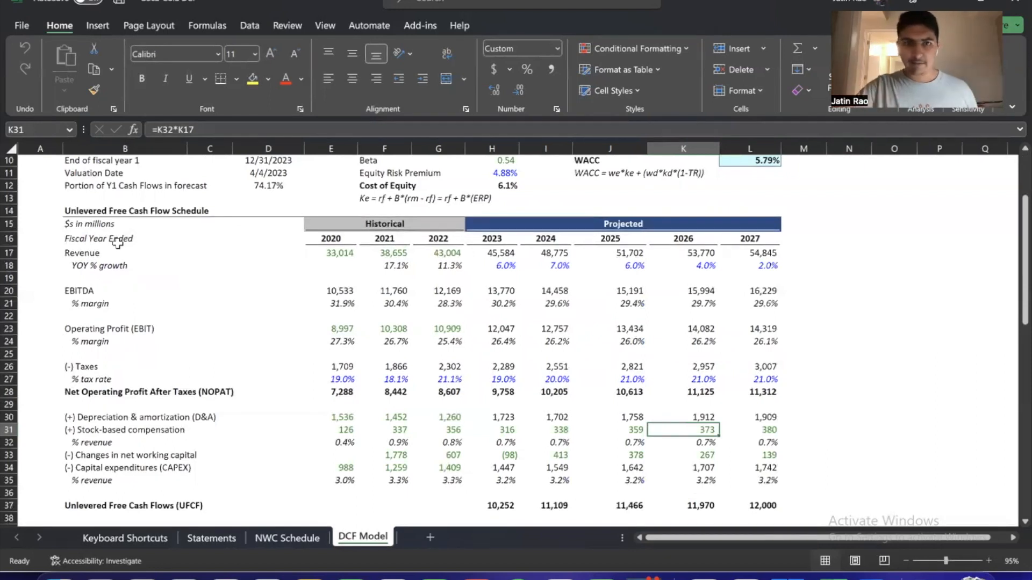
{"action": "scroll", "coordinate": [117, 244], "scroll_direction": "down", "scroll_amount": 1}
{"action": "left_click_drag", "start_coordinate": [321, 233], "coordinate": [402, 234]}
{"action": "left_click_drag", "start_coordinate": [509, 237], "coordinate": [763, 238]}
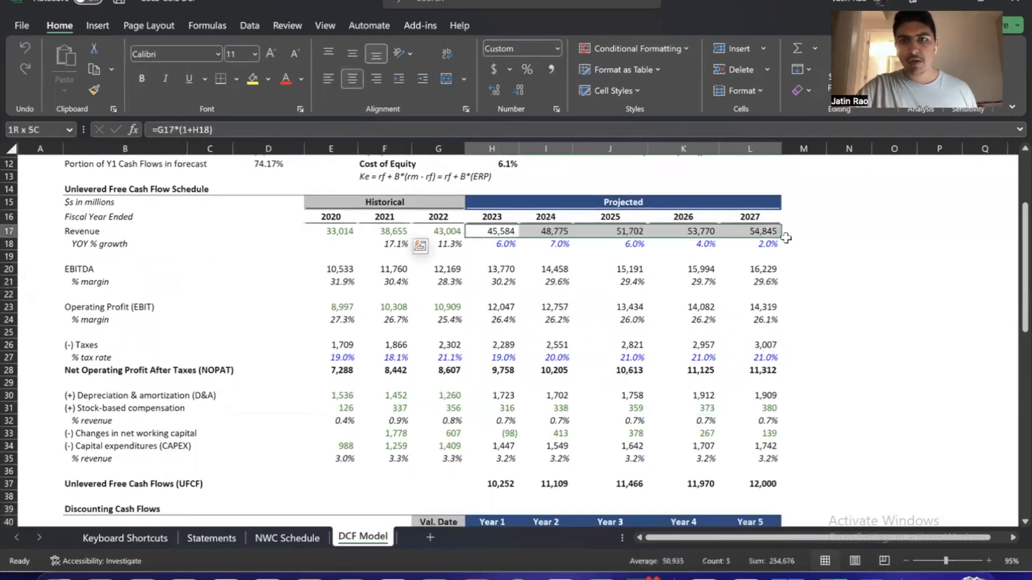
{"action": "left_click", "coordinate": [786, 267]}
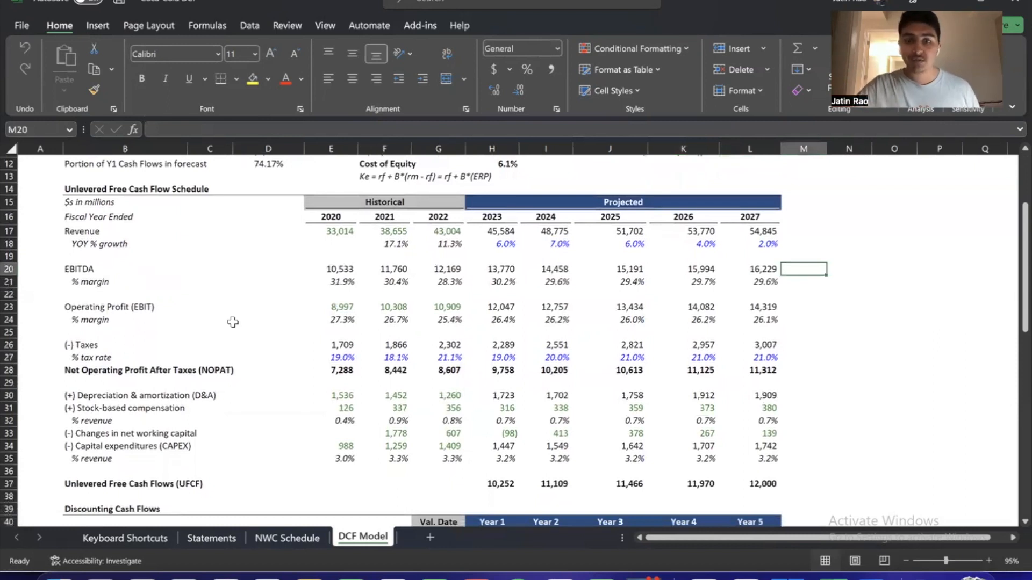
Highlight the Basic Information values from the stock ticker down to the portion of Y1 cash flows
{"action": "scroll", "coordinate": [233, 321], "scroll_direction": "up", "scroll_amount": 1}
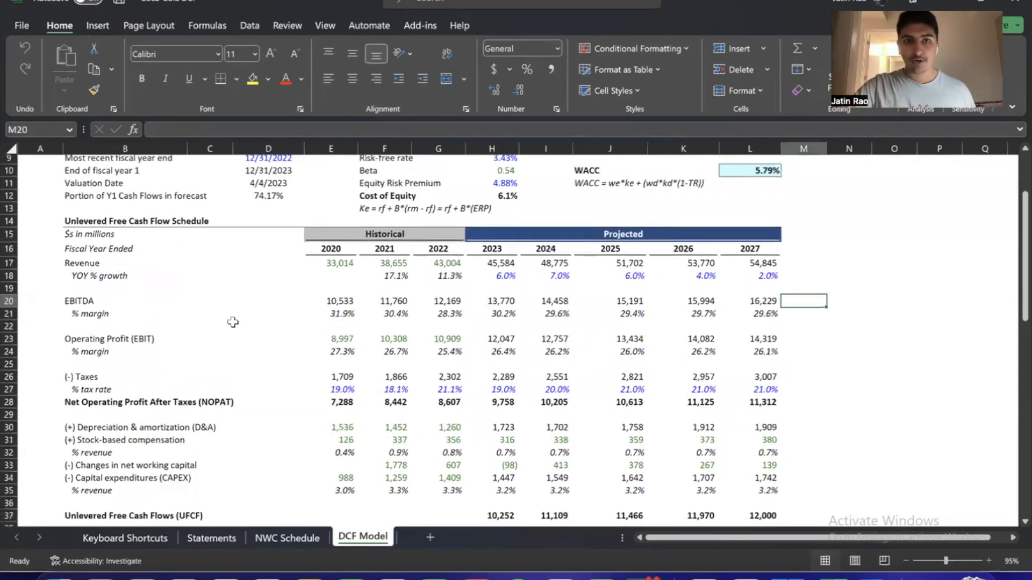
{"action": "scroll", "coordinate": [232, 322], "scroll_direction": "up", "scroll_amount": 2}
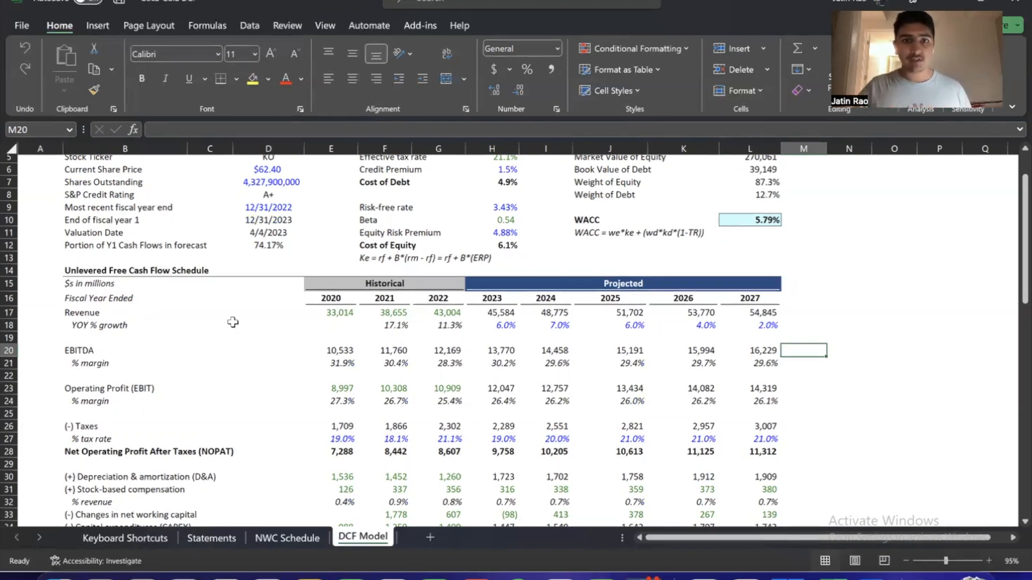
{"action": "scroll", "coordinate": [232, 323], "scroll_direction": "up", "scroll_amount": 2}
{"action": "left_click_drag", "start_coordinate": [271, 207], "coordinate": [268, 300]}
{"action": "scroll", "coordinate": [332, 313], "scroll_direction": "down", "scroll_amount": 2}
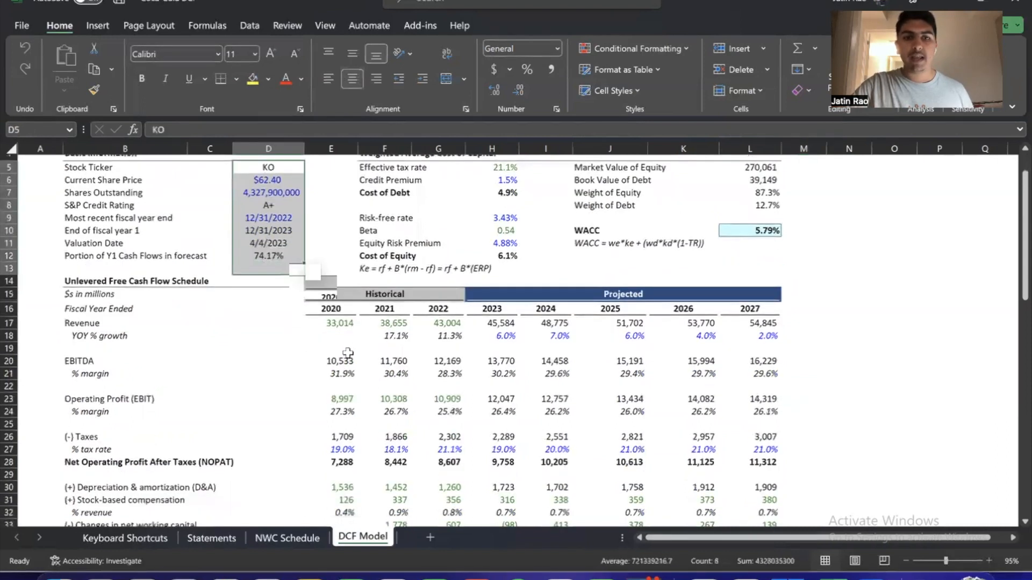
Highlight the cash flow schedule from revenue to NOPAT and look over the Weighted Average Cost of Capital section
{"action": "left_click_drag", "start_coordinate": [332, 313], "coordinate": [637, 450]}
{"action": "left_click", "coordinate": [637, 452]}
{"action": "scroll", "coordinate": [634, 453], "scroll_direction": "up", "scroll_amount": 2}
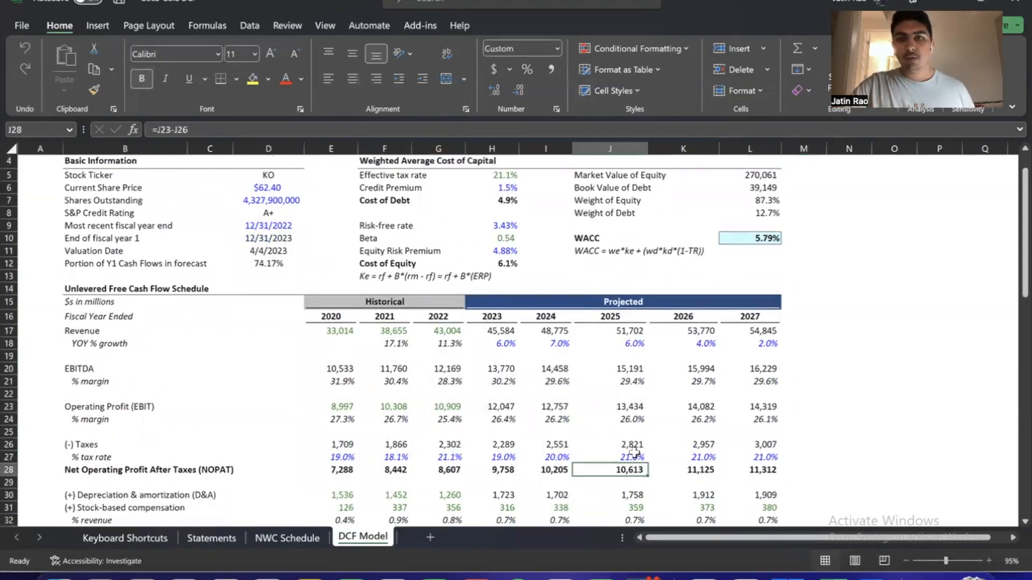
{"action": "scroll", "coordinate": [399, 194], "scroll_direction": "up", "scroll_amount": 1}
{"action": "left_click", "coordinate": [414, 199]}
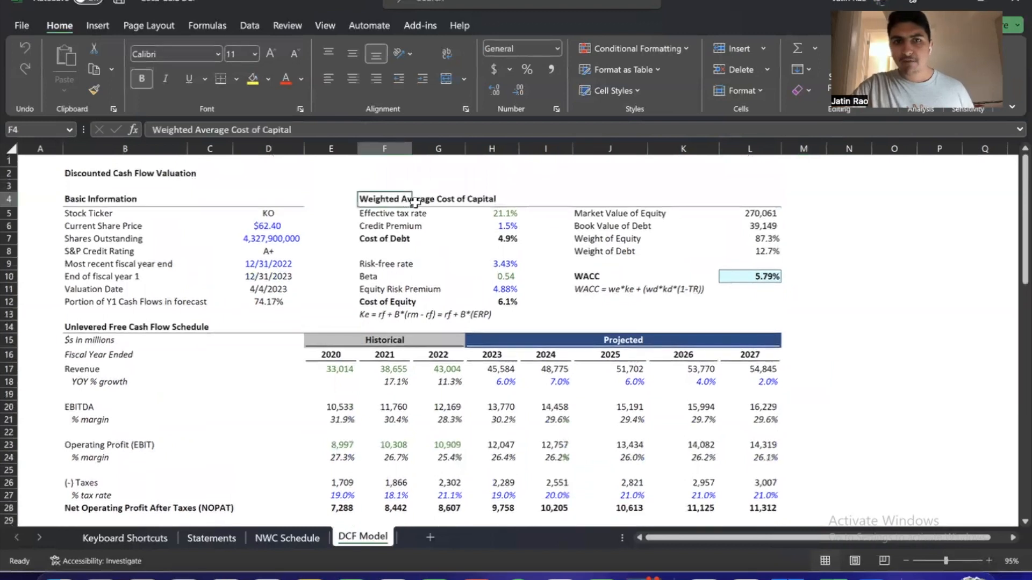
{"action": "left_click", "coordinate": [543, 302]}
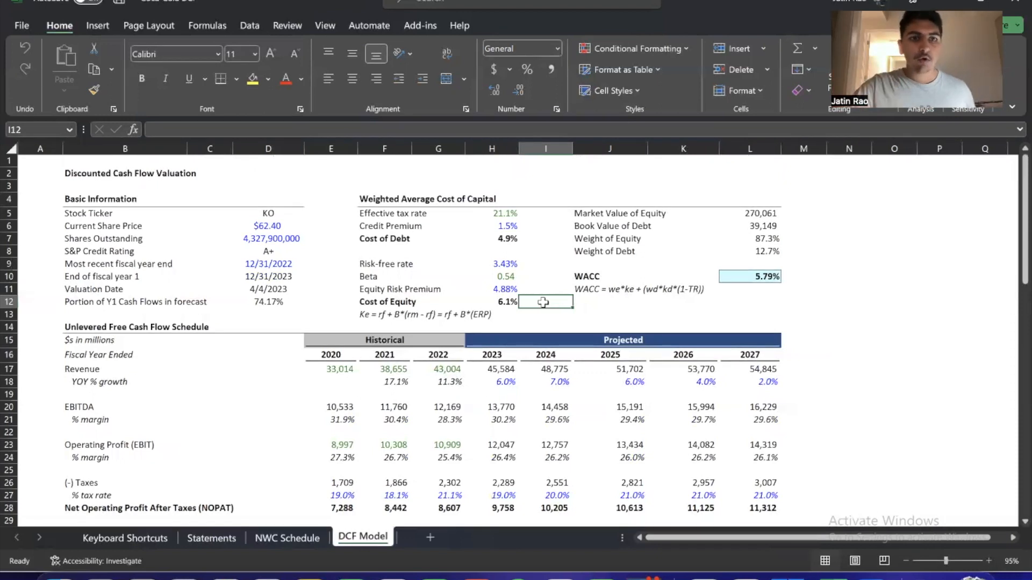
Review the Basic Information values and the projected YOY revenue growth rates for 2023 to 2027
{"action": "left_click_drag", "start_coordinate": [247, 217], "coordinate": [269, 302]}
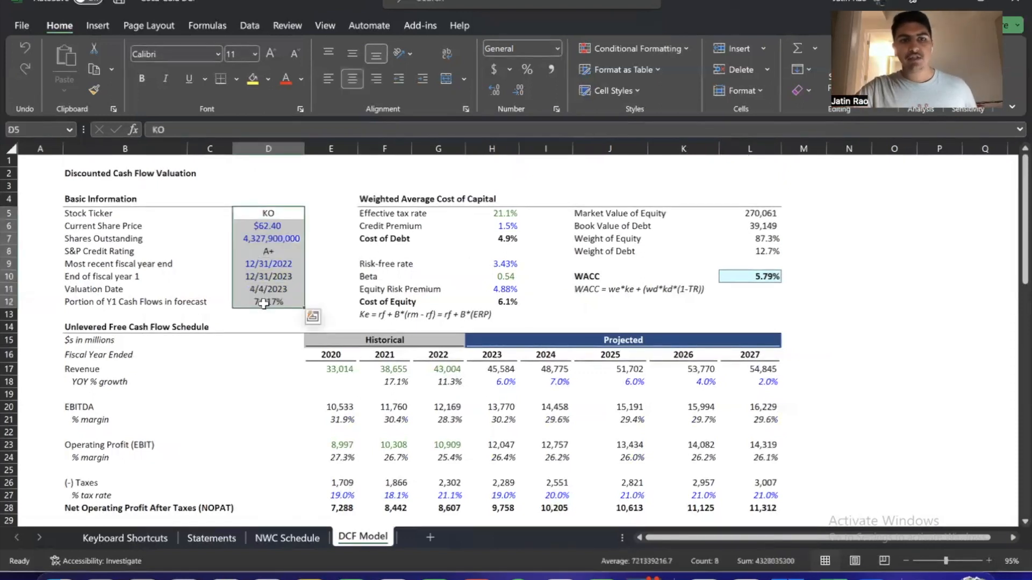
{"action": "left_click", "coordinate": [287, 326]}
{"action": "scroll", "coordinate": [170, 280], "scroll_direction": "down", "scroll_amount": 3}
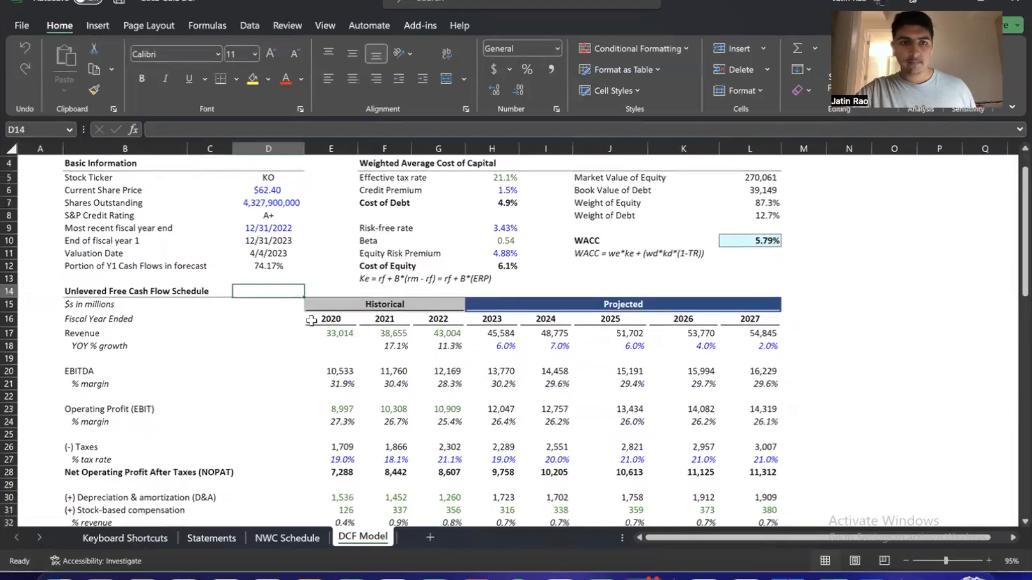
{"action": "left_click_drag", "start_coordinate": [333, 279], "coordinate": [747, 295]}
{"action": "left_click", "coordinate": [446, 293]}
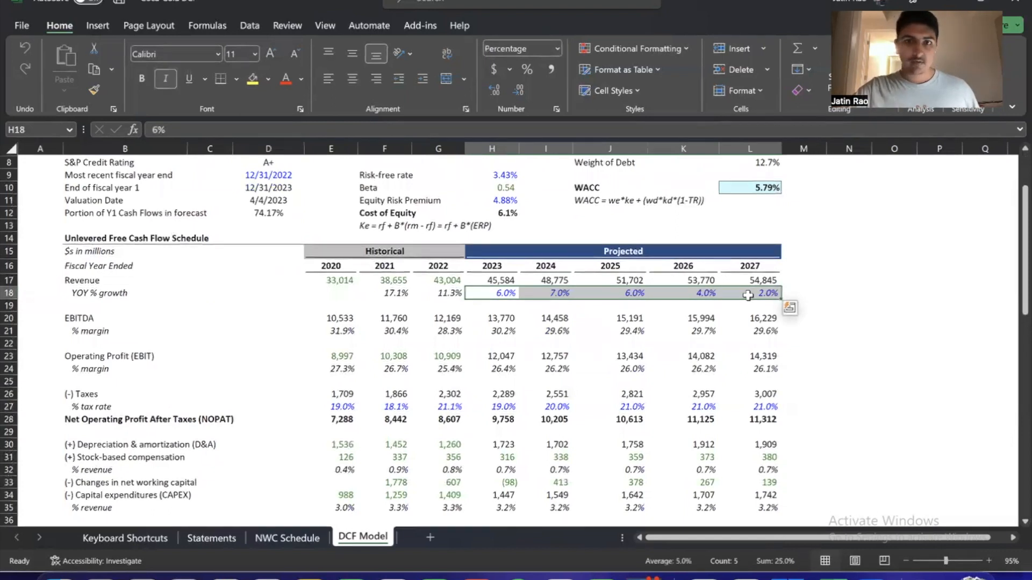
{"action": "left_click", "coordinate": [586, 321]}
{"action": "left_click_drag", "start_coordinate": [496, 298], "coordinate": [765, 292]}
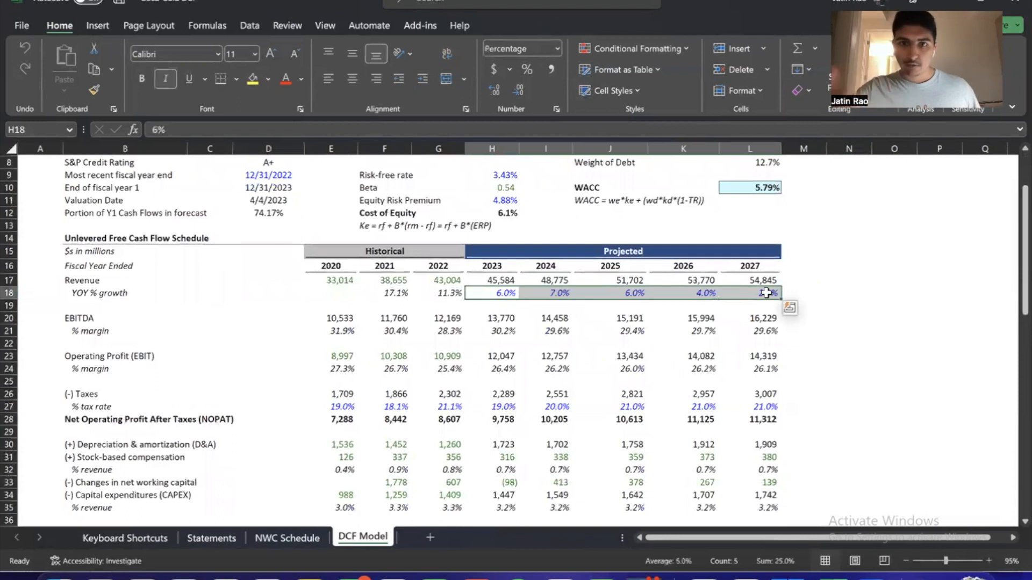
{"action": "left_click_drag", "start_coordinate": [479, 288], "coordinate": [482, 280]}
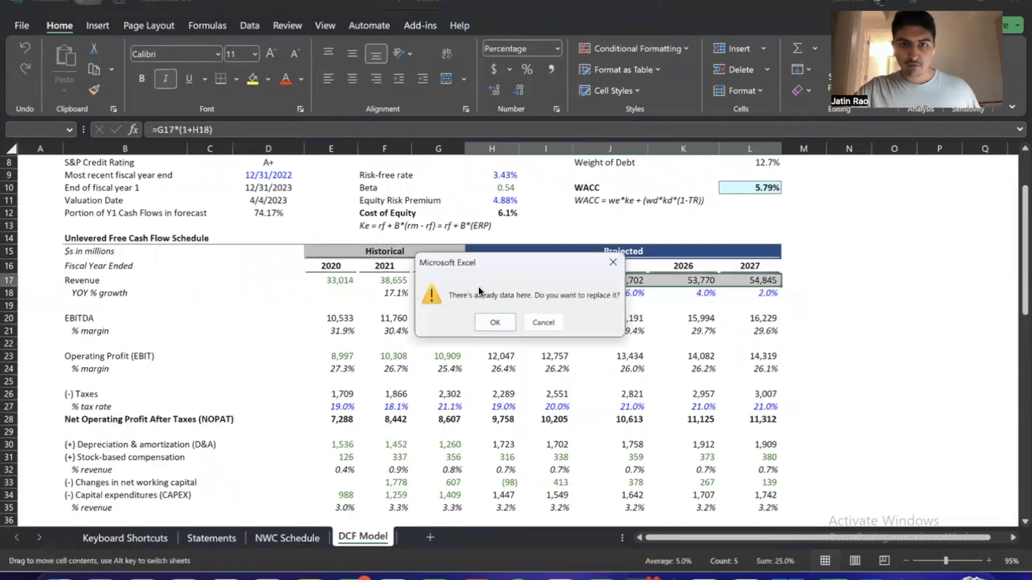
{"action": "left_click", "coordinate": [543, 322]}
{"action": "left_click", "coordinate": [507, 305]}
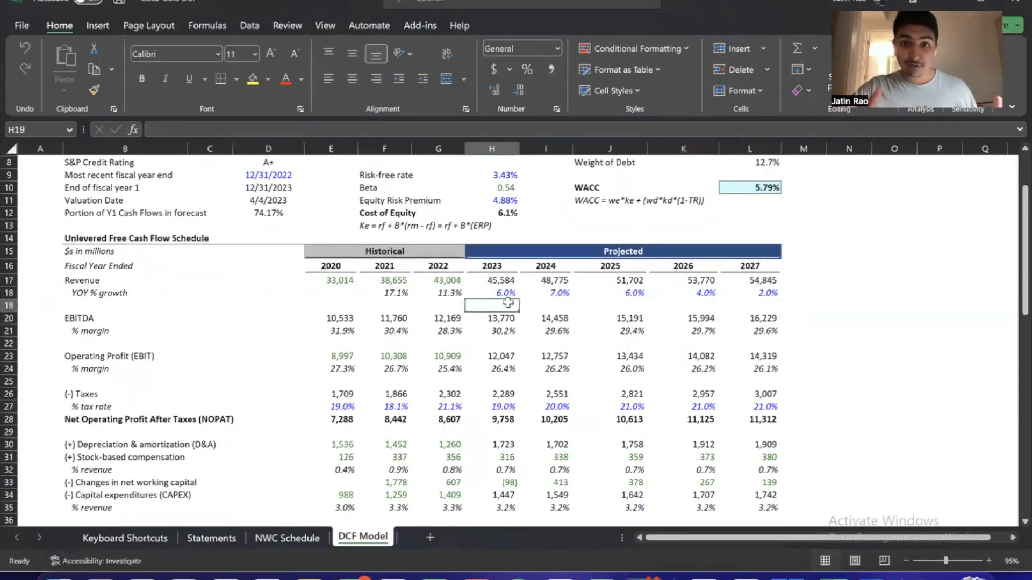
Review the EBITDA and EBIT rows with their margins, highlighting the historical operating profit for 2020 to 2022
{"action": "scroll", "coordinate": [502, 304], "scroll_direction": "down", "scroll_amount": 2}
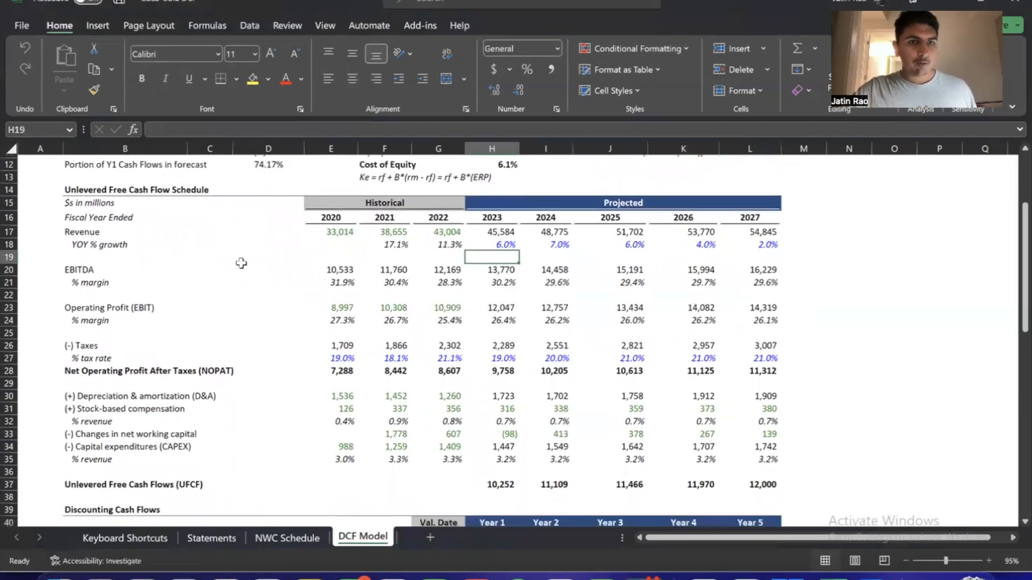
{"action": "left_click_drag", "start_coordinate": [341, 270], "coordinate": [761, 318]}
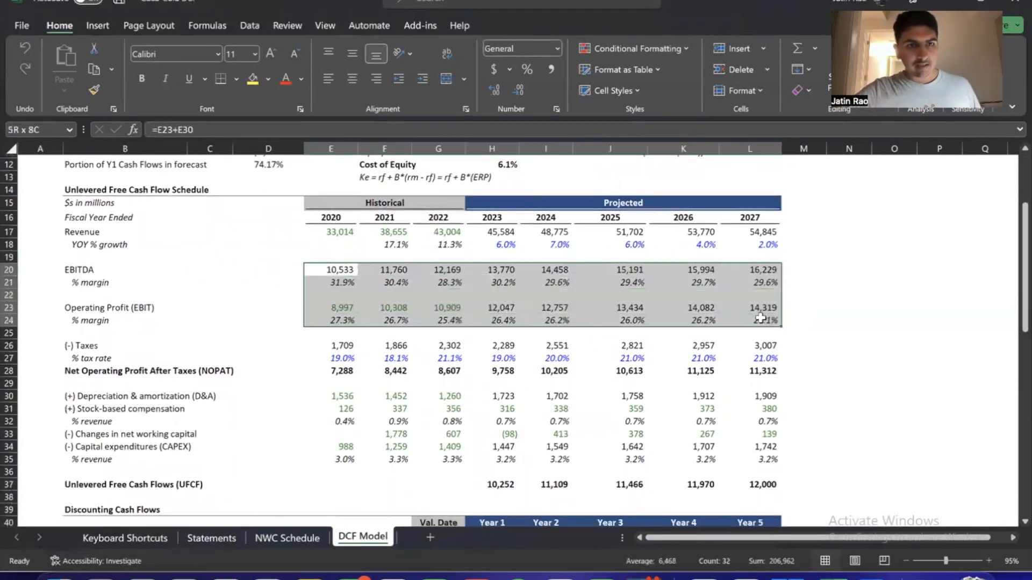
{"action": "left_click", "coordinate": [761, 318]}
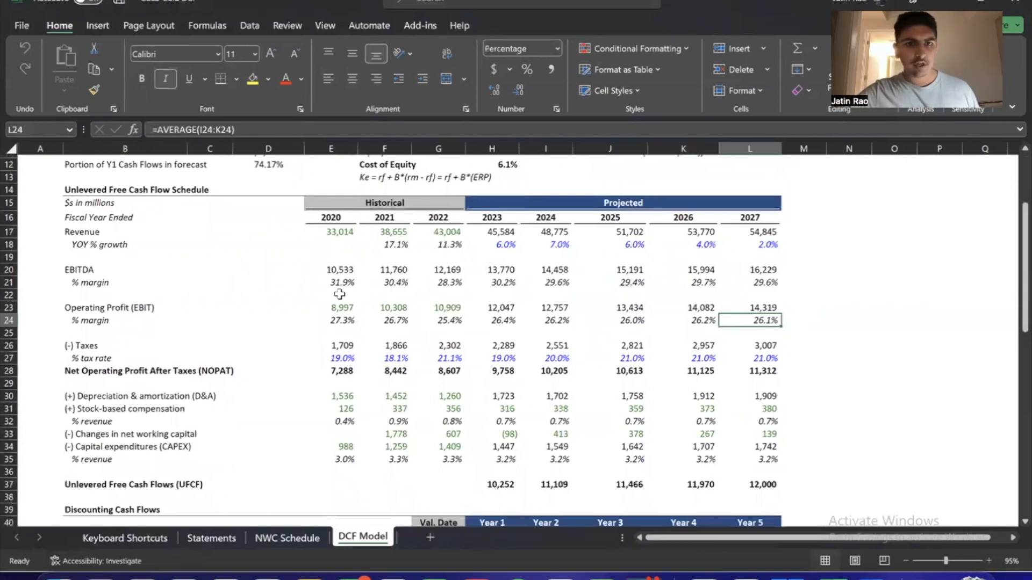
{"action": "left_click", "coordinate": [338, 321]}
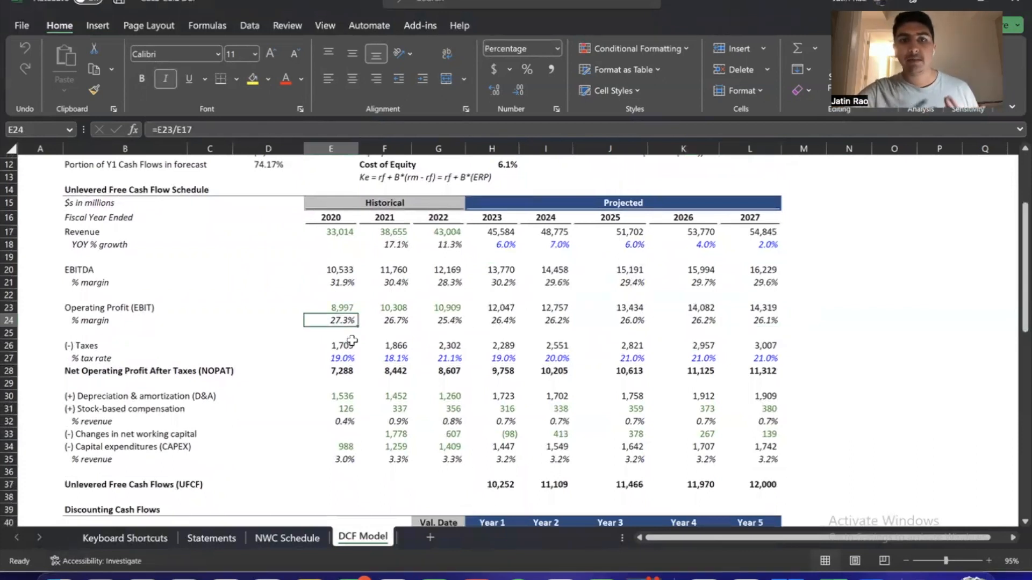
{"action": "key", "text": "Up"}
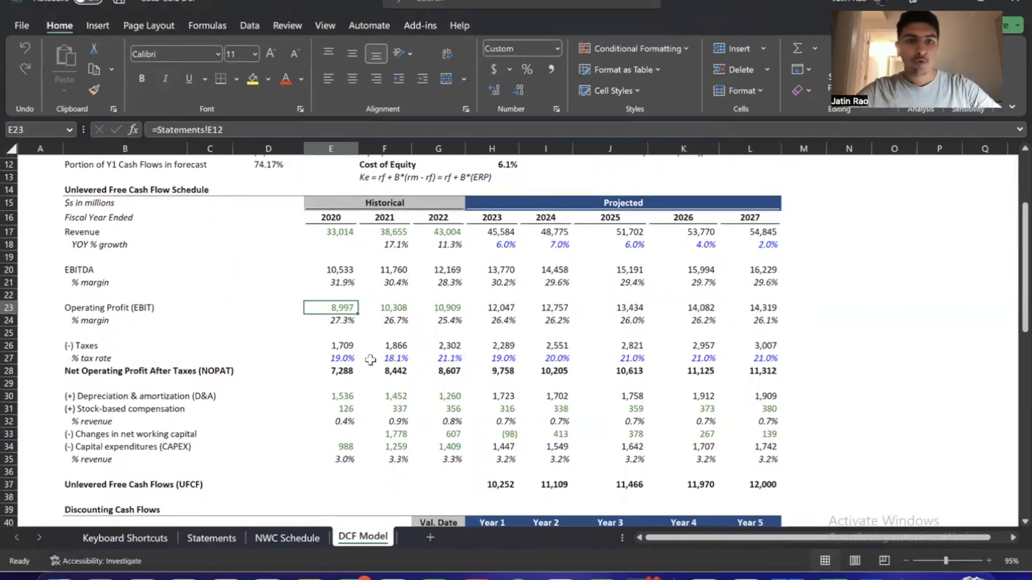
{"action": "key", "text": "shift+Right"}
{"action": "key", "text": "shift+Right"}
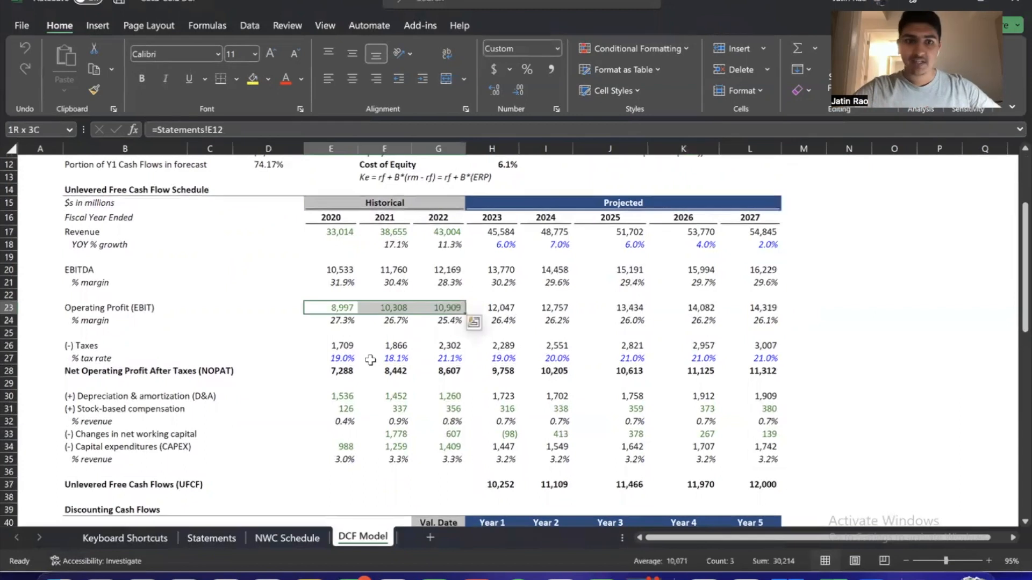
Inspect the 2020 operating profit margin formula and highlight the projected margins for 2023 to 2027
{"action": "key", "text": "Down"}
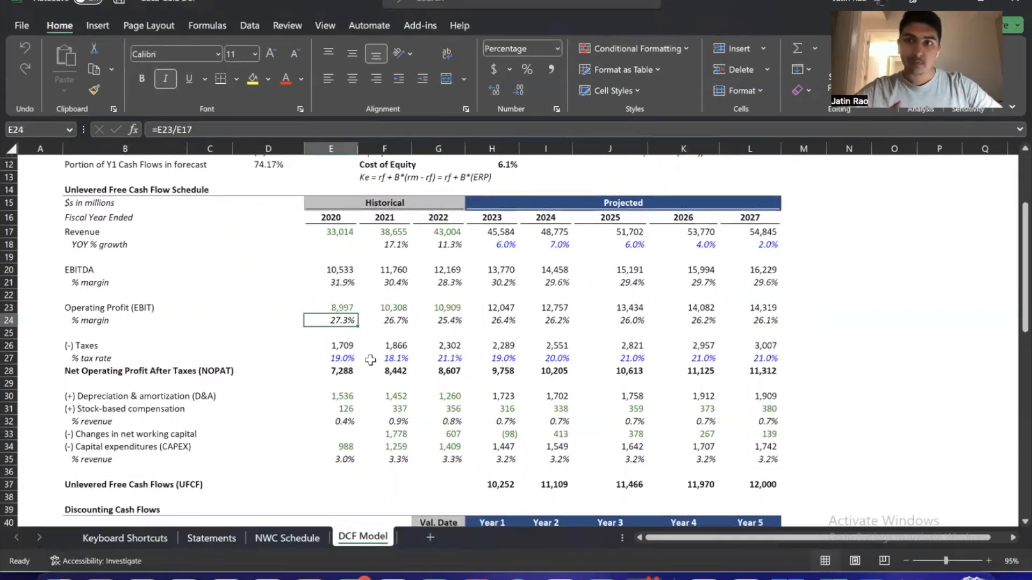
{"action": "key", "text": "F2"}
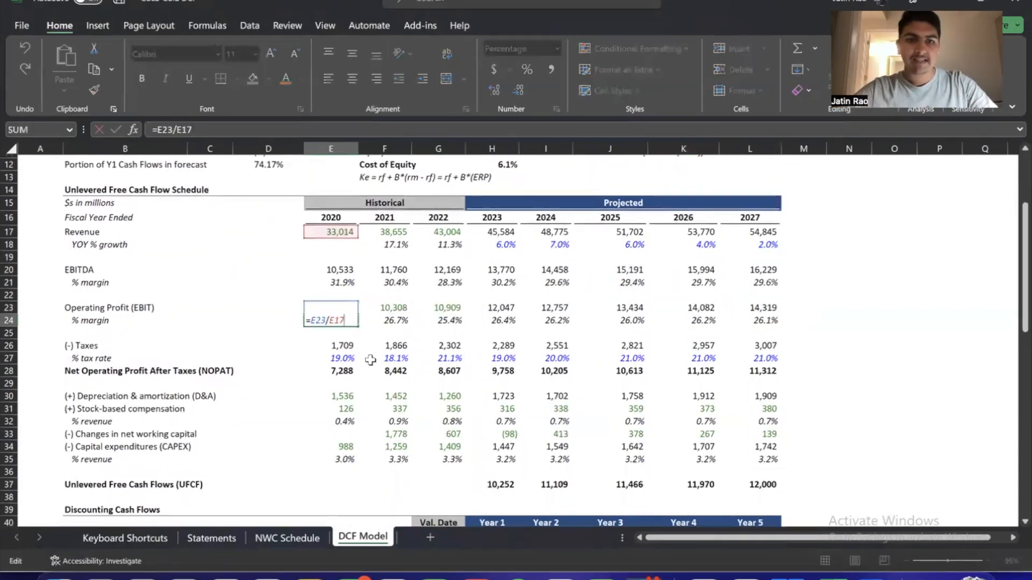
{"action": "key", "text": "Tab"}
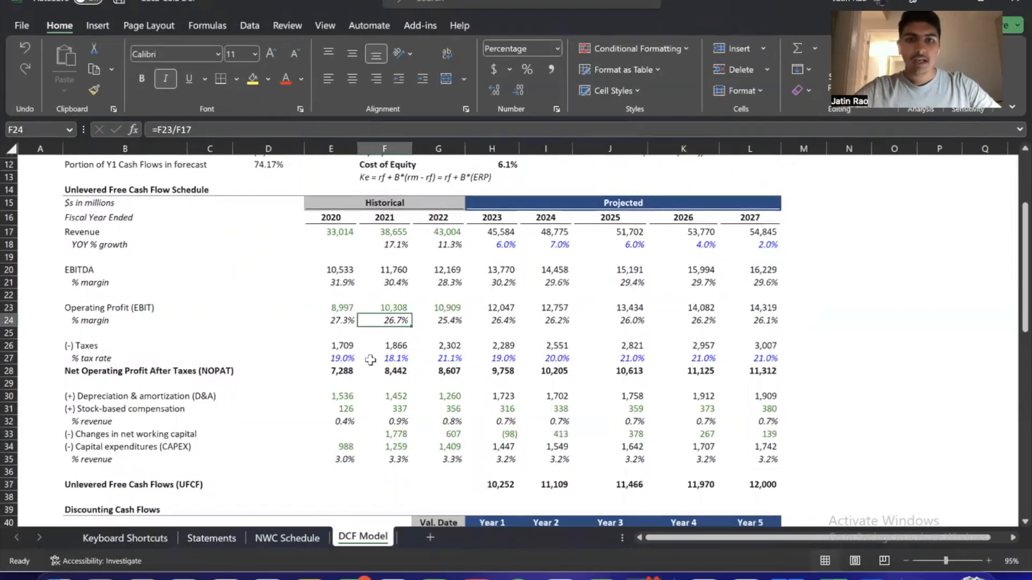
{"action": "key", "text": "Tab"}
{"action": "key", "text": "Tab"}
{"action": "key", "text": "shift+Right"}
{"action": "key", "text": "shift+Right"}
{"action": "key", "text": "shift+Right"}
{"action": "key", "text": "shift+Right"}
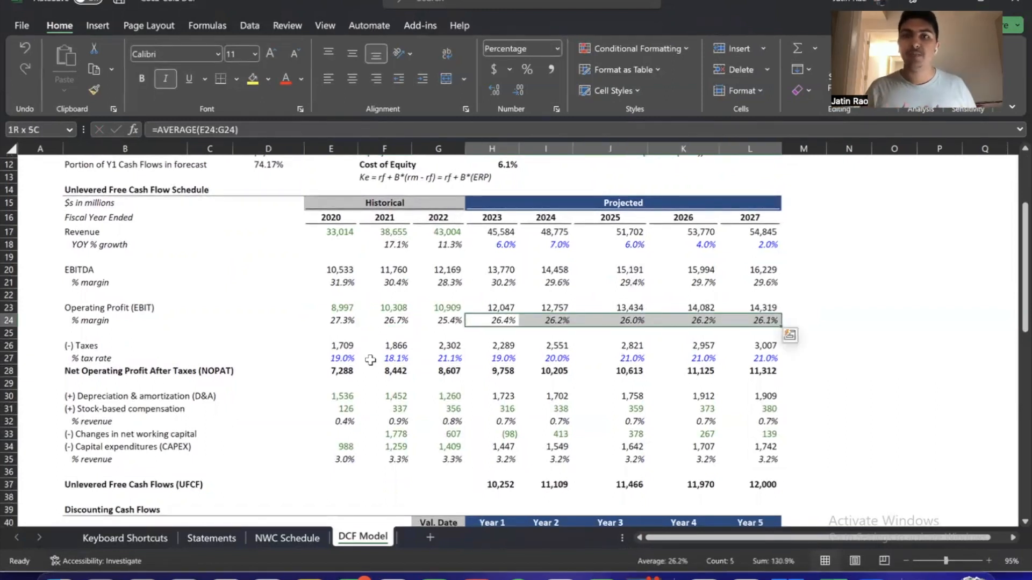
Inspect the averaging formulas behind the projected operating profit margins, starting with 2023
{"action": "key", "text": "Left"}
{"action": "key", "text": "Right"}
{"action": "key", "text": "F2"}
{"action": "key", "text": "Tab"}
{"action": "key", "text": "F2"}
{"action": "key", "text": "Tab"}
{"action": "key", "text": "F2"}
{"action": "key", "text": "Tab"}
{"action": "key", "text": "F2"}
{"action": "key", "text": "Escape"}
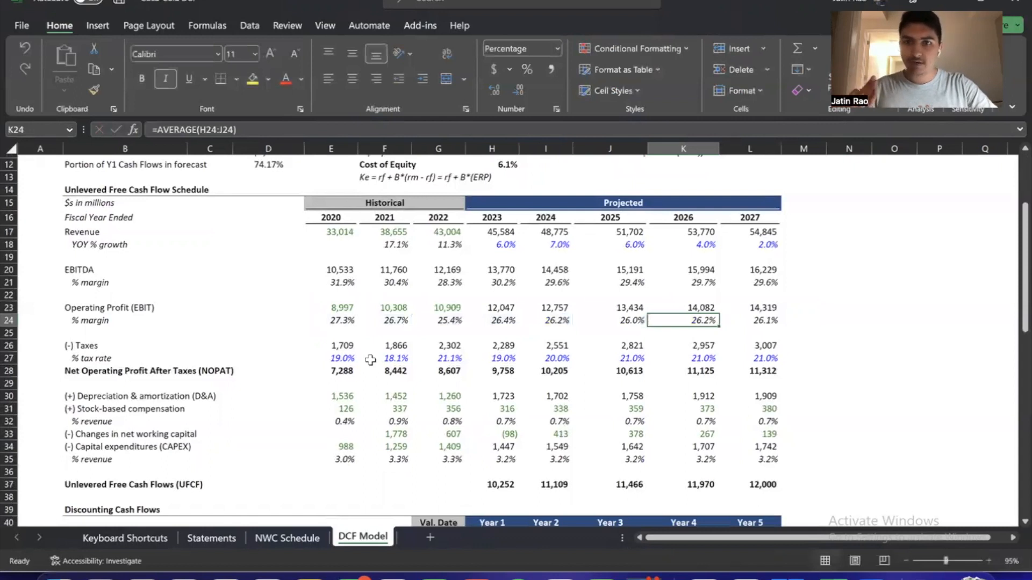
Highlight the projected operating profit margins for 2023 to 2027 again
{"action": "key", "text": "Left"}
{"action": "key", "text": "Left"}
{"action": "key", "text": "Left"}
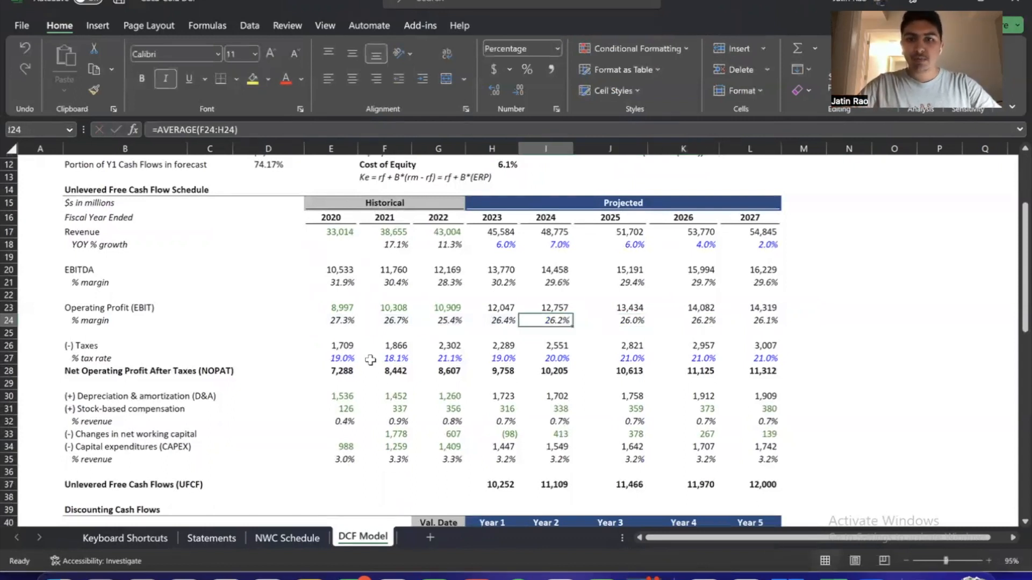
{"action": "key", "text": "shift+Right"}
{"action": "key", "text": "shift+Right"}
{"action": "key", "text": "shift+Right"}
{"action": "key", "text": "shift+Right"}
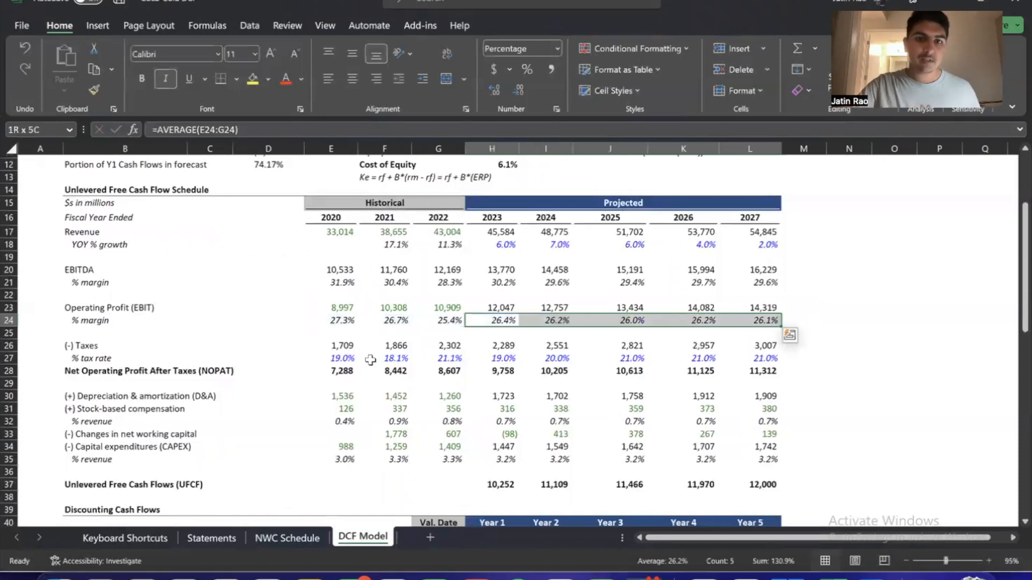
Review the historical tax rates for 2020 to 2022 in the taxes section
{"action": "key", "text": "Left"}
{"action": "key", "text": "Down"}
{"action": "key", "text": "Left"}
{"action": "key", "text": "Down"}
{"action": "key", "text": "Down"}
{"action": "key", "text": "Left"}
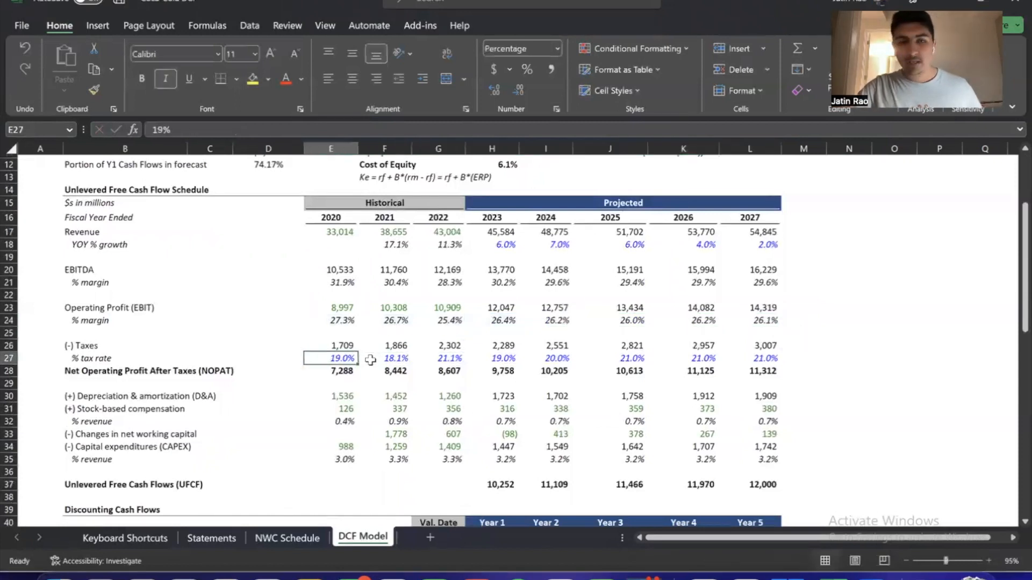
{"action": "key", "text": "shift+Right"}
{"action": "key", "text": "shift+Right"}
{"action": "key", "text": "shift+Right"}
{"action": "key", "text": "shift+Left"}
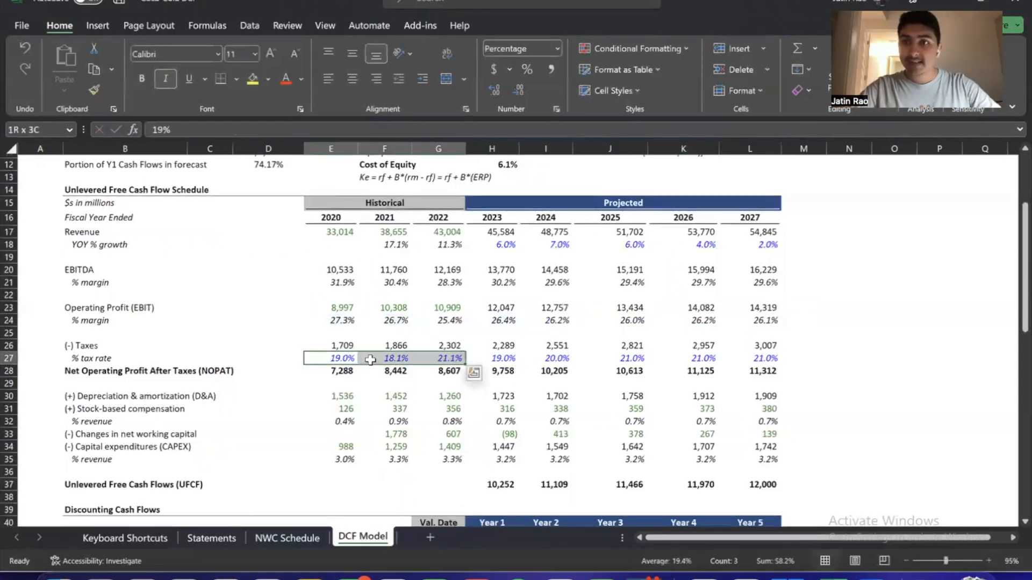
{"action": "key", "text": "Left"}
{"action": "key", "text": "Right"}
{"action": "key", "text": "shift+Right"}
{"action": "key", "text": "shift+Right"}
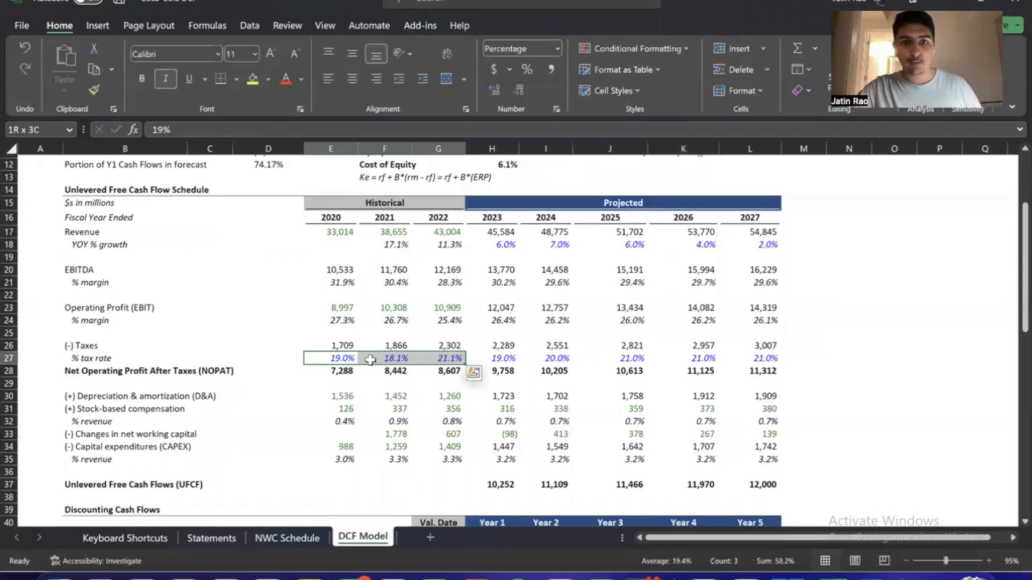
{"action": "key", "text": "Left"}
{"action": "key", "text": "Right"}
{"action": "key", "text": "shift+Right"}
{"action": "key", "text": "shift+Right"}
{"action": "key", "text": "Right"}
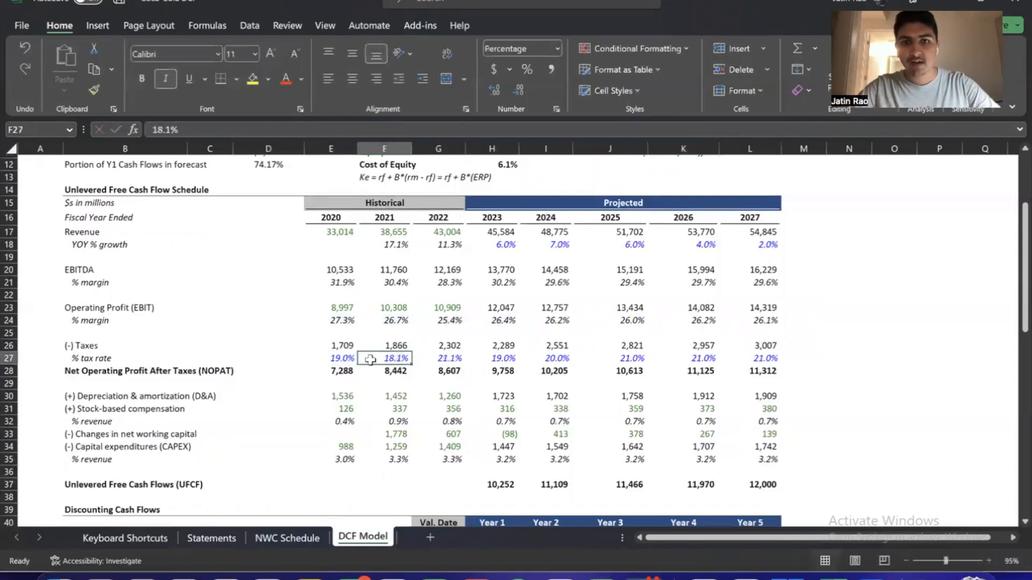
Highlight the projected tax rates for 2023 to 2027 in the taxes section
{"action": "key", "text": "Right"}
{"action": "key", "text": "Right"}
{"action": "key", "text": "Right"}
{"action": "key", "text": "Left"}
{"action": "key", "text": "ctrl+shift+Right"}
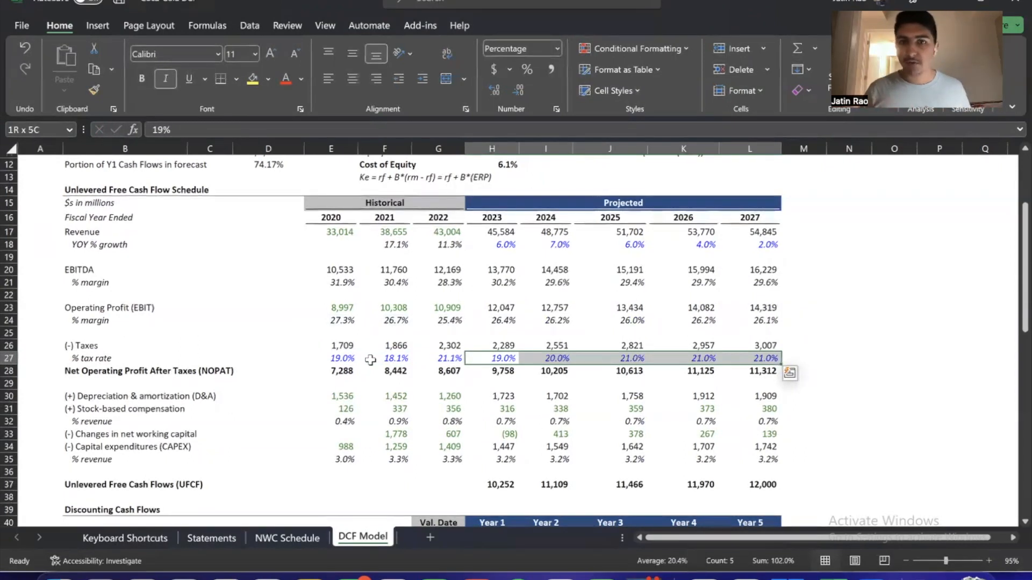
Inspect the 2023 projected taxes formula, tracing it to that year's tax rate and operating profit
{"action": "key", "text": "Up"}
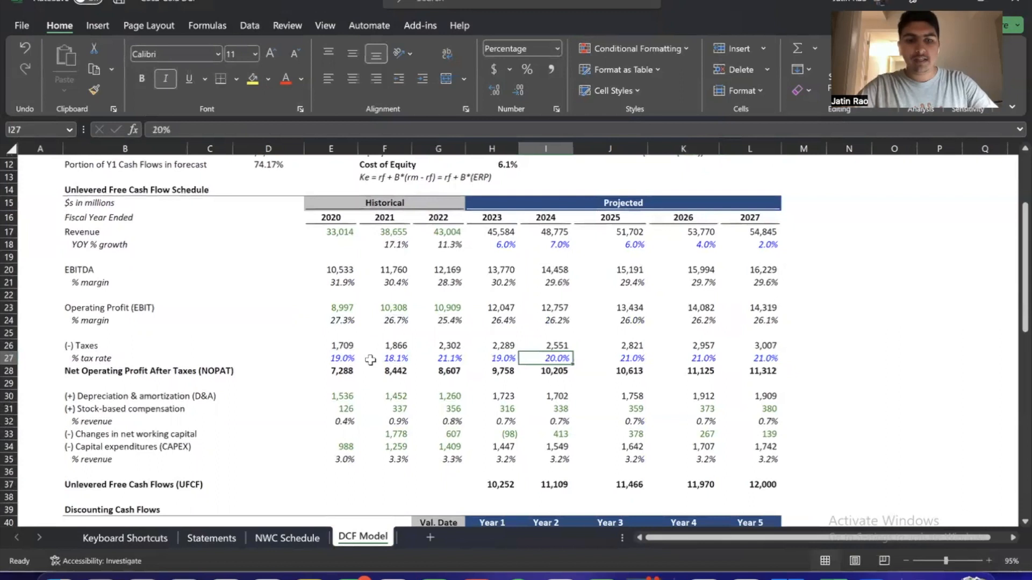
{"action": "type", "text": "=H27*H23"}
{"action": "key", "text": "Return"}
{"action": "key", "text": "Up"}
{"action": "key", "text": "shift+Right"}
{"action": "key", "text": "shift+Right"}
{"action": "key", "text": "Down"}
{"action": "key", "text": "Up"}
{"action": "key", "text": "Up"}
{"action": "key", "text": "Up"}
{"action": "key", "text": "Up"}
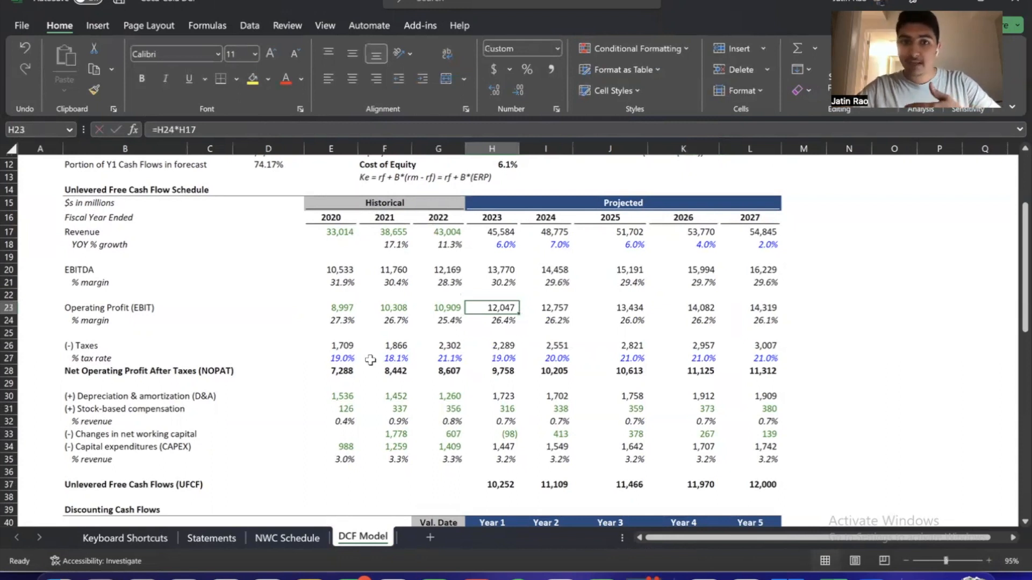
Inspect the Net Operating Profit After Taxes formulas for 2023 back through 2020, ending on the row label
{"action": "key", "text": "Down"}
{"action": "key", "text": "Down"}
{"action": "key", "text": "Down"}
{"action": "key", "text": "Down"}
{"action": "key", "text": "Down"}
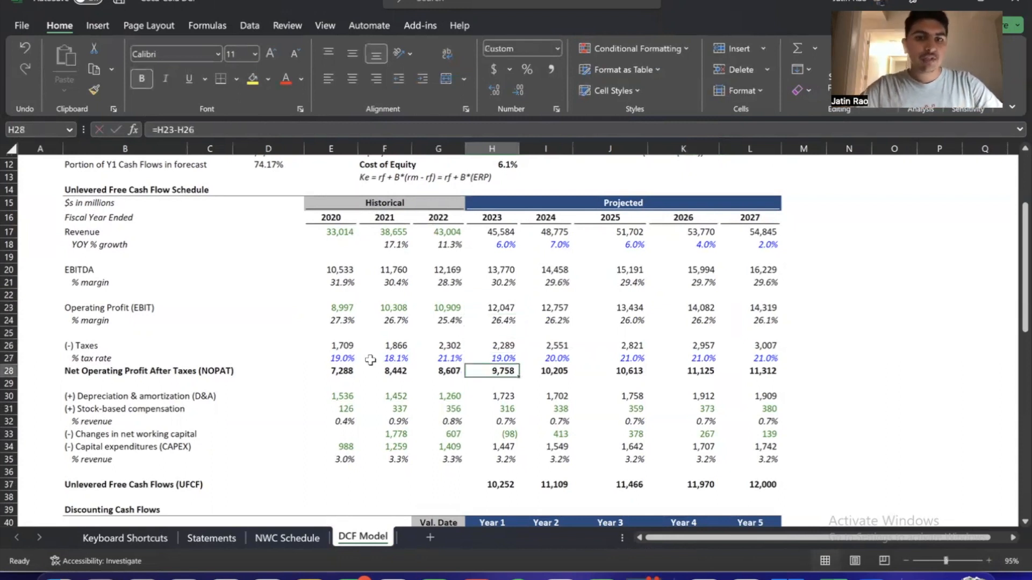
{"action": "key", "text": "Left"}
{"action": "key", "text": "Left"}
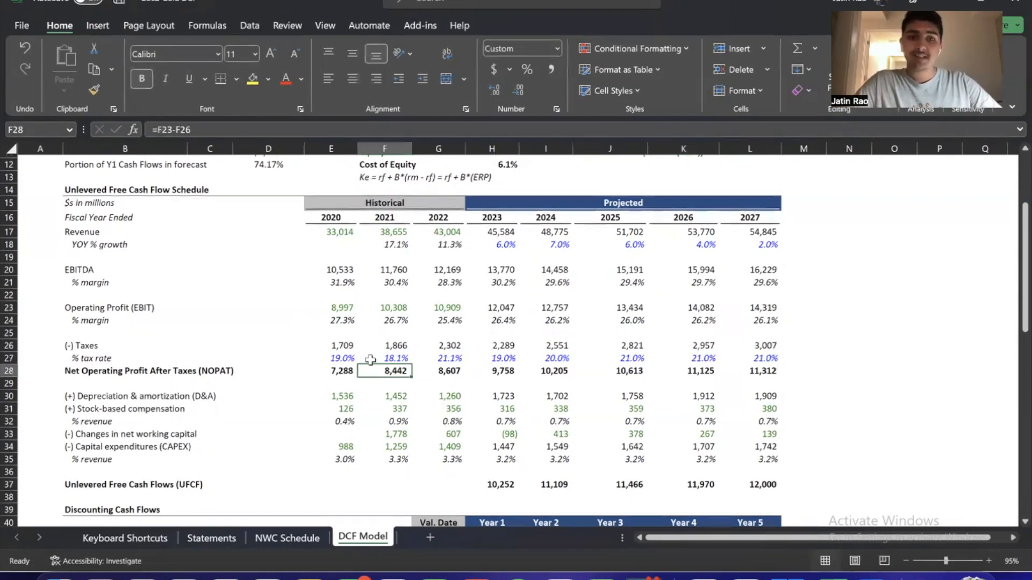
{"action": "key", "text": "Left"}
{"action": "key", "text": "Left"}
{"action": "key", "text": "Left"}
{"action": "key", "text": "Left"}
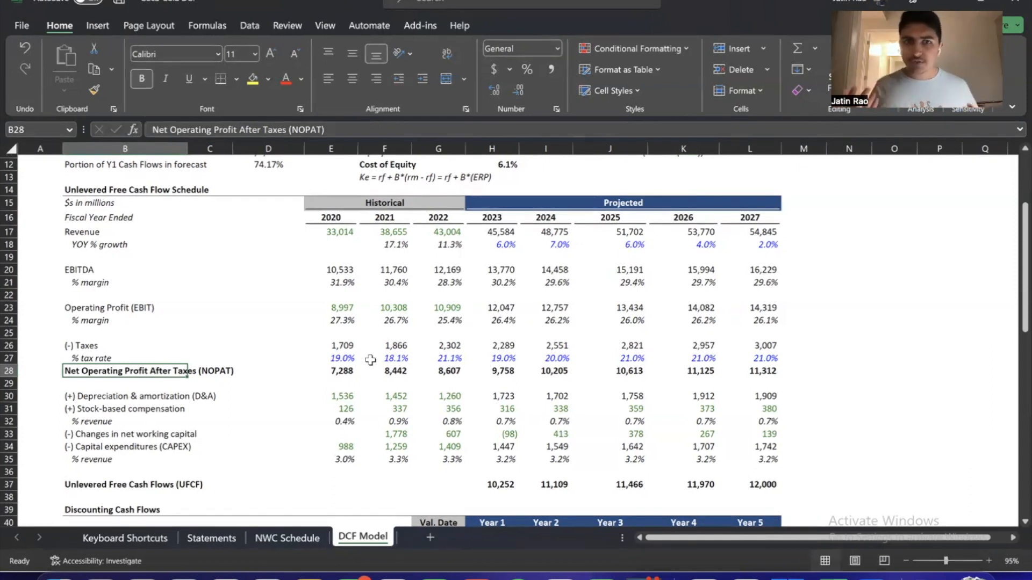
Inspect the 2020 taxes formula and highlight the historical taxes for 2020 to 2022
{"action": "key", "text": "Right"}
{"action": "key", "text": "Right"}
{"action": "key", "text": "Right"}
{"action": "key", "text": "Up"}
{"action": "key", "text": "Up"}
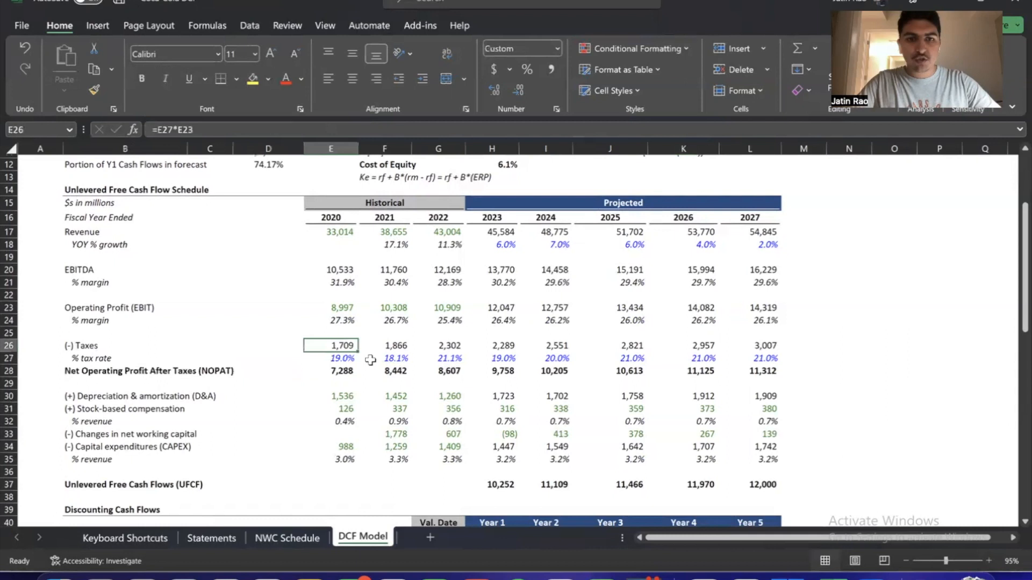
{"action": "key", "text": "shift+Right"}
{"action": "key", "text": "shift+Right"}
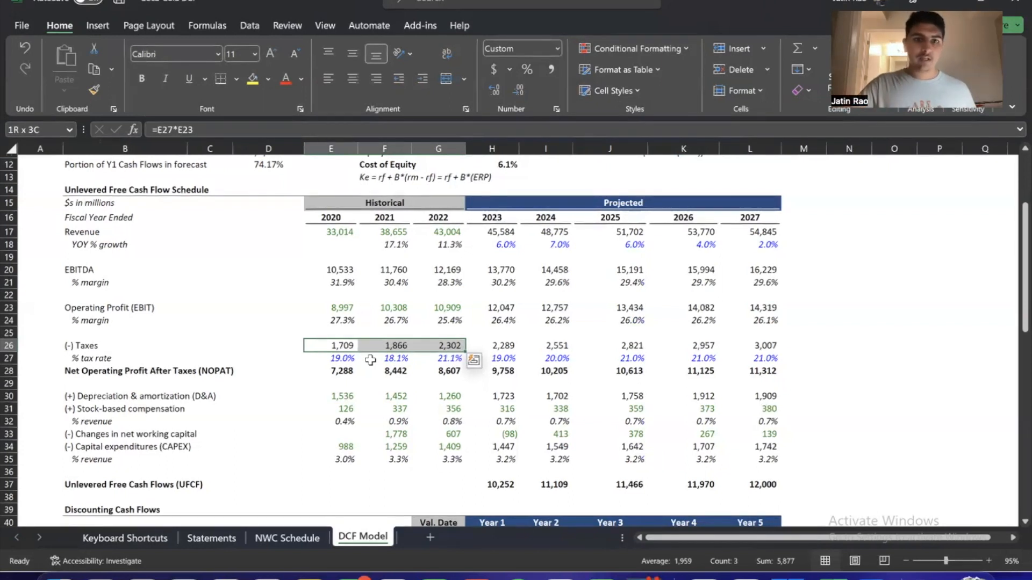
Inspect the 2020 NOPAT formula and highlight the NOPAT values for 2020 to 2027
{"action": "key", "text": "Up"}
{"action": "key", "text": "Up"}
{"action": "key", "text": "Down"}
{"action": "key", "text": "Down"}
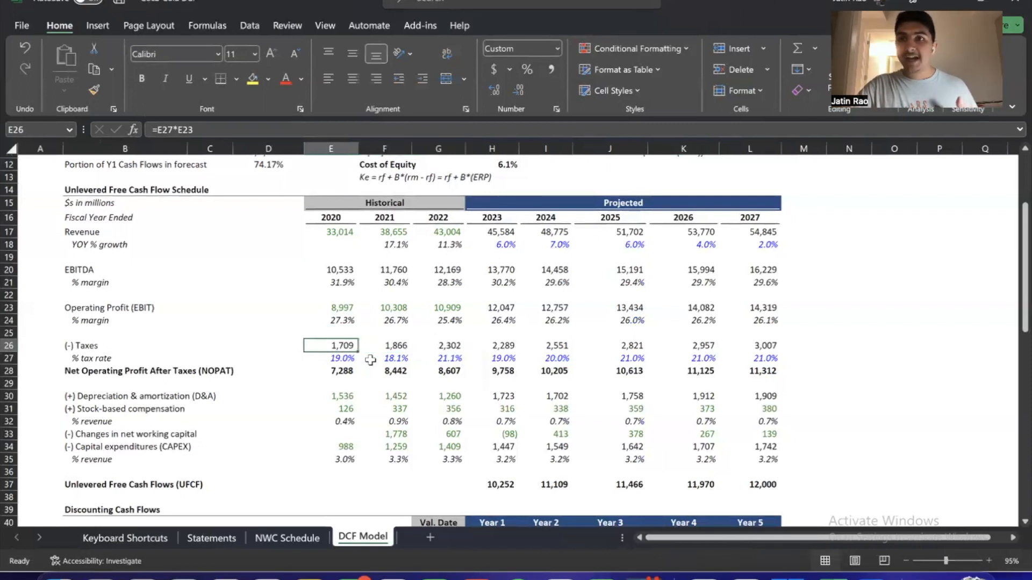
{"action": "key", "text": "Down"}
{"action": "key", "text": "Down"}
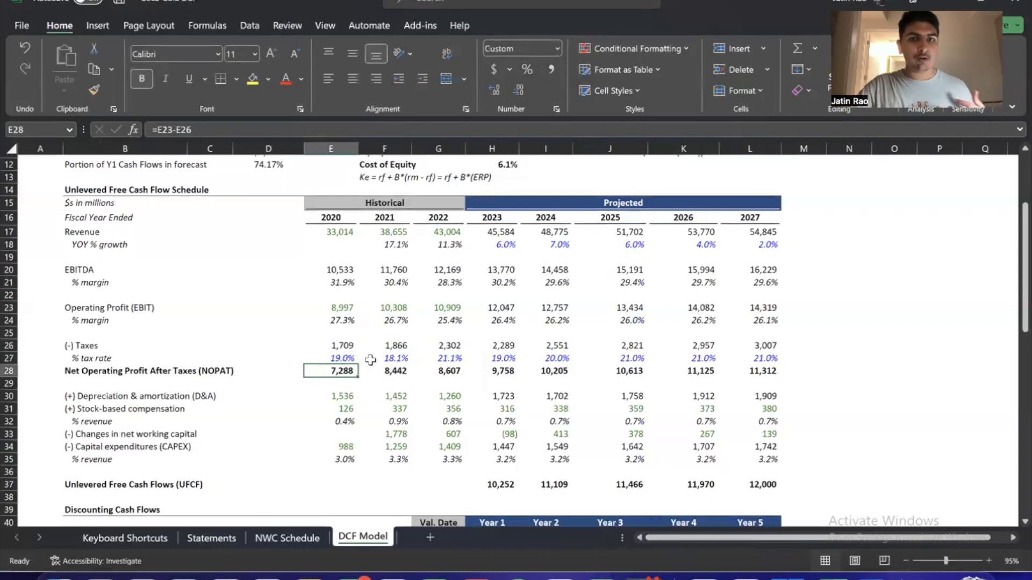
{"action": "key", "text": "ctrl+shift+Right"}
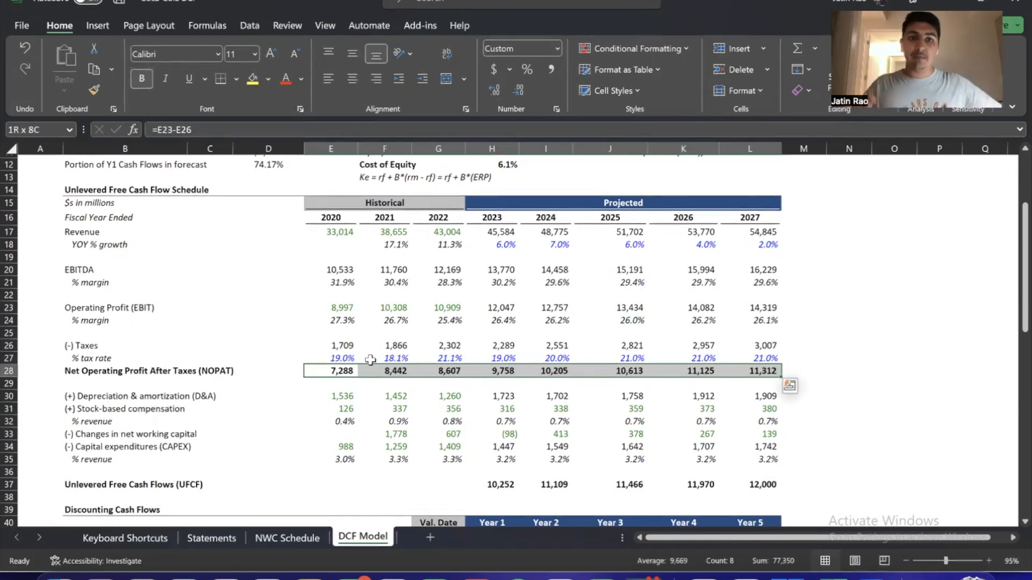
Highlight the depreciation & amortization and stock-based compensation rows for 2020 to 2027
{"action": "key", "text": "Down"}
{"action": "key", "text": "Down"}
{"action": "key", "text": "shift+Down"}
{"action": "key", "text": "shift+Right"}
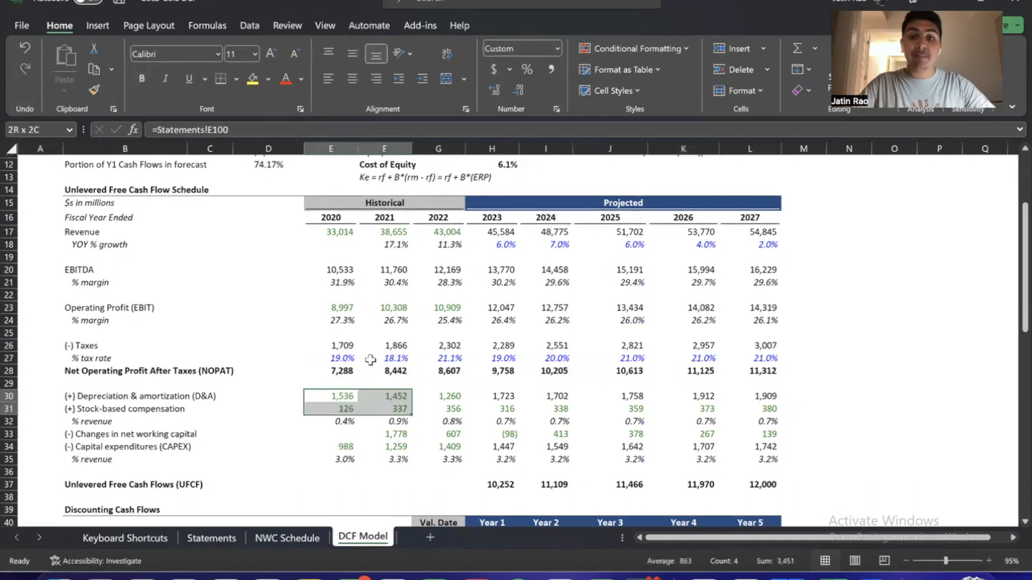
{"action": "key", "text": "shift+Right"}
{"action": "key", "text": "shift+Right"}
{"action": "key", "text": "shift+Right"}
{"action": "key", "text": "shift+Right"}
{"action": "key", "text": "shift+Right"}
{"action": "key", "text": "shift+Right"}
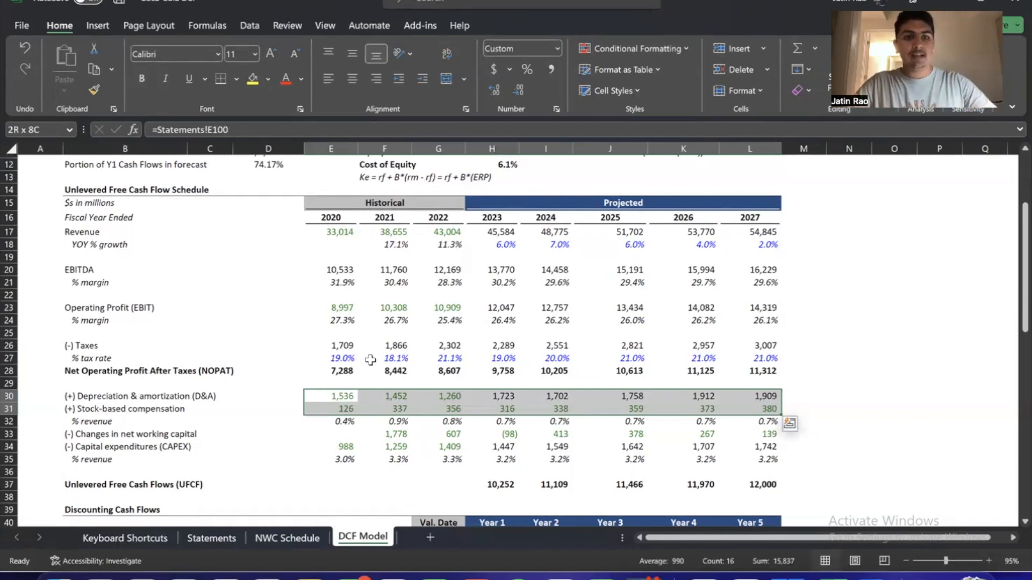
Highlight the historical depreciation & amortization values for 2020 to 2022
{"action": "key", "text": "Left"}
{"action": "key", "text": "Right"}
{"action": "key", "text": "Up"}
{"action": "key", "text": "Up"}
{"action": "key", "text": "Up"}
{"action": "key", "text": "Up"}
{"action": "key", "text": "Up"}
{"action": "key", "text": "Up"}
{"action": "key", "text": "Up"}
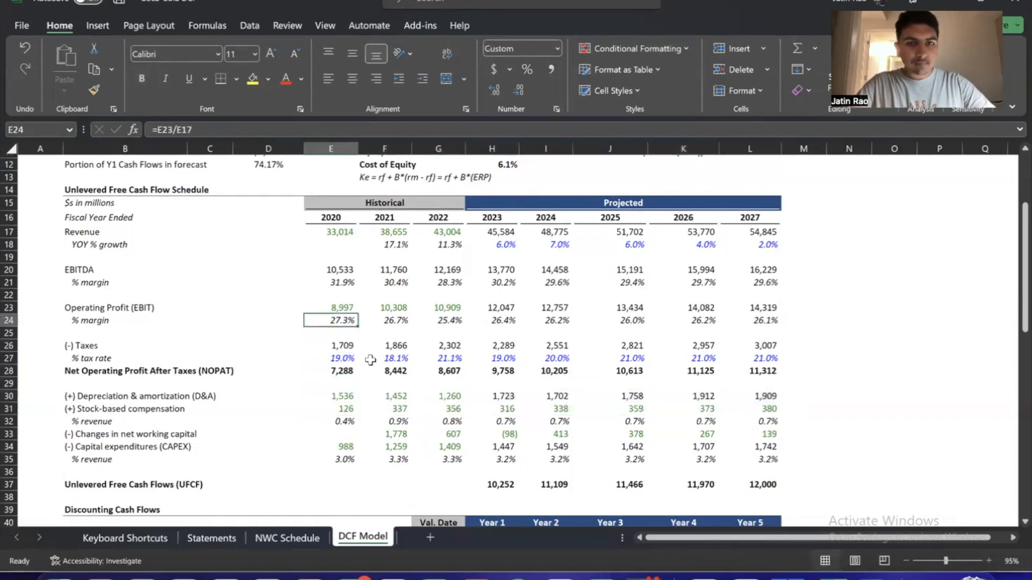
{"action": "key", "text": "Down"}
{"action": "key", "text": "Down"}
{"action": "key", "text": "Down"}
{"action": "key", "text": "Down"}
{"action": "key", "text": "Down"}
{"action": "key", "text": "Down"}
{"action": "key", "text": "Down"}
{"action": "key", "text": "shift+Right"}
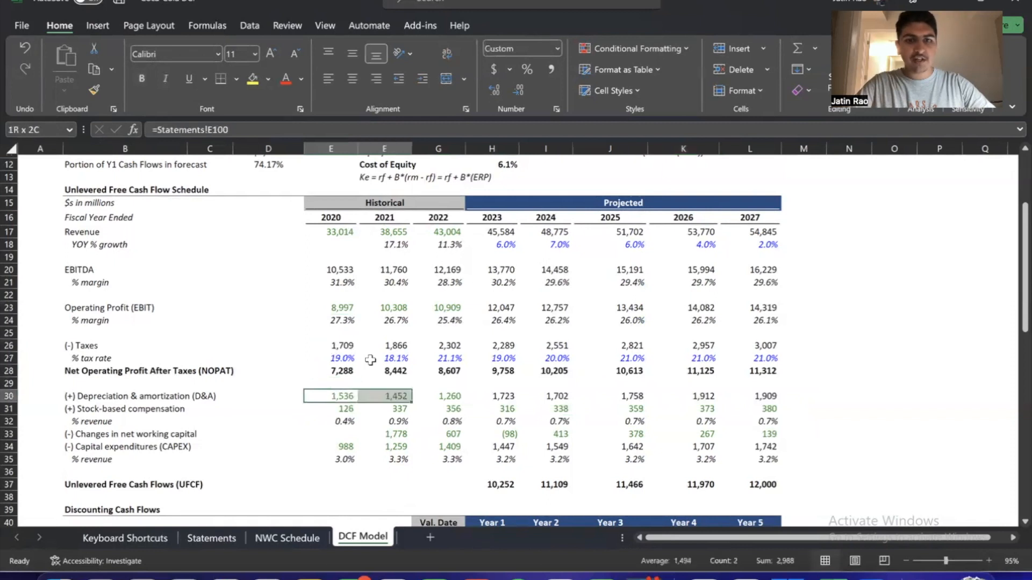
{"action": "key", "text": "shift+Right"}
{"action": "key", "text": "shift+Right"}
{"action": "key", "text": "shift+Left"}
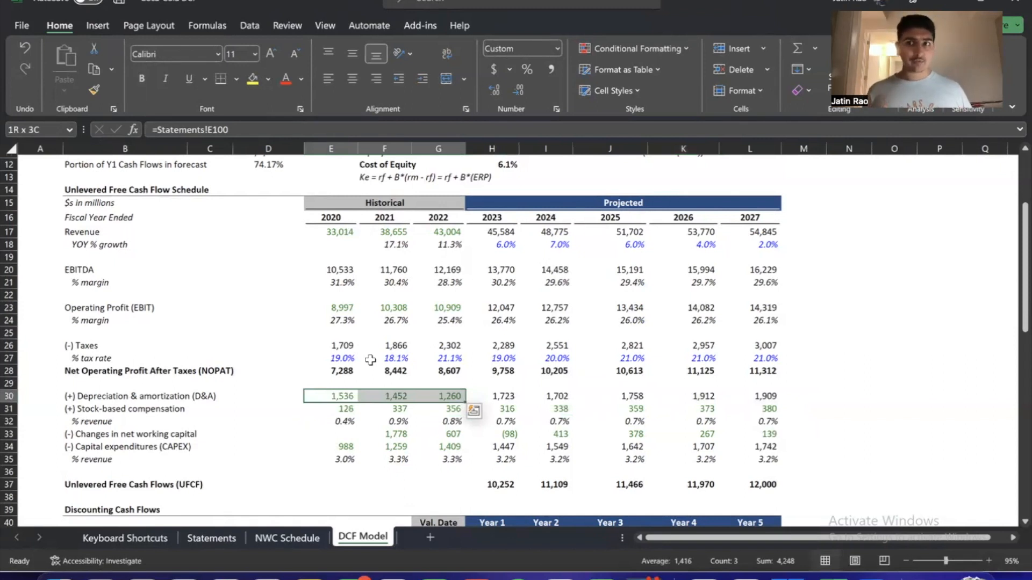
Highlight the projected depreciation & amortization for 2023 to 2027, and review the projected operating profit margins
{"action": "key", "text": "Right"}
{"action": "key", "text": "Right"}
{"action": "key", "text": "Right"}
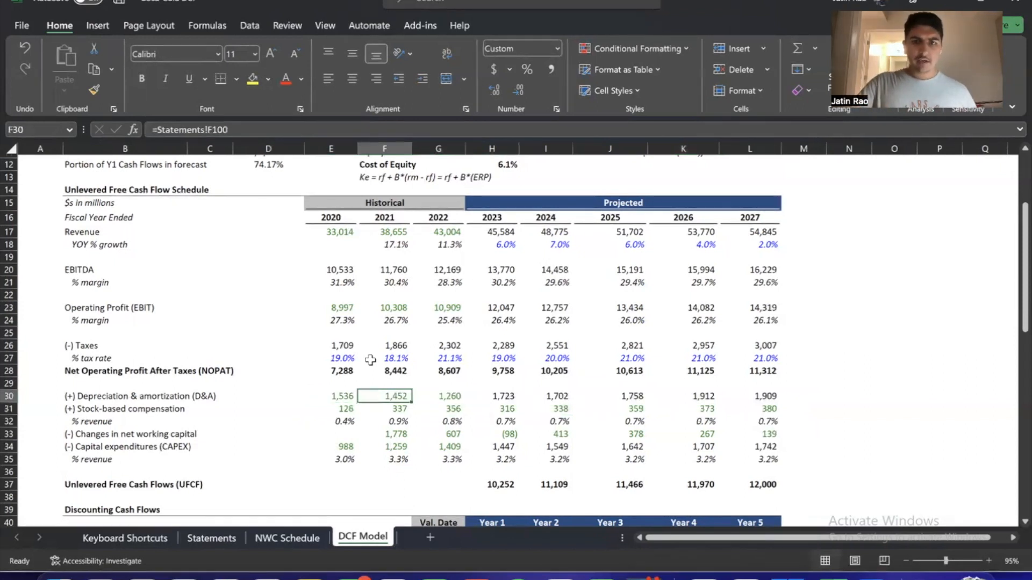
{"action": "key", "text": "ctrl+shift+Right"}
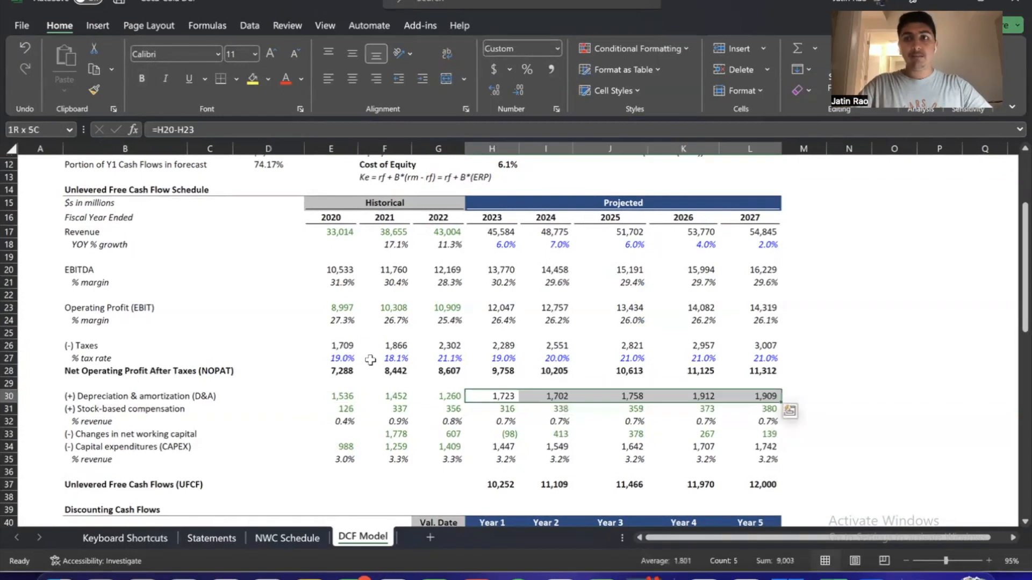
{"action": "key", "text": "ctrl+Up"}
{"action": "key", "text": "ctrl+Up"}
{"action": "key", "text": "ctrl+Up"}
{"action": "key", "text": "ctrl+Up"}
{"action": "key", "text": "ctrl+Up"}
{"action": "key", "text": "ctrl+Up"}
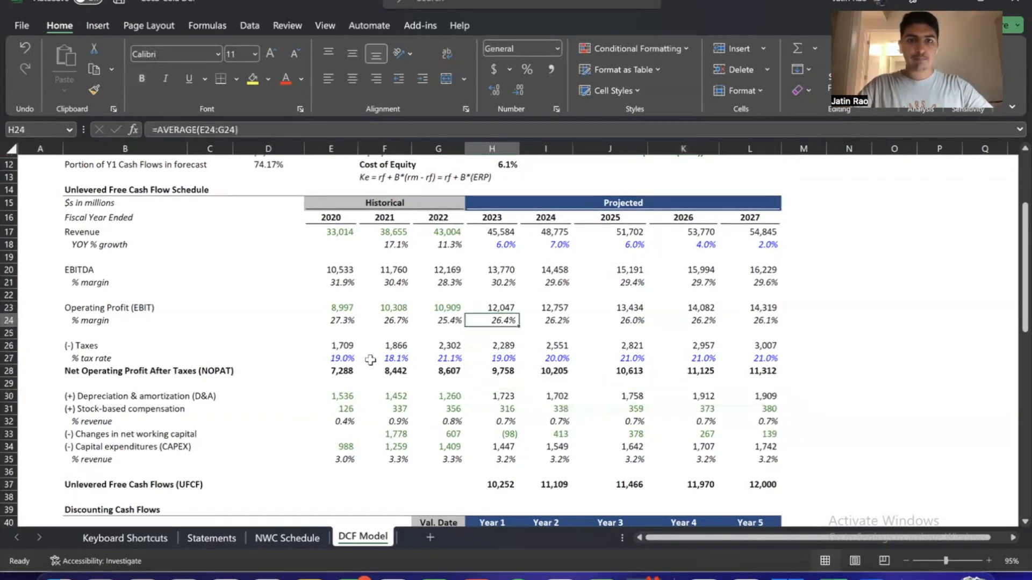
{"action": "key", "text": "ctrl+shift+Right"}
Inspect the depreciation & amortization formulas for 2023 and 2024, which subtract operating profit from EBITDA
{"action": "key", "text": "ctrl+Down"}
{"action": "key", "text": "ctrl+Down"}
{"action": "key", "text": "ctrl+shift+Right"}
{"action": "key", "text": "ctrl+Down"}
{"action": "key", "text": "Down"}
{"action": "key", "text": "Down"}
{"action": "key", "text": "Down"}
{"action": "key", "text": "Down"}
{"action": "key", "text": "Down"}
{"action": "key", "text": "Down"}
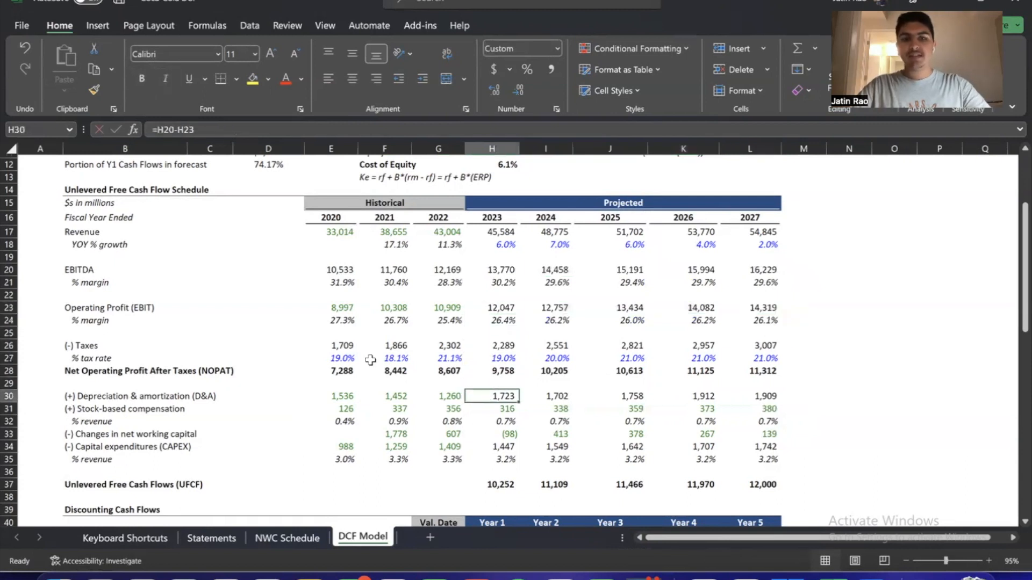
{"action": "key", "text": "F2"}
{"action": "key", "text": "Tab"}
{"action": "key", "text": "F2"}
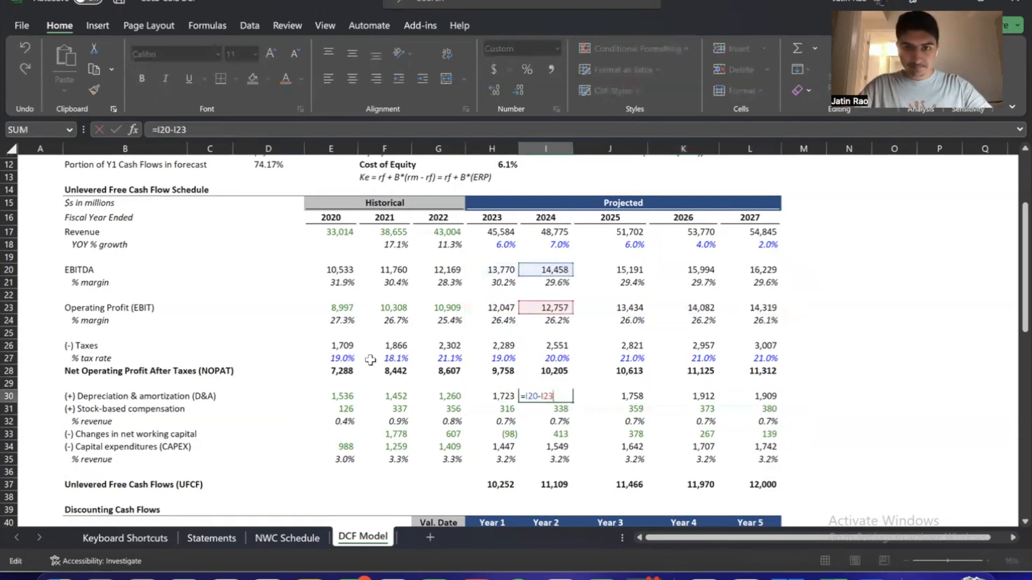
{"action": "key", "text": "Return"}
Highlight the historical stock-based compensation values for 2020 to 2022
{"action": "key", "text": "Left"}
{"action": "key", "text": "Left"}
{"action": "key", "text": "Left"}
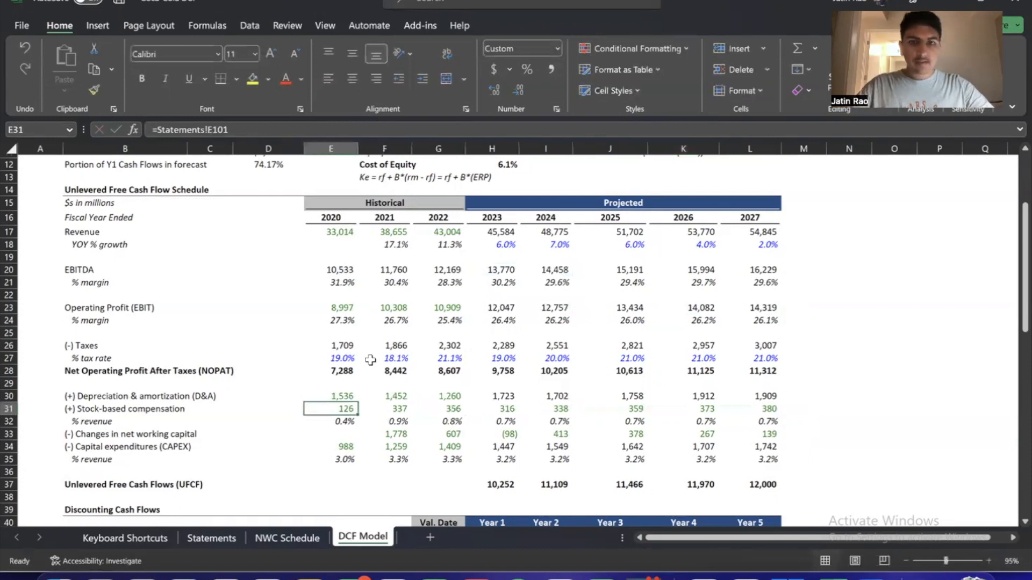
{"action": "key", "text": "shift+Right"}
{"action": "key", "text": "shift+Right"}
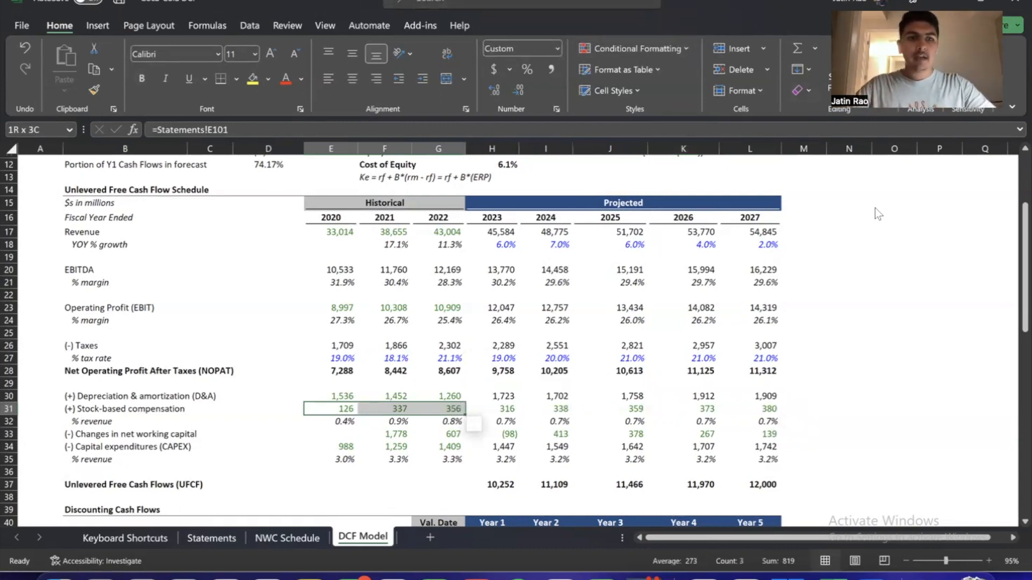
Inspect the 2020 stock-based compensation % revenue formula and highlight the historical percentages for 2020 to 2022
{"action": "key", "text": "Down"}
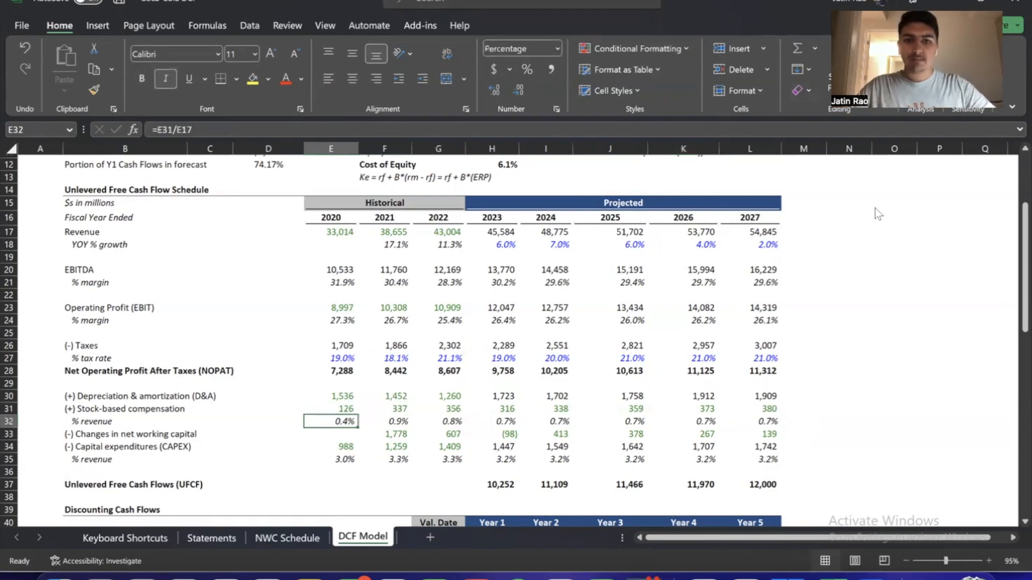
{"action": "key", "text": "F2"}
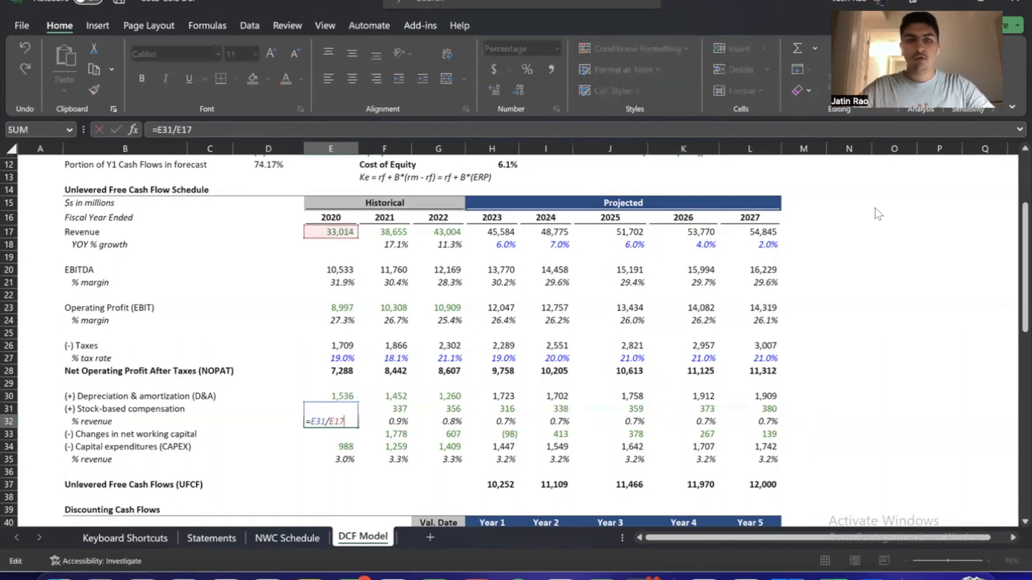
{"action": "key", "text": "Tab"}
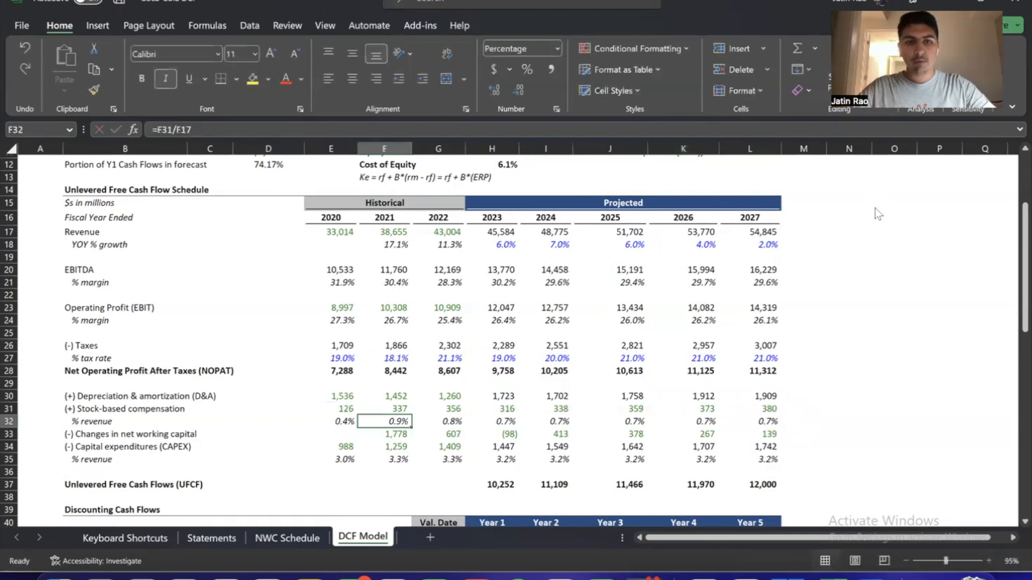
{"action": "key", "text": "Left"}
{"action": "key", "text": "shift+Right"}
{"action": "key", "text": "shift+Right"}
{"action": "key", "text": "shift+Right"}
{"action": "key", "text": "shift+Left"}
Inspect the averaging formulas behind the projected stock-based compensation % revenue, from 2023 through 2026
{"action": "key", "text": "Right"}
{"action": "key", "text": "Right"}
{"action": "key", "text": "Right"}
{"action": "key", "text": "Right"}
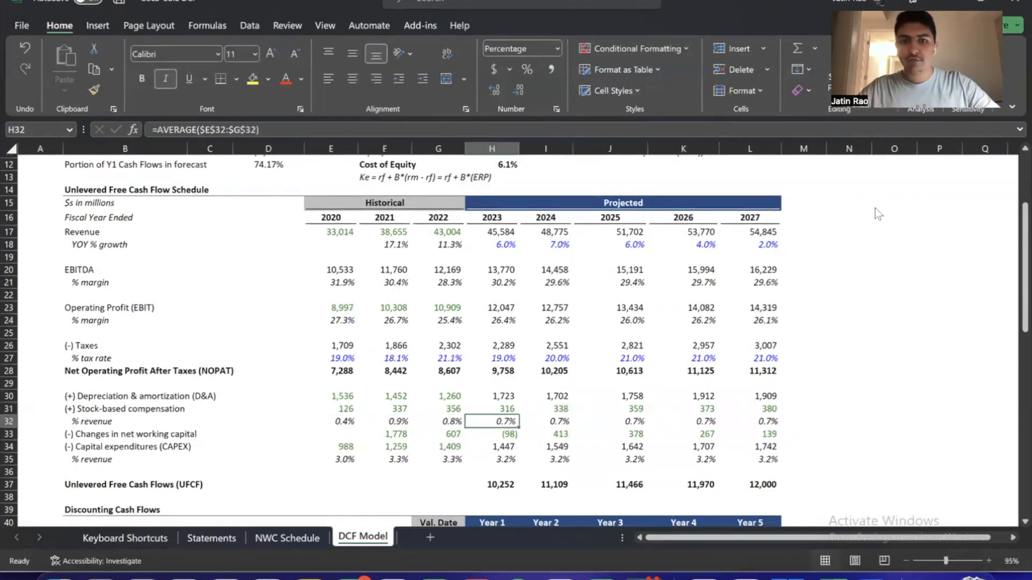
{"action": "key", "text": "F2"}
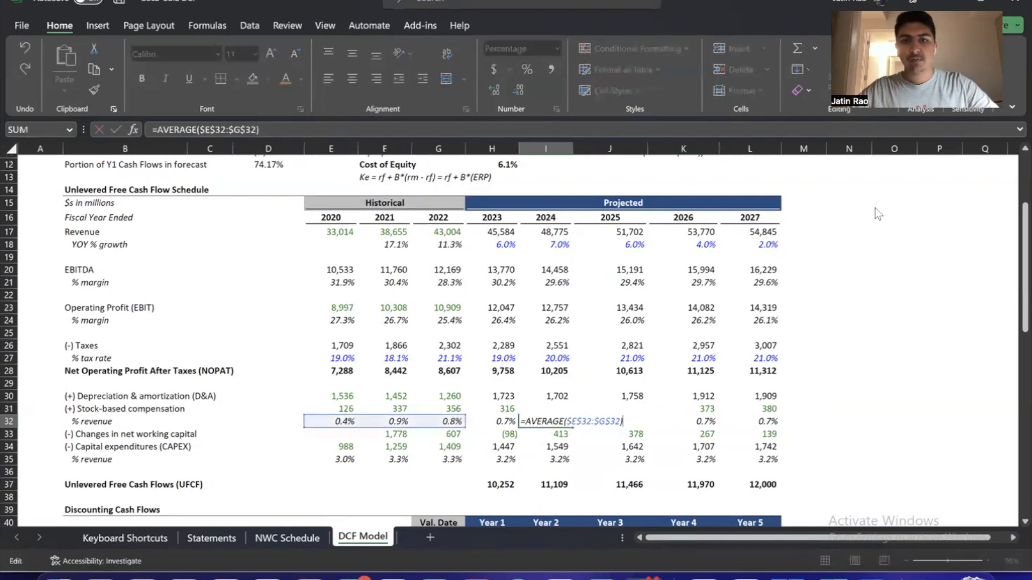
{"action": "key", "text": "Escape"}
{"action": "key", "text": "Right"}
{"action": "key", "text": "F2"}
{"action": "key", "text": "Escape"}
{"action": "key", "text": "Right"}
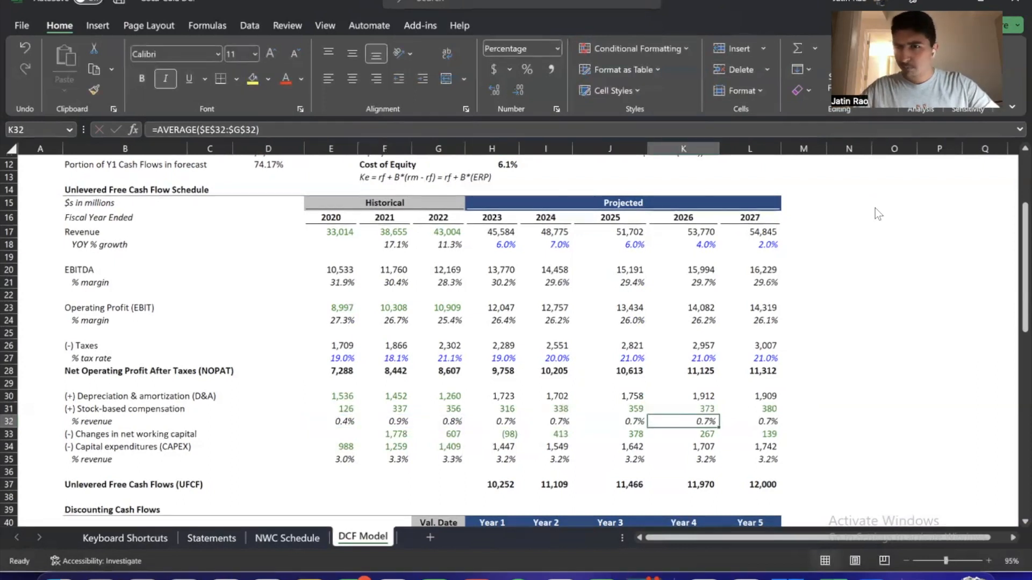
Change the font color of the projected stock-based compensation values for 2023 to 2027 to black
{"action": "key", "text": "Left"}
{"action": "key", "text": "Left"}
{"action": "key", "text": "Left"}
{"action": "key", "text": "Up"}
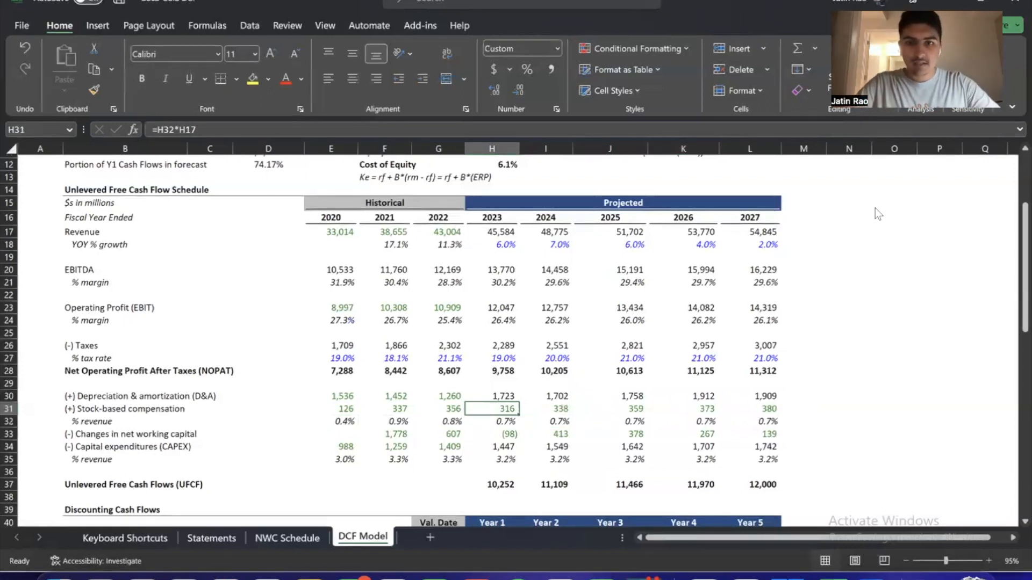
{"action": "key", "text": "shift+Right"}
{"action": "key", "text": "shift+Right"}
{"action": "key", "text": "shift+Right"}
{"action": "key", "text": "shift+Right"}
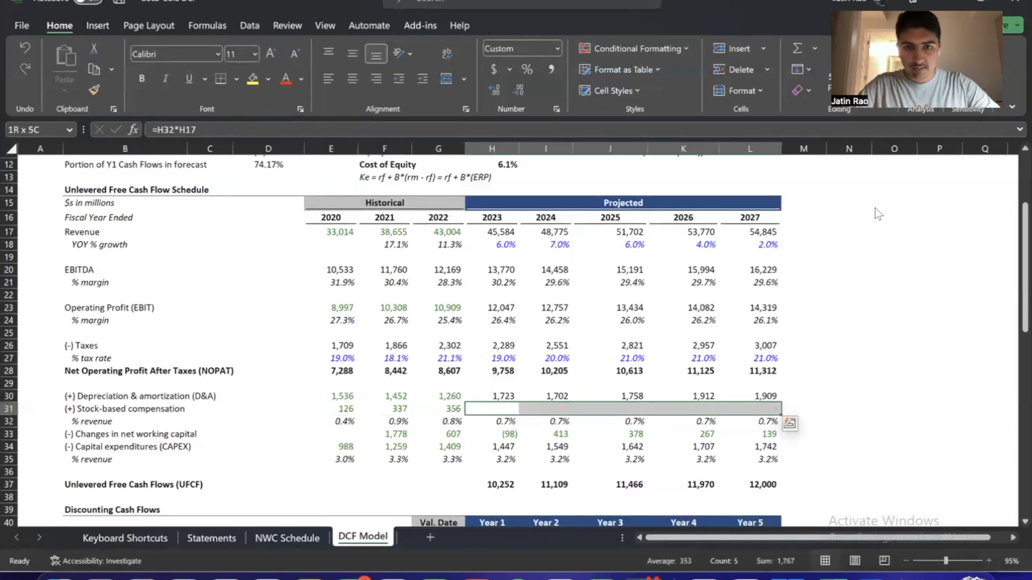
{"action": "key", "text": "Down"}
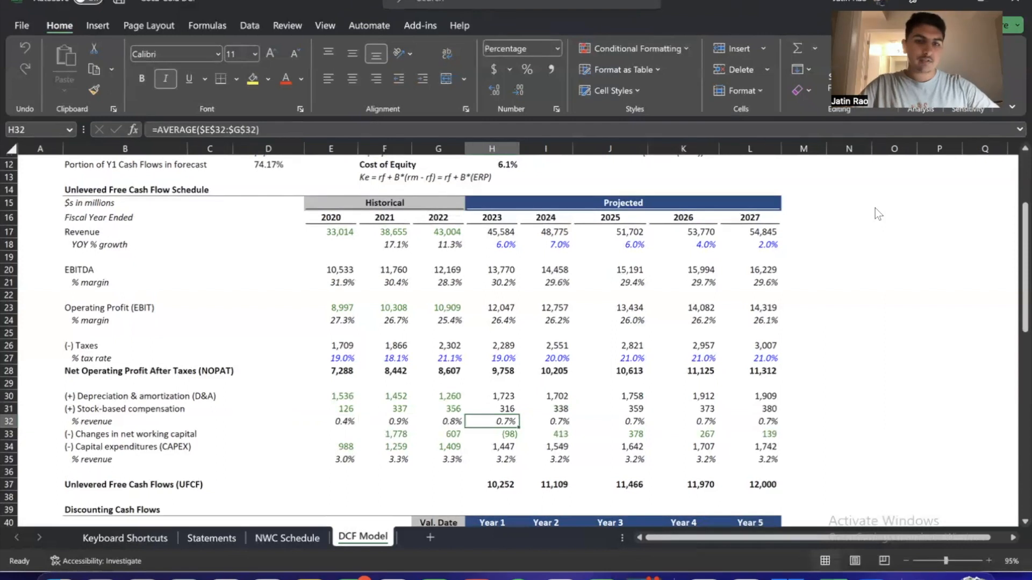
Switch to the NWC Schedule sheet and highlight the historical current assets block, followed by the current liabilities block
{"action": "key", "text": "ctrl+Page_Up"}
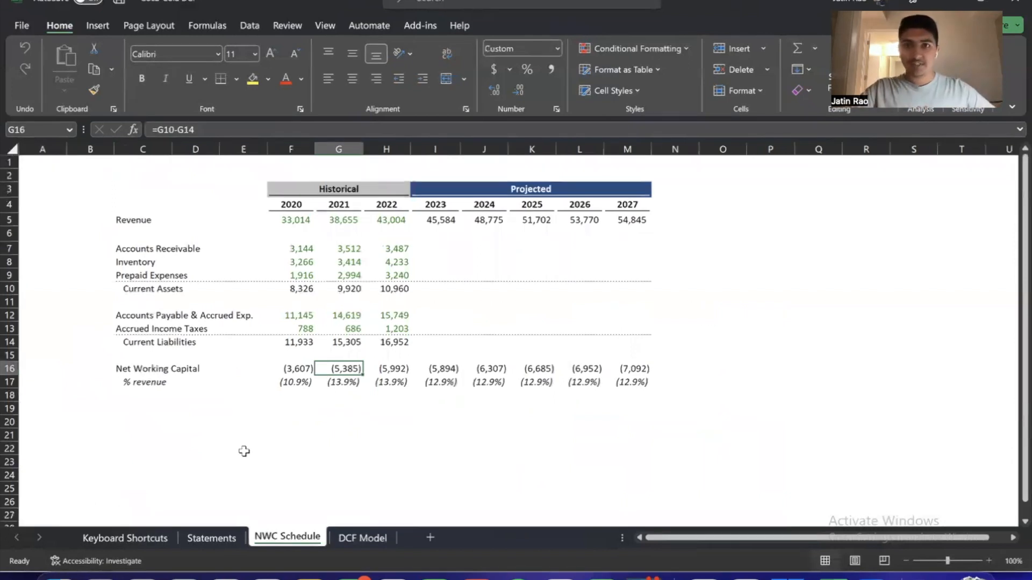
{"action": "left_click", "coordinate": [202, 406]}
{"action": "left_click_drag", "start_coordinate": [130, 250], "coordinate": [389, 287]}
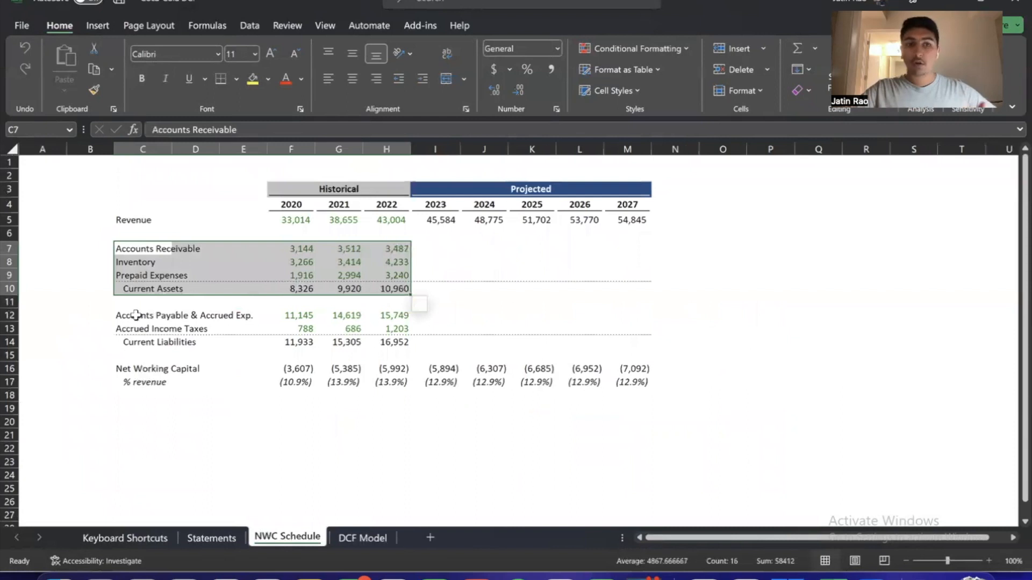
{"action": "left_click_drag", "start_coordinate": [141, 315], "coordinate": [381, 338]}
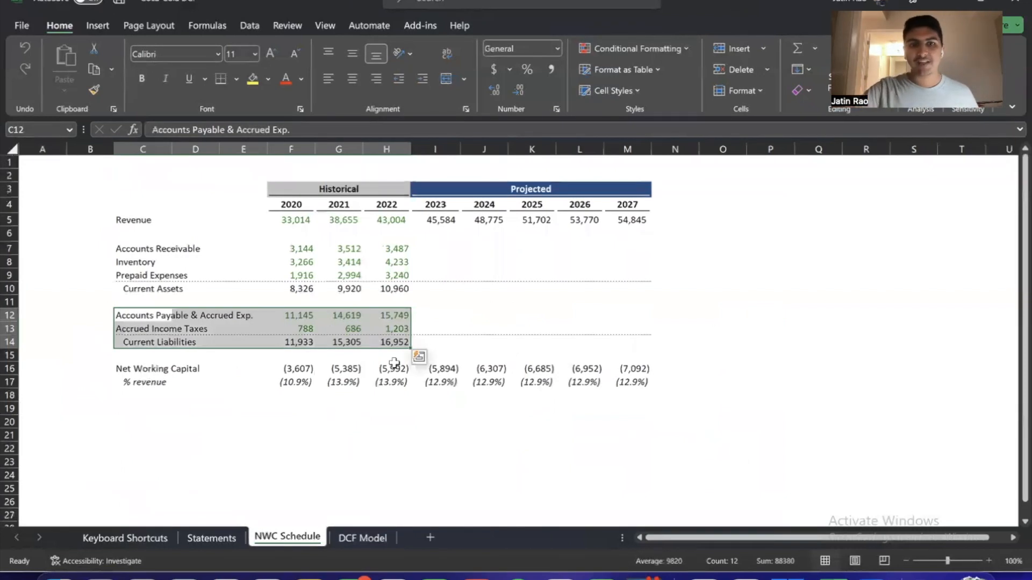
Highlight the projected net working capital values, check the 2023 % revenue averaging formula, and highlight the projected revenue for 2023 to 2027
{"action": "left_click_drag", "start_coordinate": [438, 368], "coordinate": [626, 367]}
{"action": "key", "text": "Down"}
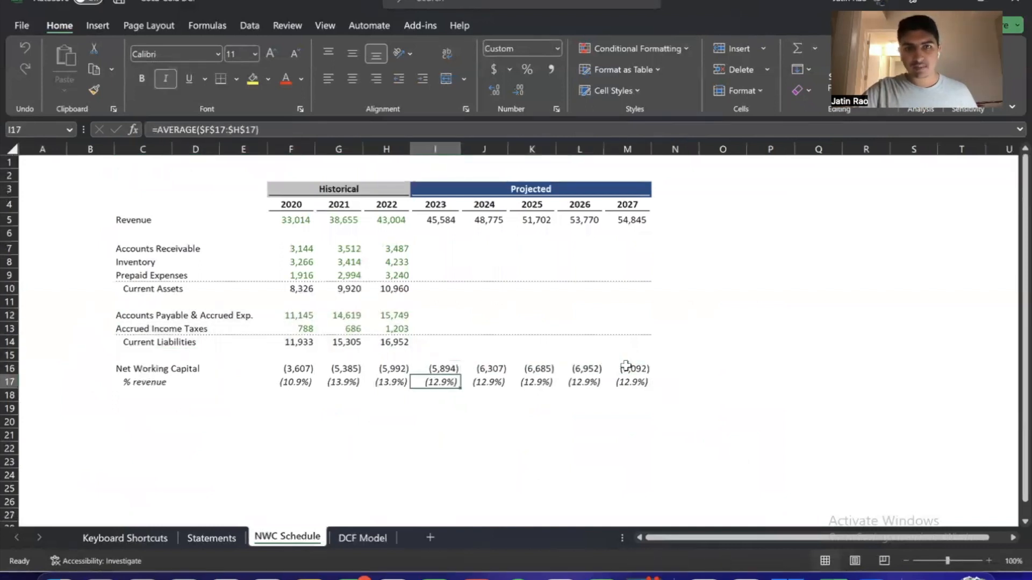
{"action": "left_click_drag", "start_coordinate": [435, 221], "coordinate": [645, 223]}
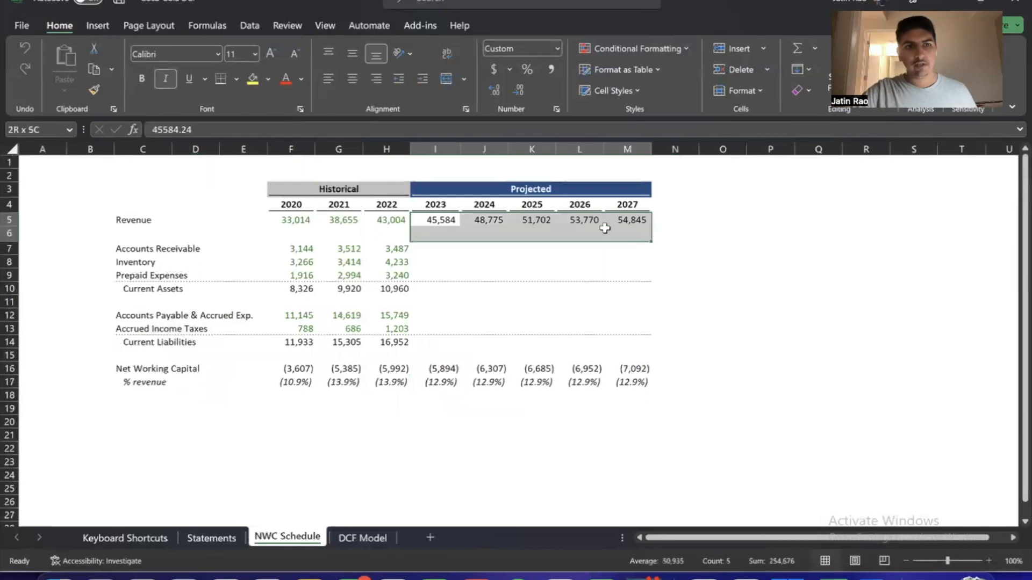
{"action": "left_click", "coordinate": [487, 293]}
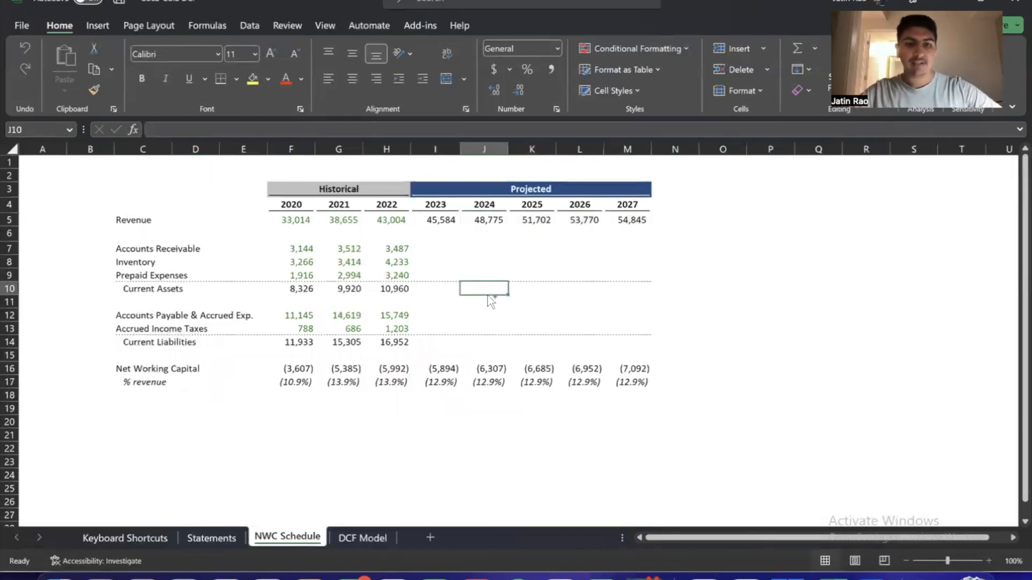
Switch to the DCF Model sheet and inspect the 2021 formula for changes in net working capital
{"action": "key", "text": "ctrl+Page_Down"}
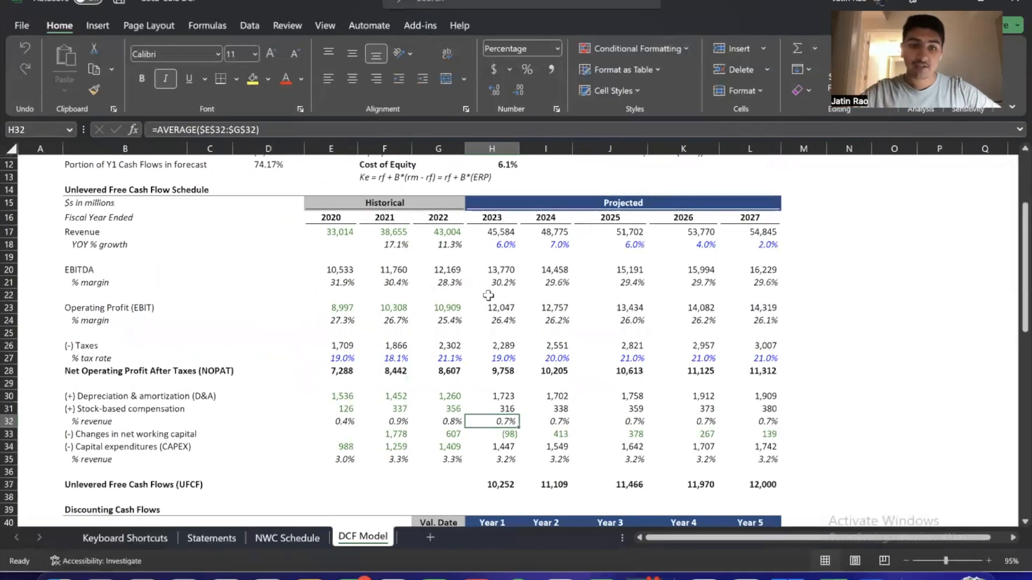
{"action": "key", "text": "Down"}
{"action": "key", "text": "Left"}
{"action": "key", "text": "Left"}
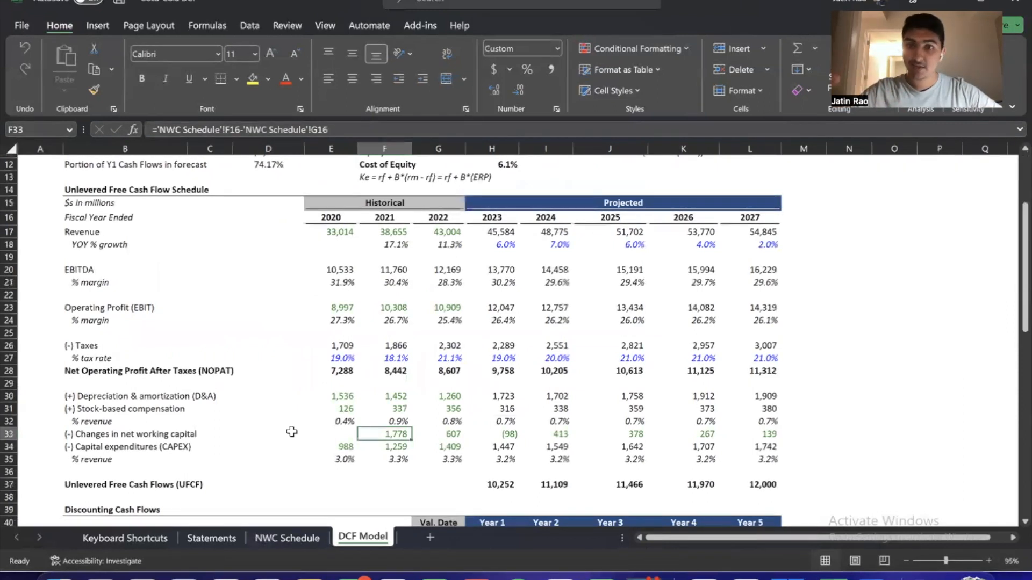
Return to the NWC Schedule sheet and highlight the 2020 and 2021 net working capital values
{"action": "key", "text": "ctrl+Page_Up"}
{"action": "key", "text": "Down"}
{"action": "key", "text": "Down"}
{"action": "key", "text": "Down"}
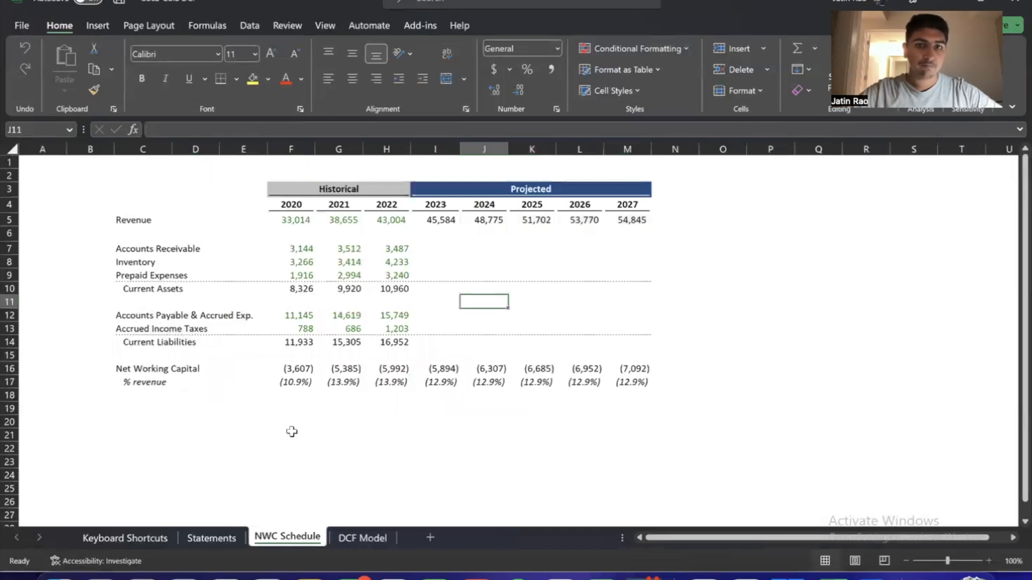
{"action": "key", "text": "Down"}
{"action": "key", "text": "Down"}
{"action": "key", "text": "Down"}
{"action": "key", "text": "Left"}
{"action": "key", "text": "Left"}
{"action": "key", "text": "Left"}
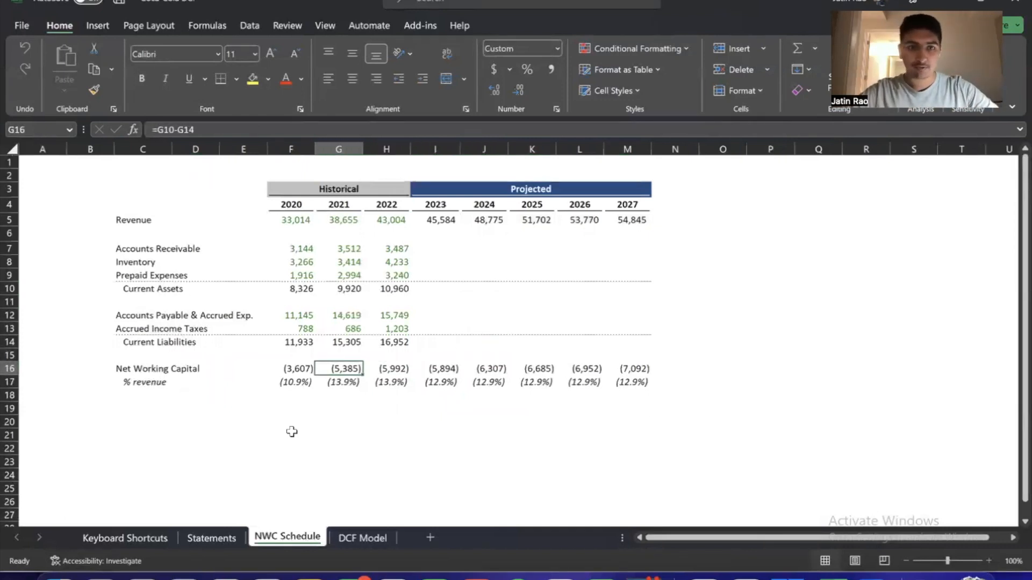
{"action": "key", "text": "shift+Left"}
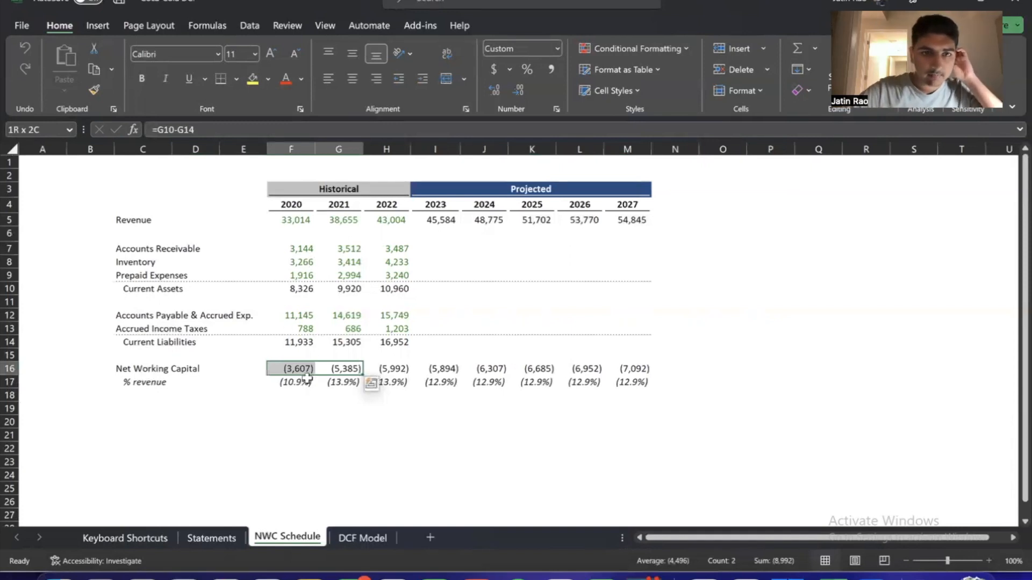
Open the 2021 changes in net working capital formula on the DCF Model sheet and trace it to its NWC Schedule source cells
{"action": "key", "text": "ctrl+Page_Down"}
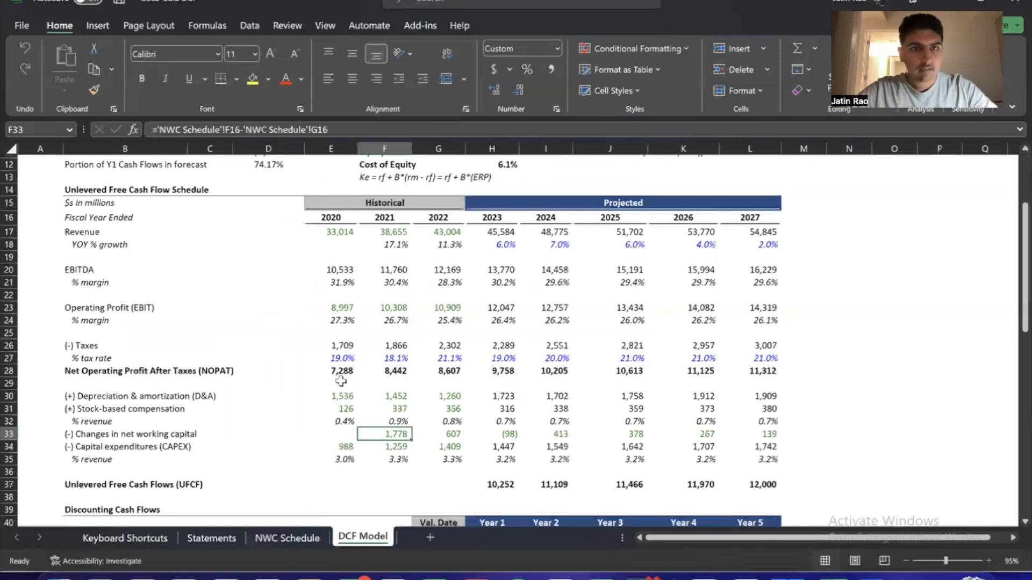
{"action": "key", "text": "F2"}
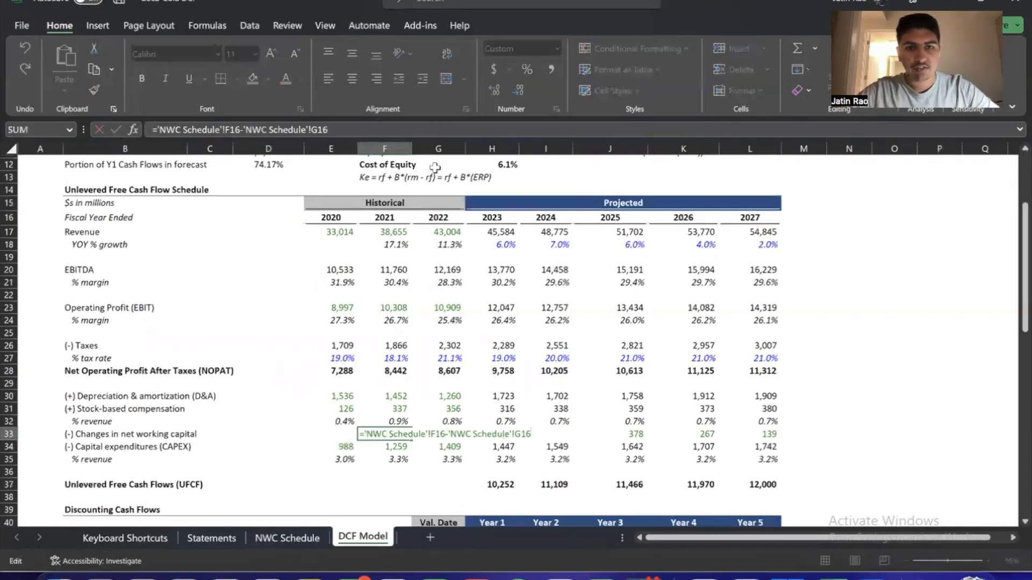
{"action": "key", "text": "Escape"}
{"action": "key", "text": "ctrl+bracketleft"}
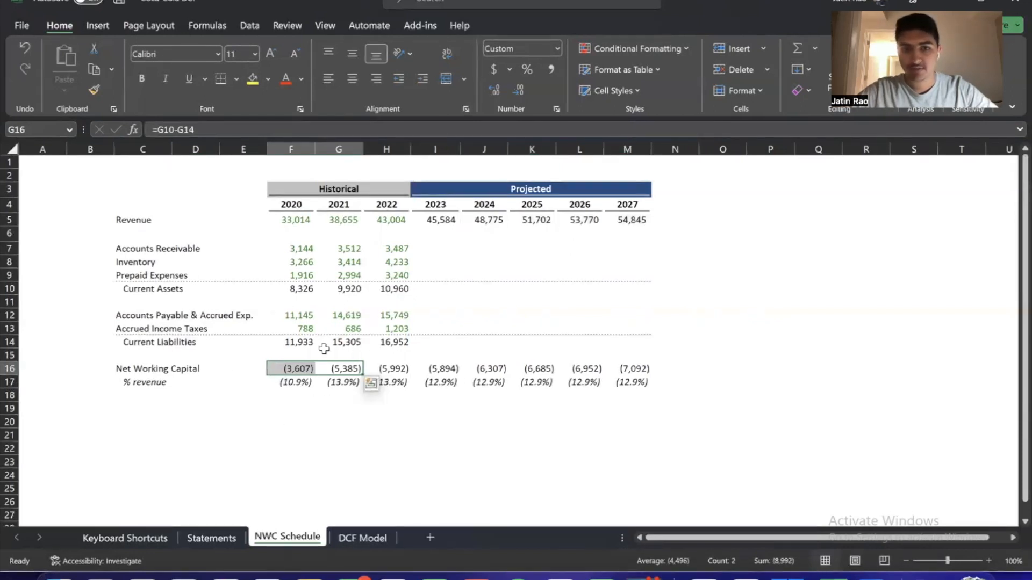
{"action": "key", "text": "ctrl+Page_Down"}
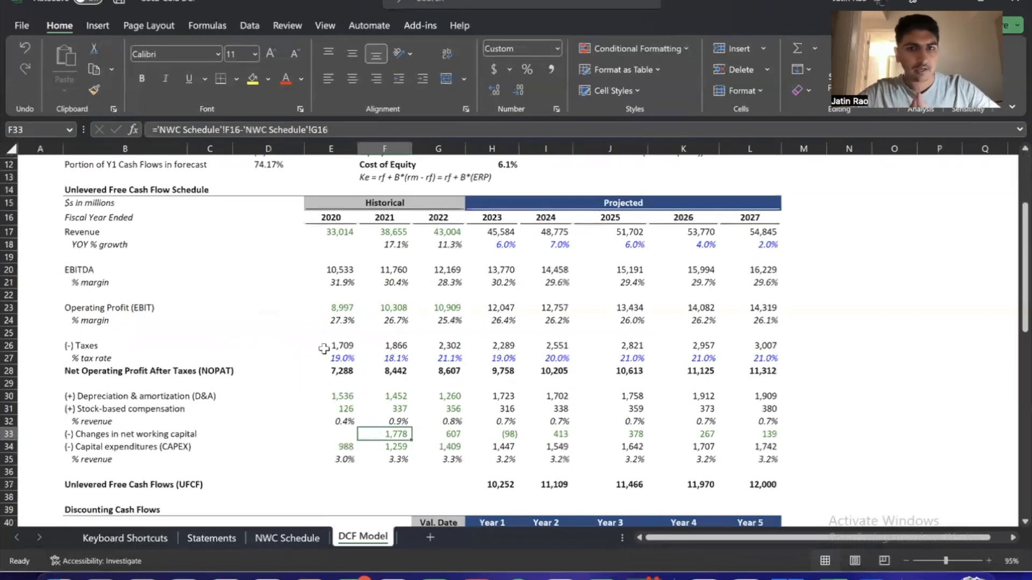
Inspect the 2020 capital expenditures formula on the DCF Model sheet
{"action": "key", "text": "Down"}
{"action": "key", "text": "Left"}
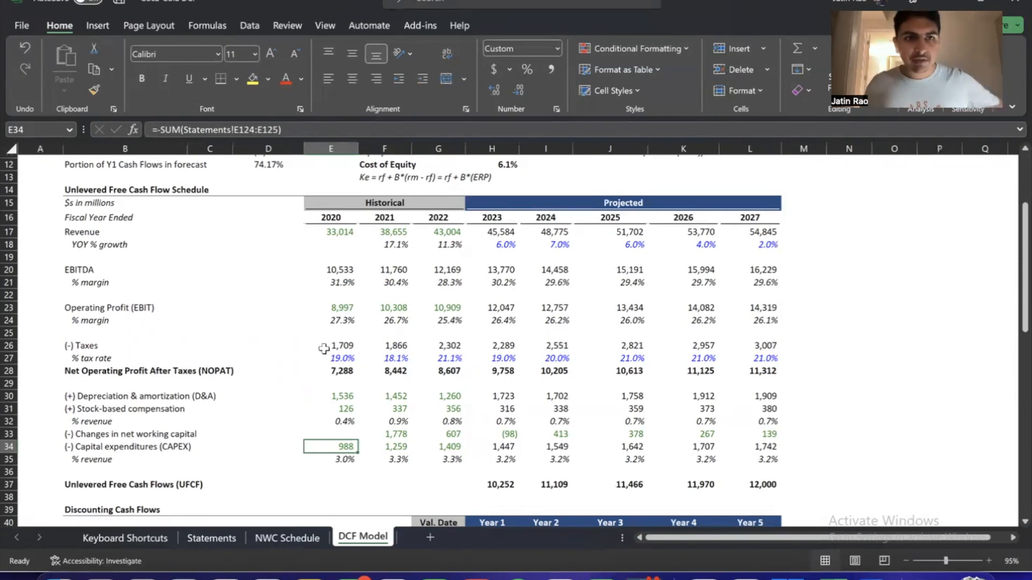
{"action": "key", "text": "F2"}
{"action": "key", "text": "Escape"}
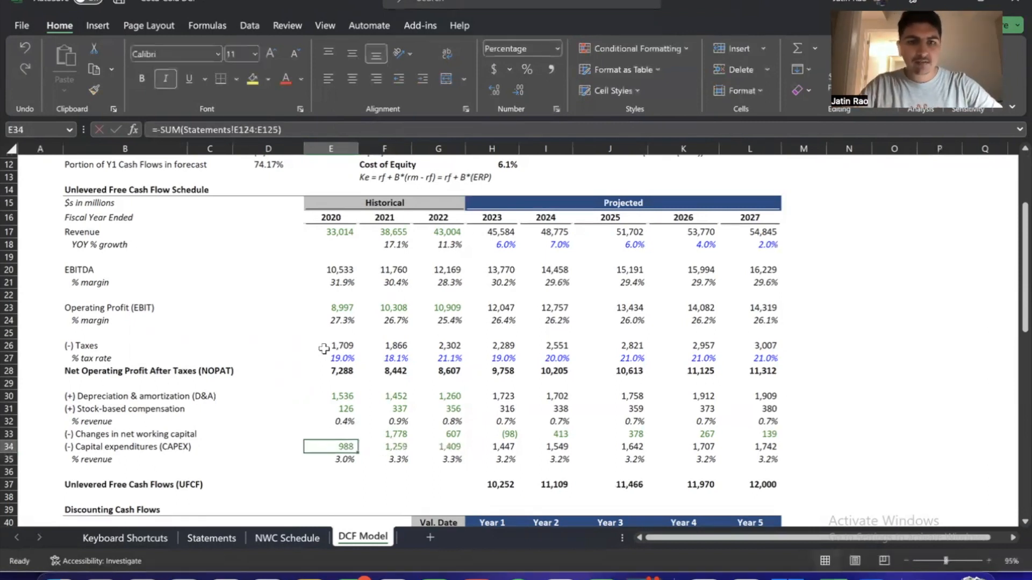
On the Statements sheet, find the cash flow statement's purchases of and proceeds from disposals of property, plant and equipment and highlight both labels
{"action": "key", "text": "ctrl+Page_Up"}
{"action": "key", "text": "ctrl+Page_Up"}
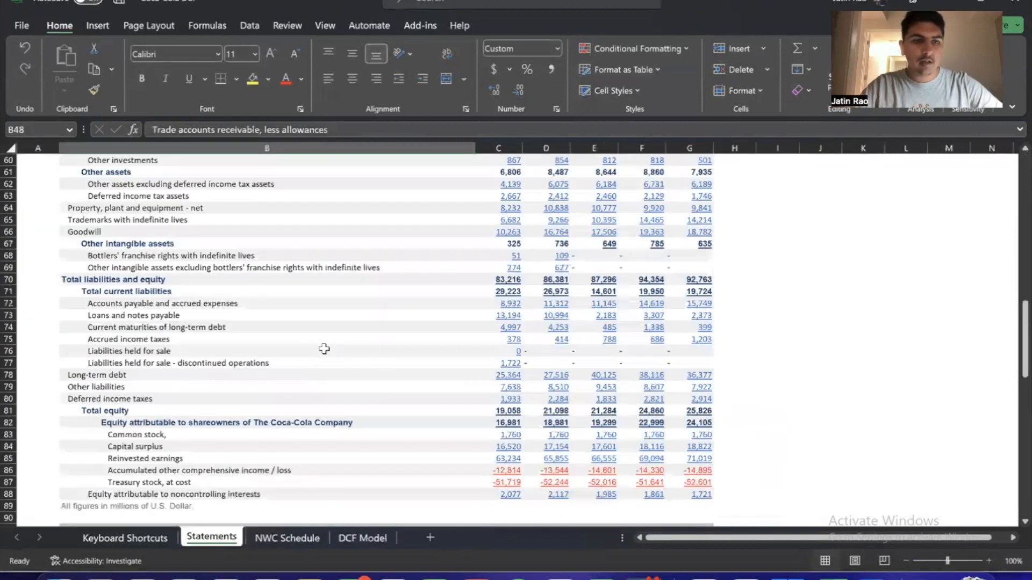
{"action": "scroll", "coordinate": [324, 349], "scroll_direction": "up", "scroll_amount": 8}
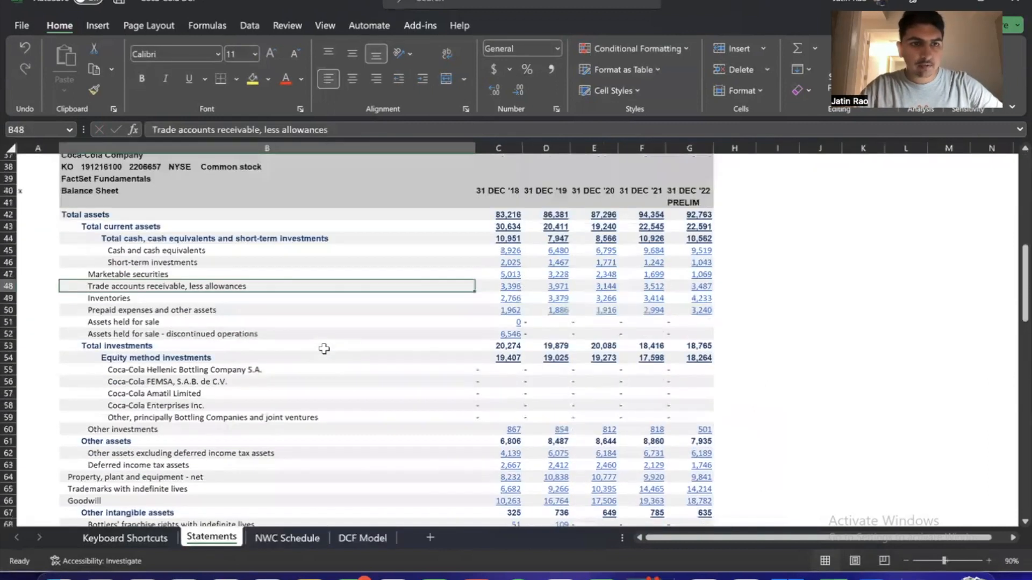
{"action": "scroll", "coordinate": [231, 288], "scroll_direction": "up", "scroll_amount": 1}
{"action": "scroll", "coordinate": [234, 288], "scroll_direction": "down", "scroll_amount": 15}
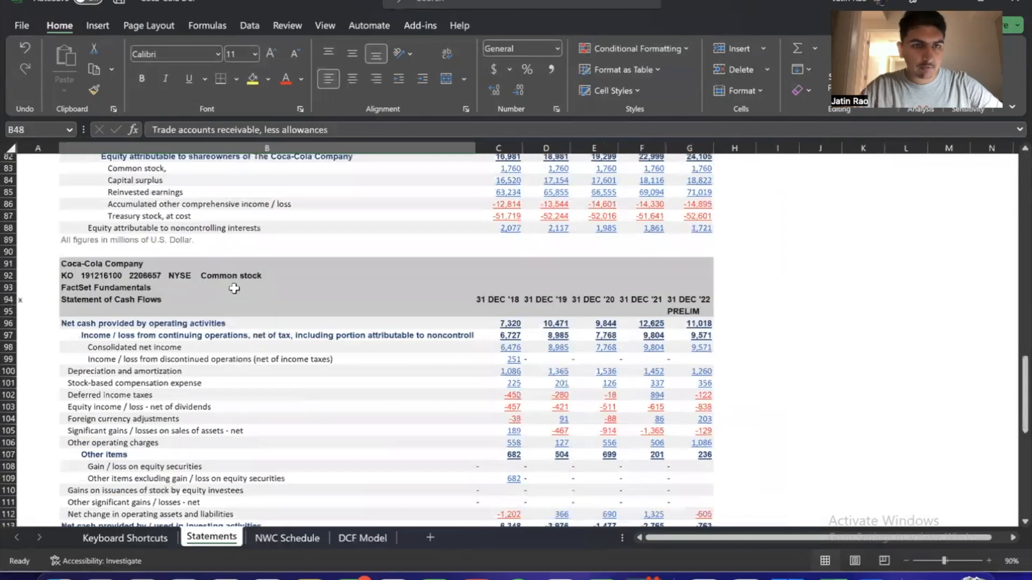
{"action": "scroll", "coordinate": [234, 288], "scroll_direction": "down", "scroll_amount": 4}
{"action": "scroll", "coordinate": [234, 289], "scroll_direction": "down", "scroll_amount": 5}
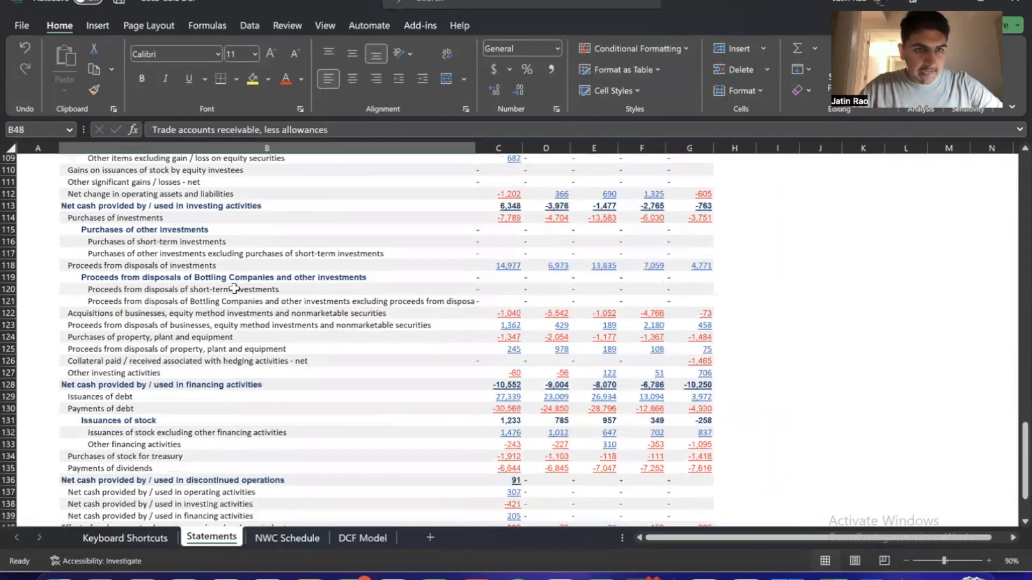
{"action": "left_click", "coordinate": [138, 333]}
{"action": "key", "text": "shift+Down"}
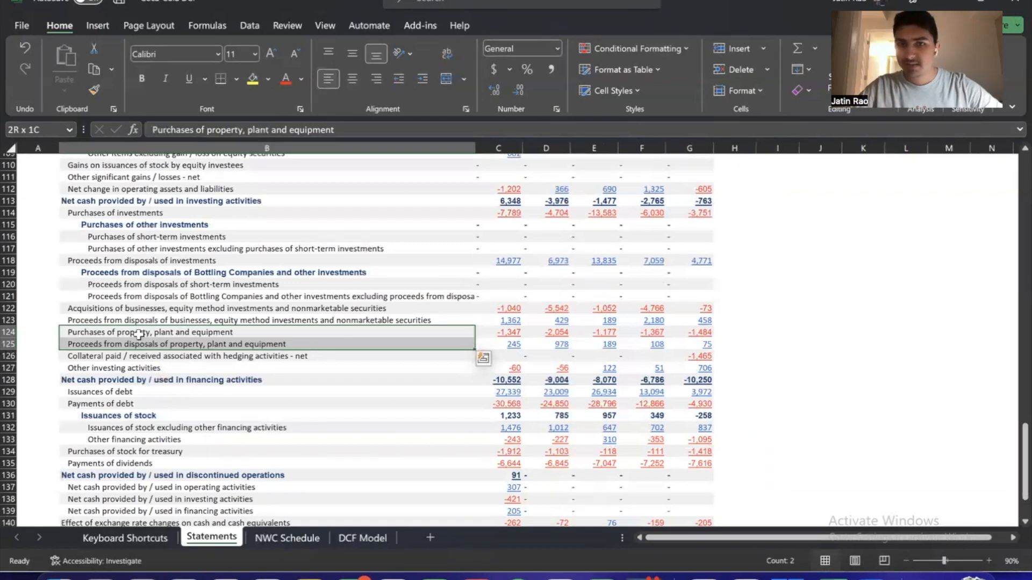
Return to the DCF Model sheet, highlight the capital expenditures row from 2020 to 2027, and open its 2020 formula
{"action": "key", "text": "ctrl+Page_Down"}
{"action": "key", "text": "ctrl+Page_Down"}
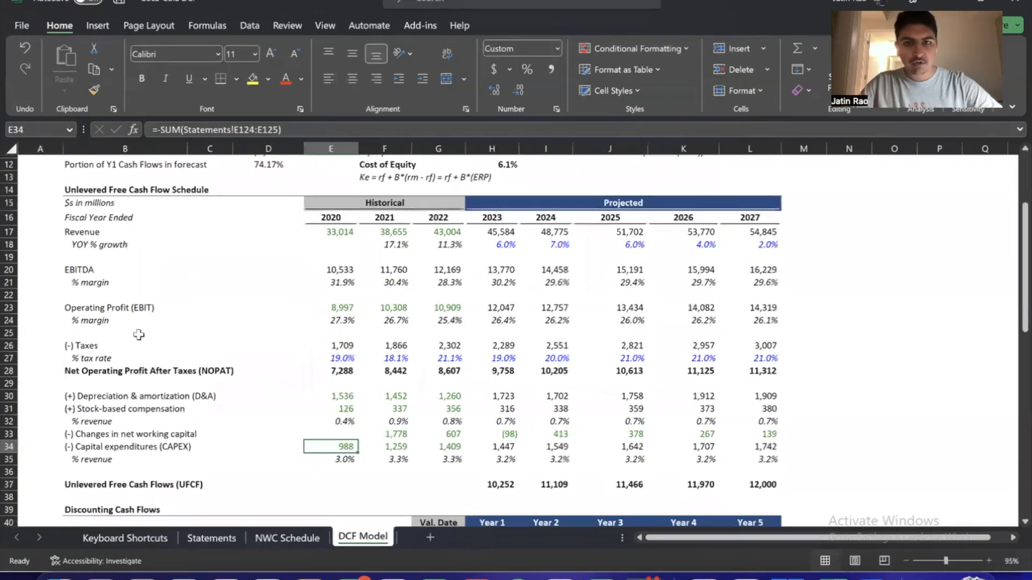
{"action": "key", "text": "ctrl+shift+Right"}
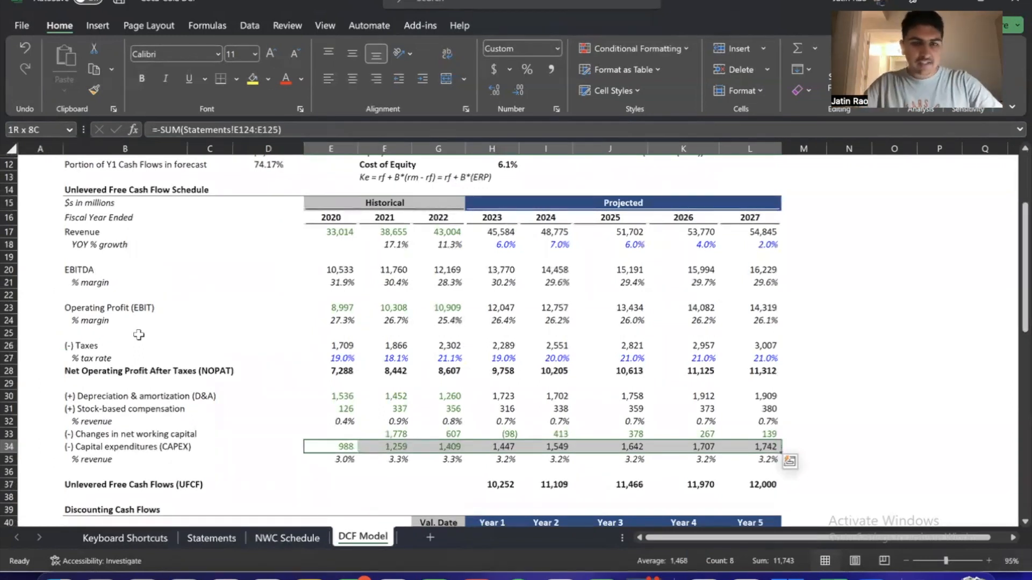
{"action": "key", "text": "ctrl+shift+Left"}
{"action": "key", "text": "F2"}
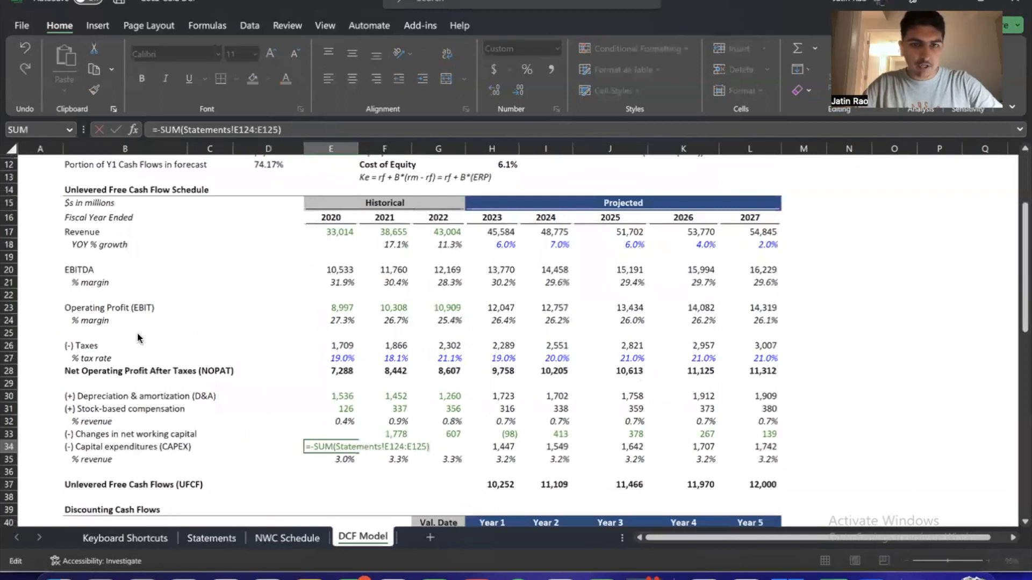
Highlight the depreciation & amortization and stock-based compensation rows from 2020 through 2027
{"action": "key", "text": "Return"}
{"action": "key", "text": "Up"}
{"action": "key", "text": "Up"}
{"action": "key", "text": "Up"}
{"action": "key", "text": "Up"}
{"action": "key", "text": "Up"}
{"action": "key", "text": "shift+Down"}
{"action": "key", "text": "shift+Right"}
{"action": "key", "text": "ctrl+shift+Right"}
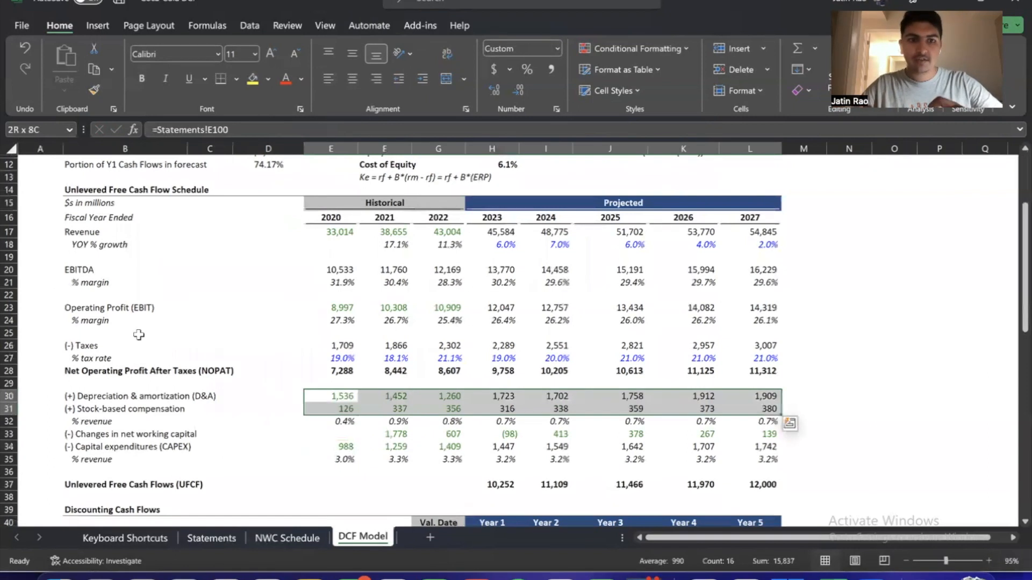
Highlight the changes in net working capital row from 2021 through 2027
{"action": "key", "text": "Down"}
{"action": "key", "text": "Down"}
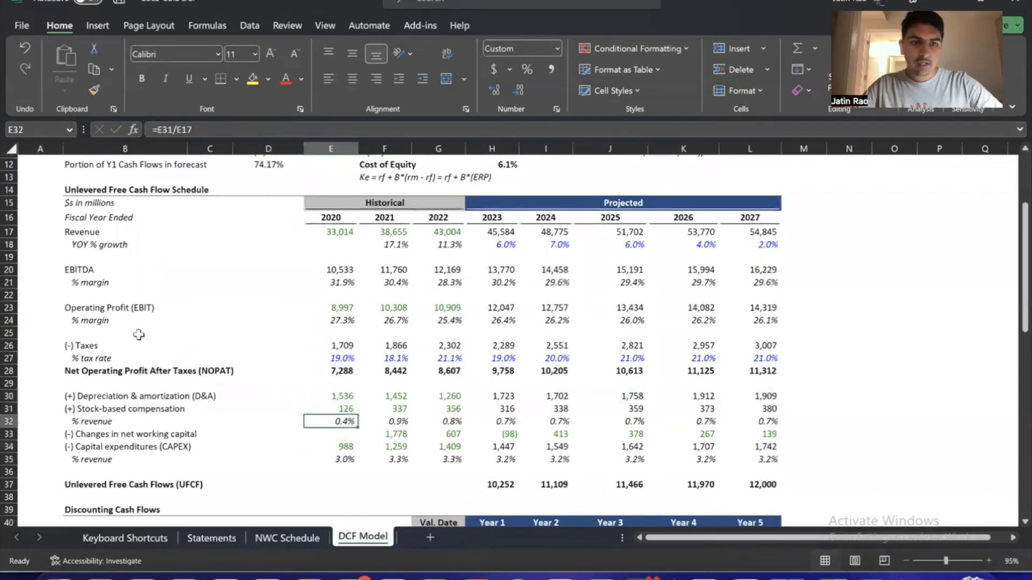
{"action": "key", "text": "Down"}
{"action": "key", "text": "Right"}
{"action": "key", "text": "ctrl+shift+Right"}
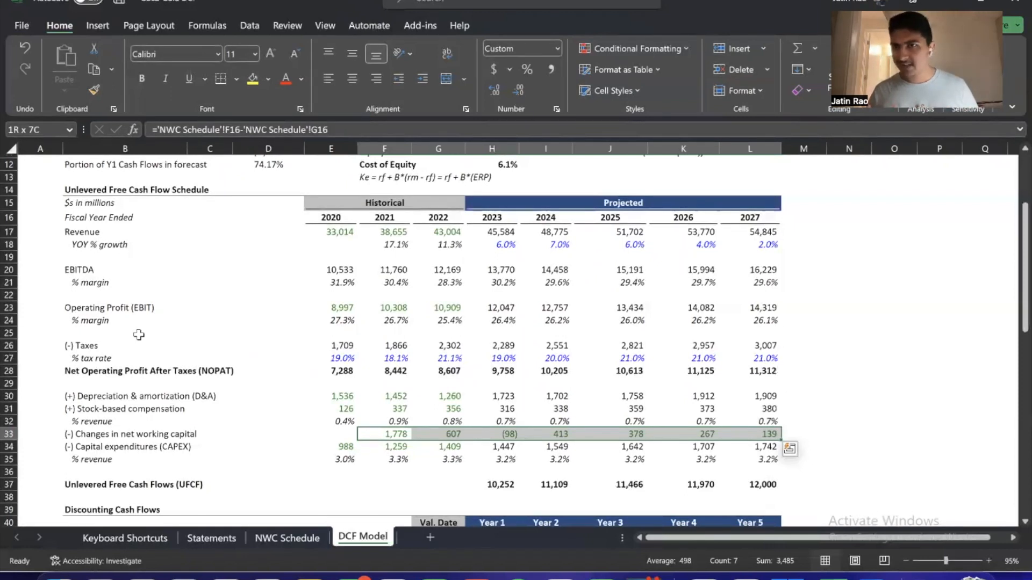
Highlight the taxes row and then the Net Operating Profit After Taxes (NOPAT) row across 2020 to 2027
{"action": "key", "text": "Left"}
{"action": "key", "text": "Up"}
{"action": "key", "text": "Up"}
{"action": "key", "text": "Up"}
{"action": "key", "text": "Up"}
{"action": "key", "text": "Up"}
{"action": "key", "text": "Up"}
{"action": "key", "text": "Up"}
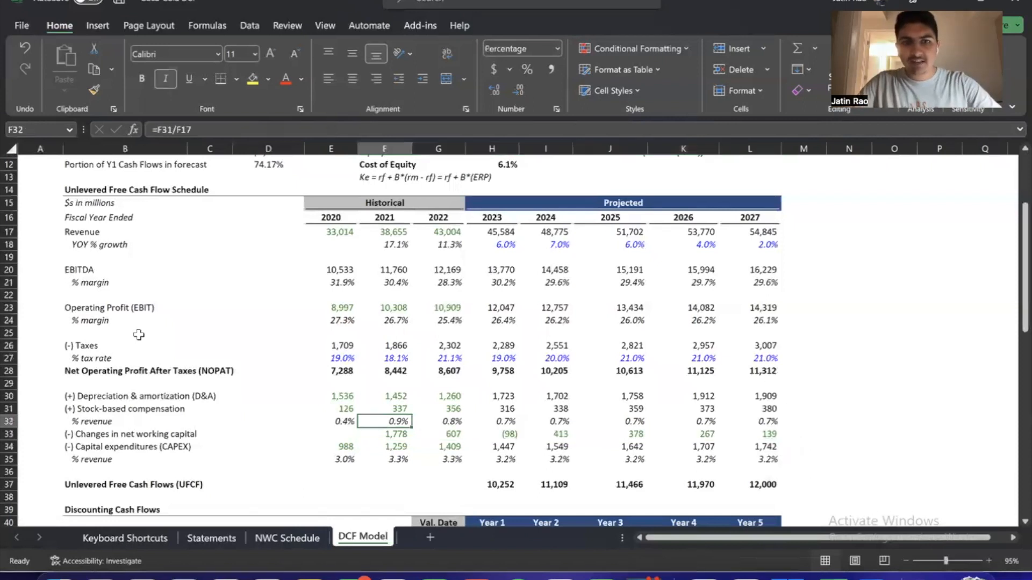
{"action": "key", "text": "ctrl+shift+Right"}
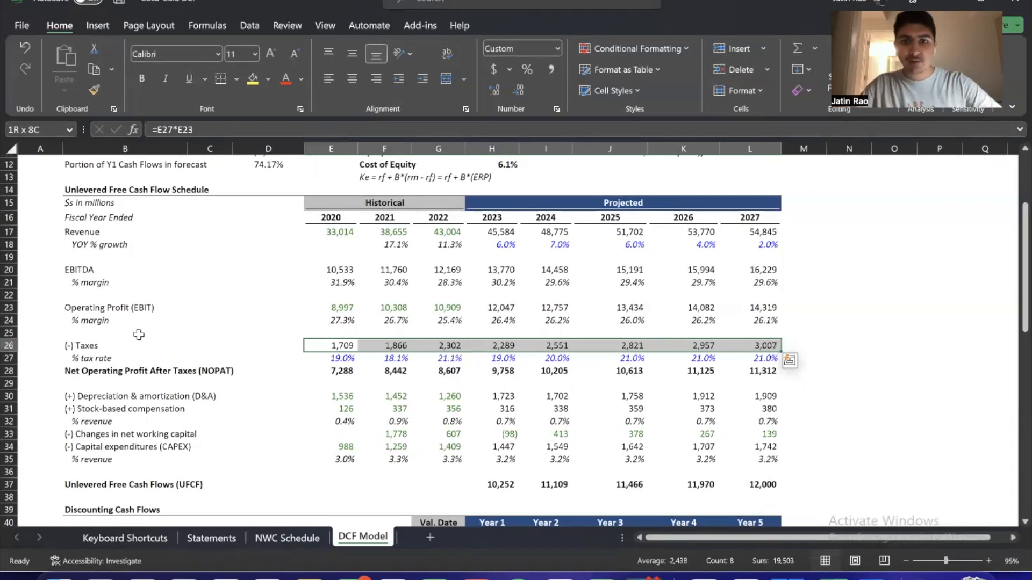
{"action": "key", "text": "Down"}
{"action": "key", "text": "Down"}
{"action": "key", "text": "ctrl+shift+Right"}
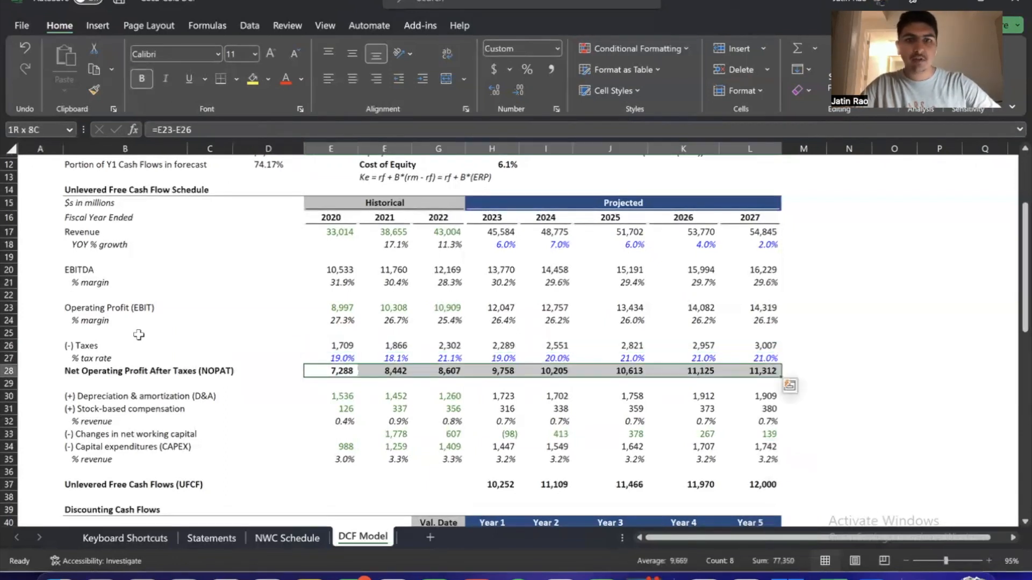
Change the 2020 capital expenditures formula to =SUM(Statements!E124:E125) and fill it across to 2022
{"action": "key", "text": "Down"}
{"action": "key", "text": "Down"}
{"action": "key", "text": "Down"}
{"action": "key", "text": "Down"}
{"action": "key", "text": "Down"}
{"action": "key", "text": "Down"}
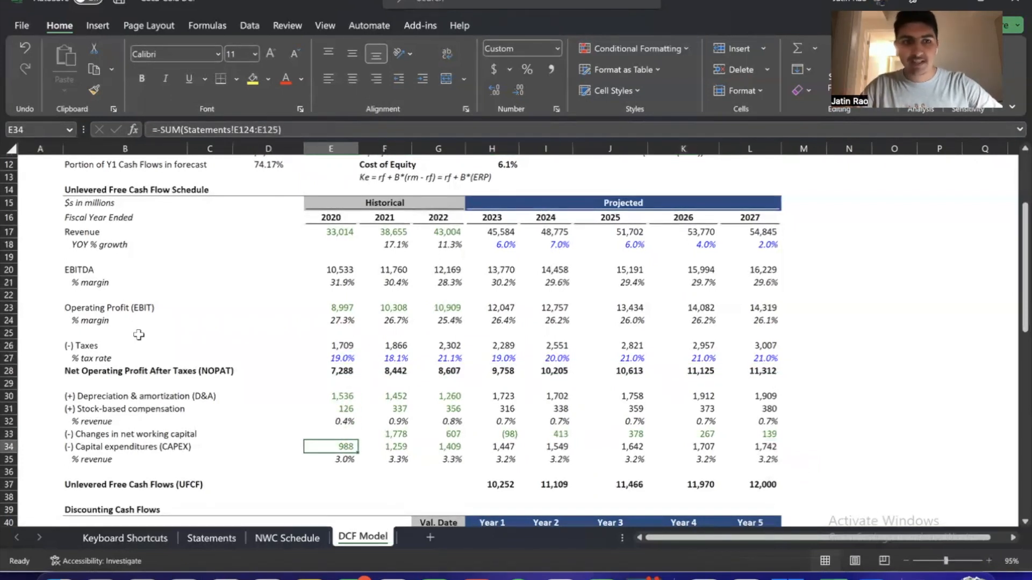
{"action": "key", "text": "F2"}
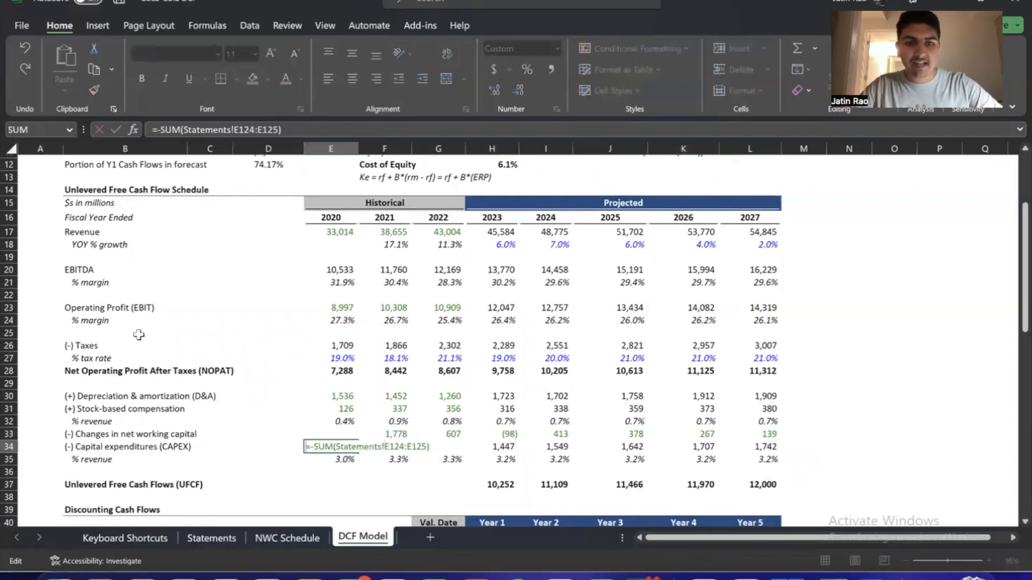
{"action": "key", "text": "Right"}
{"action": "key", "text": "Right"}
{"action": "key", "text": "Left"}
{"action": "key", "text": "BackSpace"}
{"action": "key", "text": "Return"}
{"action": "key", "text": "Up"}
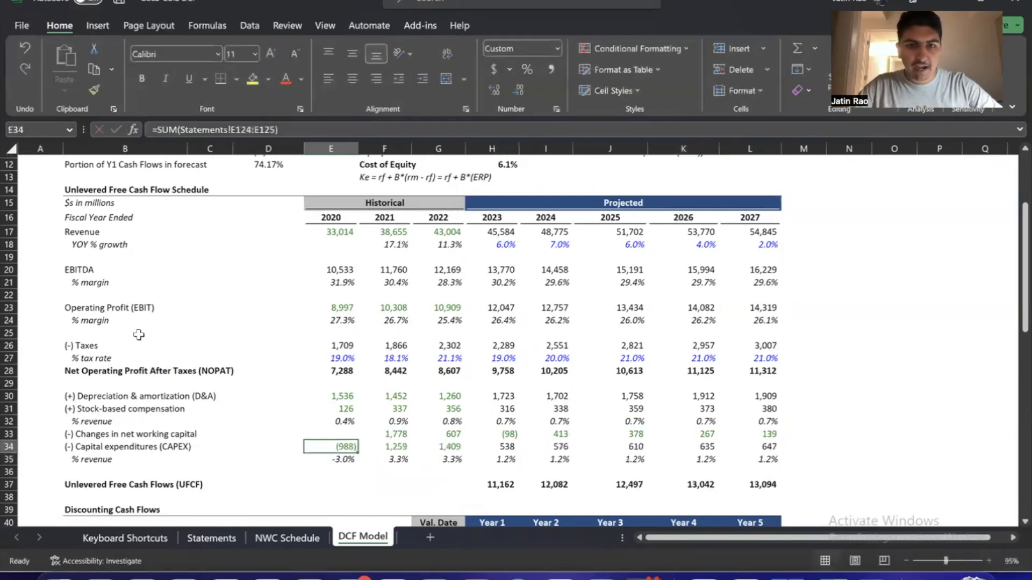
{"action": "key", "text": "shift+Right"}
{"action": "key", "text": "shift+Right"}
{"action": "key", "text": "ctrl+r"}
Change the 2020 capital expenditures % revenue formula to =-E34/E17 and fill it across to 2022
{"action": "key", "text": "Down"}
{"action": "type", "text": "=E34/E17"}
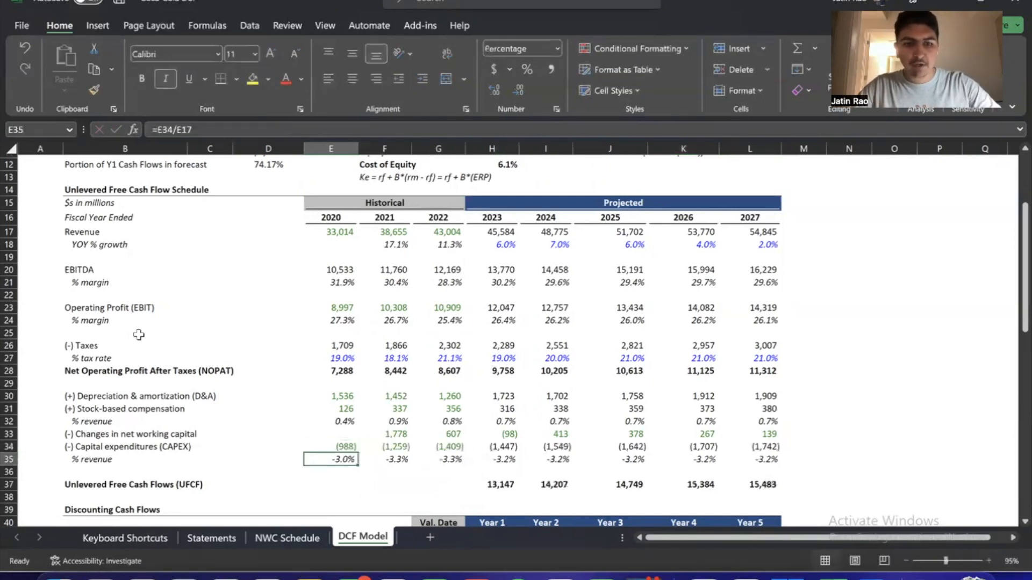
{"action": "key", "text": "Left"}
{"action": "key", "text": "Left"}
{"action": "key", "text": "Left"}
{"action": "key", "text": "Left"}
{"action": "key", "text": "Left"}
{"action": "key", "text": "Left"}
{"action": "key", "text": "Left"}
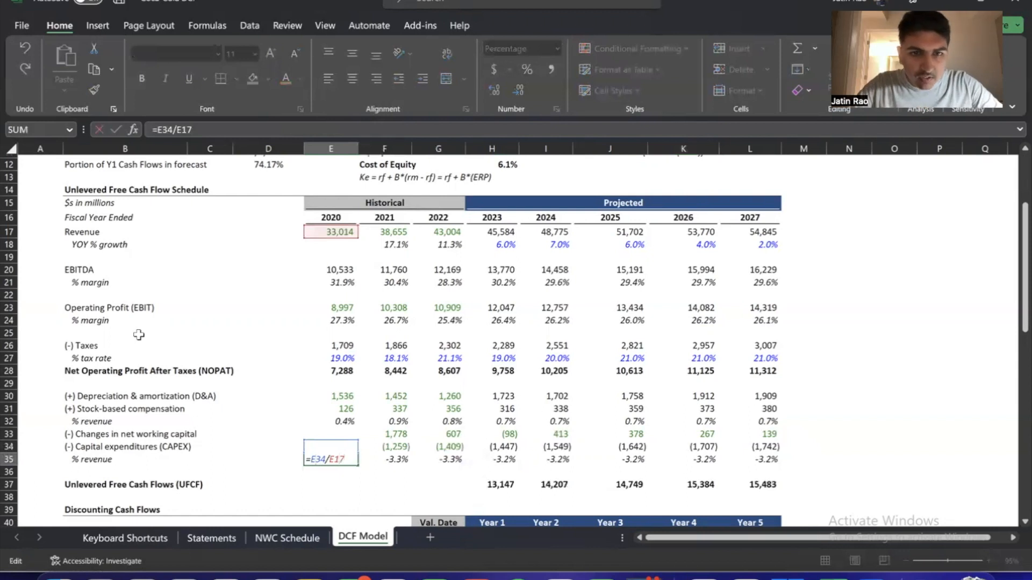
{"action": "type", "text": "-"}
{"action": "key", "text": "Return"}
{"action": "key", "text": "Up"}
{"action": "key", "text": "shift+Right"}
{"action": "key", "text": "shift+Right"}
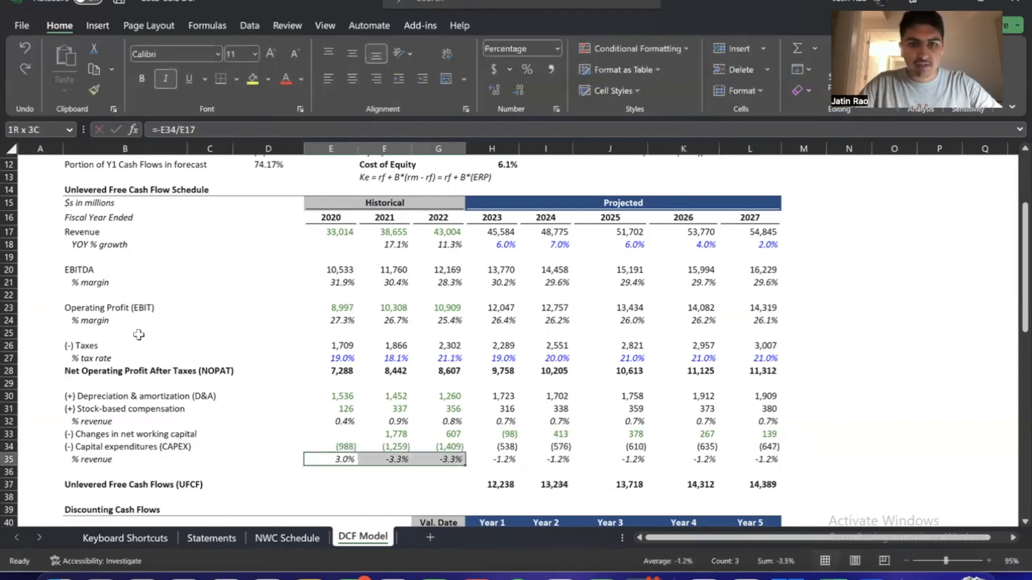
{"action": "key", "text": "ctrl+r"}
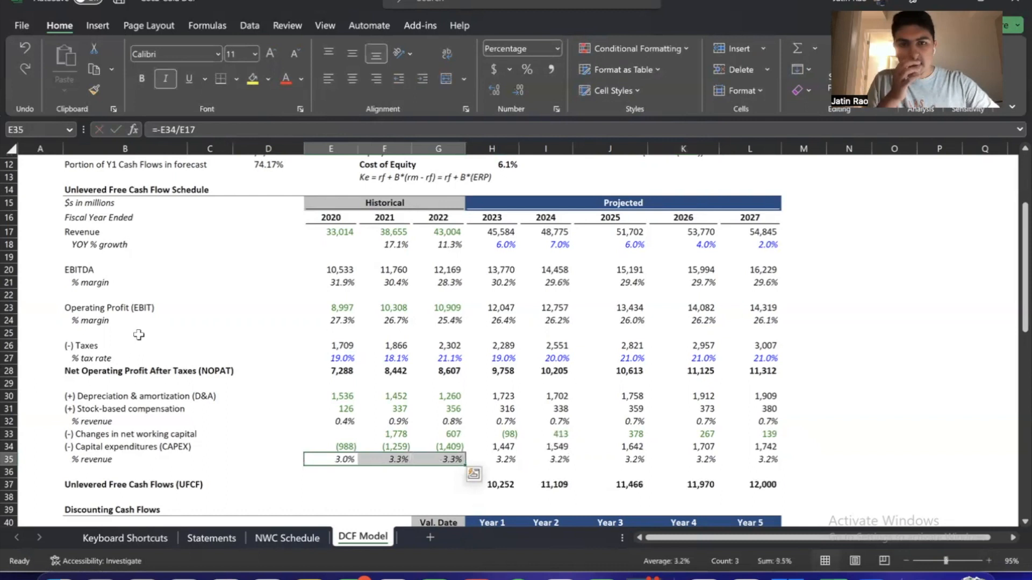
Change the 2023 capital expenditures formula to =-H35*H17 and fill it across the projected years to 2027
{"action": "key", "text": "Up"}
{"action": "key", "text": "Right"}
{"action": "key", "text": "Right"}
{"action": "key", "text": "Right"}
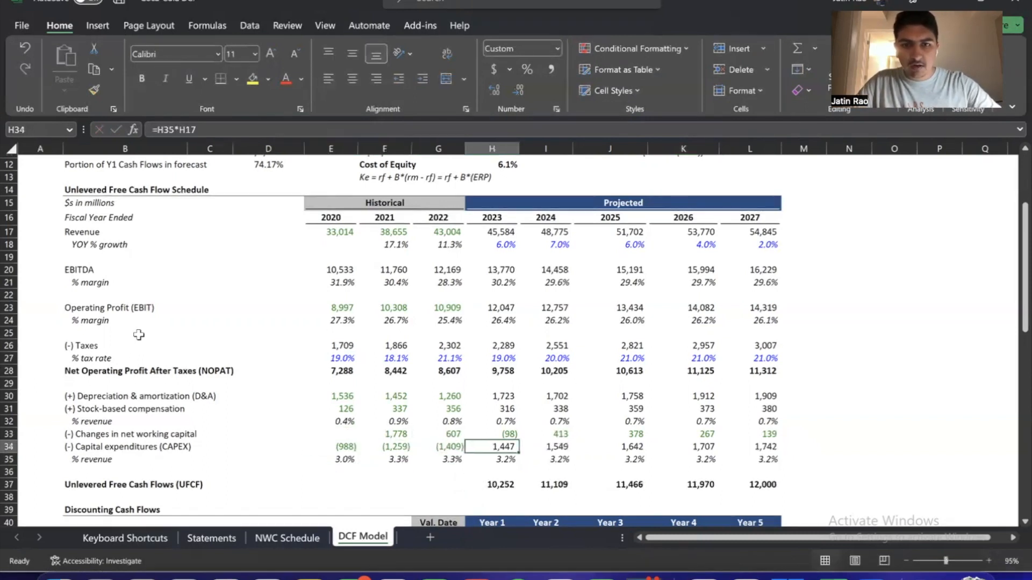
{"action": "key", "text": "F2"}
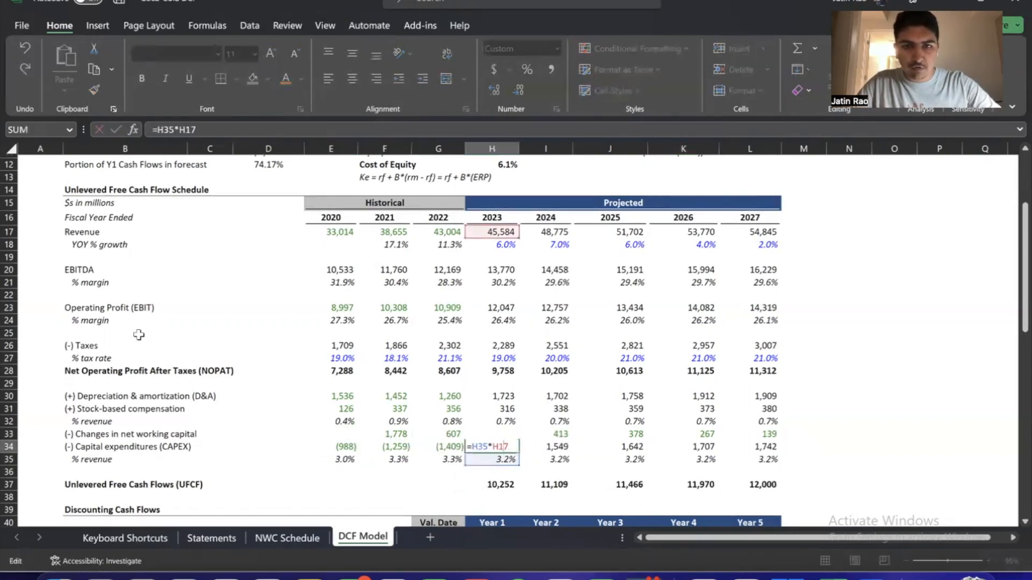
{"action": "key", "text": "Left"}
{"action": "key", "text": "Left"}
{"action": "key", "text": "Left"}
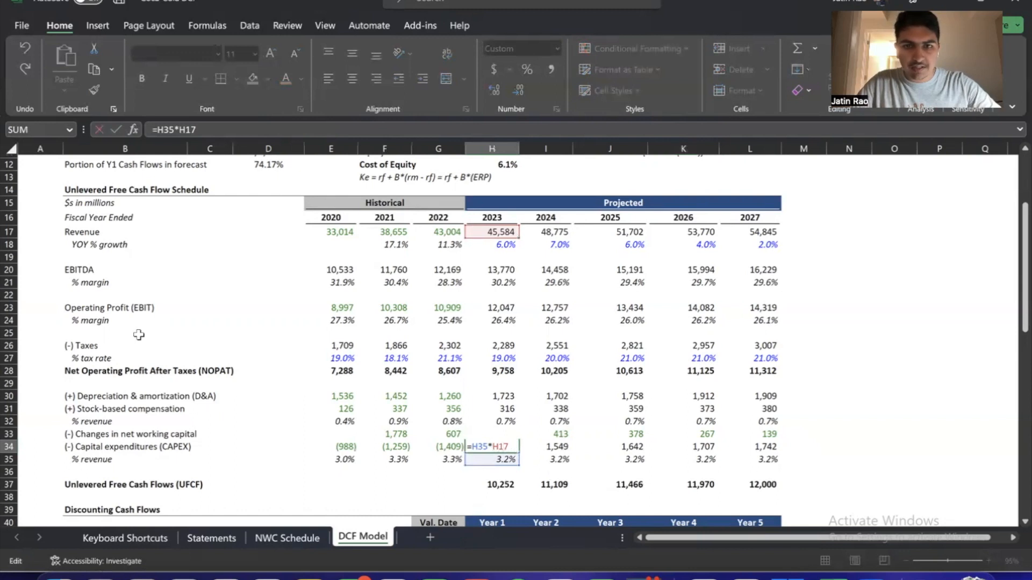
{"action": "type", "text": "-"}
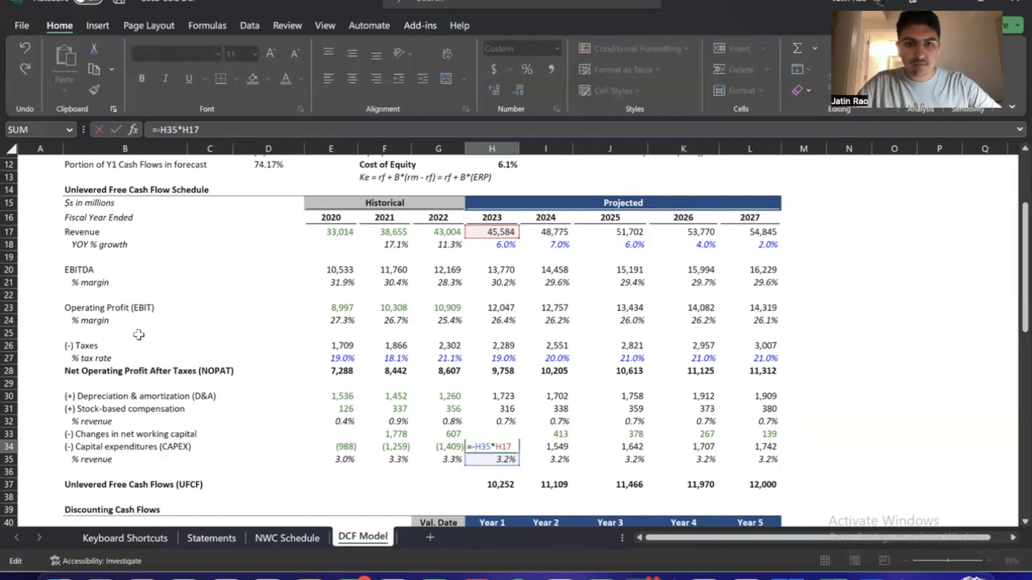
{"action": "key", "text": "Return"}
{"action": "key", "text": "Up"}
{"action": "key", "text": "shift+Right"}
{"action": "key", "text": "shift+Right"}
{"action": "key", "text": "shift+Right"}
{"action": "key", "text": "shift+Right"}
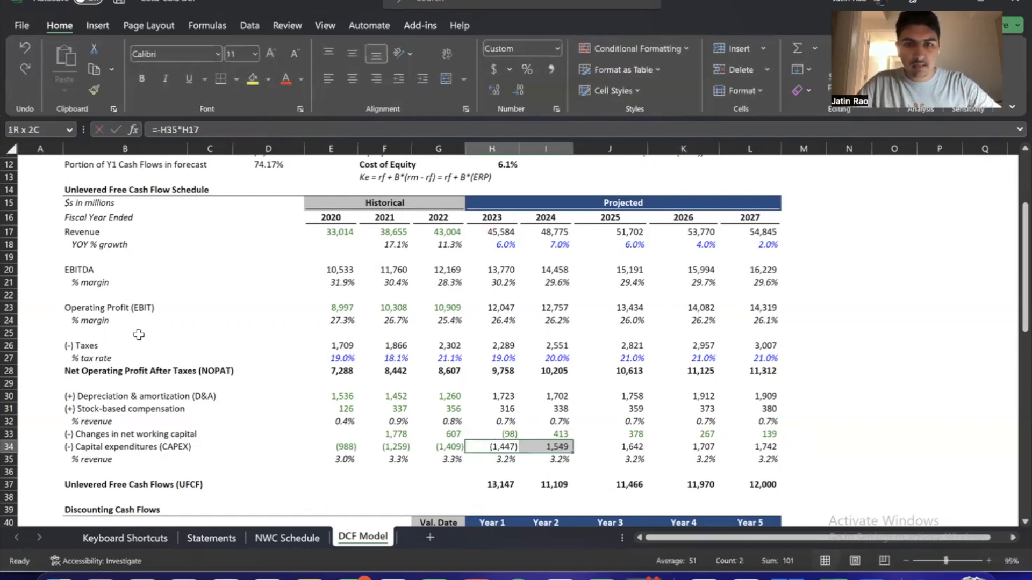
Change the 2023 unlevered free cash flow formula to =H28+H30+H31+H33+H34 and fill it across to 2027
{"action": "key", "text": "Down"}
{"action": "key", "text": "Down"}
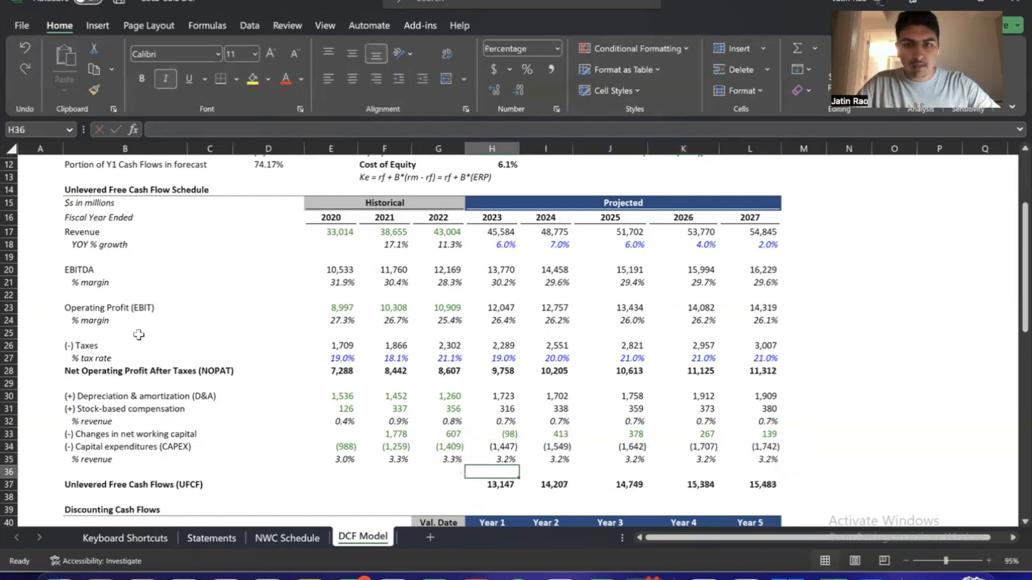
{"action": "key", "text": "Down"}
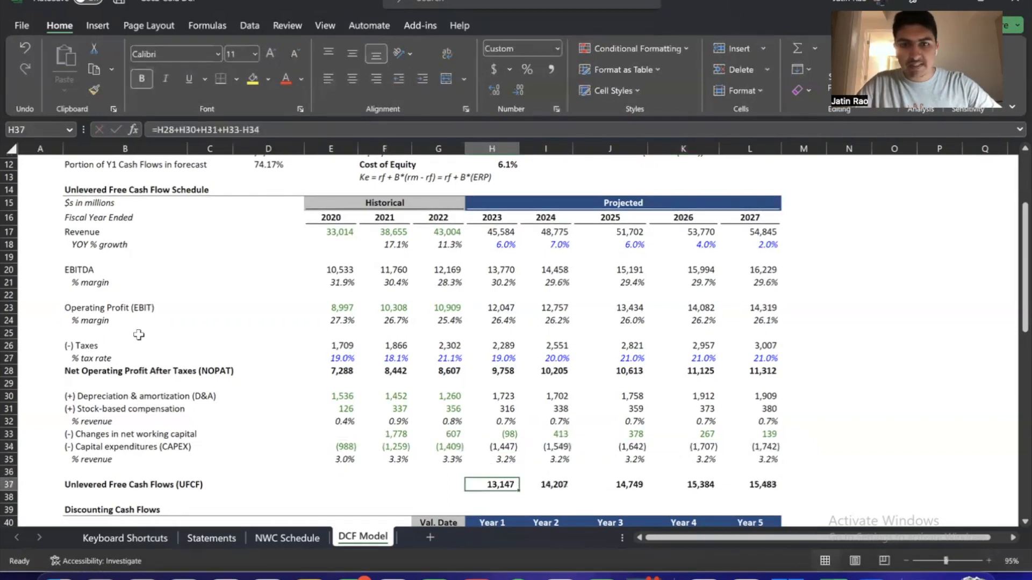
{"action": "key", "text": "F2"}
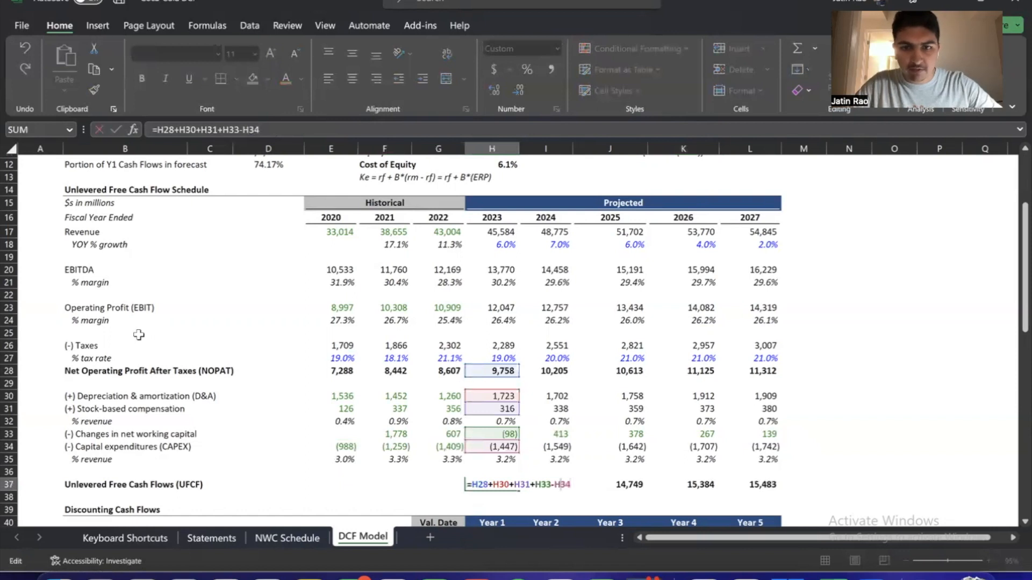
{"action": "key", "text": "Left"}
{"action": "key", "text": "Left"}
{"action": "key", "text": "Left"}
{"action": "key", "text": "BackSpace"}
{"action": "type", "text": "+"}
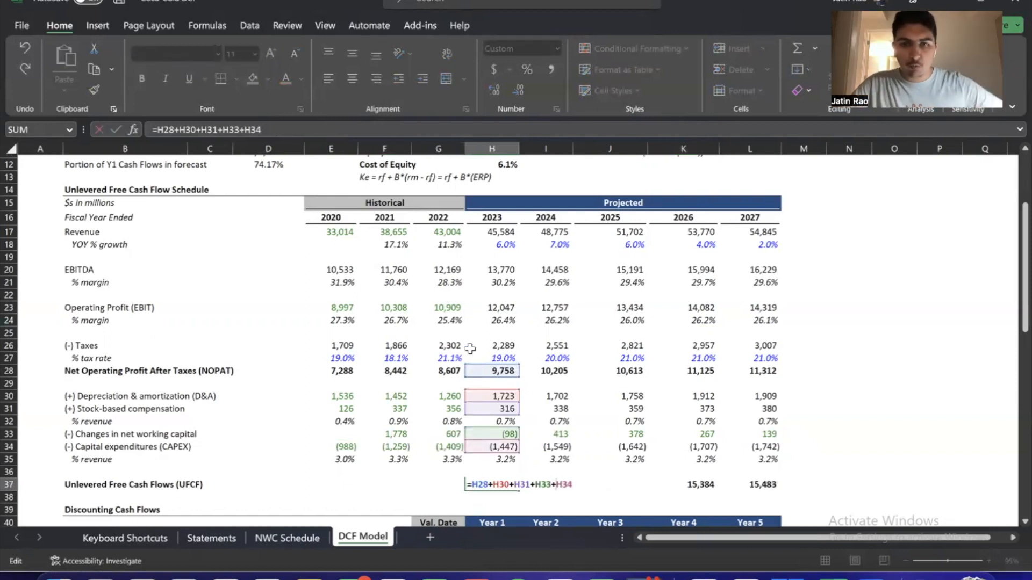
{"action": "key", "text": "ctrl+Return"}
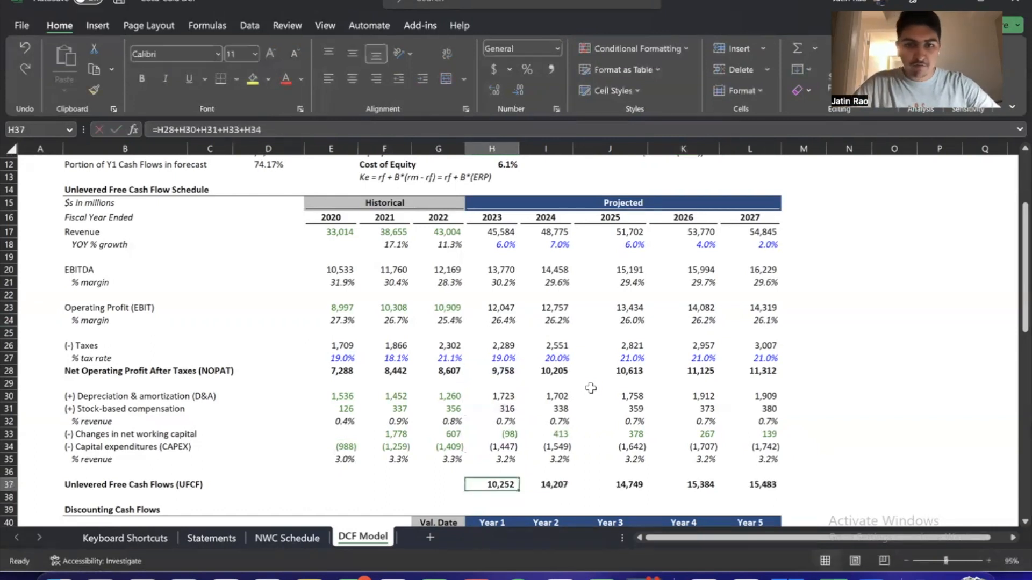
{"action": "key", "text": "shift+Right"}
{"action": "key", "text": "shift+Right"}
{"action": "key", "text": "shift+Right"}
{"action": "key", "text": "shift+Right"}
{"action": "key", "text": "ctrl+r"}
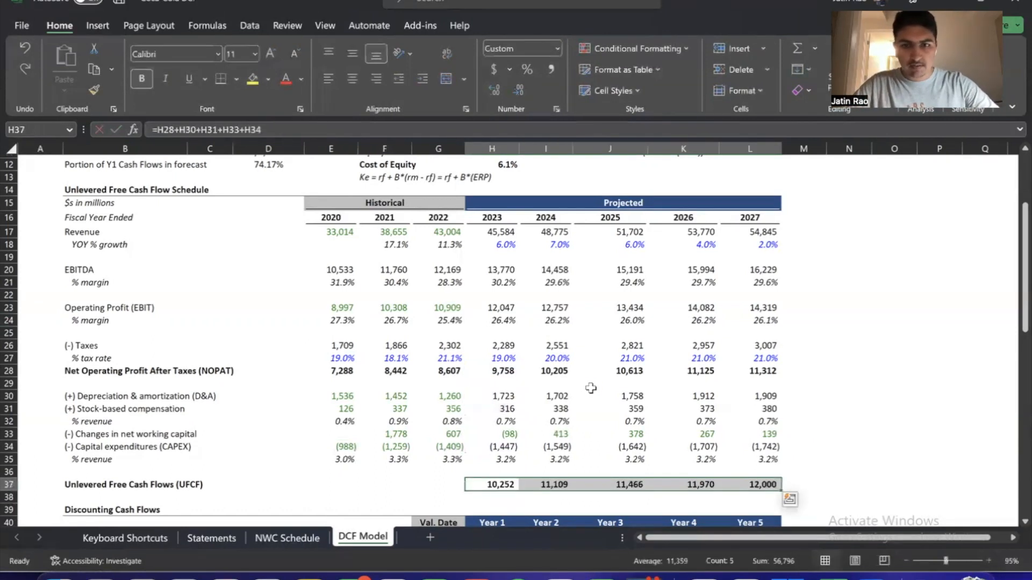
Highlight the capital expenditures row from 2020 through 2027
{"action": "key", "text": "Up"}
{"action": "key", "text": "Up"}
{"action": "key", "text": "Up"}
{"action": "key", "text": "Up"}
{"action": "key", "text": "Up"}
{"action": "key", "text": "Up"}
{"action": "key", "text": "Up"}
{"action": "key", "text": "Down"}
{"action": "key", "text": "Down"}
{"action": "key", "text": "Down"}
{"action": "key", "text": "Down"}
{"action": "key", "text": "Left"}
{"action": "key", "text": "Left"}
{"action": "key", "text": "Left"}
{"action": "key", "text": "ctrl+shift+Right"}
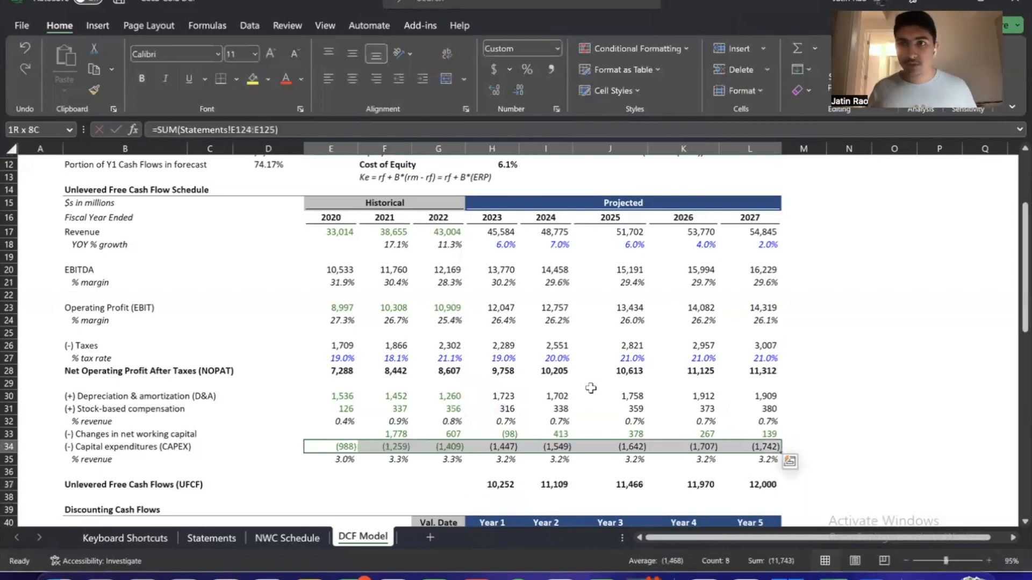
Review the 2023 D&A, stock-based compensation, net working capital and CAPEX entries that feed unlevered free cash flow
{"action": "key", "text": "Down"}
{"action": "key", "text": "Right"}
{"action": "key", "text": "Right"}
{"action": "key", "text": "Down"}
{"action": "key", "text": "Down"}
{"action": "key", "text": "Right"}
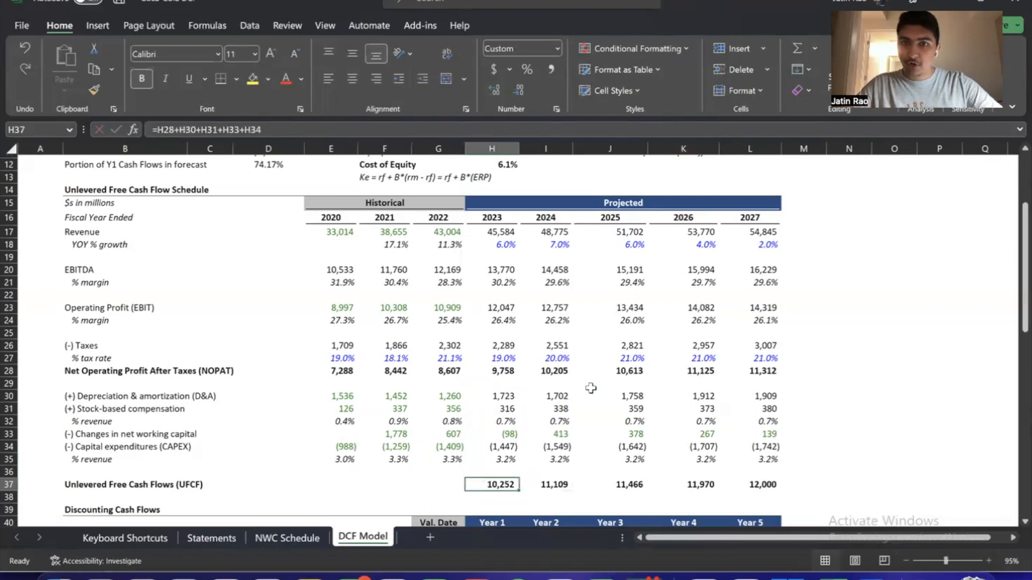
{"action": "key", "text": "Up"}
{"action": "key", "text": "Up"}
{"action": "key", "text": "Up"}
{"action": "key", "text": "Up"}
{"action": "key", "text": "Up"}
{"action": "key", "text": "Up"}
{"action": "key", "text": "Up"}
{"action": "key", "text": "Up"}
{"action": "key", "text": "Up"}
{"action": "key", "text": "Down"}
{"action": "key", "text": "Down"}
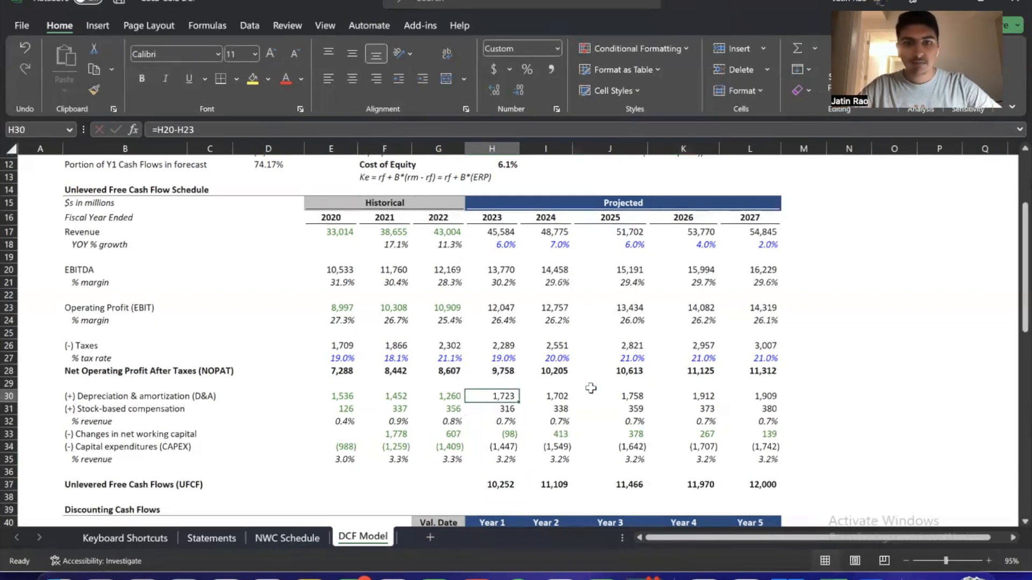
{"action": "key", "text": "Down"}
{"action": "key", "text": "Down"}
{"action": "key", "text": "Down"}
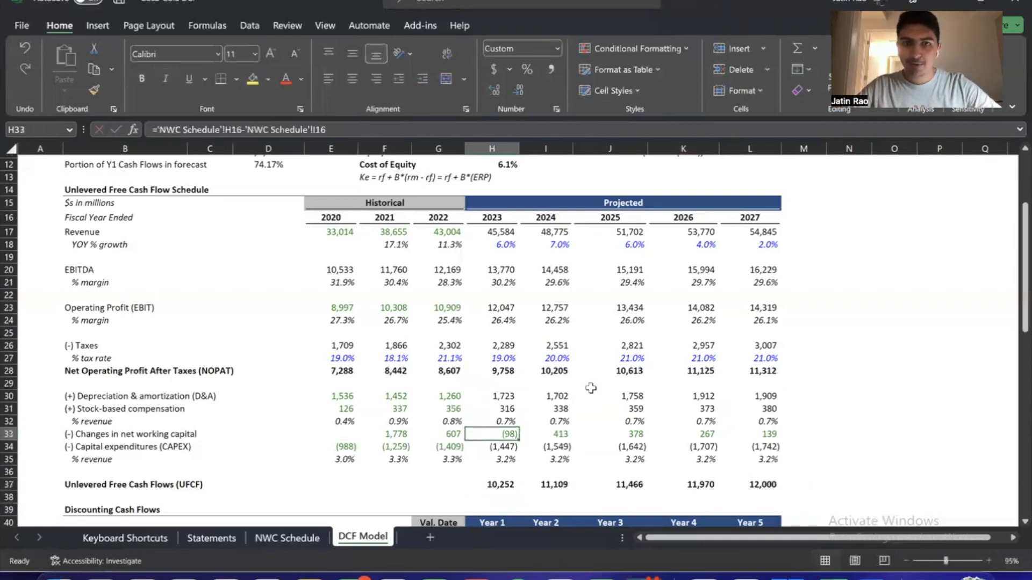
{"action": "key", "text": "Down"}
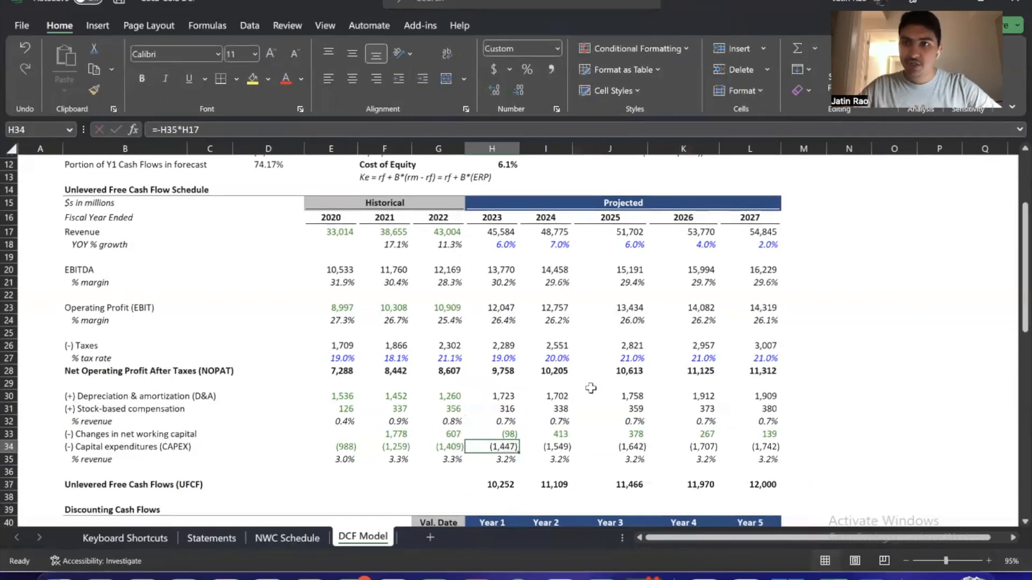
{"action": "key", "text": "Down"}
{"action": "key", "text": "Down"}
{"action": "key", "text": "Down"}
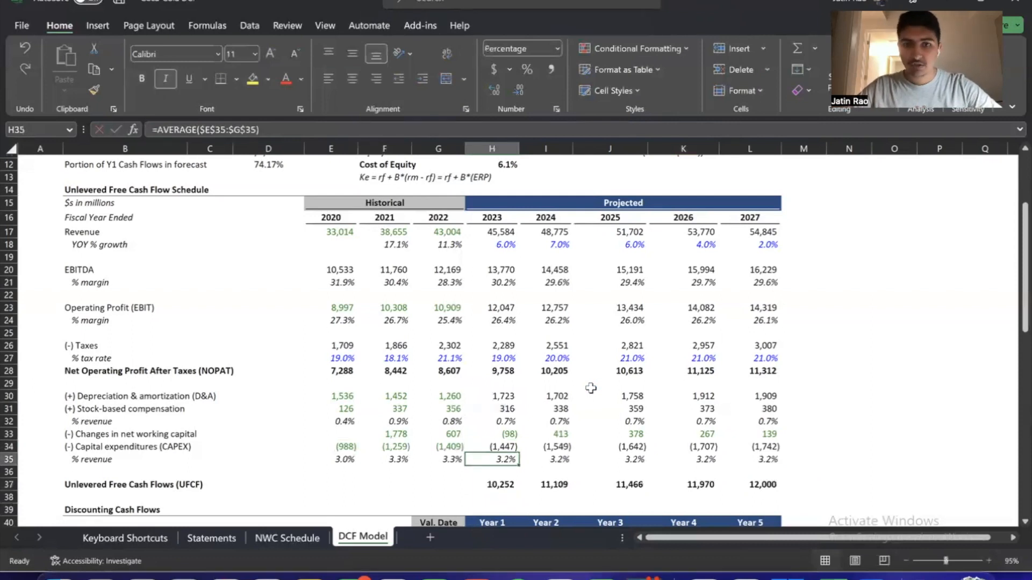
Inspect the cell references in the unlevered free cash flow formulas for each projected year, 2023 through 2027
{"action": "key", "text": "F2"}
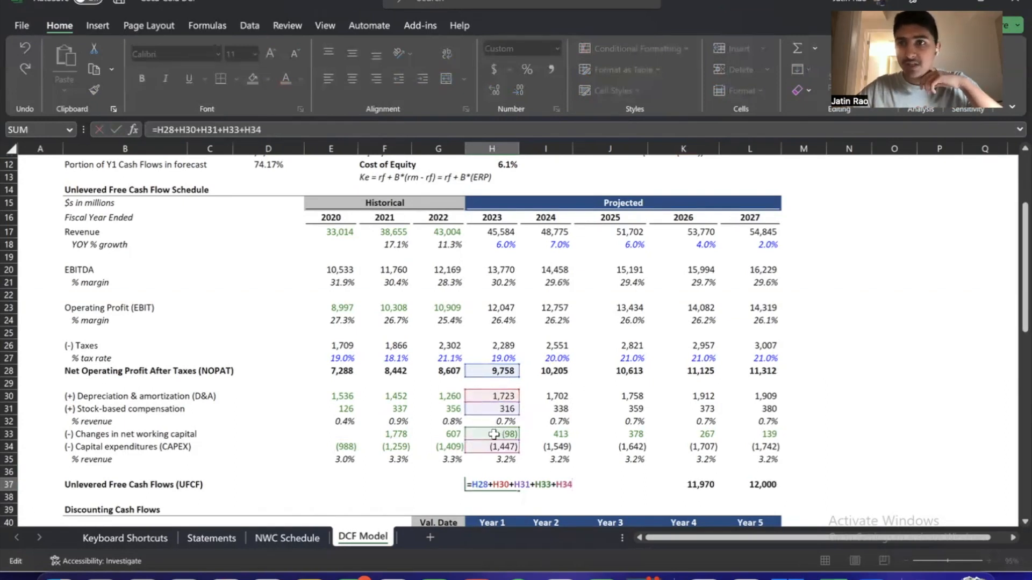
{"action": "key", "text": "Return"}
{"action": "key", "text": "Up"}
{"action": "key", "text": "Right"}
{"action": "key", "text": "F2"}
{"action": "key", "text": "Tab"}
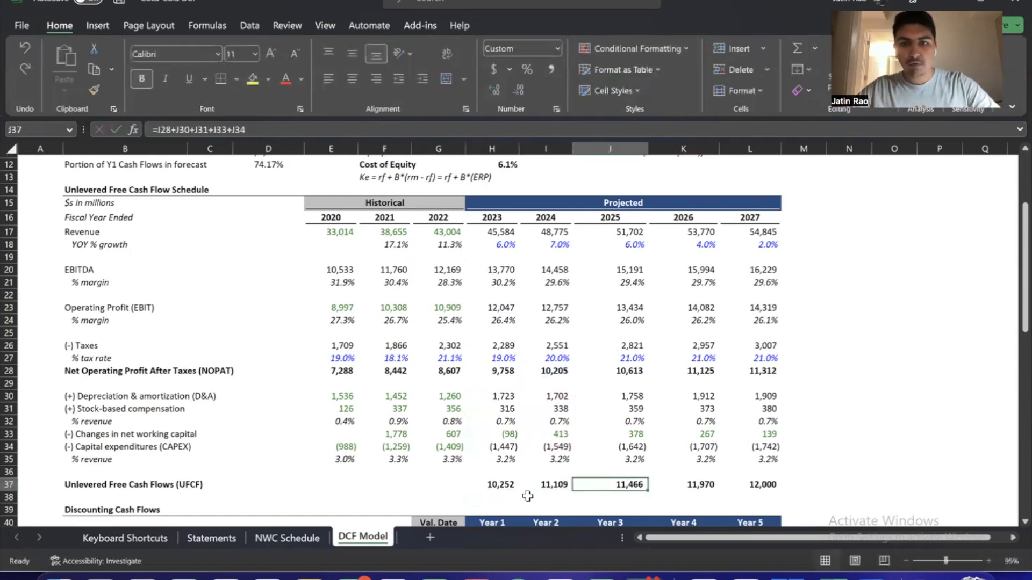
{"action": "key", "text": "F2"}
{"action": "key", "text": "Tab"}
{"action": "key", "text": "F2"}
{"action": "key", "text": "Tab"}
{"action": "key", "text": "F2"}
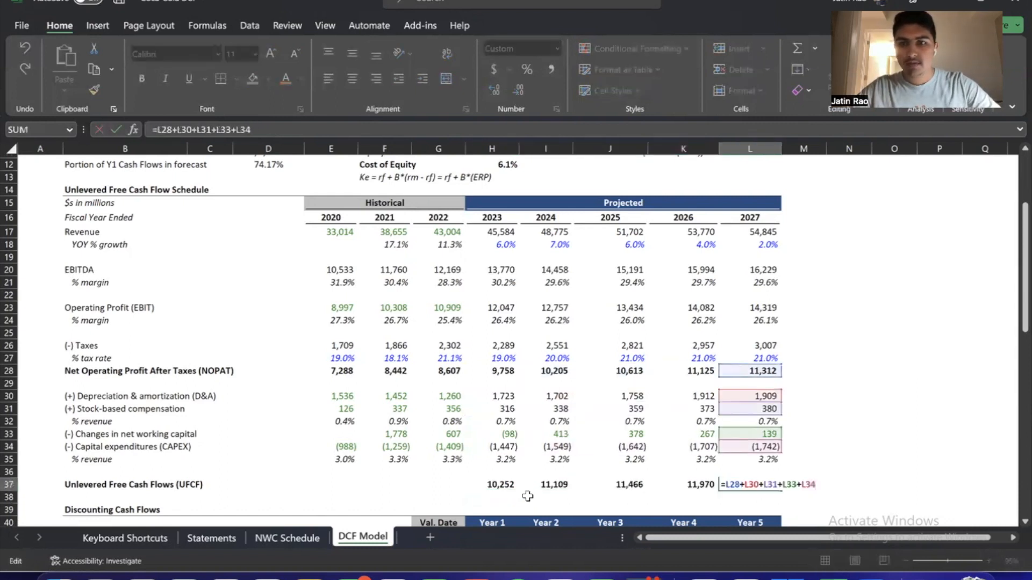
{"action": "left_click", "coordinate": [527, 496]}
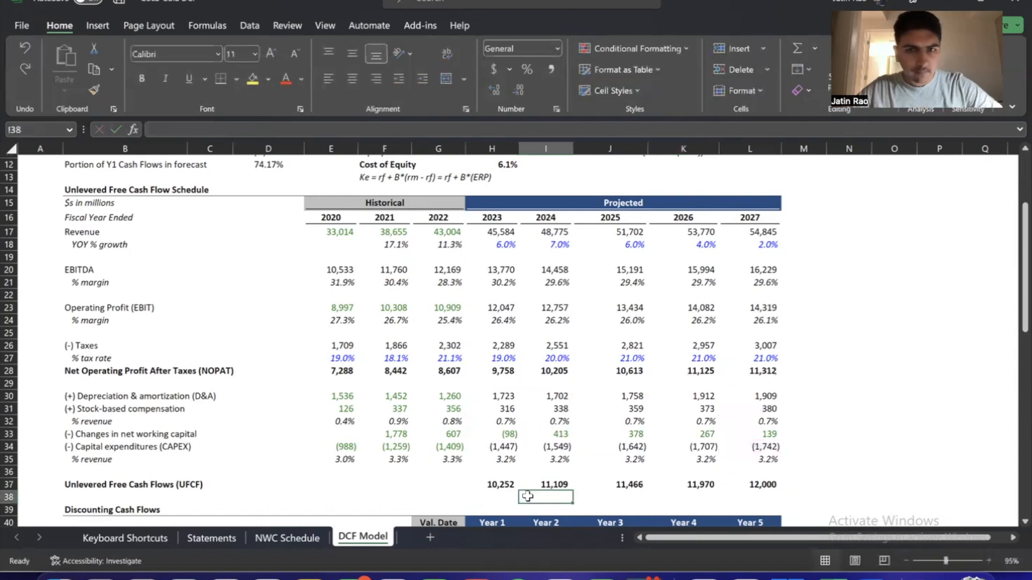
Highlight the projected unlevered free cash flows from 2023 through 2027
{"action": "key", "text": "Up"}
{"action": "key", "text": "Left"}
{"action": "key", "text": "ctrl+shift+Right"}
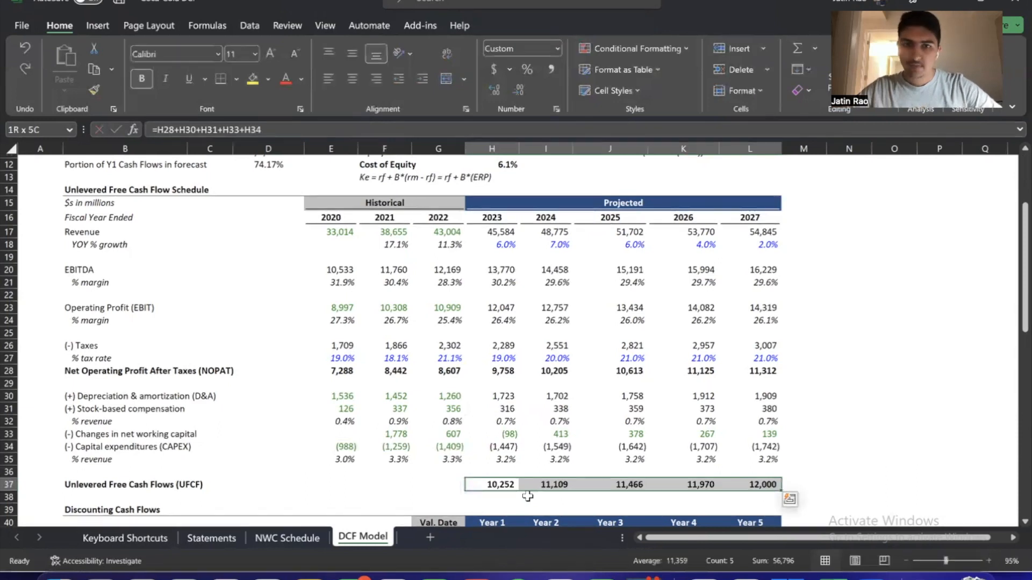
{"action": "key", "text": "Down"}
Highlight the whole Weighted Average Cost of Capital section, then clear the selection
{"action": "scroll", "coordinate": [527, 494], "scroll_direction": "up", "scroll_amount": 4}
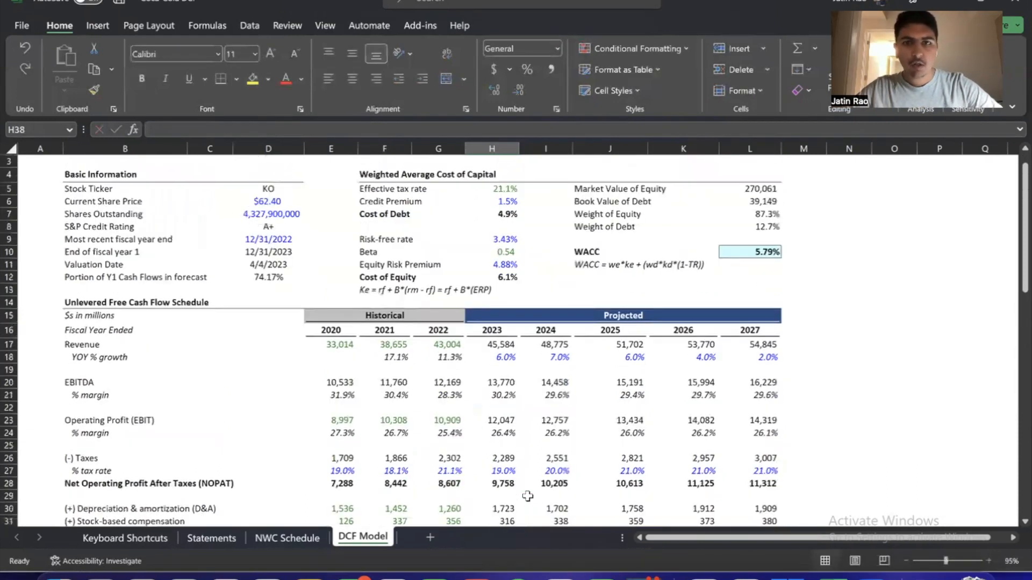
{"action": "left_click_drag", "start_coordinate": [350, 191], "coordinate": [763, 326]}
{"action": "left_click", "coordinate": [757, 314]}
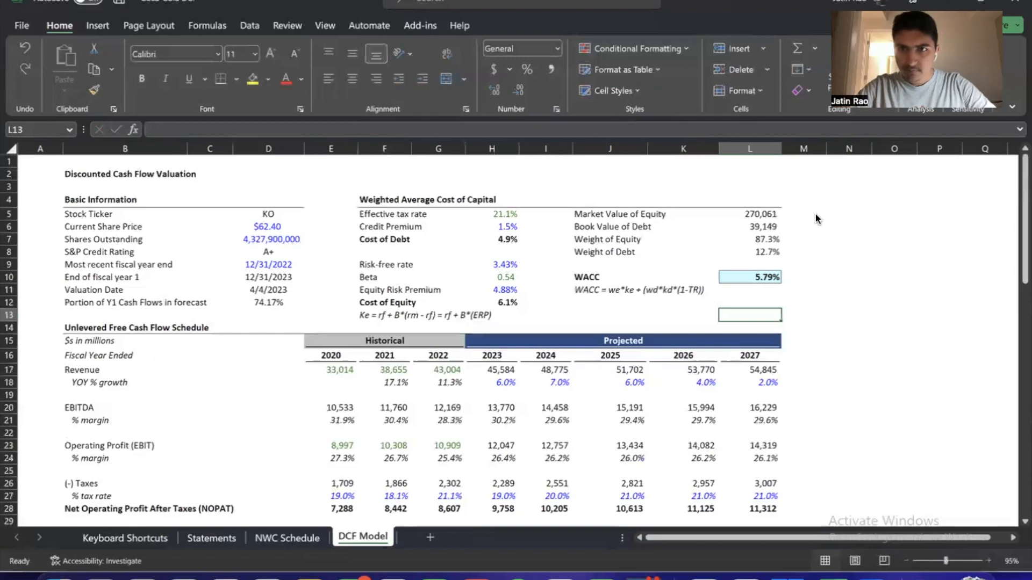
{"action": "left_click", "coordinate": [634, 305]}
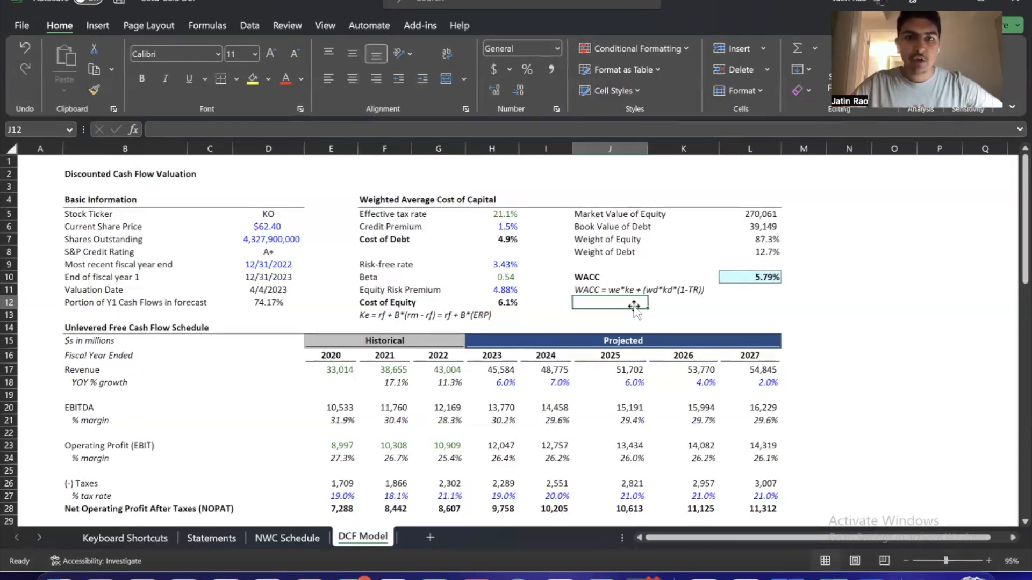
{"action": "left_click", "coordinate": [588, 317]}
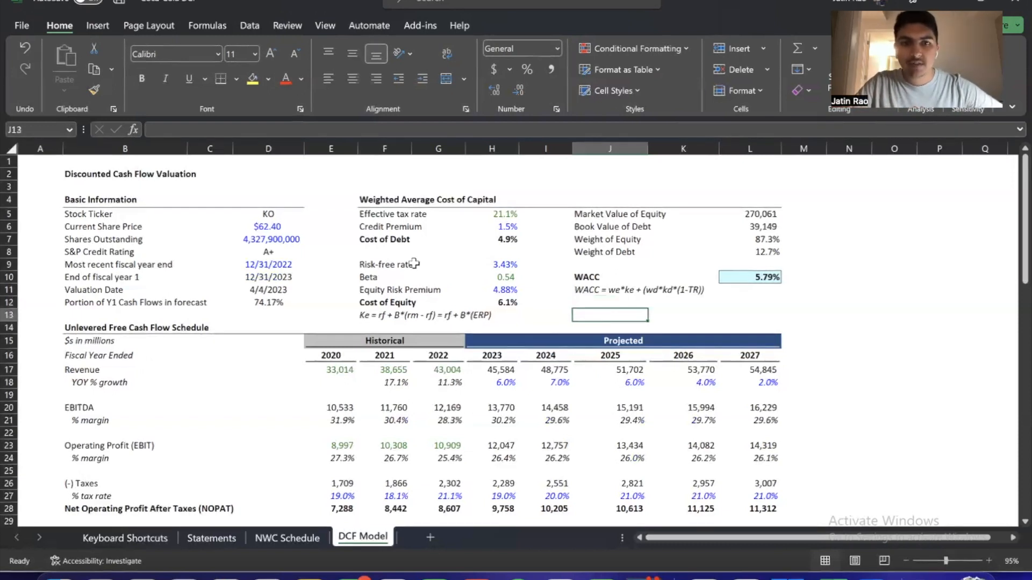
{"action": "left_click_drag", "start_coordinate": [376, 202], "coordinate": [736, 328]}
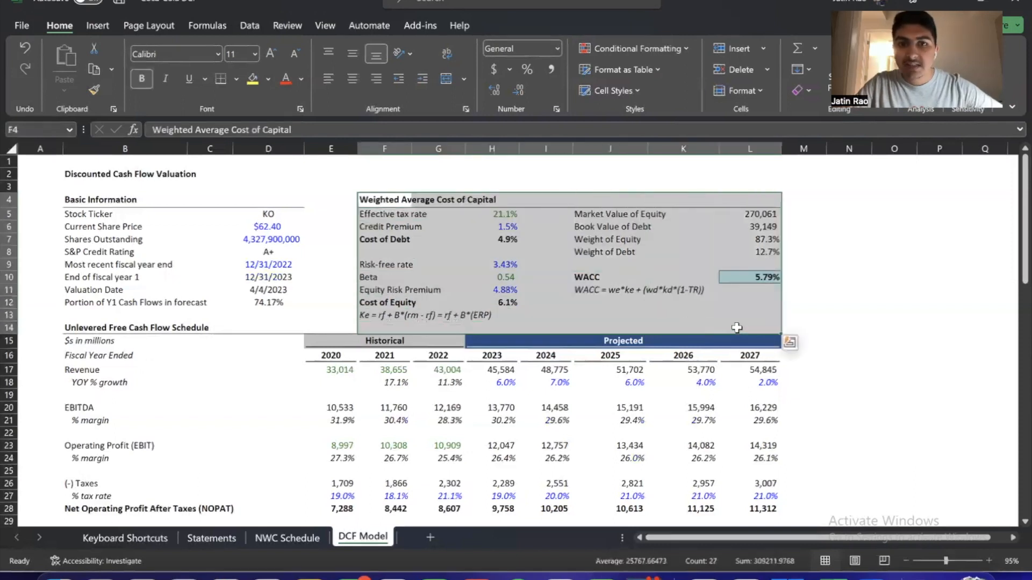
{"action": "left_click", "coordinate": [729, 323]}
{"action": "left_click", "coordinate": [589, 314]}
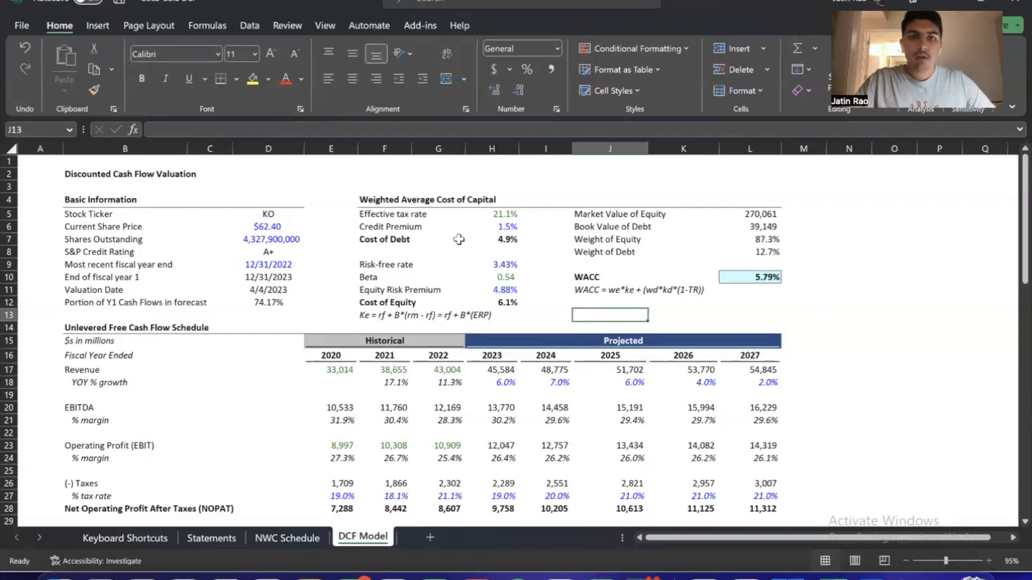
Highlight the blank row between Cost of Debt and Risk-free rate in the Weighted Average Cost of Capital section
{"action": "left_click", "coordinate": [500, 251]}
{"action": "key", "text": "Left"}
{"action": "key", "text": "Left"}
{"action": "key", "text": "Up"}
{"action": "key", "text": "Up"}
{"action": "key", "text": "Down"}
{"action": "key", "text": "Down"}
{"action": "left_click", "coordinate": [535, 249]}
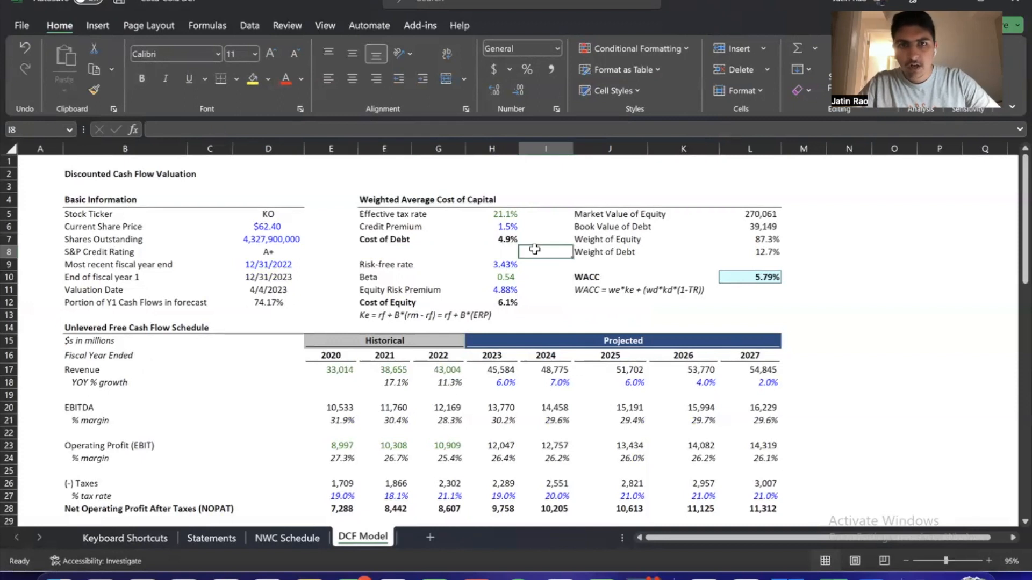
{"action": "key", "text": "Left"}
{"action": "key", "text": "Left"}
{"action": "key", "text": "Left"}
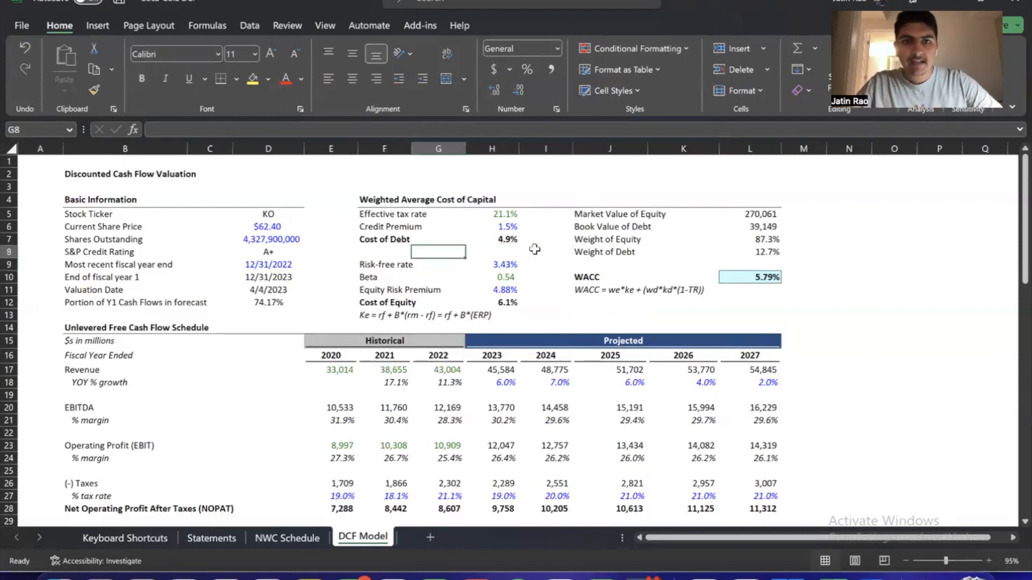
{"action": "key", "text": "shift+Right"}
{"action": "key", "text": "shift+Right"}
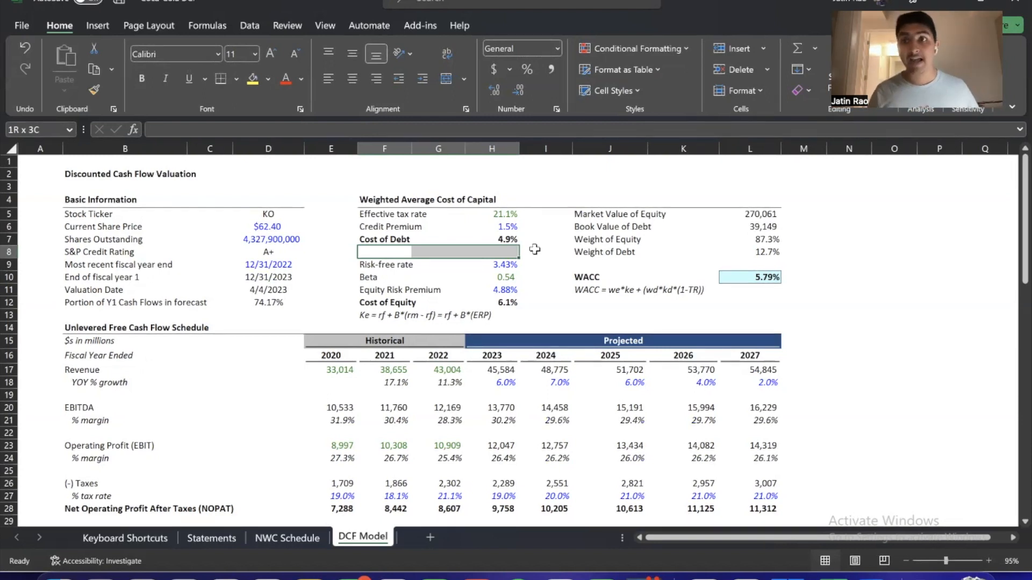
Check the risk-free rate input and the Cost of Debt formula
{"action": "key", "text": "Down"}
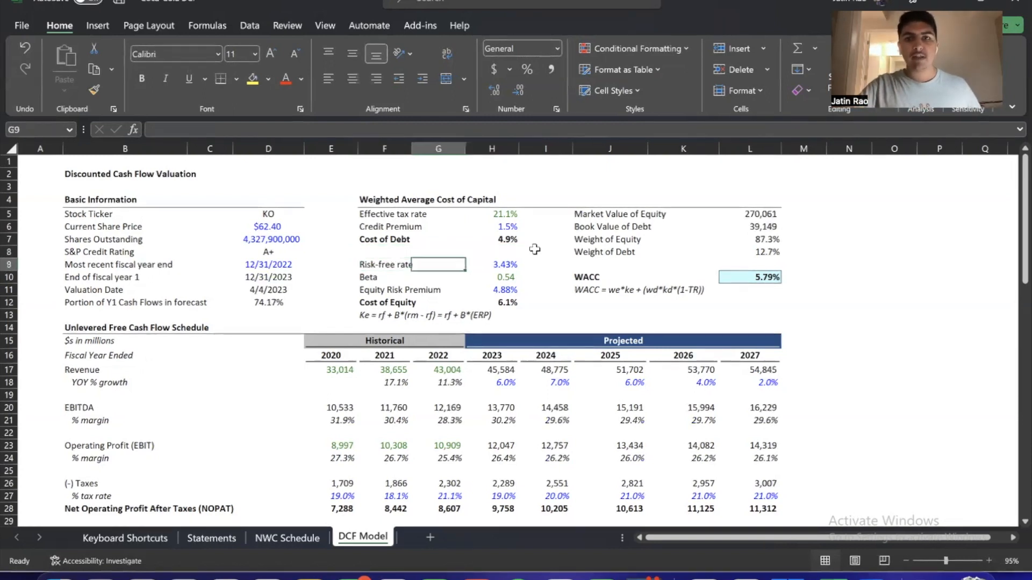
{"action": "key", "text": "Right"}
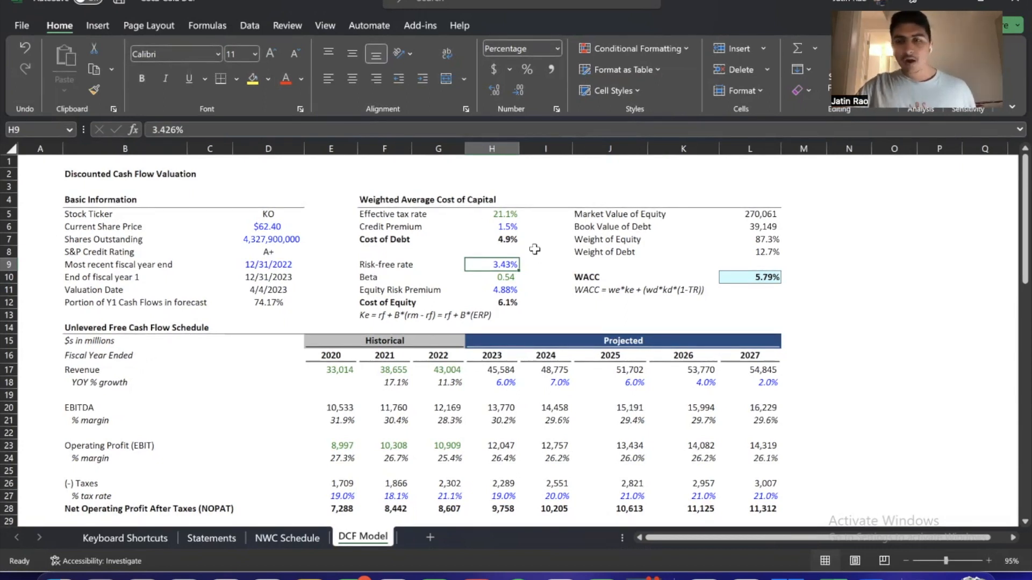
{"action": "key", "text": "Up"}
{"action": "key", "text": "Up"}
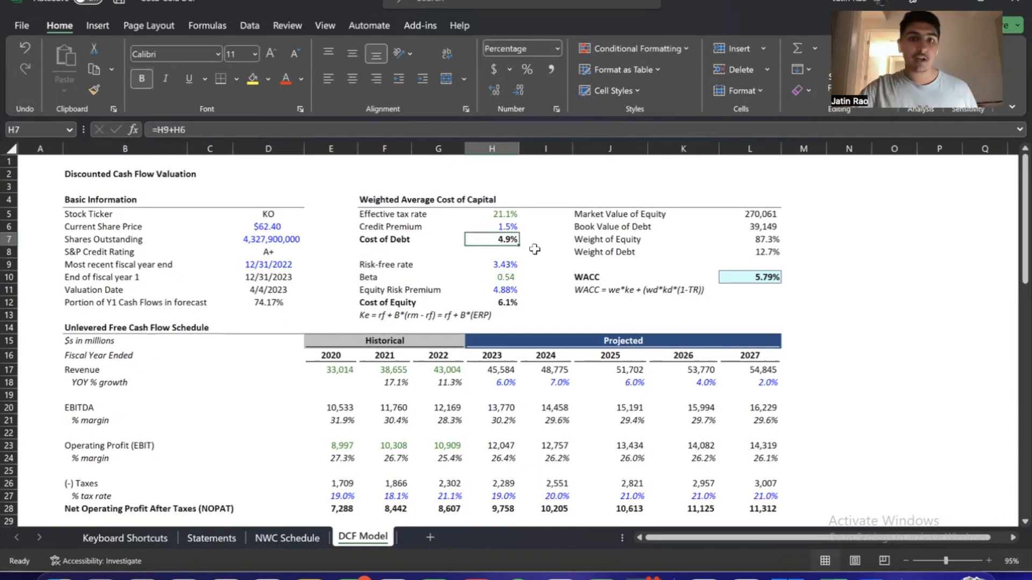
{"action": "key", "text": "Down"}
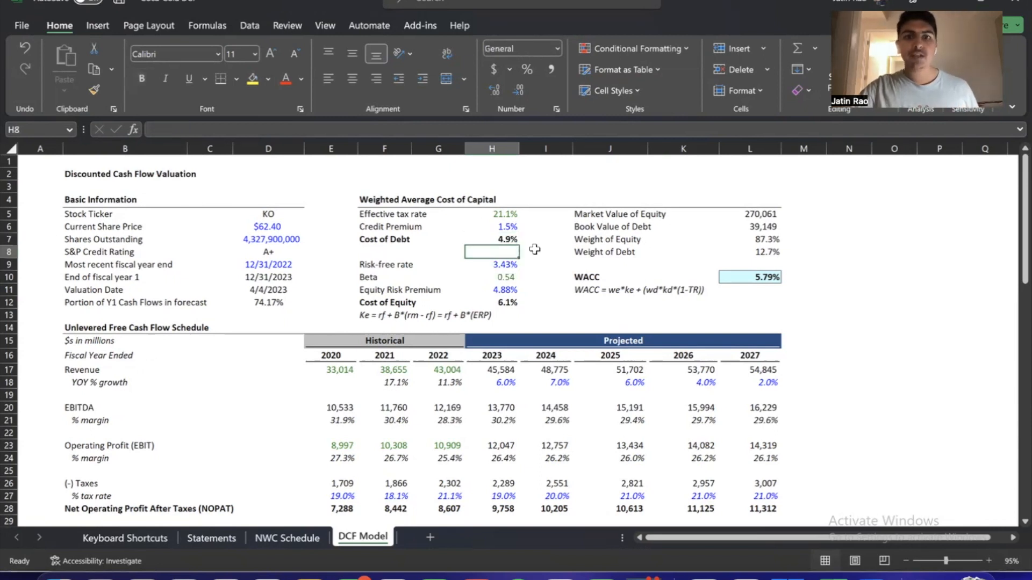
Clear the Risk-free rate, Beta, Equity Risk Premium and Cost of Equity values in the Weighted Average Cost of Capital section
{"action": "key", "text": "Down"}
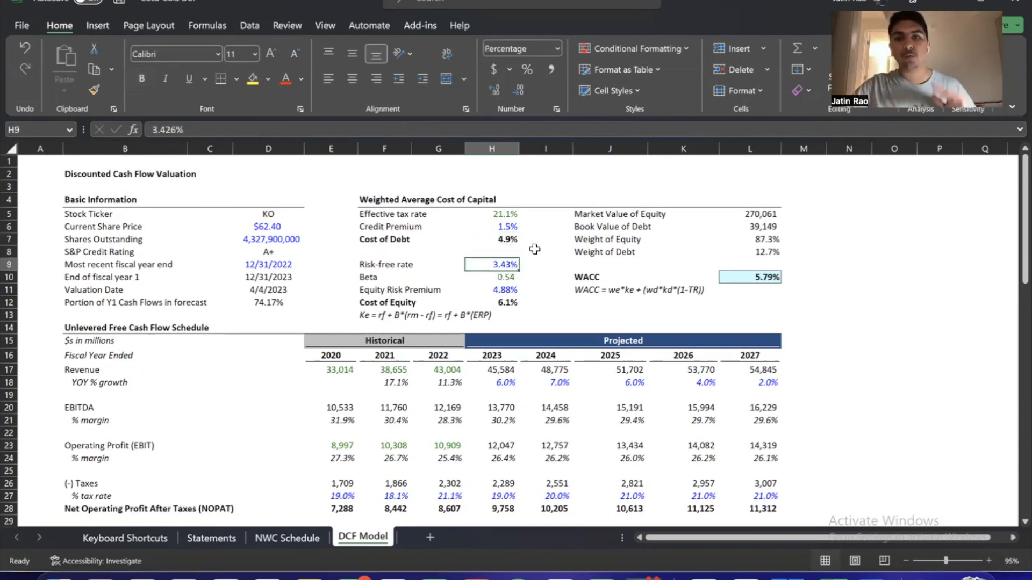
{"action": "key", "text": "Up"}
{"action": "key", "text": "Up"}
{"action": "key", "text": "Down"}
{"action": "key", "text": "Down"}
{"action": "key", "text": "Down"}
{"action": "key", "text": "Down"}
{"action": "key", "text": "Down"}
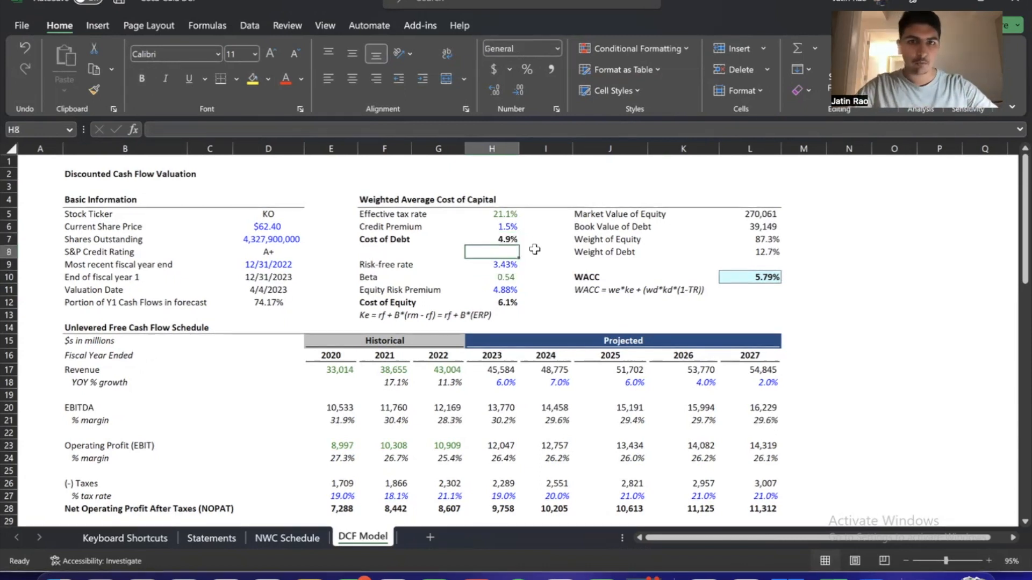
{"action": "key", "text": "shift+Up"}
{"action": "key", "text": "shift+Up"}
Clear the Effective tax rate, Credit Premium and Cost of Debt values
{"action": "key", "text": "shift+Up"}
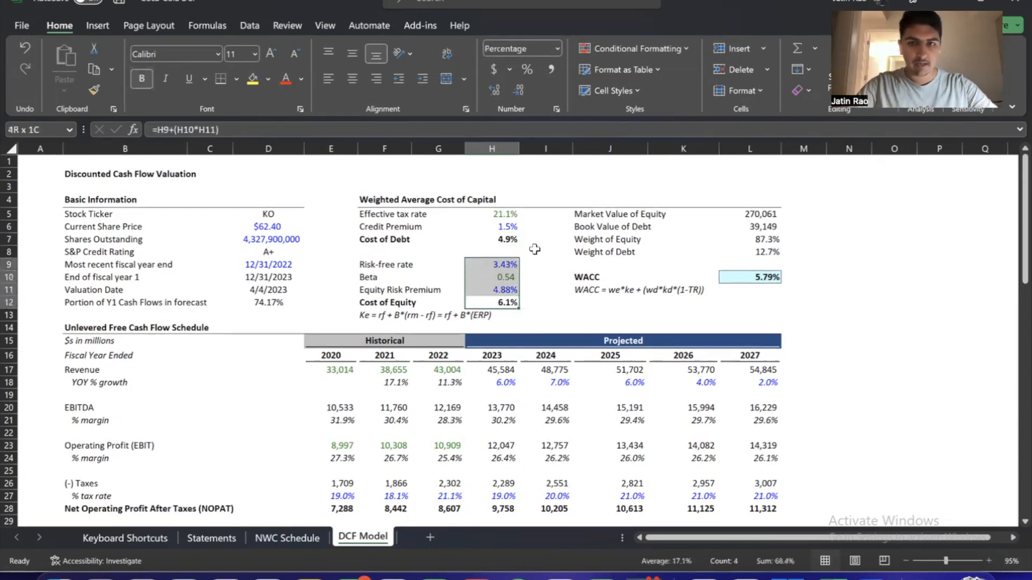
{"action": "key", "text": "Delete"}
{"action": "key", "text": "Up"}
{"action": "key", "text": "Up"}
{"action": "key", "text": "Up"}
{"action": "key", "text": "Up"}
{"action": "key", "text": "Up"}
Clear the market value of equity, book value of debt, both capital weights and the WACC result
{"action": "key", "text": "shift+Up"}
{"action": "key", "text": "shift+Up"}
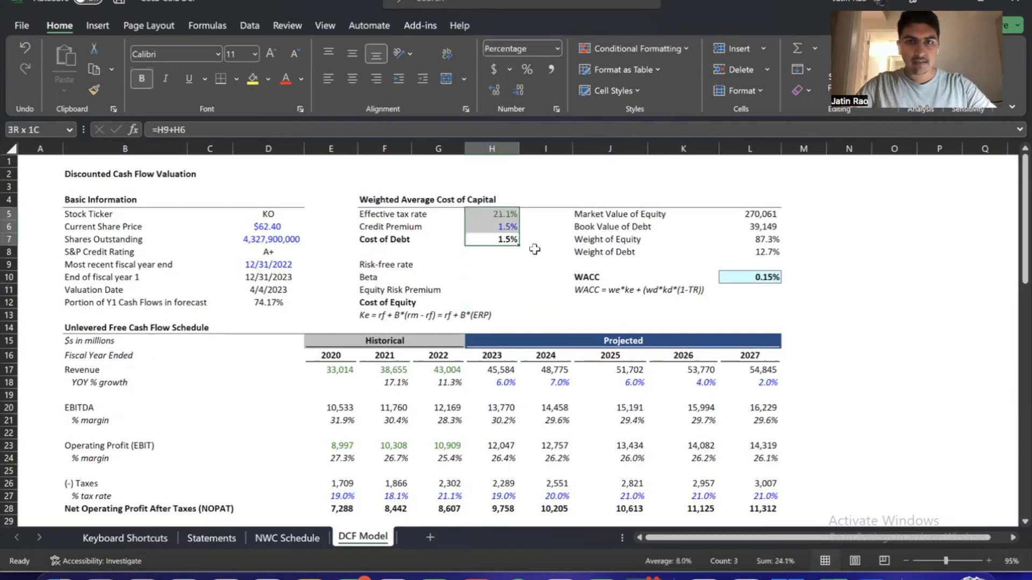
{"action": "key", "text": "Delete"}
{"action": "key", "text": "Right"}
{"action": "key", "text": "Right"}
{"action": "key", "text": "Right"}
{"action": "key", "text": "Right"}
{"action": "key", "text": "Down"}
{"action": "key", "text": "shift+Up"}
{"action": "key", "text": "shift+Up"}
{"action": "key", "text": "shift+Up"}
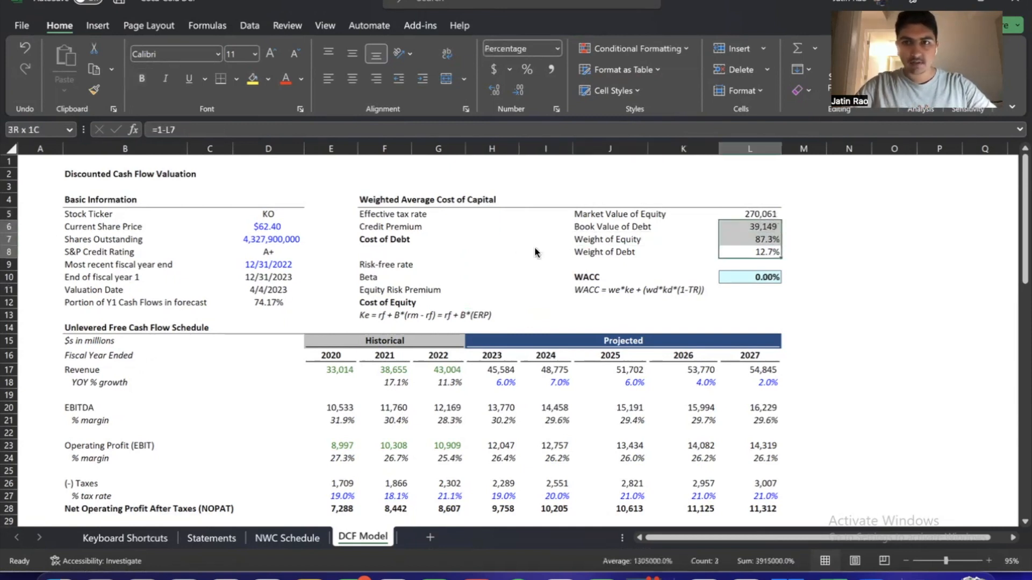
{"action": "key", "text": "Delete"}
{"action": "key", "text": "Down"}
{"action": "key", "text": "Down"}
{"action": "key", "text": "Down"}
{"action": "key", "text": "shift+Up"}
{"action": "key", "text": "Delete"}
Select the emptied Risk-free rate value cell in the Weighted Average Cost of Capital section
{"action": "key", "text": "Up"}
{"action": "key", "text": "Left"}
{"action": "key", "text": "Left"}
{"action": "key", "text": "Left"}
{"action": "key", "text": "Left"}
{"action": "key", "text": "Up"}
{"action": "key", "text": "Up"}
{"action": "key", "text": "Right"}
{"action": "key", "text": "Up"}
{"action": "key", "text": "Up"}
{"action": "key", "text": "Up"}
{"action": "key", "text": "Left"}
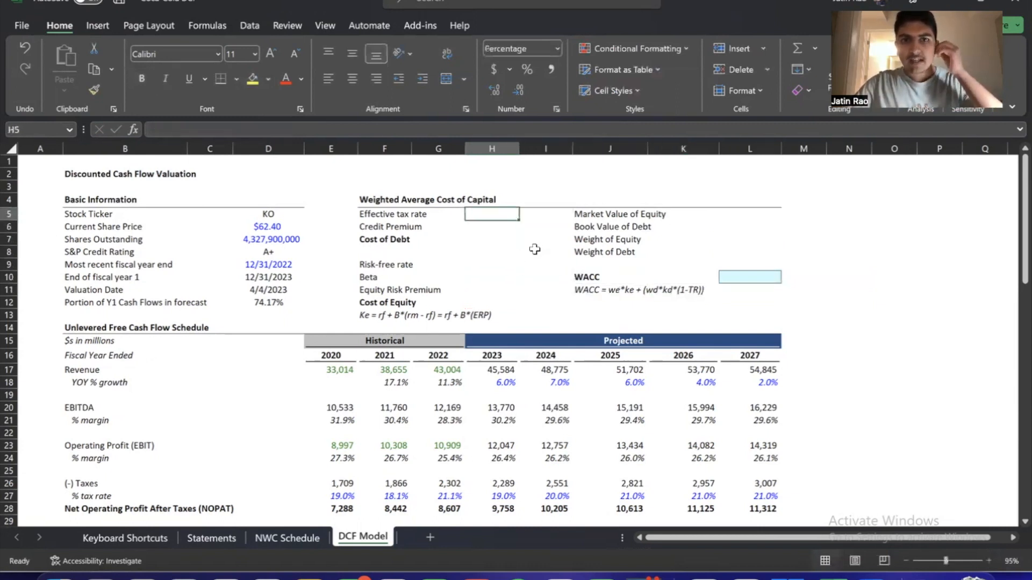
{"action": "key", "text": "Down"}
{"action": "key", "text": "Down"}
{"action": "key", "text": "Down"}
{"action": "key", "text": "Down"}
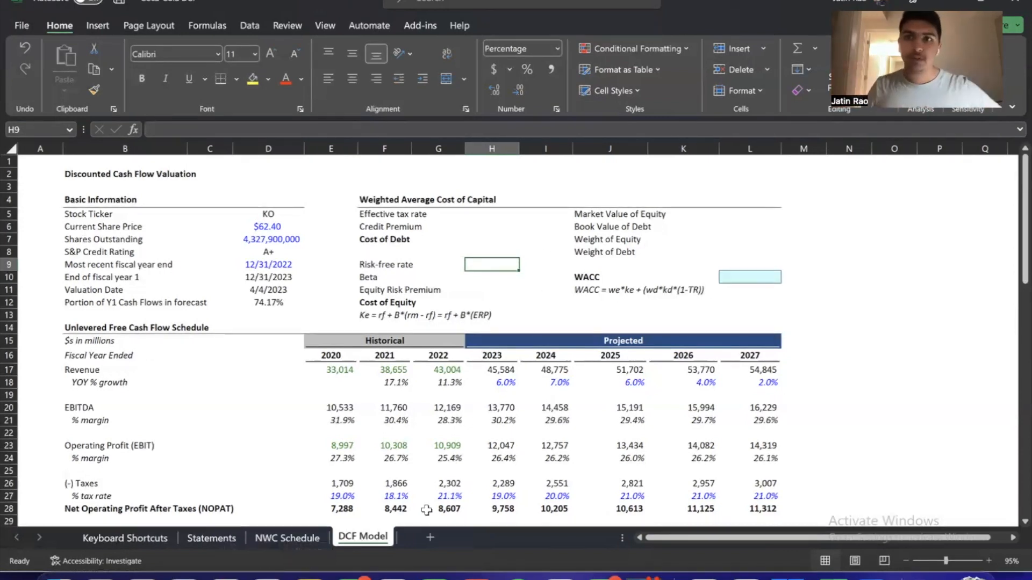
Switch to FactSet in the browser and check the 10-year US Treasury yield under Government Yields
{"action": "key", "text": "alt+Tab"}
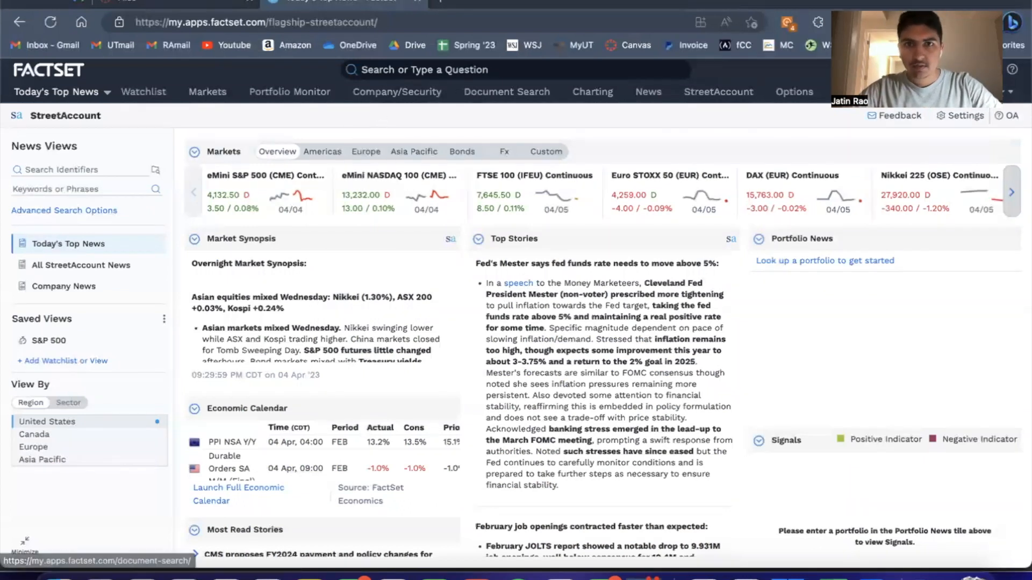
{"action": "left_click", "coordinate": [210, 96]}
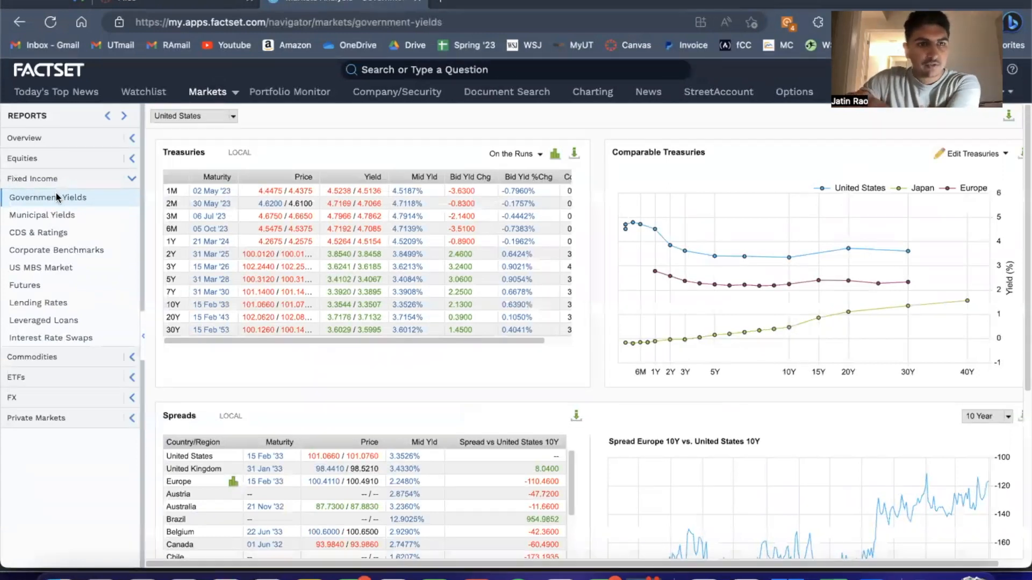
{"action": "left_click", "coordinate": [38, 198]}
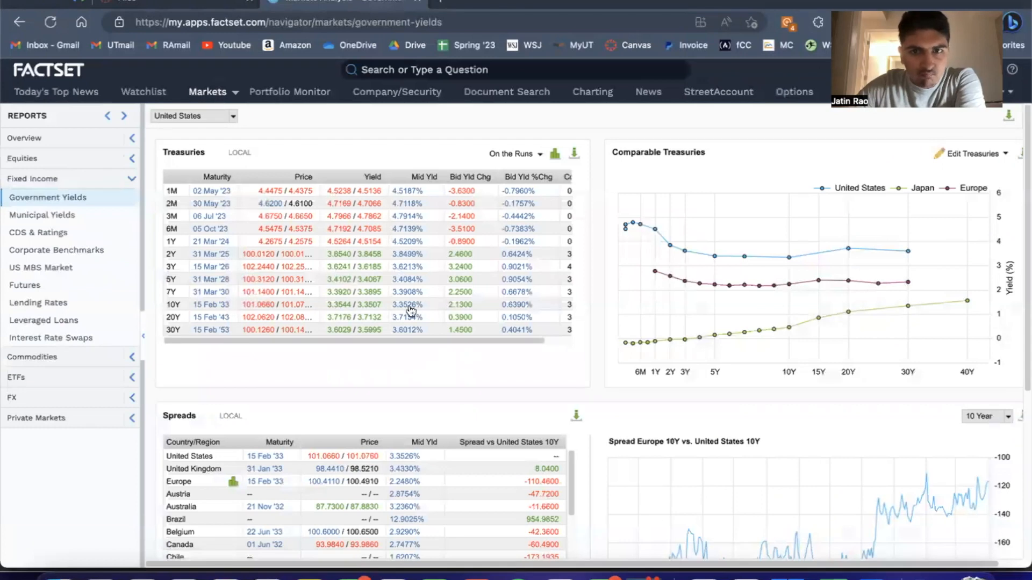
{"action": "left_click_drag", "start_coordinate": [436, 342], "coordinate": [323, 340]}
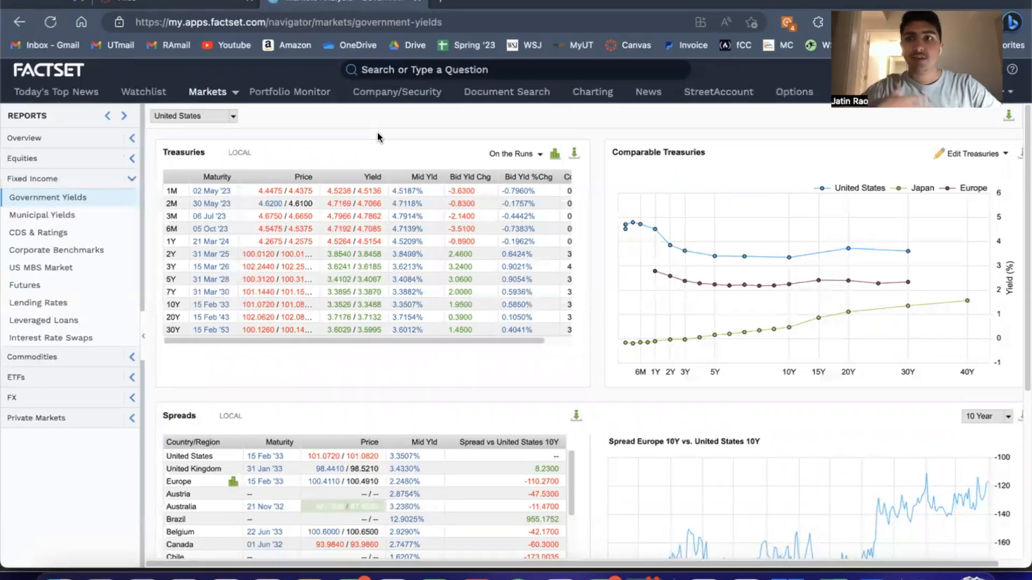
Open CNBC in a new browser tab and check its US 10-year bond quote against the Excel model
{"action": "key", "text": "ctrl+t"}
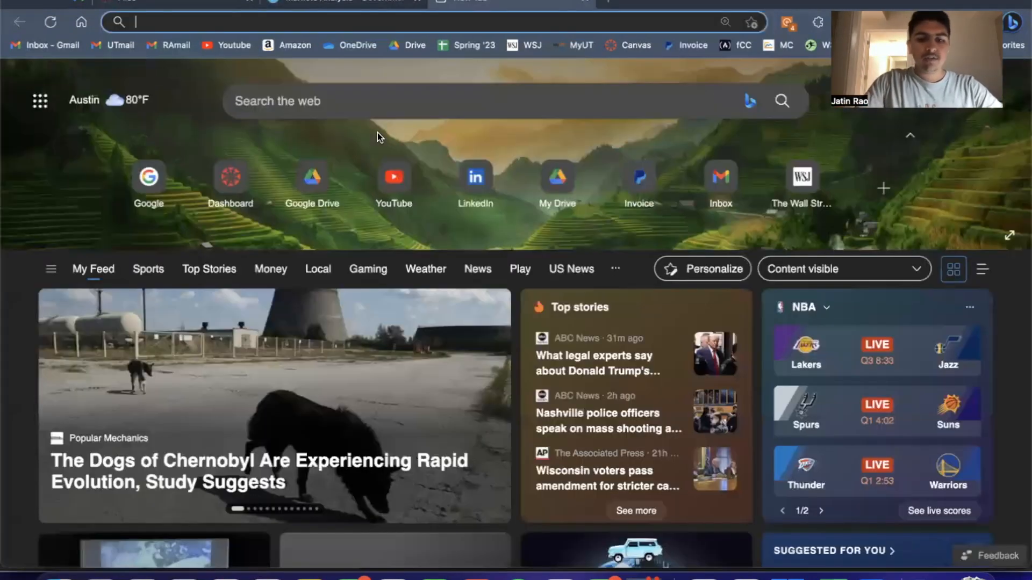
{"action": "type", "text": "cnbc"}
{"action": "key", "text": "Return"}
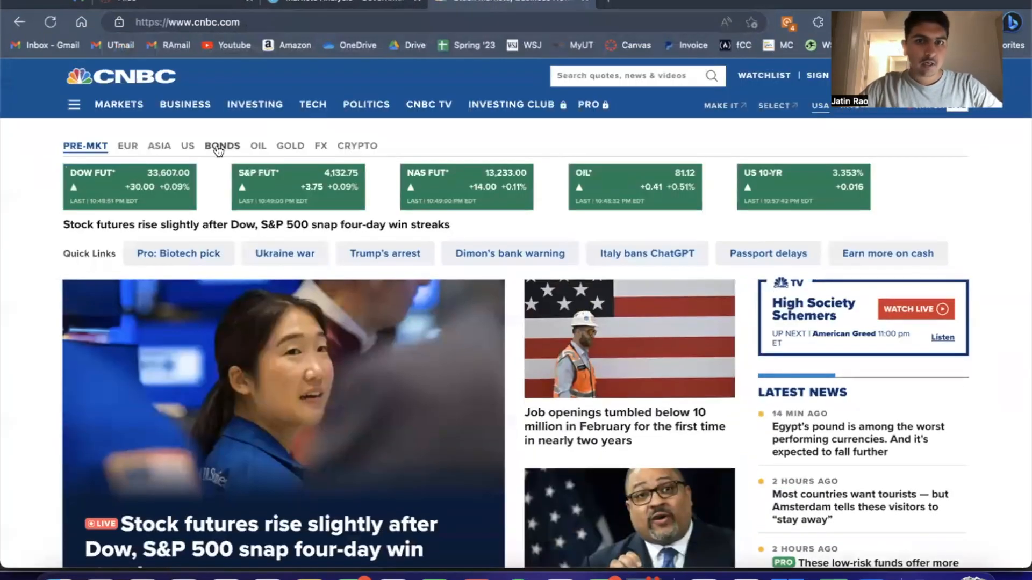
{"action": "left_click", "coordinate": [218, 150]}
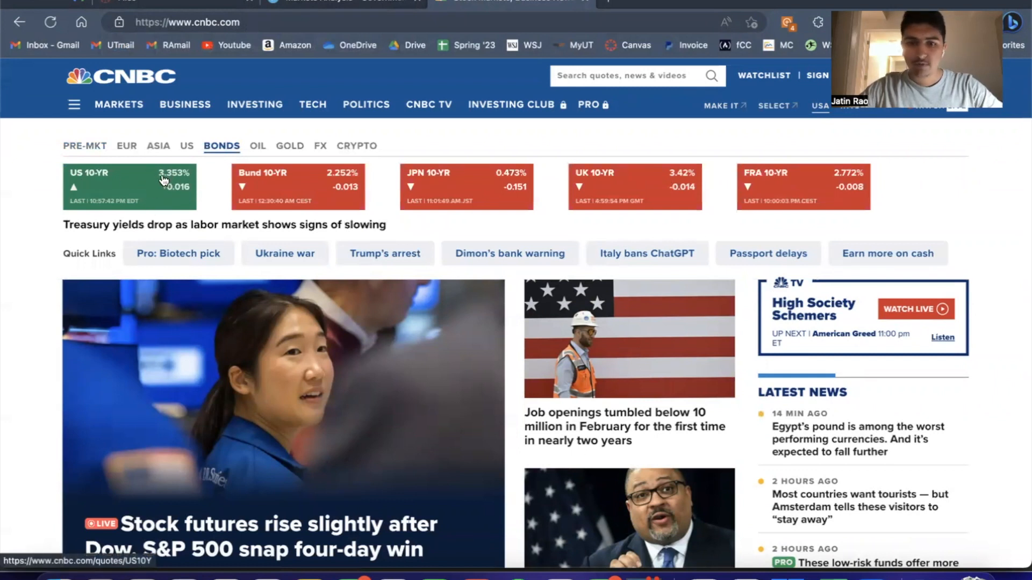
{"action": "key", "text": "super+Tab"}
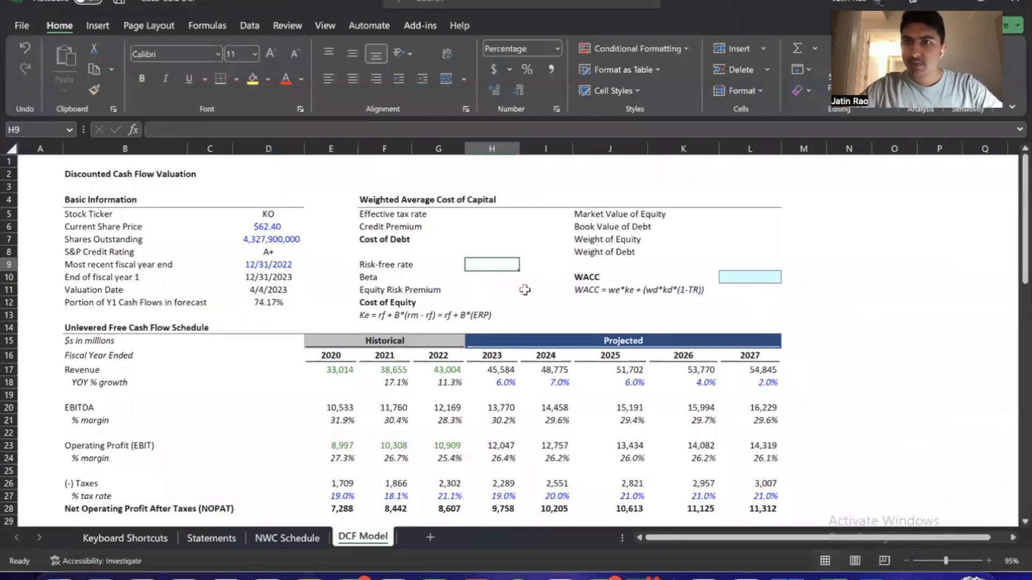
{"action": "key", "text": "super+Tab"}
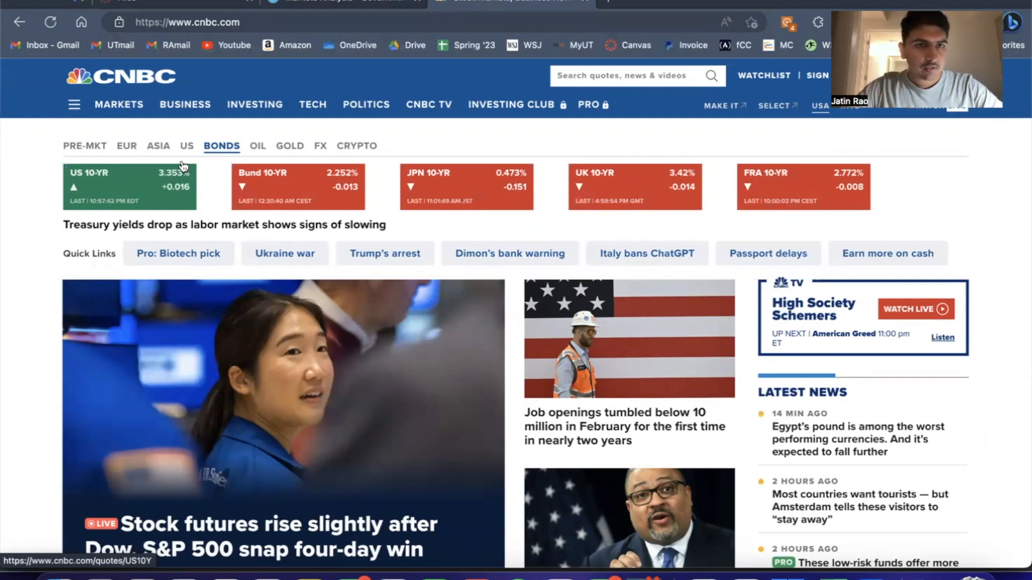
Open CNBC's Bonds page and highlight the US 10-YR yield in the U.S. Treasurys table
{"action": "mouse_move", "coordinate": [110, 104]}
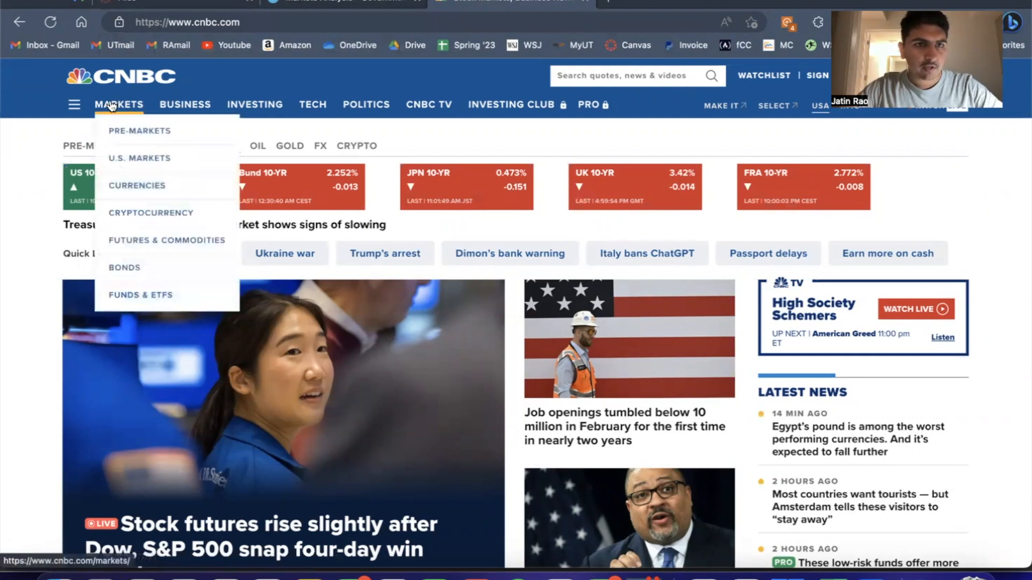
{"action": "left_click", "coordinate": [137, 268]}
{"action": "scroll", "coordinate": [316, 295], "scroll_direction": "down", "scroll_amount": 3}
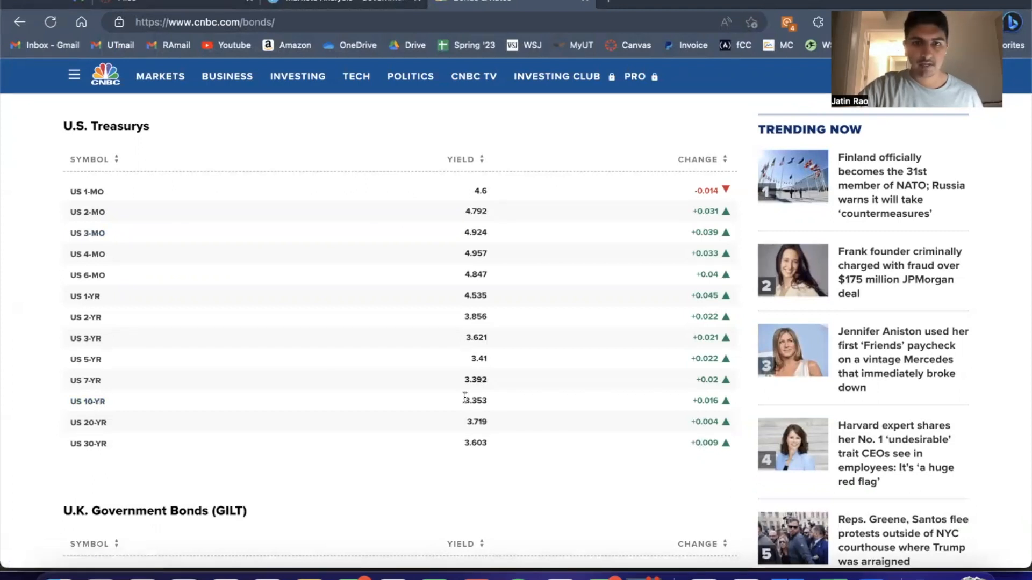
{"action": "left_click_drag", "start_coordinate": [474, 399], "coordinate": [509, 402]}
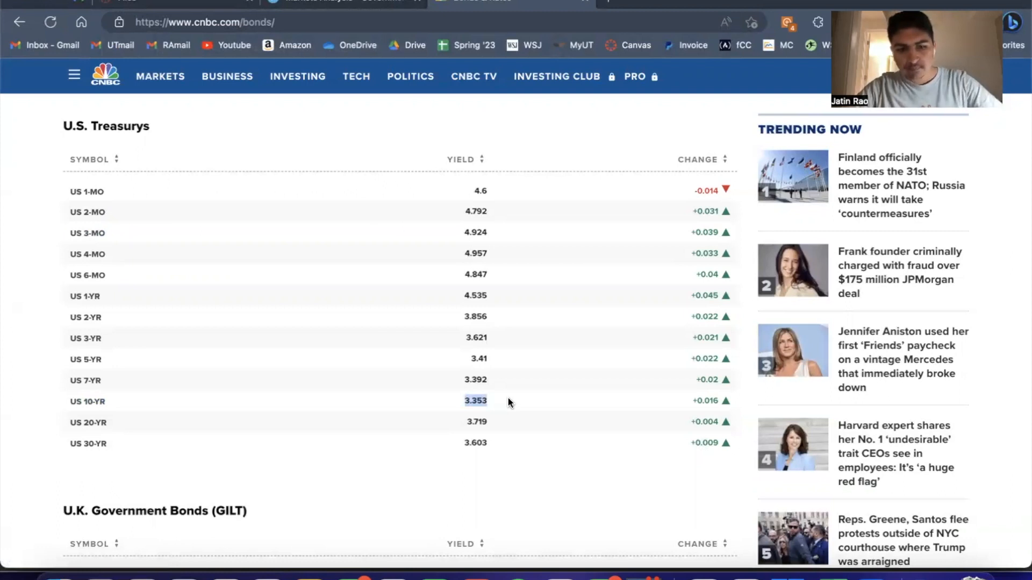
Open the Wall Street Journal Market Data page directly in a new browser tab
{"action": "key", "text": "ctrl+t"}
{"action": "type", "text": "w"}
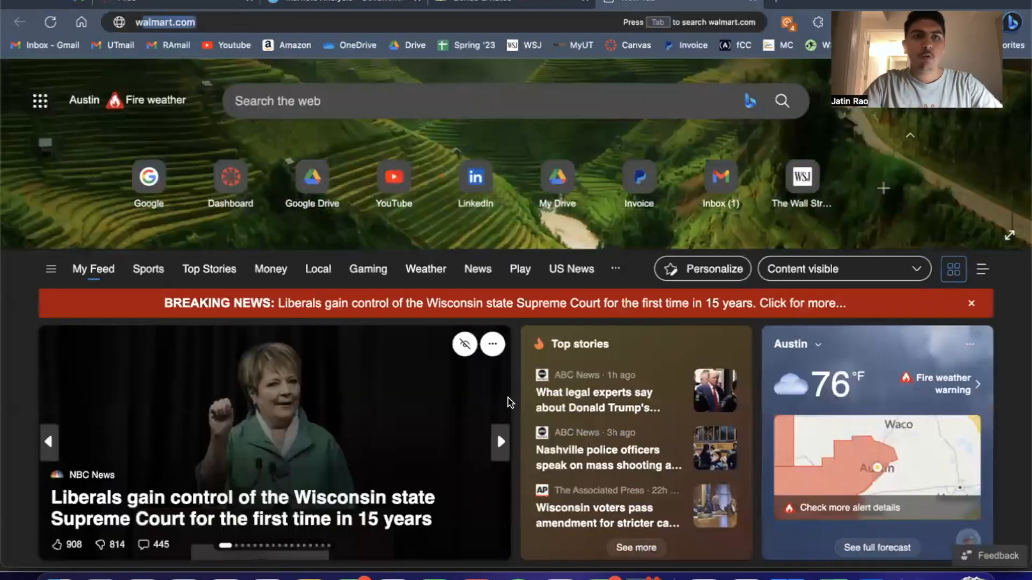
{"action": "type", "text": "sj mark"}
{"action": "key", "text": "Up"}
{"action": "key", "text": "Up"}
{"action": "key", "text": "Return"}
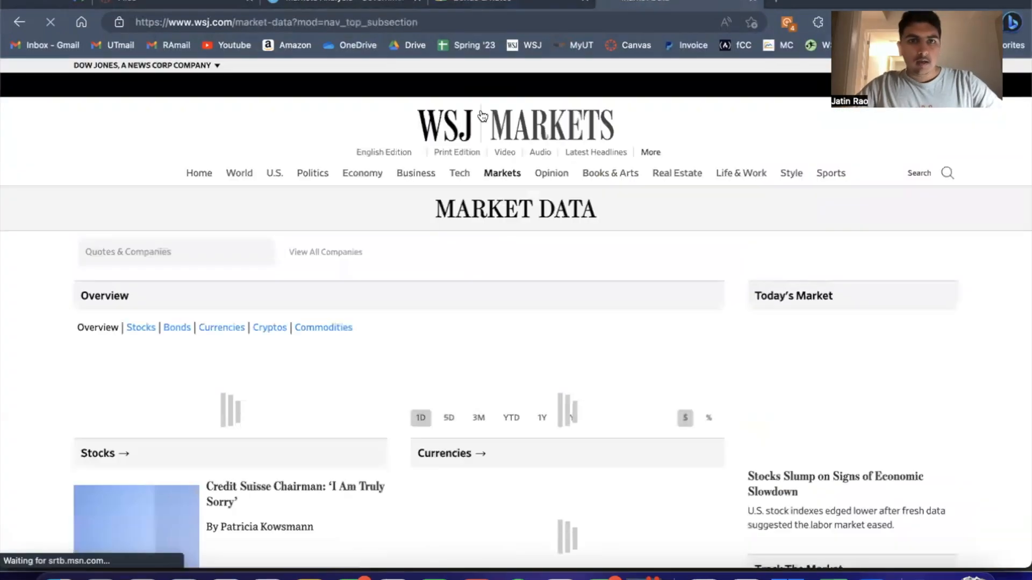
Open the WSJ homepage in another tab and go through Market Data Home to the Bonds overview
{"action": "key", "text": "ctrl+t"}
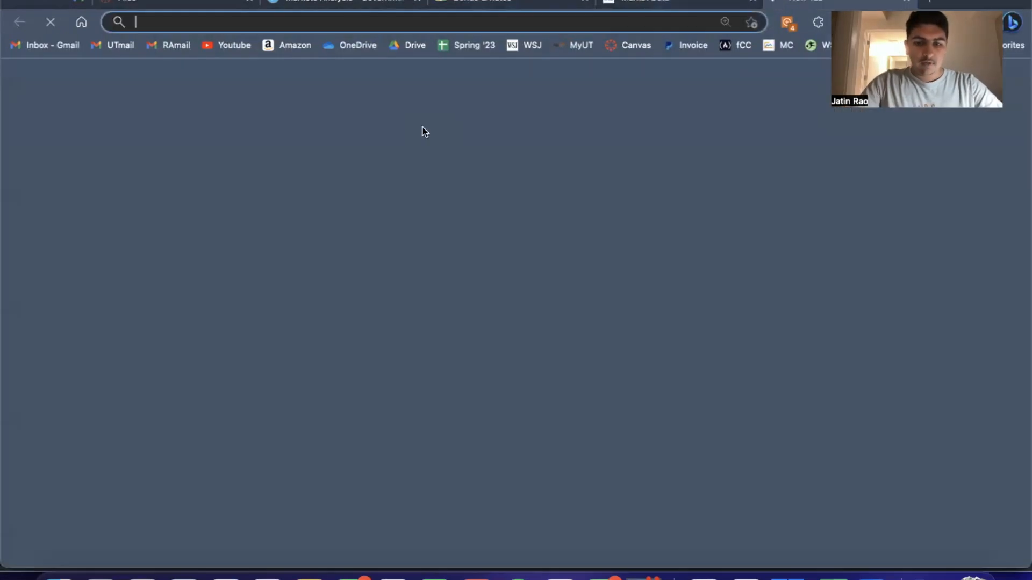
{"action": "type", "text": "wsj"}
{"action": "key", "text": "Return"}
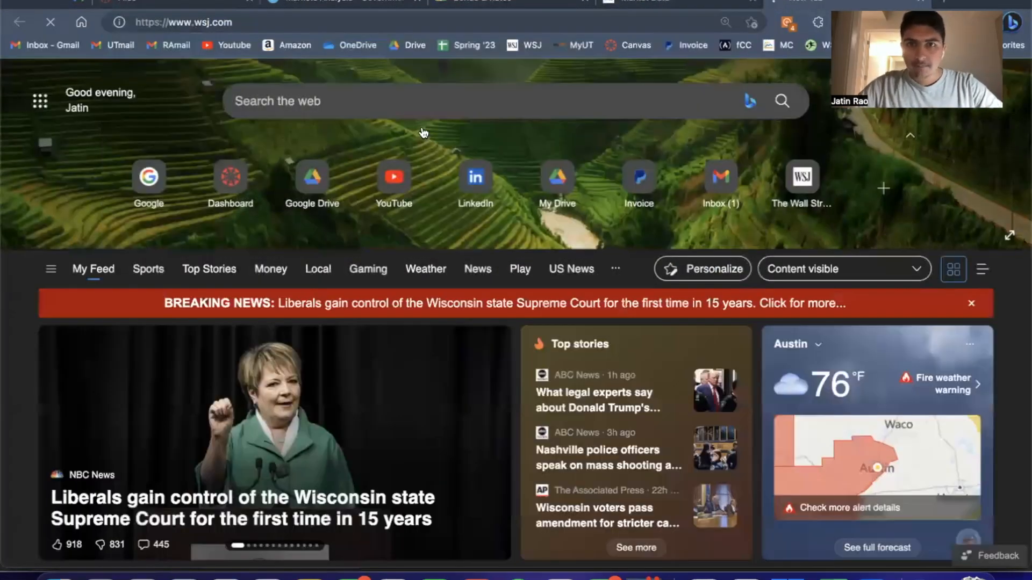
{"action": "mouse_move", "coordinate": [503, 158]}
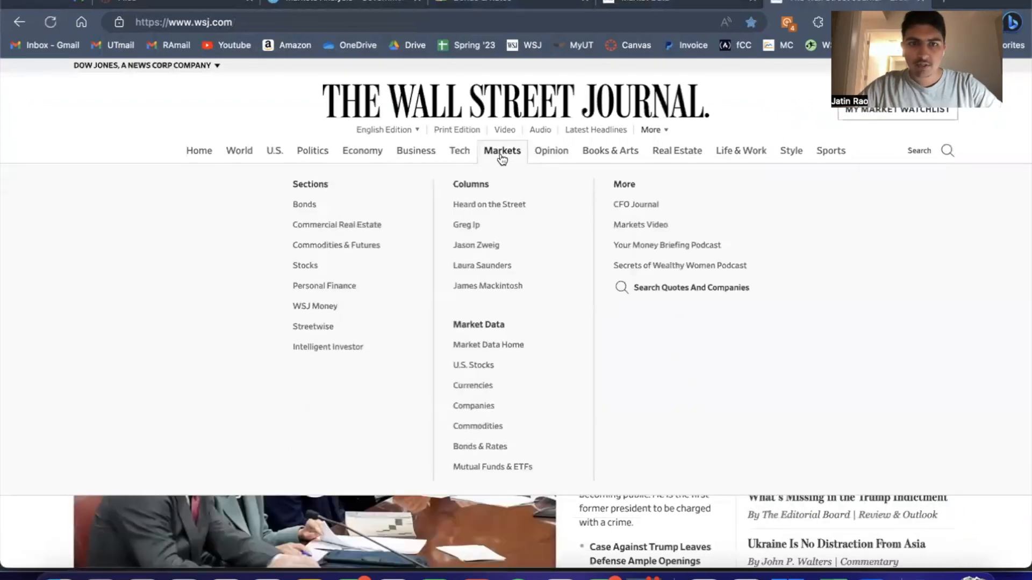
{"action": "left_click", "coordinate": [486, 345]}
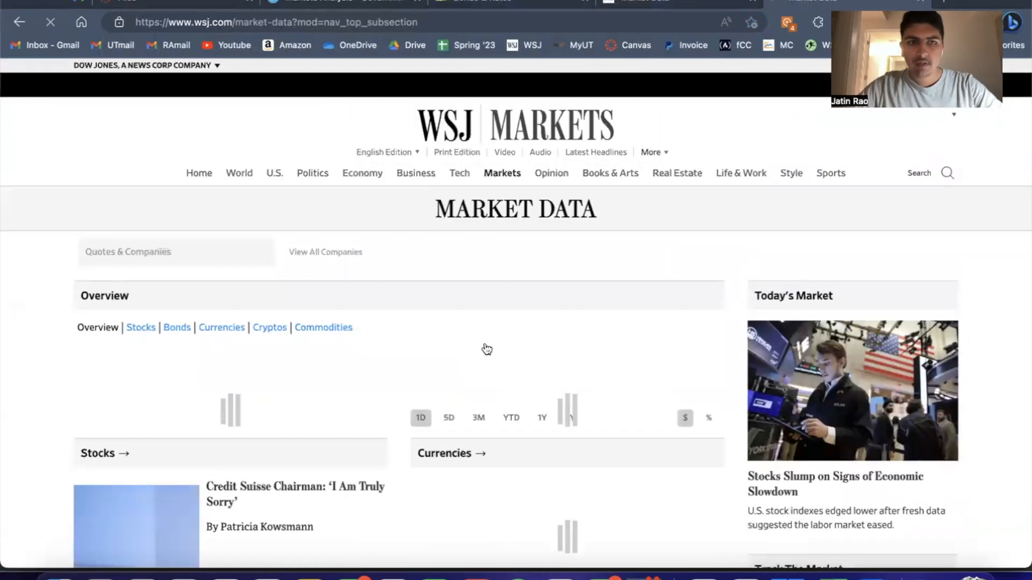
{"action": "left_click", "coordinate": [183, 333]}
{"action": "scroll", "coordinate": [177, 330], "scroll_direction": "down", "scroll_amount": 2}
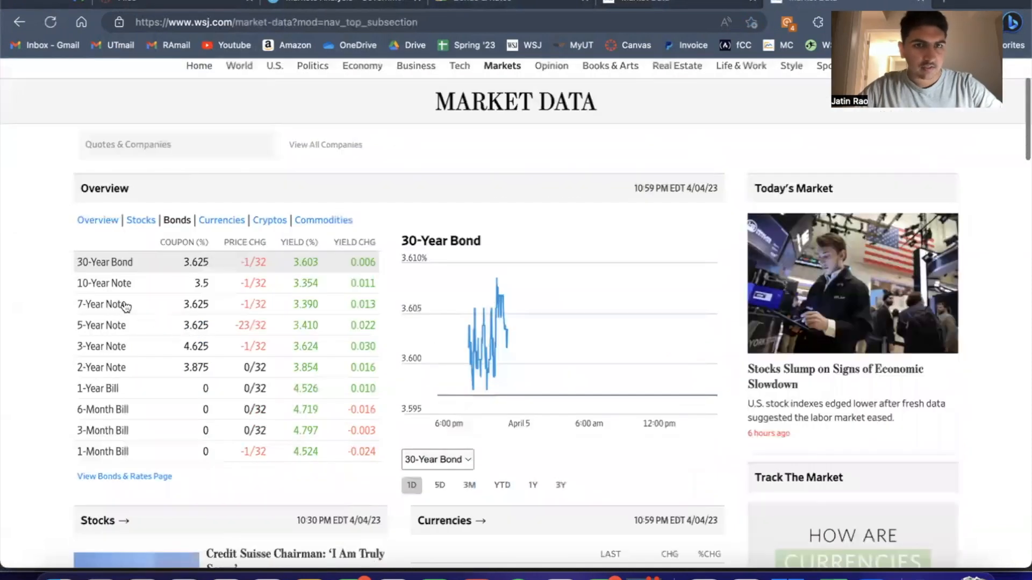
Examine the 10-Year Note quote page on WSJ, then return to the Bonds overview
{"action": "left_click", "coordinate": [89, 285]}
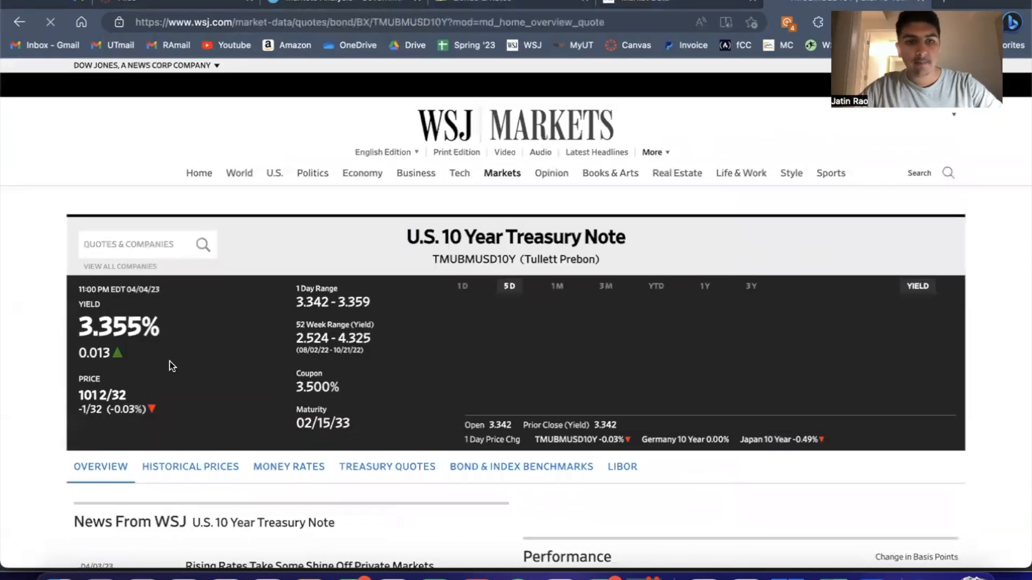
{"action": "scroll", "coordinate": [30, 364], "scroll_direction": "left", "scroll_amount": 5}
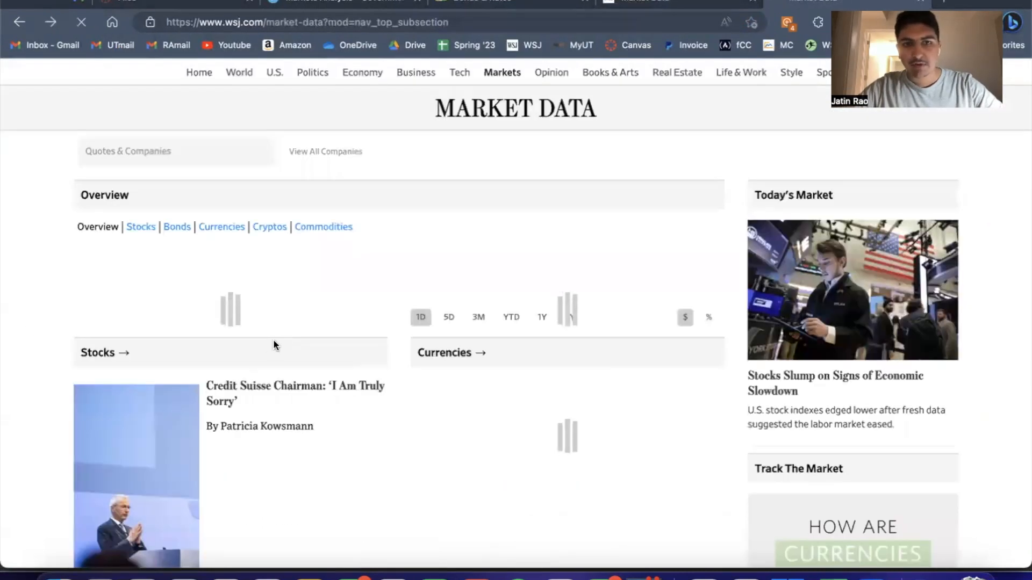
{"action": "left_click", "coordinate": [182, 221]}
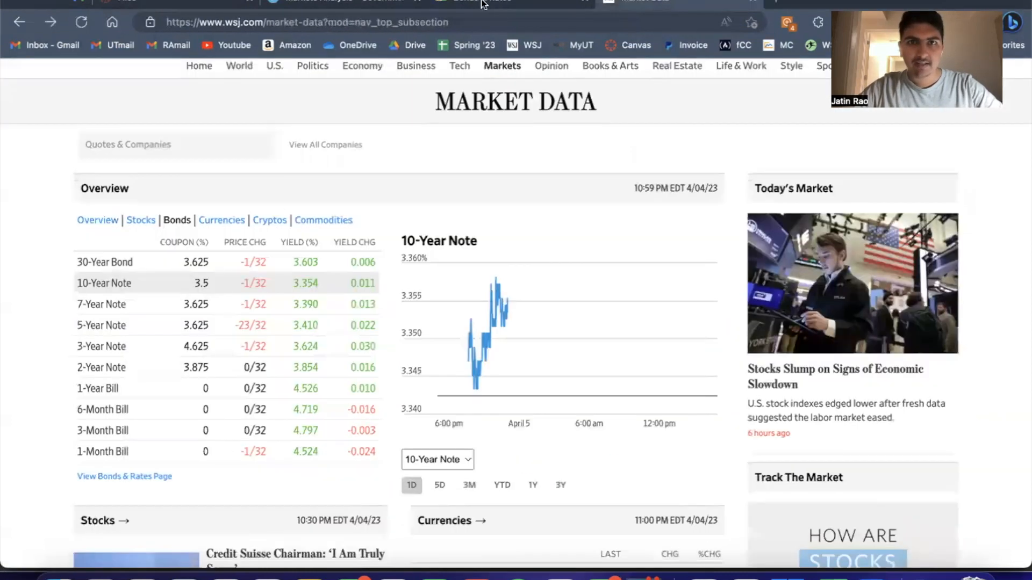
Recheck the US 10-year yield on CNBC, then switch to Excel and set the Risk-free rate to 3.355%
{"action": "mouse_move", "coordinate": [551, 66]}
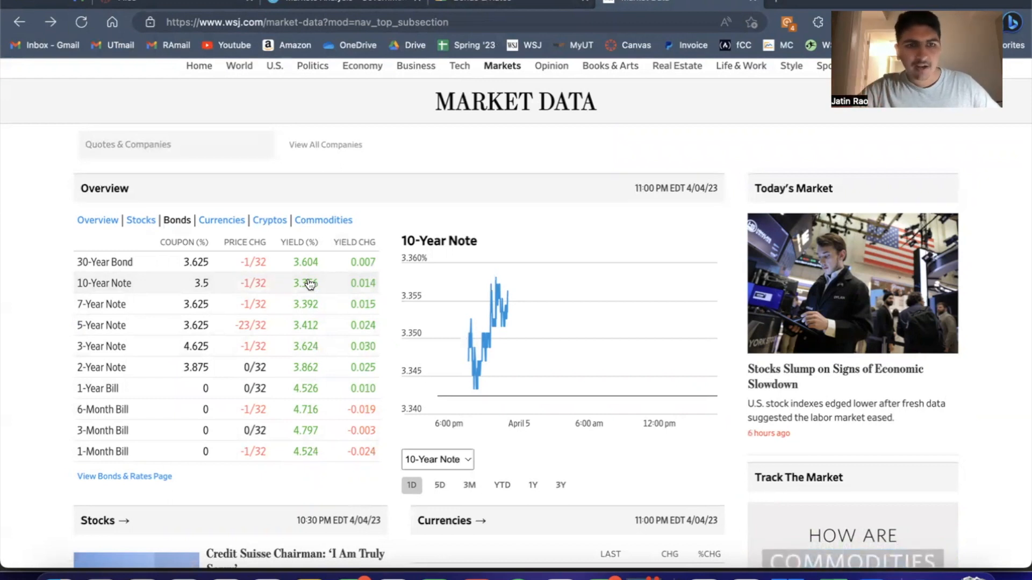
{"action": "left_click", "coordinate": [542, 2]}
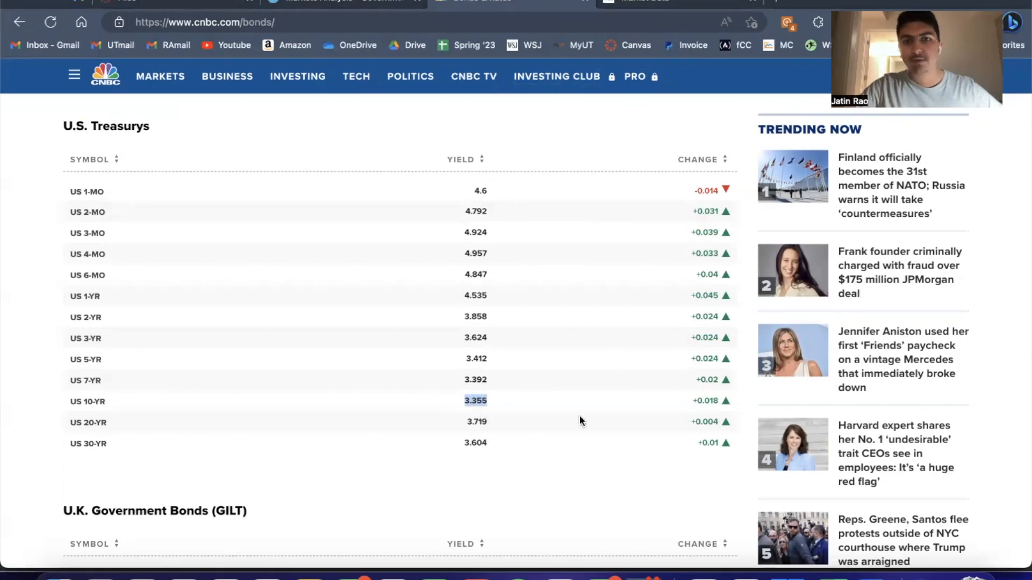
{"action": "left_click", "coordinate": [809, 571]}
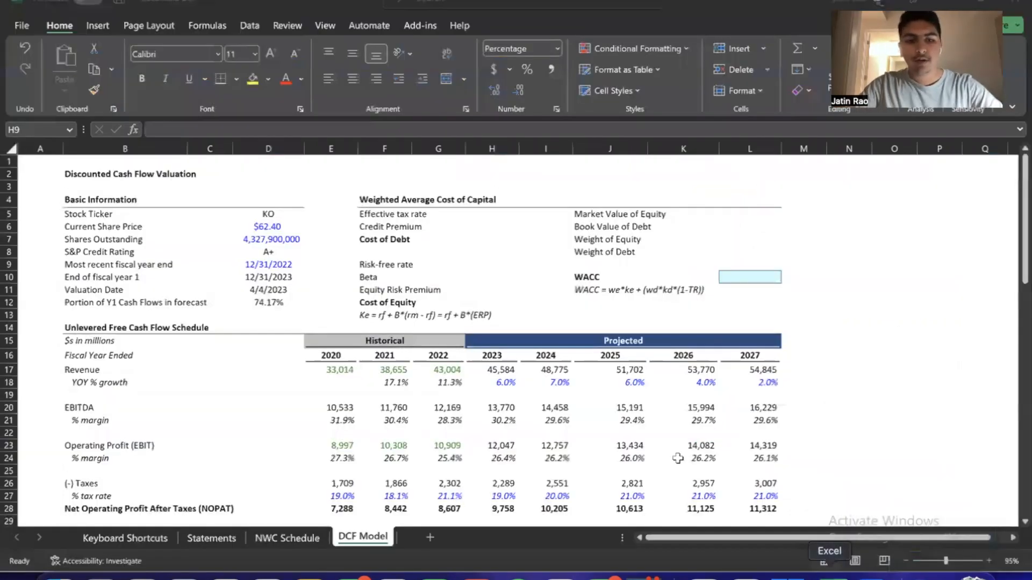
{"action": "type", "text": "3.355"}
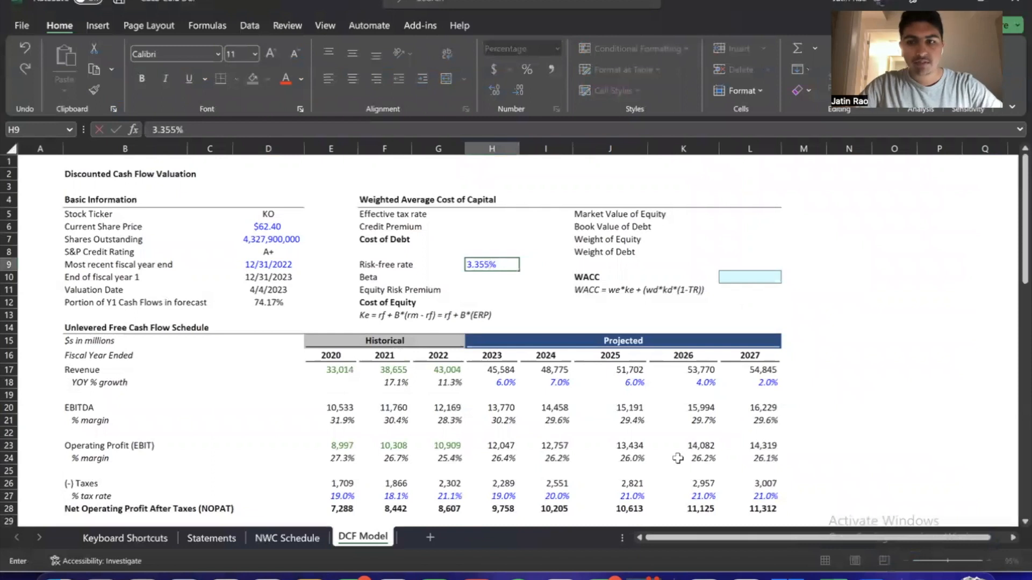
{"action": "key", "text": "ctrl+Return"}
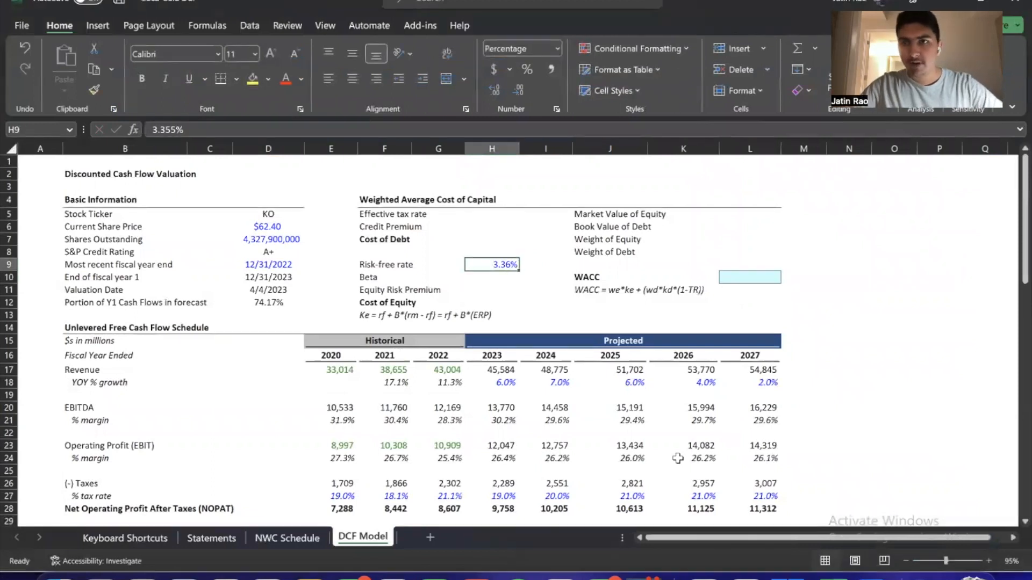
{"action": "key", "text": "Up"}
{"action": "key", "text": "Up"}
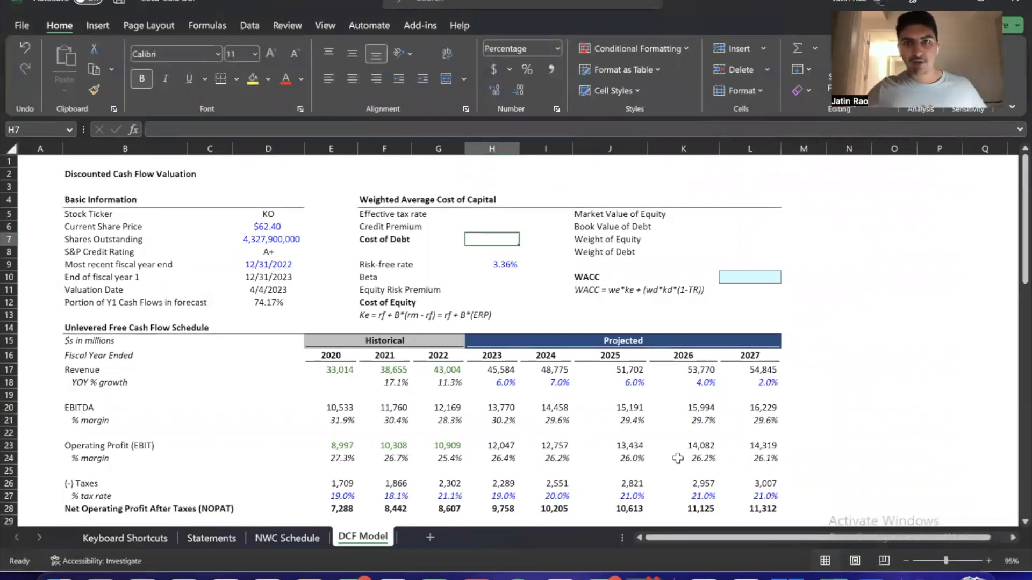
{"action": "key", "text": "Down"}
{"action": "key", "text": "Down"}
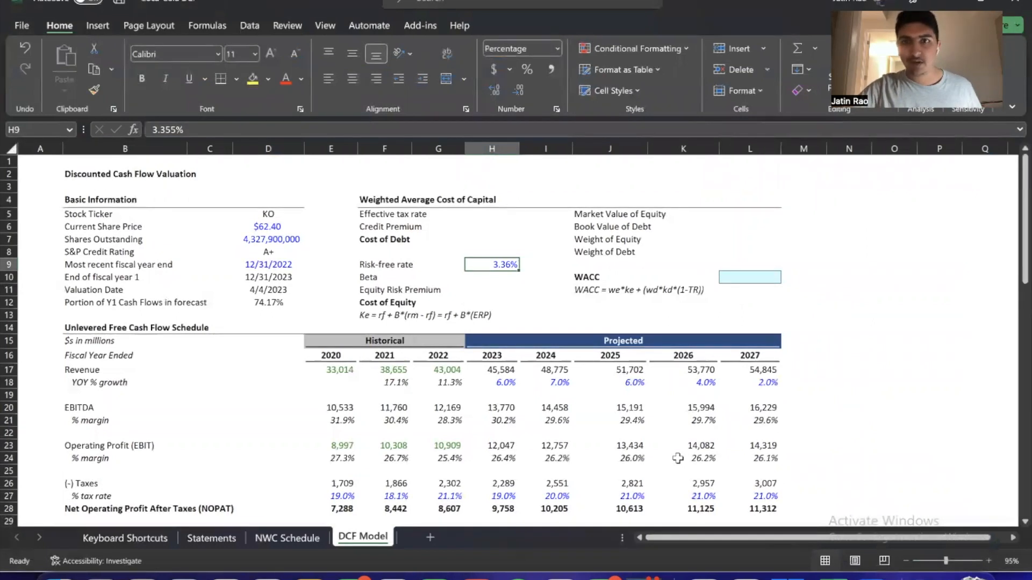
{"action": "key", "text": "Up"}
{"action": "key", "text": "Up"}
{"action": "key", "text": "Up"}
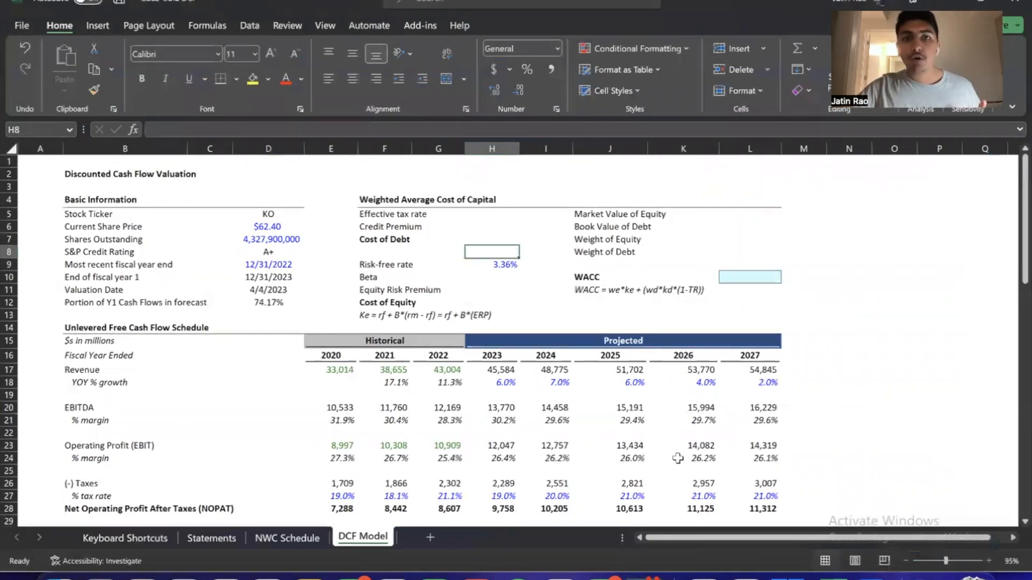
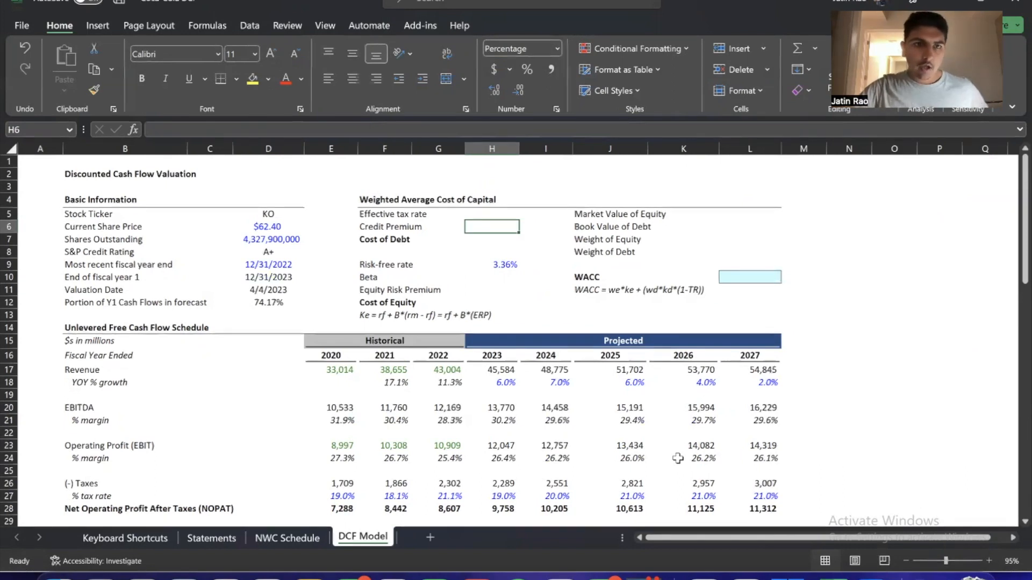
Review the S&P Credit Rating in Basic Information alongside the Credit Premium input, ending on the Credit Premium cell
{"action": "key", "text": "Left"}
{"action": "key", "text": "Left"}
{"action": "key", "text": "Down"}
{"action": "key", "text": "Down"}
{"action": "key", "text": "Left"}
{"action": "key", "text": "Right"}
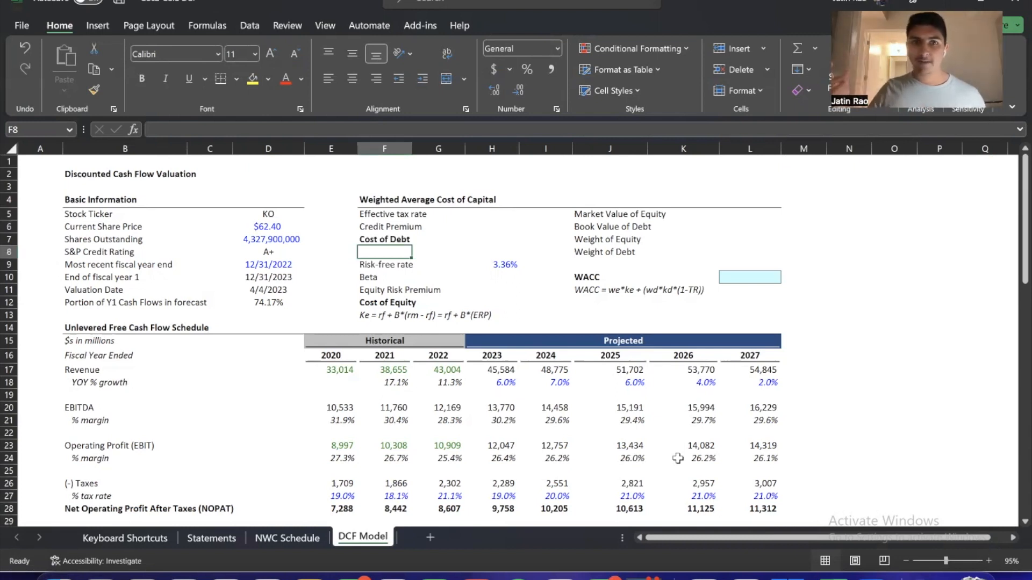
{"action": "key", "text": "Left"}
{"action": "key", "text": "Left"}
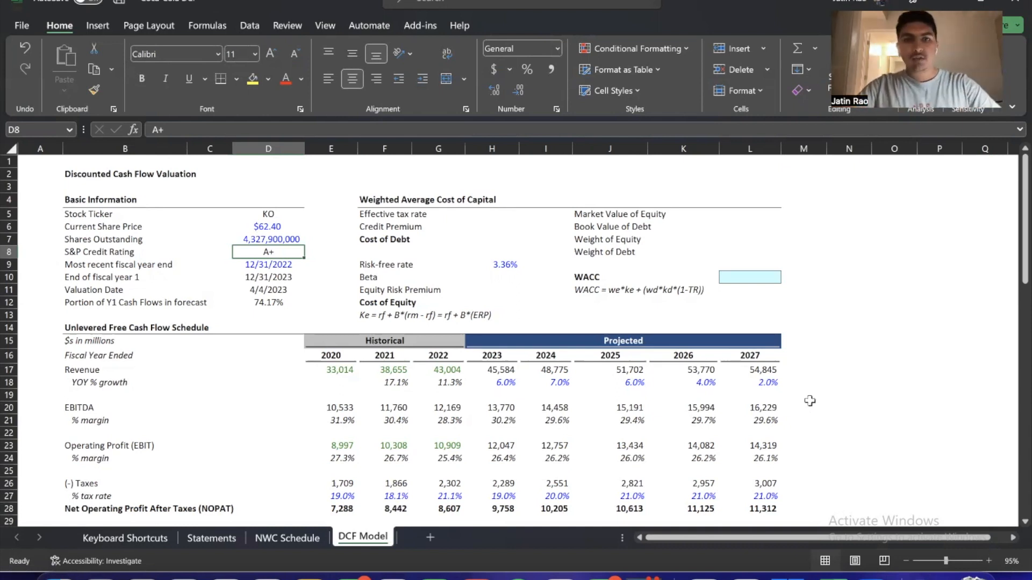
{"action": "left_click", "coordinate": [498, 228]}
{"action": "left_click", "coordinate": [266, 252]}
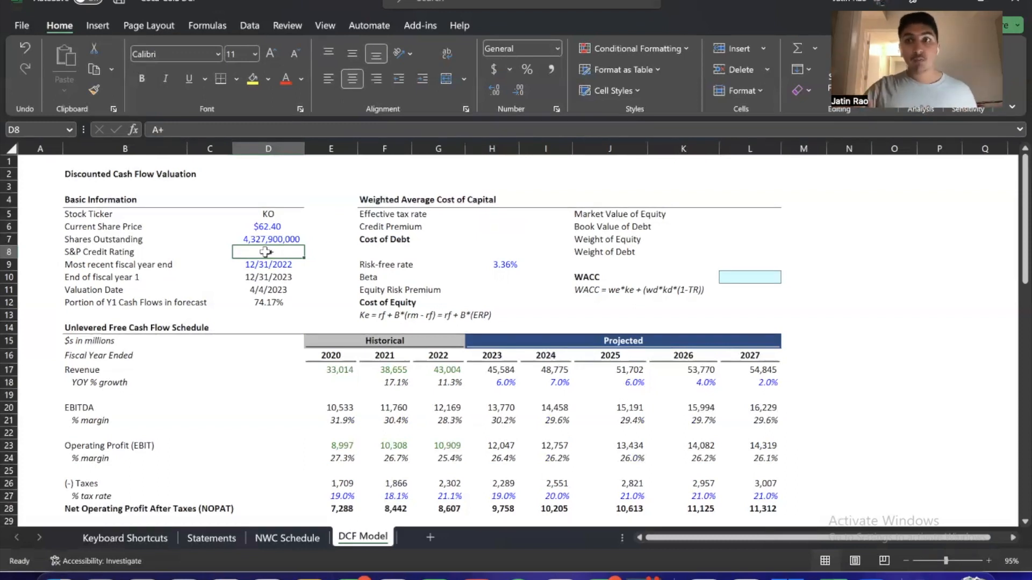
{"action": "key", "text": "Right"}
{"action": "key", "text": "Right"}
{"action": "key", "text": "Right"}
{"action": "key", "text": "Right"}
{"action": "key", "text": "Up"}
{"action": "key", "text": "Up"}
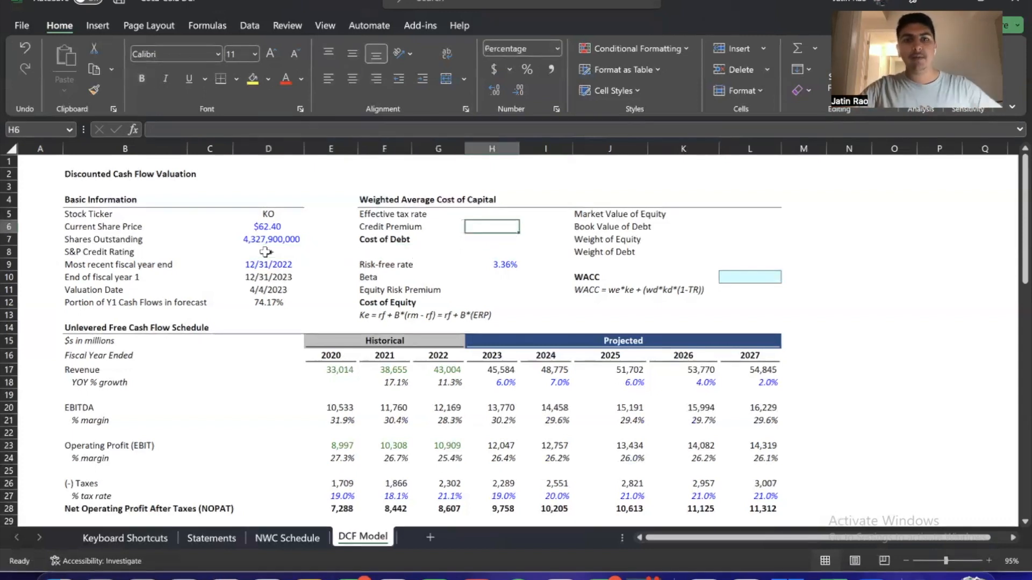
Switch to the browser and open the NYU Stern page "Estimating a synthetic rating and cost of debt" in a new tab
{"action": "key", "text": "alt+Tab"}
{"action": "key", "text": "ctrl+t"}
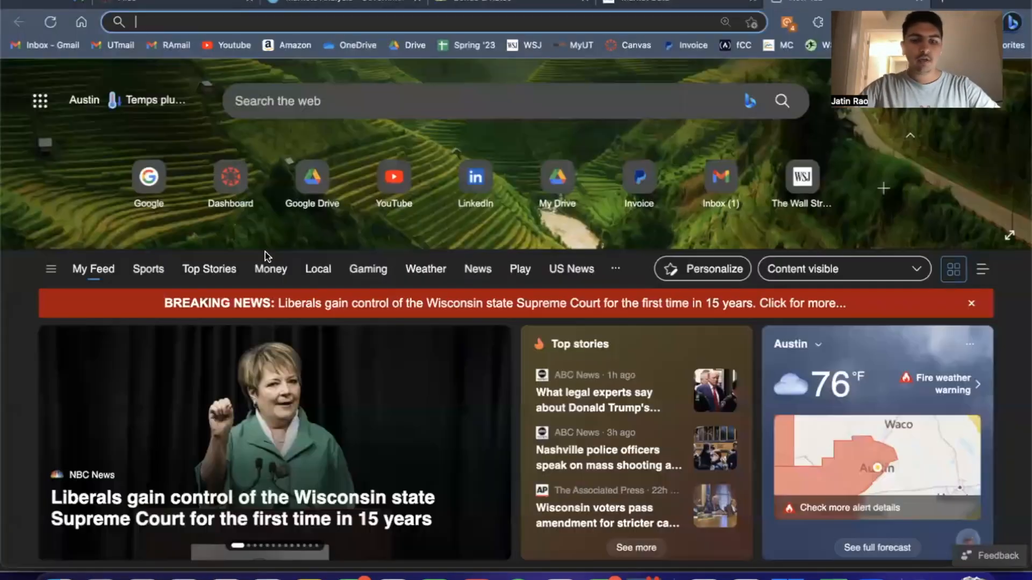
{"action": "type", "text": "estimat"}
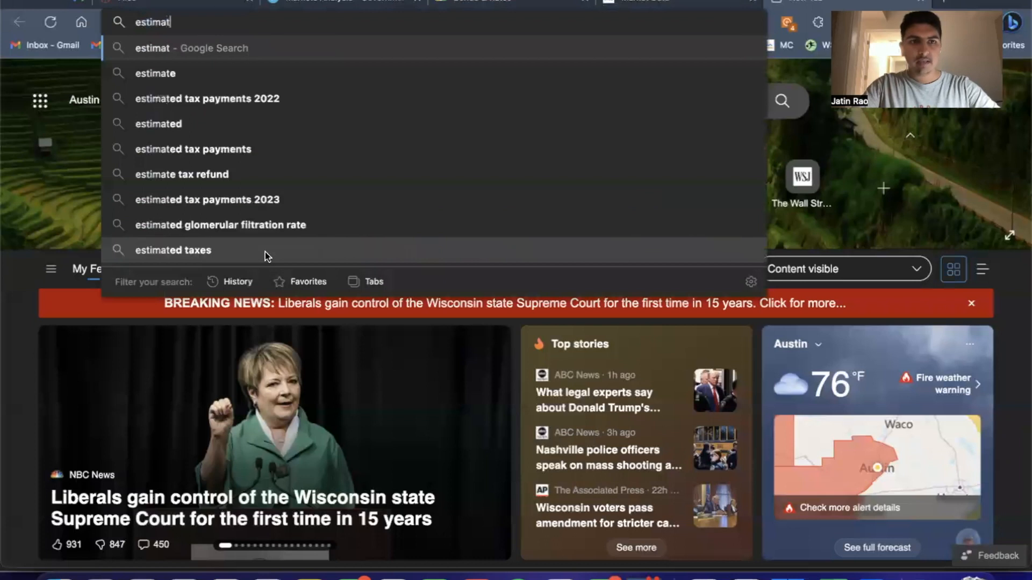
{"action": "type", "text": "ing a synthe"}
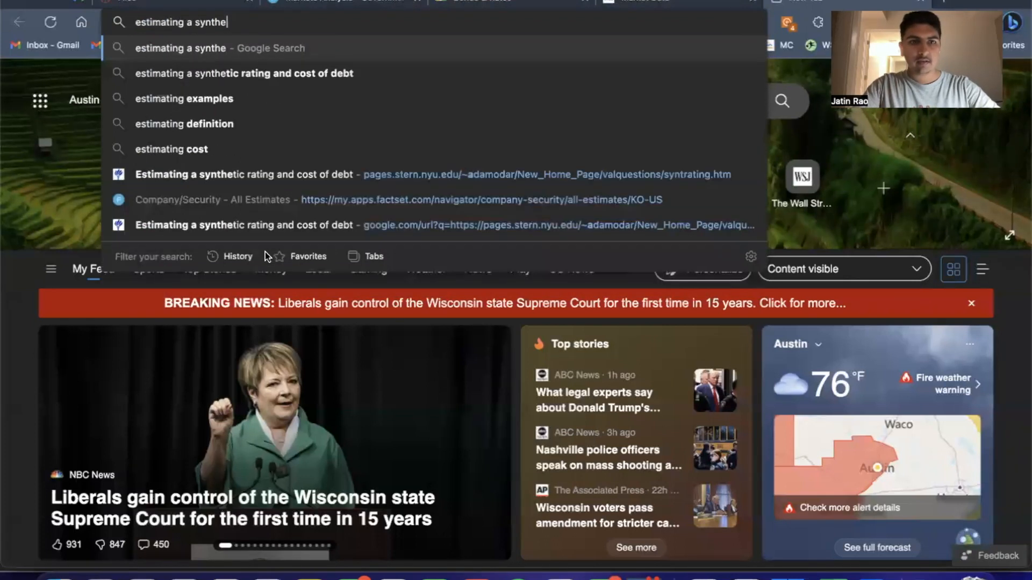
{"action": "left_click", "coordinate": [236, 226]}
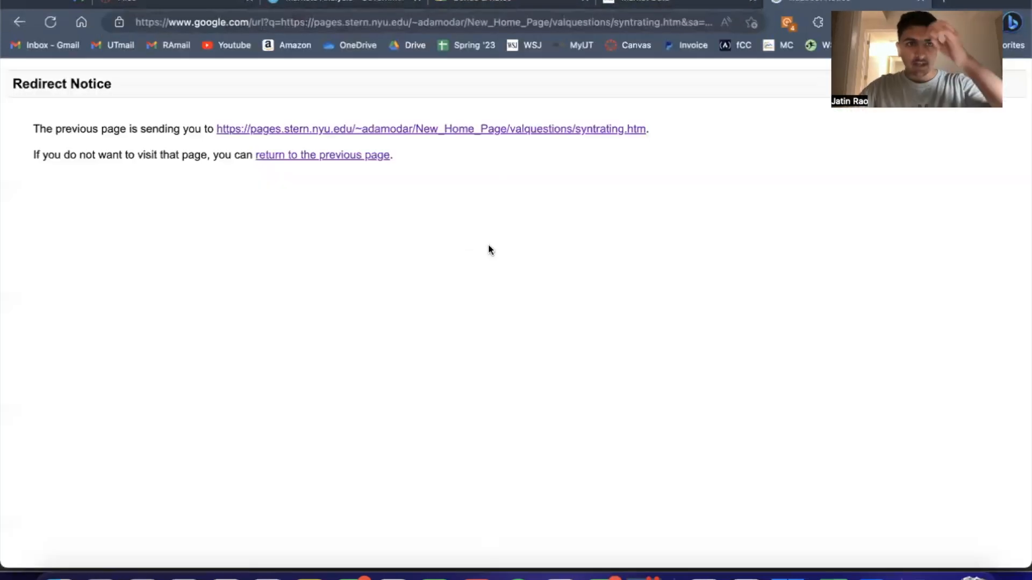
{"action": "left_click", "coordinate": [306, 130]}
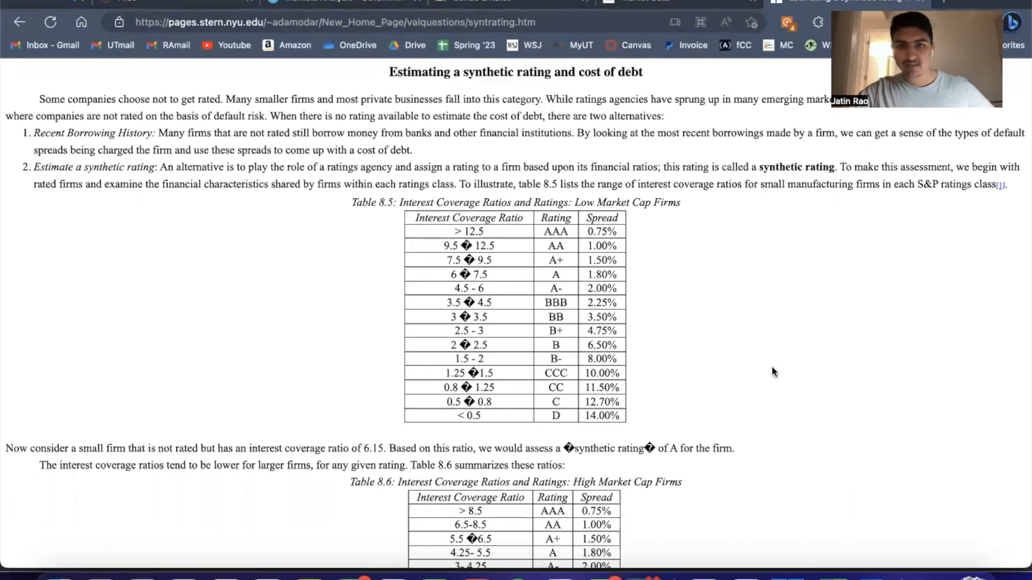
Examine the ratings and spreads in Table 8.6 for high market cap firms, including the A+ rating
{"action": "scroll", "coordinate": [774, 370], "scroll_direction": "down", "scroll_amount": 5}
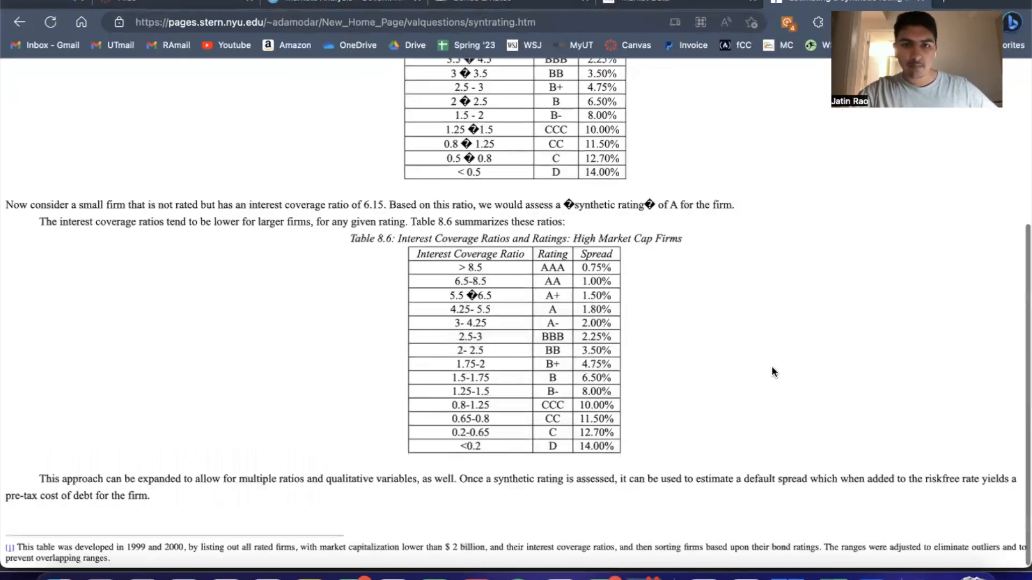
{"action": "left_click_drag", "start_coordinate": [539, 262], "coordinate": [560, 419]}
{"action": "left_click", "coordinate": [557, 441]}
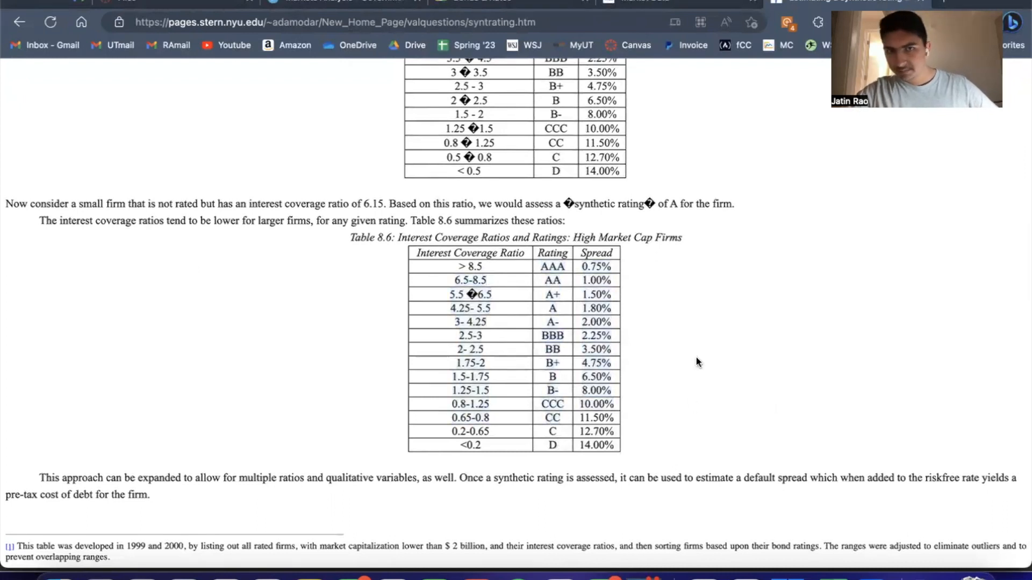
{"action": "left_click_drag", "start_coordinate": [582, 264], "coordinate": [610, 441]}
{"action": "left_click", "coordinate": [613, 443]}
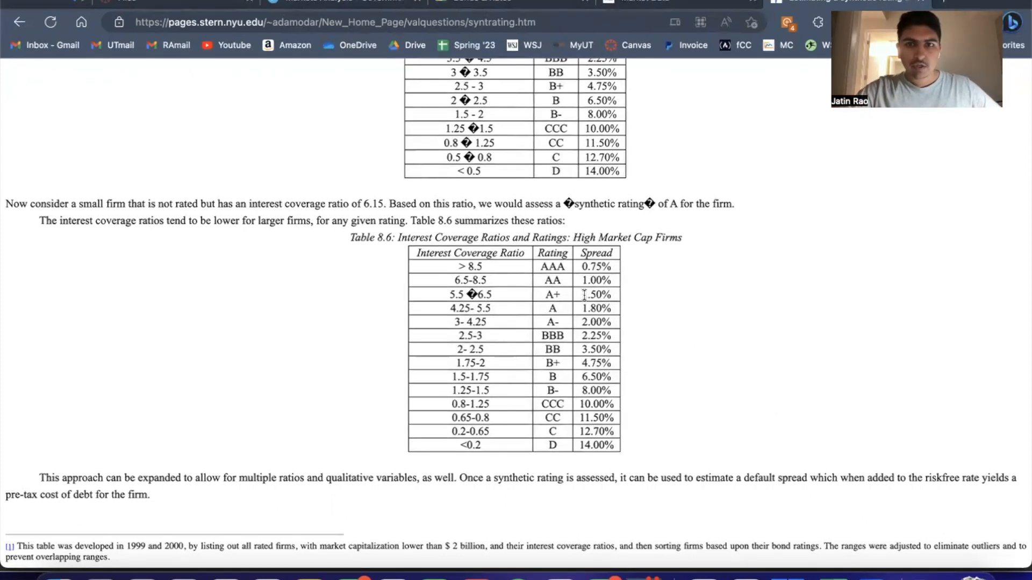
{"action": "left_click_drag", "start_coordinate": [544, 294], "coordinate": [565, 296]}
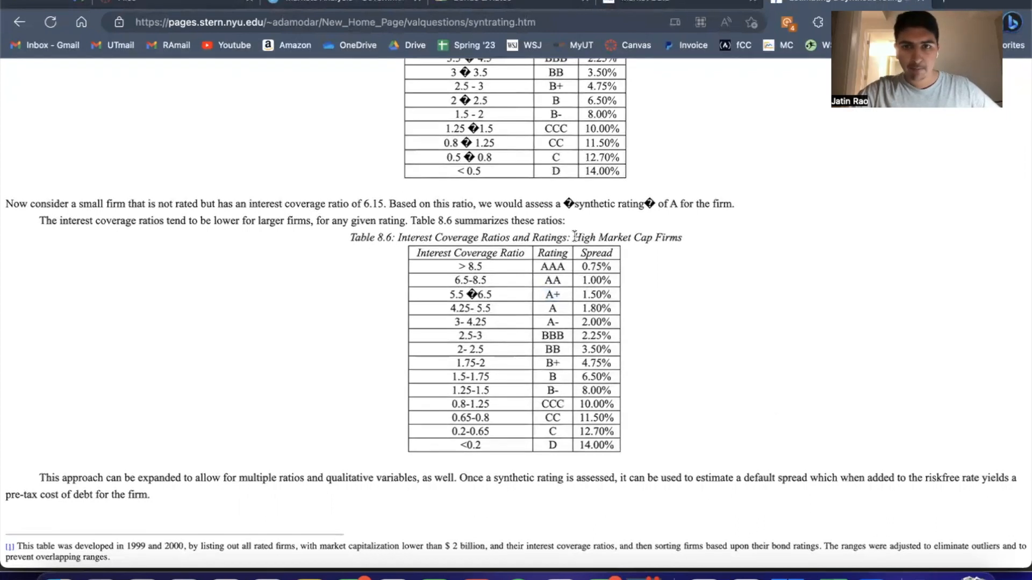
Compare the low and high market cap table headings, then highlight the A+ rating and spread in Table 8.6
{"action": "left_click_drag", "start_coordinate": [573, 238], "coordinate": [633, 238]}
{"action": "left_click", "coordinate": [710, 242]}
{"action": "scroll", "coordinate": [709, 242], "scroll_direction": "up", "scroll_amount": 3}
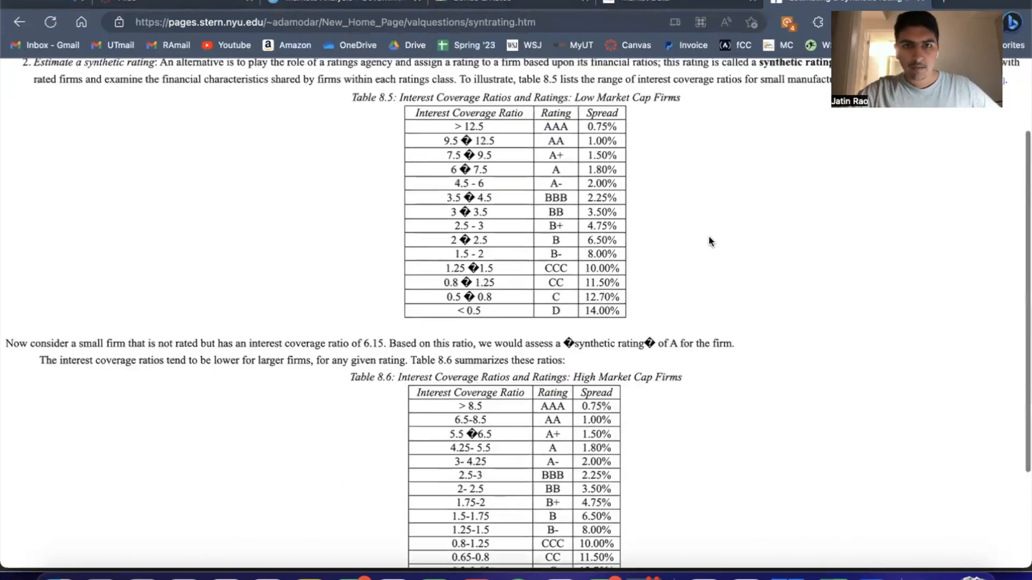
{"action": "left_click_drag", "start_coordinate": [574, 145], "coordinate": [633, 146]}
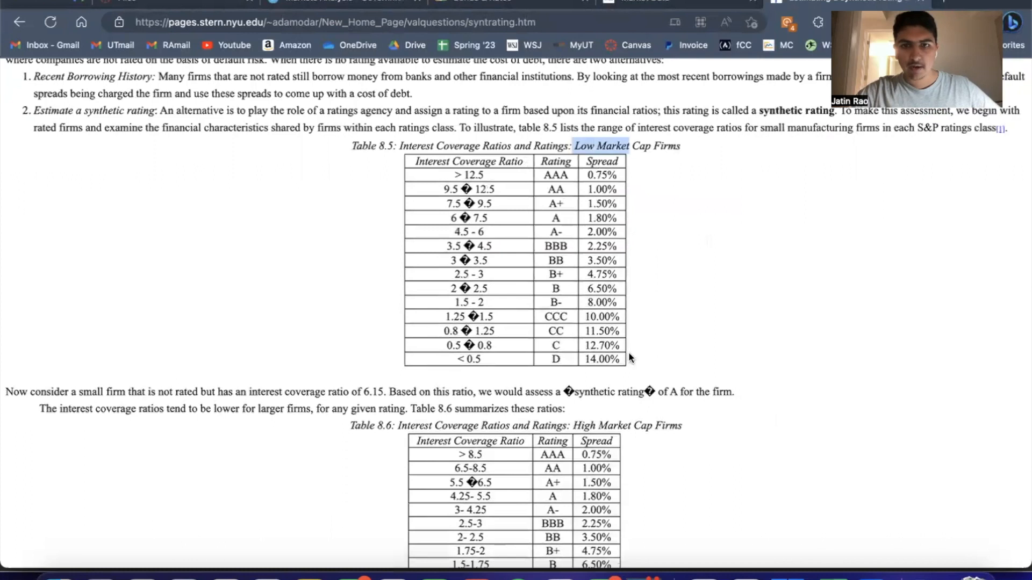
{"action": "left_click_drag", "start_coordinate": [573, 425], "coordinate": [664, 422]}
{"action": "left_click", "coordinate": [664, 421]}
{"action": "scroll", "coordinate": [663, 420], "scroll_direction": "down", "scroll_amount": 1}
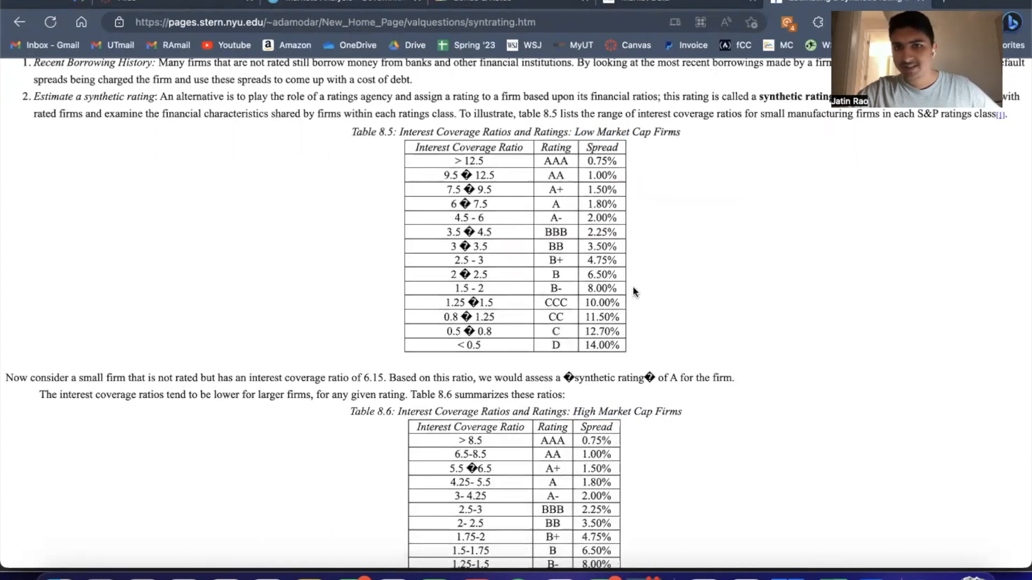
{"action": "scroll", "coordinate": [633, 286], "scroll_direction": "down", "scroll_amount": 3}
{"action": "left_click_drag", "start_coordinate": [541, 294], "coordinate": [616, 297]}
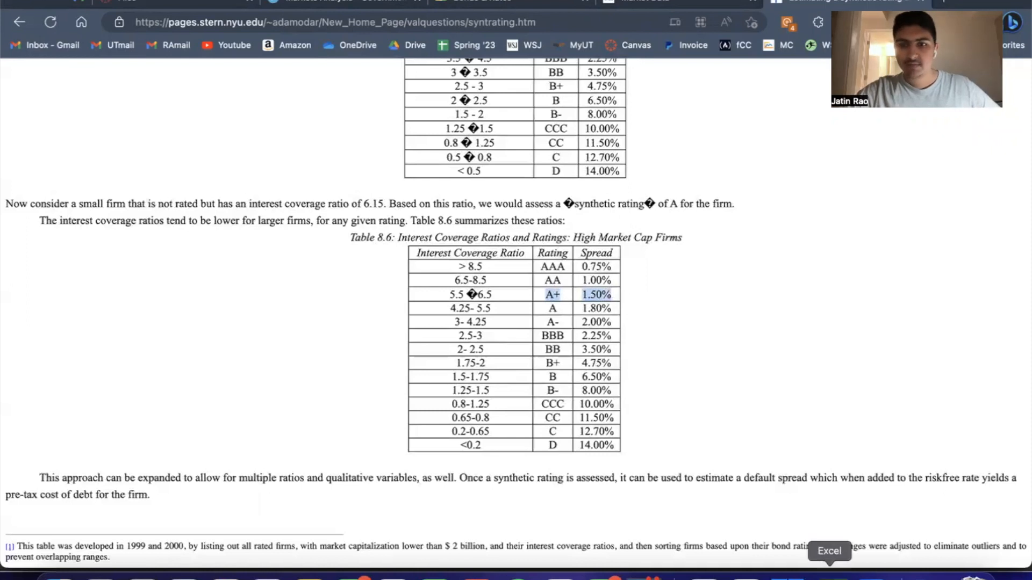
Switch to Excel and set the Credit Premium to 1.5%
{"action": "left_click", "coordinate": [829, 576]}
{"action": "type", "text": "1.5"}
{"action": "key", "text": "Return"}
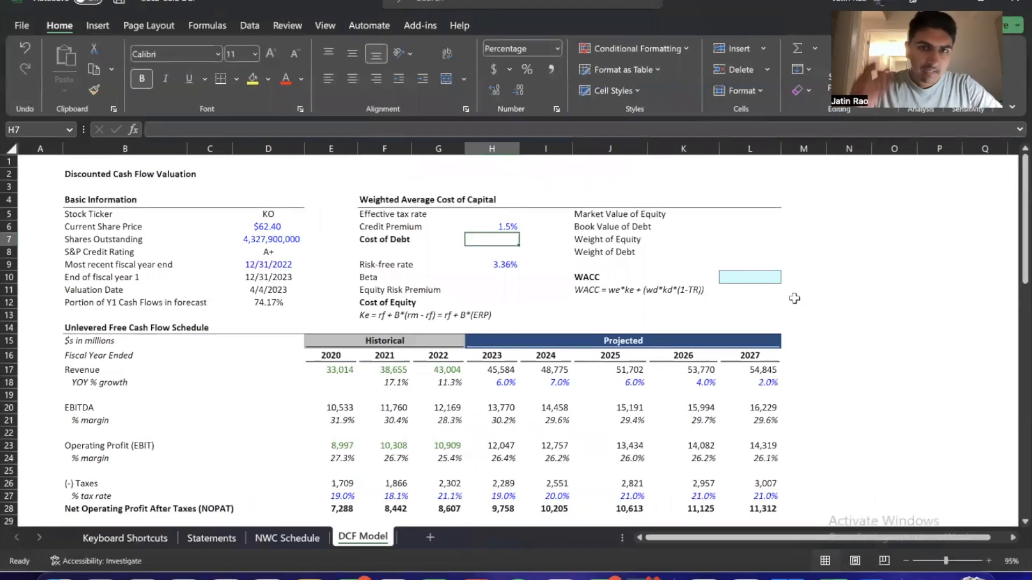
Calculate the Cost of Debt as the Risk-free rate plus the Credit Premium with =H9+H6
{"action": "type", "text": "="}
{"action": "key", "text": "Down"}
{"action": "key", "text": "Down"}
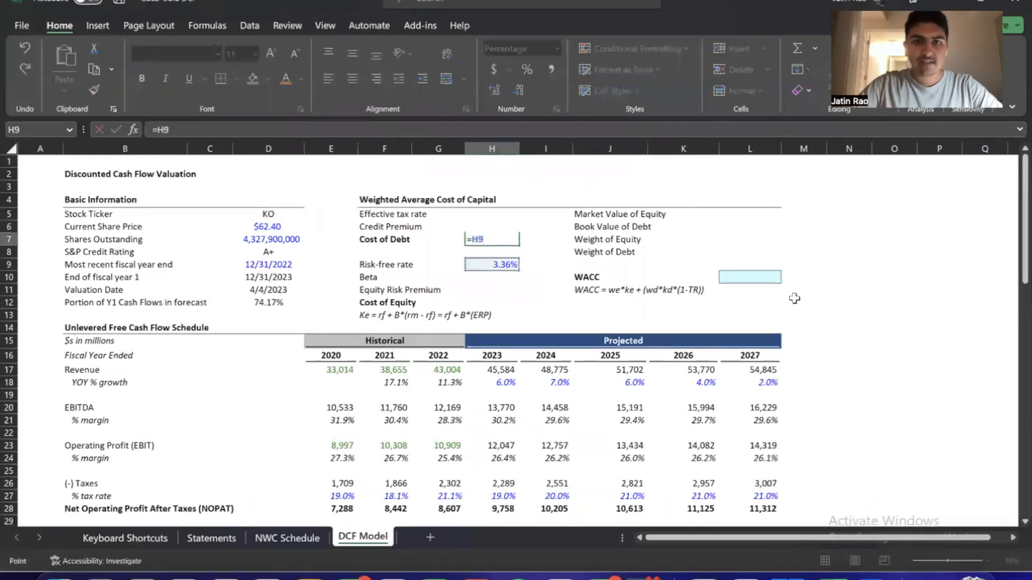
{"action": "type", "text": "+"}
{"action": "key", "text": "Up"}
{"action": "key", "text": "Up"}
{"action": "key", "text": "Return"}
Show the Credit Premium and Cost of Debt percentages with two decimal places
{"action": "key", "text": "Up"}
{"action": "key", "text": "Up"}
{"action": "key", "text": "shift+Down"}
{"action": "key", "text": "alt+h"}
{"action": "key", "text": "0"}
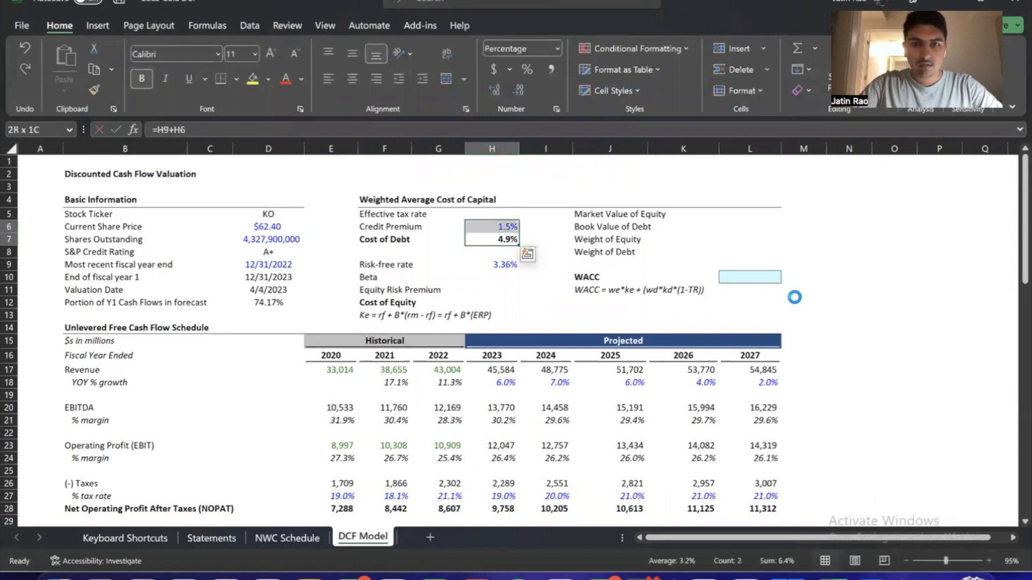
{"action": "key", "text": "Down"}
{"action": "key", "text": "Up"}
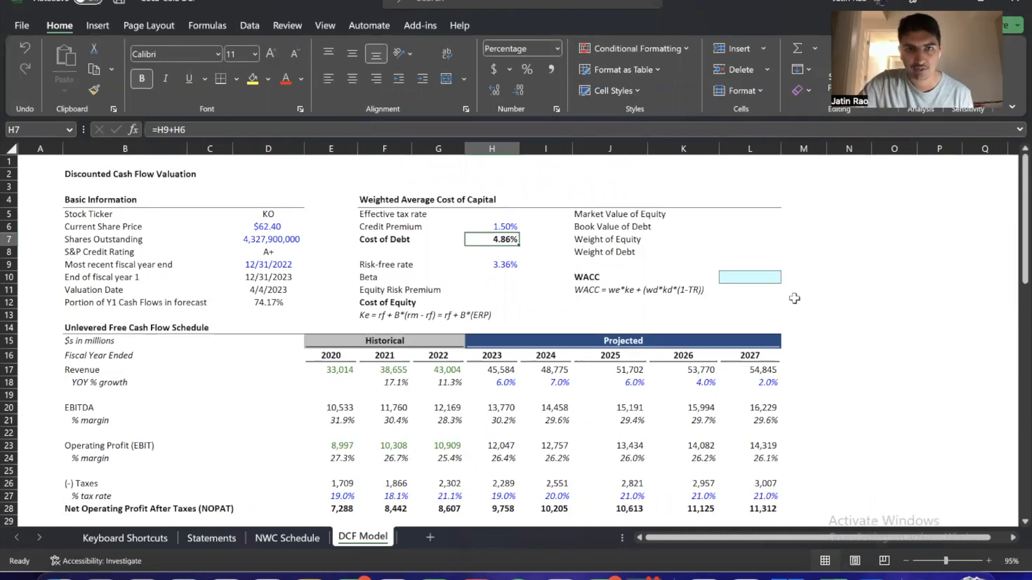
Link the WACC section's Effective tax rate to the 2022 % tax rate with =G27
{"action": "key", "text": "Up"}
{"action": "key", "text": "Up"}
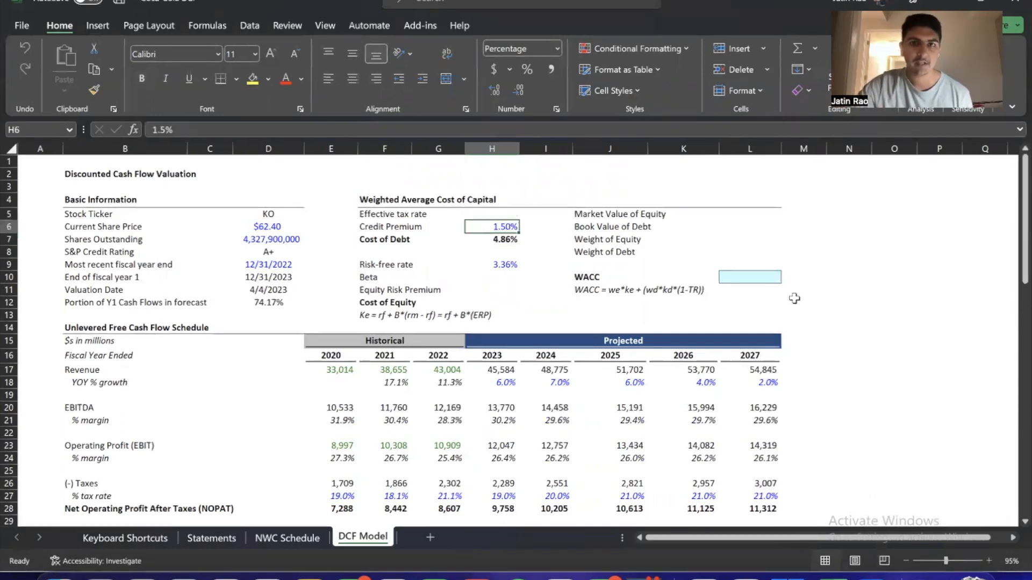
{"action": "type", "text": "="}
{"action": "scroll", "coordinate": [559, 256], "scroll_direction": "down", "scroll_amount": 3}
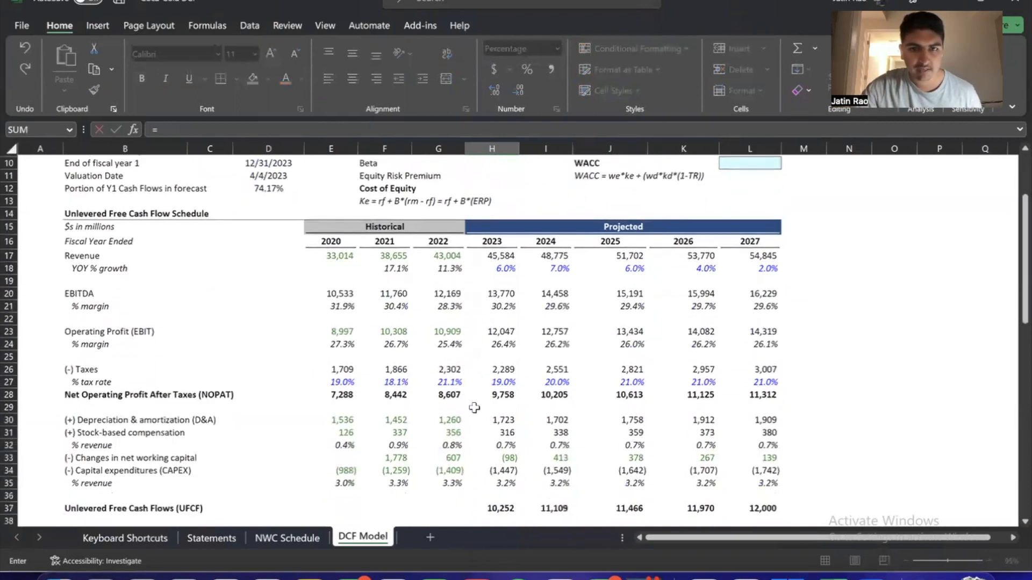
{"action": "scroll", "coordinate": [481, 357], "scroll_direction": "down", "scroll_amount": 1}
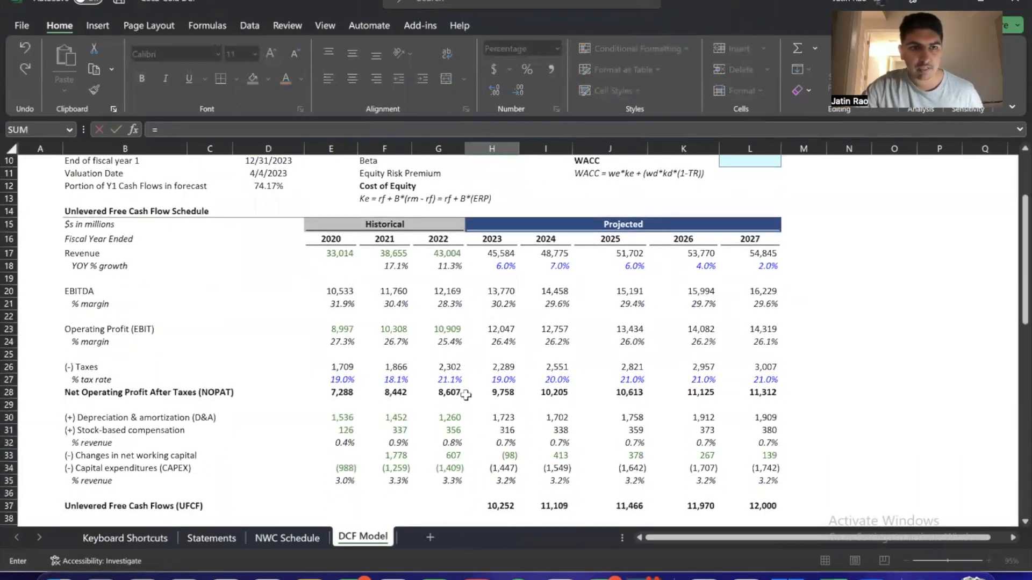
{"action": "scroll", "coordinate": [463, 395], "scroll_direction": "down", "scroll_amount": 1}
{"action": "left_click", "coordinate": [446, 373]}
{"action": "key", "text": "Return"}
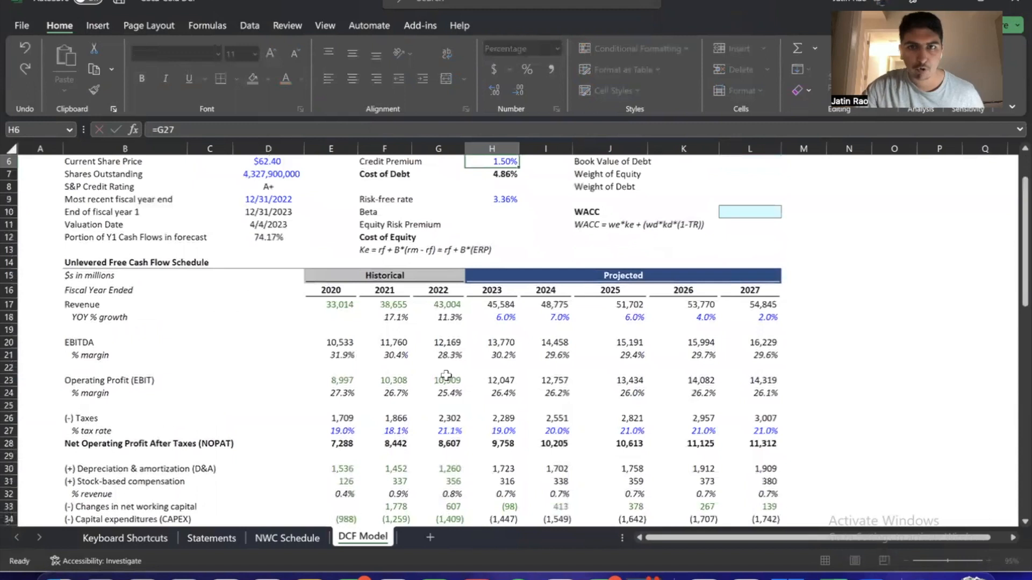
{"action": "scroll", "coordinate": [446, 375], "scroll_direction": "up", "scroll_amount": 1}
{"action": "scroll", "coordinate": [732, 277], "scroll_direction": "up", "scroll_amount": 1}
{"action": "left_click", "coordinate": [734, 279]}
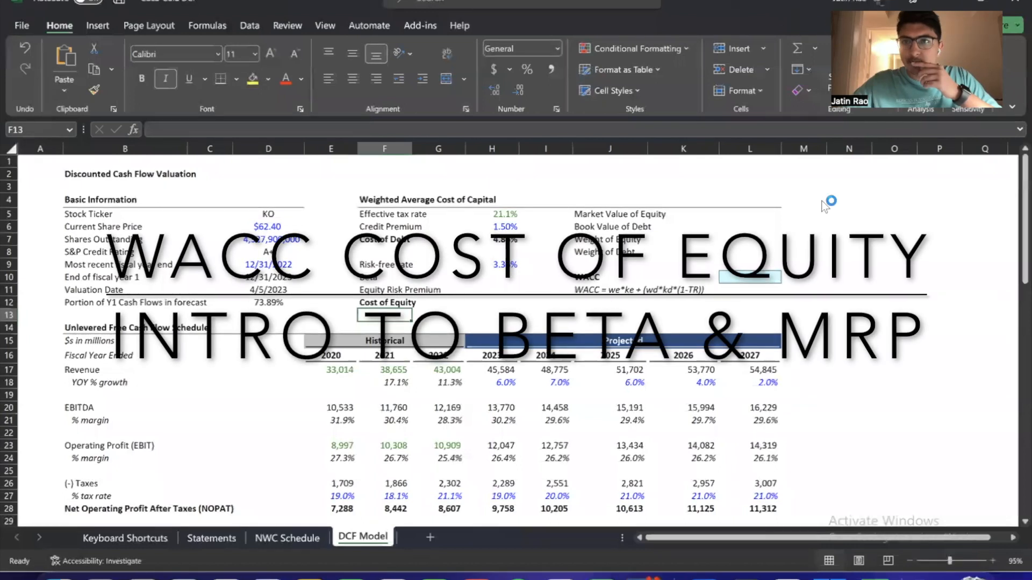
Review the cost of debt values in H5:H7 and the cost of equity input range H9:H12
{"action": "left_click", "coordinate": [384, 251]}
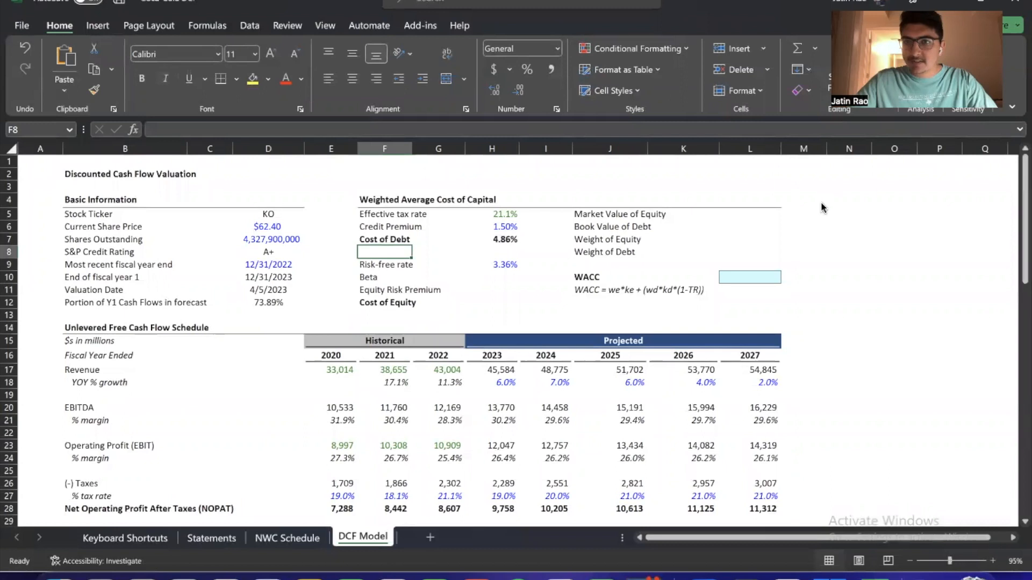
{"action": "left_click", "coordinate": [491, 254]}
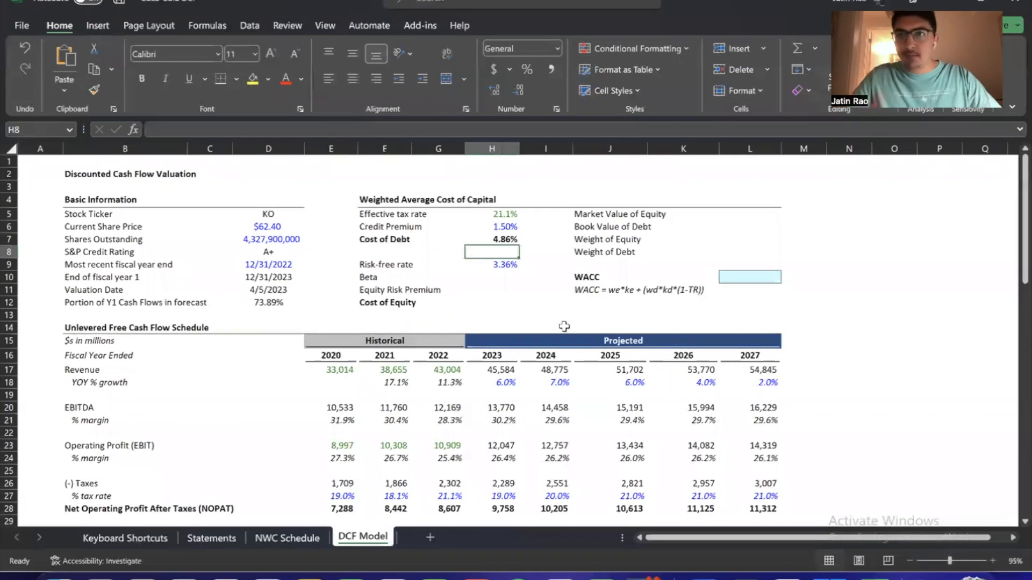
{"action": "key", "text": "Up"}
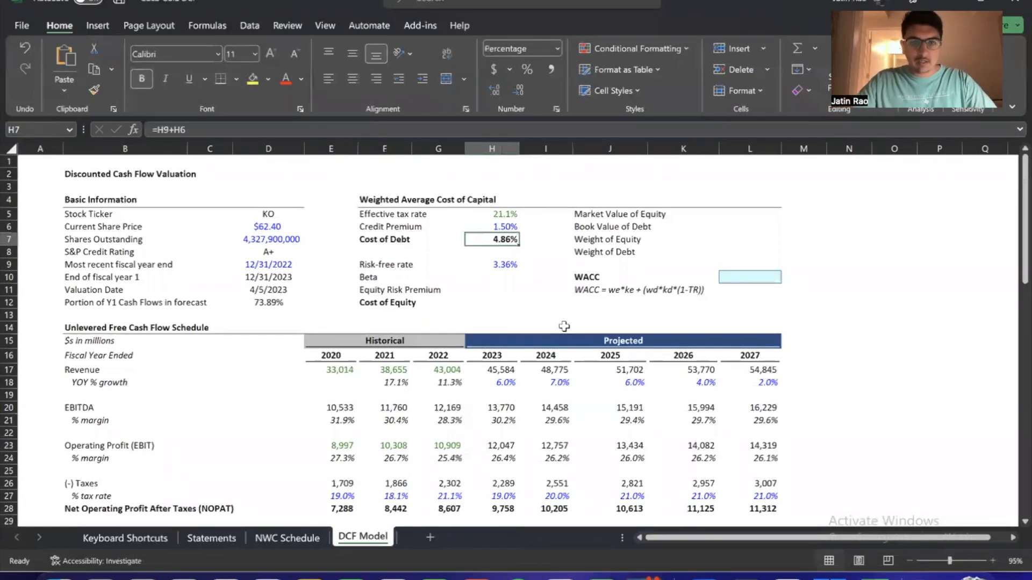
{"action": "key", "text": "shift+Up"}
{"action": "key", "text": "shift+Up"}
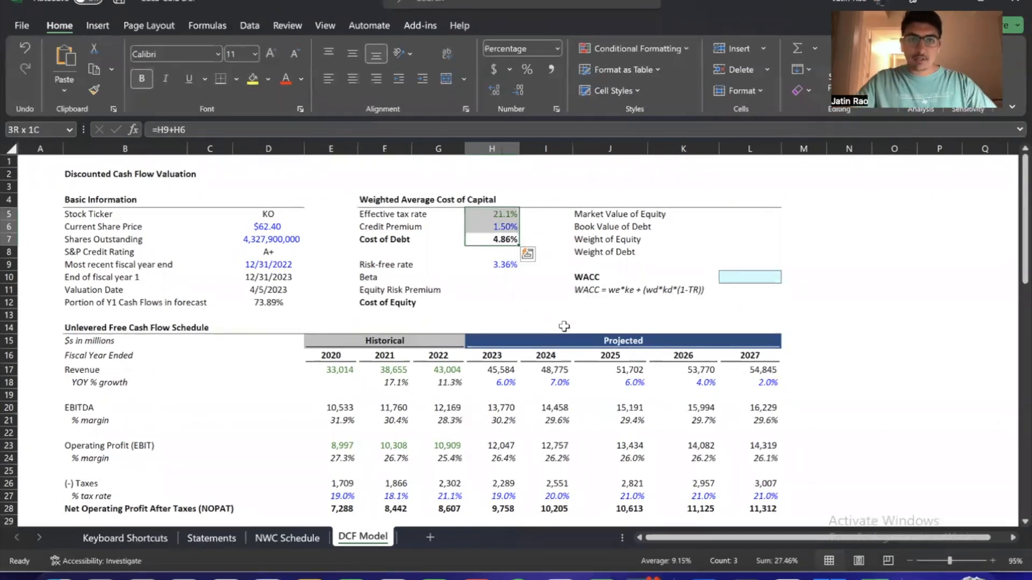
{"action": "key", "text": "Down"}
{"action": "key", "text": "Down"}
{"action": "key", "text": "shift+Down"}
{"action": "key", "text": "shift+Down"}
{"action": "key", "text": "shift+Down"}
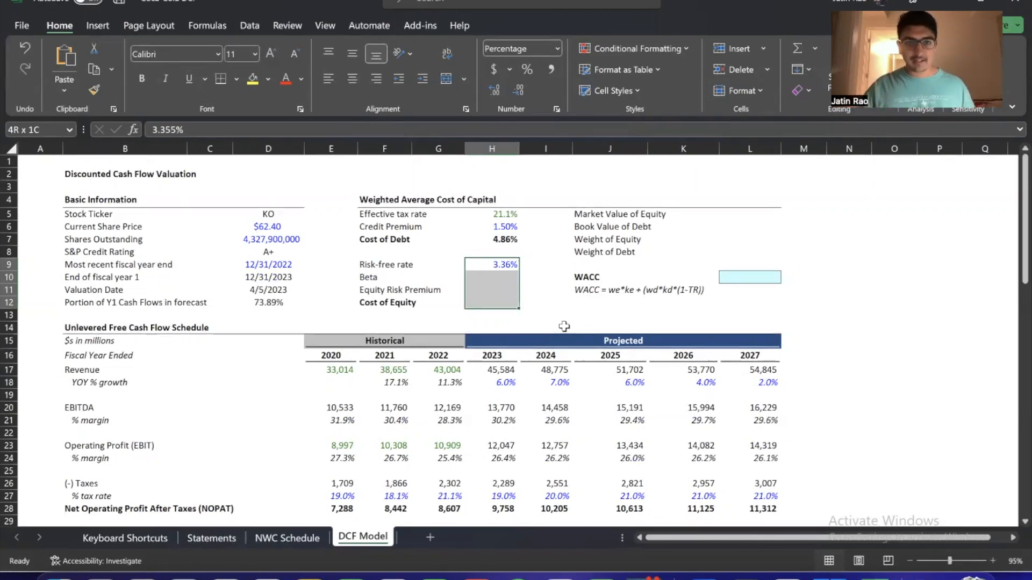
Enter the formula note "Kd = rf + credit risk premium" in F8, directly below the Cost of Debt label
{"action": "key", "text": "Up"}
{"action": "key", "text": "Left"}
{"action": "key", "text": "Left"}
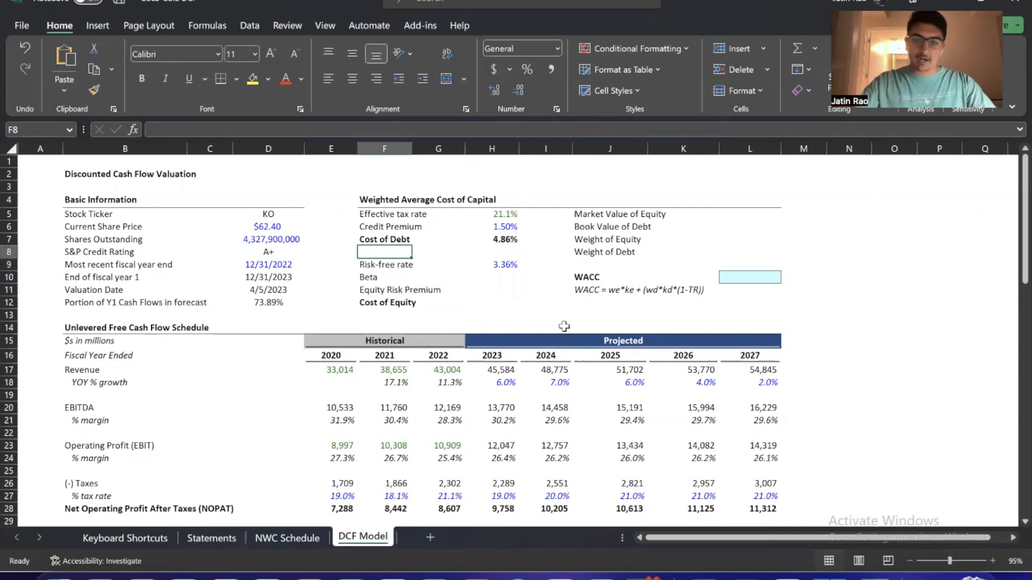
{"action": "type", "text": "K"}
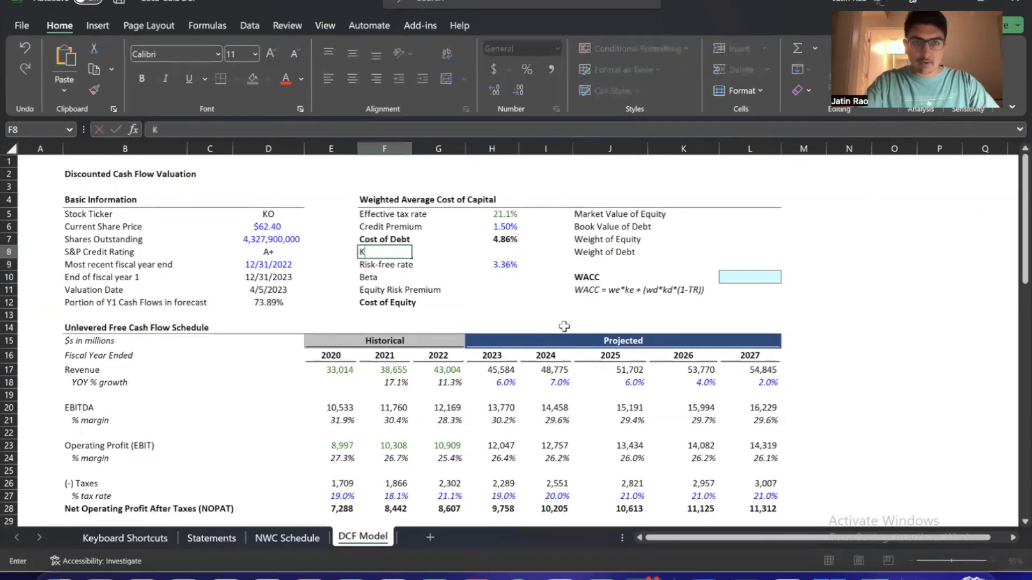
{"action": "type", "text": "d"}
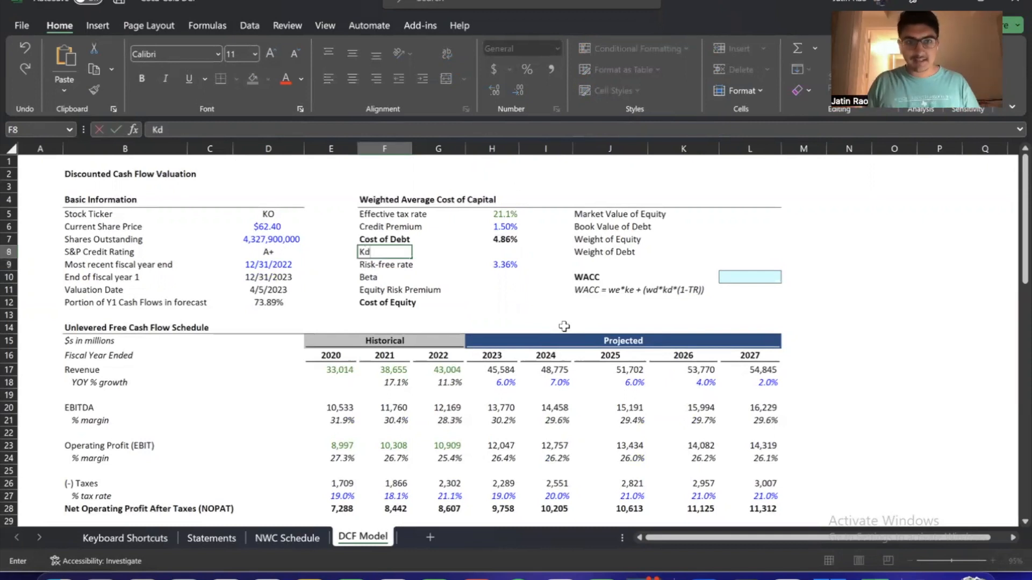
{"action": "type", "text": "="}
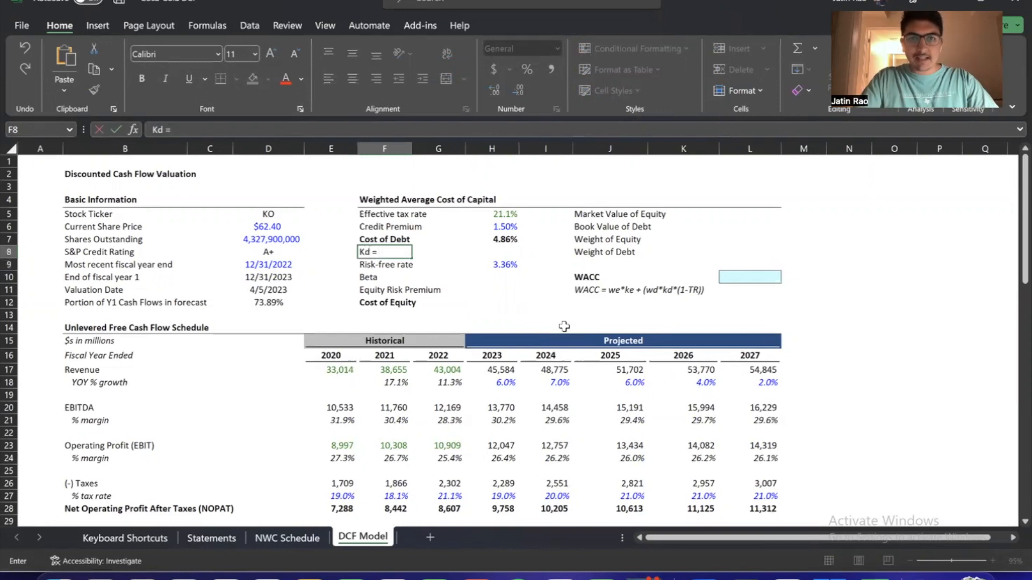
{"action": "type", "text": " r"}
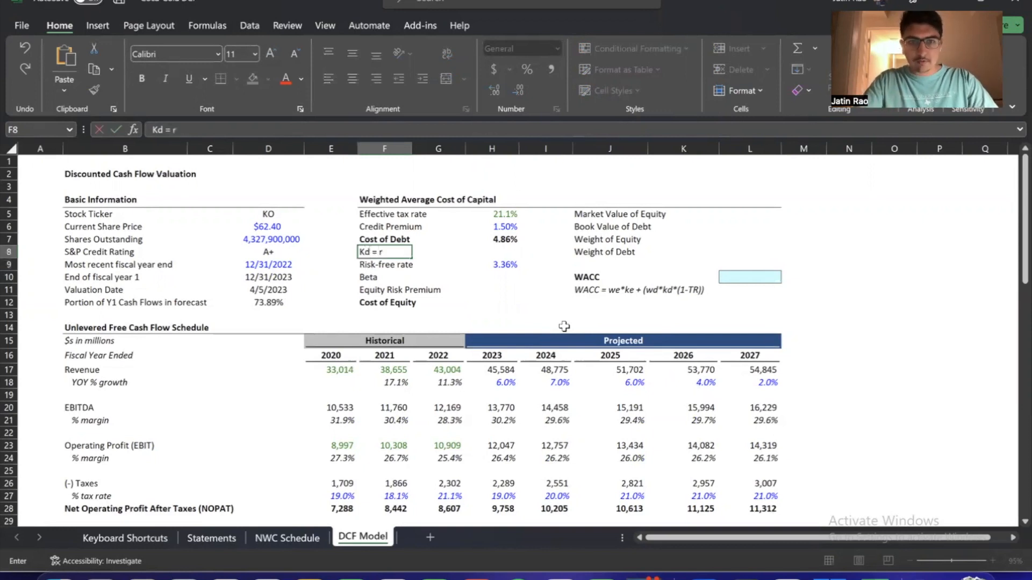
{"action": "type", "text": "f +"}
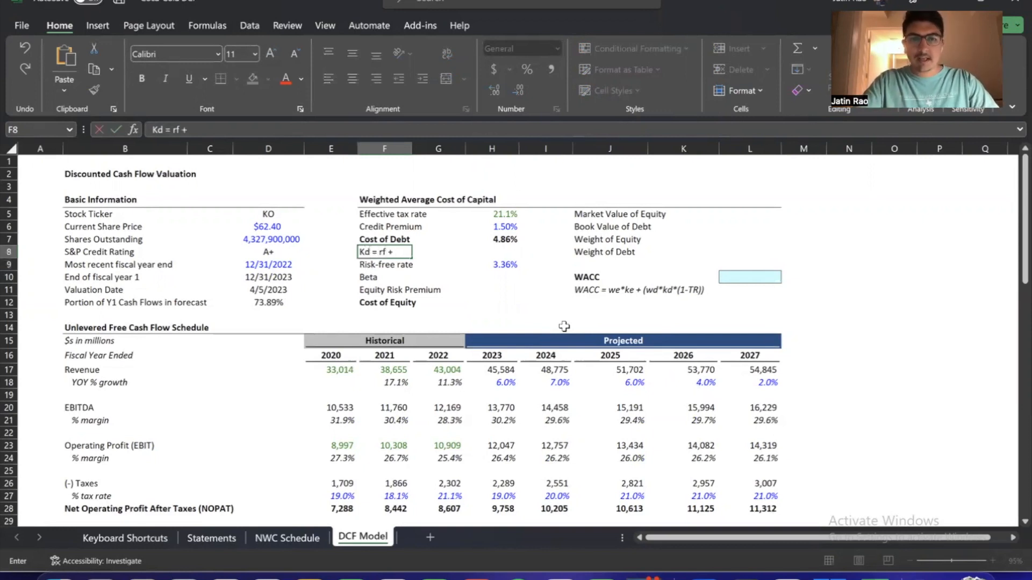
{"action": "type", "text": " credit risk premium"}
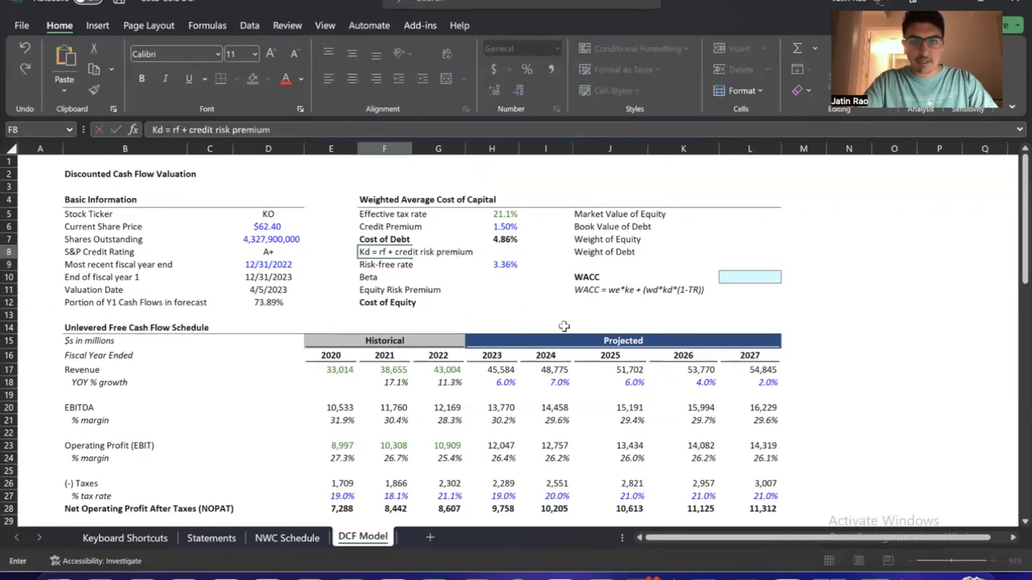
{"action": "key", "text": "Return"}
Italicize the Kd formula note in F8 and append a "^" to its end
{"action": "key", "text": "Up"}
{"action": "key", "text": "ctrl+i"}
{"action": "key", "text": "Down"}
{"action": "key", "text": "Up"}
{"action": "key", "text": "Right"}
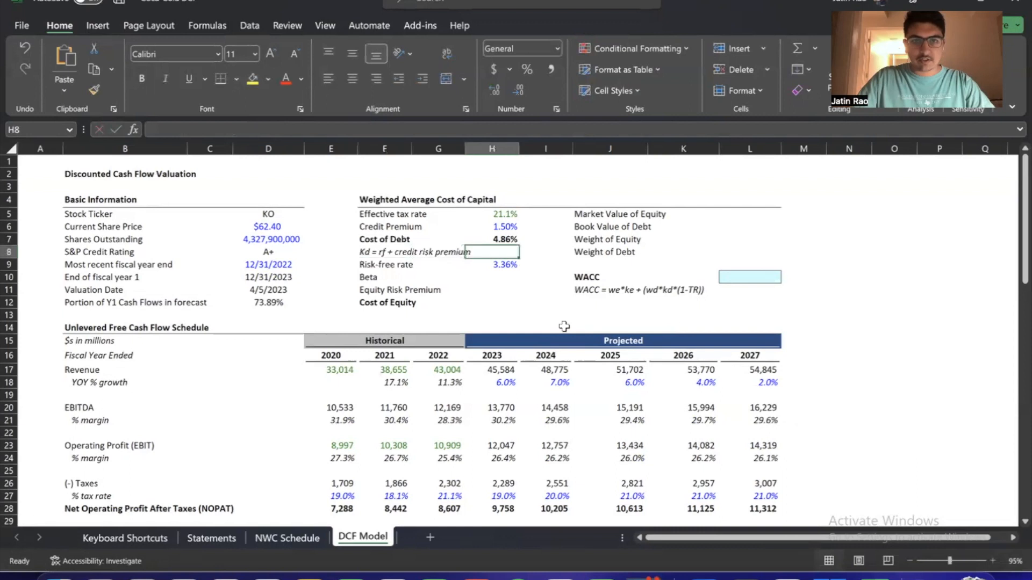
{"action": "key", "text": "F2"}
{"action": "key", "text": "Escape"}
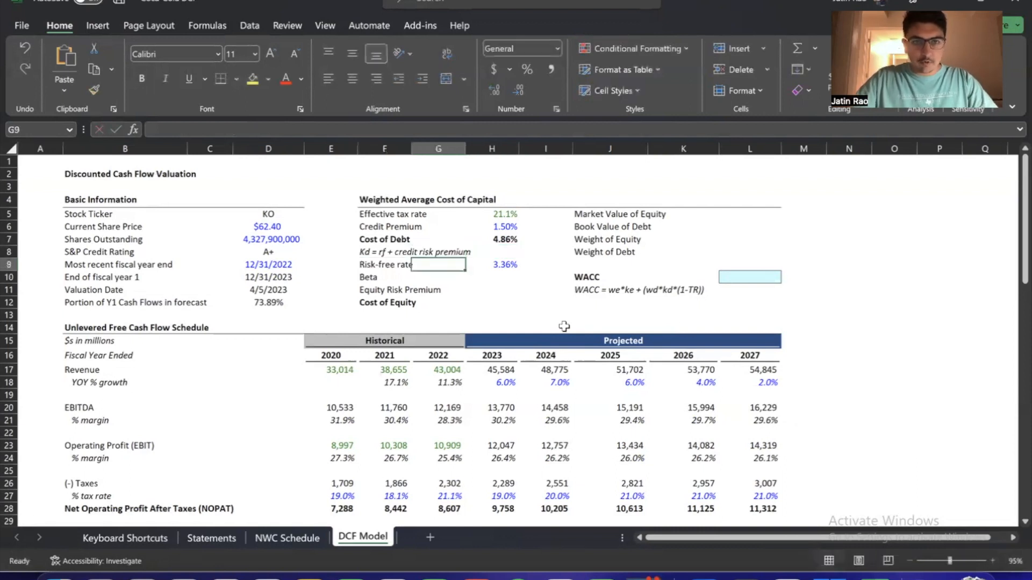
{"action": "key", "text": "Left"}
{"action": "type", "text": "^"}
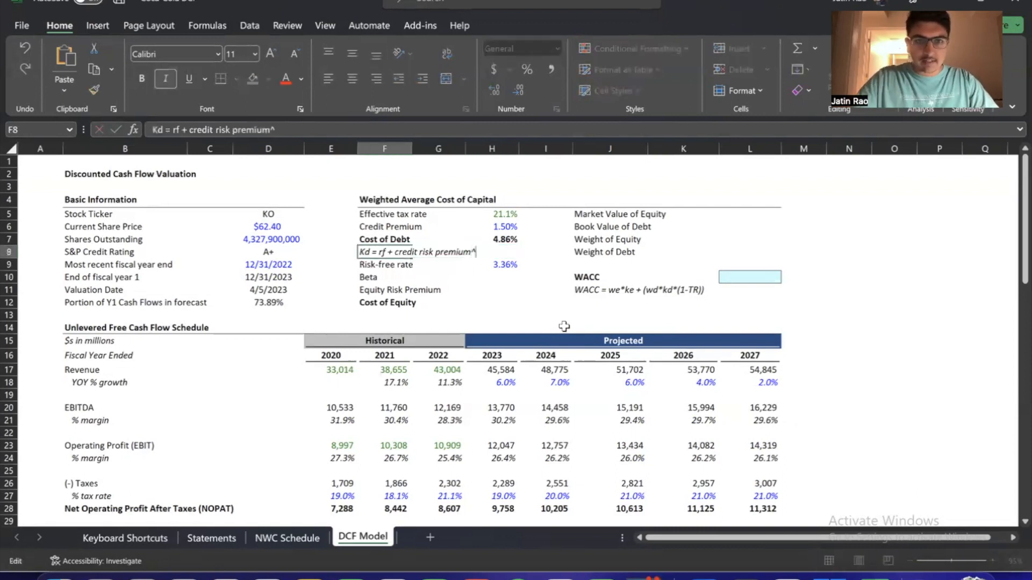
{"action": "key", "text": "Return"}
Examine the Cost of Debt formula in H7 together with its Risk-free rate and Credit Premium inputs
{"action": "key", "text": "Up"}
{"action": "key", "text": "Up"}
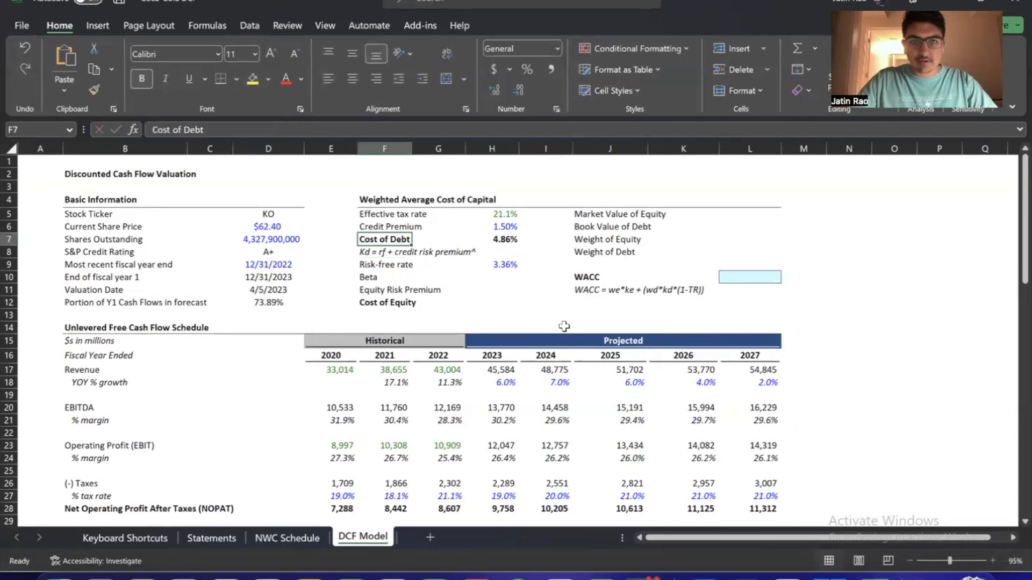
{"action": "key", "text": "Right"}
{"action": "key", "text": "Right"}
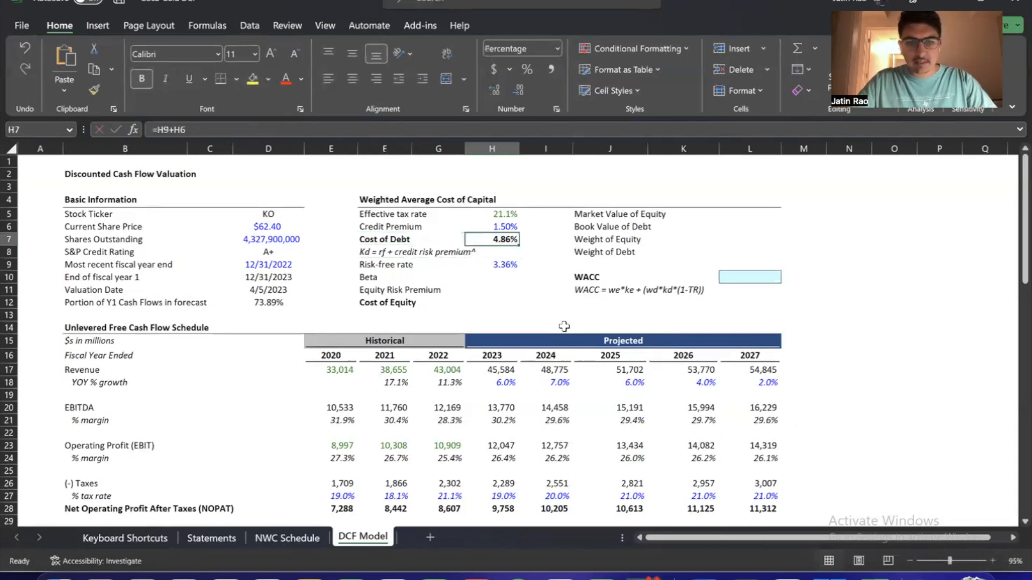
{"action": "key", "text": "F2"}
{"action": "key", "text": "Return"}
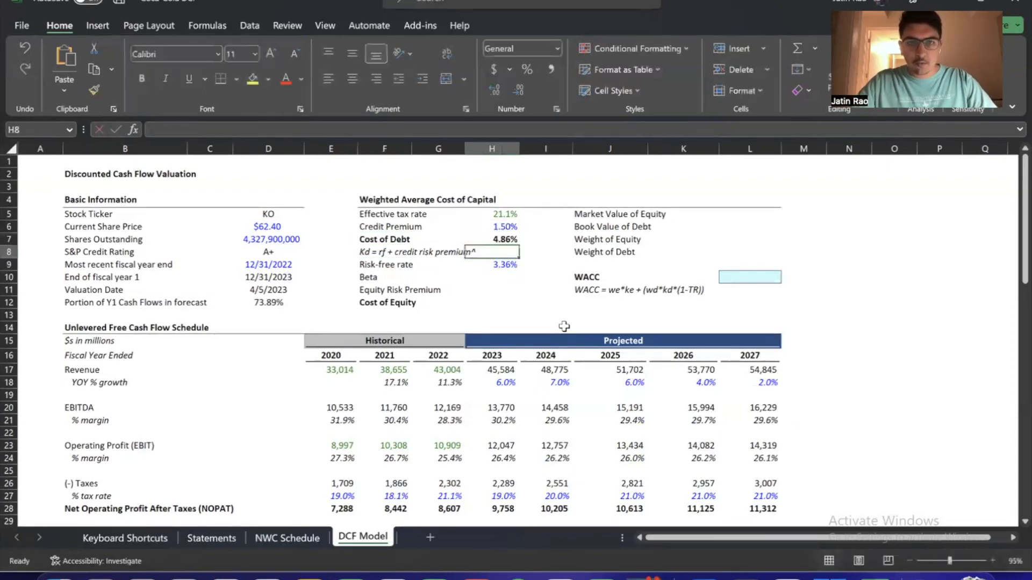
{"action": "left_click", "coordinate": [507, 267]}
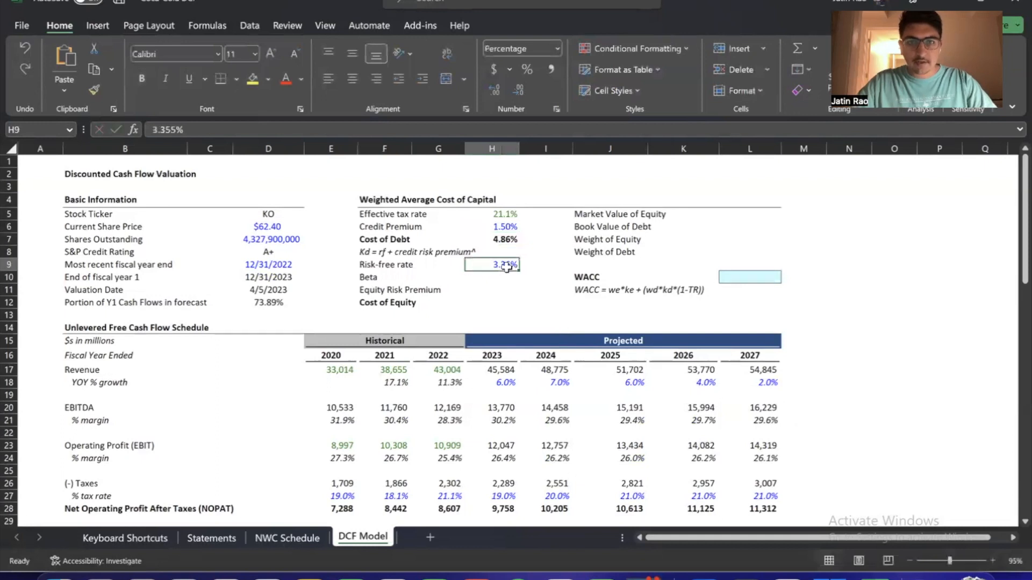
{"action": "left_click", "coordinate": [505, 226]}
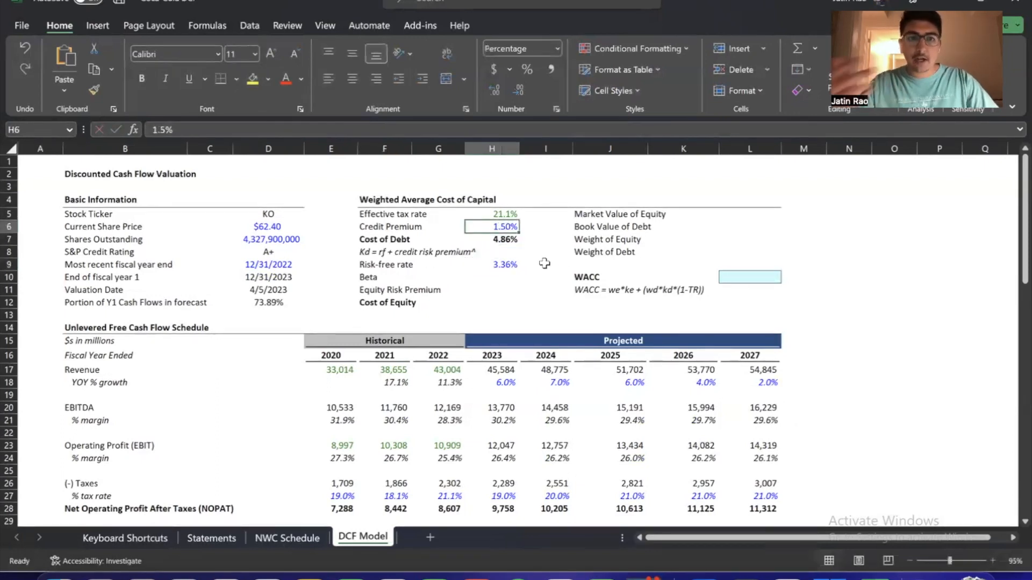
{"action": "key", "text": "Down"}
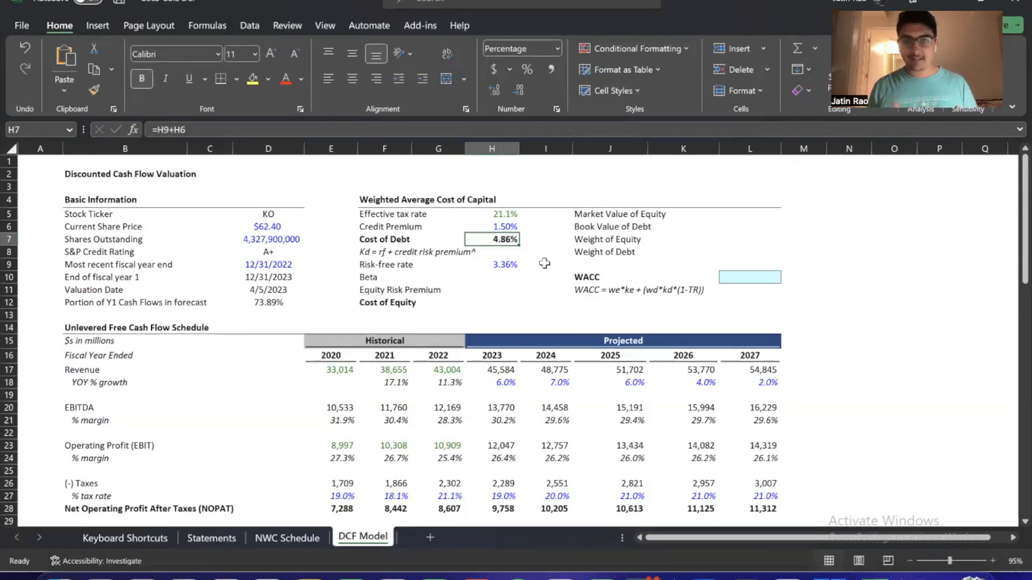
{"action": "key", "text": "F2"}
{"action": "key", "text": "Return"}
{"action": "key", "text": "Left"}
{"action": "key", "text": "Left"}
{"action": "key", "text": "Right"}
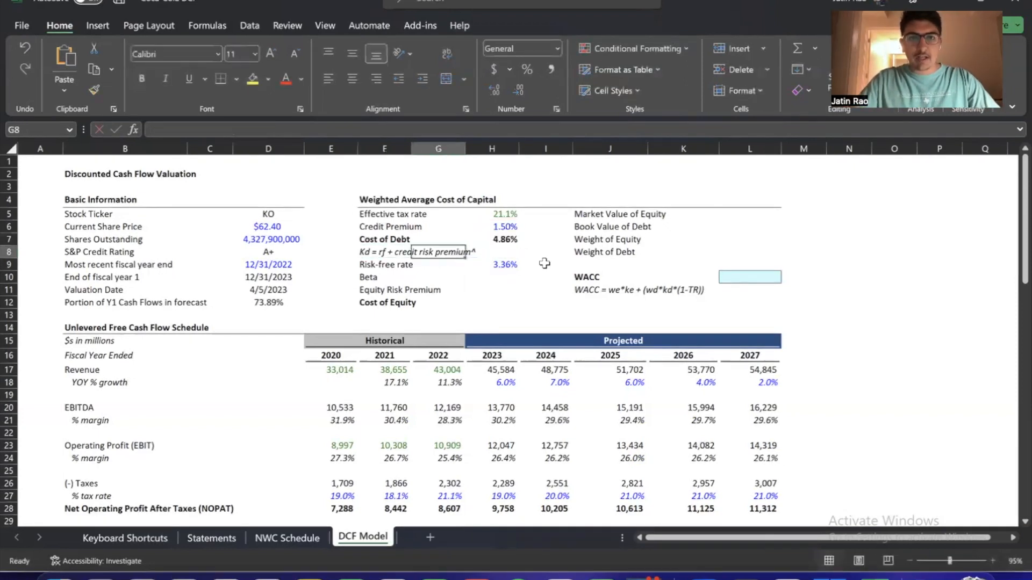
{"action": "key", "text": "Right"}
{"action": "key", "text": "Down"}
{"action": "key", "text": "Down"}
{"action": "key", "text": "Down"}
{"action": "key", "text": "Down"}
{"action": "key", "text": "Down"}
{"action": "key", "text": "Left"}
{"action": "key", "text": "Left"}
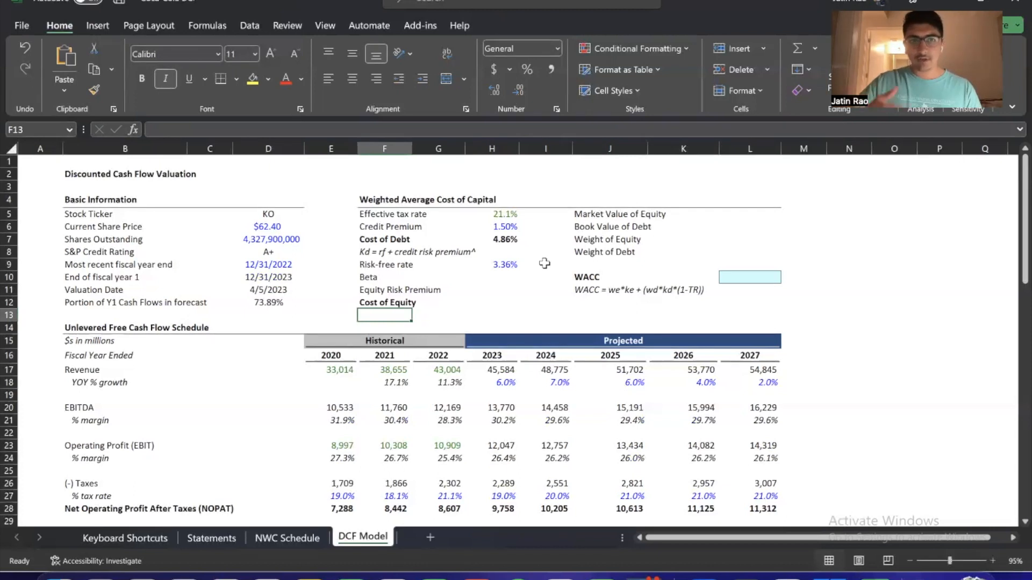
{"action": "left_click", "coordinate": [503, 228]}
{"action": "left_click", "coordinate": [511, 242]}
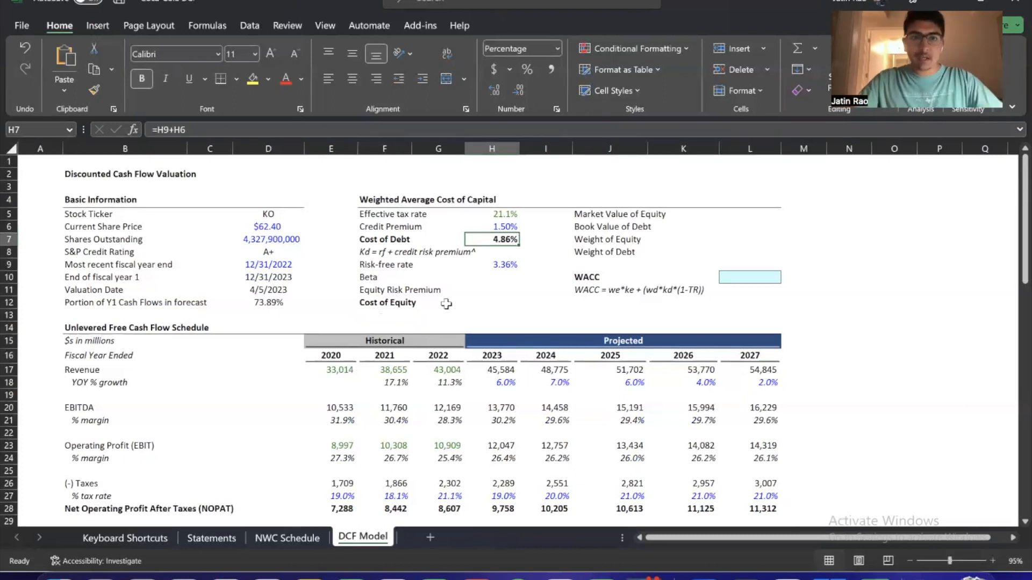
Enter the formula note "Ke = rf + risk premium" in F13, directly below the Cost of Equity label
{"action": "left_click", "coordinate": [384, 315]}
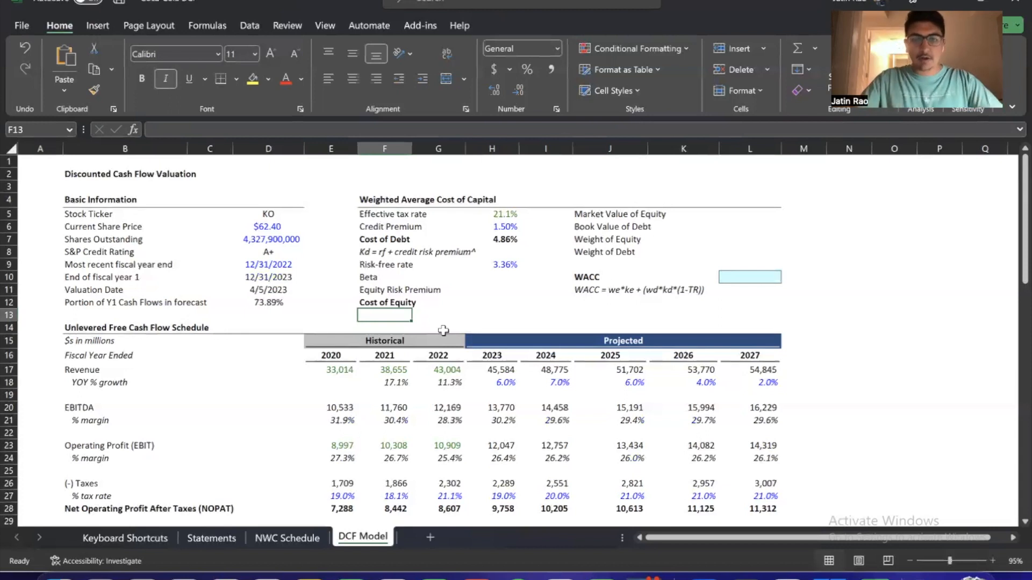
{"action": "type", "text": "Ke ="}
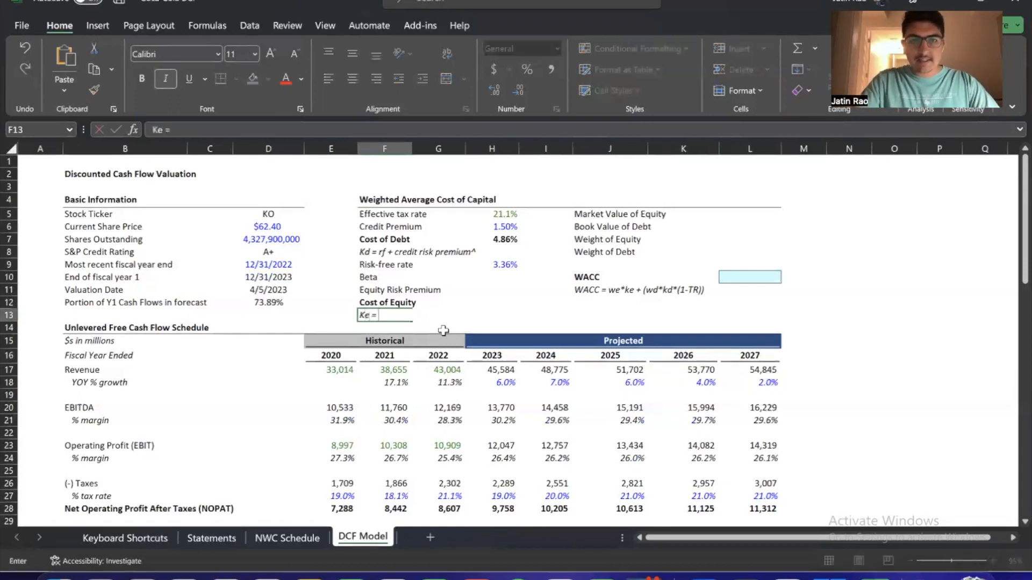
{"action": "type", "text": " rf +"}
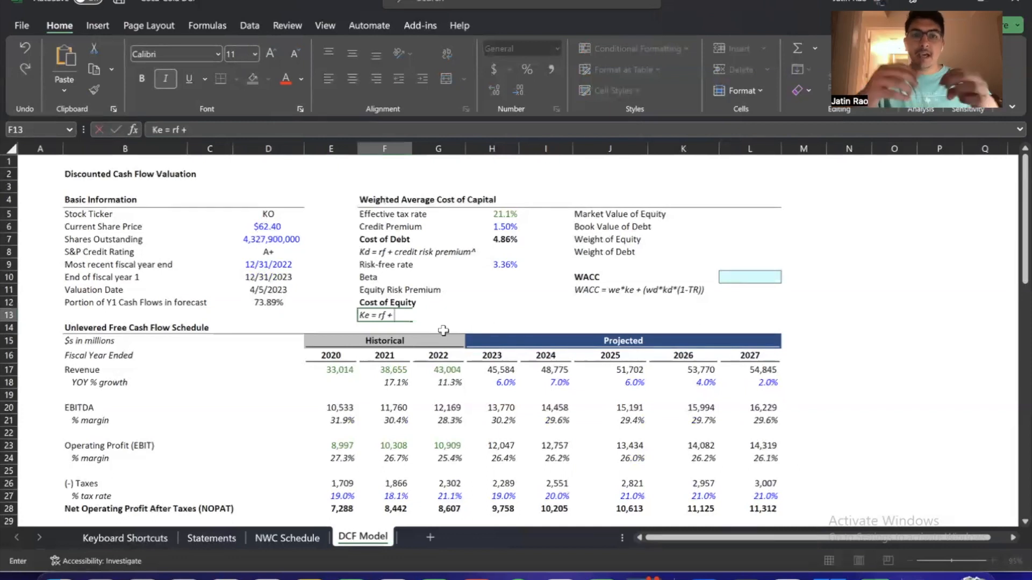
{"action": "type", "text": " risk pre"}
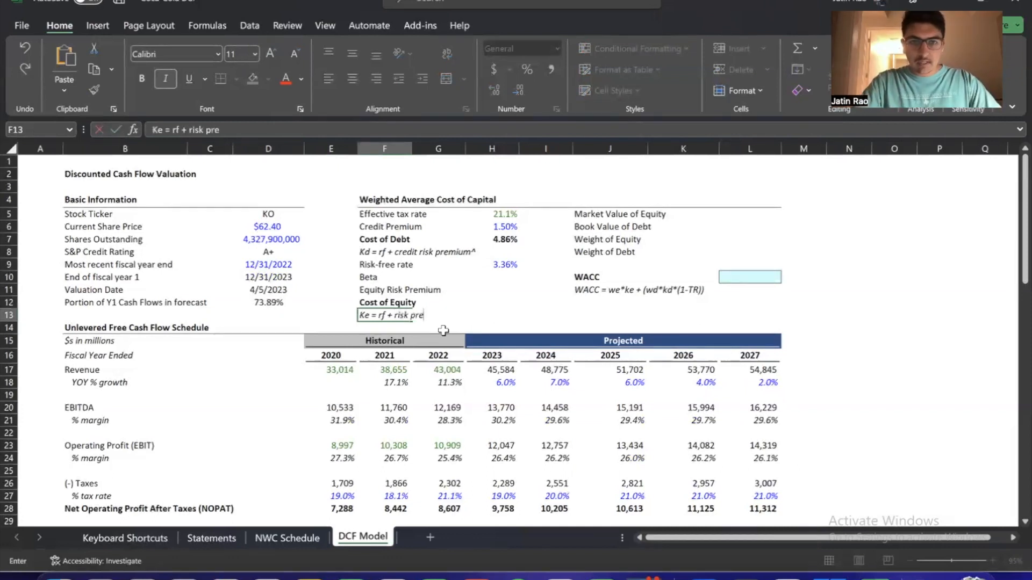
{"action": "type", "text": "mium"}
{"action": "key", "text": "Return"}
Compare the Kd note in F8 with the cost of equity rows below it, and dismiss the Windows Security notification
{"action": "key", "text": "Up"}
{"action": "key", "text": "Up"}
{"action": "key", "text": "Up"}
{"action": "key", "text": "Up"}
{"action": "key", "text": "Up"}
{"action": "key", "text": "Up"}
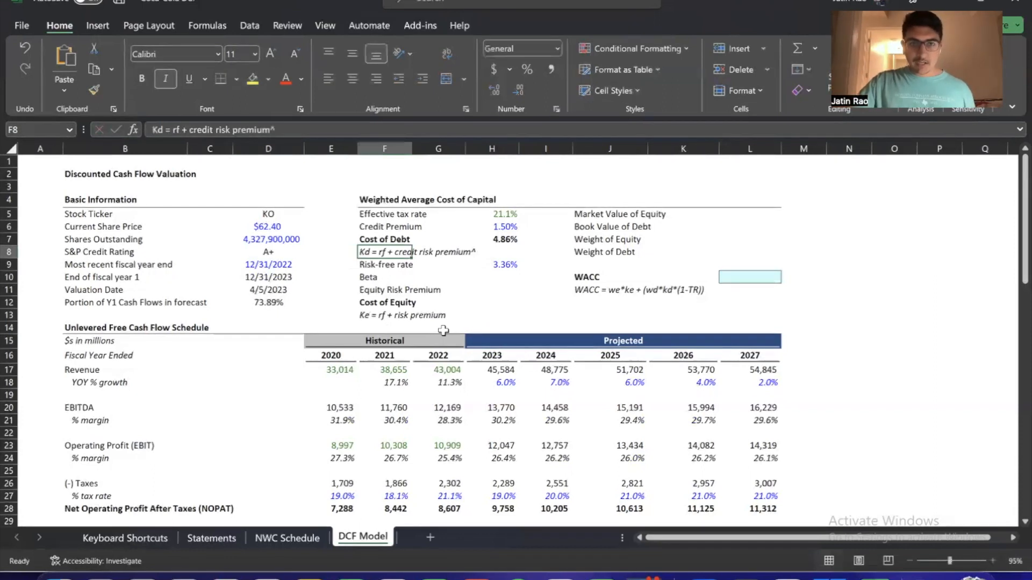
{"action": "key", "text": "Down"}
{"action": "key", "text": "Down"}
{"action": "key", "text": "Down"}
{"action": "key", "text": "Down"}
{"action": "key", "text": "Down"}
{"action": "key", "text": "Up"}
{"action": "key", "text": "Up"}
{"action": "key", "text": "Up"}
{"action": "key", "text": "Up"}
{"action": "key", "text": "Up"}
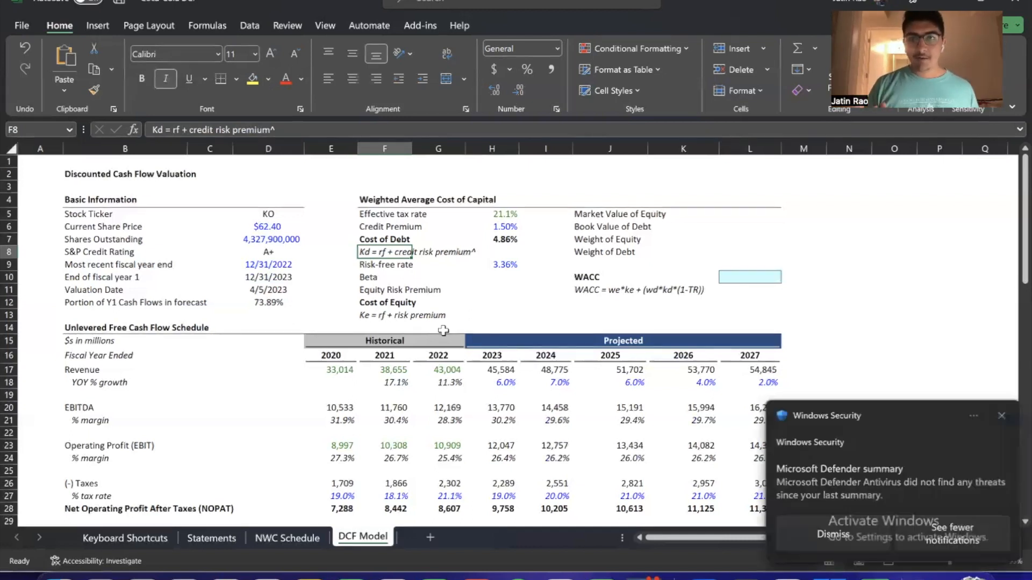
{"action": "left_click", "coordinate": [1000, 416]}
Extend the Ke note in F13 with the CAPM expression so it reads "Ke = rf + risk premium = rf + B*(rm - rf)"
{"action": "left_click", "coordinate": [517, 319]}
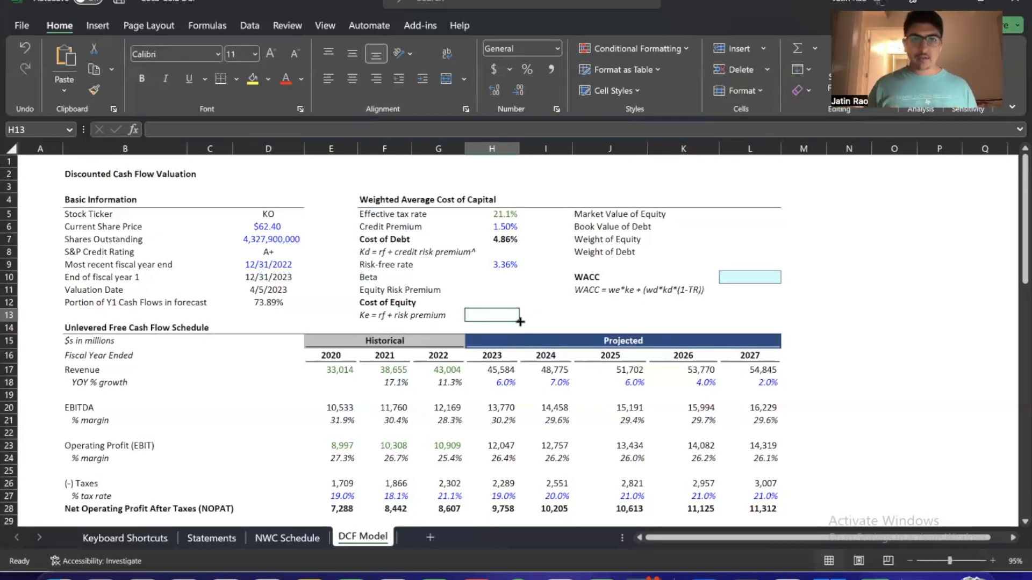
{"action": "key", "text": "Left"}
{"action": "key", "text": "Left"}
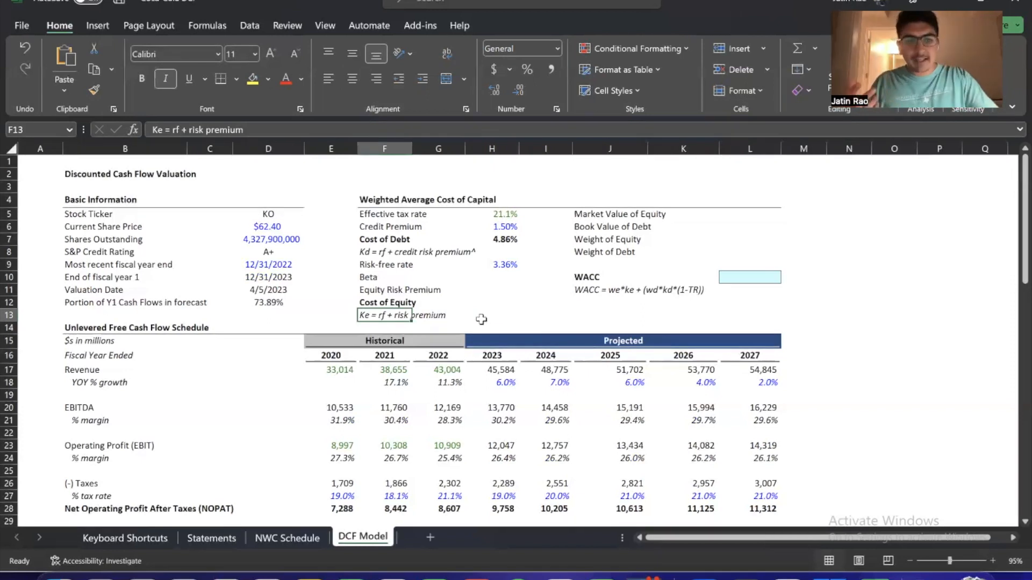
{"action": "key", "text": "F2"}
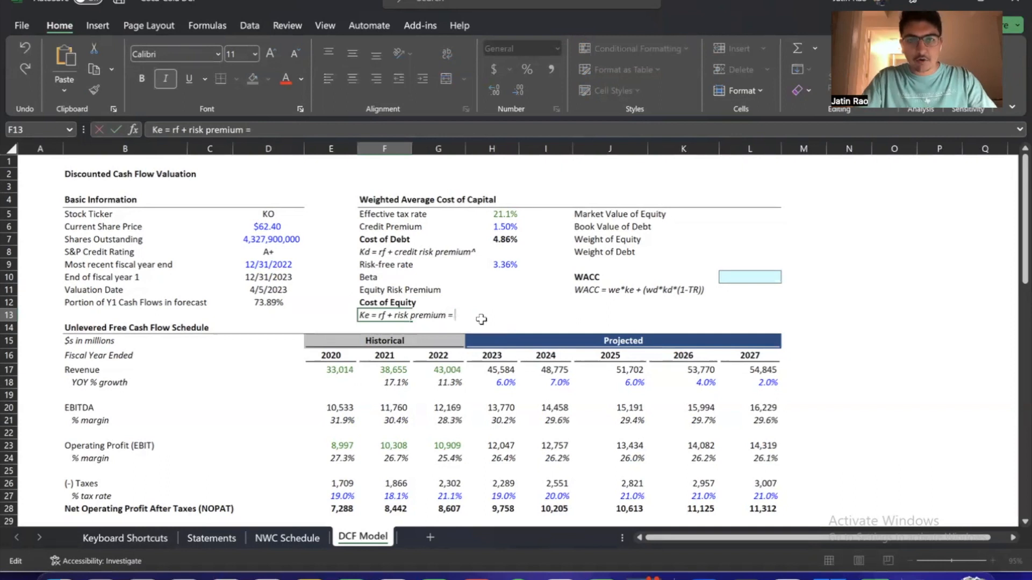
{"action": "type", "text": "f"}
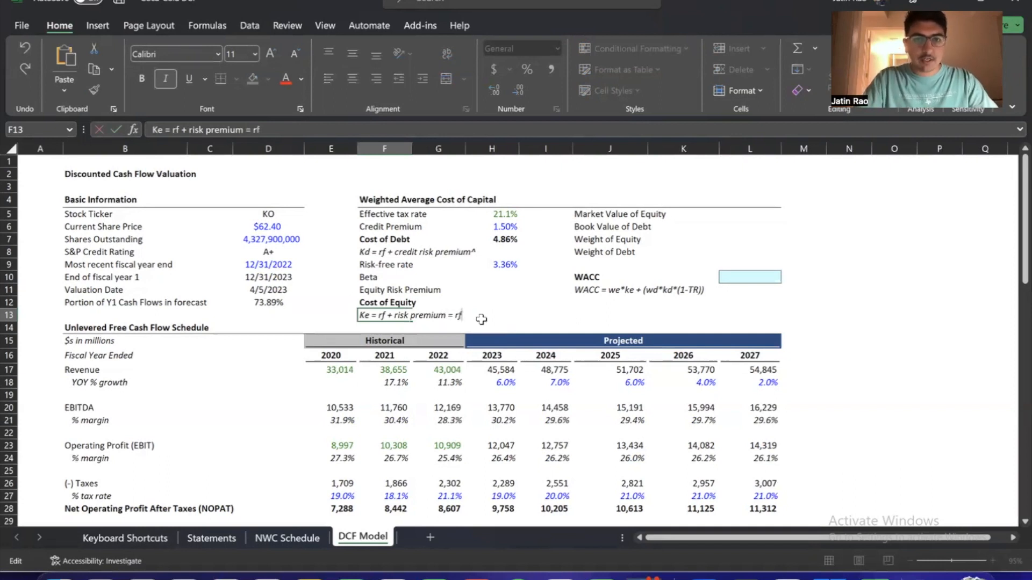
{"action": "type", "text": " + B"}
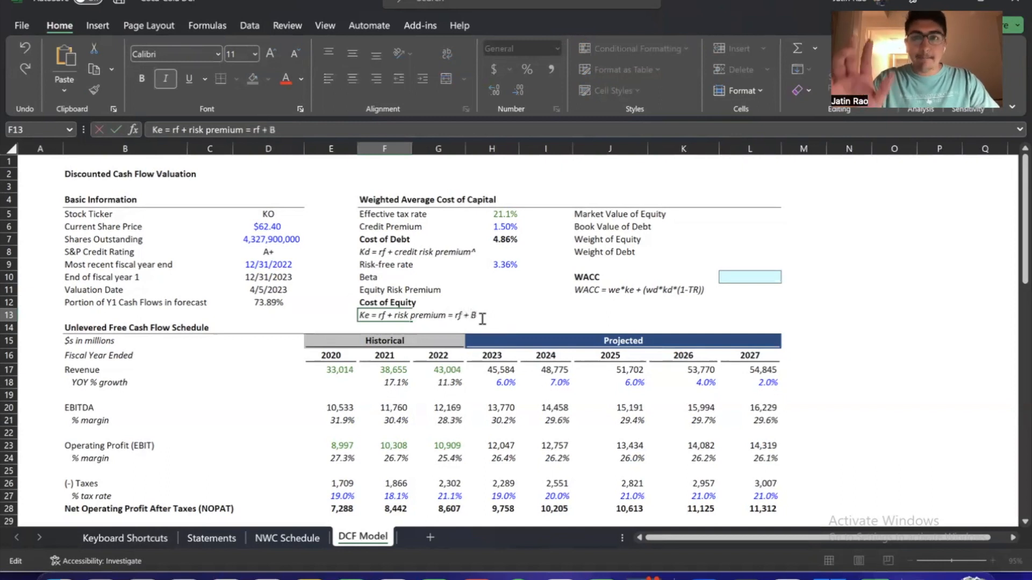
{"action": "type", "text": "*("}
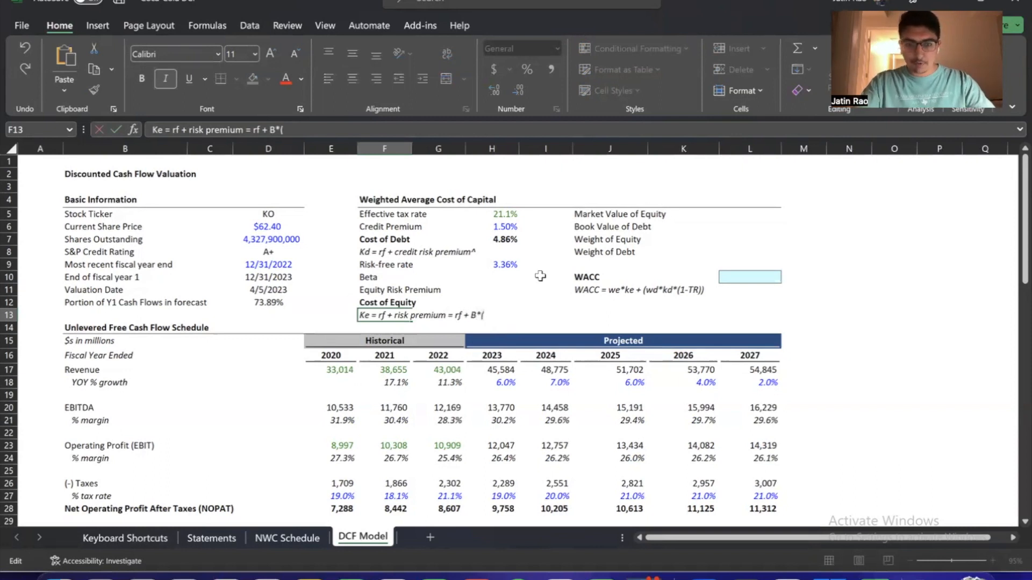
{"action": "type", "text": "Rm"}
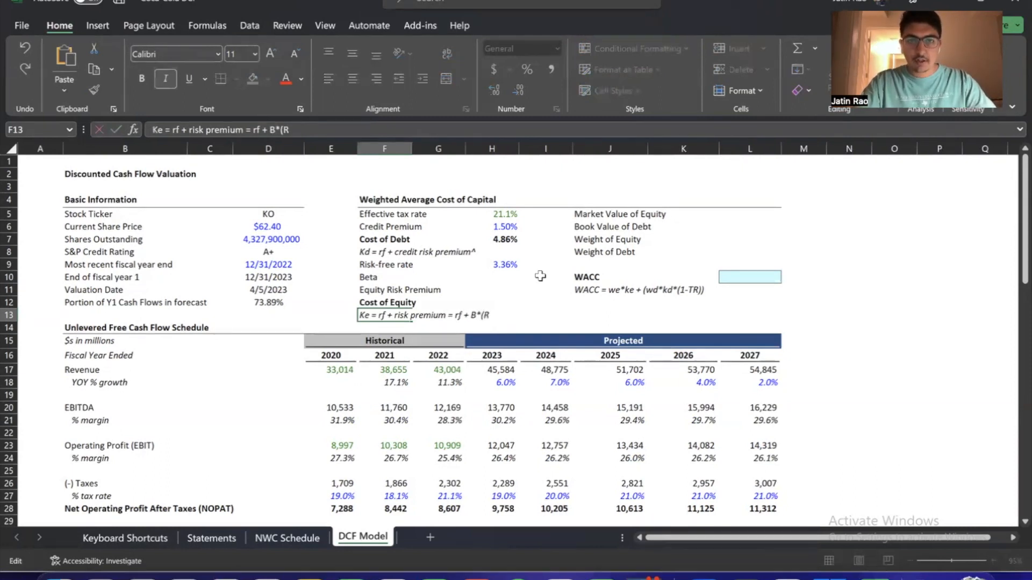
{"action": "key", "text": "BackSpace"}
{"action": "key", "text": "BackSpace"}
{"action": "type", "text": "rm - "}
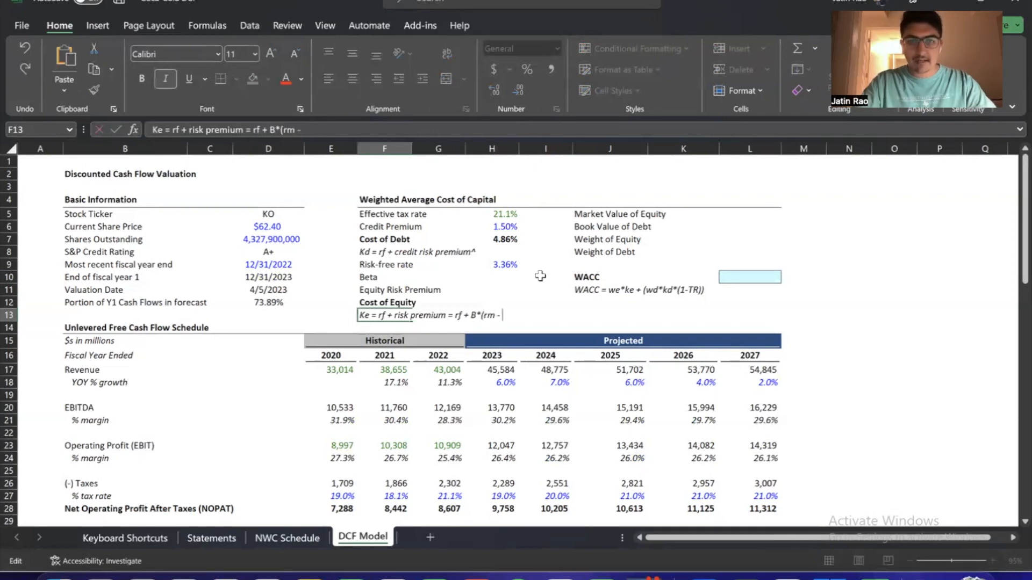
{"action": "type", "text": "rf)"}
{"action": "key", "text": "Return"}
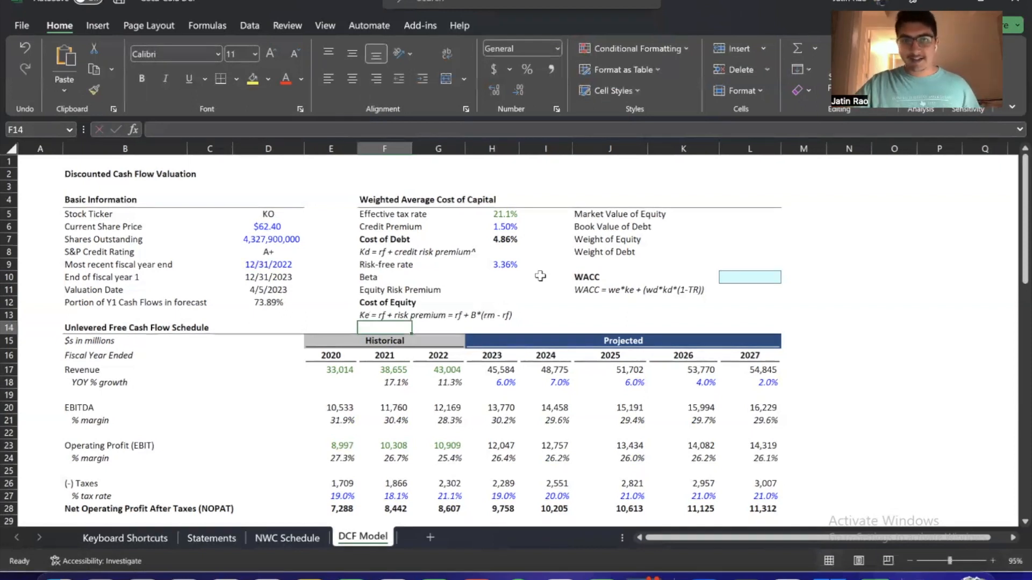
{"action": "key", "text": "Up"}
{"action": "key", "text": "Right"}
{"action": "key", "text": "Right"}
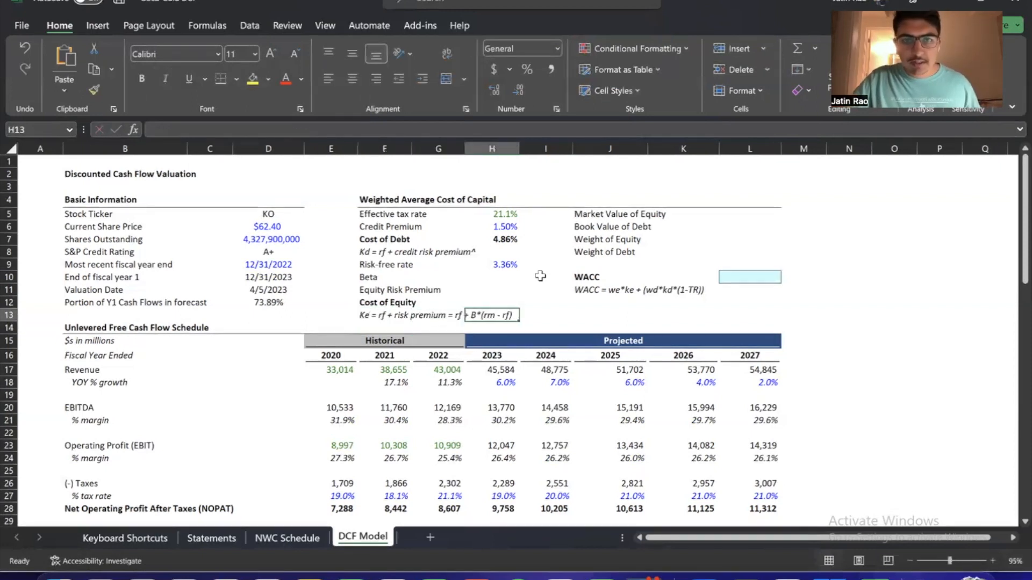
Examine the empty Cost of Equity cell H12 together with the Ke formula note in F13
{"action": "key", "text": "Down"}
{"action": "key", "text": "Right"}
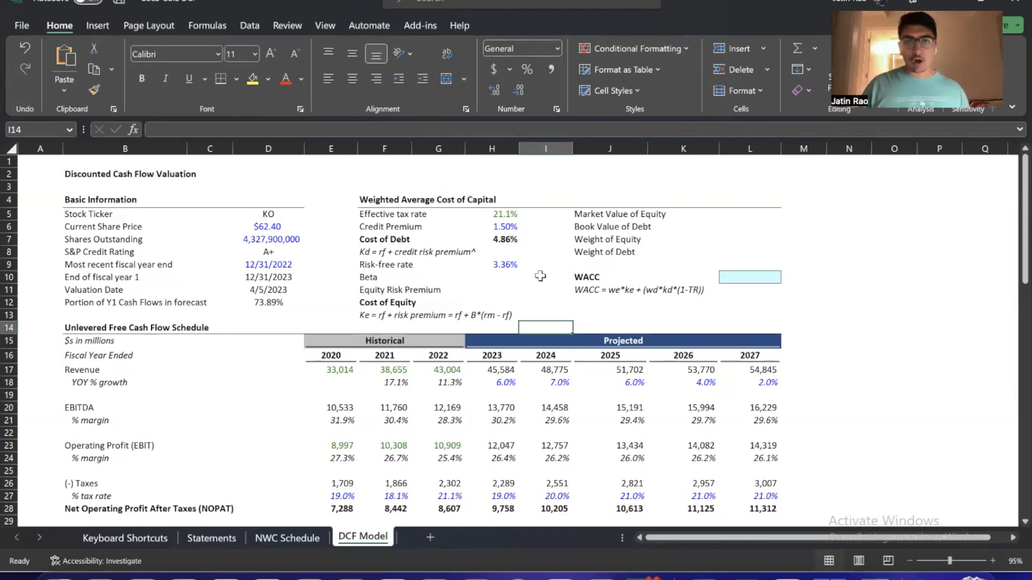
{"action": "left_click", "coordinate": [545, 302]}
{"action": "left_click", "coordinate": [511, 301]}
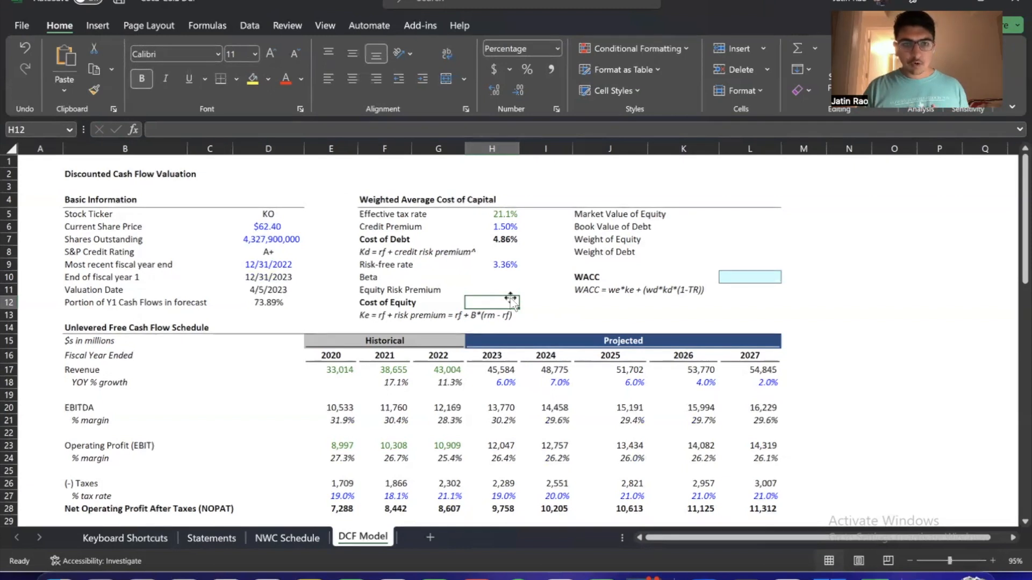
{"action": "left_click", "coordinate": [406, 317]}
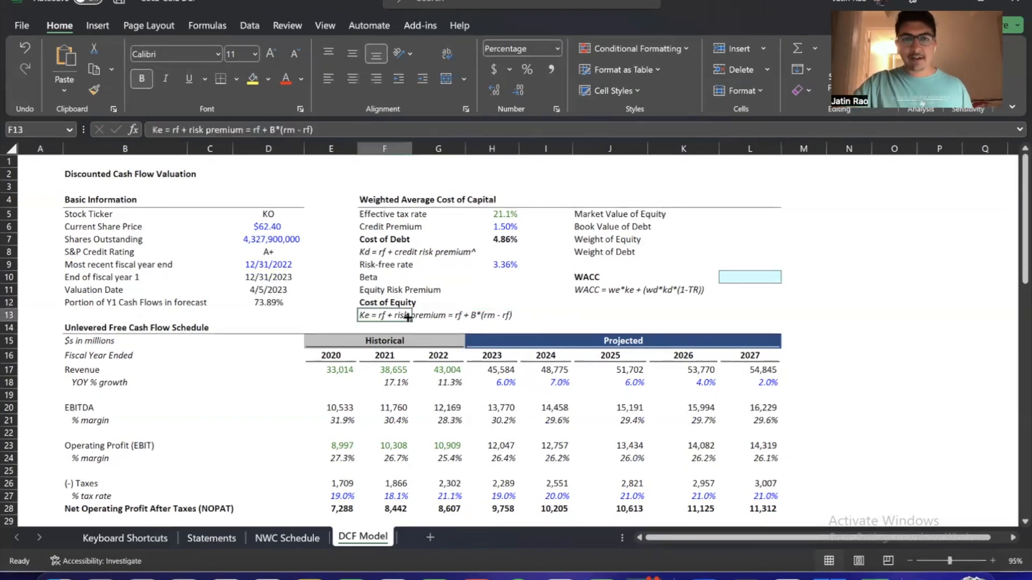
{"action": "left_click", "coordinate": [541, 327]}
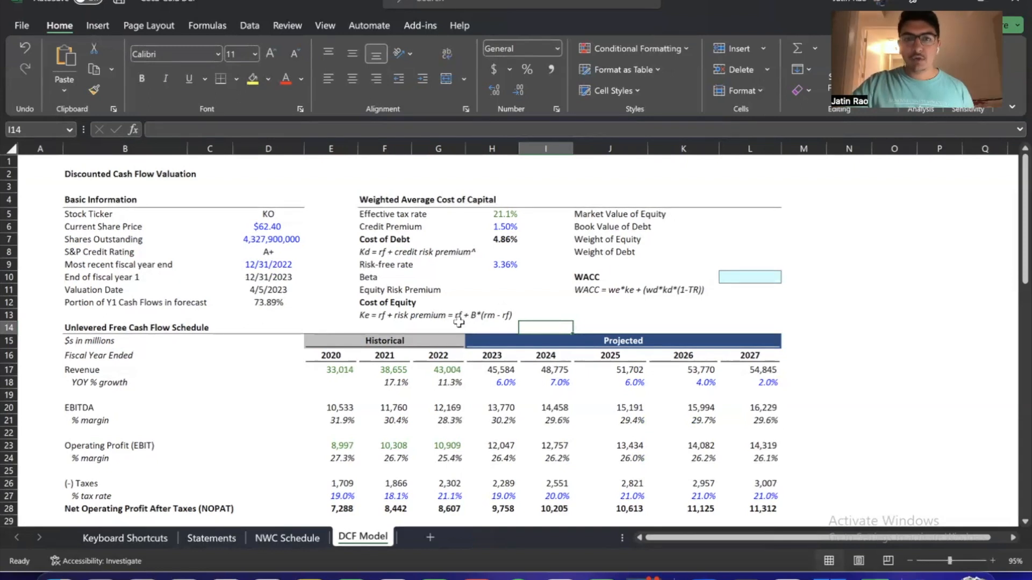
{"action": "left_click", "coordinate": [536, 315]}
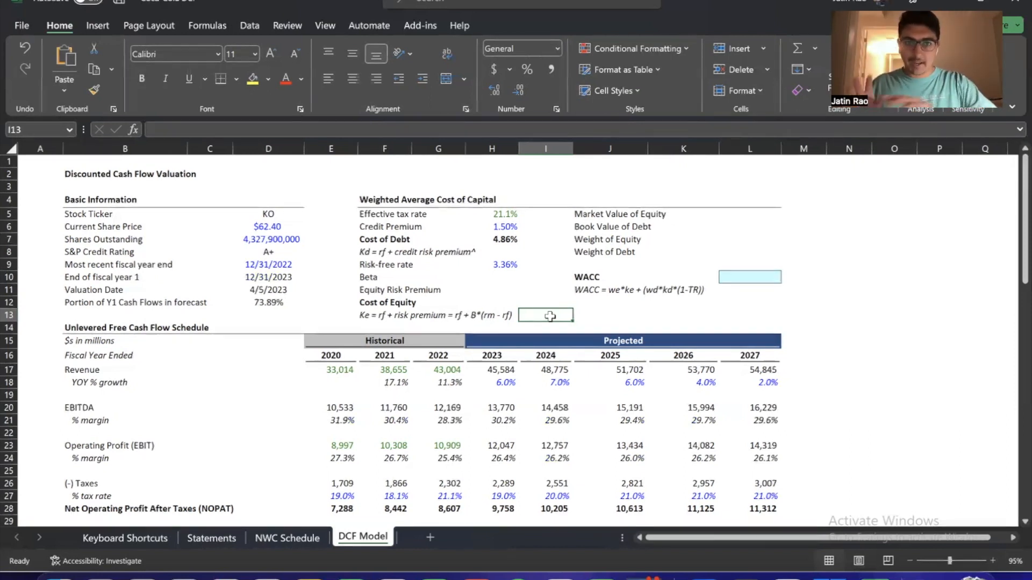
Delete the Kd formula note in F8 below Cost of Debt and select the Equity Risk Premium cell H11
{"action": "key", "text": "Left"}
{"action": "key", "text": "Left"}
{"action": "key", "text": "Up"}
{"action": "key", "text": "Up"}
{"action": "key", "text": "Up"}
{"action": "key", "text": "Left"}
{"action": "key", "text": "Up"}
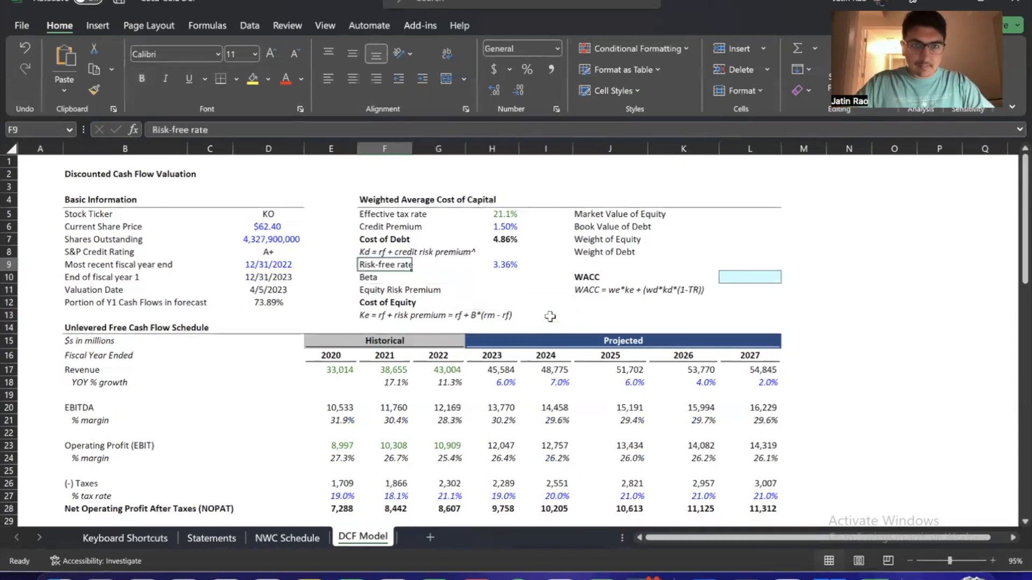
{"action": "key", "text": "Up"}
{"action": "key", "text": "BackSpace"}
{"action": "key", "text": "Return"}
{"action": "key", "text": "Down"}
{"action": "key", "text": "Down"}
{"action": "key", "text": "Right"}
{"action": "key", "text": "Right"}
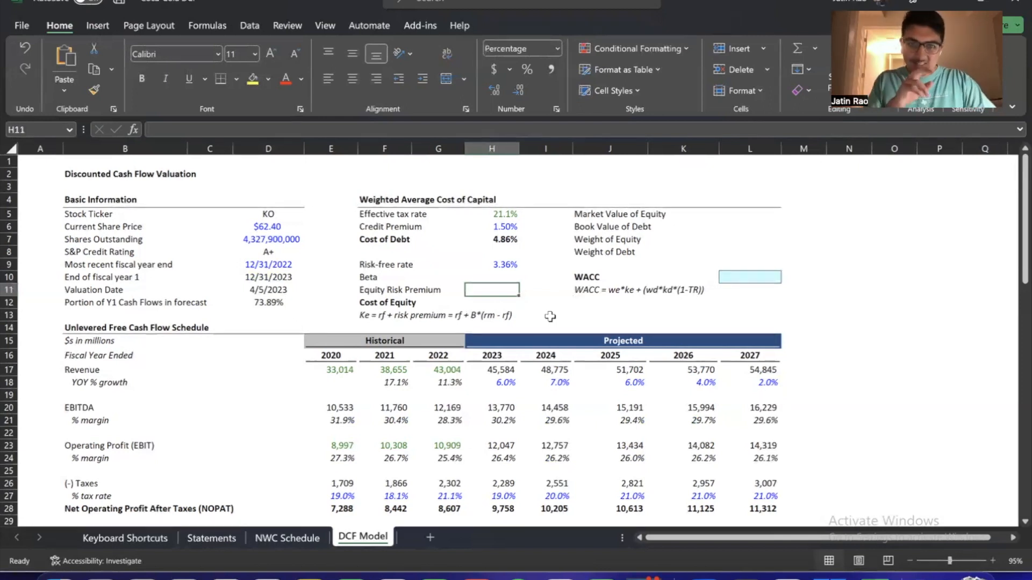
Switch to the browser, search the web for "aswath damodaran" in a new tab and open his NYU Stern home page
{"action": "key", "text": "alt+Tab"}
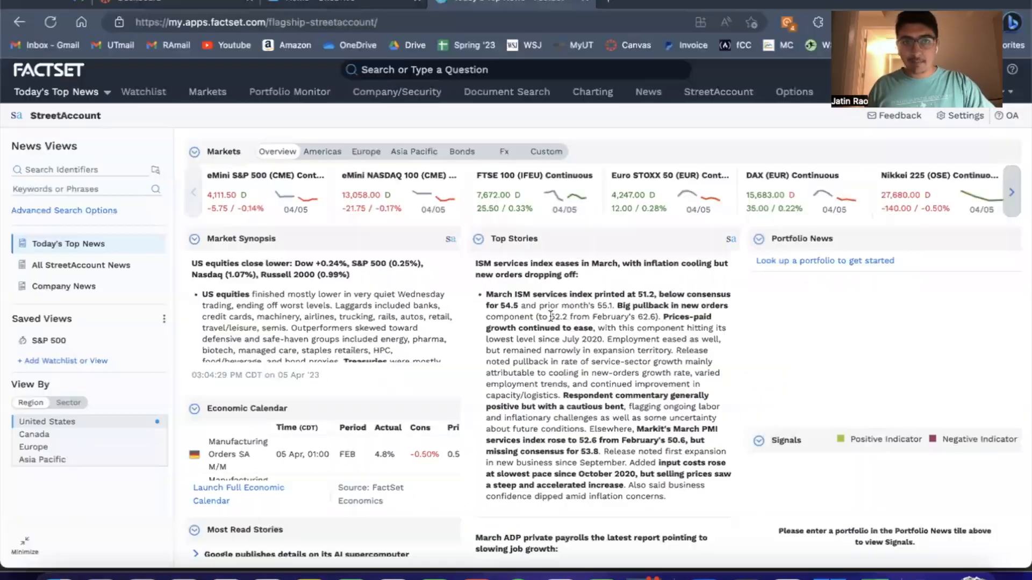
{"action": "key", "text": "ctrl+t"}
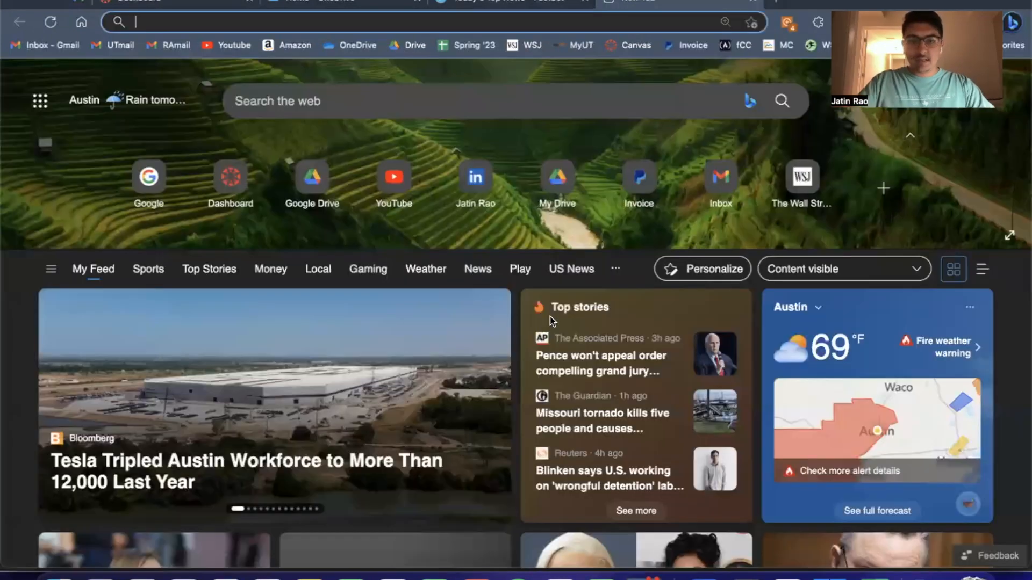
{"action": "type", "text": "aswath"}
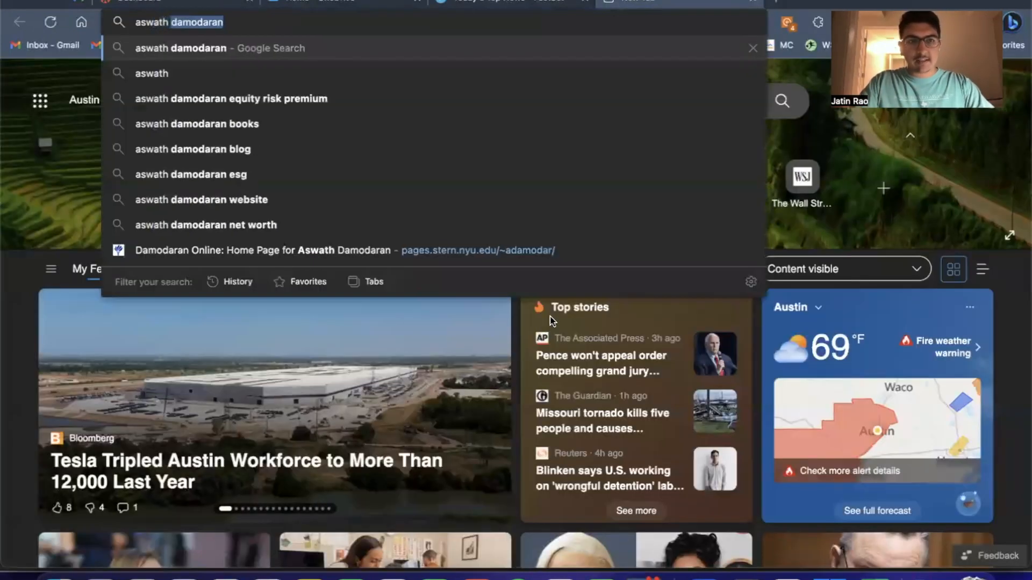
{"action": "key", "text": "Return"}
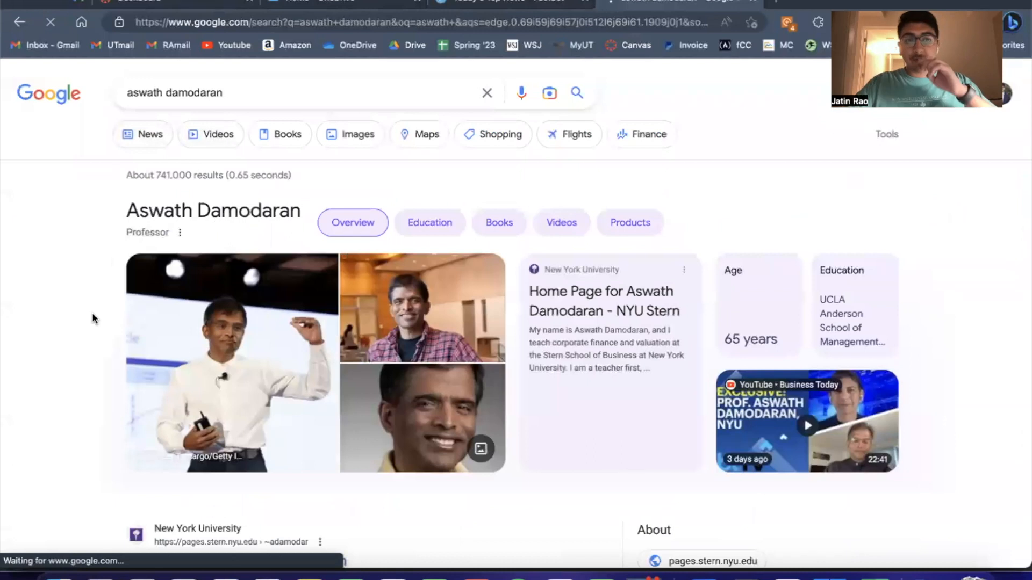
{"action": "scroll", "coordinate": [92, 312], "scroll_direction": "down", "scroll_amount": 1}
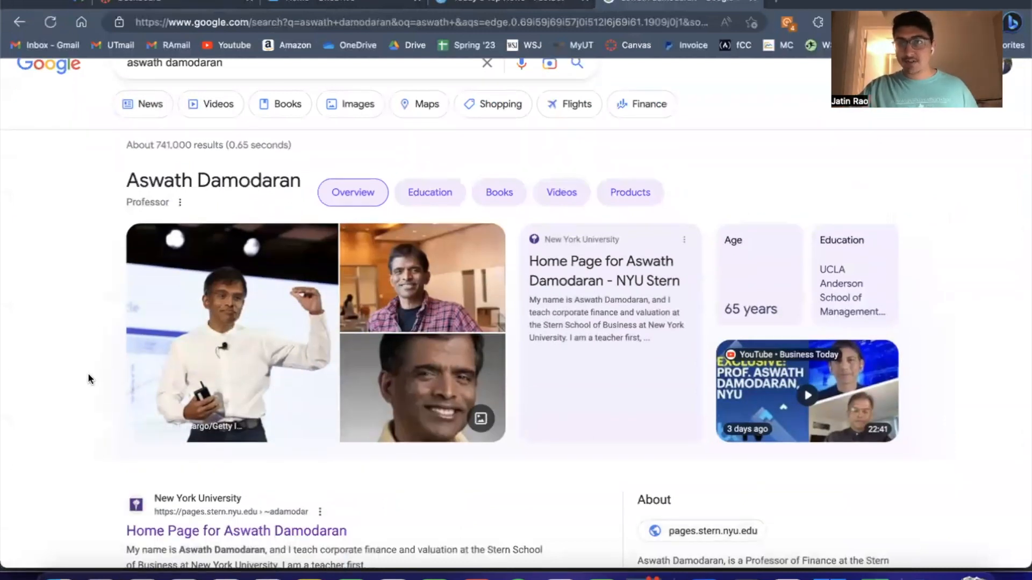
{"action": "scroll", "coordinate": [89, 377], "scroll_direction": "down", "scroll_amount": 5}
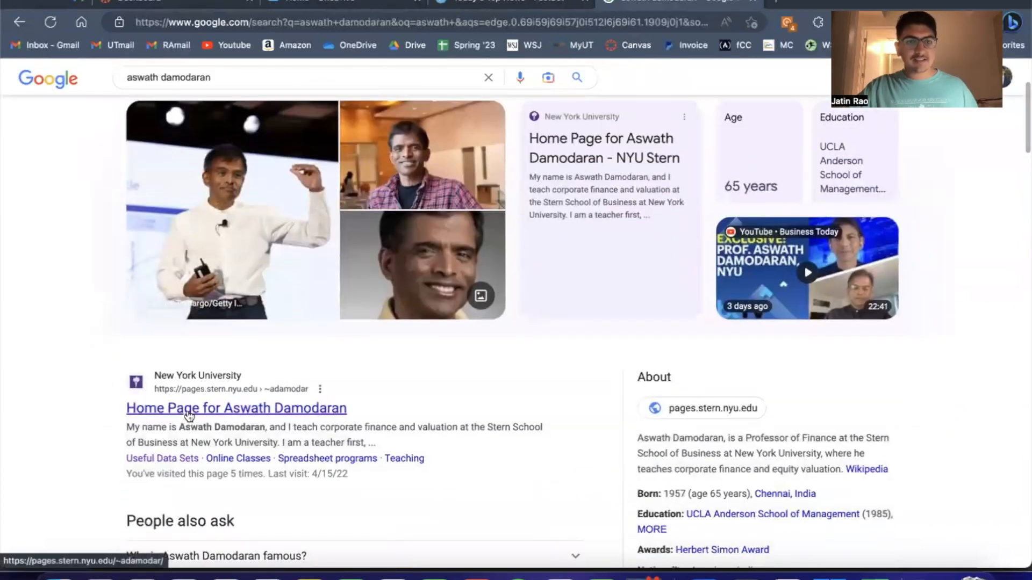
{"action": "left_click", "coordinate": [188, 412]}
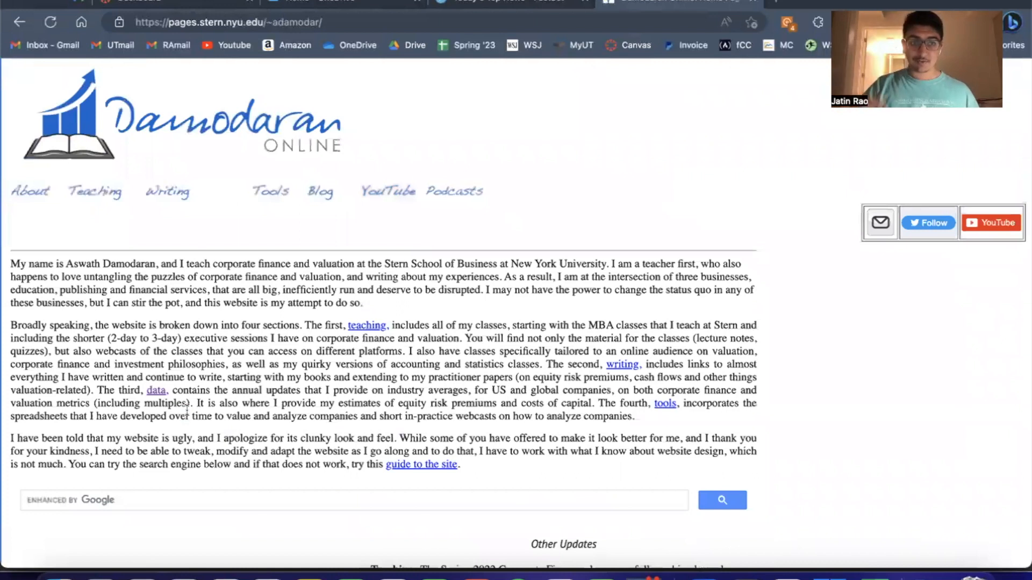
Find the implied equity risk premium for April 1, 2023 (trailing 12 month, with adjusted payout) on the Damodaran home page
{"action": "scroll", "coordinate": [187, 411], "scroll_direction": "down", "scroll_amount": 4}
{"action": "scroll", "coordinate": [224, 386], "scroll_direction": "up", "scroll_amount": 4}
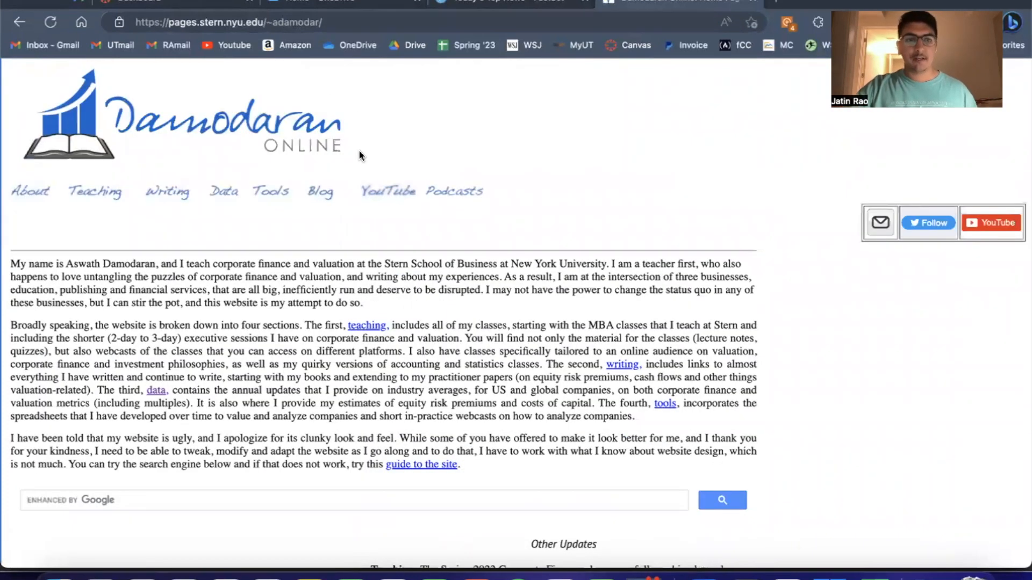
{"action": "scroll", "coordinate": [359, 151], "scroll_direction": "down", "scroll_amount": 4}
{"action": "scroll", "coordinate": [70, 175], "scroll_direction": "down", "scroll_amount": 4}
{"action": "left_click_drag", "start_coordinate": [5, 209], "coordinate": [147, 210]}
{"action": "left_click", "coordinate": [148, 210]}
{"action": "left_click_drag", "start_coordinate": [52, 208], "coordinate": [71, 208]}
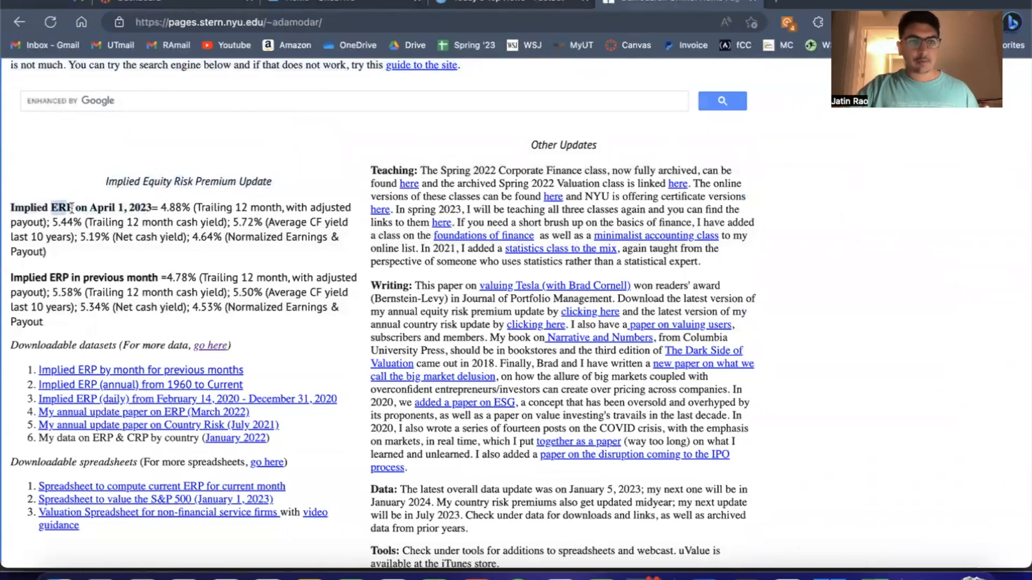
{"action": "left_click", "coordinate": [73, 208]}
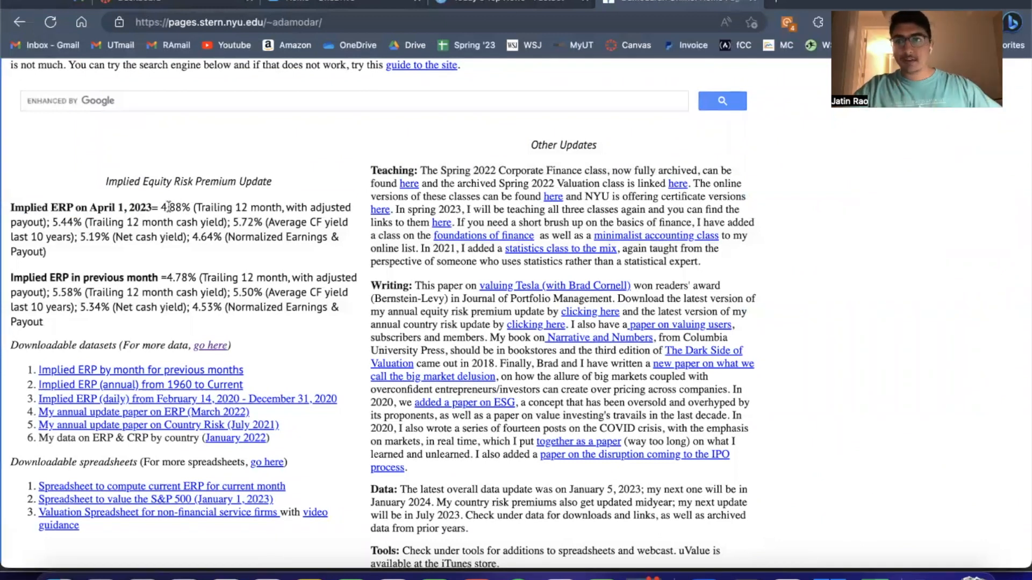
{"action": "left_click_drag", "start_coordinate": [183, 206], "coordinate": [164, 206]}
{"action": "left_click", "coordinate": [201, 204]}
Return to the Excel DCF model and enter 4.88% as the Equity Risk Premium in H11
{"action": "key", "text": "super+Tab"}
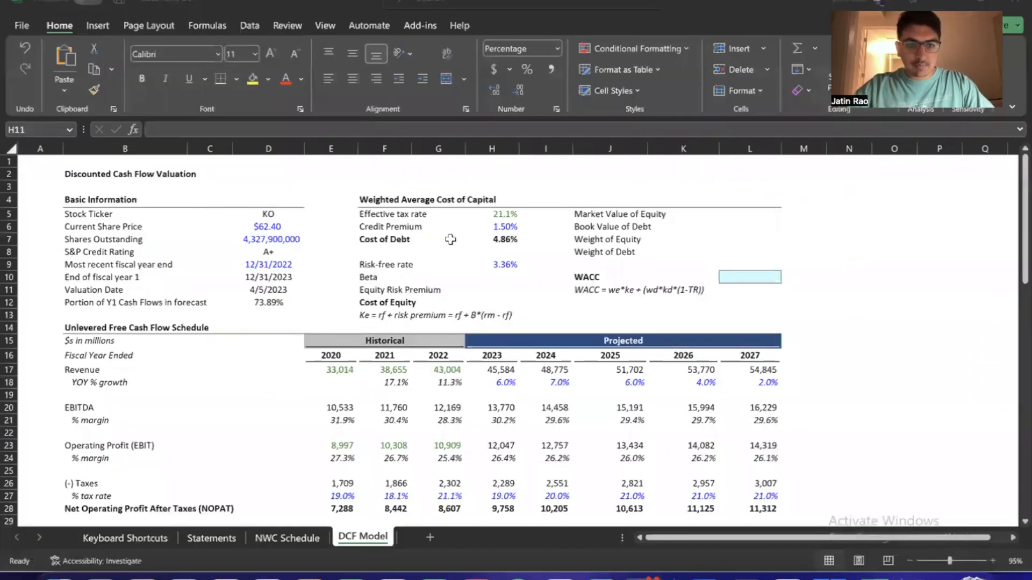
{"action": "type", "text": "4.8"}
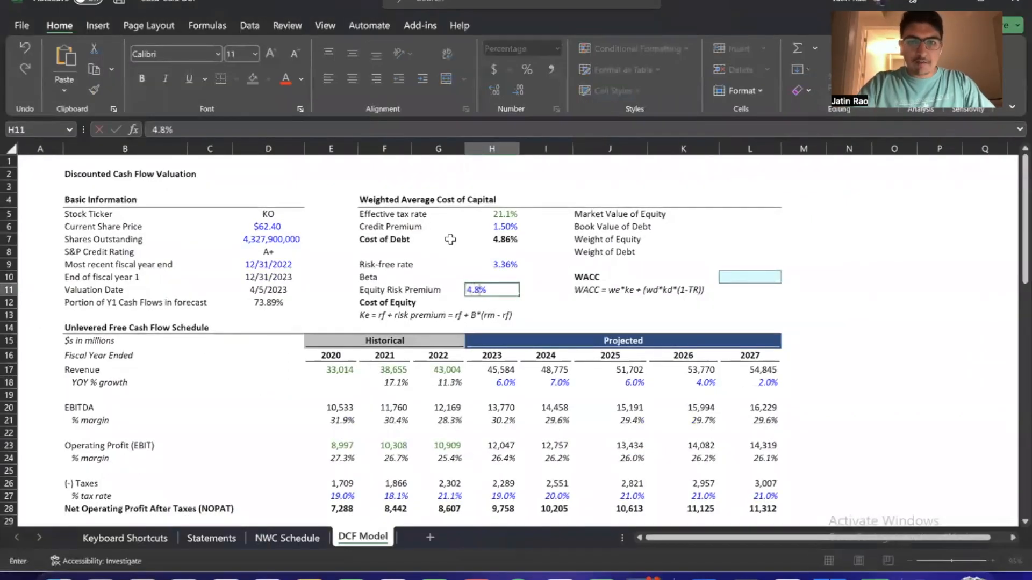
{"action": "type", "text": "8"}
{"action": "key", "text": "Return"}
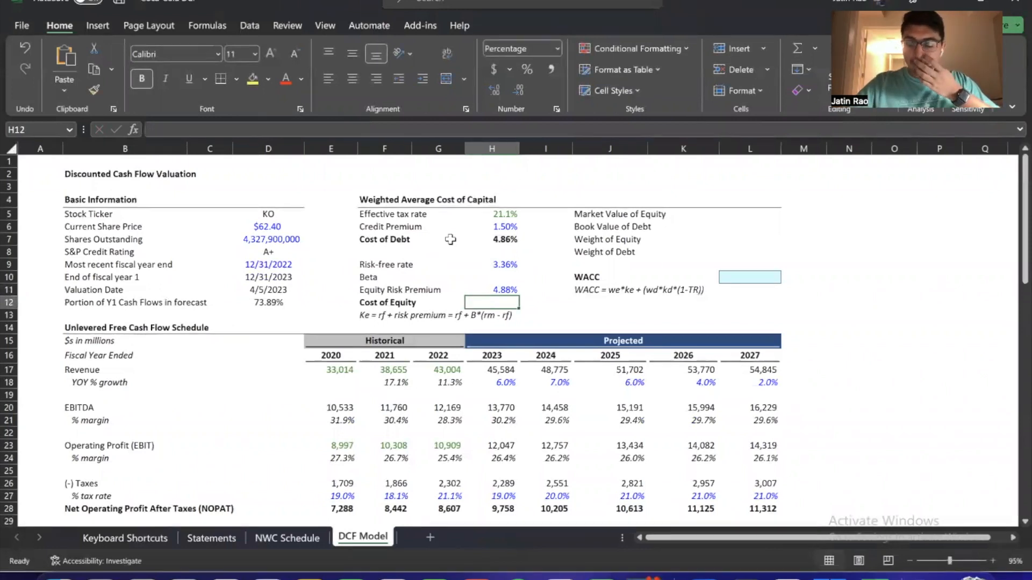
Enter =H9+H11 as the Cost of Equity in H12 and format it with two decimal places
{"action": "type", "text": "="}
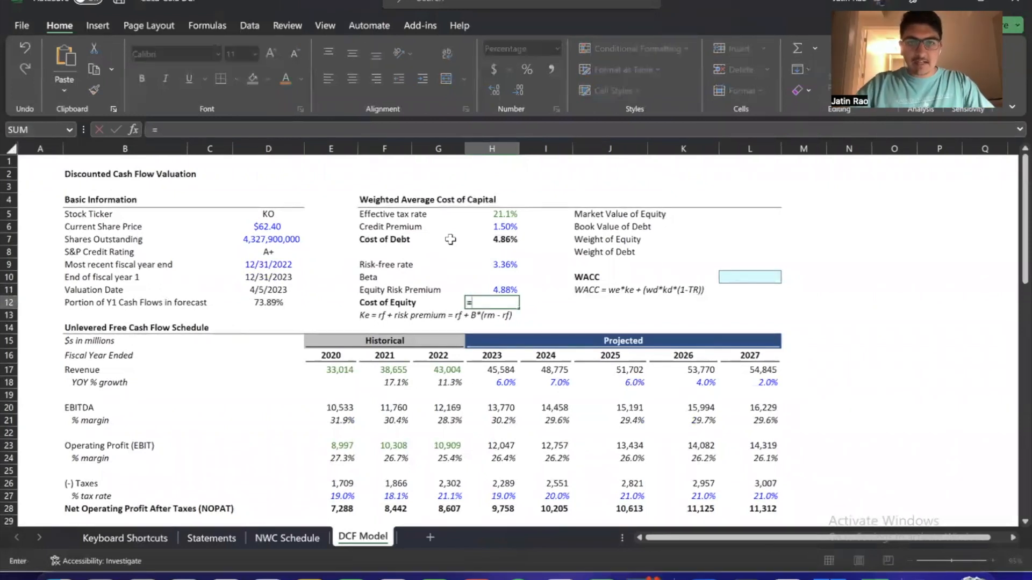
{"action": "key", "text": "Up"}
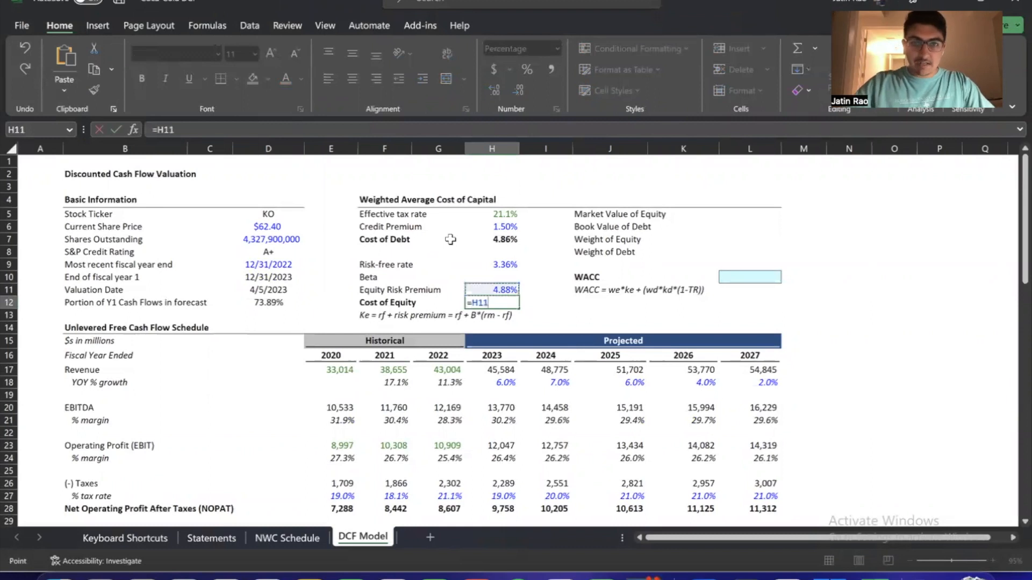
{"action": "key", "text": "Up"}
{"action": "key", "text": "Up"}
{"action": "type", "text": "+"}
{"action": "key", "text": "Up"}
{"action": "key", "text": "Return"}
{"action": "key", "text": "Up"}
{"action": "key", "text": "alt+h"}
{"action": "key", "text": "0"}
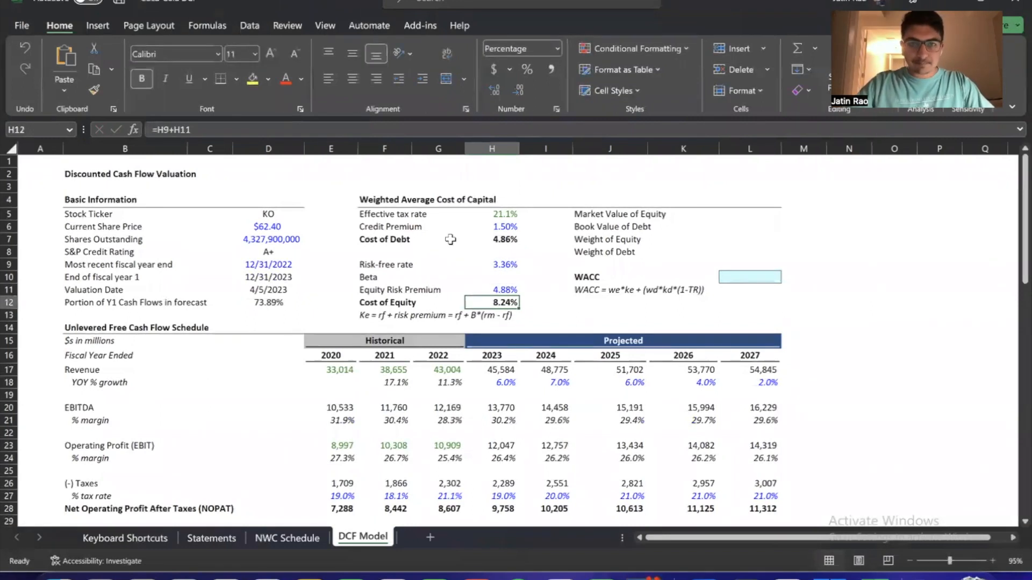
Select the Beta cell H10, switch to the browser and open Coca-Cola's KO quote on Yahoo Finance in a new tab
{"action": "key", "text": "Up"}
{"action": "key", "text": "Up"}
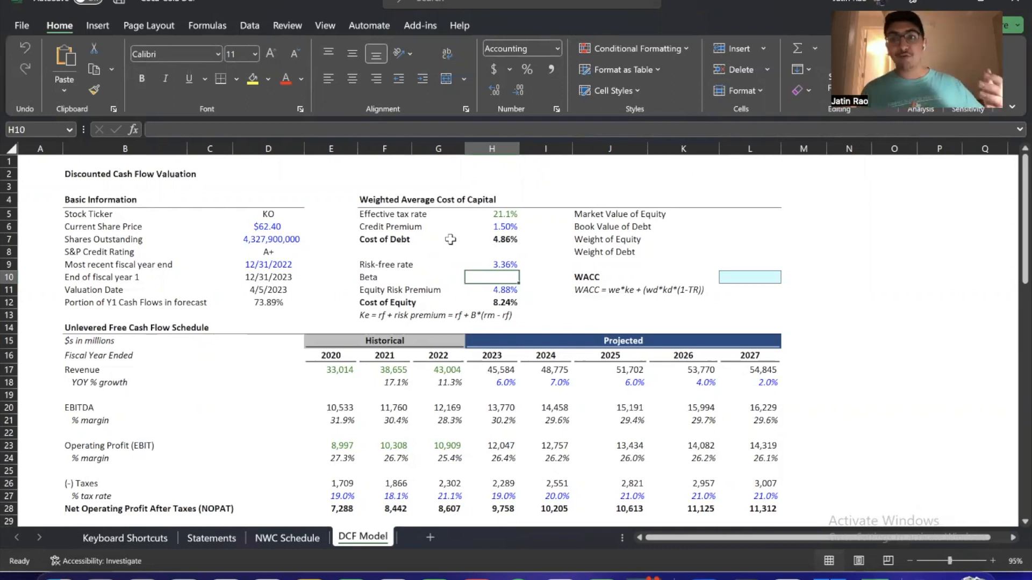
{"action": "key", "text": "super+Tab"}
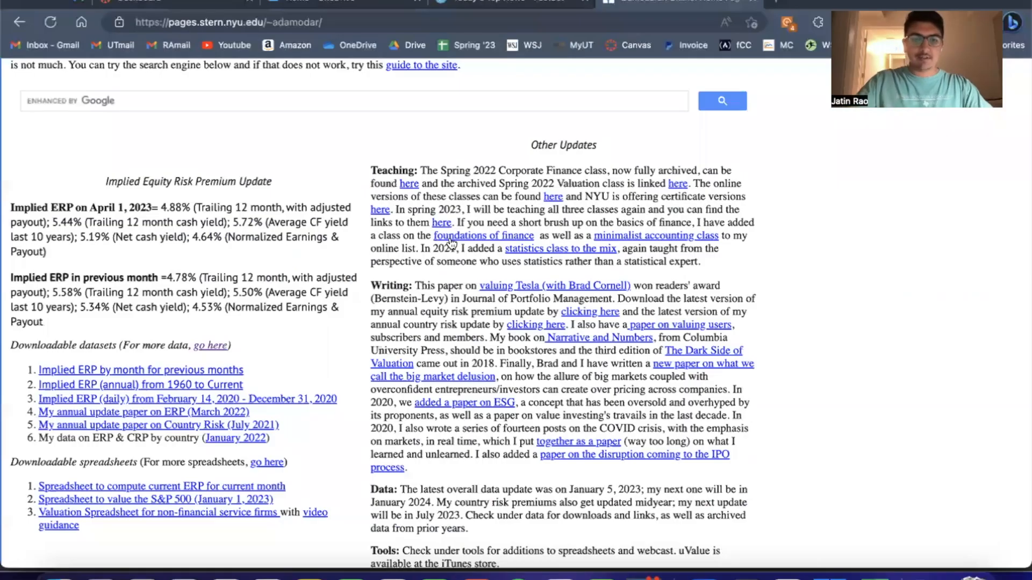
{"action": "key", "text": "ctrl+t"}
{"action": "type", "text": "yahoo"}
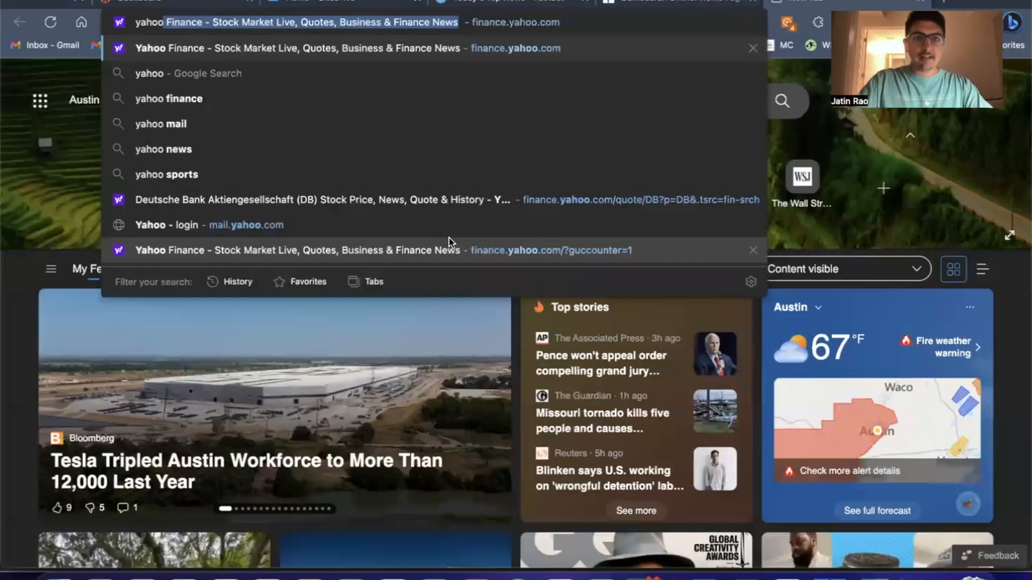
{"action": "key", "text": "Return"}
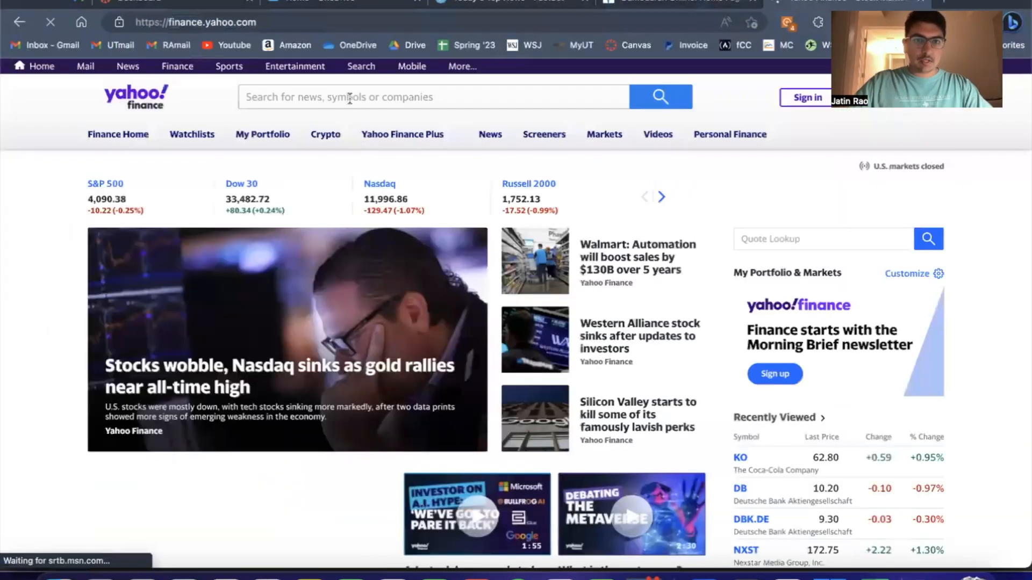
{"action": "left_click", "coordinate": [352, 102]}
{"action": "type", "text": "ko"}
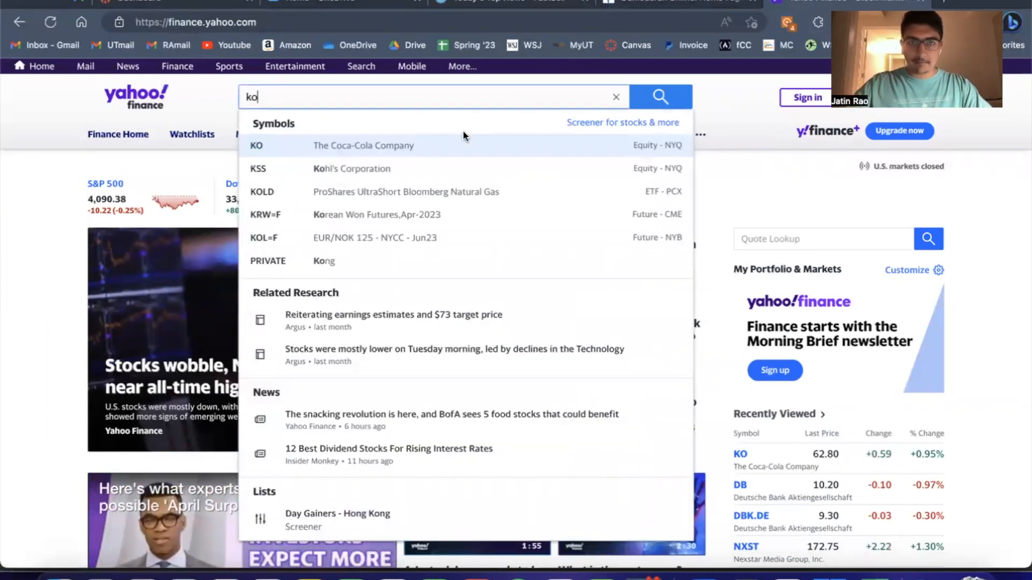
{"action": "left_click", "coordinate": [424, 145]}
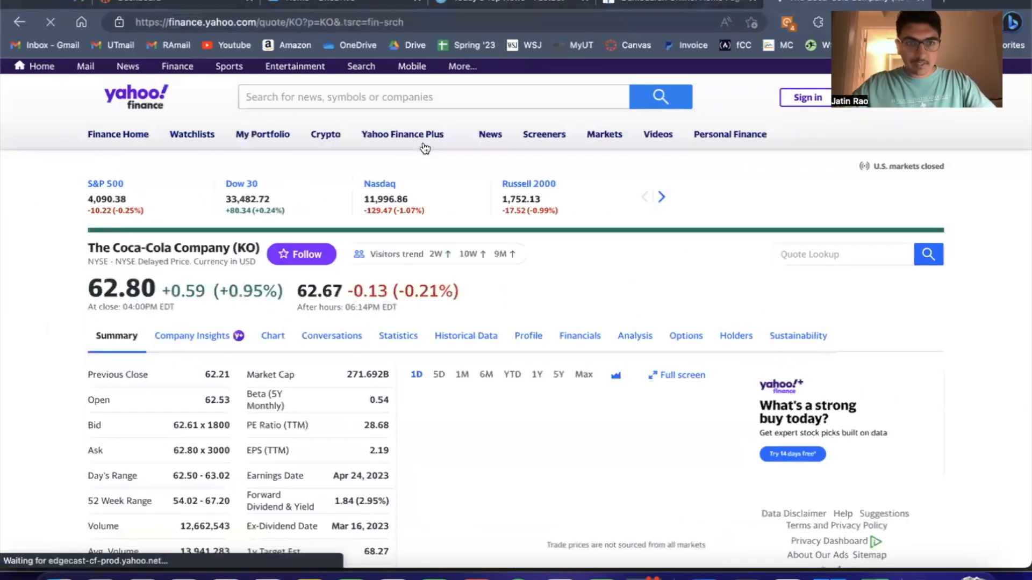
Look up the Beta (5Y Monthly) figure in the KO quote summary
{"action": "scroll", "coordinate": [304, 298], "scroll_direction": "down", "scroll_amount": 2}
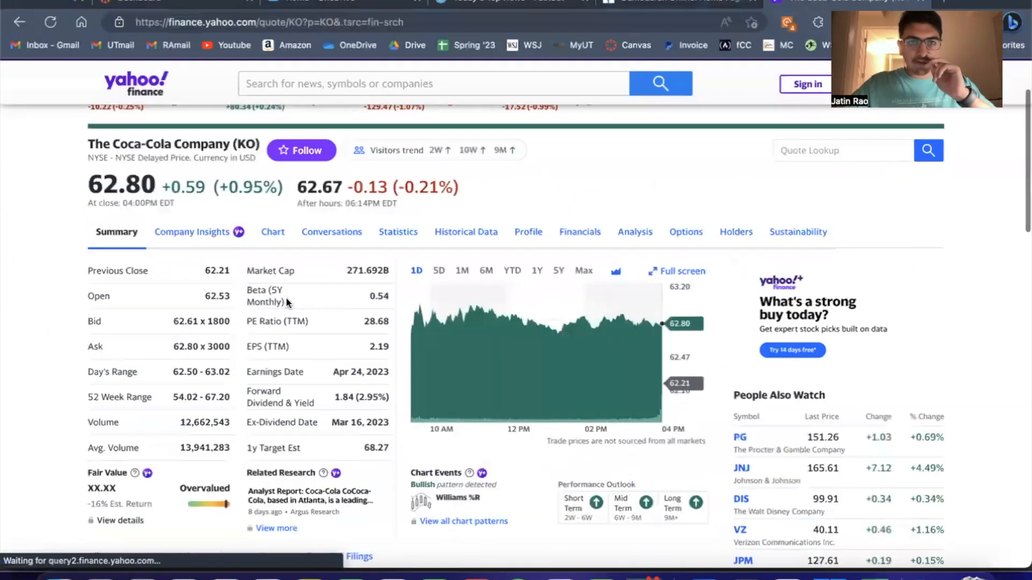
{"action": "left_click_drag", "start_coordinate": [286, 300], "coordinate": [245, 291]}
{"action": "left_click", "coordinate": [266, 292]}
{"action": "left_click_drag", "start_coordinate": [371, 296], "coordinate": [389, 294]}
{"action": "left_click", "coordinate": [365, 296]}
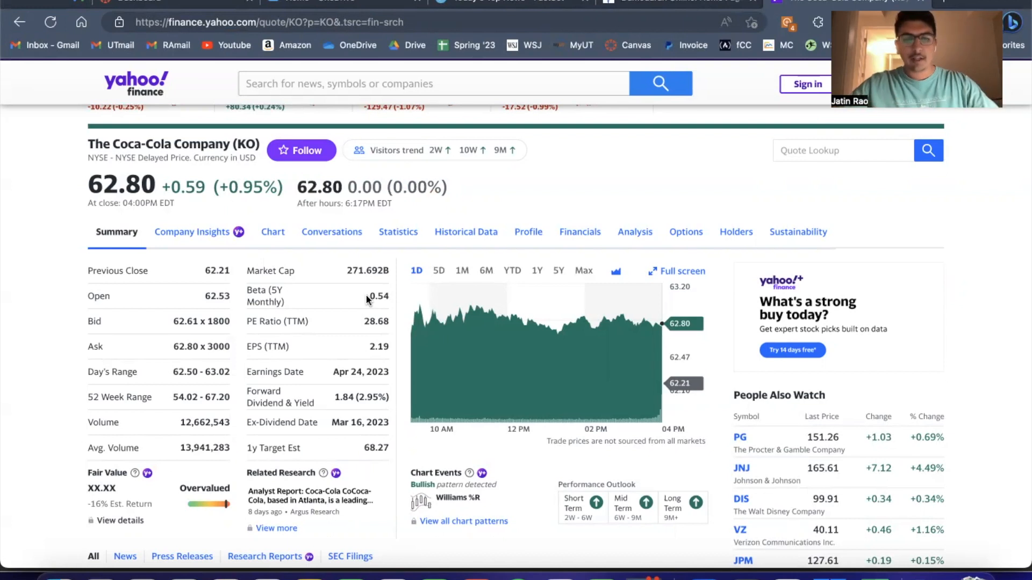
Return to the Excel DCF model and enter 0.54 as the Beta in H10
{"action": "key", "text": "alt+Tab"}
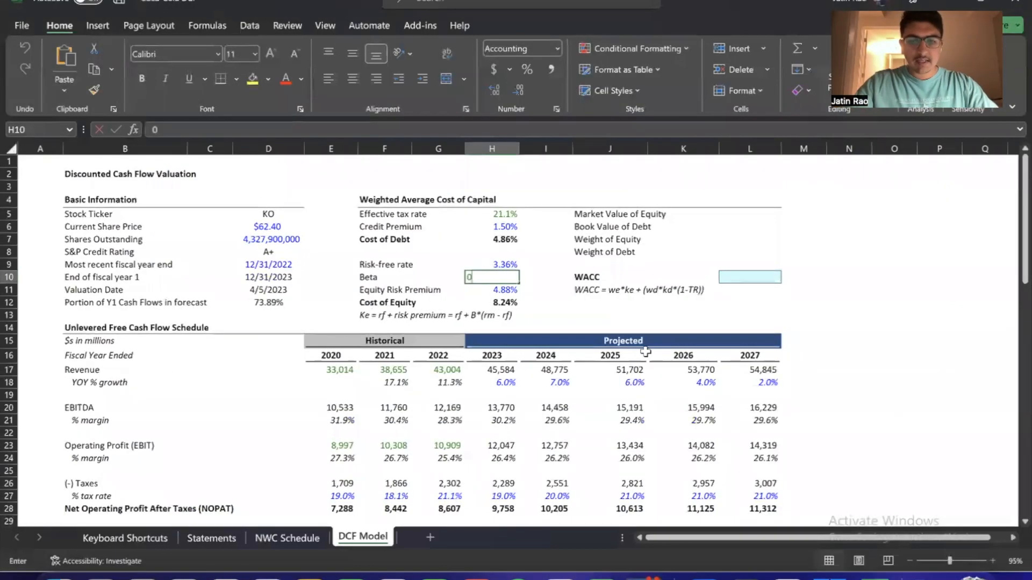
{"action": "type", "text": "0.54"}
{"action": "key", "text": "Return"}
{"action": "key", "text": "Up"}
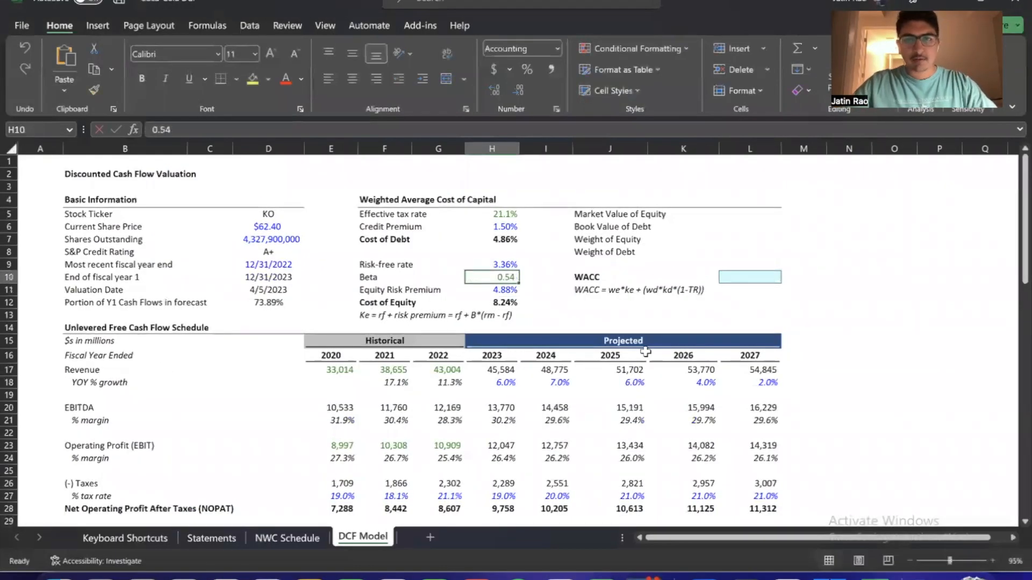
Replace the Cost of Equity formula in H12 with =H9+(H11*H10) so the equity risk premium is multiplied by beta
{"action": "key", "text": "Down"}
{"action": "key", "text": "Down"}
{"action": "key", "text": "F2"}
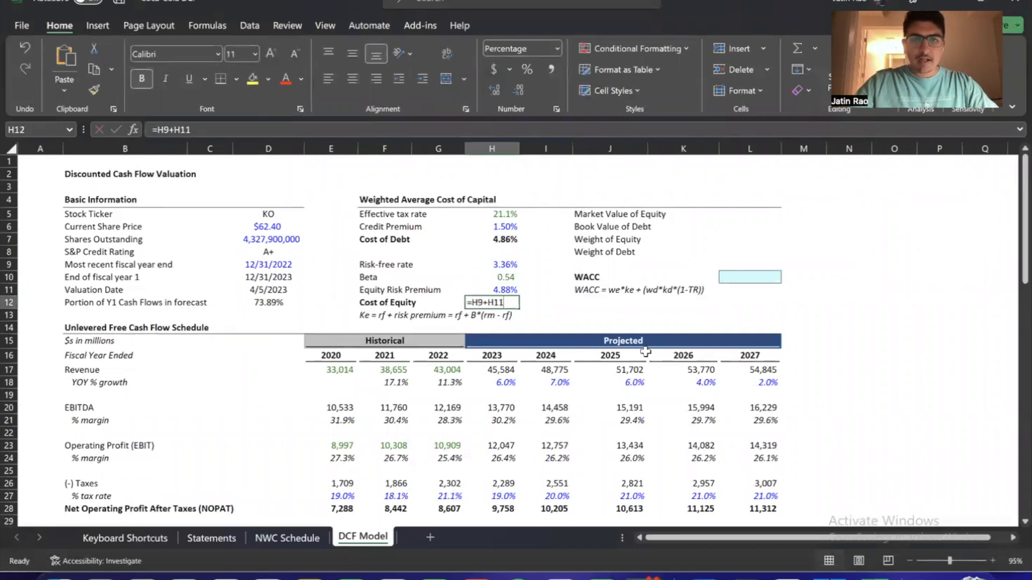
{"action": "key", "text": "Escape"}
{"action": "type", "text": "="}
{"action": "key", "text": "Up"}
{"action": "key", "text": "Up"}
{"action": "key", "text": "Up"}
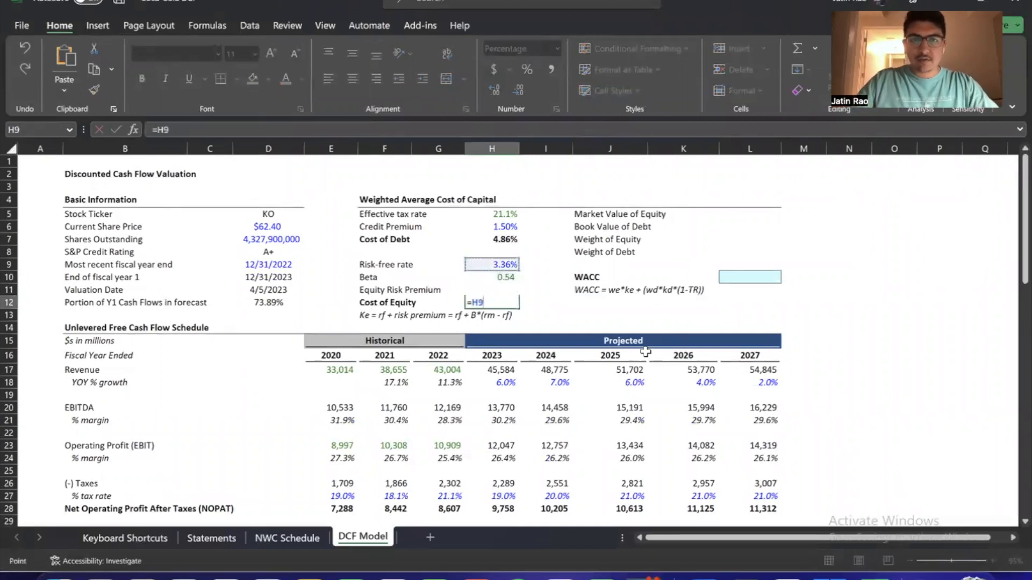
{"action": "type", "text": "+("}
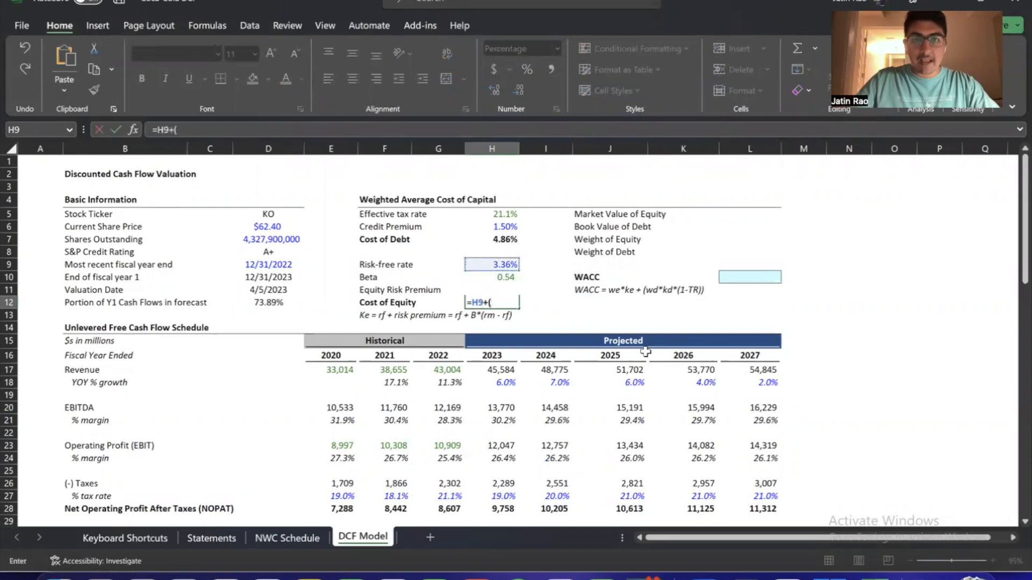
{"action": "key", "text": "Up"}
{"action": "type", "text": "*"}
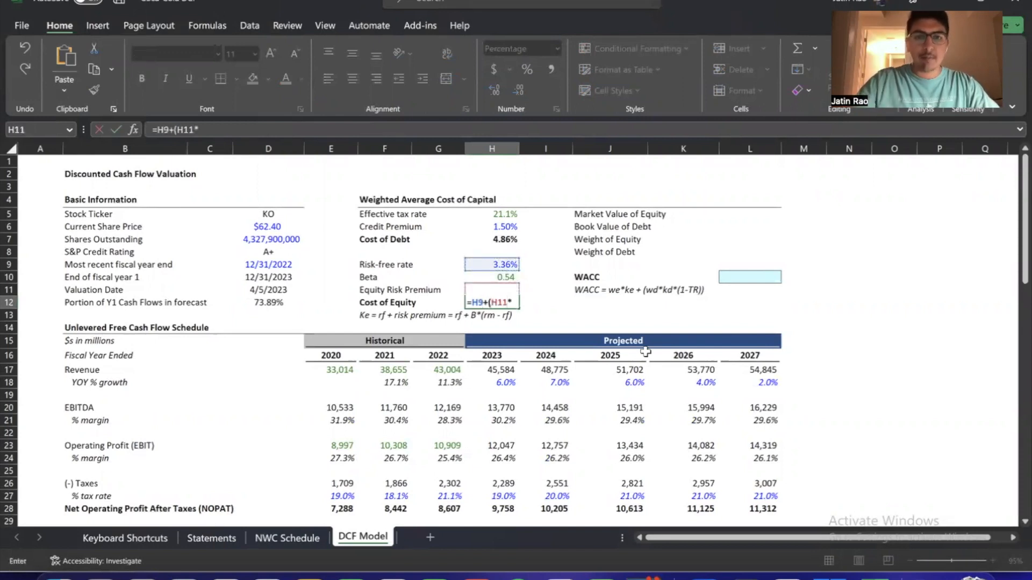
{"action": "key", "text": "Up"}
{"action": "key", "text": "Up"}
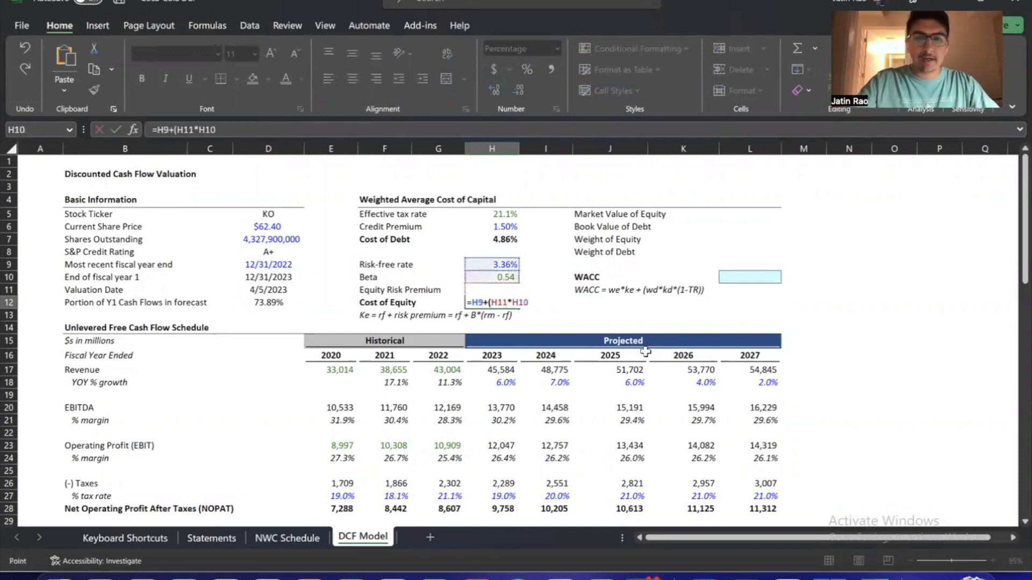
{"action": "type", "text": ")"}
{"action": "key", "text": "ctrl+Return"}
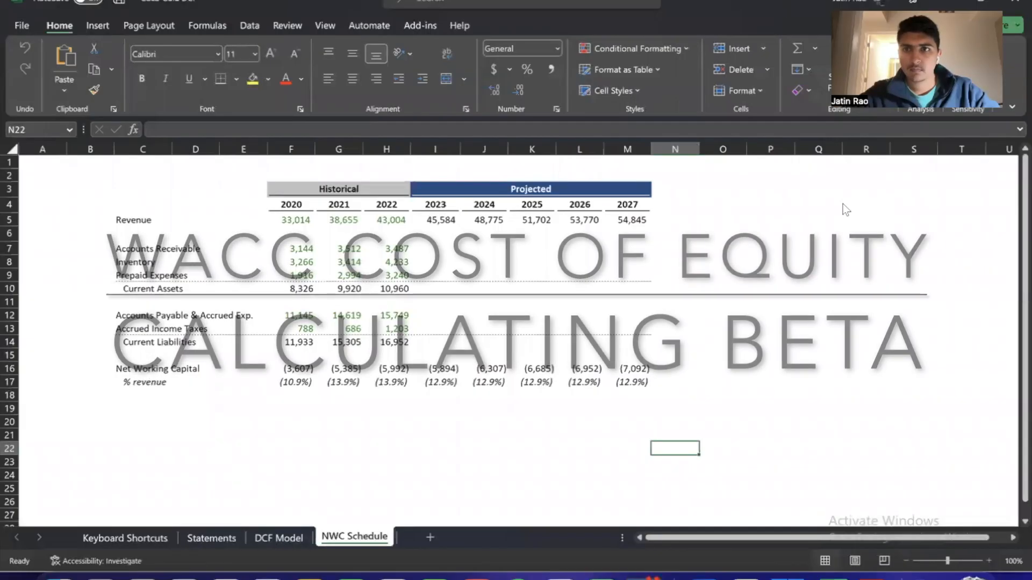
Insert a new worksheet named Beta before the DCF Model sheet and hide its gridlines
{"action": "key", "text": "ctrl+Page_Up"}
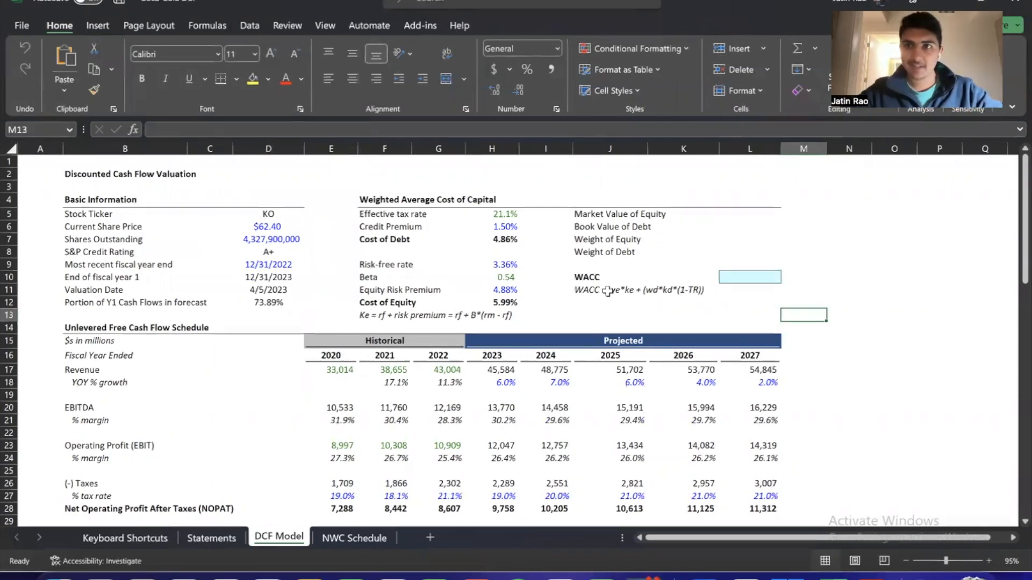
{"action": "left_click", "coordinate": [500, 277]}
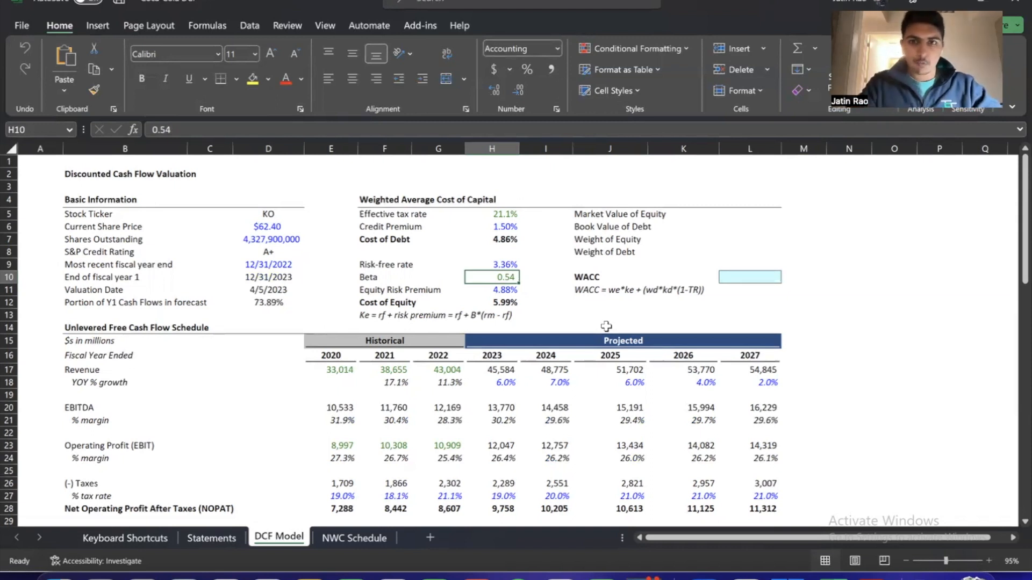
{"action": "key", "text": "alt"}
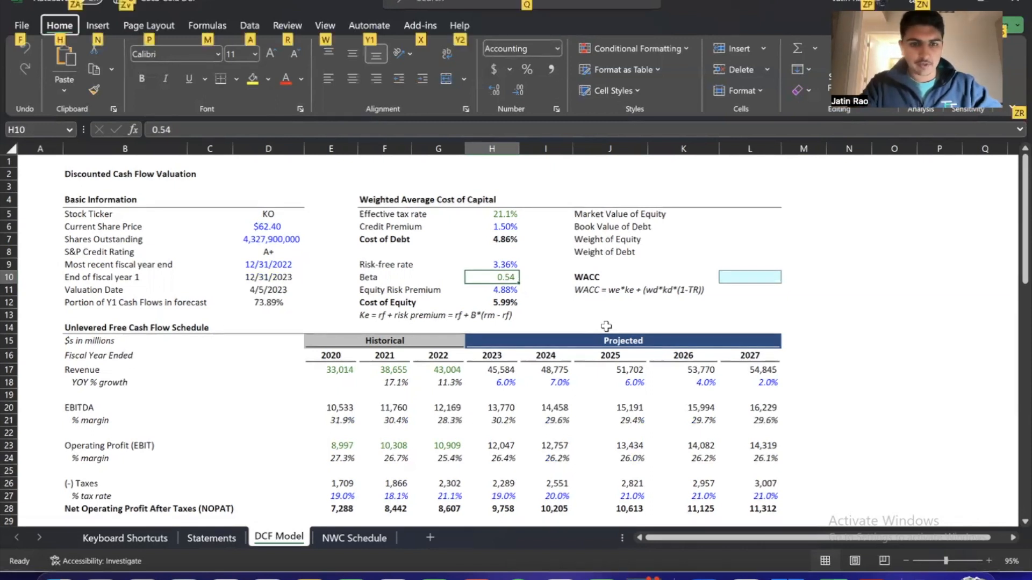
{"action": "key", "text": "Escape"}
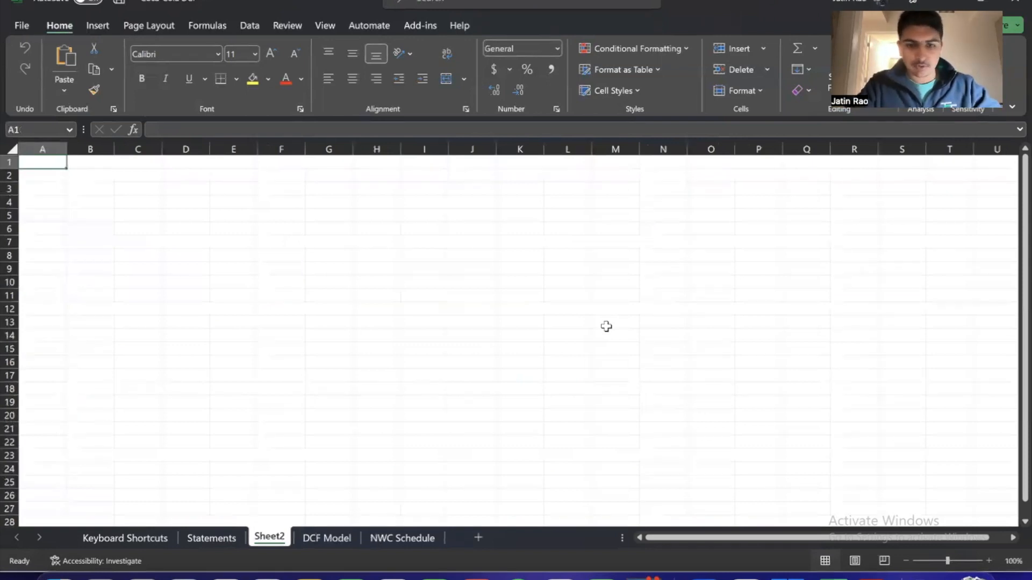
{"action": "key", "text": "alt+h"}
{"action": "type", "text": "orBeta"}
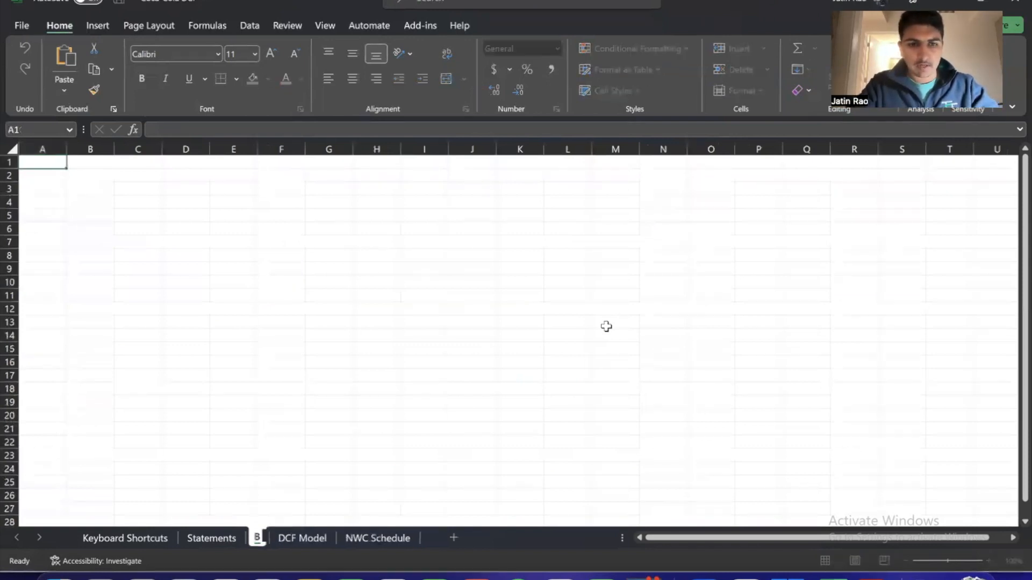
{"action": "key", "text": "Return"}
{"action": "key", "text": "alt+p"}
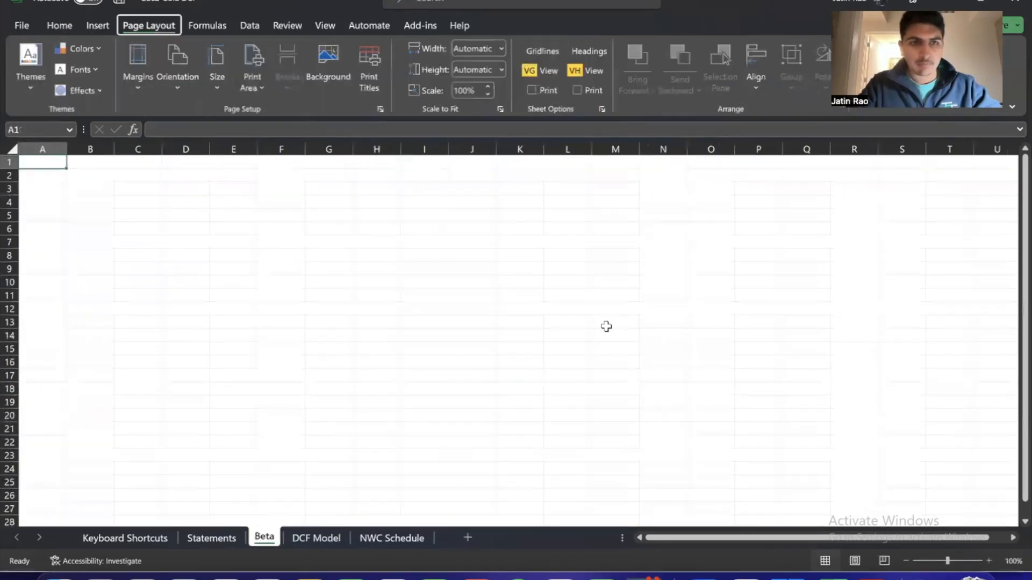
Enter the column headers Date in C3 and US 10Y in D3 of the Beta sheet
{"action": "key", "text": "Right"}
{"action": "key", "text": "Down"}
{"action": "key", "text": "Down"}
{"action": "key", "text": "Right"}
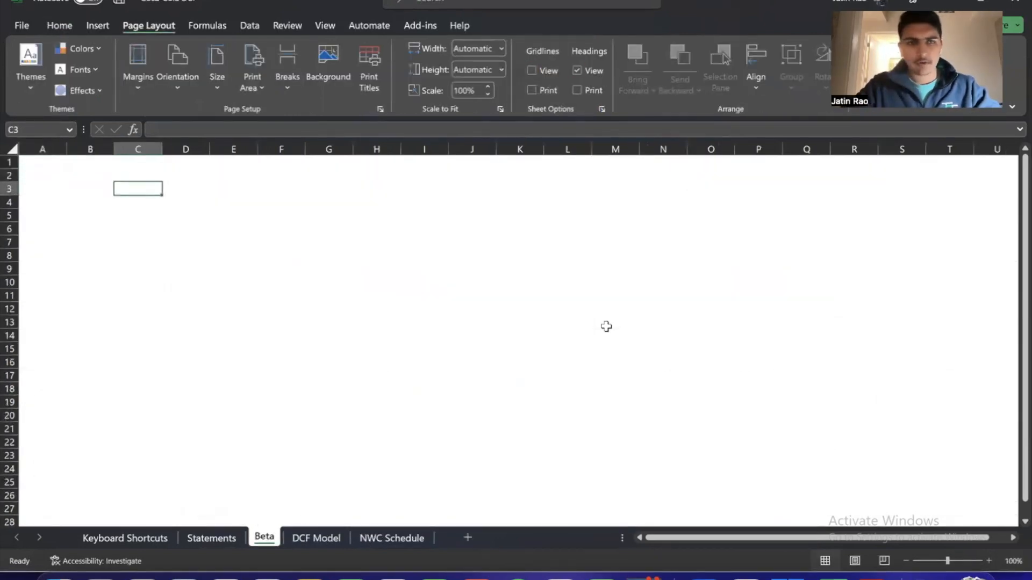
{"action": "type", "text": "Date"}
{"action": "key", "text": "Return"}
{"action": "key", "text": "Up"}
{"action": "key", "text": "Right"}
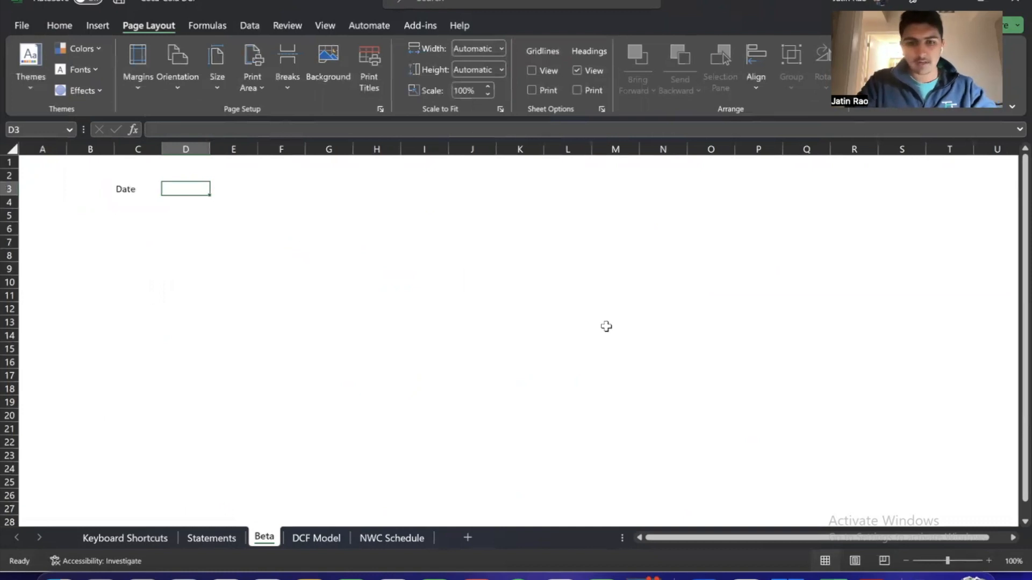
{"action": "type", "text": "US 10Y"}
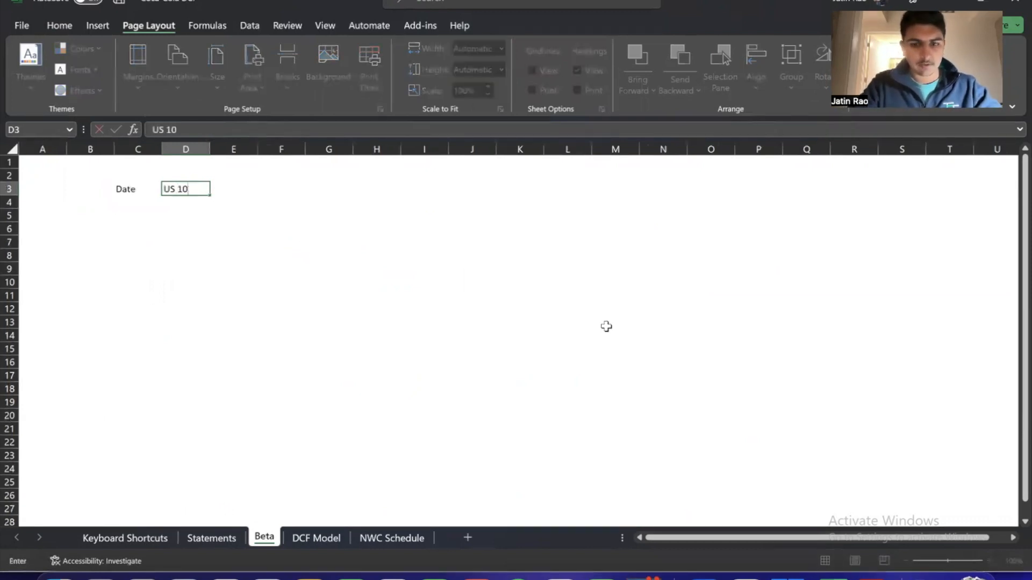
{"action": "key", "text": "Return"}
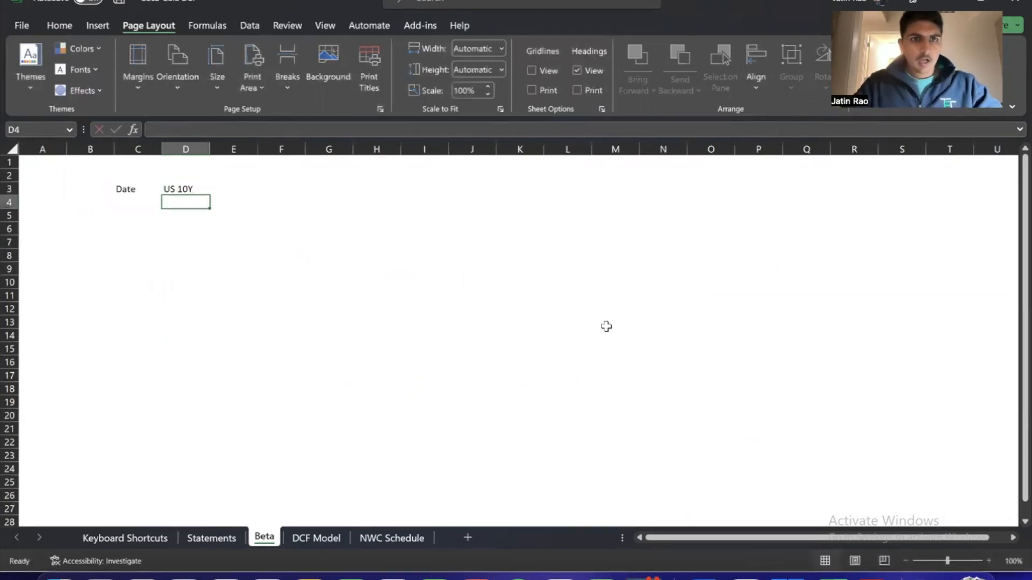
{"action": "key", "text": "Up"}
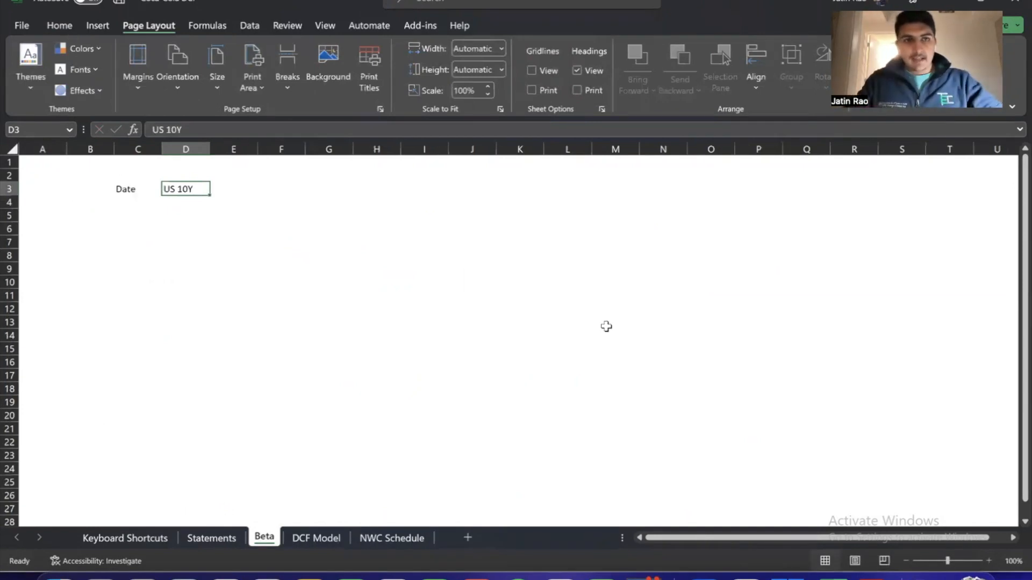
Enter the regression note "(ri - rf) vs (rm - rf)" in cell F3
{"action": "key", "text": "Right"}
{"action": "key", "text": "Right"}
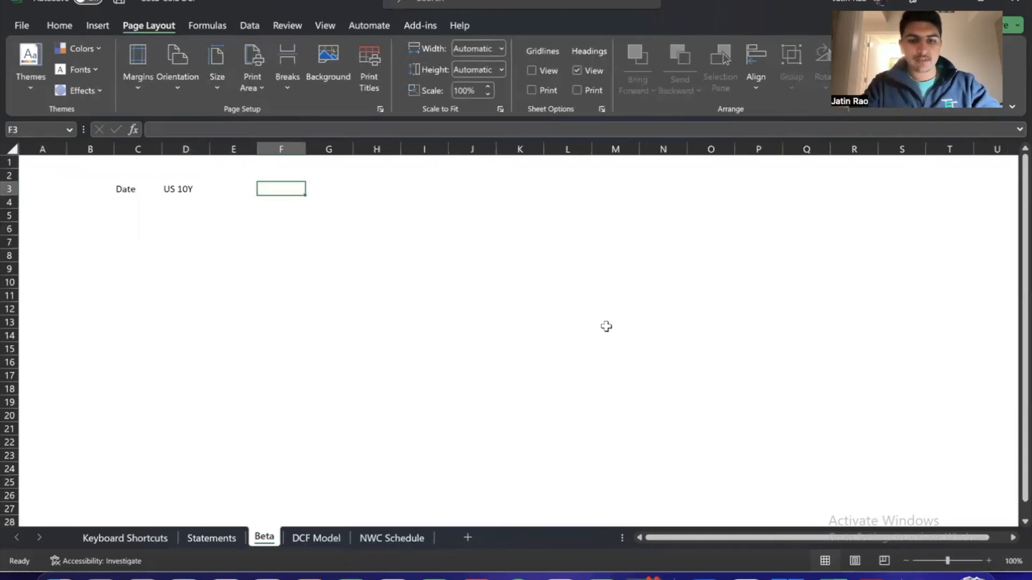
{"action": "type", "text": "r"}
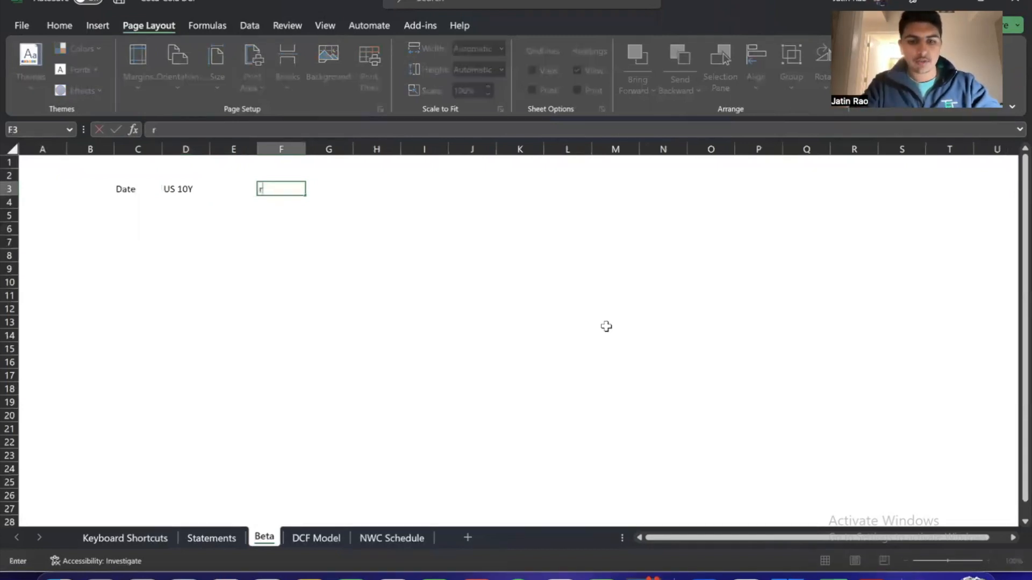
{"action": "type", "text": "i"}
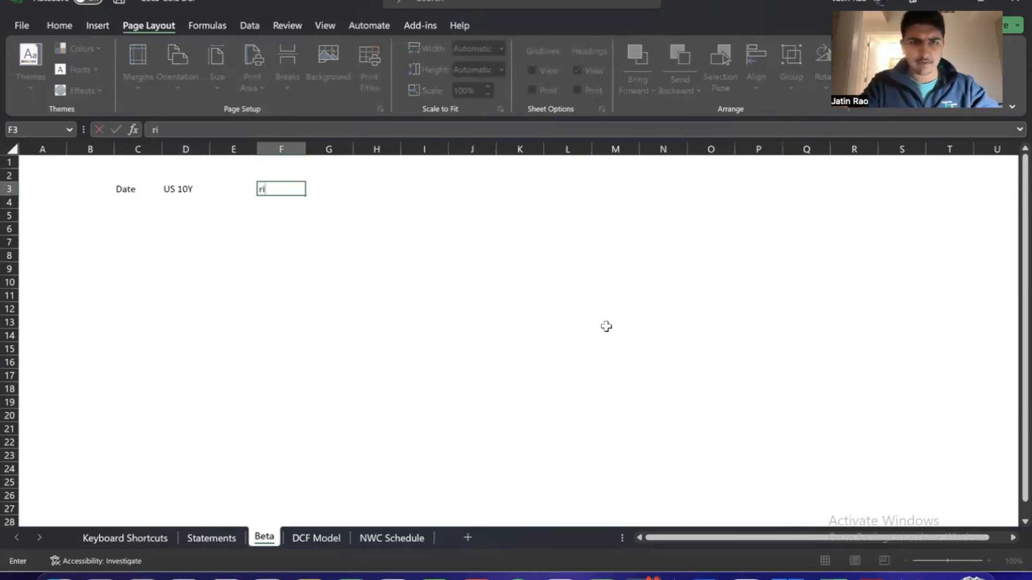
{"action": "type", "text": " vs rm"}
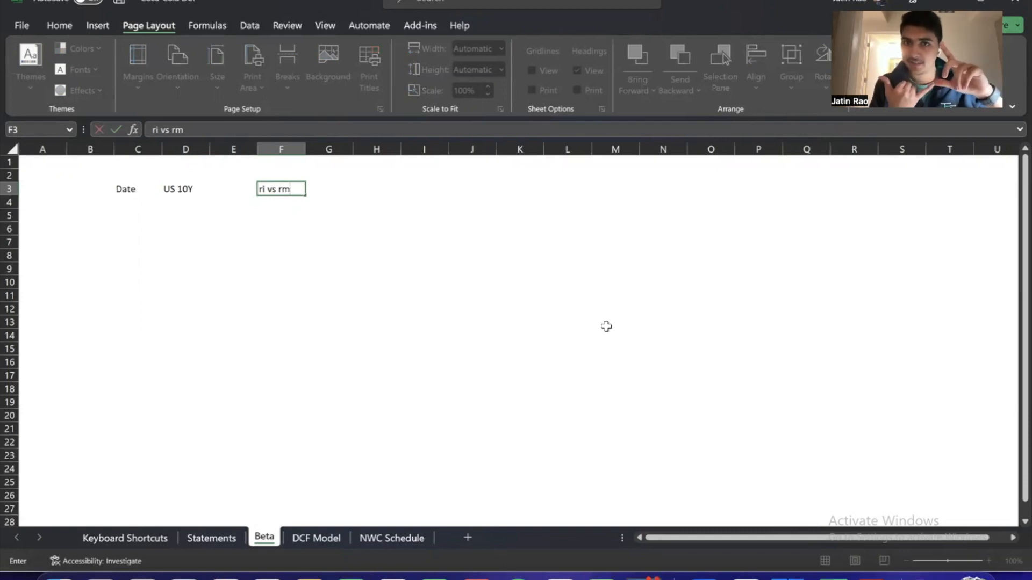
{"action": "key", "text": "F2"}
{"action": "key", "text": "Left"}
{"action": "key", "text": "Left"}
{"action": "key", "text": "Left"}
{"action": "key", "text": "Left"}
{"action": "key", "text": "Left"}
{"action": "key", "text": "Left"}
{"action": "key", "text": "Left"}
{"action": "key", "text": "Left"}
{"action": "type", "text": "(ri"}
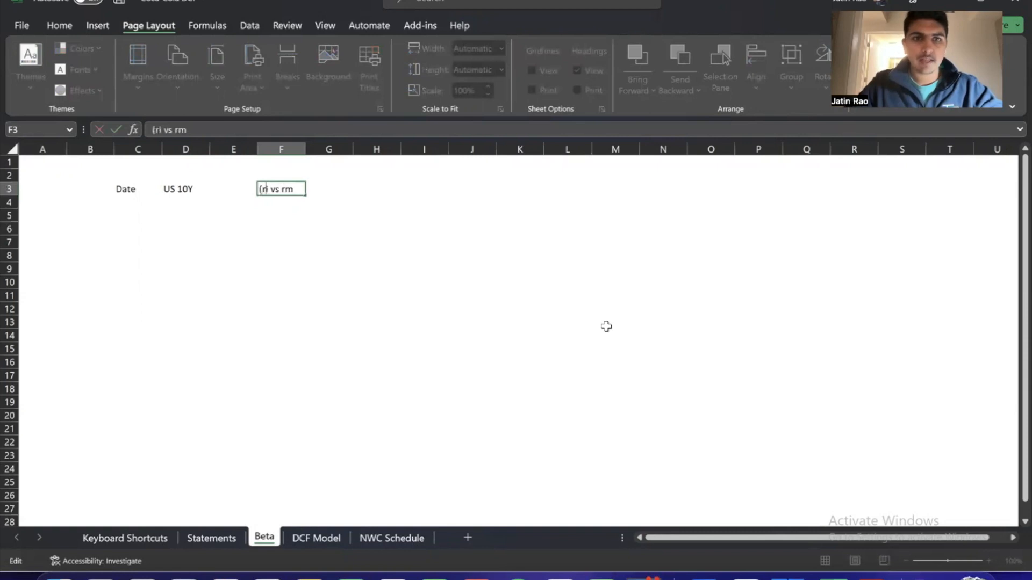
{"action": "type", "text": " - rf"}
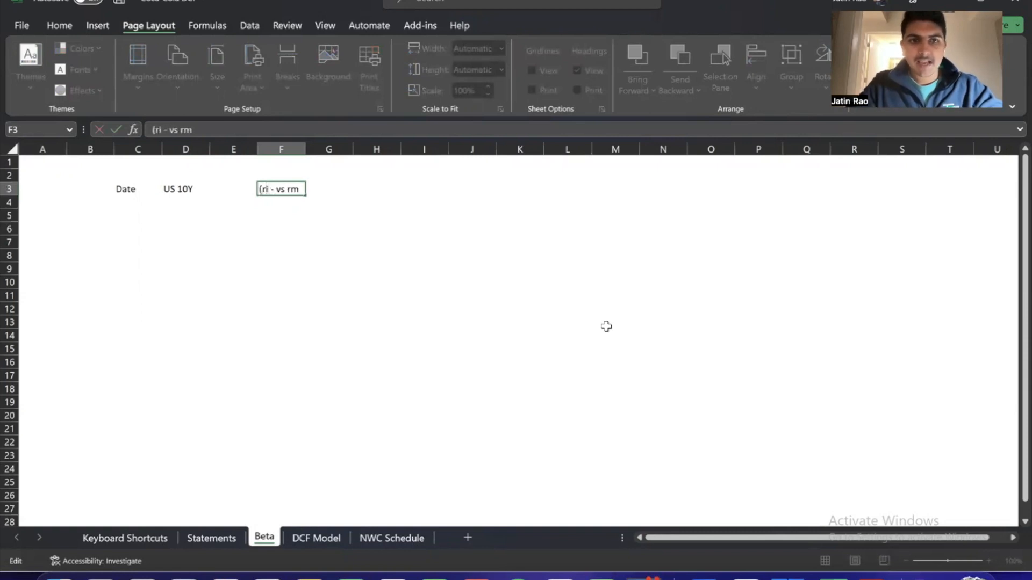
{"action": "type", "text": ") vs "}
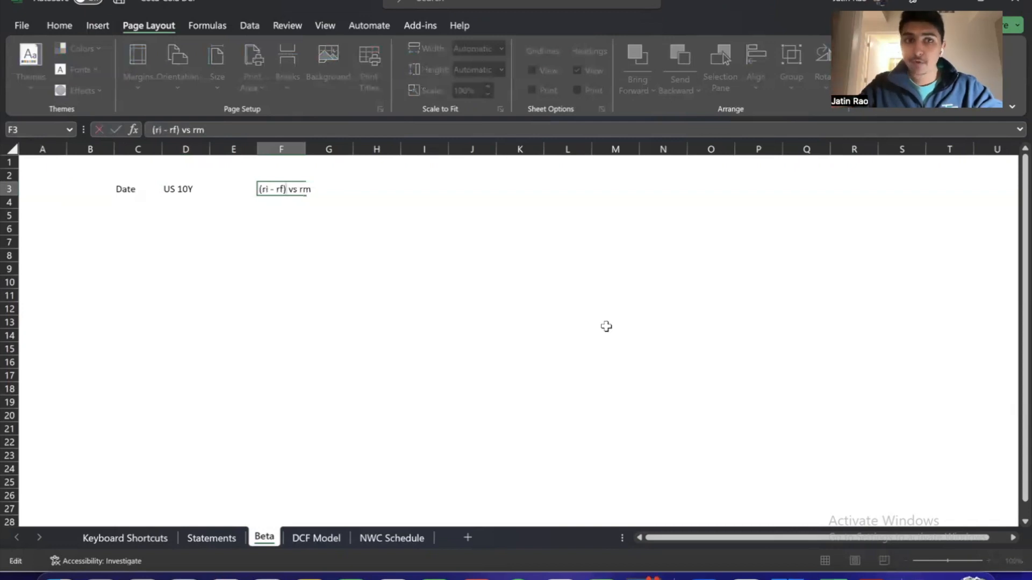
{"action": "type", "text": "(rm"}
{"action": "type", "text": " - rf)"}
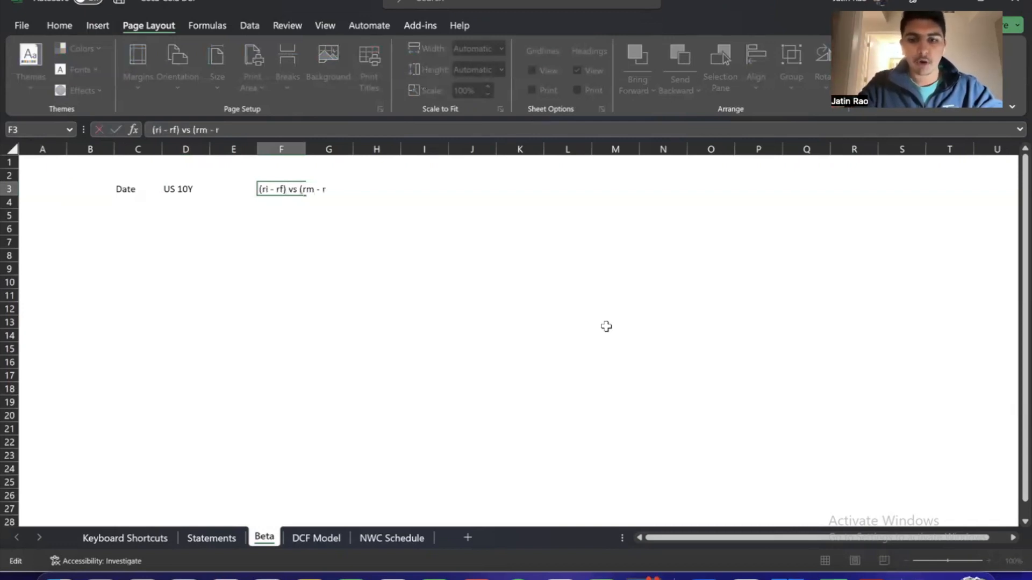
{"action": "key", "text": "Return"}
{"action": "key", "text": "Up"}
{"action": "key", "text": "Down"}
{"action": "key", "text": "Down"}
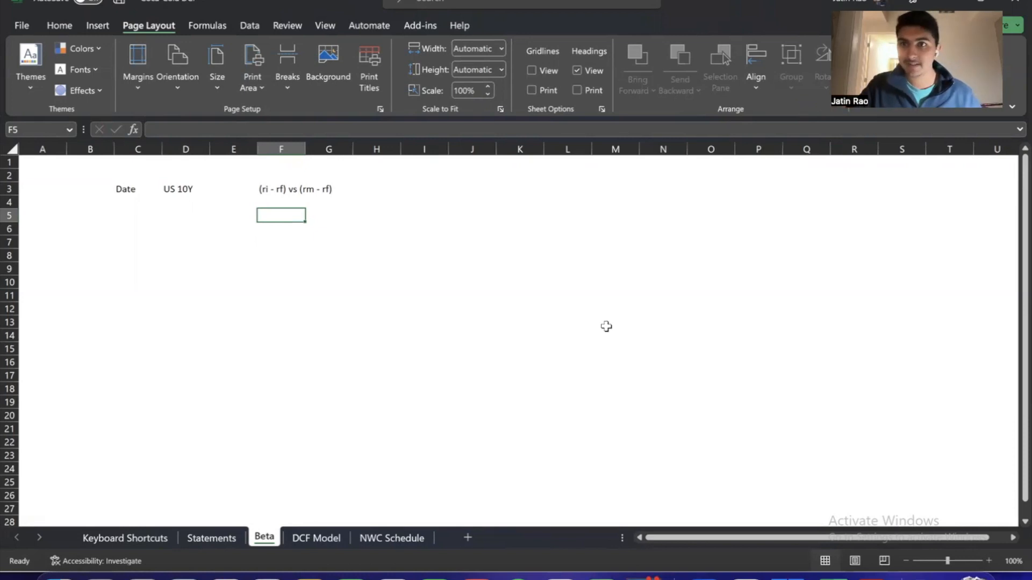
{"action": "key", "text": "Up"}
{"action": "key", "text": "Up"}
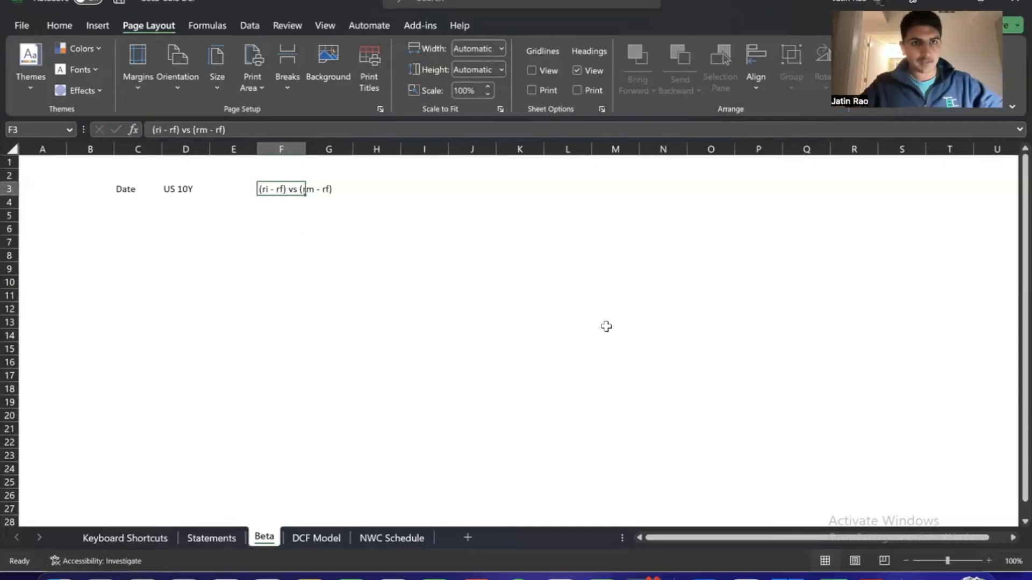
{"action": "key", "text": "Left"}
{"action": "key", "text": "Left"}
{"action": "key", "text": "Left"}
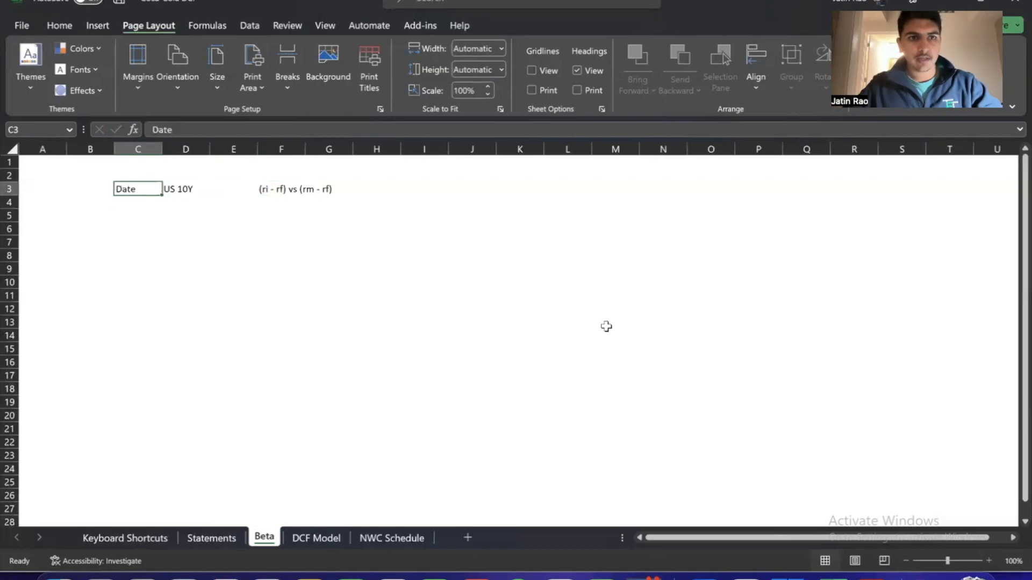
{"action": "key", "text": "Down"}
{"action": "key", "text": "Up"}
{"action": "key", "text": "Right"}
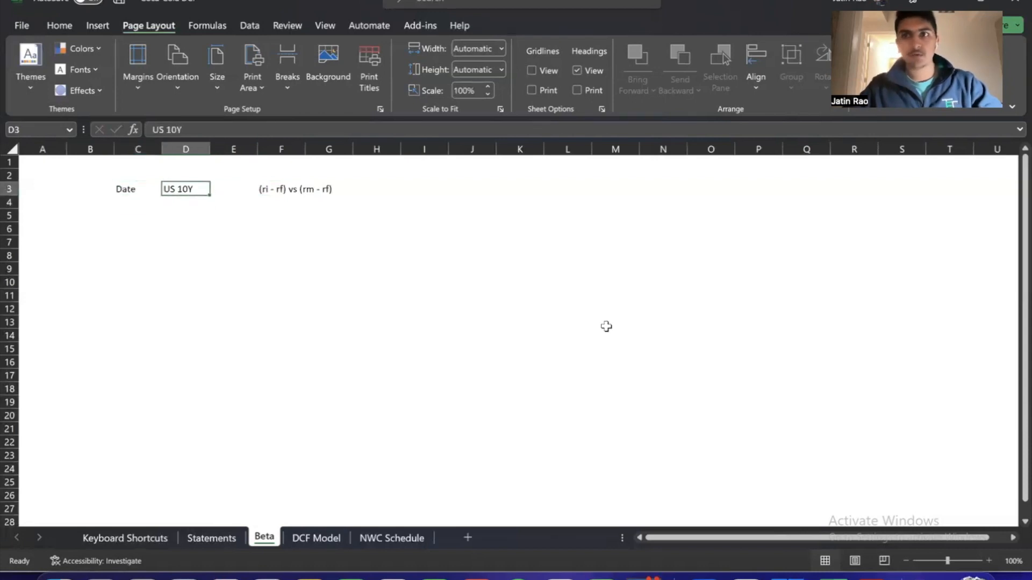
{"action": "key", "text": "Up"}
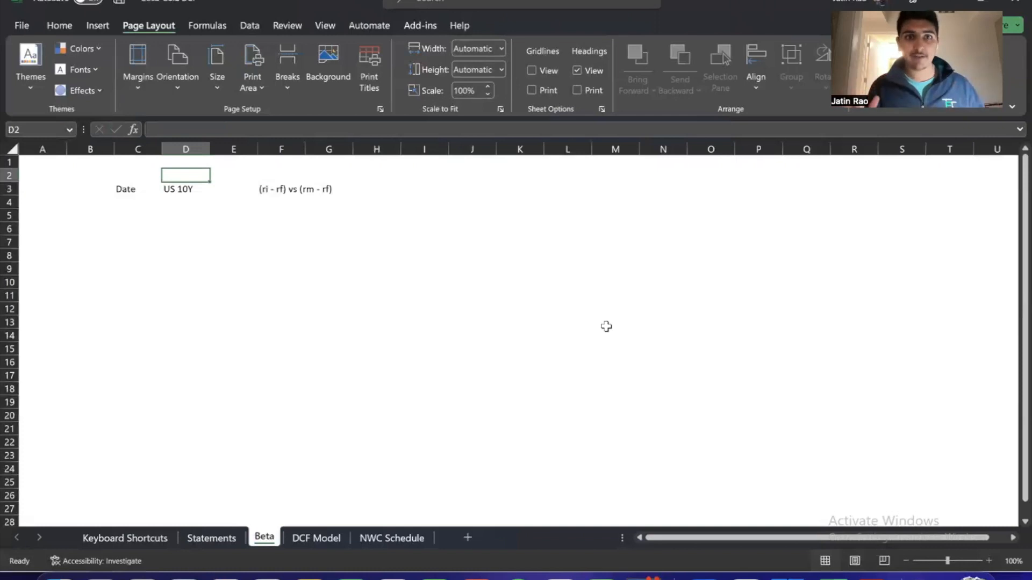
{"action": "key", "text": "Down"}
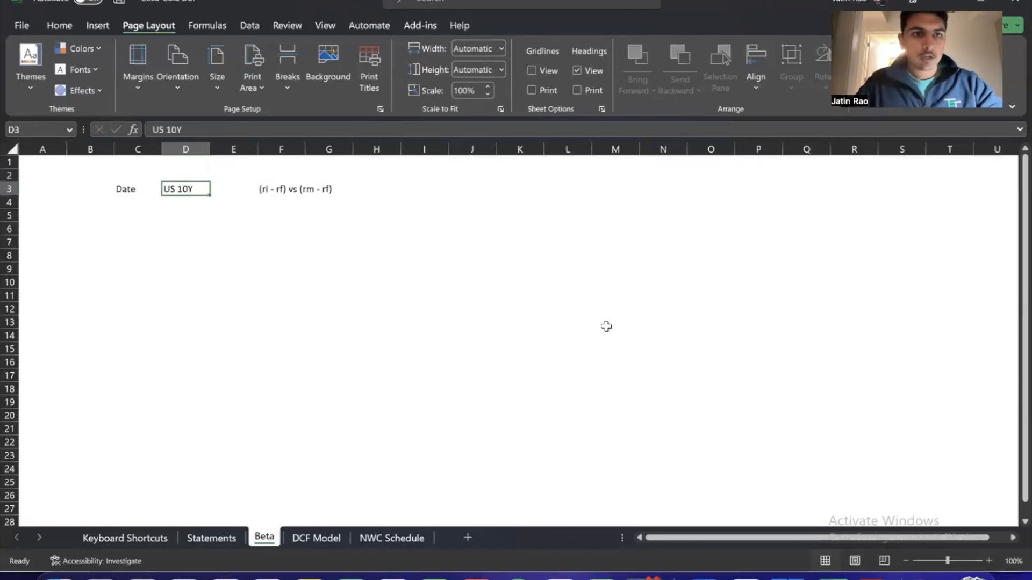
Center the Date and US 10Y headers in C3:D3 and underline them across the cell width
{"action": "key", "text": "Left"}
{"action": "key", "text": "shift+Right"}
{"action": "key", "text": "ctrl+shift+e"}
{"action": "key", "text": "ctrl+shift+u"}
{"action": "key", "text": "ctrl+shift+u"}
{"action": "key", "text": "Down"}
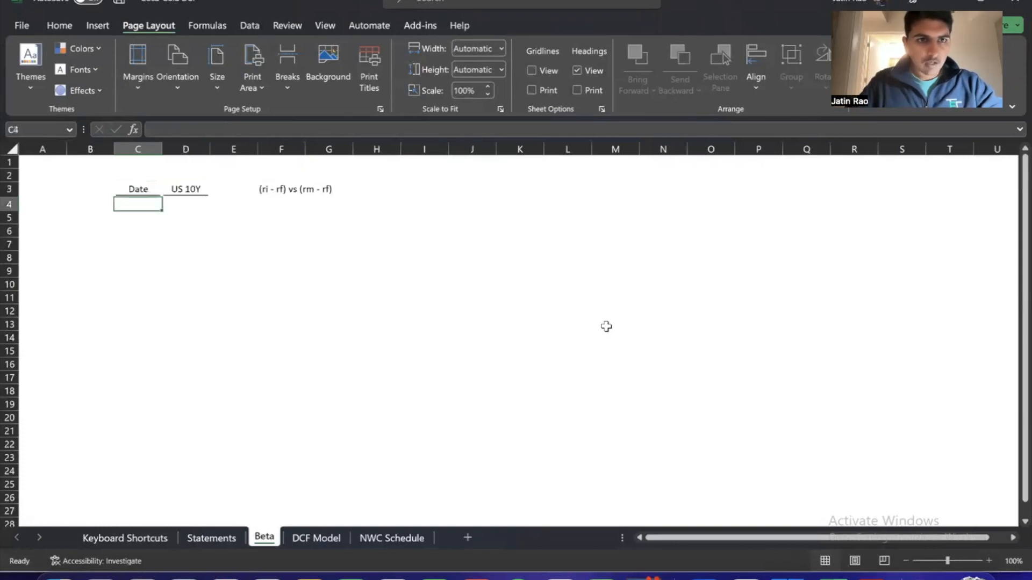
Switch from the Beta sheet to the FactSet page in the browser
{"action": "key", "text": "Up"}
{"action": "key", "text": "Right"}
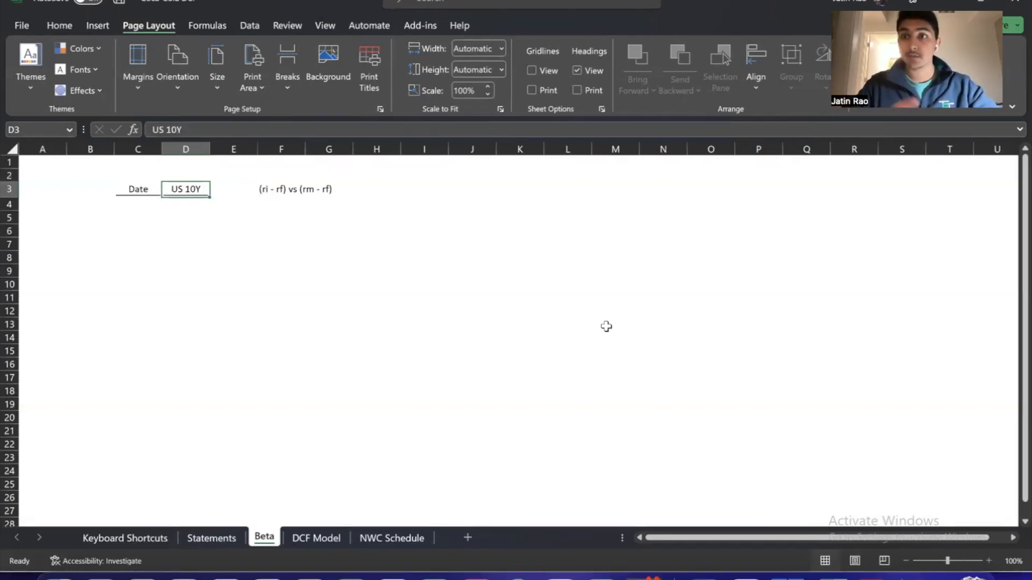
{"action": "left_click", "coordinate": [451, 304]}
{"action": "left_click", "coordinate": [180, 247]}
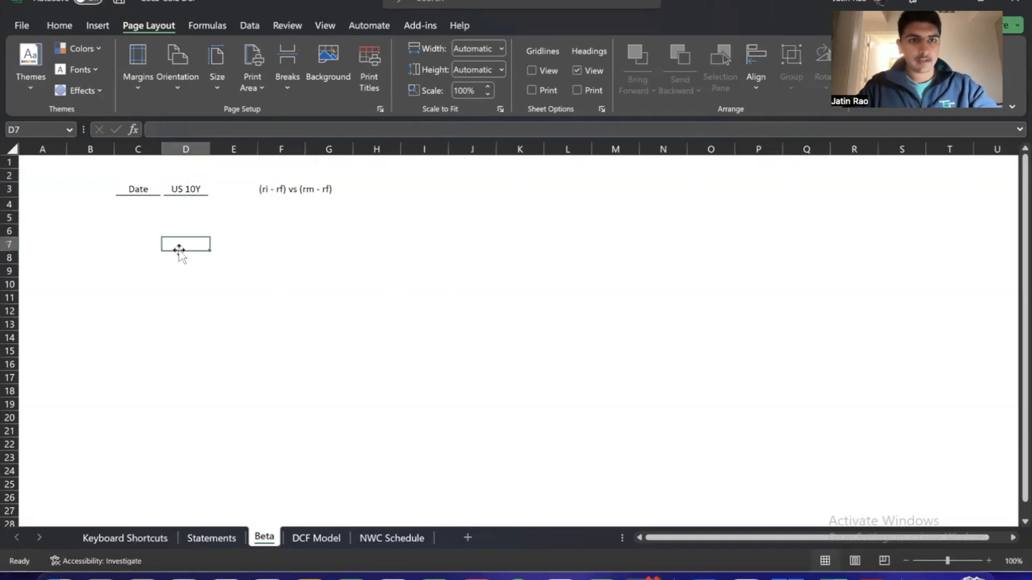
{"action": "key", "text": "alt+Tab"}
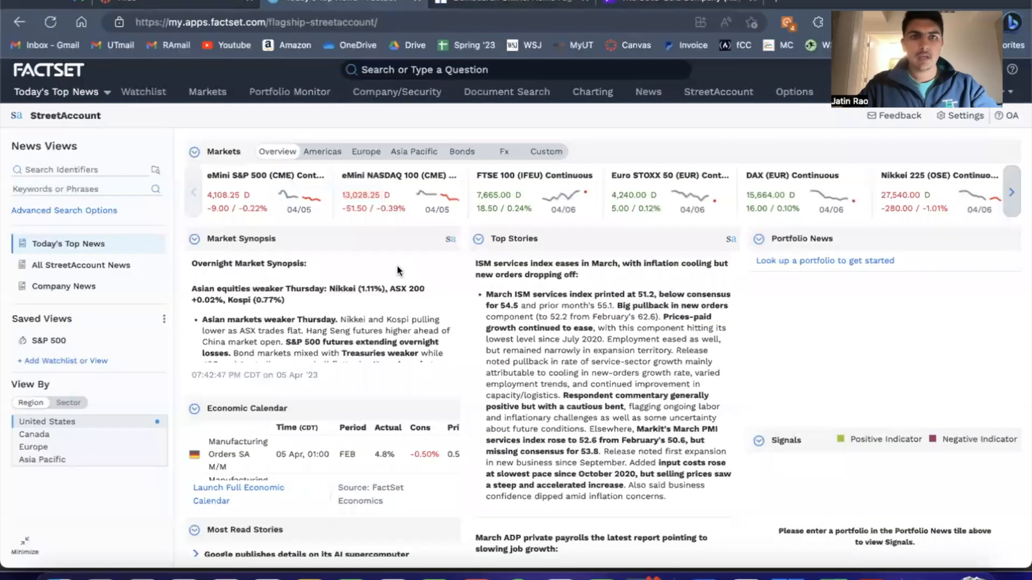
Search the web for "federal economic database" in a new browser tab and open the St. Louis Fed's FRED site
{"action": "key", "text": "ctrl+t"}
{"action": "type", "text": "fe"}
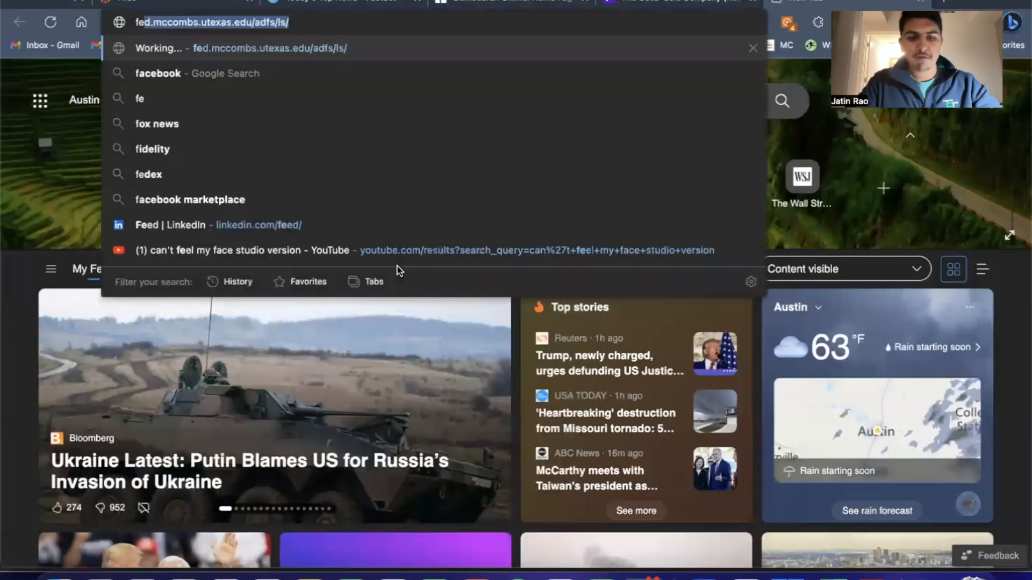
{"action": "type", "text": "deral economic "}
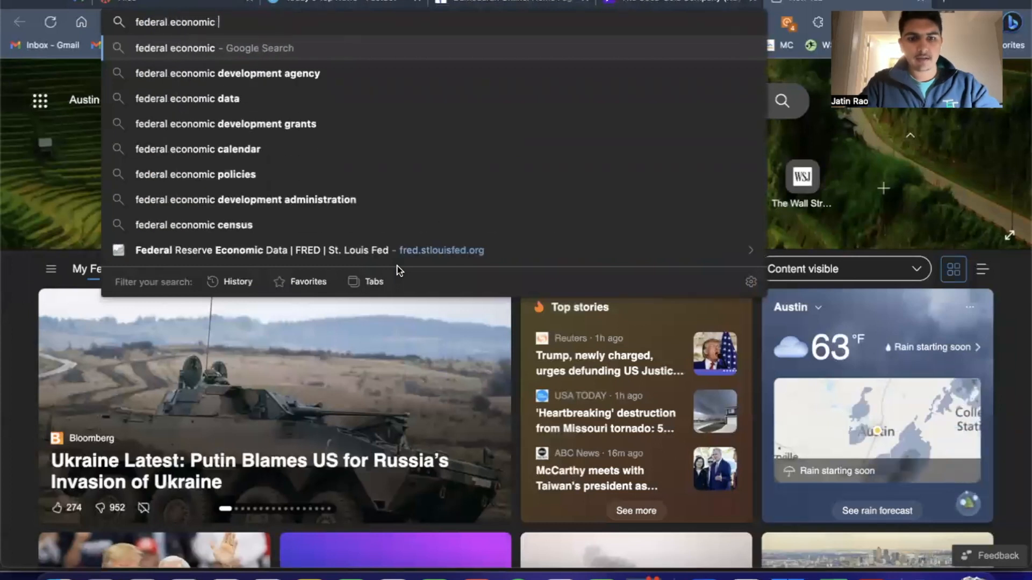
{"action": "type", "text": "database"}
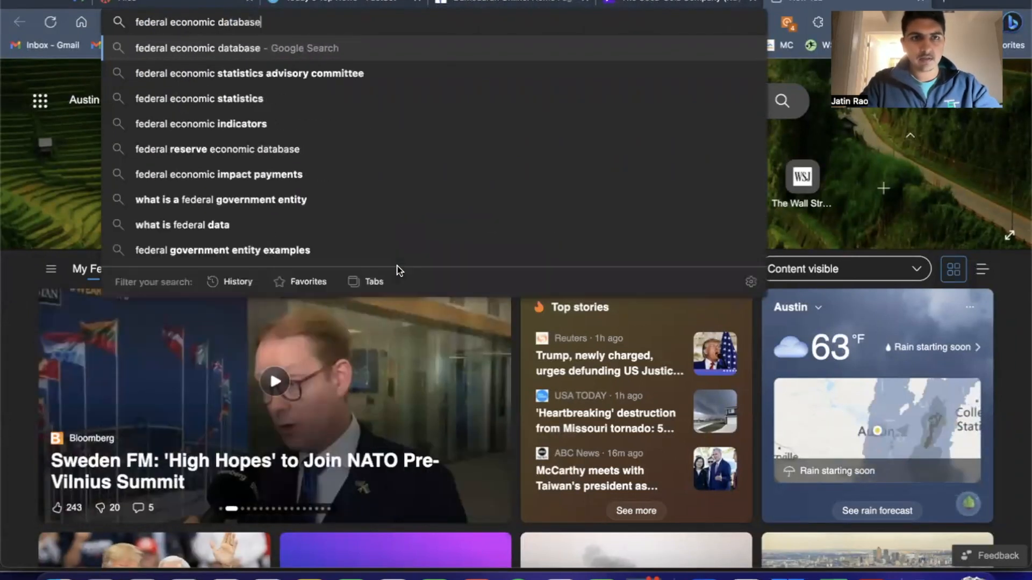
{"action": "key", "text": "Return"}
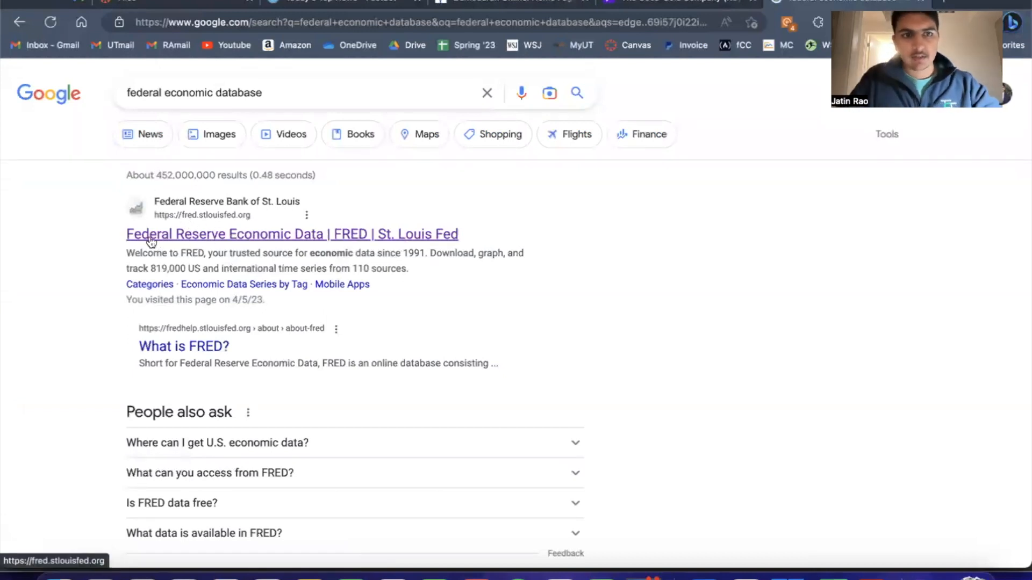
{"action": "left_click", "coordinate": [267, 237]}
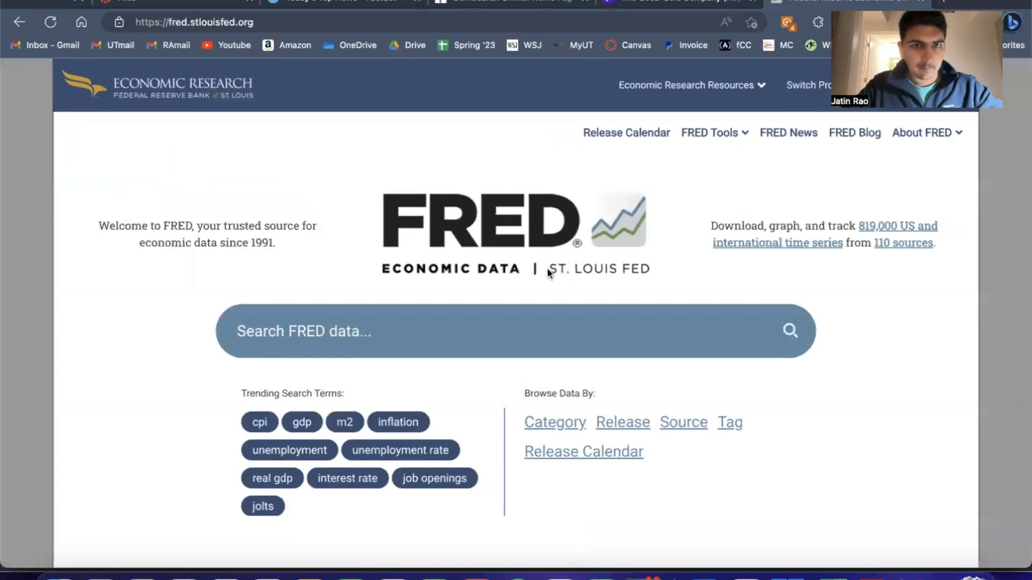
Search FRED for gs10 and open the 10-Year Constant Maturity Treasury yield series
{"action": "left_click", "coordinate": [334, 337]}
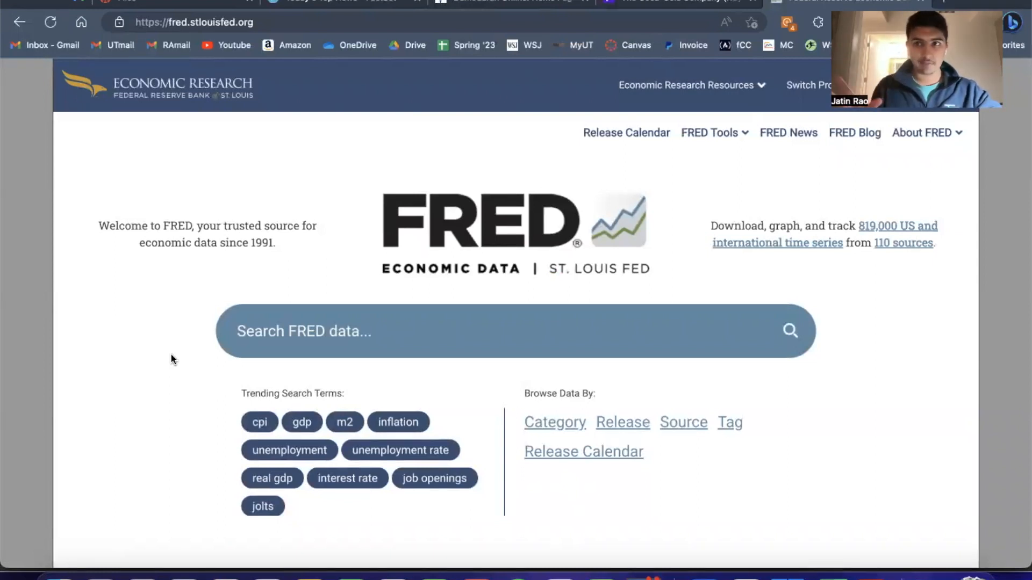
{"action": "left_click", "coordinate": [263, 347]}
{"action": "type", "text": "gs10"}
{"action": "key", "text": "Return"}
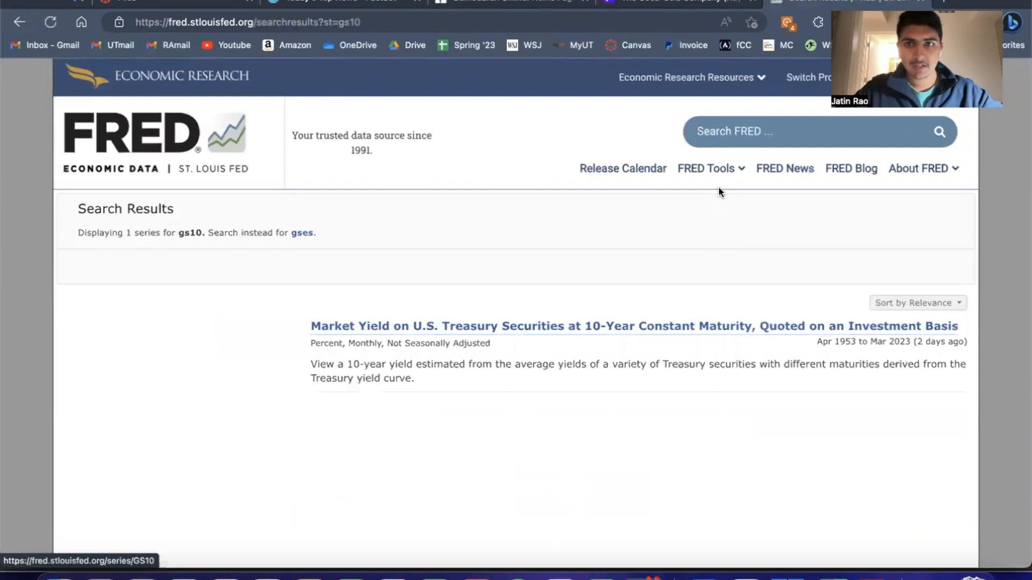
{"action": "left_click", "coordinate": [668, 326]}
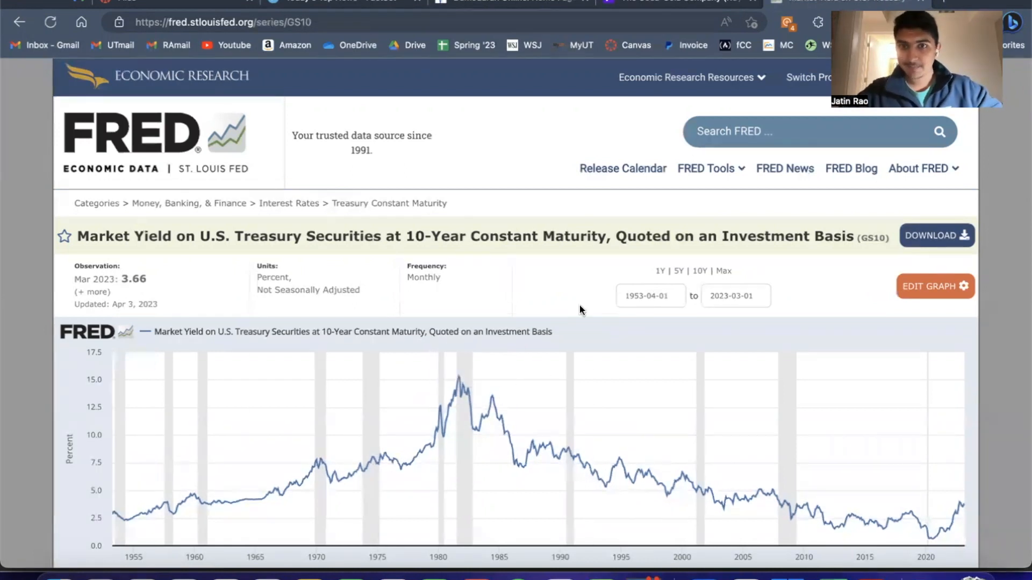
Limit the GS10 series to the 5Y range and review its title, units and frequency
{"action": "left_click", "coordinate": [679, 273]}
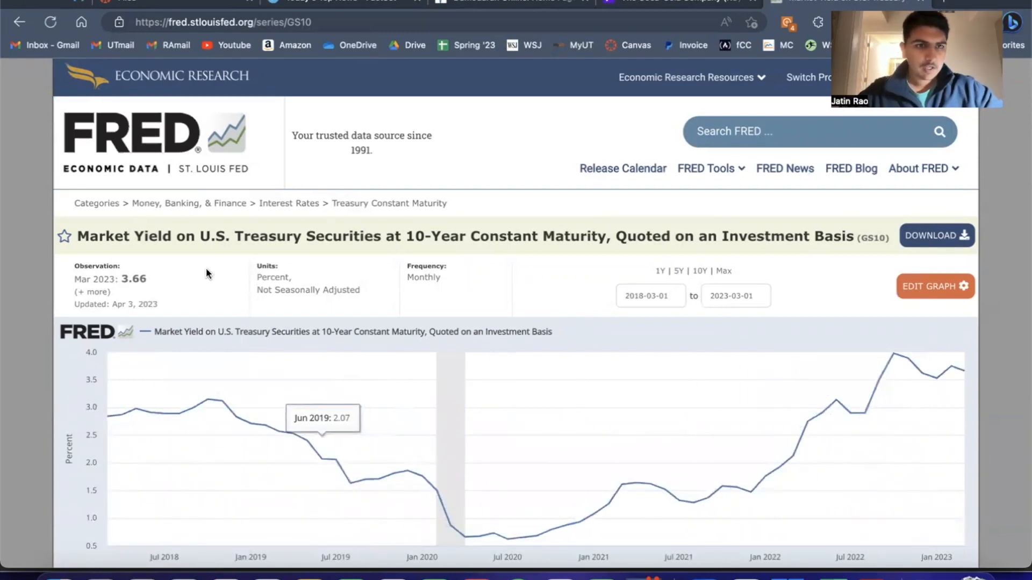
{"action": "left_click_drag", "start_coordinate": [254, 276], "coordinate": [467, 281]}
{"action": "left_click", "coordinate": [377, 287]}
{"action": "left_click", "coordinate": [466, 281]}
{"action": "left_click_drag", "start_coordinate": [408, 237], "coordinate": [570, 237]}
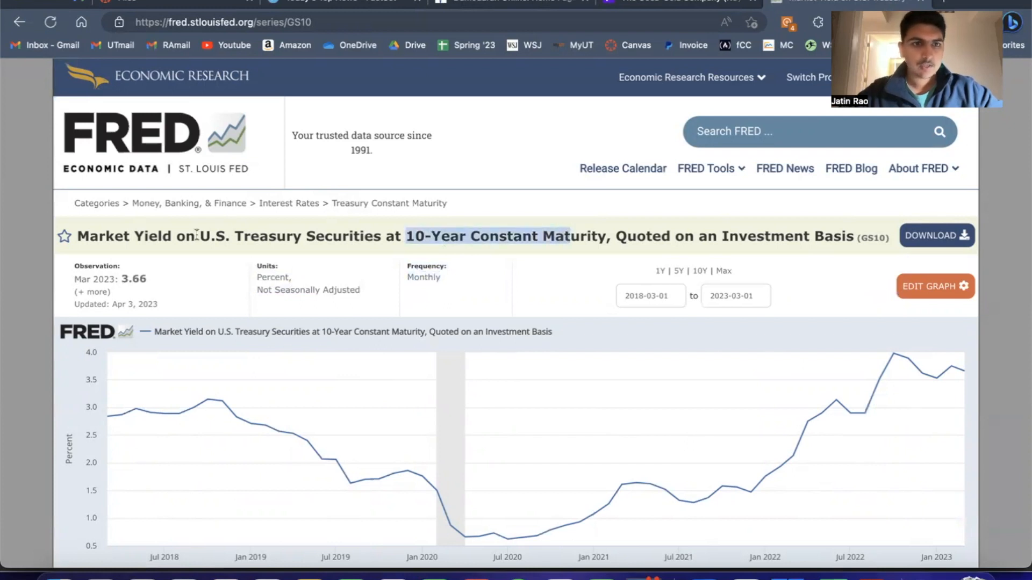
{"action": "left_click_drag", "start_coordinate": [196, 235], "coordinate": [334, 236]}
{"action": "left_click", "coordinate": [442, 260]}
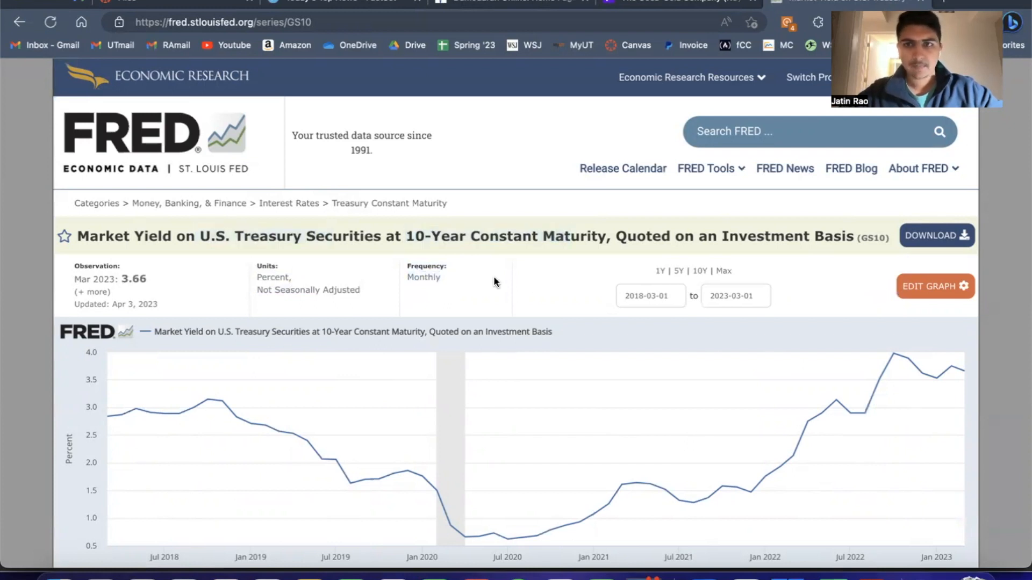
Download the five-year GS10 series as a CSV file and open it in Excel
{"action": "left_click", "coordinate": [925, 244]}
{"action": "left_click", "coordinate": [853, 282]}
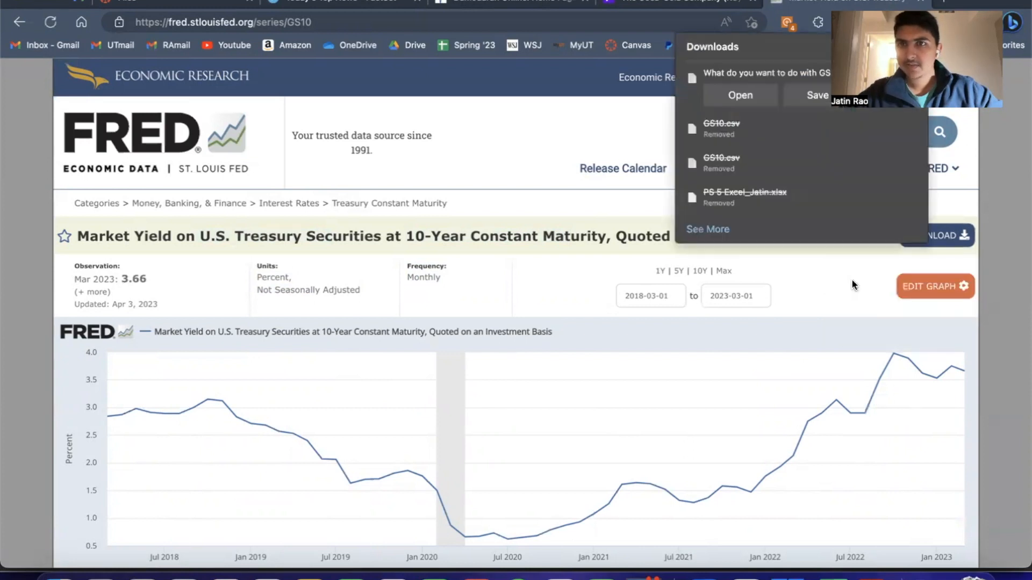
{"action": "left_click", "coordinate": [760, 97]}
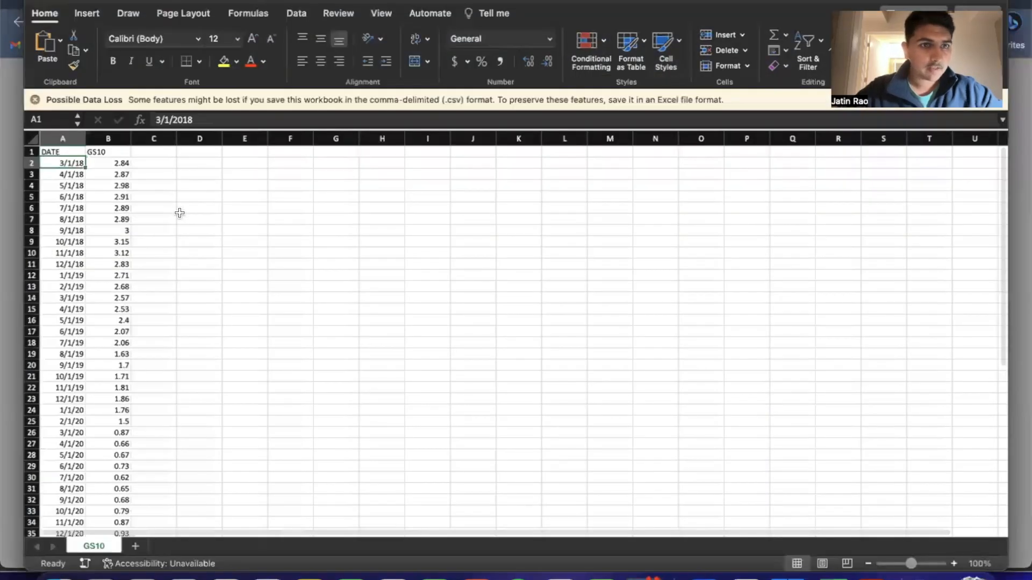
Copy all the dates and yields in A2:B62 of the GS10 file, leaving out the header row
{"action": "key", "text": "Down"}
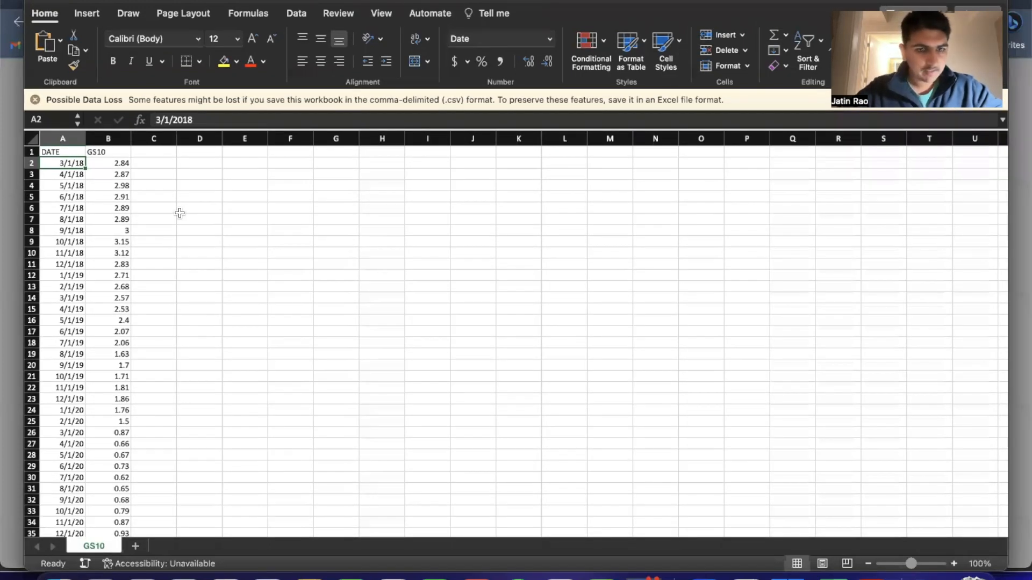
{"action": "key", "text": "ctrl+shift+Down"}
{"action": "key", "text": "shift+Right"}
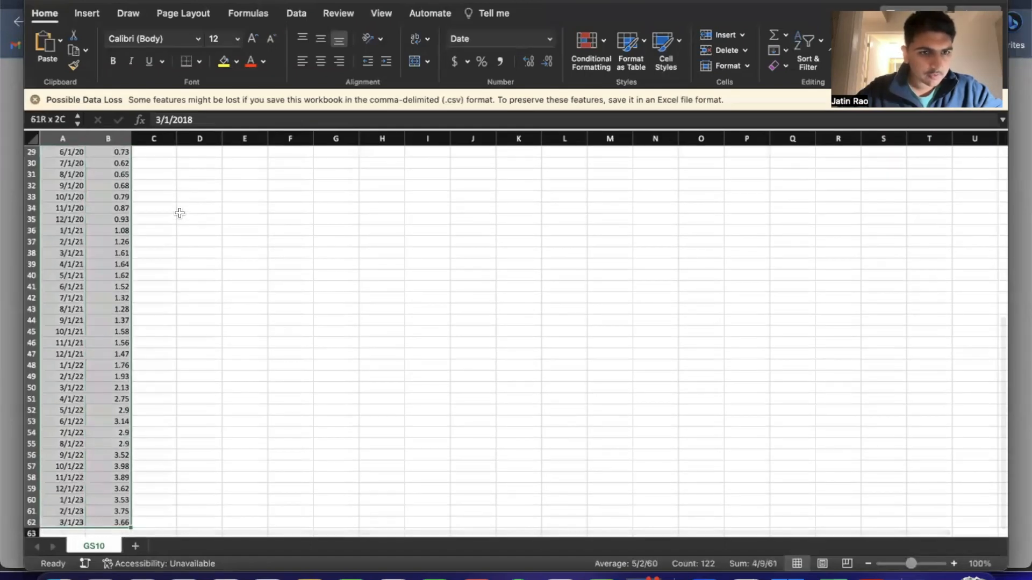
{"action": "key", "text": "super+c"}
{"action": "scroll", "coordinate": [180, 213], "scroll_direction": "up", "scroll_amount": 10}
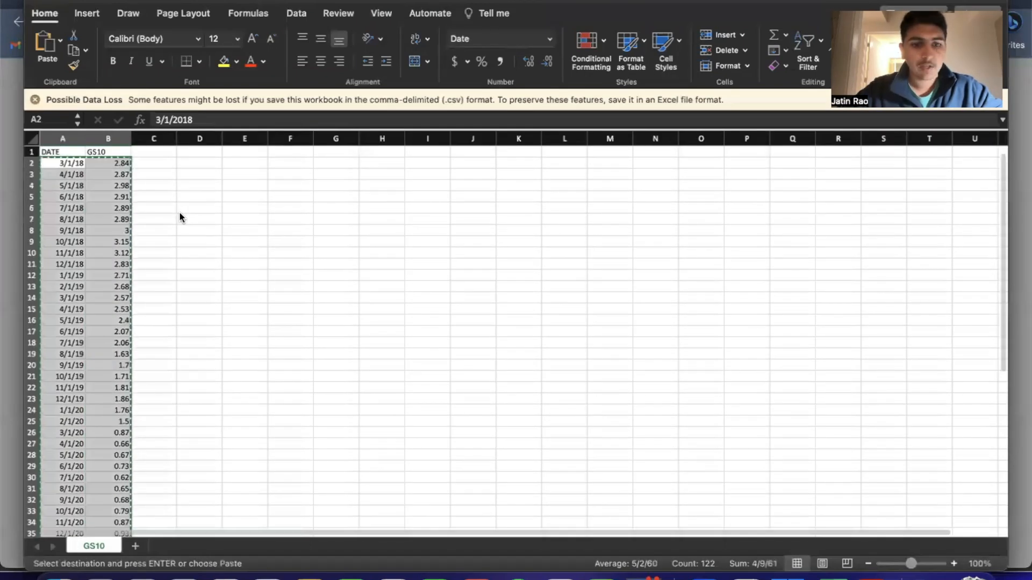
Switch to the DCF workbook and paste the dates and yields as text with Paste Special, starting at C4 of the Beta sheet
{"action": "key", "text": "super+Tab"}
{"action": "key", "text": "super+Tab"}
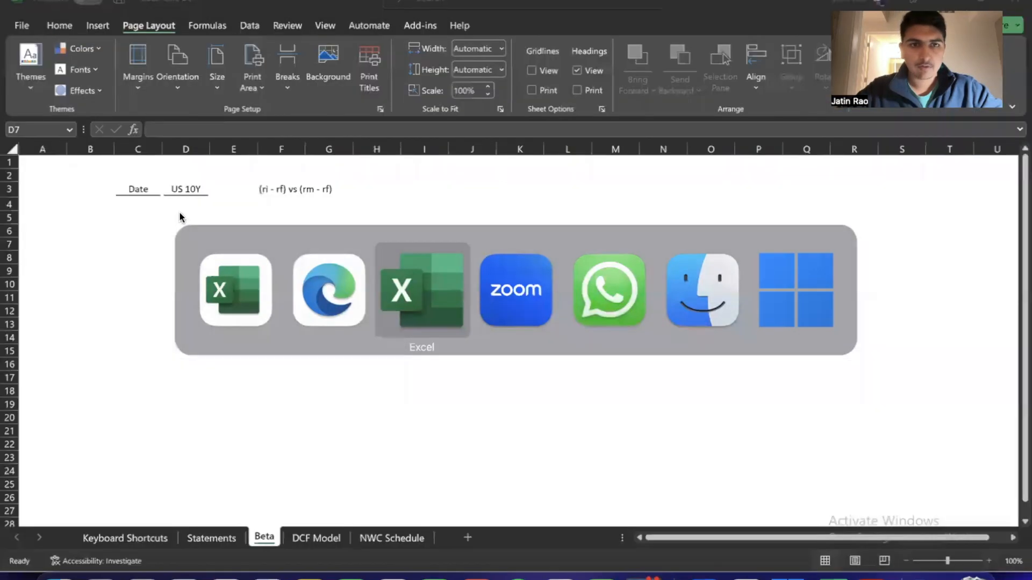
{"action": "key", "text": "Up"}
{"action": "key", "text": "Up"}
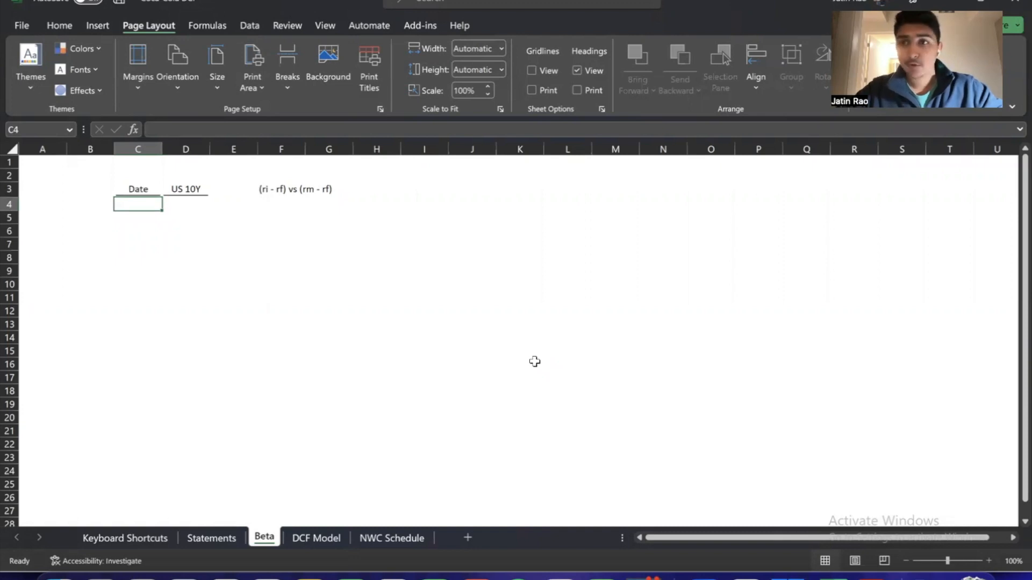
{"action": "key", "text": "alt+e"}
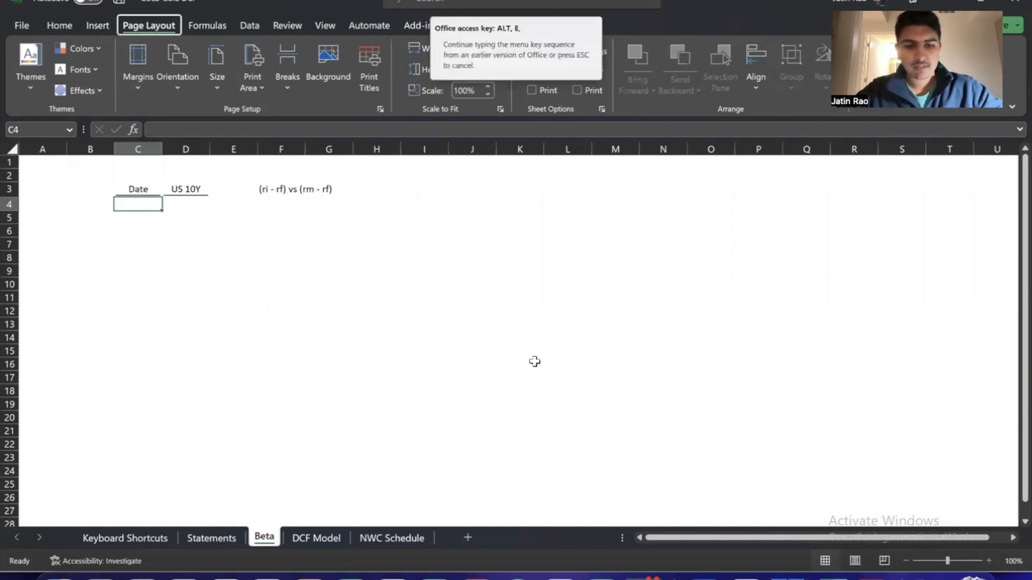
{"action": "key", "text": "s"}
{"action": "key", "text": "Down"}
{"action": "key", "text": "Down"}
{"action": "key", "text": "Down"}
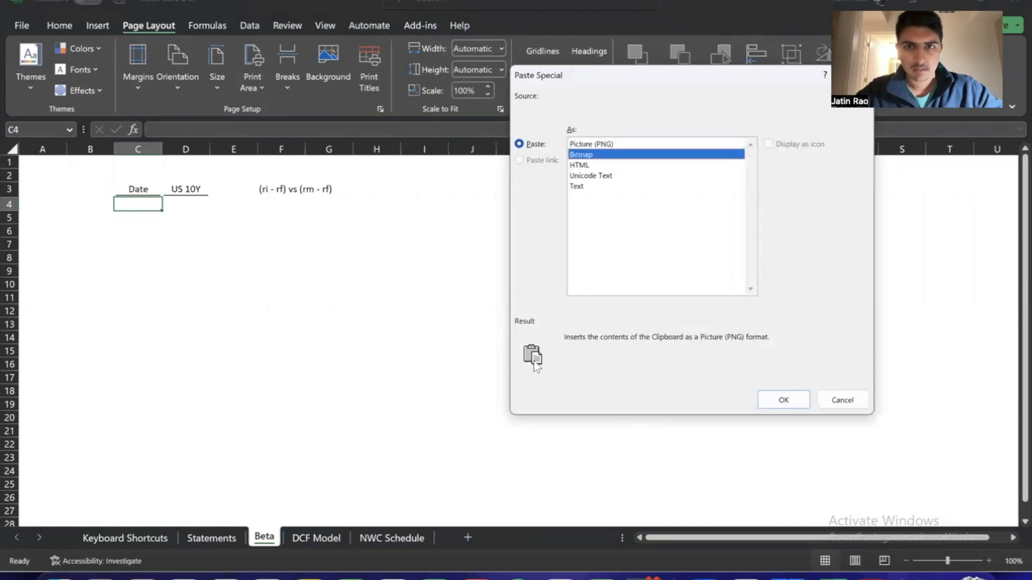
{"action": "key", "text": "Return"}
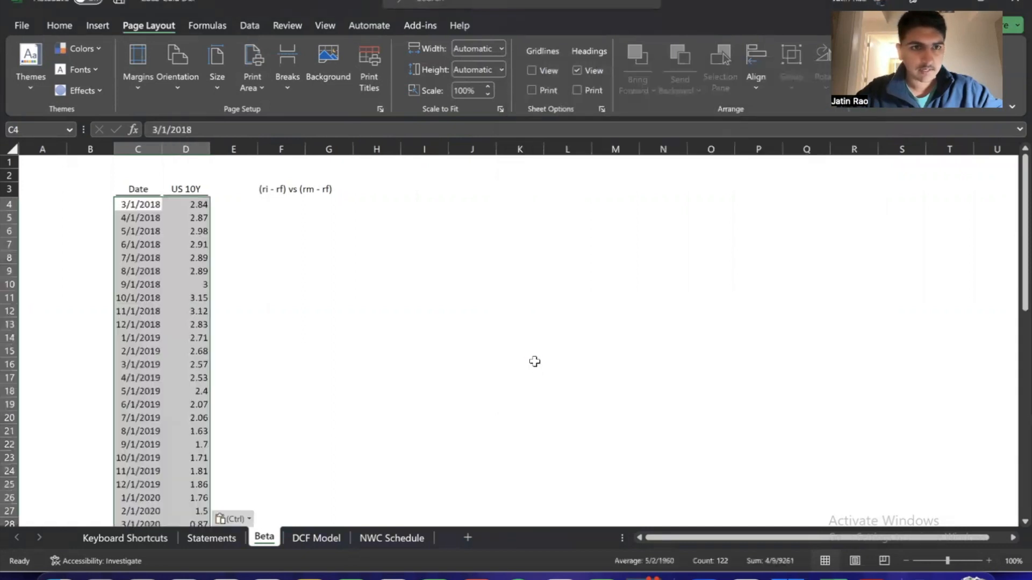
Examine the pasted Date and US 10Y columns from the first row to the last to check the period they cover
{"action": "key", "text": "Left"}
{"action": "key", "text": "Right"}
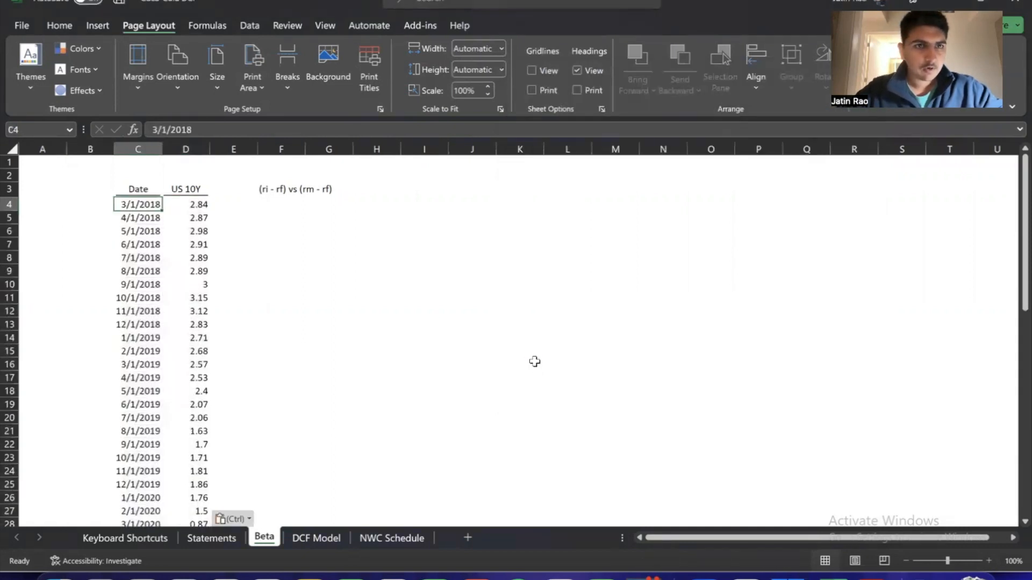
{"action": "key", "text": "alt+Down"}
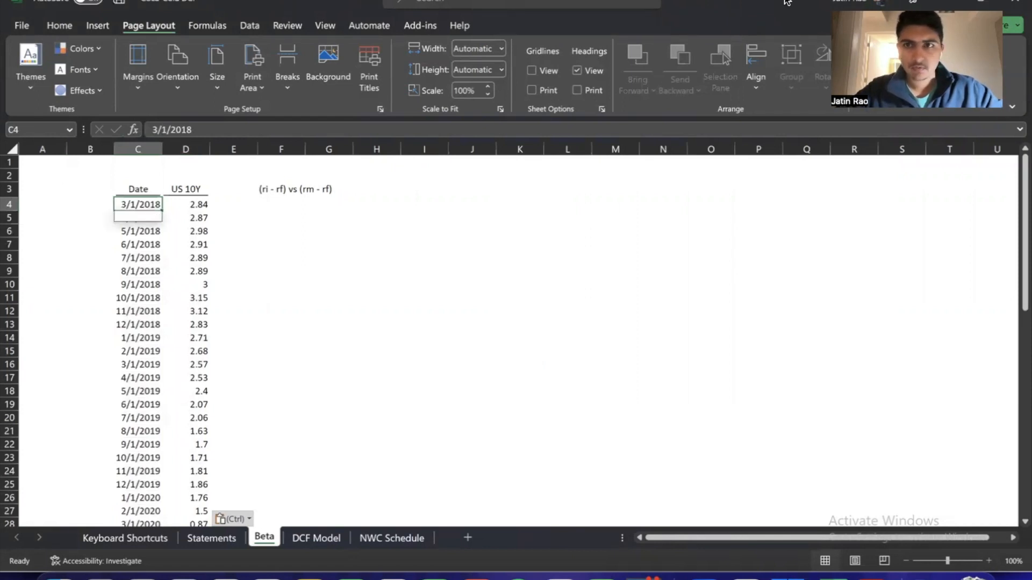
{"action": "left_click", "coordinate": [175, 230]}
{"action": "key", "text": "ctrl+Down"}
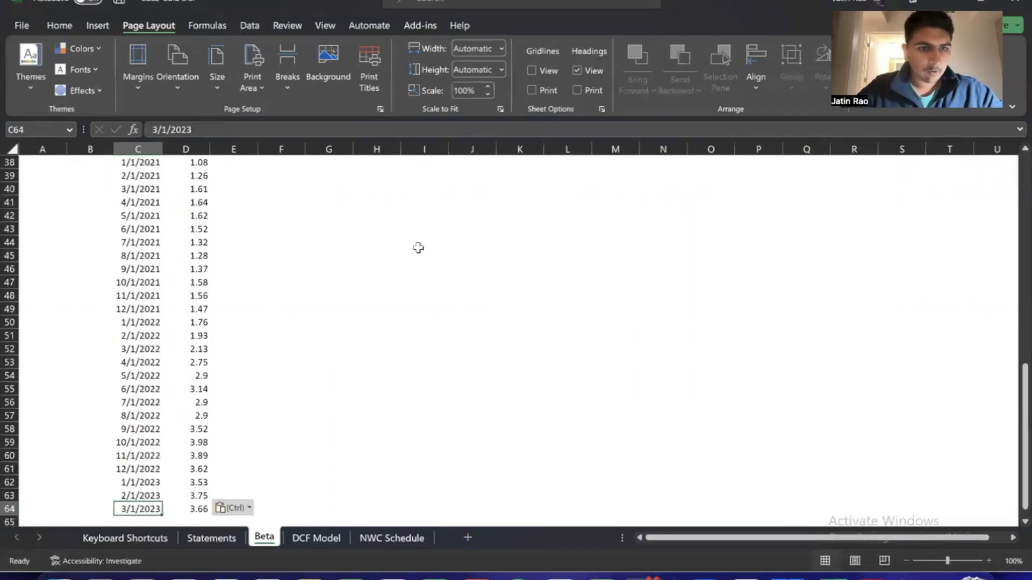
{"action": "key", "text": "Right"}
{"action": "key", "text": "Right"}
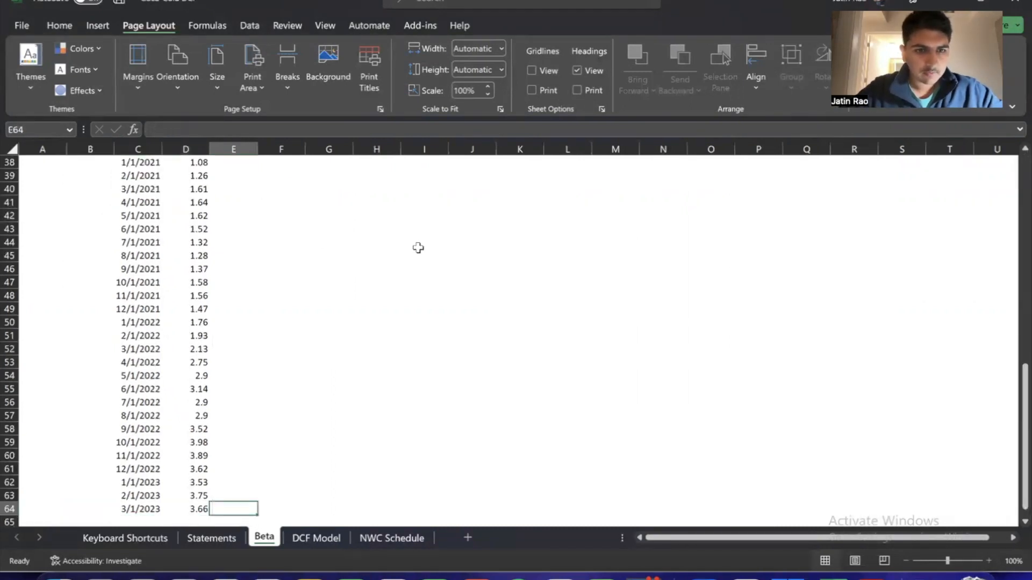
{"action": "key", "text": "Left"}
{"action": "key", "text": "ctrl+Up"}
{"action": "key", "text": "Left"}
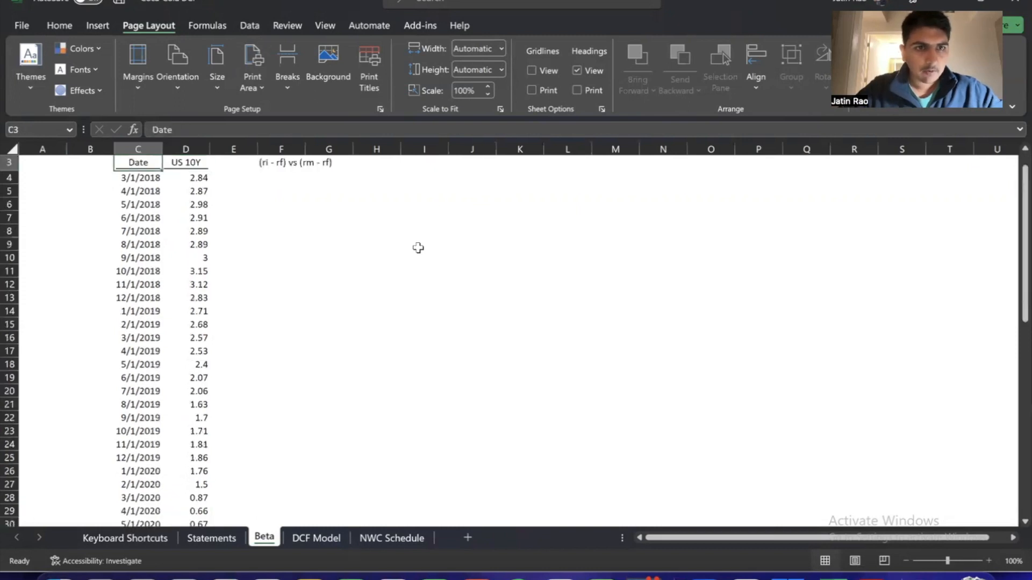
{"action": "key", "text": "Down"}
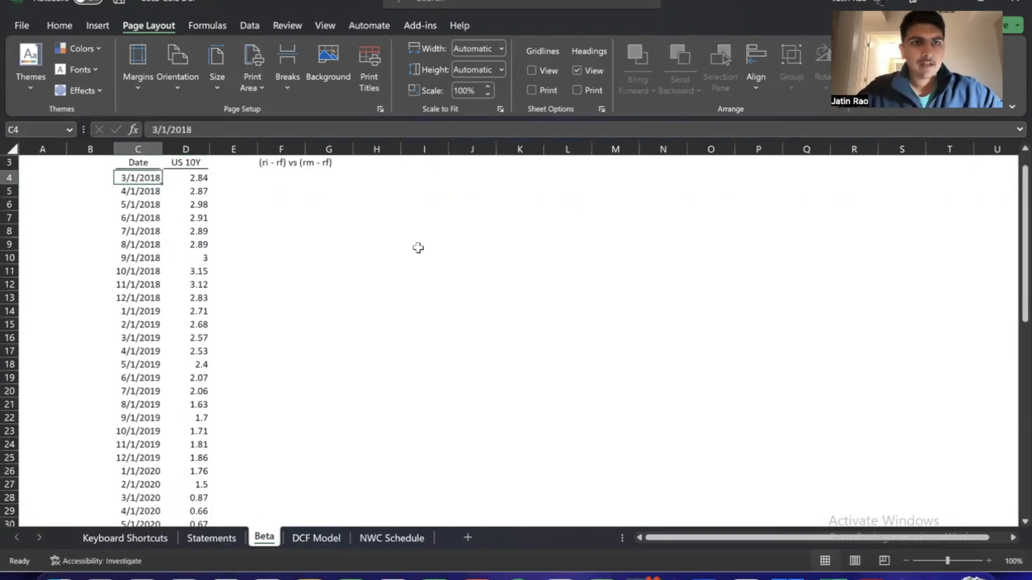
{"action": "key", "text": "ctrl+Down"}
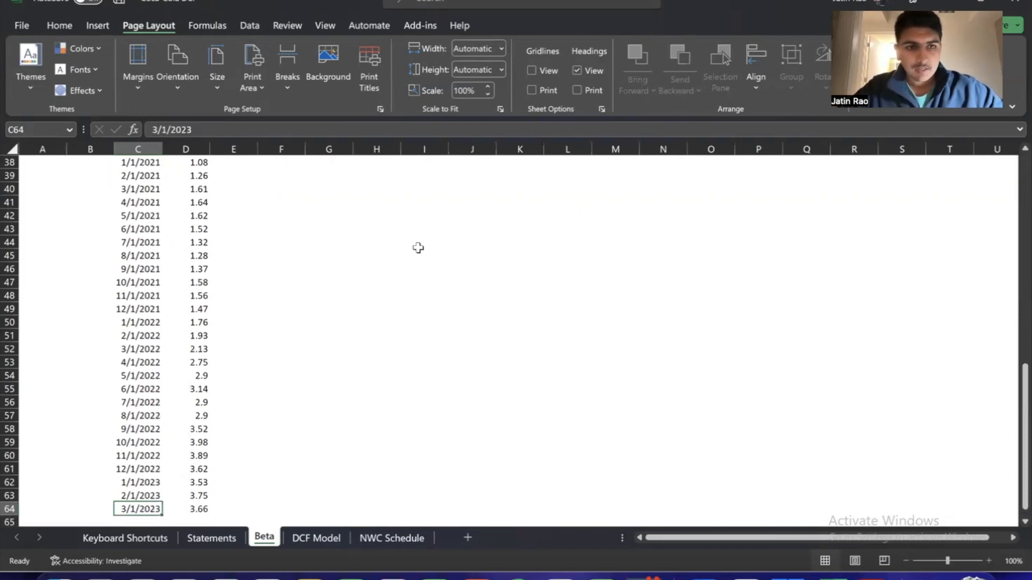
{"action": "key", "text": "ctrl+Up"}
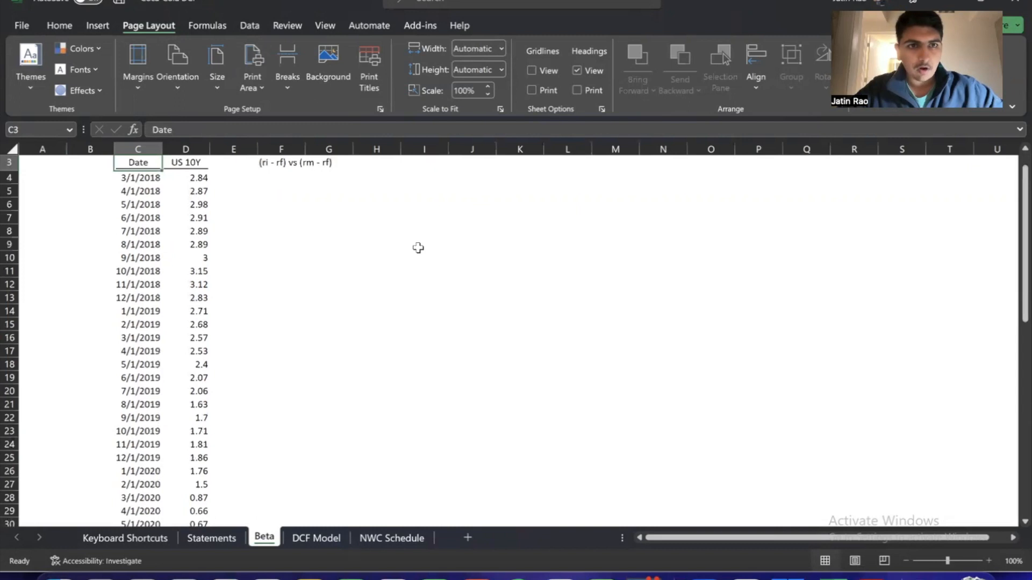
Move the regression note "(ri - rf) vs (rm - rf)" from F3 to E1
{"action": "key", "text": "Right"}
{"action": "key", "text": "Right"}
{"action": "key", "text": "Right"}
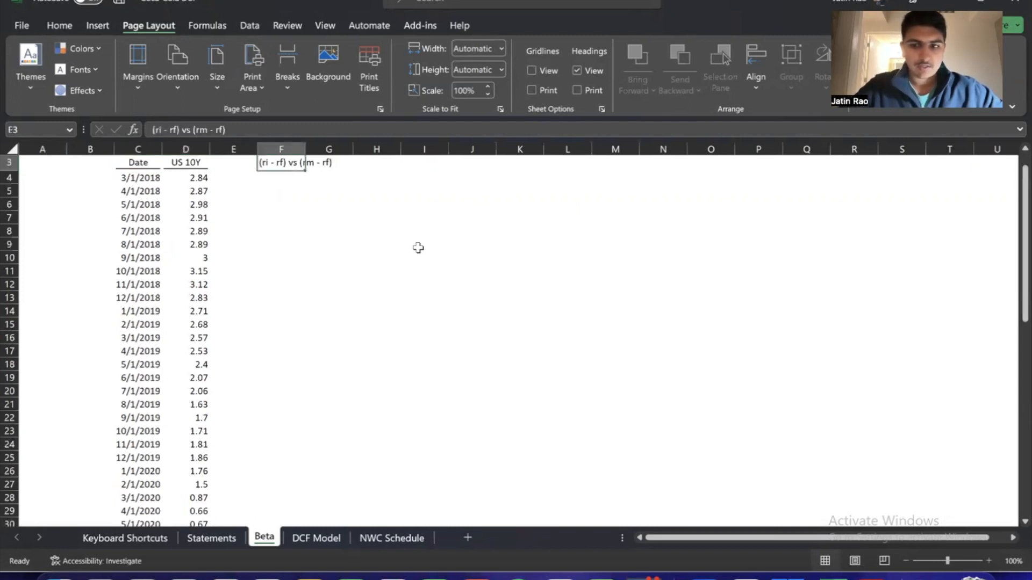
{"action": "scroll", "coordinate": [418, 248], "scroll_direction": "up", "scroll_amount": 1}
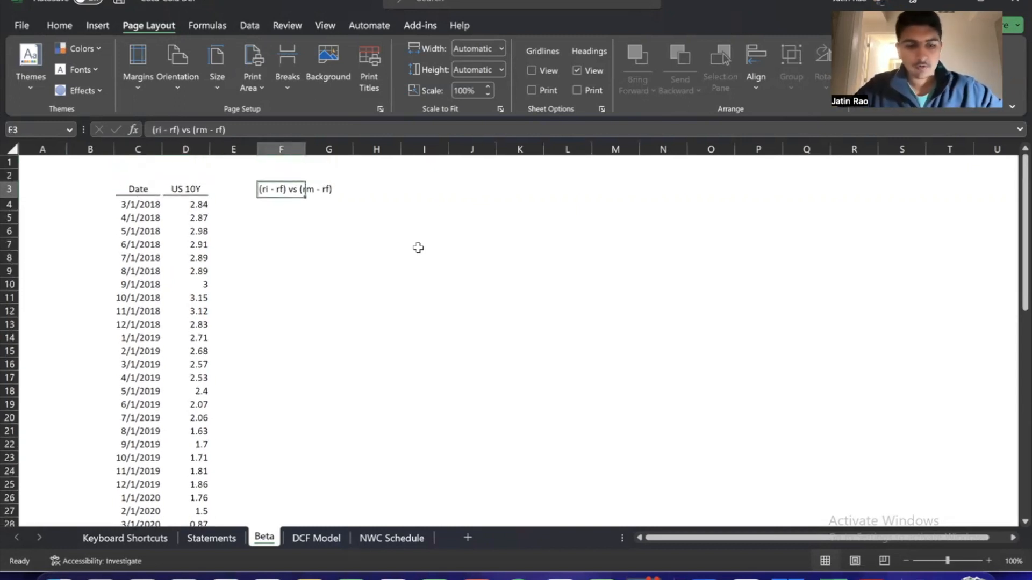
{"action": "key", "text": "ctrl+c"}
{"action": "key", "text": "Left"}
{"action": "key", "text": "Up"}
{"action": "key", "text": "Up"}
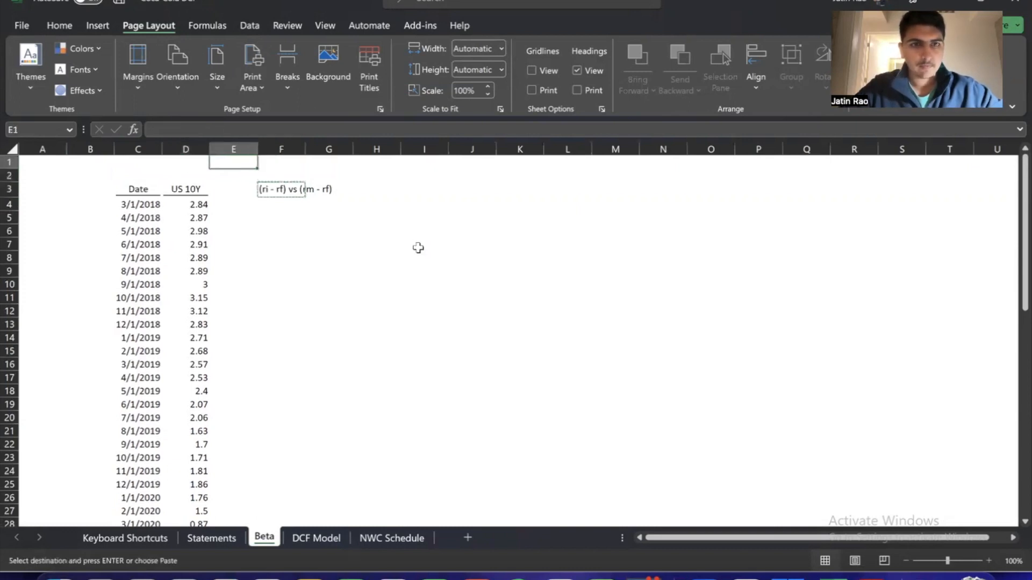
{"action": "key", "text": "Return"}
Enter the column header "Risk-Free Rate" in E3, beside the US 10Y header
{"action": "key", "text": "Down"}
{"action": "key", "text": "Down"}
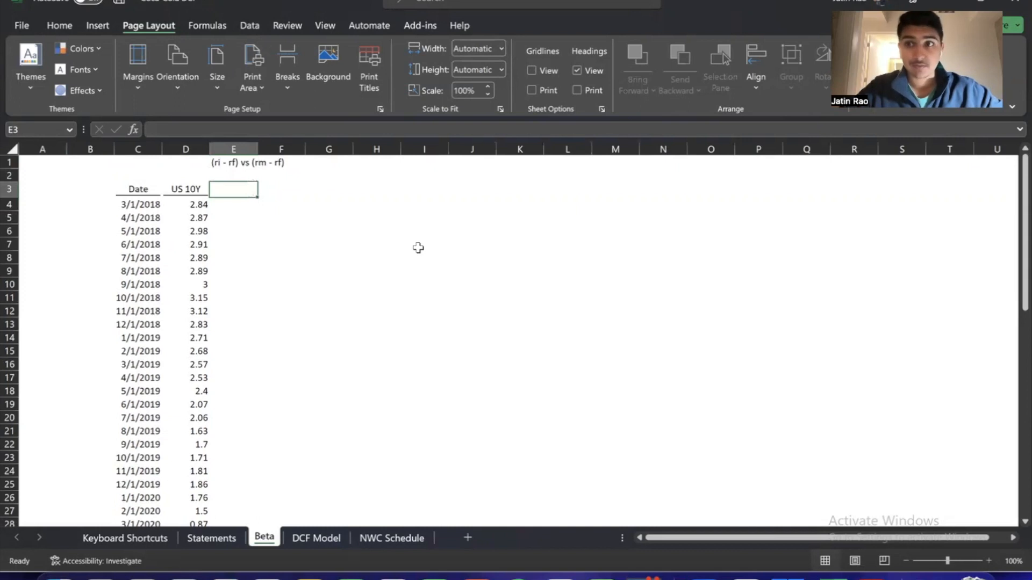
{"action": "type", "text": "R"}
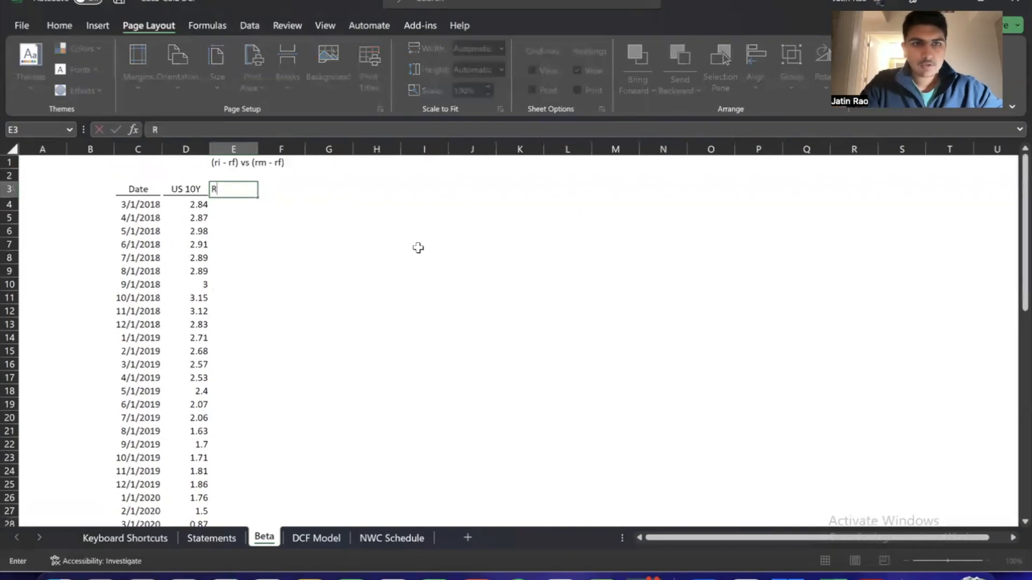
{"action": "type", "text": "isk-Free Rate"}
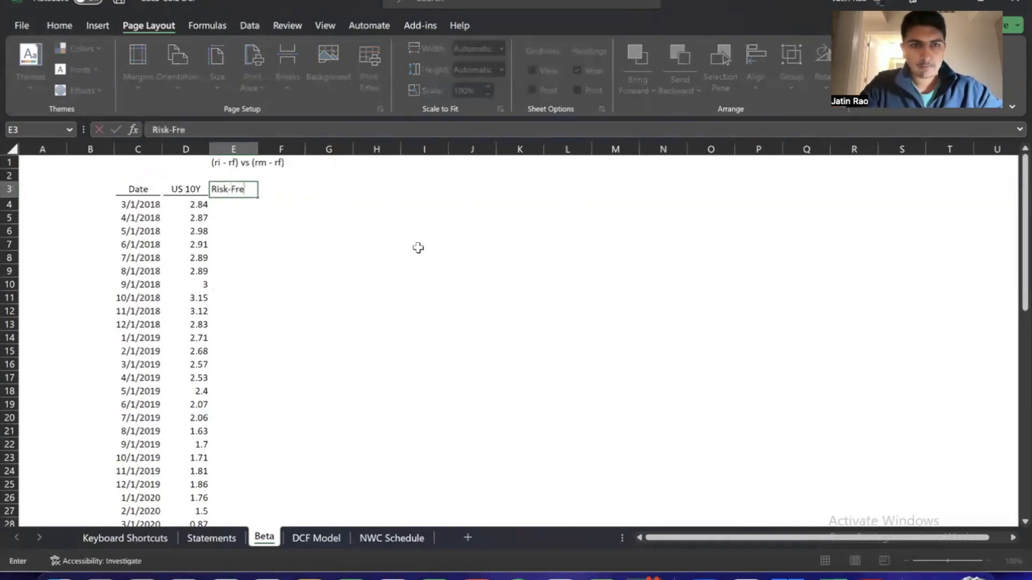
{"action": "key", "text": "Return"}
{"action": "key", "text": "Up"}
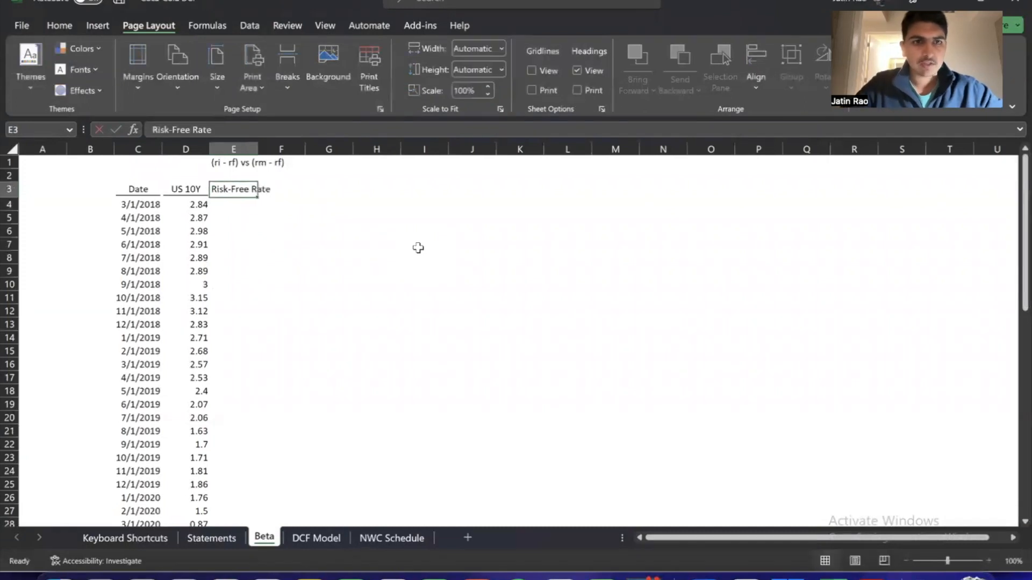
{"action": "key", "text": "Left"}
{"action": "key", "text": "Down"}
{"action": "key", "text": "ctrl+shift+Down"}
{"action": "key", "text": "Up"}
{"action": "key", "text": "Up"}
{"action": "key", "text": "Up"}
{"action": "key", "text": "Down"}
{"action": "key", "text": "Down"}
{"action": "key", "text": "Down"}
{"action": "key", "text": "Down"}
{"action": "key", "text": "Up"}
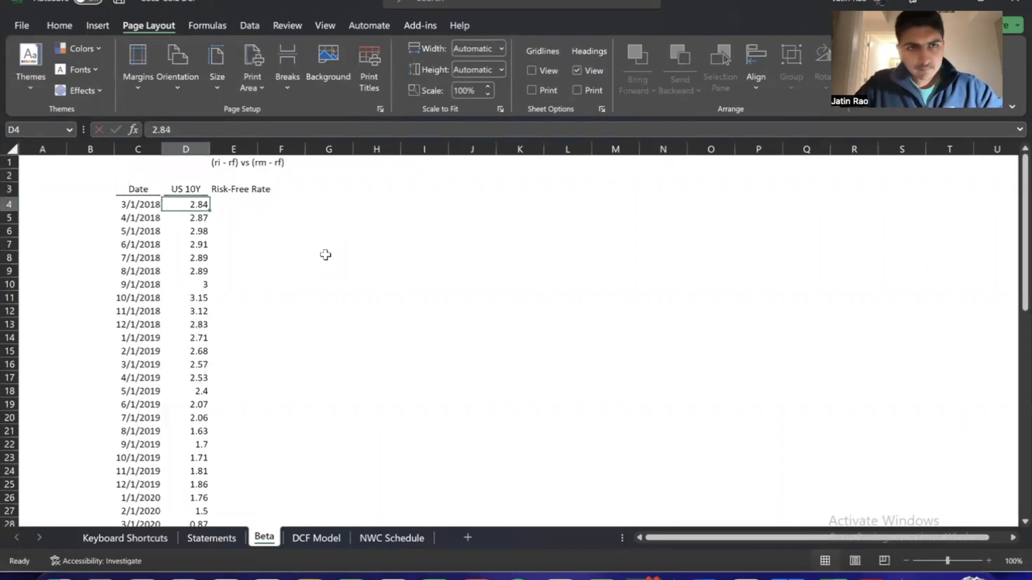
{"action": "key", "text": "Up"}
{"action": "key", "text": "Up"}
{"action": "key", "text": "Up"}
{"action": "key", "text": "Down"}
{"action": "key", "text": "Down"}
{"action": "key", "text": "Down"}
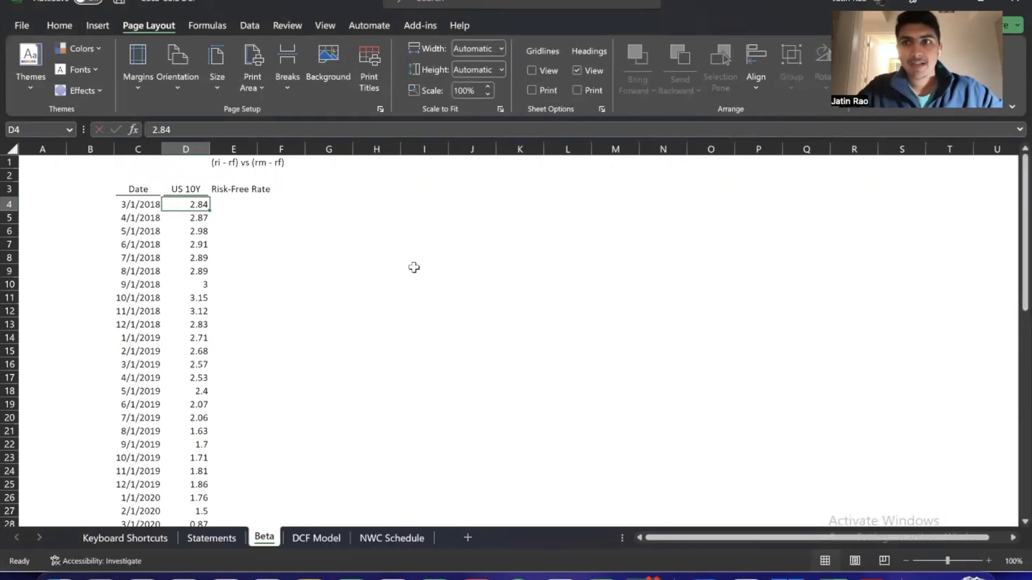
{"action": "key", "text": "Right"}
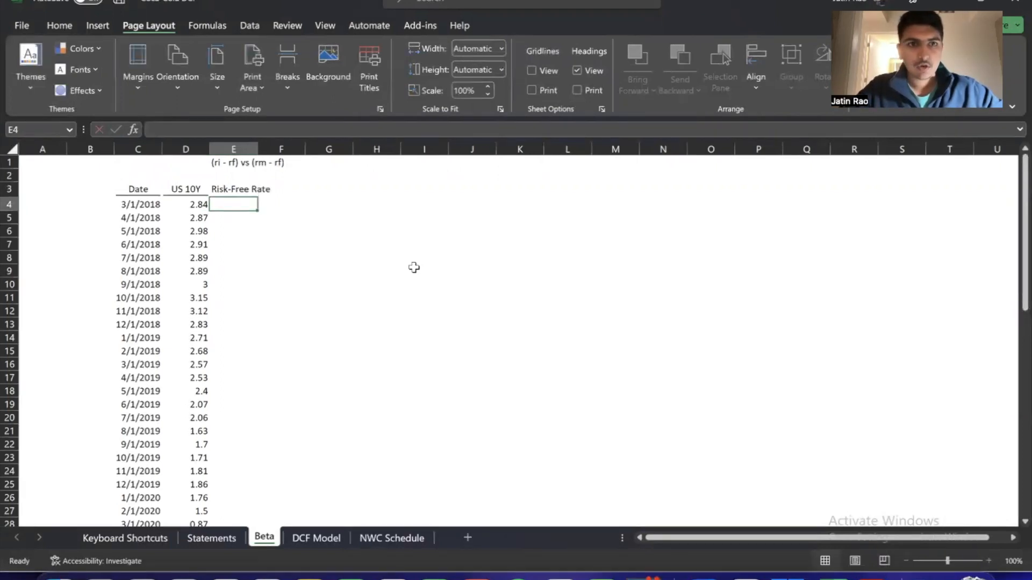
AutoFit column E to its Risk-Free Rate header and underline the header like its neighbours
{"action": "key", "text": "Up"}
{"action": "key", "text": "ctrl+shift+Right"}
{"action": "key", "text": "Home"}
{"action": "key", "text": "ctrl+Right"}
{"action": "key", "text": "ctrl+Right"}
{"action": "key", "text": "alt+h"}
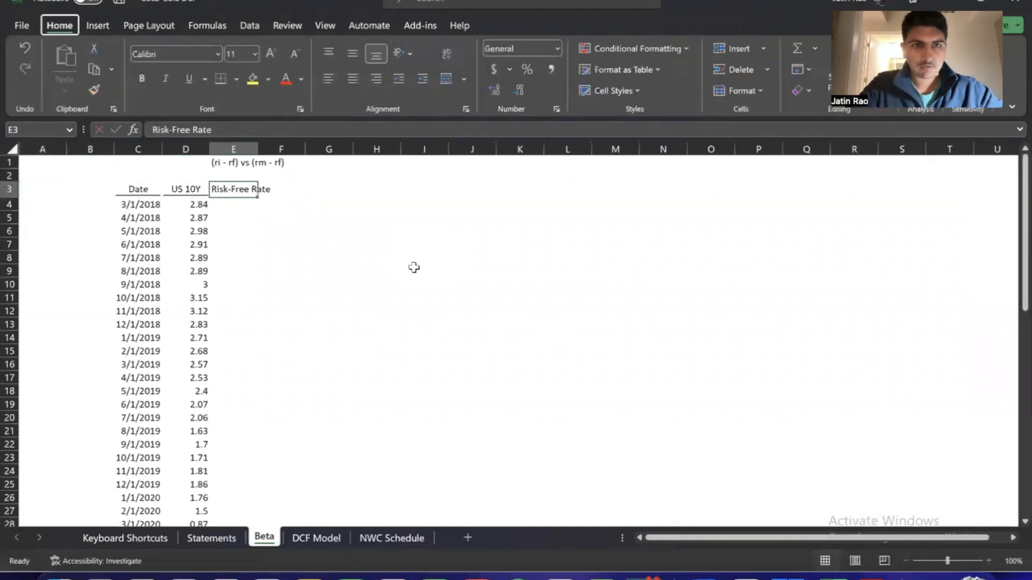
{"action": "key", "text": "o"}
{"action": "key", "text": "i"}
{"action": "key", "text": "ctrl+u"}
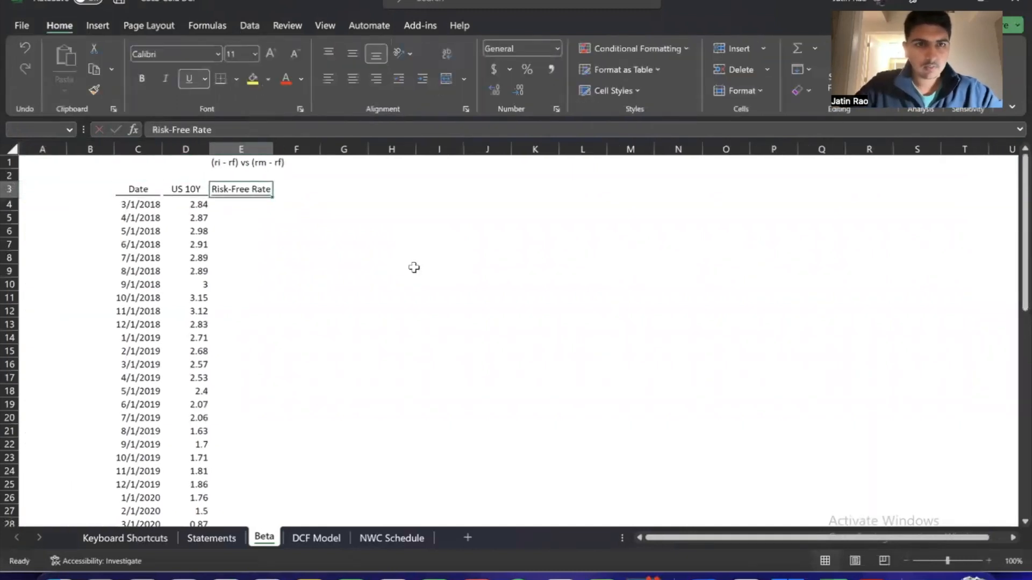
Set the width of column E to 12
{"action": "key", "text": "alt+h"}
{"action": "type", "text": "ow"}
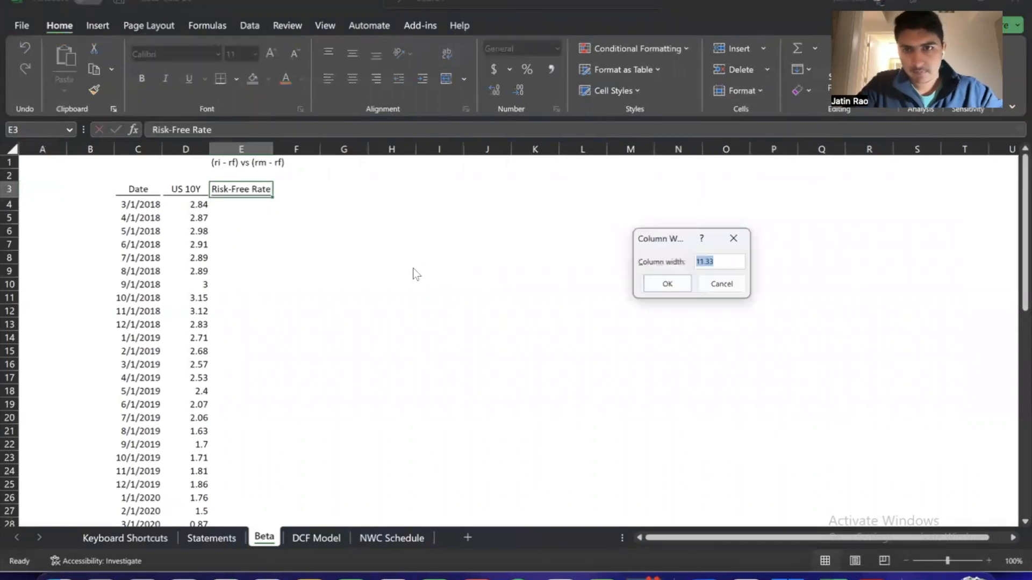
{"action": "type", "text": "12"}
{"action": "key", "text": "Return"}
{"action": "key", "text": "Down"}
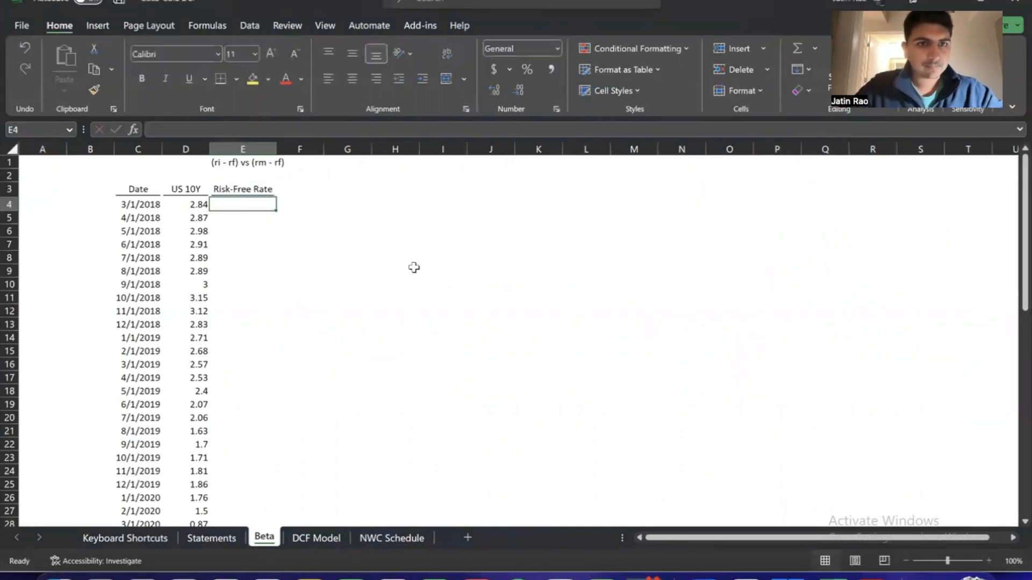
{"action": "key", "text": "Down"}
{"action": "key", "text": "Left"}
{"action": "key", "text": "Up"}
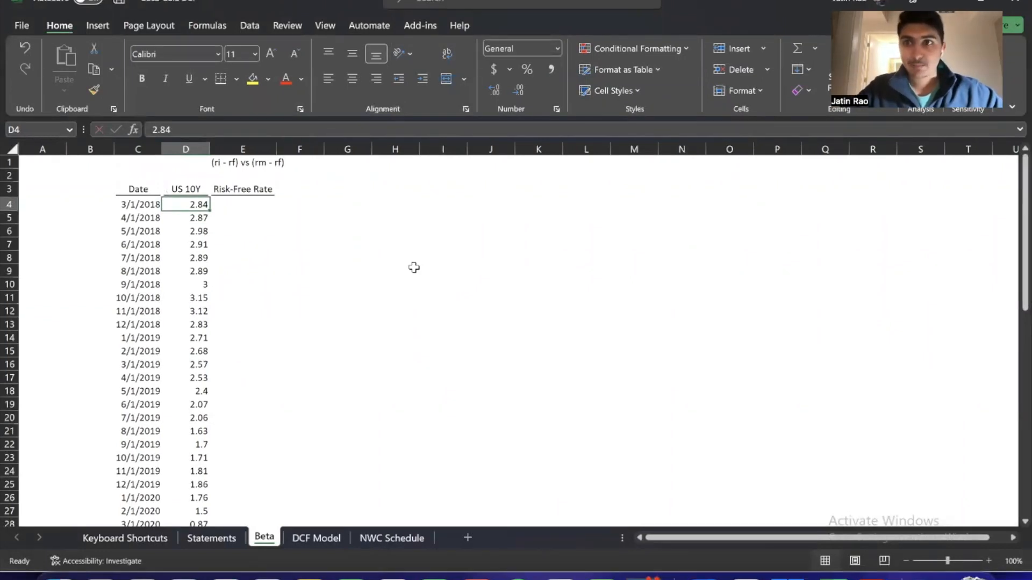
{"action": "key", "text": "Right"}
{"action": "key", "text": "Left"}
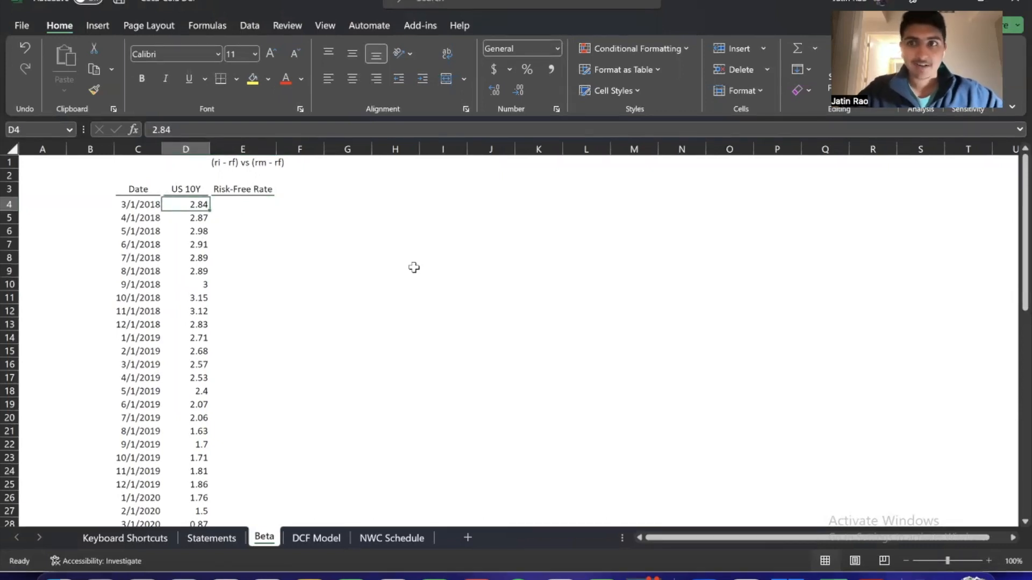
{"action": "key", "text": "Right"}
{"action": "key", "text": "Left"}
{"action": "key", "text": "Right"}
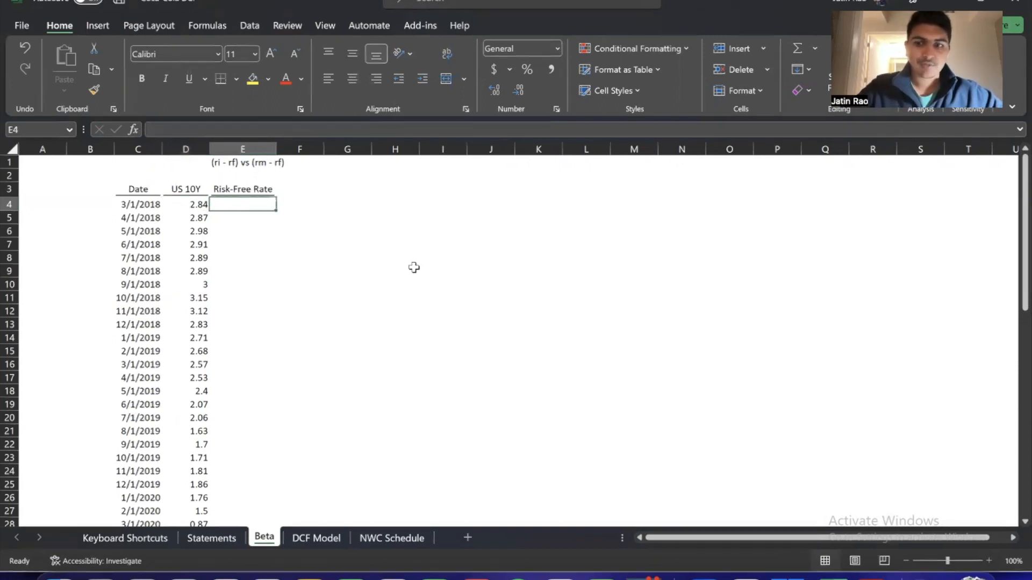
Enter the formula =D4/100/12 in E4 to turn the first annual yield into a monthly decimal rate
{"action": "type", "text": "="}
{"action": "key", "text": "Left"}
{"action": "type", "text": "/100"}
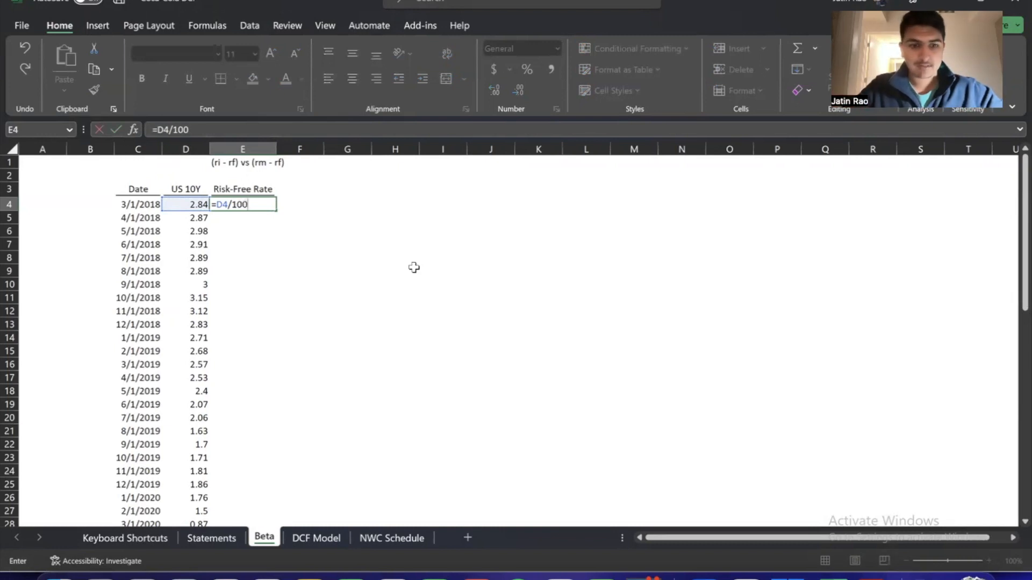
{"action": "type", "text": "/12"}
{"action": "key", "text": "Return"}
{"action": "key", "text": "Up"}
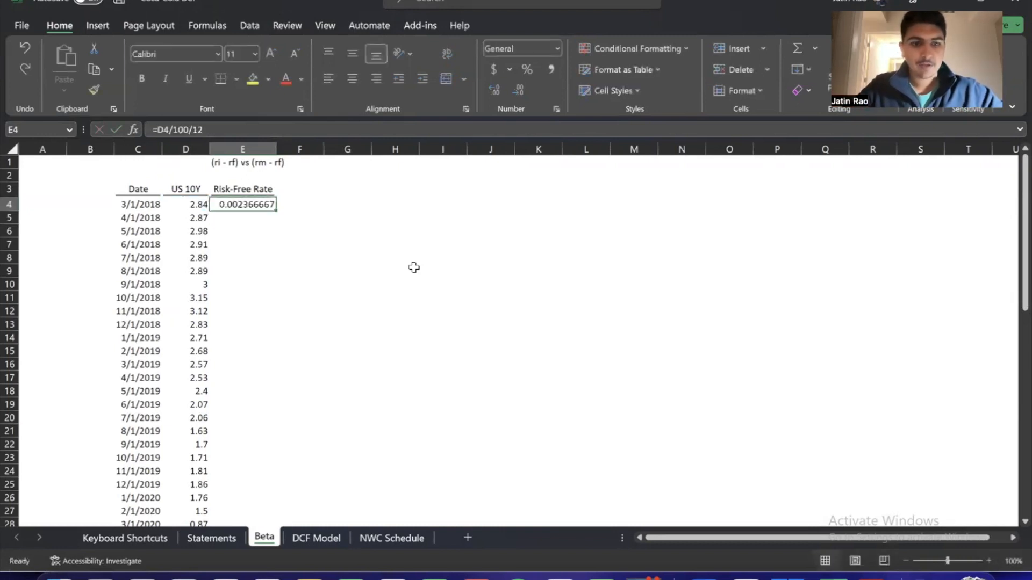
Shorten the risk-free rate formula in E4 to =D4/1200
{"action": "key", "text": "F2"}
{"action": "key", "text": "BackSpace"}
{"action": "key", "text": "BackSpace"}
{"action": "key", "text": "BackSpace"}
{"action": "key", "text": "BackSpace"}
{"action": "key", "text": "BackSpace"}
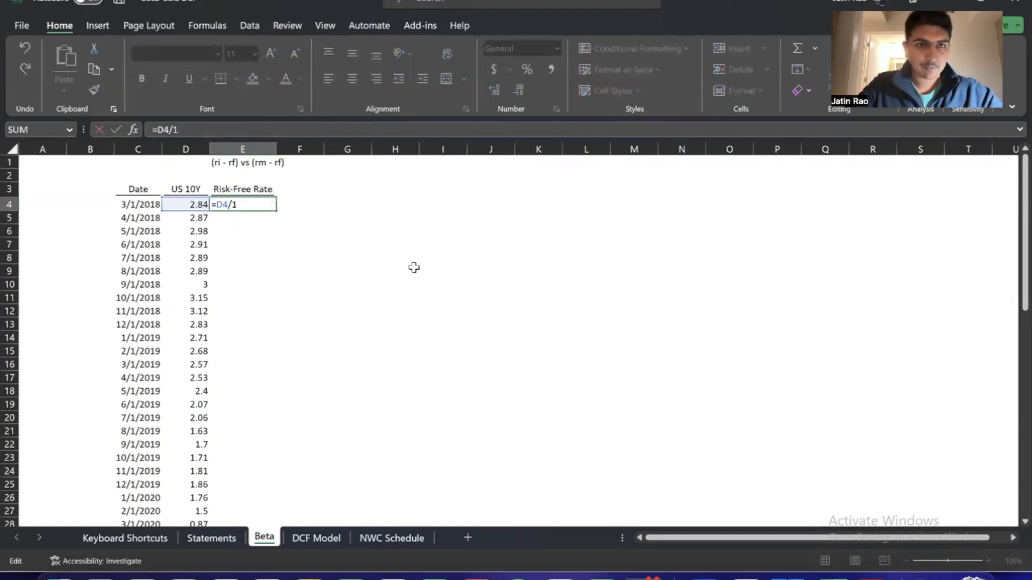
{"action": "type", "text": "20"}
{"action": "key", "text": "BackSpace"}
{"action": "key", "text": "BackSpace"}
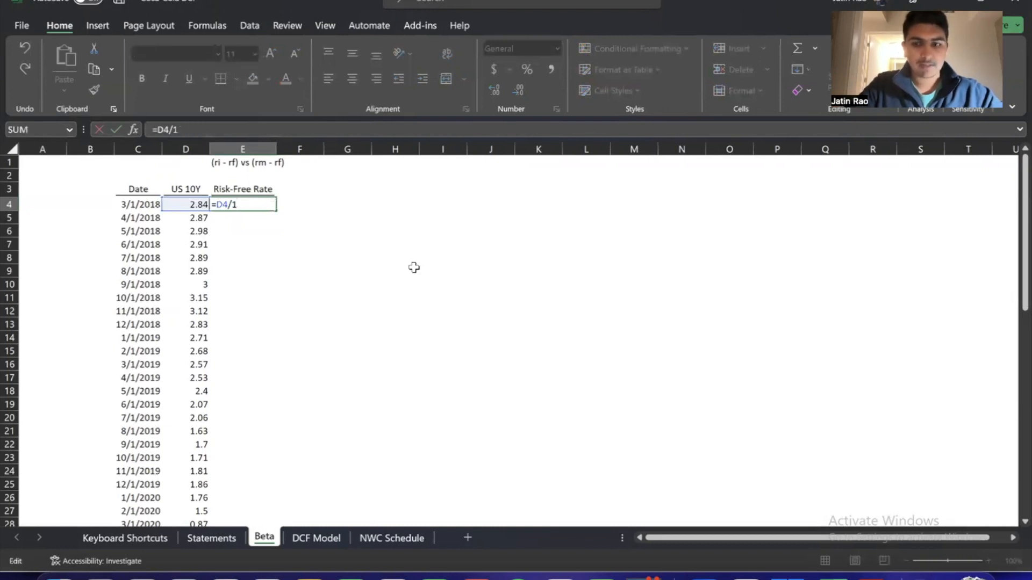
{"action": "type", "text": "200"}
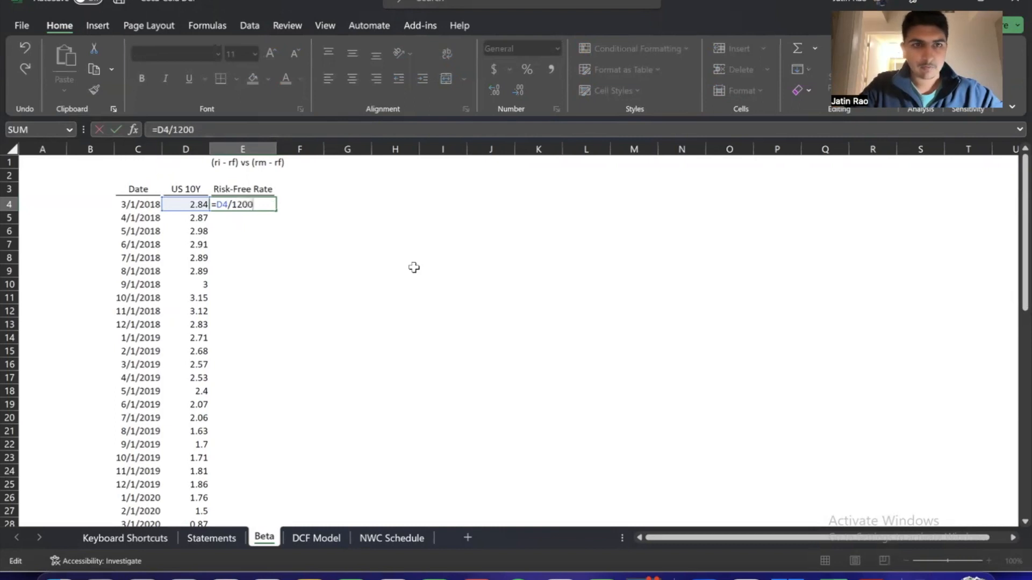
{"action": "key", "text": "Return"}
{"action": "key", "text": "Up"}
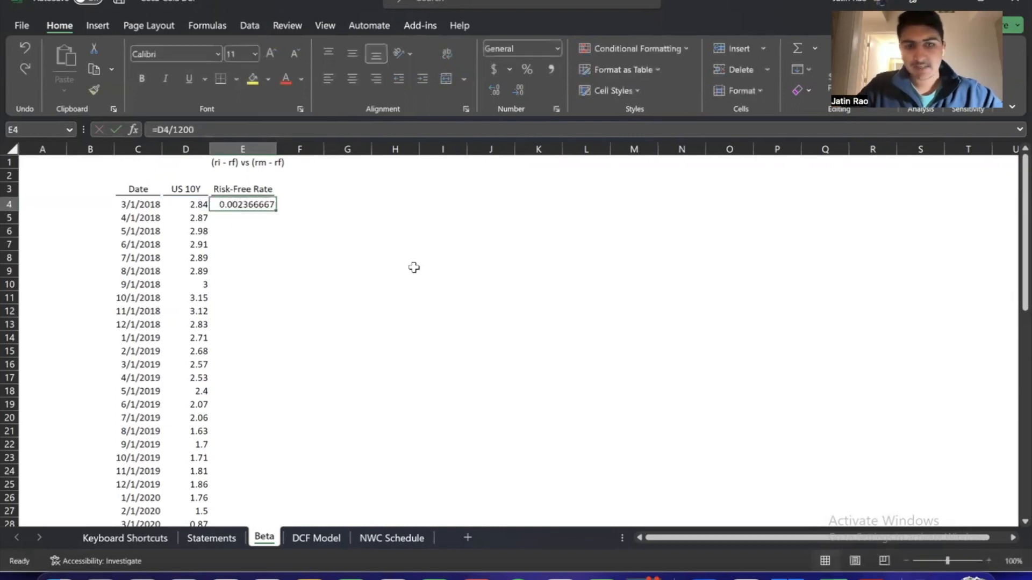
Format E4 as a percentage with four decimal places and fill its formula down the column to E64
{"action": "key", "text": "alt+h"}
{"action": "key", "text": "p"}
{"action": "key", "text": "alt+h"}
{"action": "key", "text": "0"}
{"action": "key", "text": "alt+h"}
{"action": "key", "text": "0"}
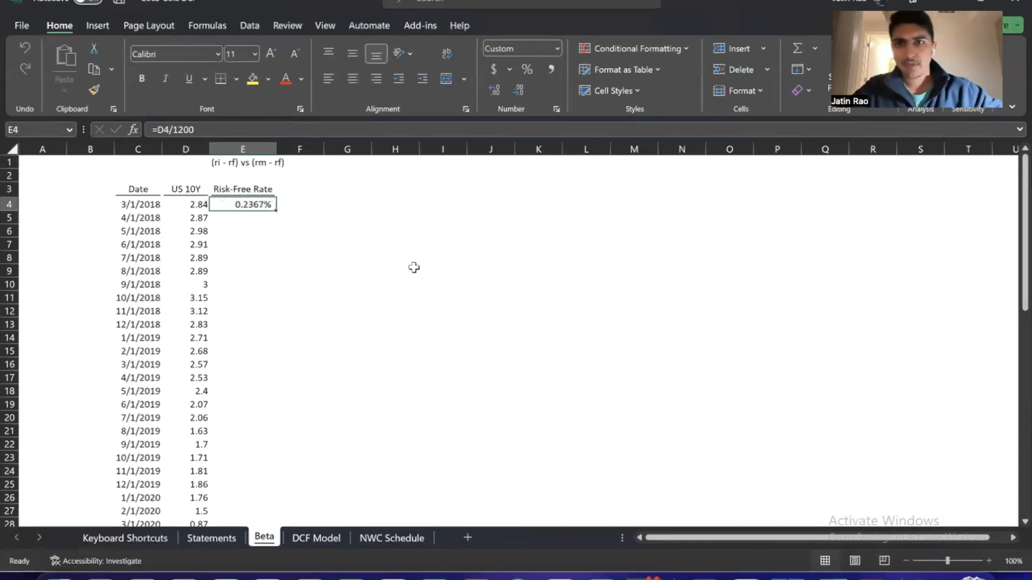
{"action": "double_click", "coordinate": [276, 212]}
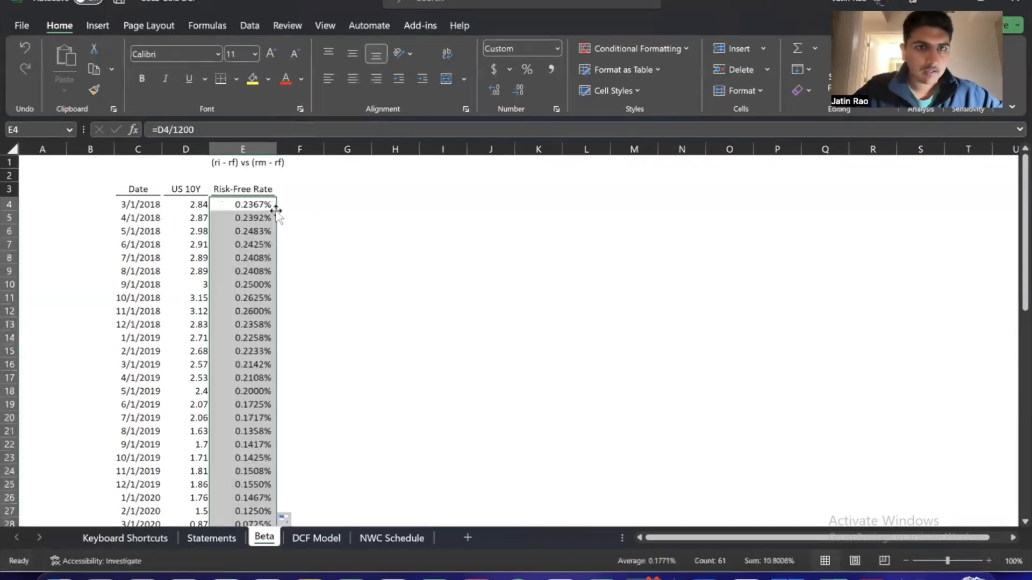
{"action": "left_click", "coordinate": [241, 205]}
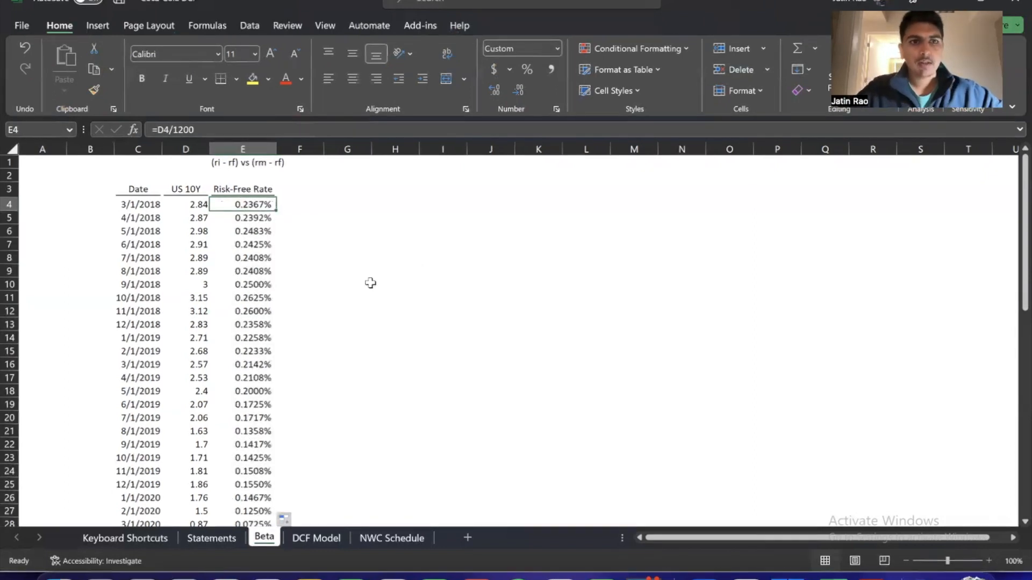
Review the Date, US 10Y and Risk-Free Rate entries in row 4, and check the last rate in row 64
{"action": "left_click", "coordinate": [135, 204]}
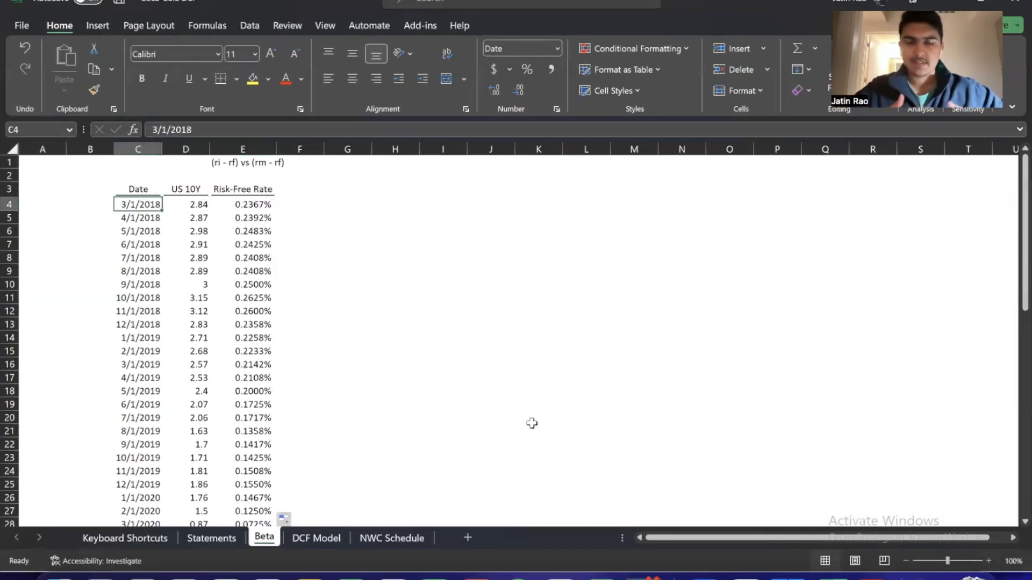
{"action": "key", "text": "Right"}
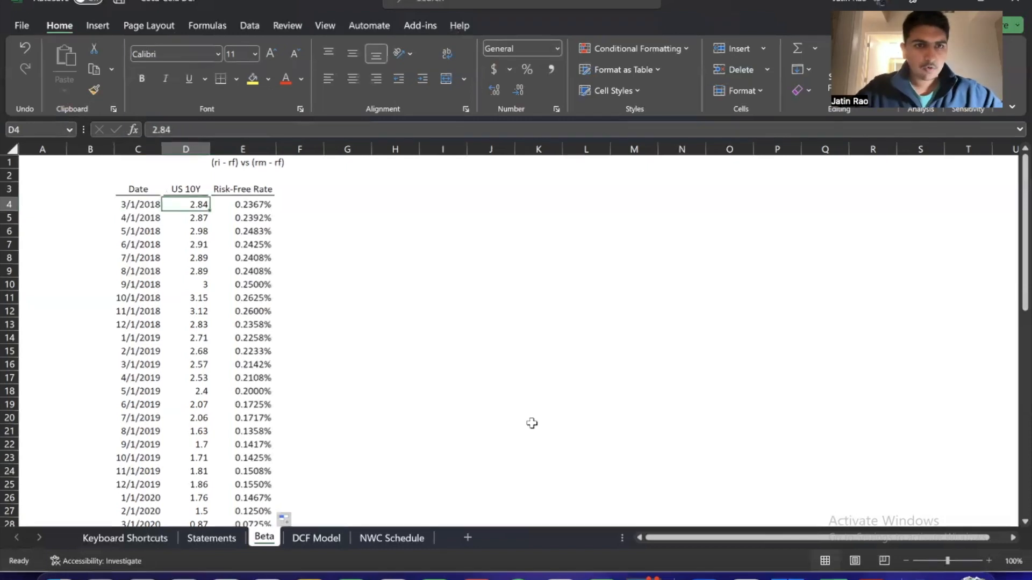
{"action": "key", "text": "ctrl+shift+Down"}
{"action": "key", "text": "ctrl+Up"}
{"action": "key", "text": "Down"}
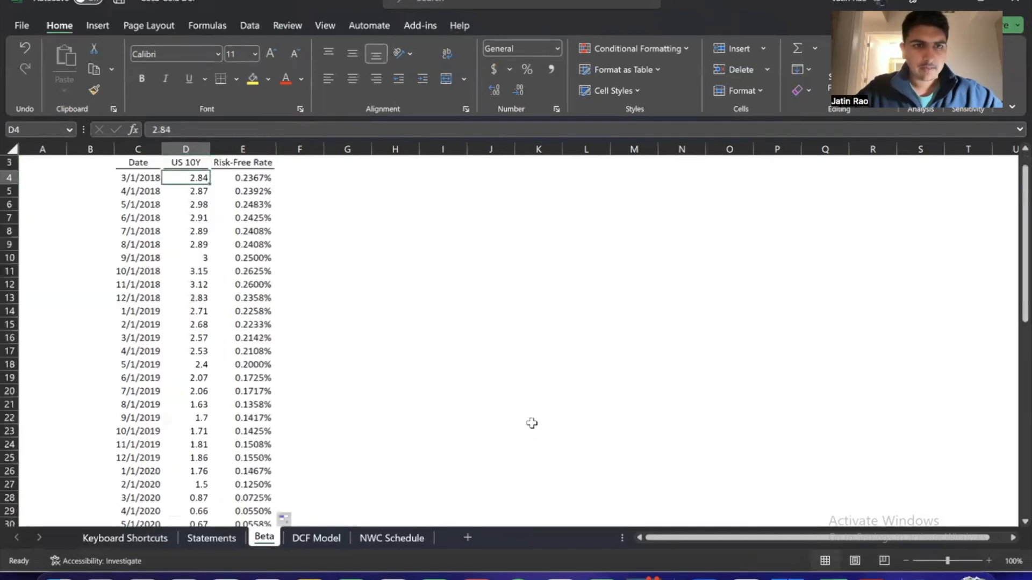
{"action": "key", "text": "Up"}
{"action": "key", "text": "Up"}
{"action": "key", "text": "Up"}
{"action": "key", "text": "Down"}
{"action": "key", "text": "Down"}
{"action": "key", "text": "Down"}
{"action": "key", "text": "Left"}
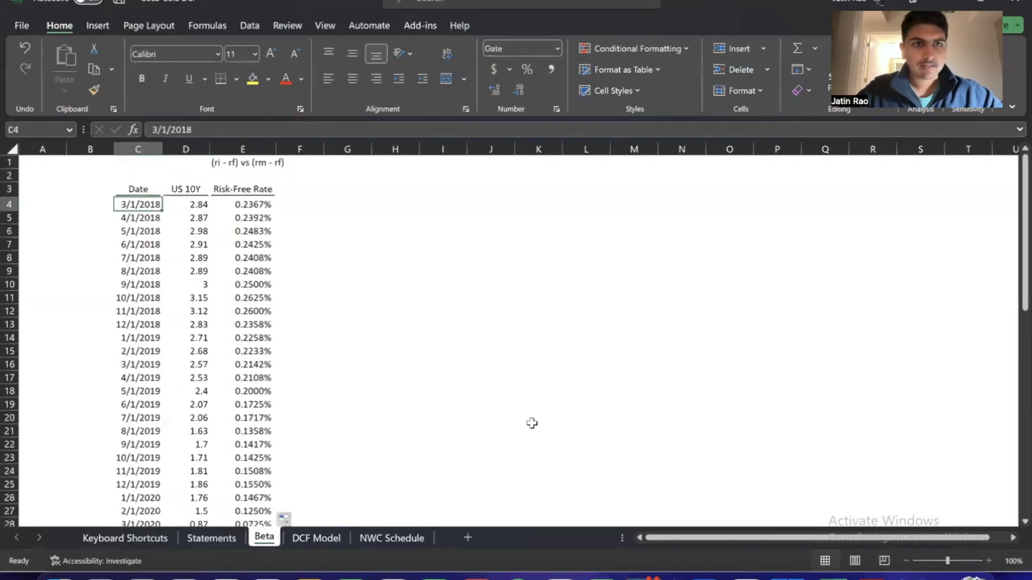
{"action": "key", "text": "Right"}
{"action": "key", "text": "Right"}
{"action": "key", "text": "Right"}
{"action": "key", "text": "Left"}
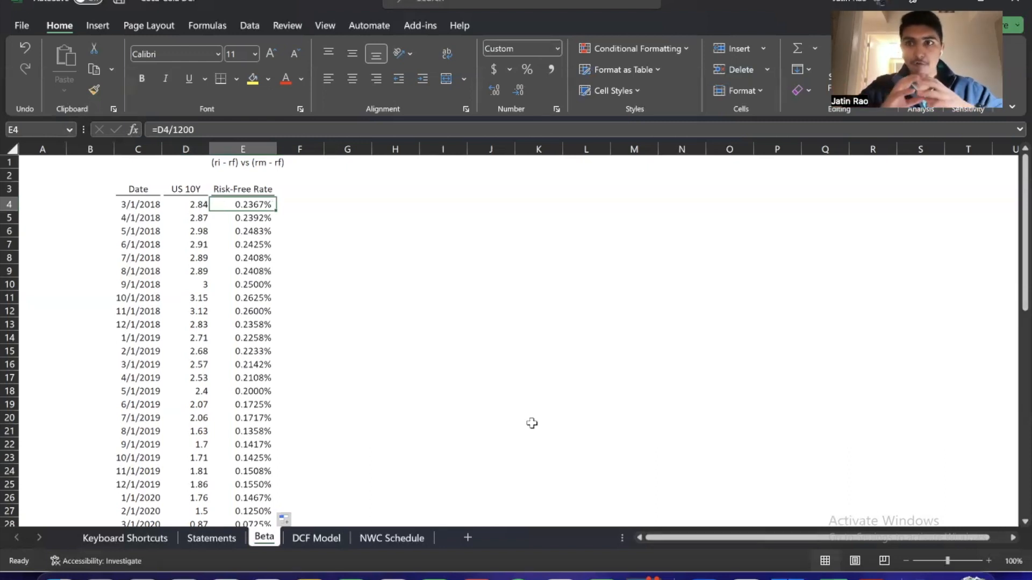
{"action": "key", "text": "Left"}
{"action": "key", "text": "Left"}
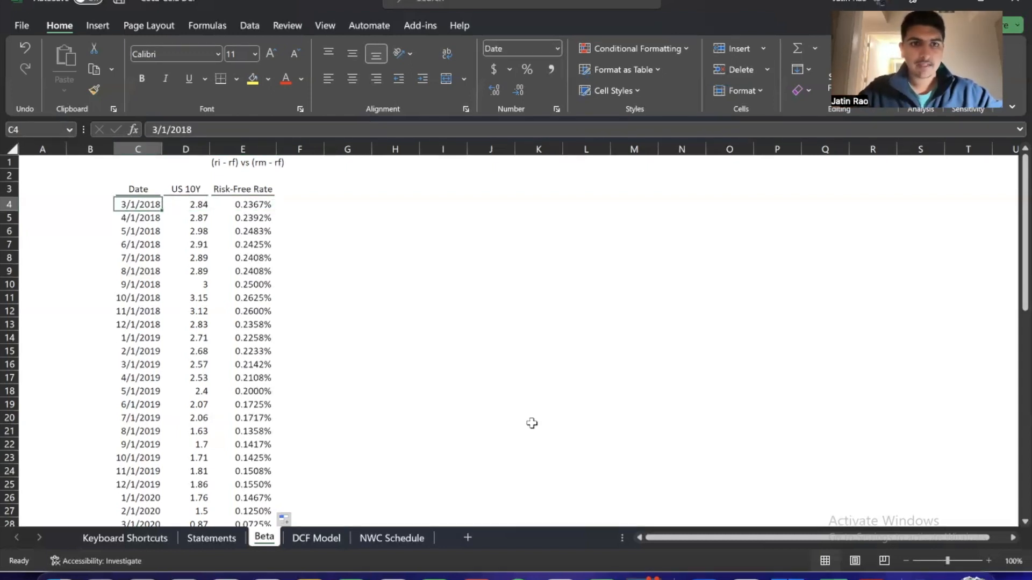
{"action": "key", "text": "Right"}
{"action": "key", "text": "Right"}
{"action": "key", "text": "Right"}
{"action": "key", "text": "Left"}
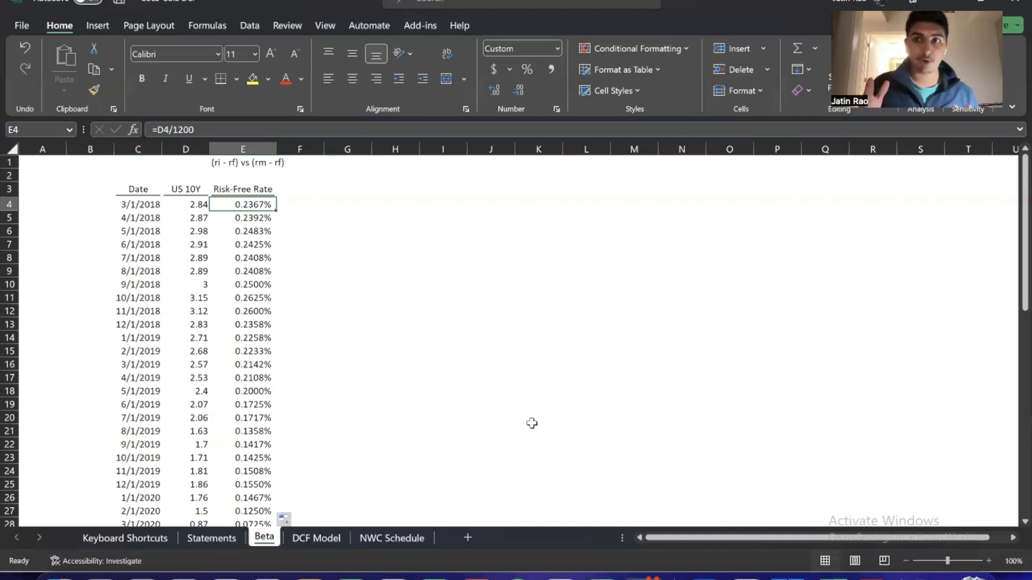
{"action": "key", "text": "Down"}
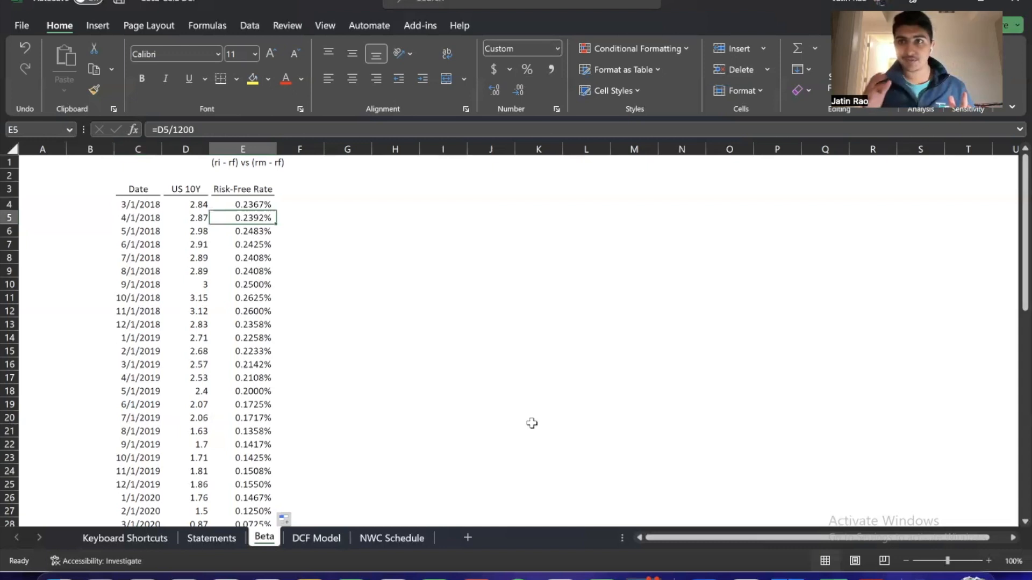
{"action": "key", "text": "ctrl+Down"}
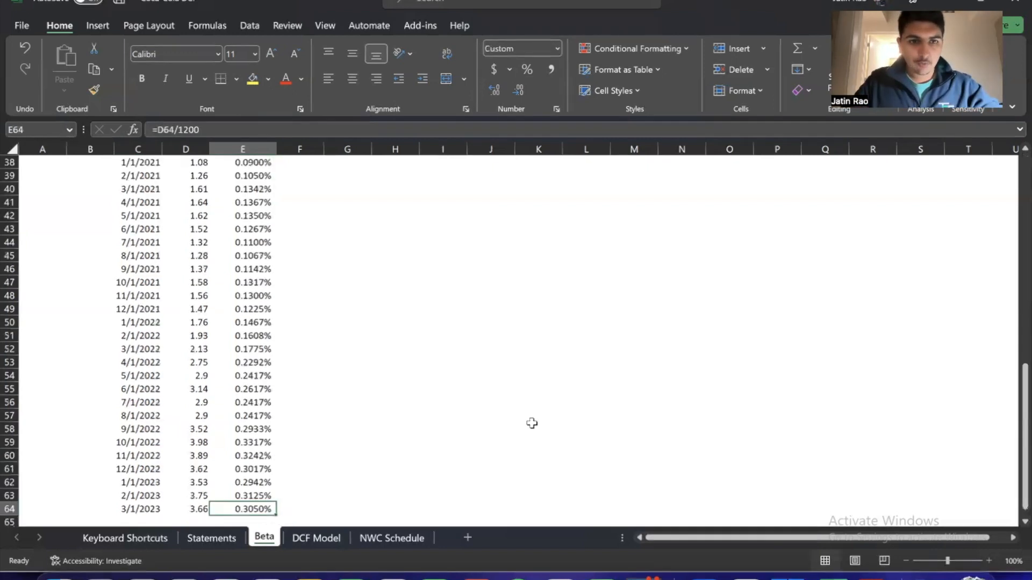
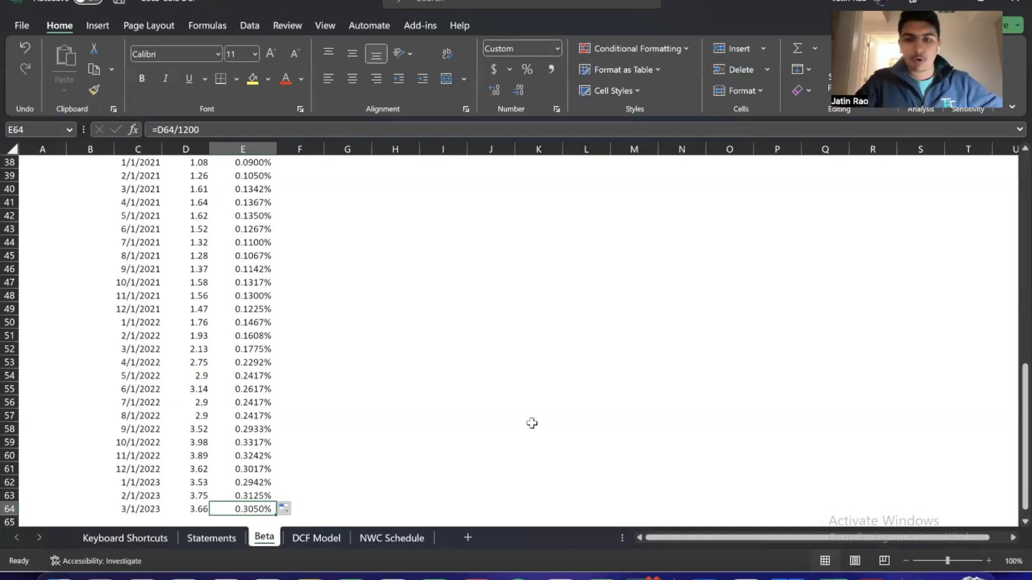
Enter the formula =C64+30 in C65 to add another date below the last month
{"action": "key", "text": "Down"}
{"action": "key", "text": "Left"}
{"action": "key", "text": "Left"}
{"action": "type", "text": "="}
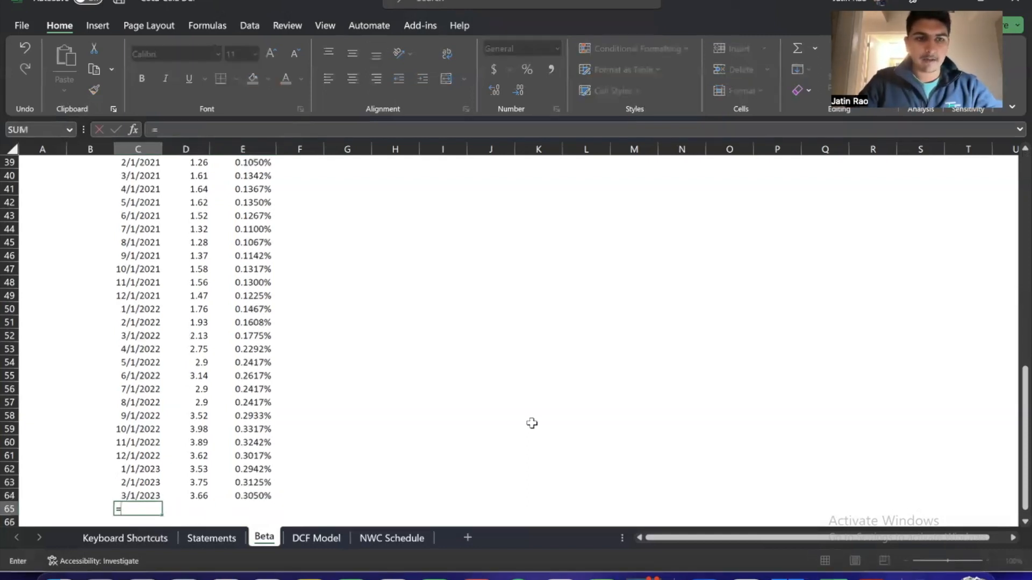
{"action": "key", "text": "Up"}
{"action": "type", "text": "+30"}
{"action": "key", "text": "Return"}
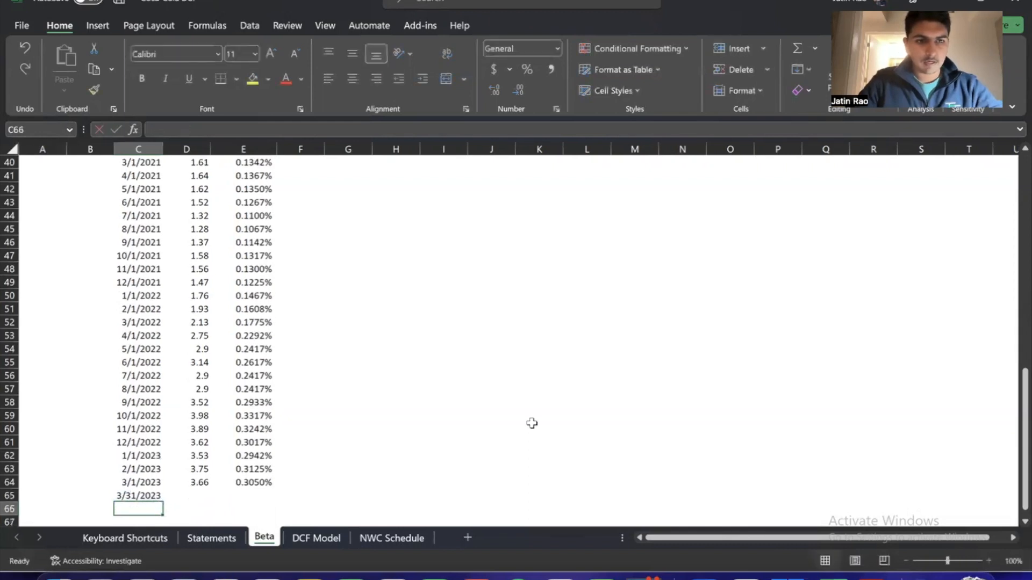
Correct the date formula in C65 to =C64+31
{"action": "key", "text": "Up"}
{"action": "key", "text": "F2"}
{"action": "key", "text": "BackSpace"}
{"action": "type", "text": "1"}
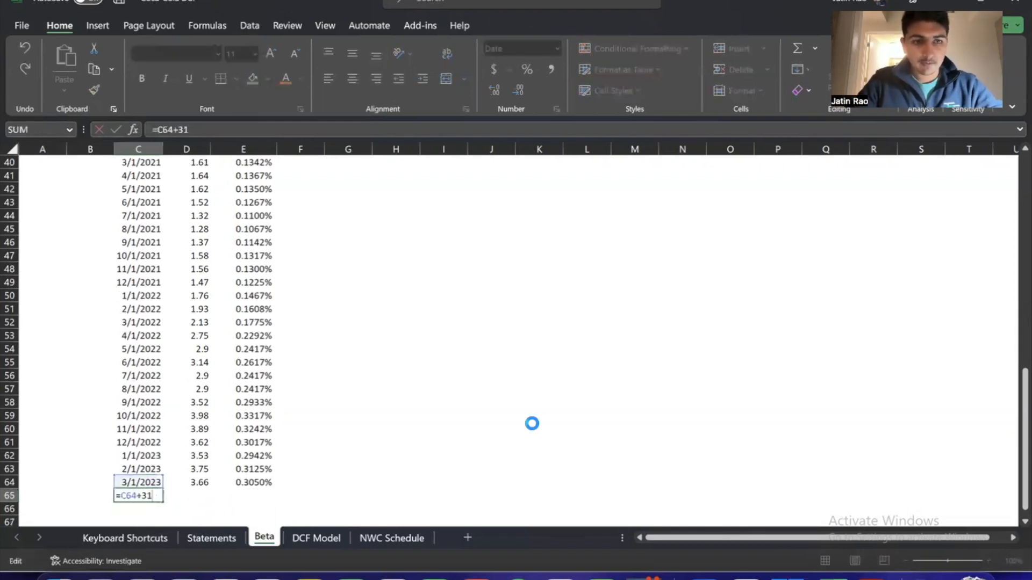
{"action": "key", "text": "Return"}
{"action": "key", "text": "Up"}
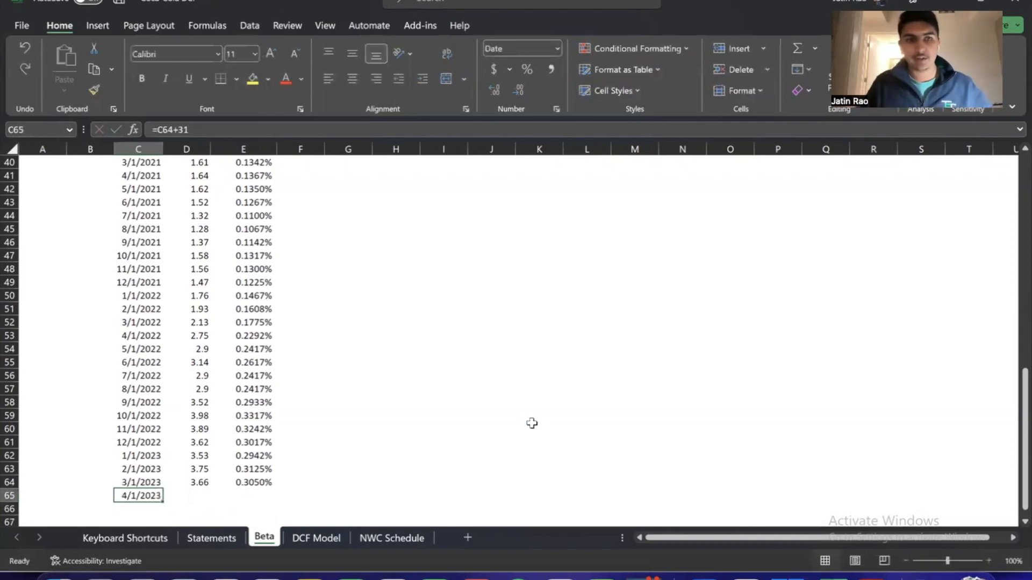
Carry the latest 10-year yield forward by entering =D64 in D65
{"action": "key", "text": "Right"}
{"action": "type", "text": "="}
{"action": "key", "text": "Up"}
{"action": "key", "text": "Return"}
Fill the formula in D65 across into E65 and compare it with the rate above
{"action": "key", "text": "Up"}
{"action": "key", "text": "shift+Right"}
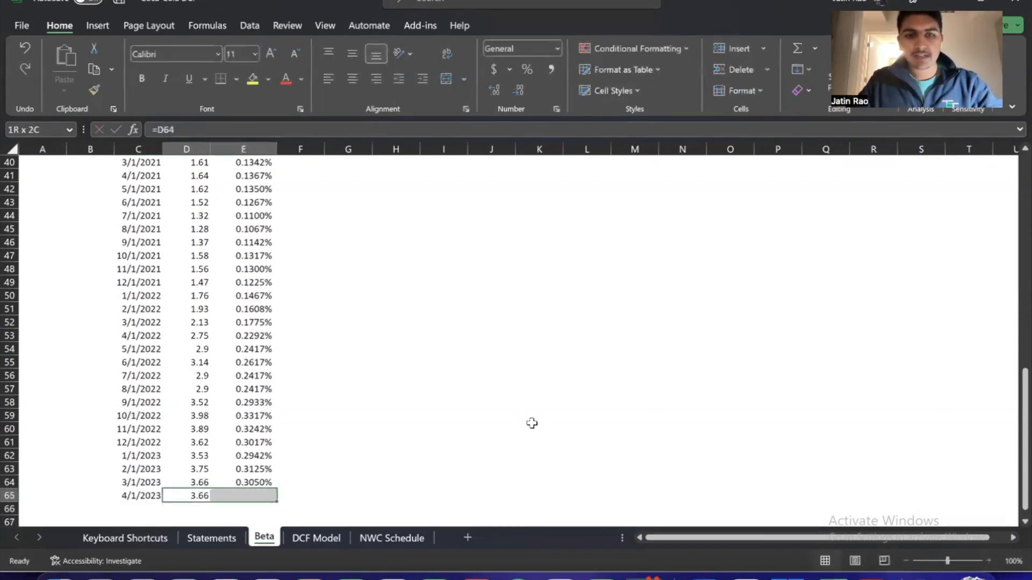
{"action": "key", "text": "ctrl+r"}
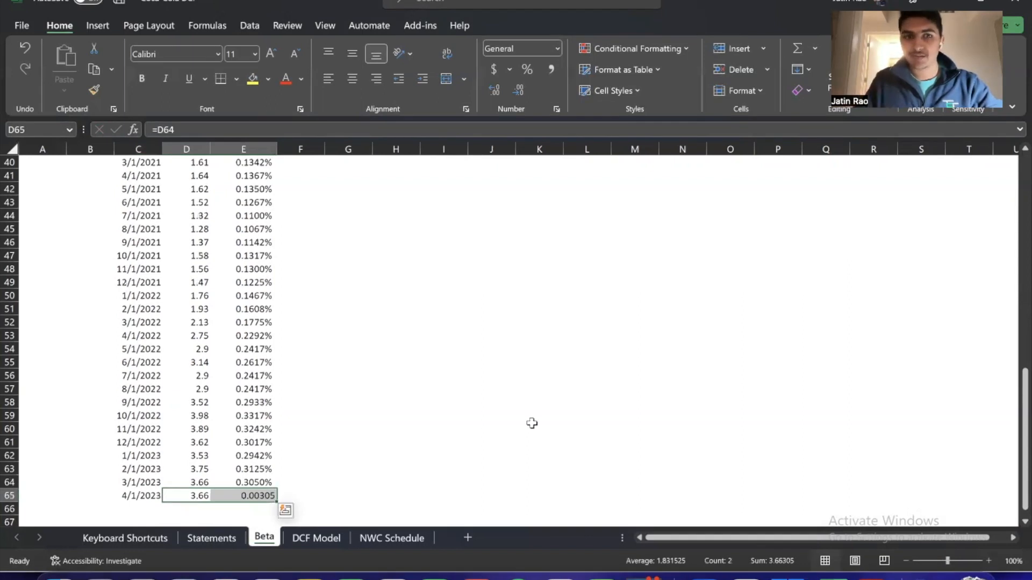
{"action": "key", "text": "Right"}
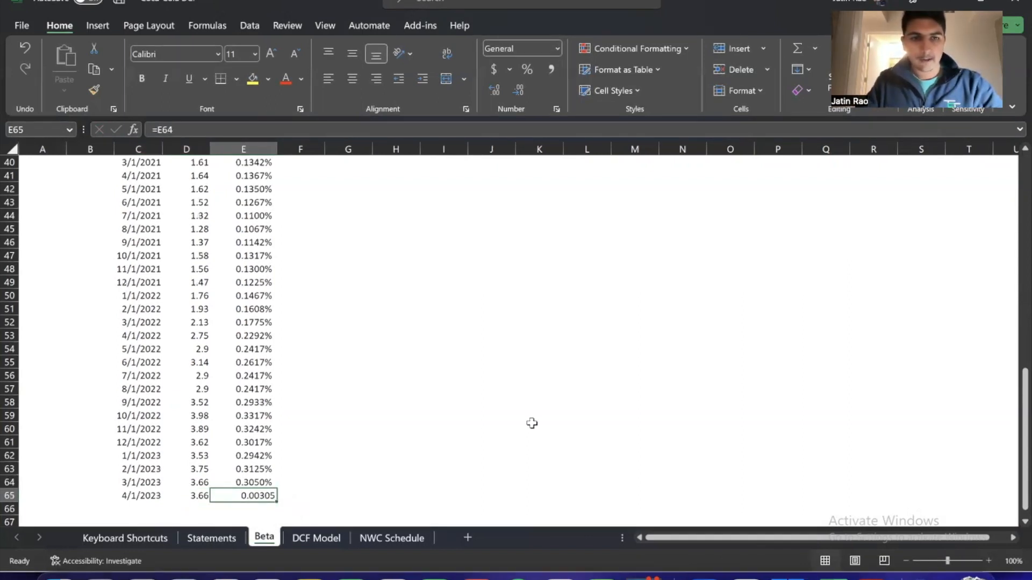
{"action": "key", "text": "Up"}
{"action": "key", "text": "Down"}
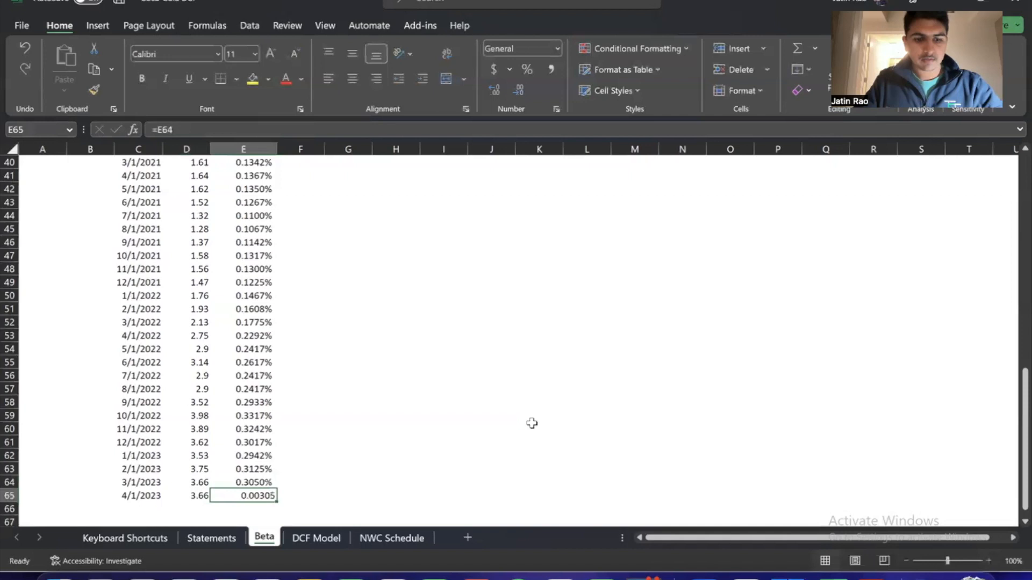
Copy the risk-free rate formula and its percentage format from E64 into E65, and check the resulting formula
{"action": "key", "text": "Up"}
{"action": "key", "text": "ctrl+c"}
{"action": "key", "text": "Down"}
{"action": "key", "text": "ctrl+v"}
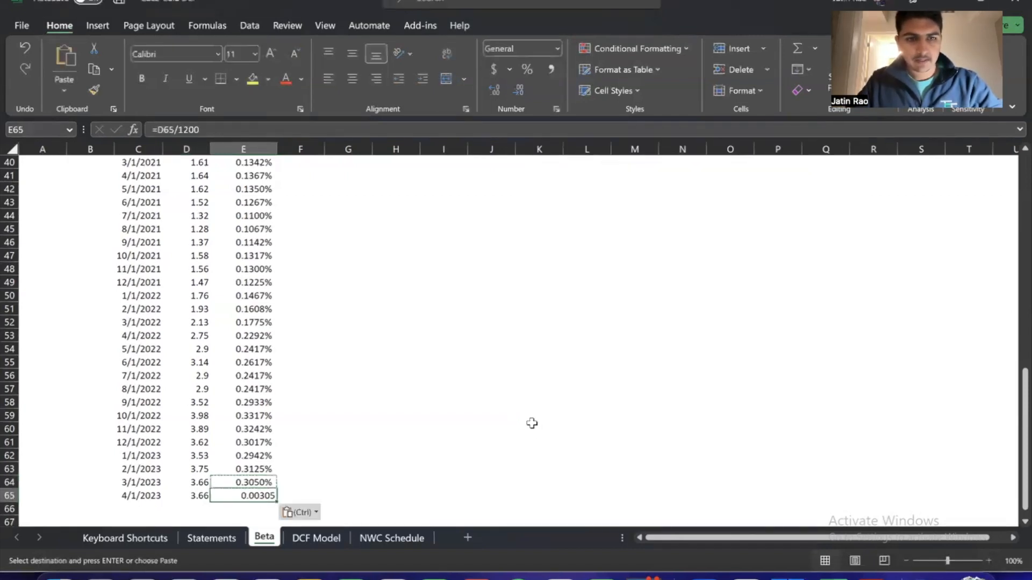
{"action": "key", "text": "Up"}
{"action": "key", "text": "Down"}
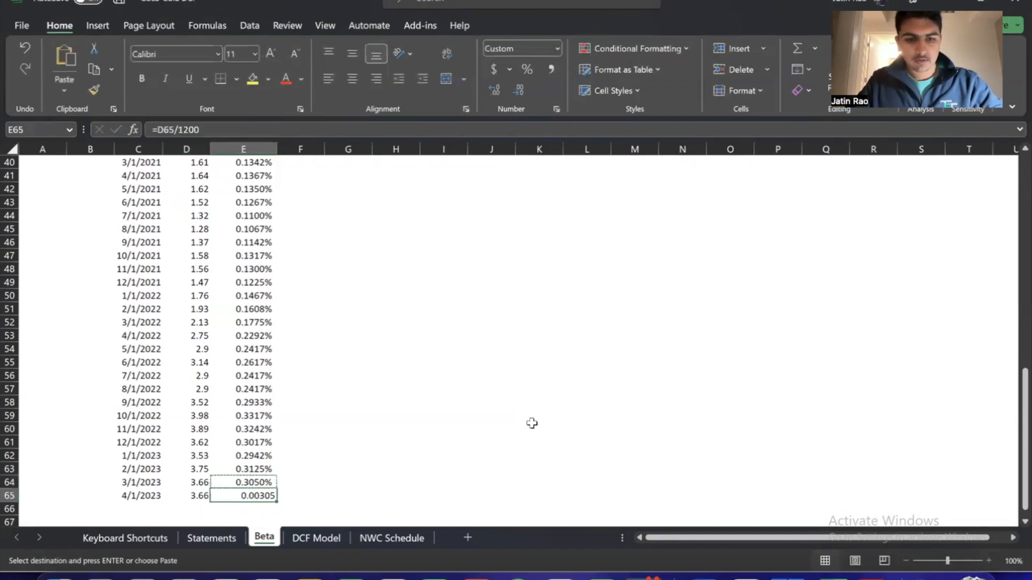
{"action": "key", "text": "ctrl+v"}
{"action": "key", "text": "Escape"}
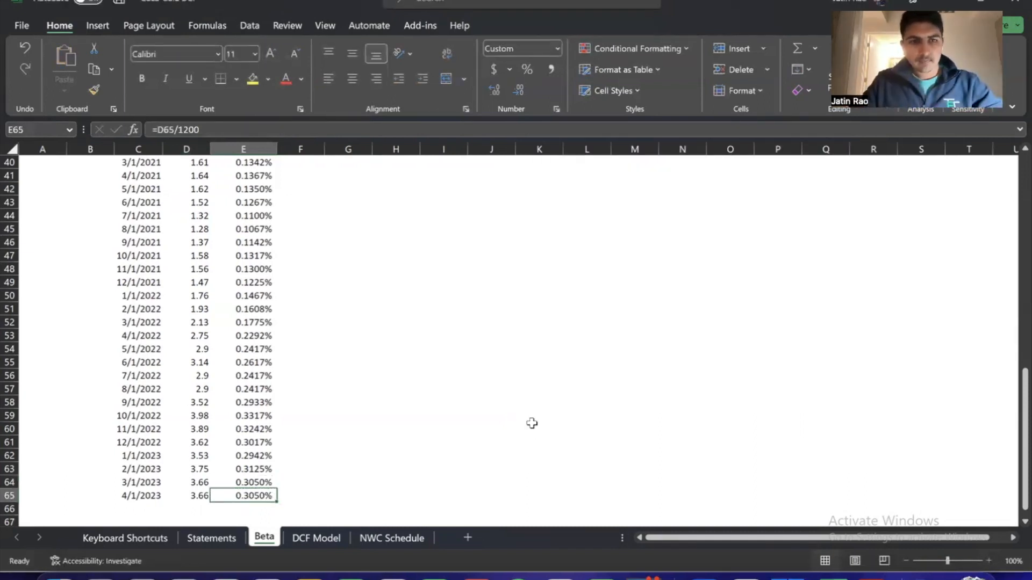
{"action": "key", "text": "F2"}
{"action": "key", "text": "Return"}
{"action": "key", "text": "Up"}
{"action": "key", "text": "Up"}
{"action": "key", "text": "Down"}
{"action": "key", "text": "Left"}
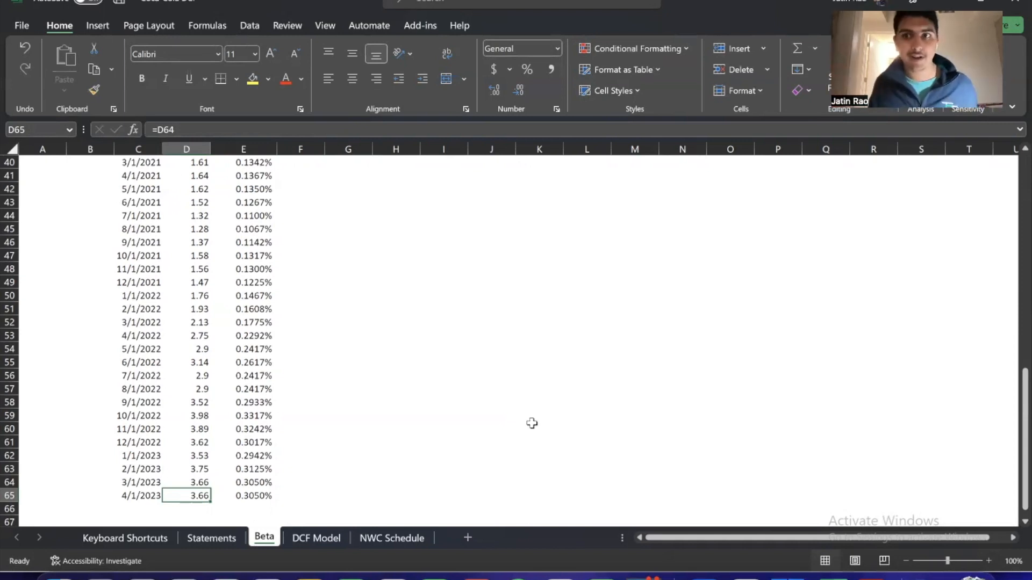
Set the width of column F, beside the Risk-Free Rate column, to 2 as a narrow spacer
{"action": "scroll", "coordinate": [532, 424], "scroll_direction": "up", "scroll_amount": 11}
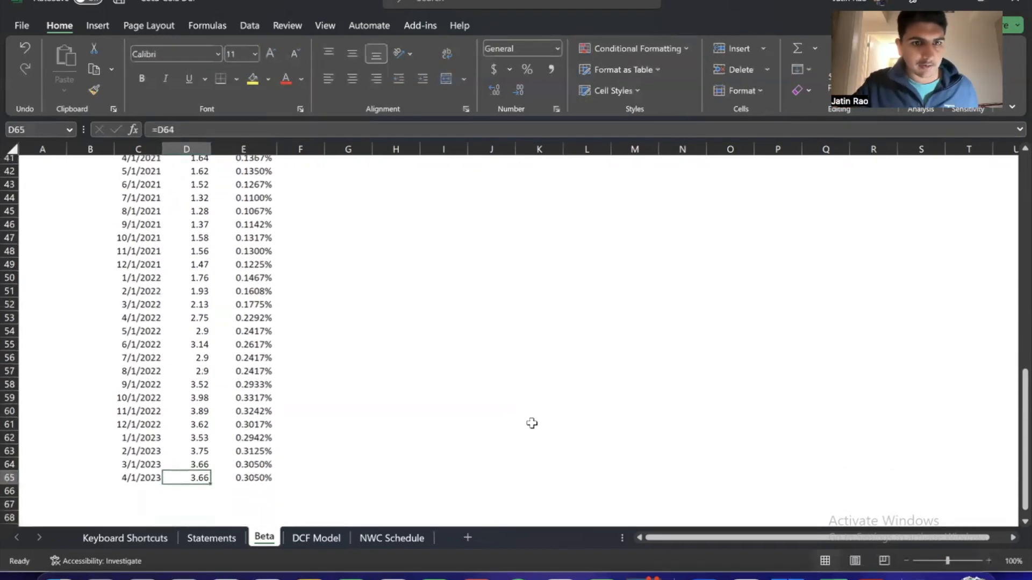
{"action": "scroll", "coordinate": [532, 423], "scroll_direction": "up", "scroll_amount": 2}
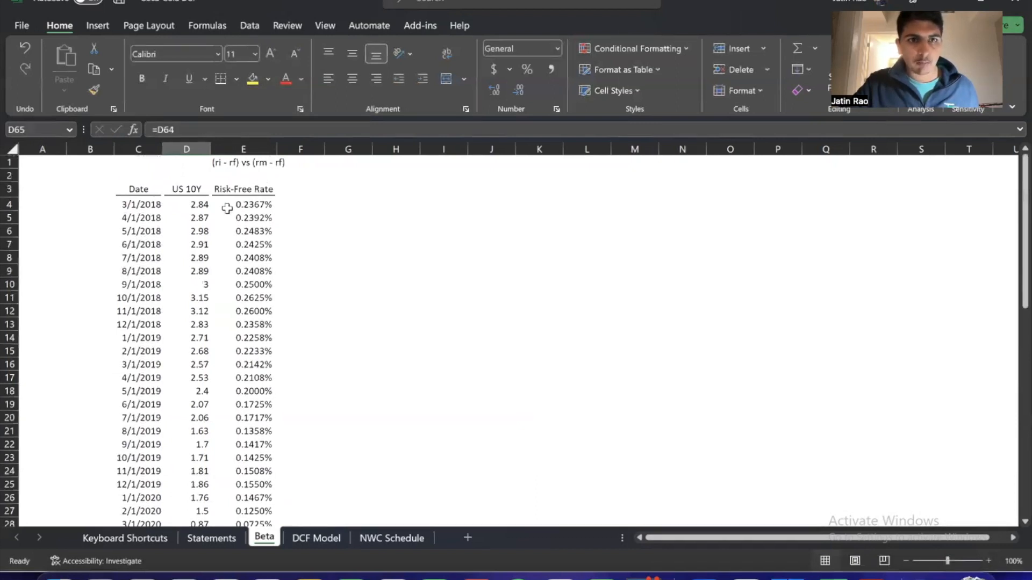
{"action": "left_click", "coordinate": [301, 180]}
{"action": "key", "text": "Left"}
{"action": "key", "text": "Down"}
{"action": "key", "text": "Left"}
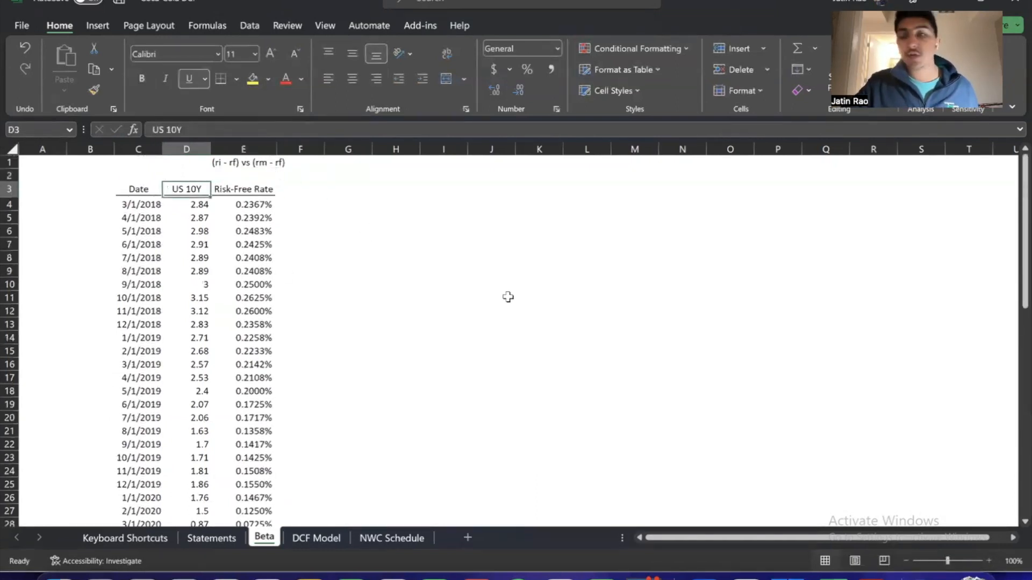
{"action": "key", "text": "Up"}
{"action": "key", "text": "Up"}
{"action": "key", "text": "Right"}
{"action": "key", "text": "Down"}
{"action": "key", "text": "Down"}
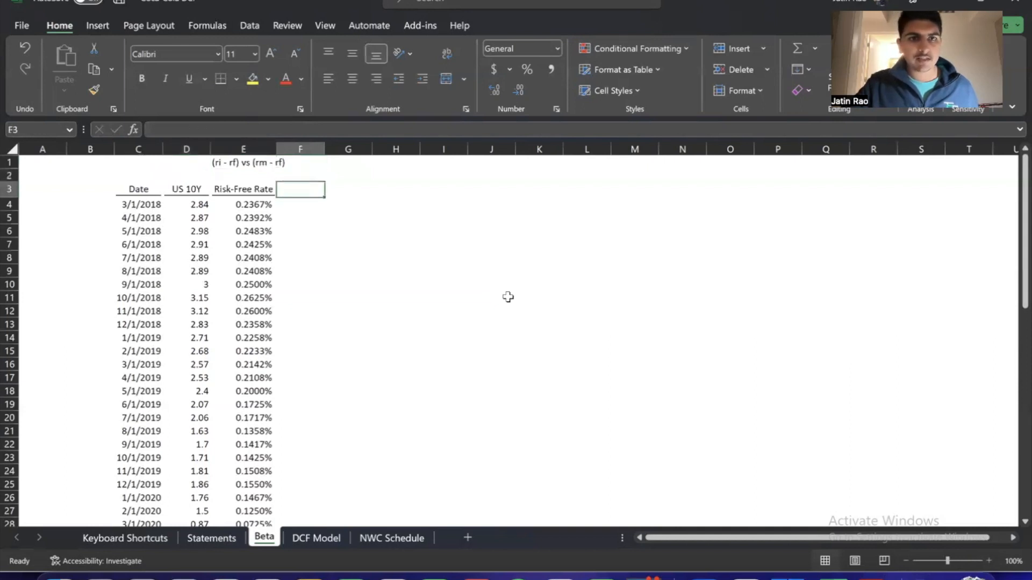
{"action": "key", "text": "Right"}
{"action": "key", "text": "Left"}
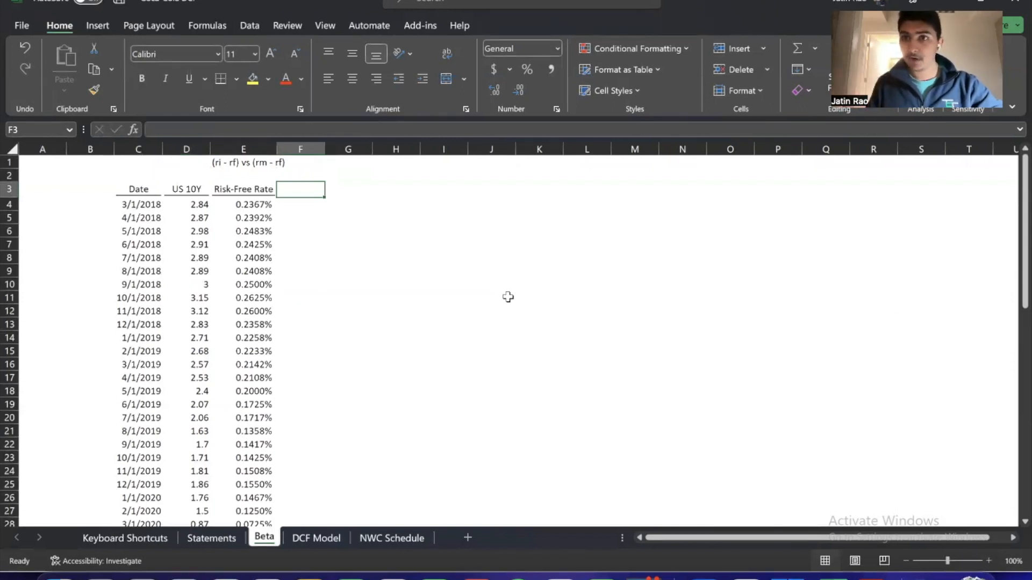
{"action": "key", "text": "alt+h"}
{"action": "type", "text": "ow"}
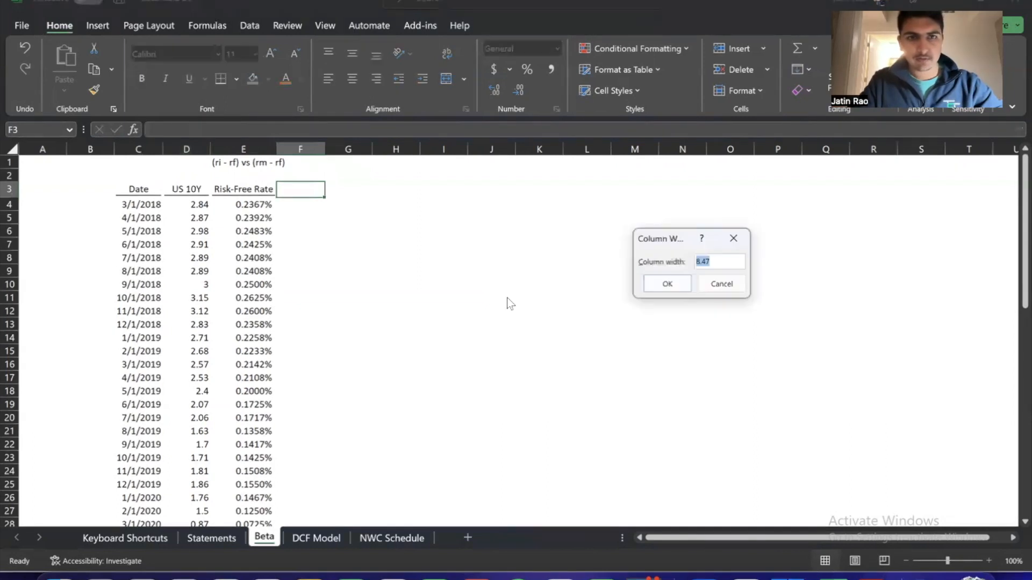
{"action": "type", "text": "2"}
{"action": "key", "text": "Return"}
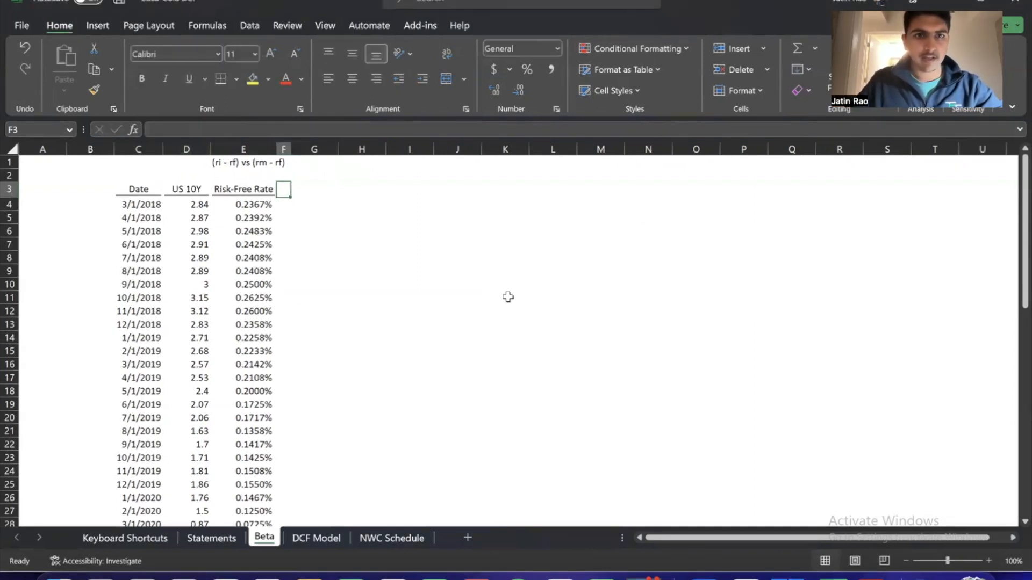
Enter the header Date in G3 to begin a second data table
{"action": "key", "text": "Right"}
{"action": "key", "text": "Left"}
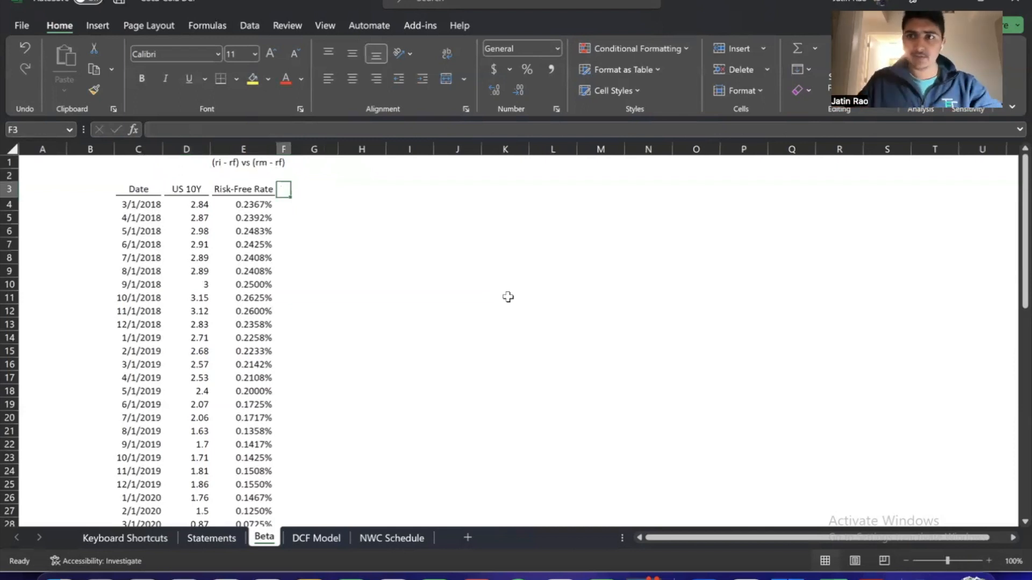
{"action": "key", "text": "Right"}
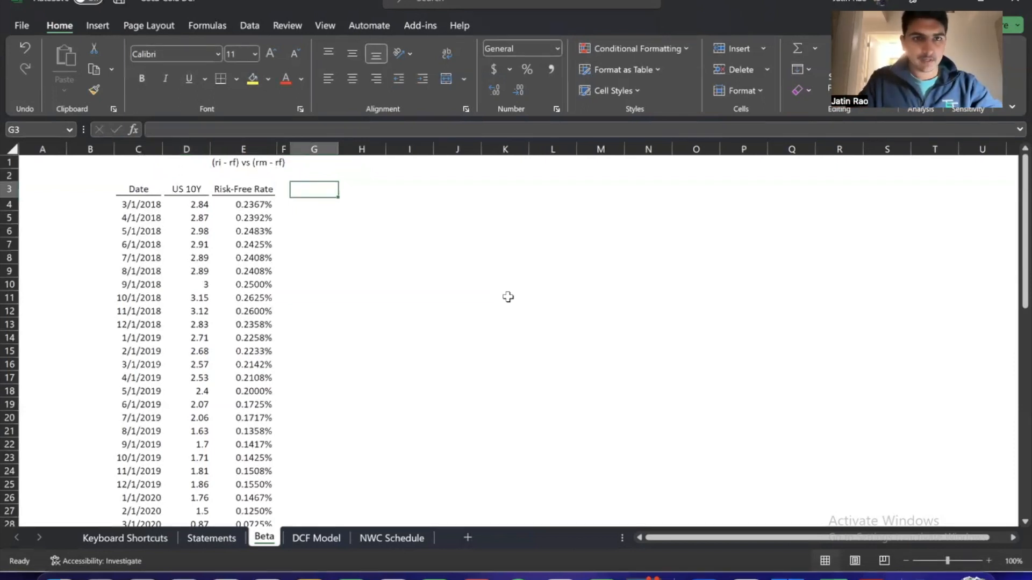
{"action": "type", "text": "Date"}
{"action": "key", "text": "Return"}
{"action": "key", "text": "Up"}
{"action": "key", "text": "Right"}
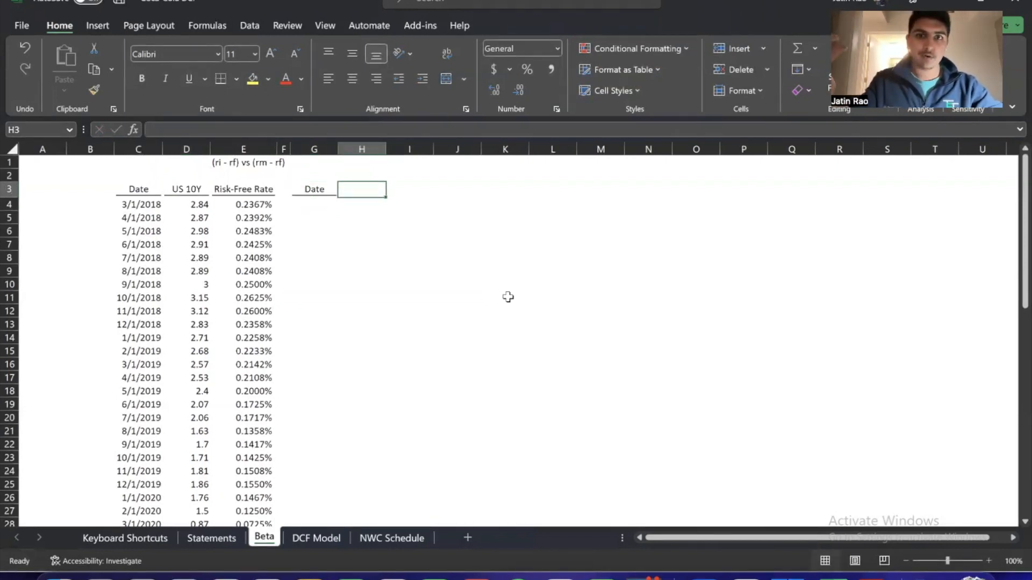
Switch to the FactSet page in the web browser
{"action": "key", "text": "super+Tab"}
{"action": "key", "text": "super+Tab"}
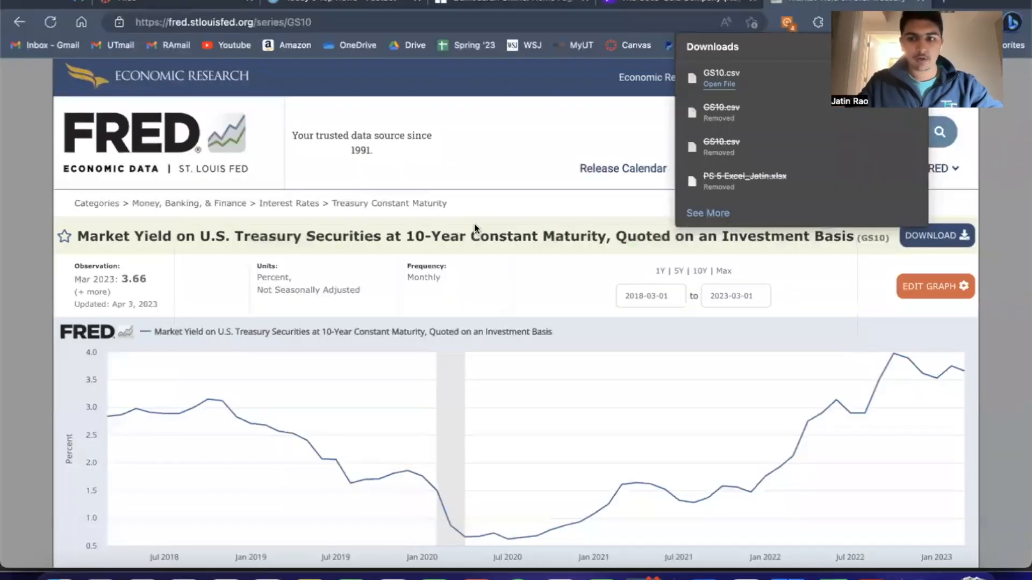
{"action": "key", "text": "ctrl+shift+Tab"}
{"action": "key", "text": "ctrl+shift+Tab"}
{"action": "key", "text": "ctrl+shift+Tab"}
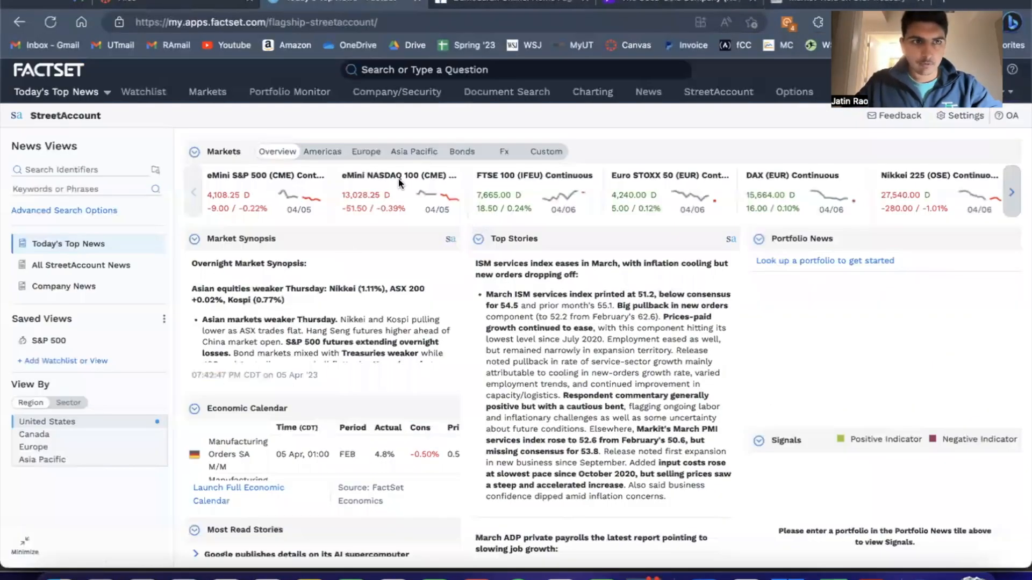
Search FactSet for s&p and open the Snapshot (Index) of the S&P 500
{"action": "left_click", "coordinate": [400, 79]}
{"action": "type", "text": "s%"}
{"action": "type", "text": "p500"}
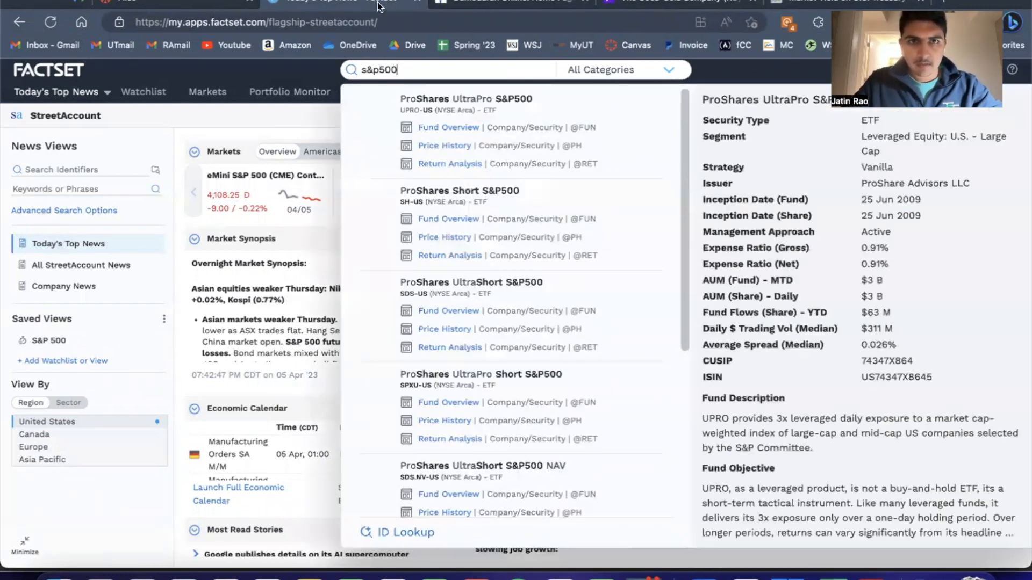
{"action": "key", "text": "BackSpace"}
{"action": "key", "text": "BackSpace"}
{"action": "key", "text": "BackSpace"}
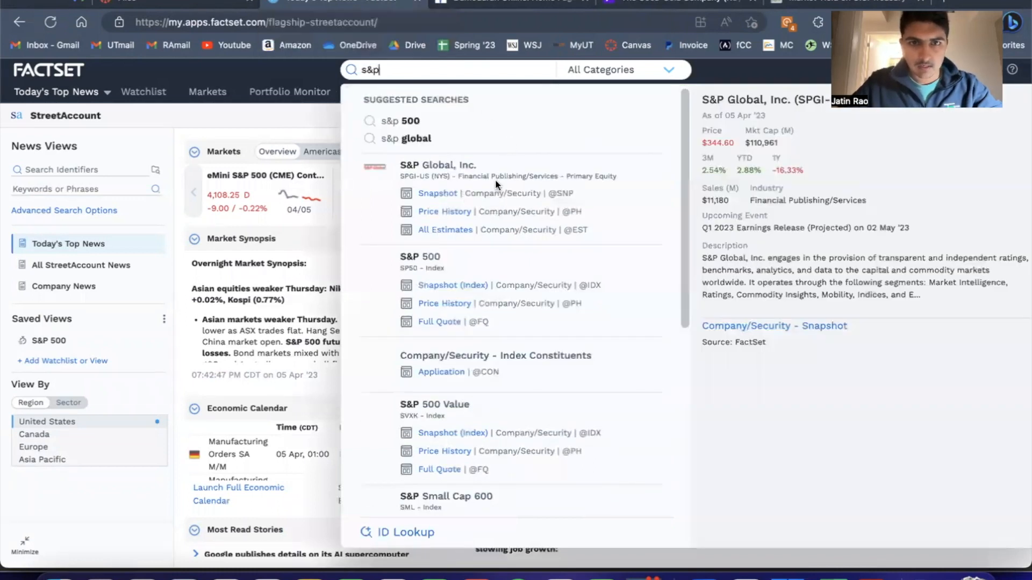
{"action": "left_click", "coordinate": [439, 284]}
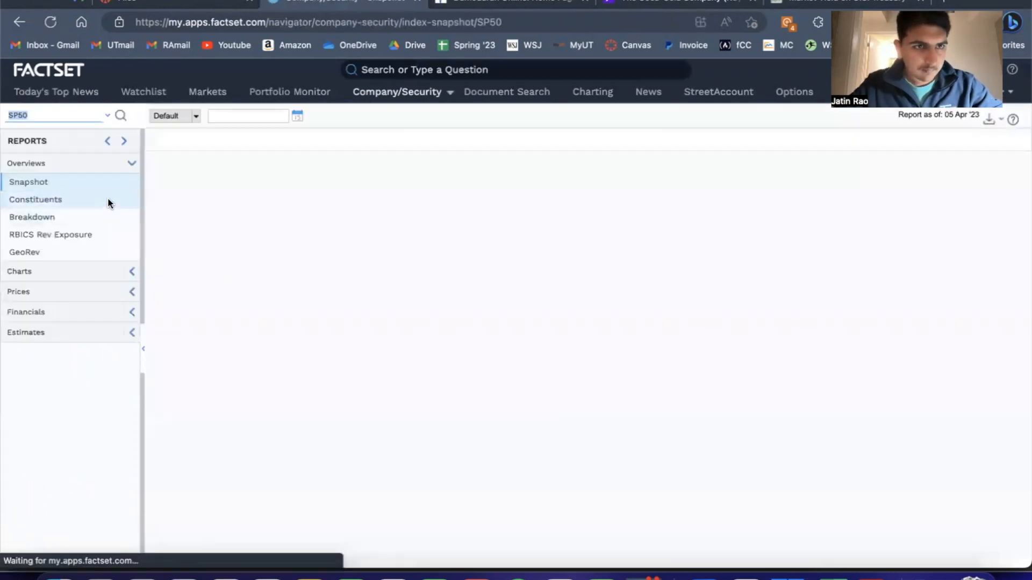
Open the S&P 500's Price History report and keep its range at Five Years Ago
{"action": "left_click", "coordinate": [104, 295]}
{"action": "left_click", "coordinate": [58, 328]}
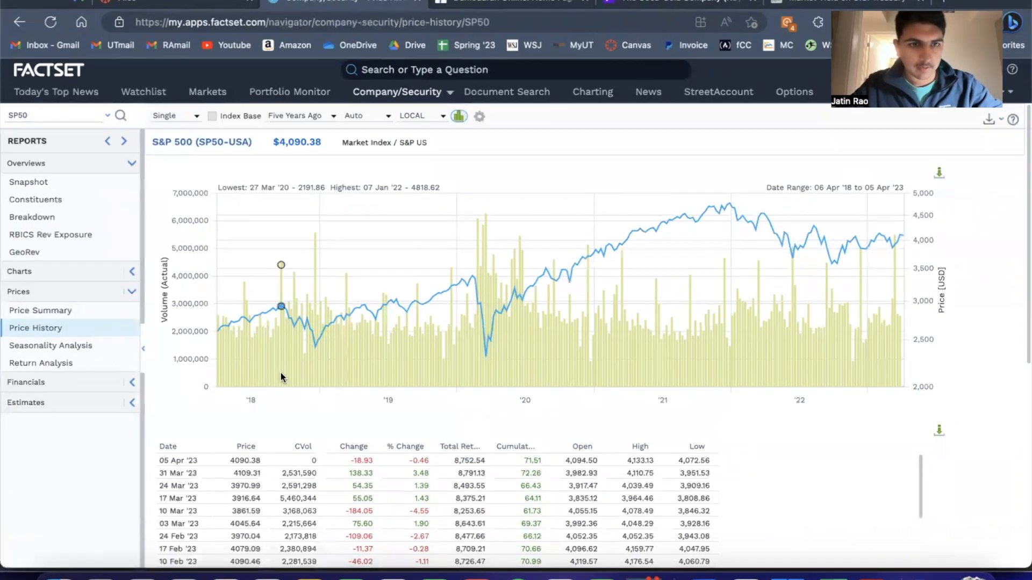
{"action": "left_click", "coordinate": [325, 115]}
{"action": "left_click", "coordinate": [324, 115]}
{"action": "left_click", "coordinate": [324, 115]}
{"action": "left_click", "coordinate": [324, 114]}
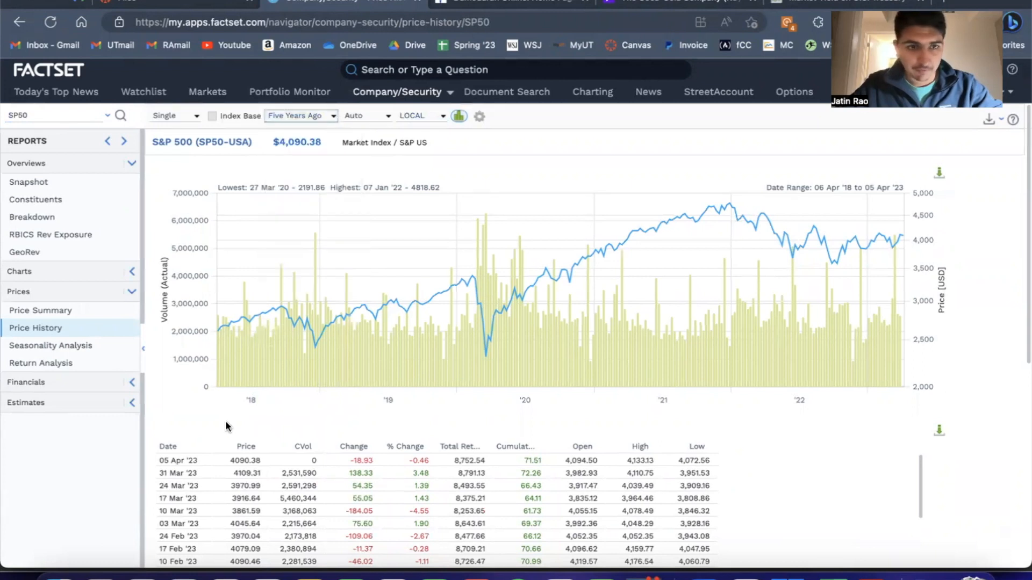
Sort the S&P 500 price history table by date, oldest first
{"action": "scroll", "coordinate": [201, 431], "scroll_direction": "down", "scroll_amount": 3}
{"action": "scroll", "coordinate": [231, 408], "scroll_direction": "up", "scroll_amount": 2}
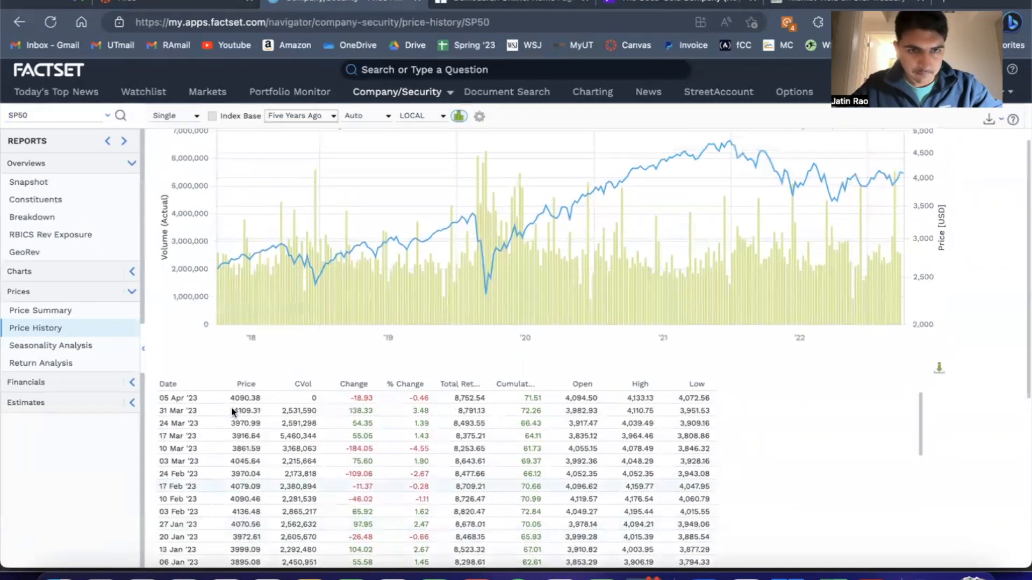
{"action": "scroll", "coordinate": [243, 359], "scroll_direction": "down", "scroll_amount": 2}
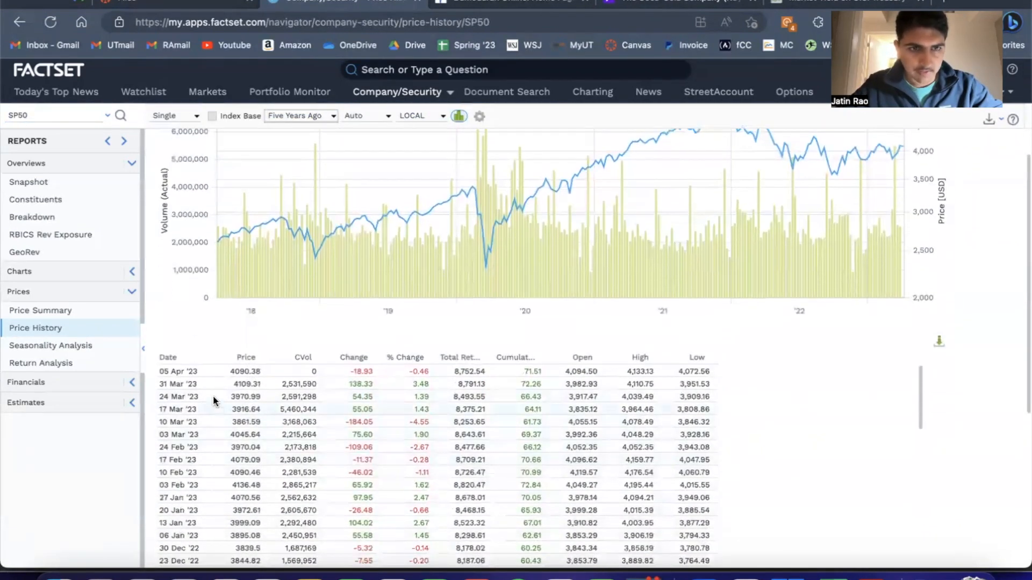
{"action": "left_click", "coordinate": [173, 356]}
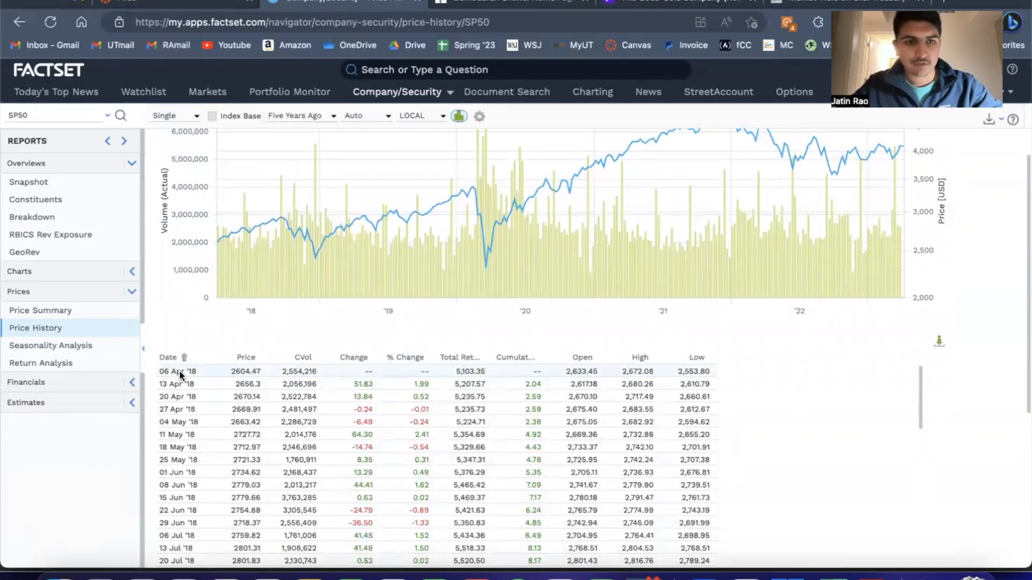
Change the frequency of the S&P 500 price history to Monthly
{"action": "scroll", "coordinate": [179, 370], "scroll_direction": "up", "scroll_amount": 3}
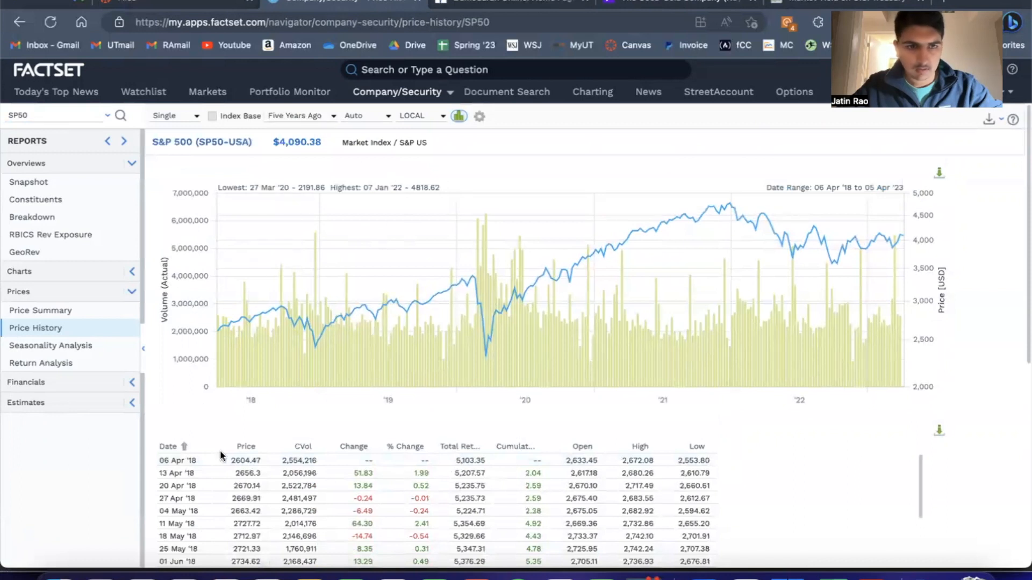
{"action": "scroll", "coordinate": [221, 454], "scroll_direction": "down", "scroll_amount": 3}
{"action": "scroll", "coordinate": [222, 292], "scroll_direction": "up", "scroll_amount": 3}
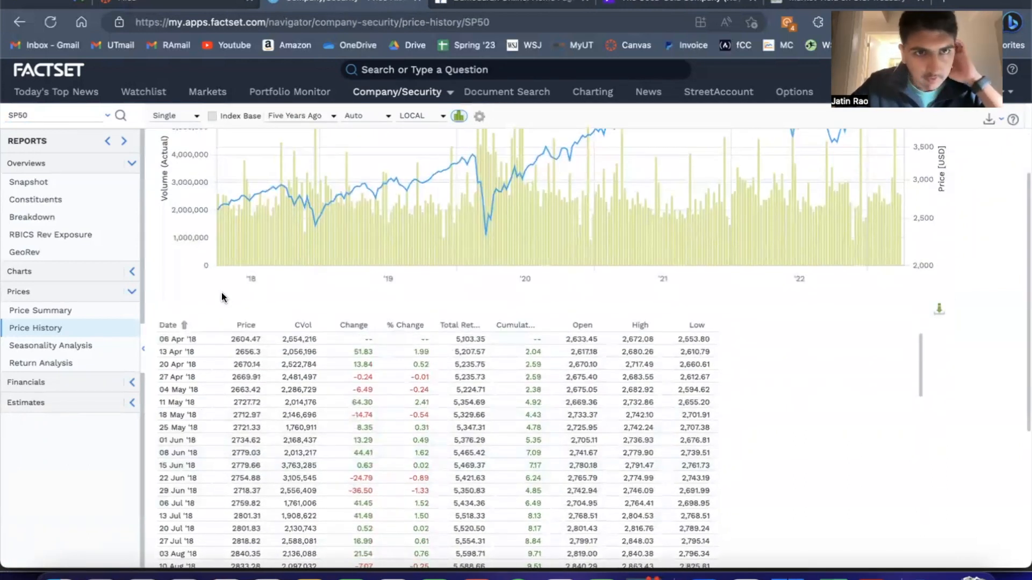
{"action": "left_click", "coordinate": [370, 115]}
{"action": "left_click", "coordinate": [368, 175]}
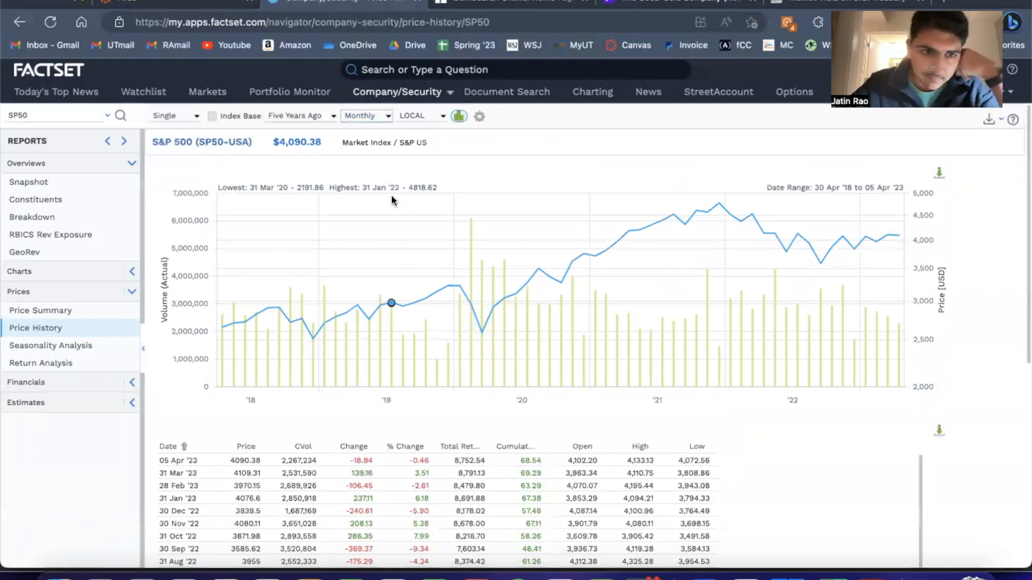
Sort the monthly S&P 500 price history by date, oldest first, and review its rows from April 2018 to April 2023
{"action": "left_click", "coordinate": [182, 447]}
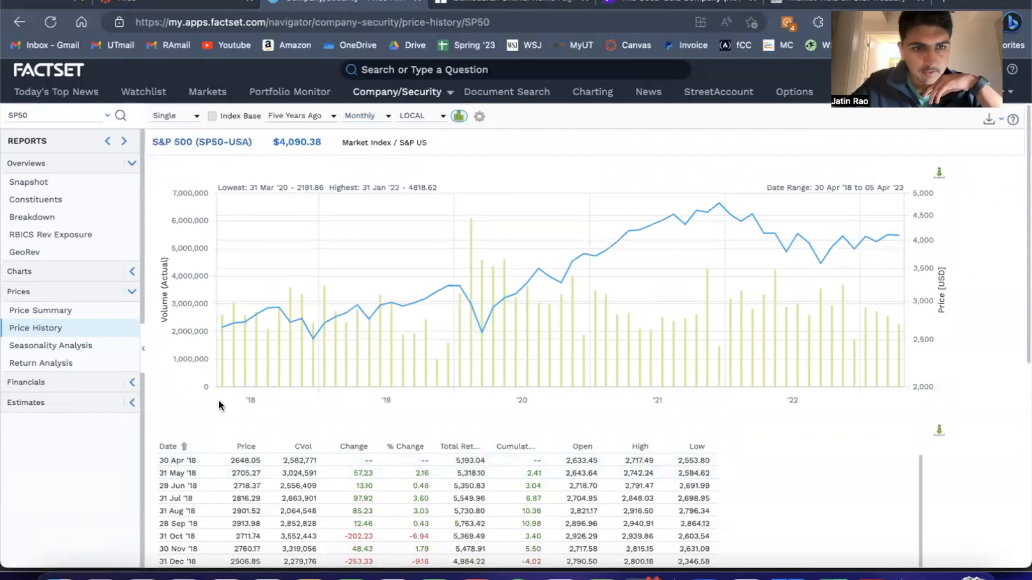
{"action": "scroll", "coordinate": [218, 399], "scroll_direction": "down", "scroll_amount": 1}
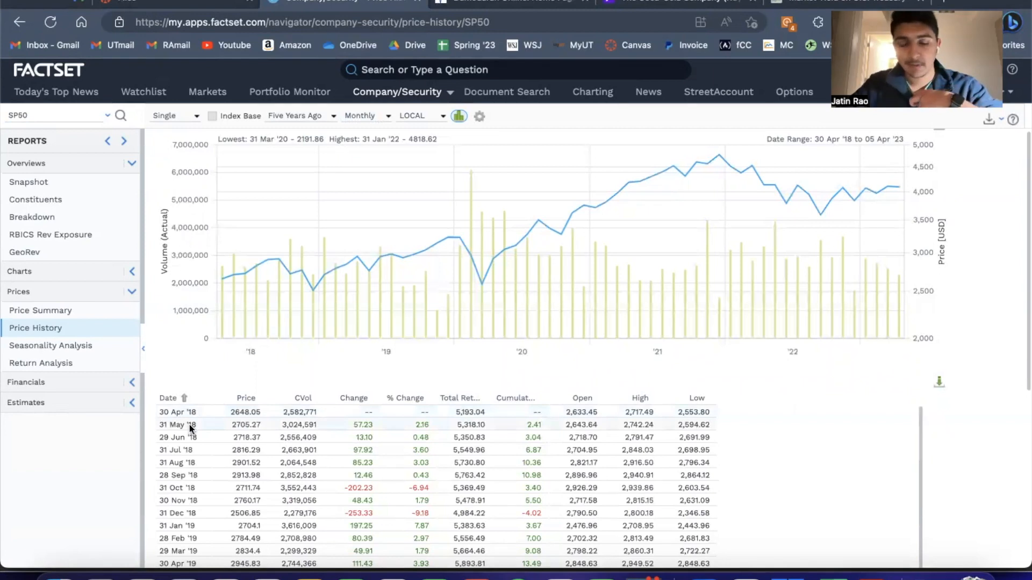
{"action": "scroll", "coordinate": [189, 425], "scroll_direction": "down", "scroll_amount": 1}
{"action": "scroll", "coordinate": [189, 424], "scroll_direction": "up", "scroll_amount": 1}
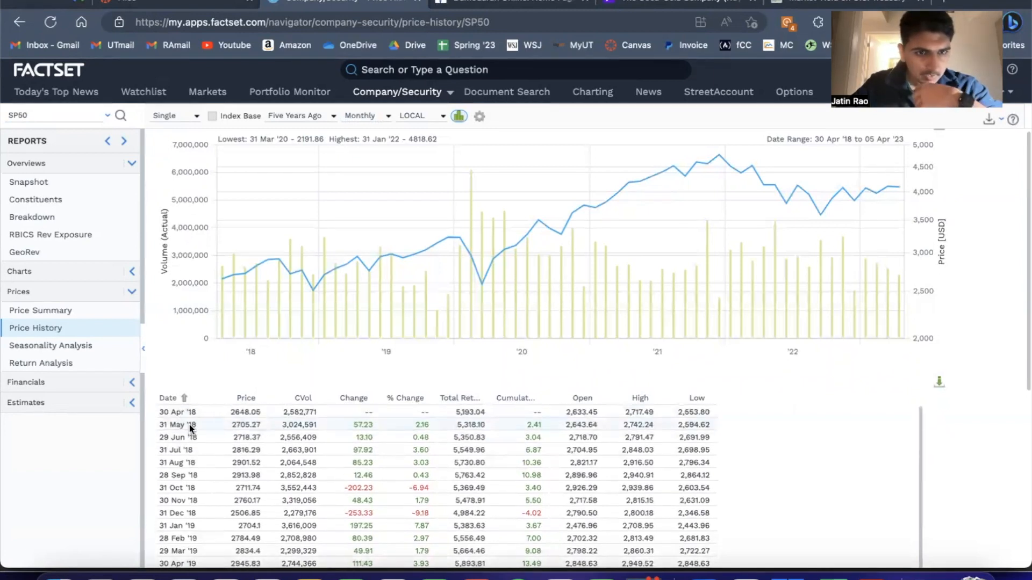
{"action": "scroll", "coordinate": [189, 424], "scroll_direction": "down", "scroll_amount": 1}
{"action": "scroll", "coordinate": [189, 425], "scroll_direction": "up", "scroll_amount": 1}
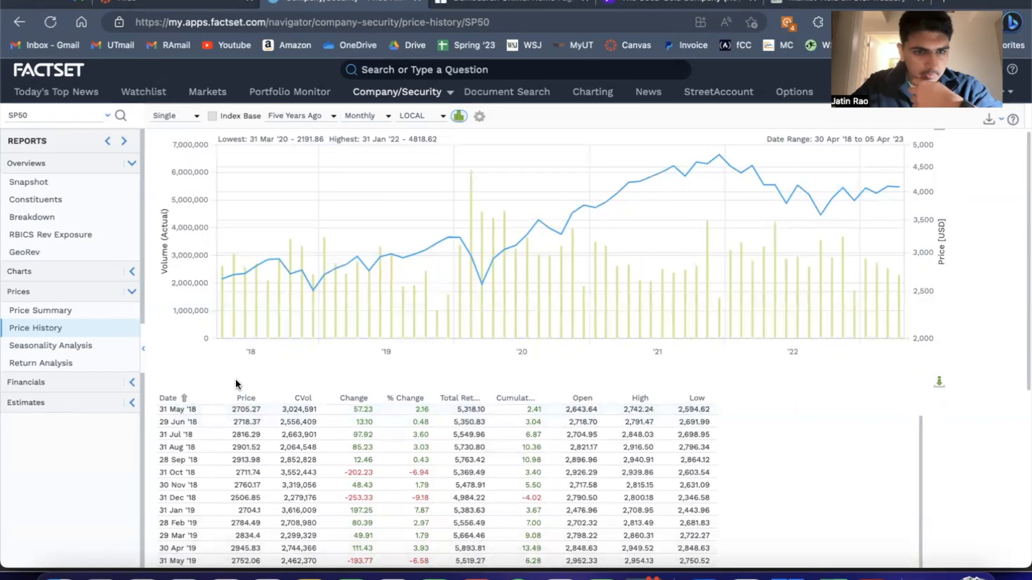
{"action": "scroll", "coordinate": [235, 379], "scroll_direction": "down", "scroll_amount": 3}
{"action": "scroll", "coordinate": [233, 408], "scroll_direction": "down", "scroll_amount": 10}
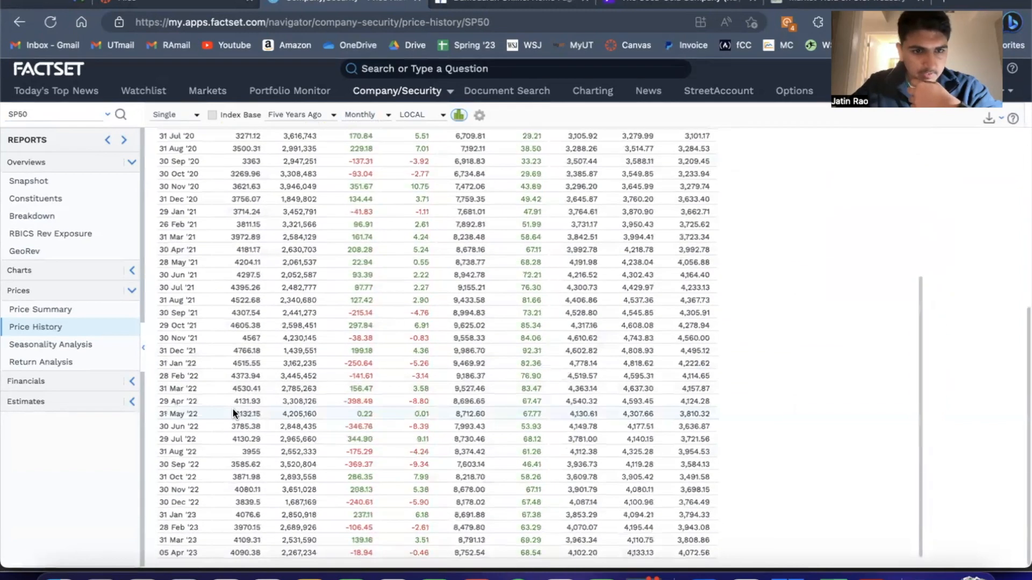
{"action": "scroll", "coordinate": [213, 475], "scroll_direction": "up", "scroll_amount": 6}
{"action": "scroll", "coordinate": [213, 474], "scroll_direction": "up", "scroll_amount": 5}
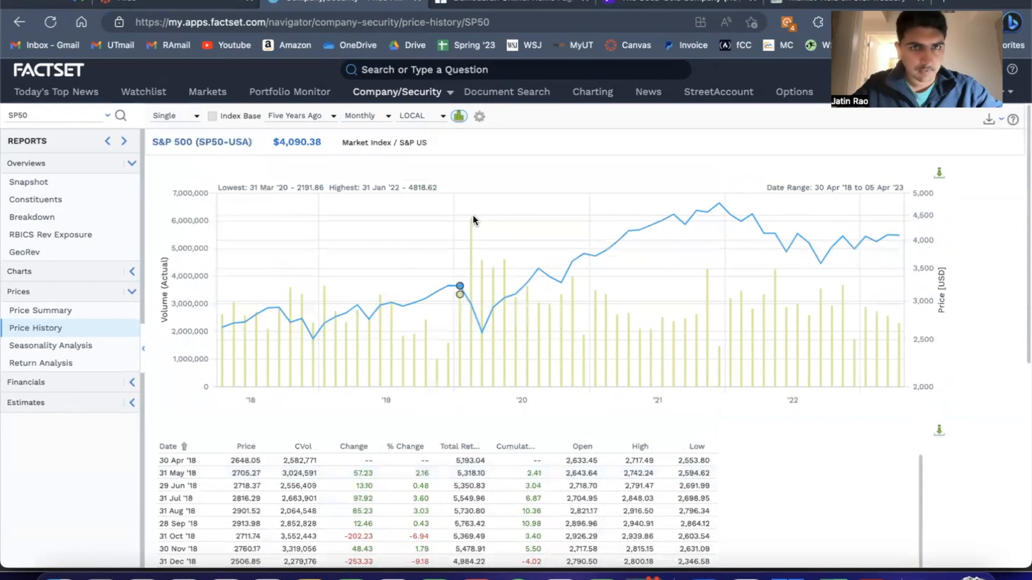
Download the S&P 500 price history table as a spreadsheet and open the PriceHistory file
{"action": "left_click", "coordinate": [939, 433]}
{"action": "left_click", "coordinate": [615, 393]}
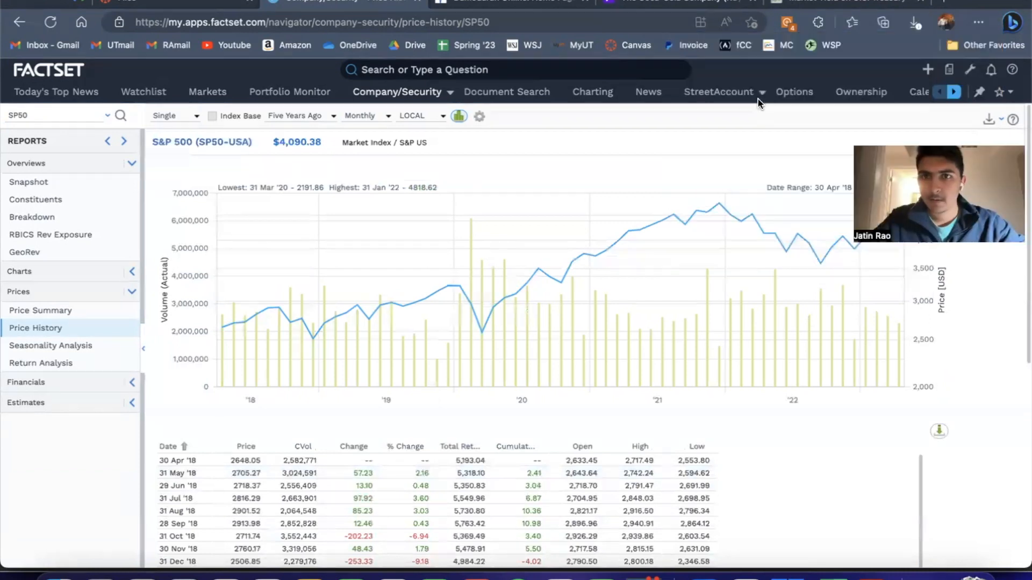
{"action": "left_click", "coordinate": [915, 22]}
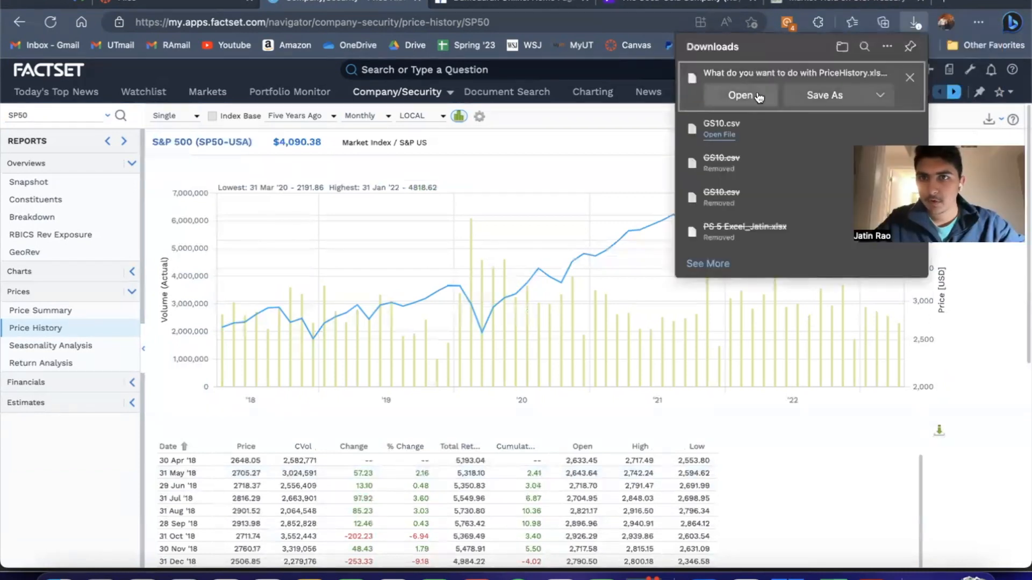
{"action": "left_click", "coordinate": [720, 96]}
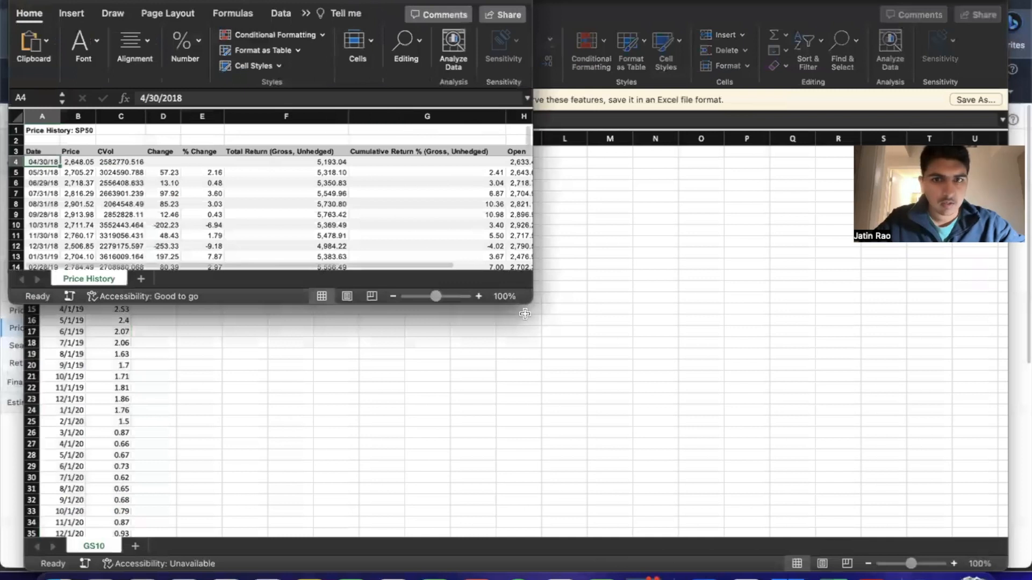
Enlarge the Price History workbook window and copy the Date and Price data in A4:B64
{"action": "left_click_drag", "start_coordinate": [533, 302], "coordinate": [842, 475]}
{"action": "key", "text": "shift+Right"}
{"action": "key", "text": "shift+Down"}
{"action": "key", "text": "shift+Down"}
{"action": "key", "text": "shift+Down"}
{"action": "key", "text": "shift+Down"}
{"action": "key", "text": "shift+Down"}
{"action": "key", "text": "shift+Down"}
{"action": "key", "text": "shift+Down"}
{"action": "key", "text": "shift+Down"}
{"action": "key", "text": "shift+Down"}
{"action": "key", "text": "shift+Down"}
{"action": "key", "text": "shift+Down"}
{"action": "key", "text": "shift+Down"}
{"action": "key", "text": "shift+Down"}
{"action": "key", "text": "shift+Down"}
{"action": "key", "text": "shift+Down"}
{"action": "key", "text": "shift+Down"}
{"action": "key", "text": "shift+Down"}
{"action": "key", "text": "shift+Down"}
{"action": "key", "text": "shift+Down"}
{"action": "key", "text": "shift+Down"}
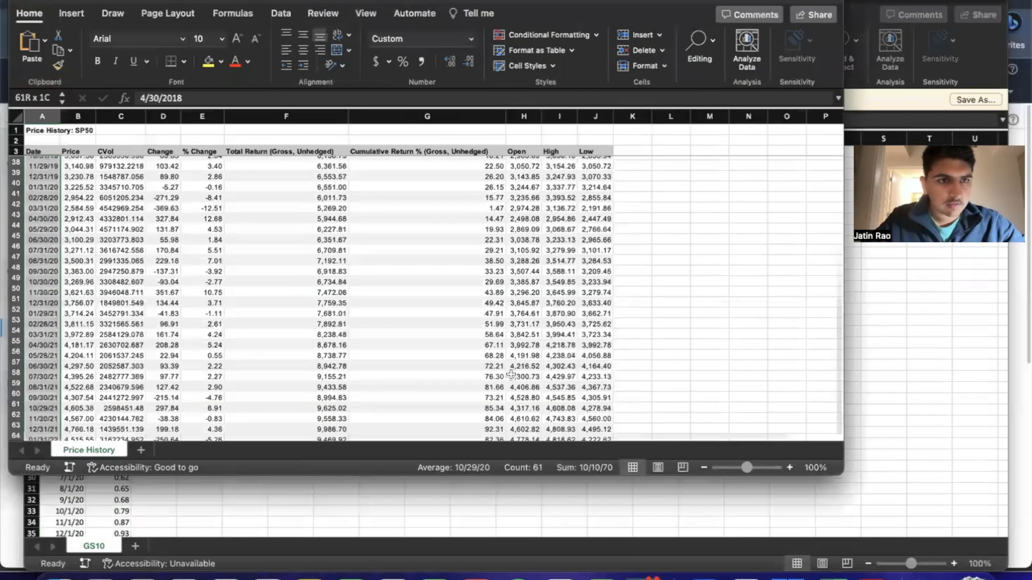
{"action": "key", "text": "super+c"}
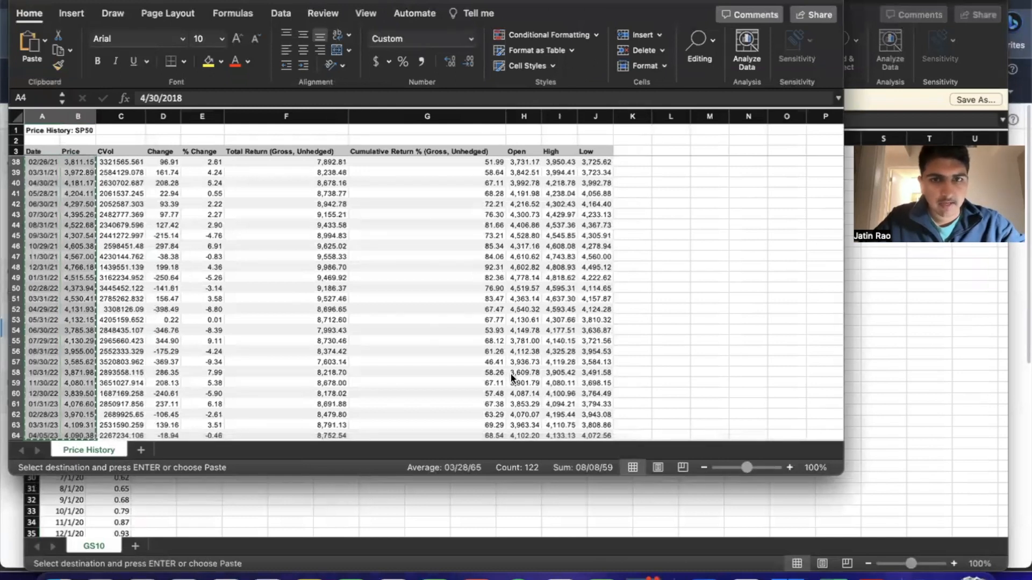
Switch to the Coca-Cola DCF workbook and paste the copied dates and prices at G4 of the Beta sheet as values with number formats
{"action": "key", "text": "super+Tab"}
{"action": "key", "text": "Down"}
{"action": "key", "text": "Left"}
{"action": "key", "text": "Right"}
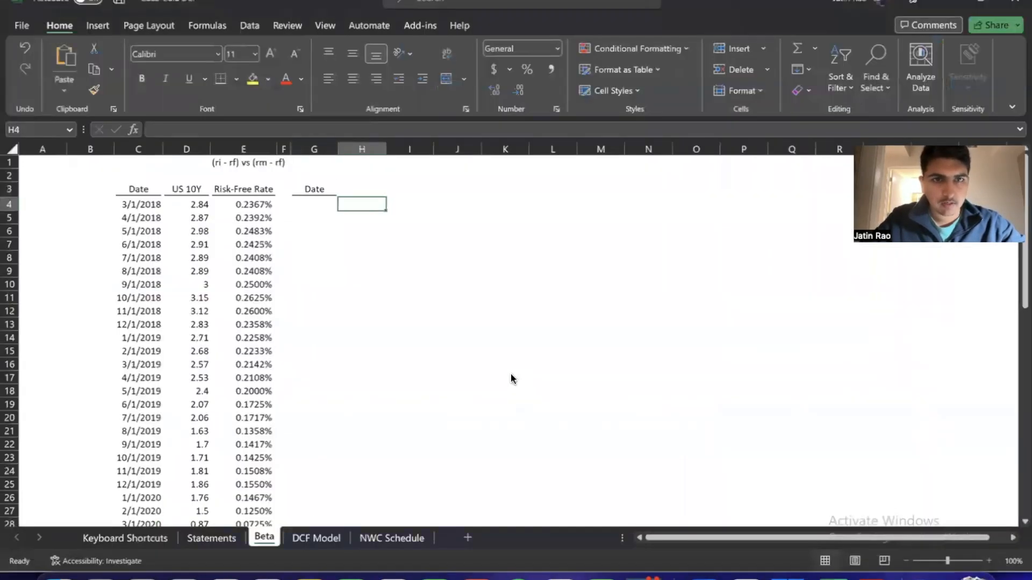
{"action": "key", "text": "Up"}
{"action": "key", "text": "Down"}
{"action": "key", "text": "Left"}
{"action": "key", "text": "alt"}
{"action": "key", "text": "e"}
{"action": "key", "text": "s"}
{"action": "key", "text": "Down"}
{"action": "key", "text": "Down"}
{"action": "key", "text": "Down"}
{"action": "key", "text": "Return"}
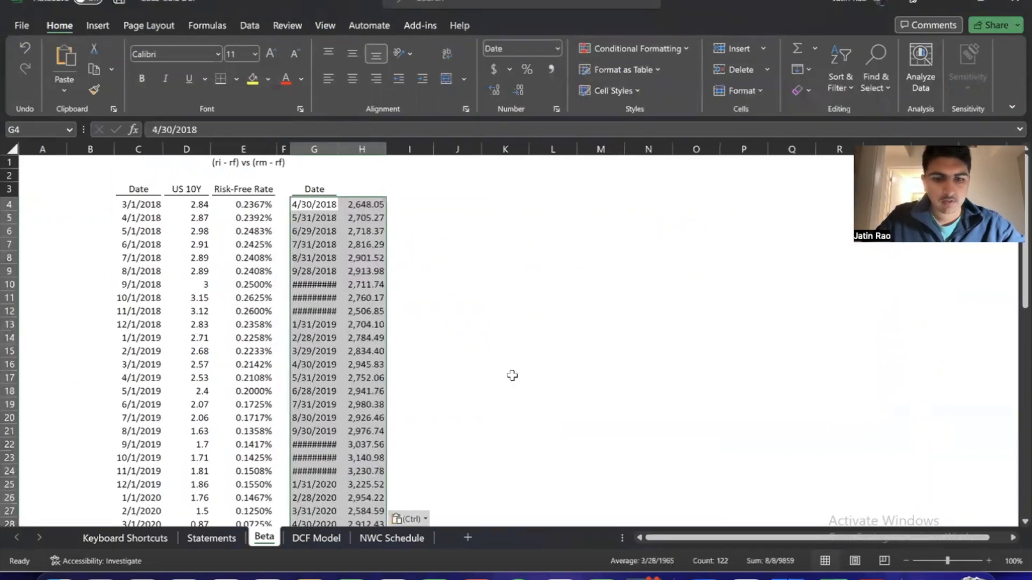
AutoFit the widths of columns G and H to the pasted dates and prices
{"action": "key", "text": "alt+h"}
{"action": "key", "text": "o"}
{"action": "key", "text": "i"}
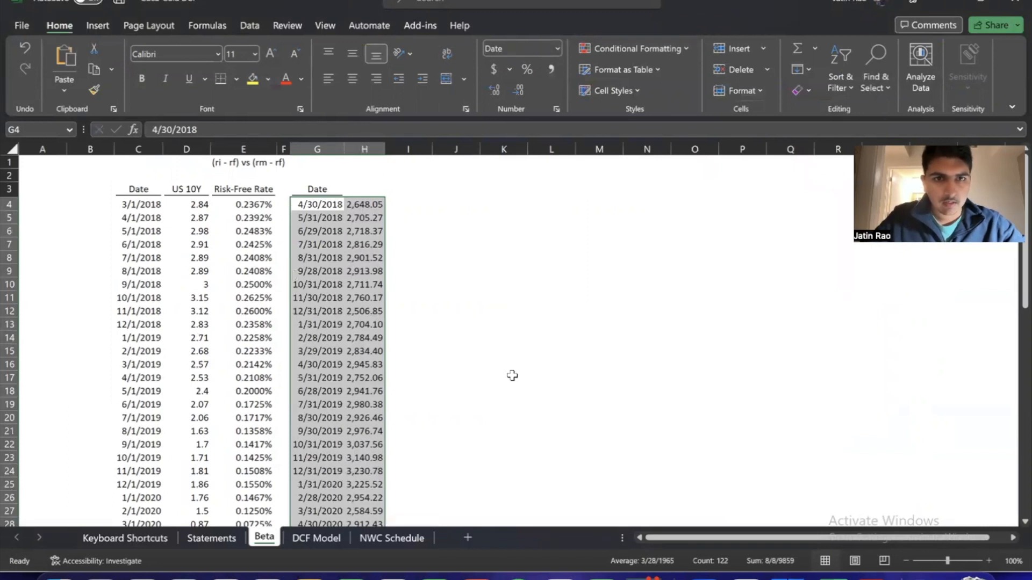
{"action": "key", "text": "Down"}
{"action": "key", "text": "Down"}
{"action": "key", "text": "Up"}
{"action": "key", "text": "Up"}
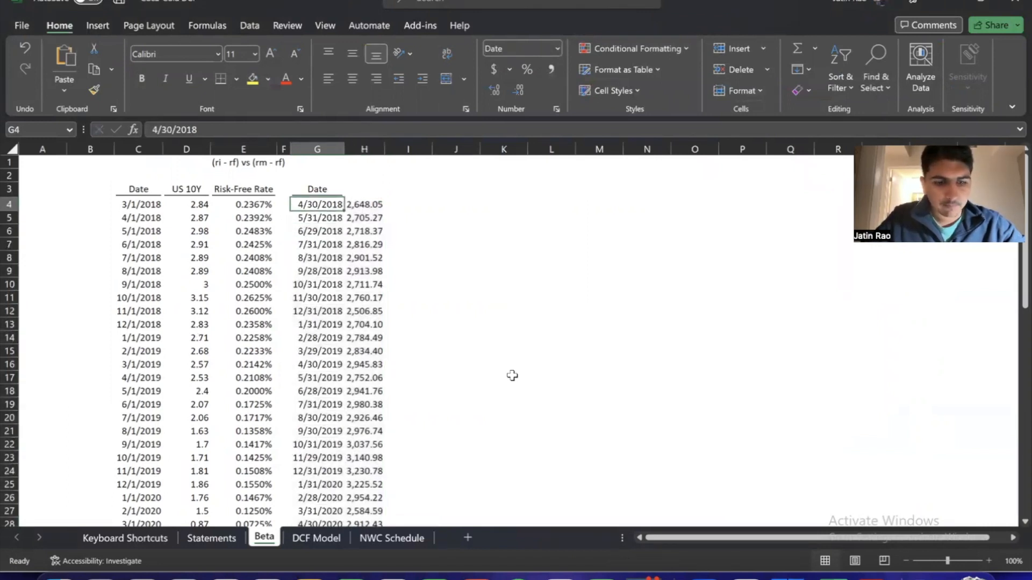
Move the S&P 500 dates and prices from G4:H64 down one row to start at G5
{"action": "key", "text": "ctrl+Down"}
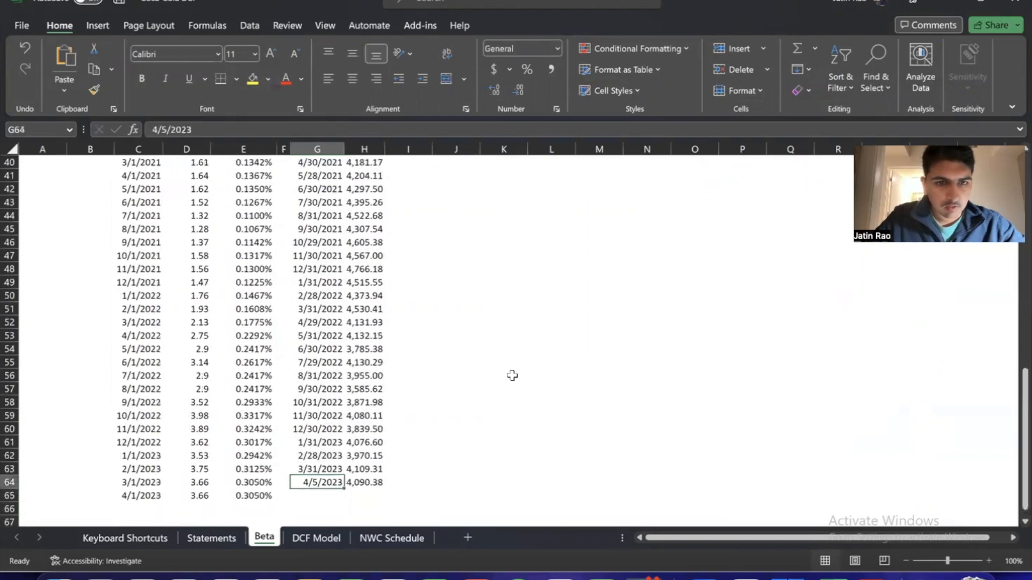
{"action": "key", "text": "ctrl+Up"}
{"action": "key", "text": "Down"}
{"action": "key", "text": "shift+Right"}
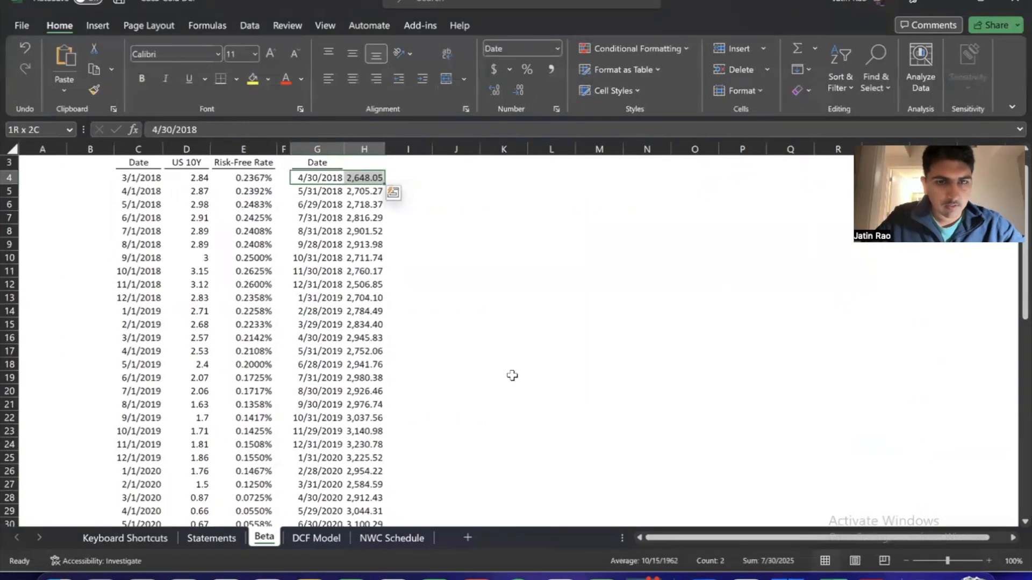
{"action": "key", "text": "ctrl+shift+Down"}
{"action": "scroll", "coordinate": [510, 375], "scroll_direction": "up", "scroll_amount": 12}
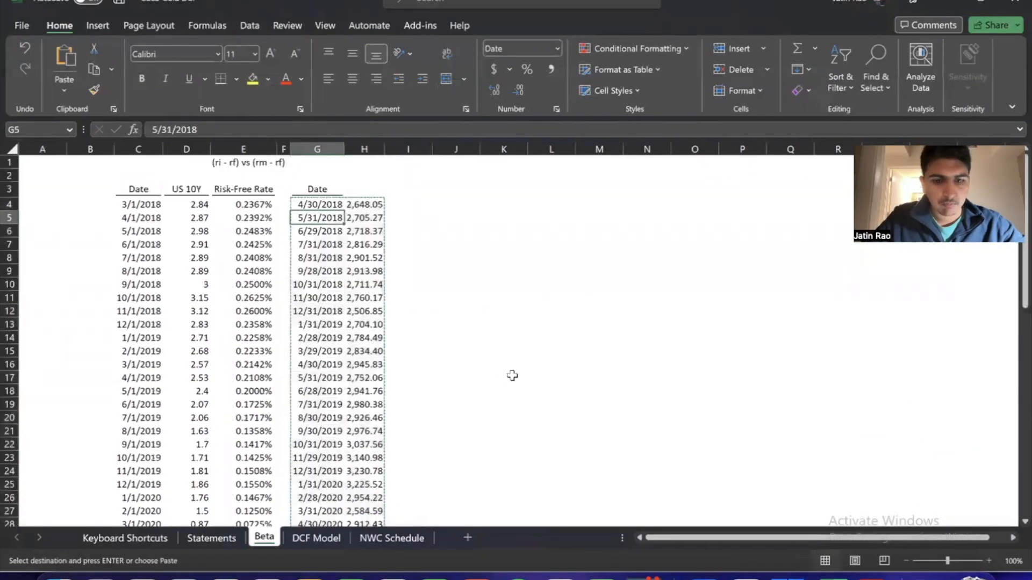
{"action": "key", "text": "Up"}
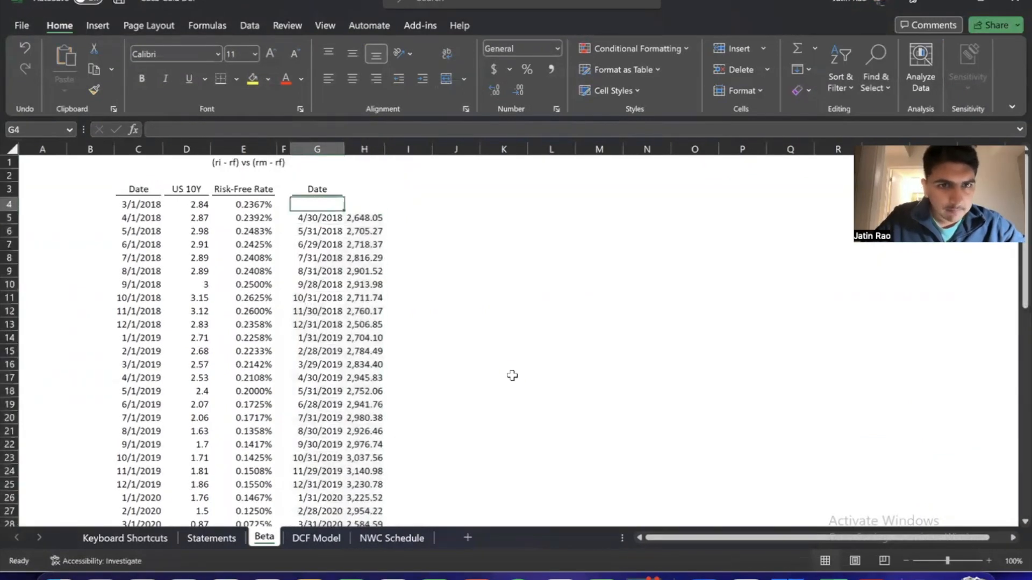
Delete row 4 with the 3/1/2018 rate so both date series start in April 2018
{"action": "key", "text": "Down"}
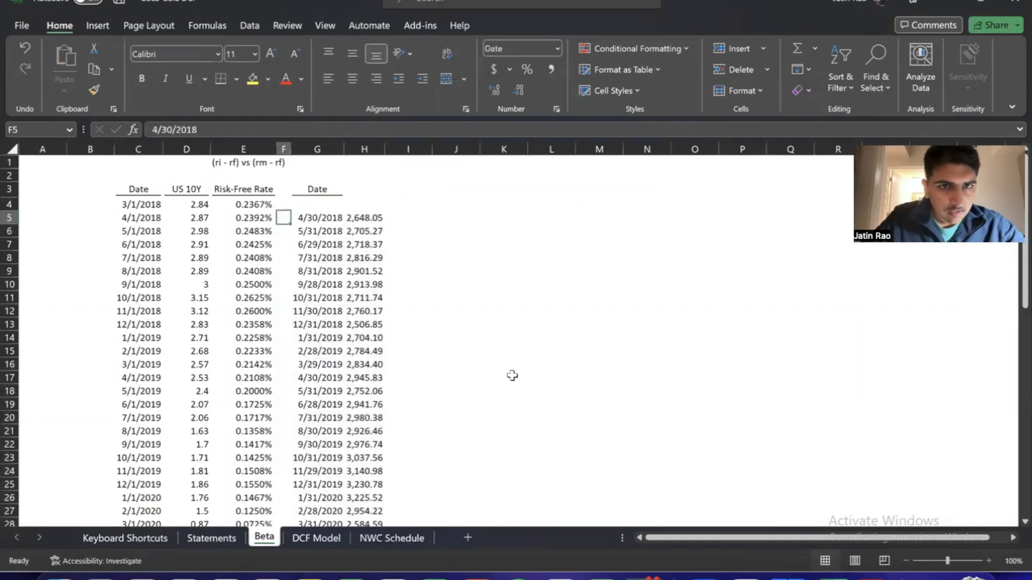
{"action": "key", "text": "Left"}
{"action": "key", "text": "Left"}
{"action": "key", "text": "Right"}
{"action": "key", "text": "Right"}
{"action": "key", "text": "Right"}
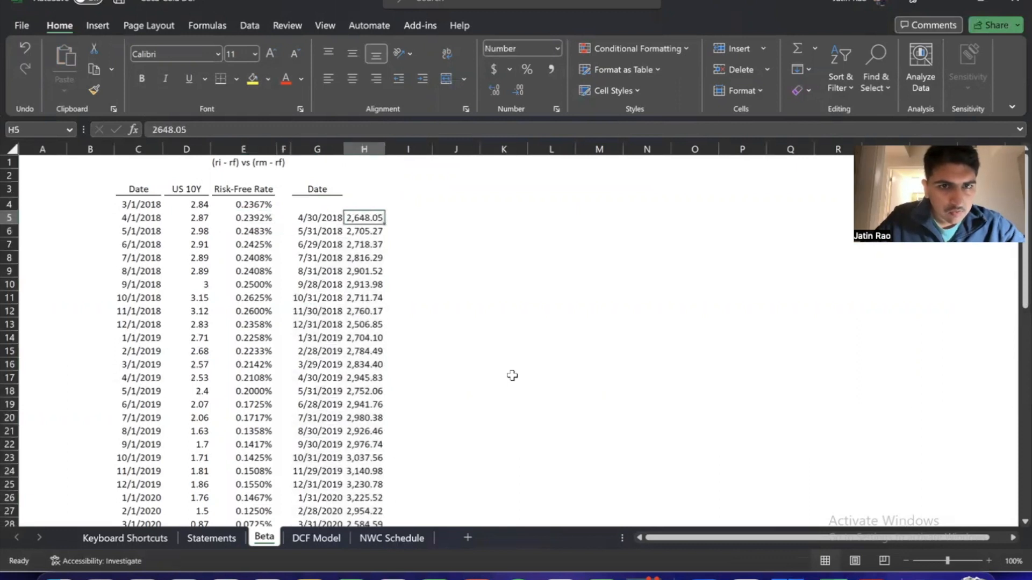
{"action": "key", "text": "Up"}
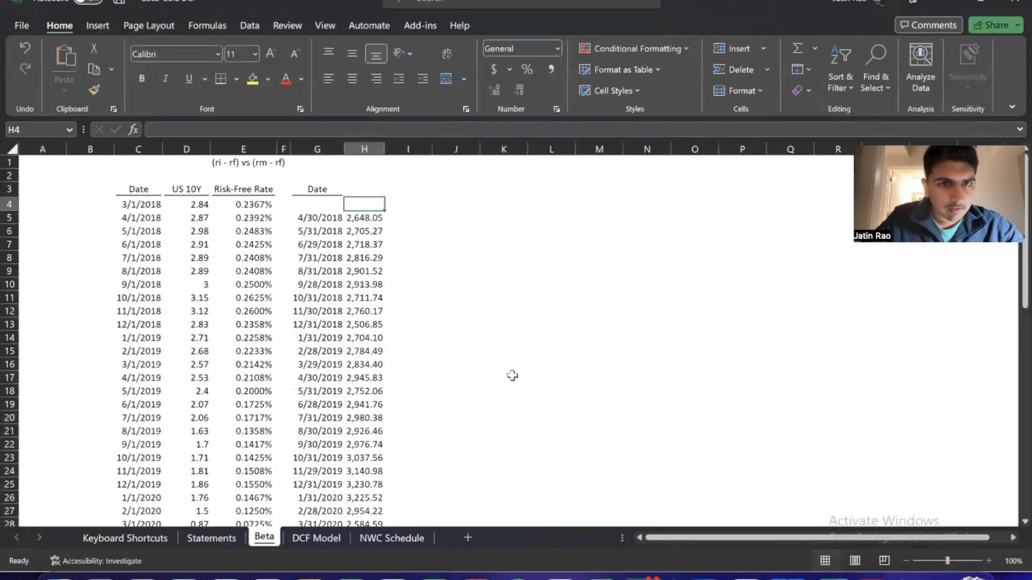
{"action": "key", "text": "Left"}
{"action": "key", "text": "Left"}
{"action": "key", "text": "Left"}
{"action": "key", "text": "Left"}
{"action": "key", "text": "Left"}
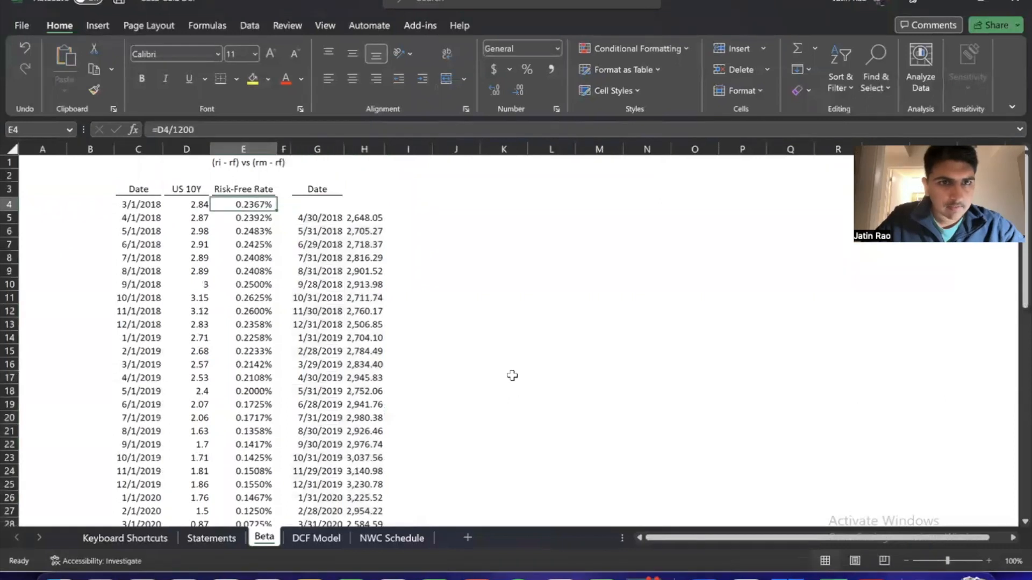
{"action": "key", "text": "shift+space"}
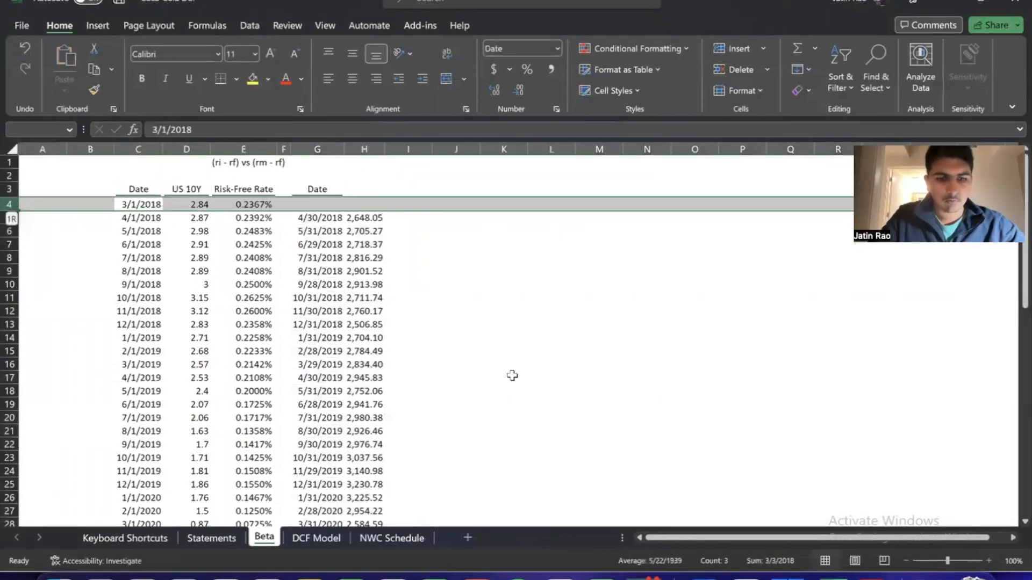
{"action": "key", "text": "ctrl+minus"}
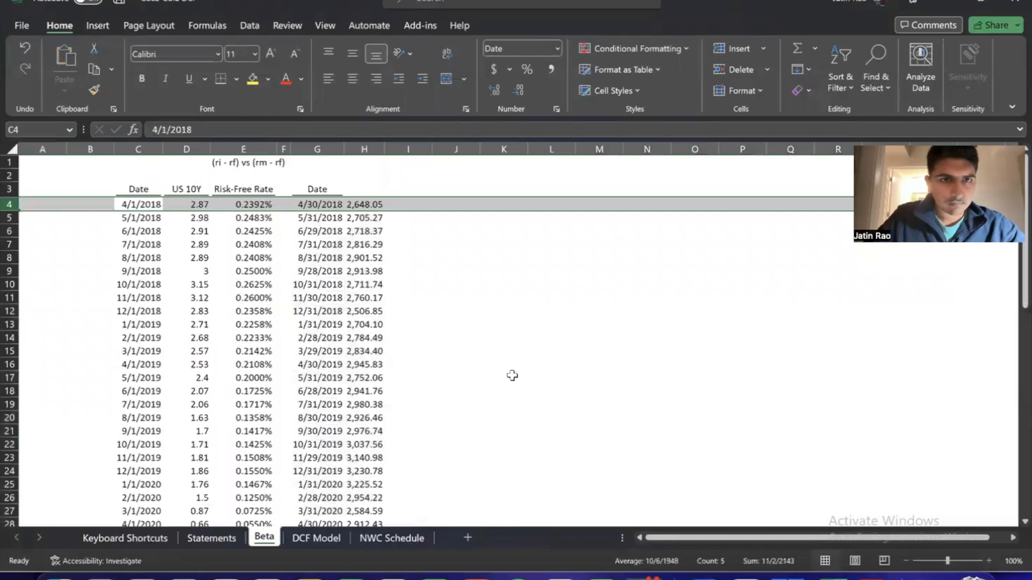
Enter the header S&P 500 in H3 above the index prices
{"action": "key", "text": "Left"}
{"action": "key", "text": "Right"}
{"action": "key", "text": "Right"}
{"action": "key", "text": "Right"}
{"action": "key", "text": "Right"}
{"action": "key", "text": "Right"}
{"action": "key", "text": "Right"}
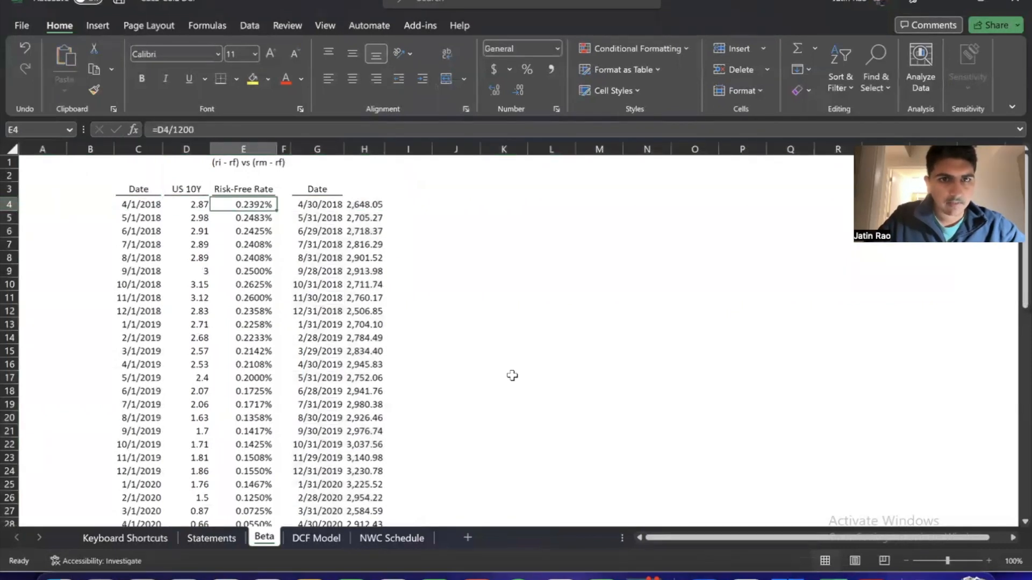
{"action": "key", "text": "Up"}
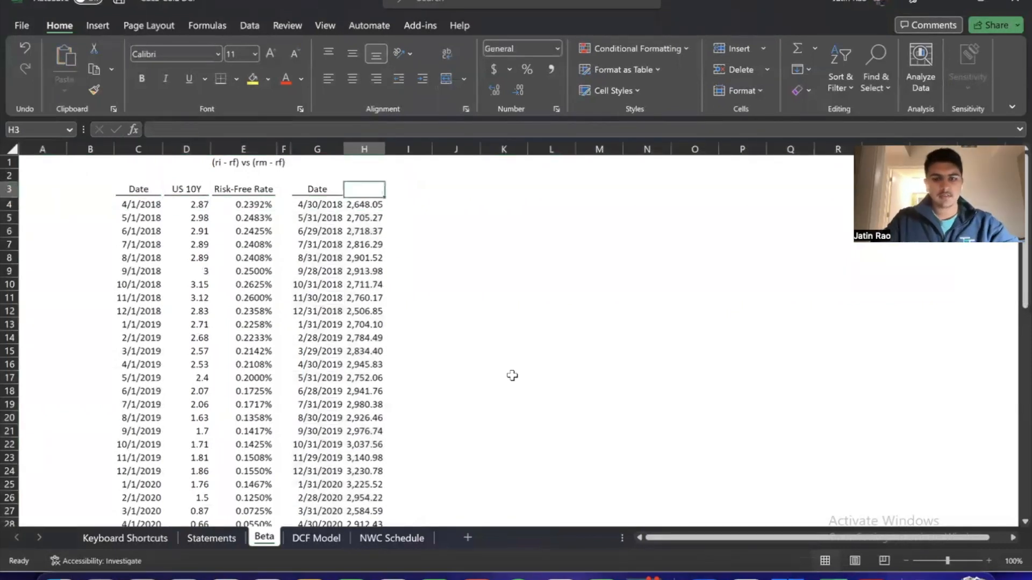
{"action": "type", "text": "S&P 500"}
{"action": "key", "text": "Return"}
Set the width of the S&P 500 column H to 10
{"action": "key", "text": "Up"}
{"action": "key", "text": "Down"}
{"action": "key", "text": "Up"}
{"action": "key", "text": "alt+h"}
{"action": "key", "text": "o"}
{"action": "key", "text": "w"}
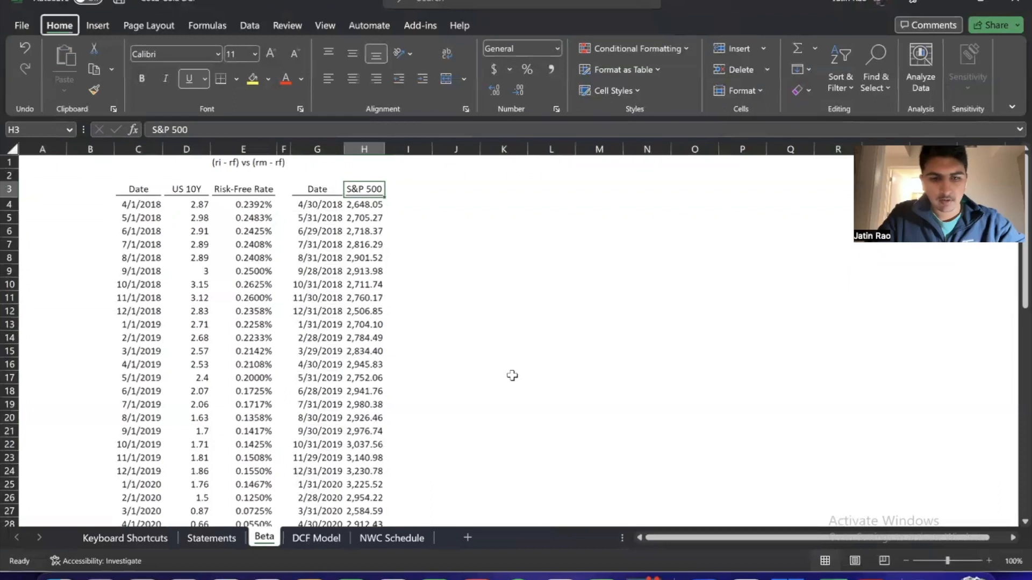
{"action": "type", "text": "10"}
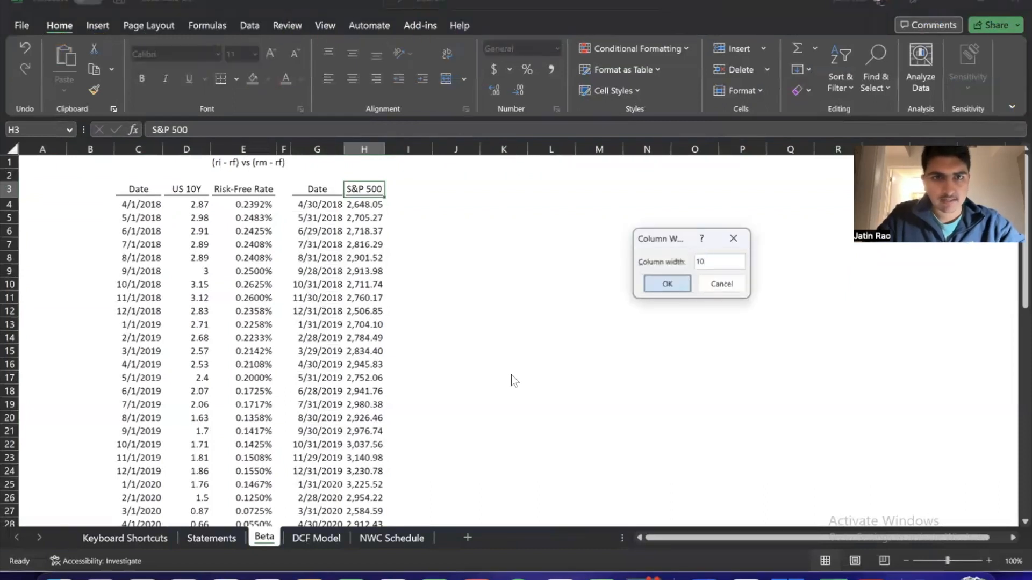
{"action": "key", "text": "Return"}
Center the Date, US 10Y and Risk-Free Rate values in C4:E64
{"action": "key", "text": "Down"}
{"action": "key", "text": "Left"}
{"action": "key", "text": "Left"}
{"action": "key", "text": "Left"}
{"action": "key", "text": "Left"}
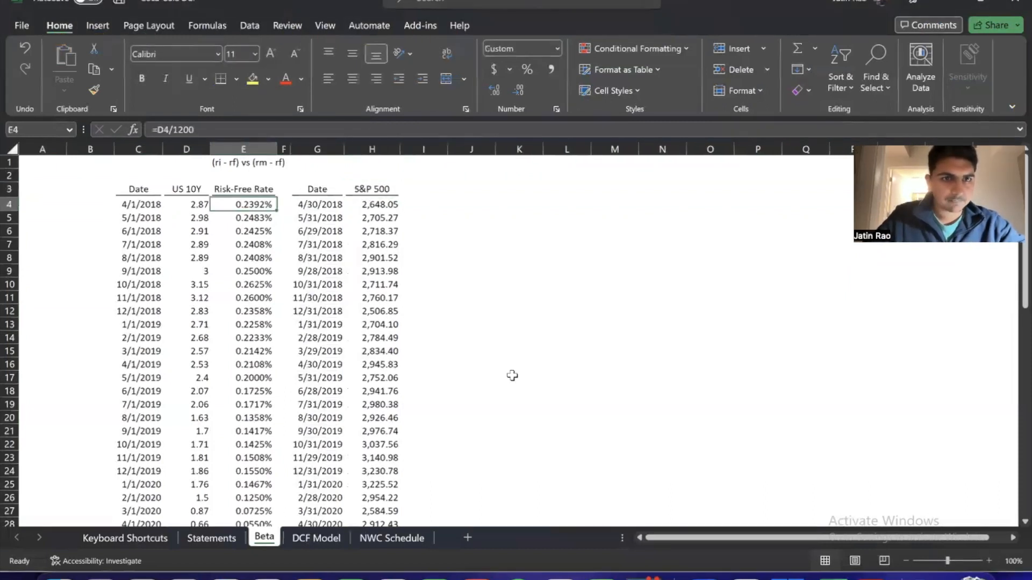
{"action": "key", "text": "shift+Right"}
{"action": "key", "text": "ctrl+shift+Down"}
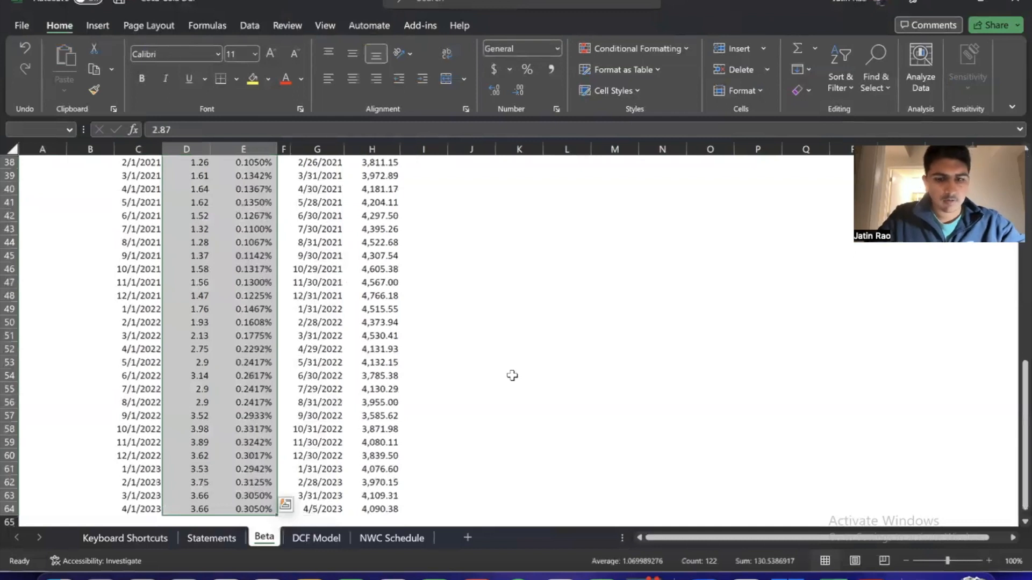
{"action": "key", "text": "ctrl+BackSpace"}
{"action": "key", "text": "Left"}
{"action": "key", "text": "ctrl+shift+Down"}
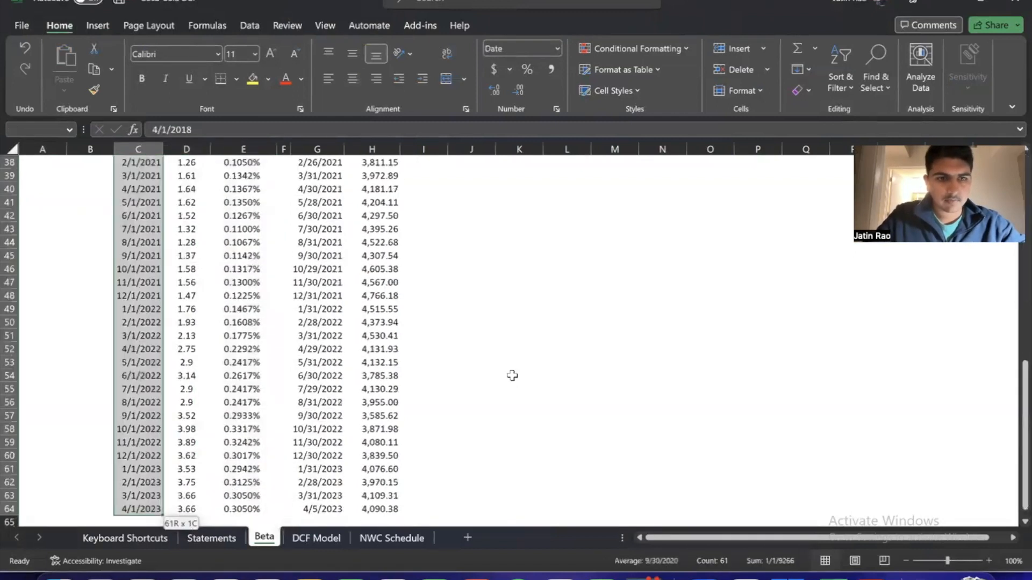
Enter the header Returns in I3 beside the S&P 500 column
{"action": "key", "text": "Right"}
{"action": "key", "text": "Right"}
{"action": "key", "text": "Right"}
{"action": "key", "text": "Right"}
{"action": "key", "text": "Right"}
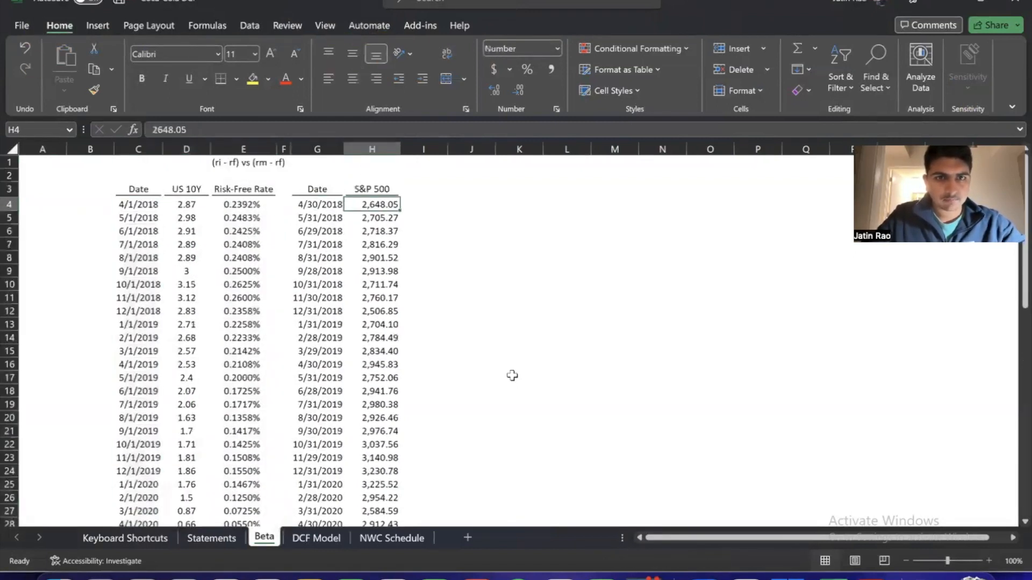
{"action": "key", "text": "Right"}
{"action": "key", "text": "Up"}
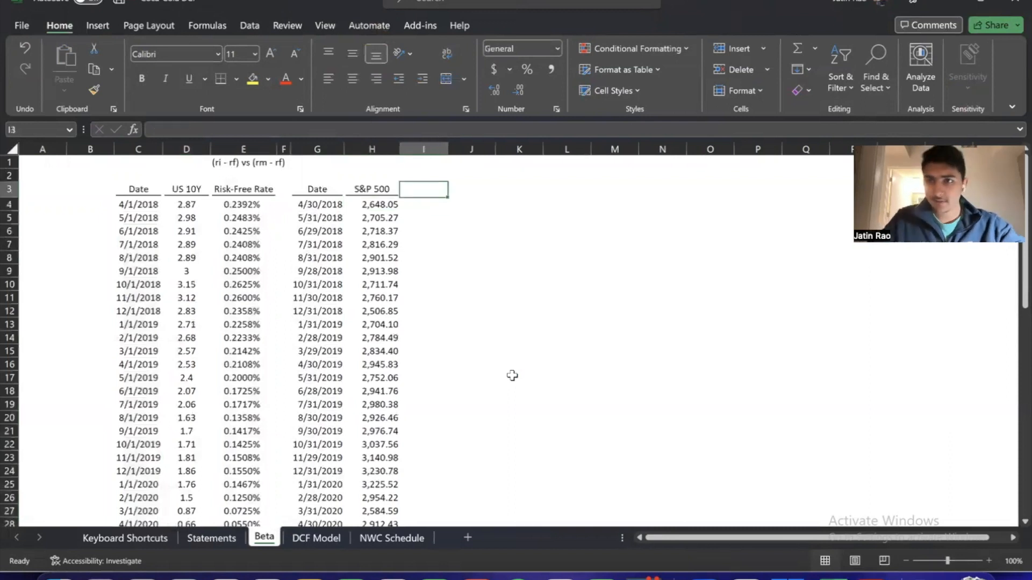
{"action": "type", "text": "Returns"}
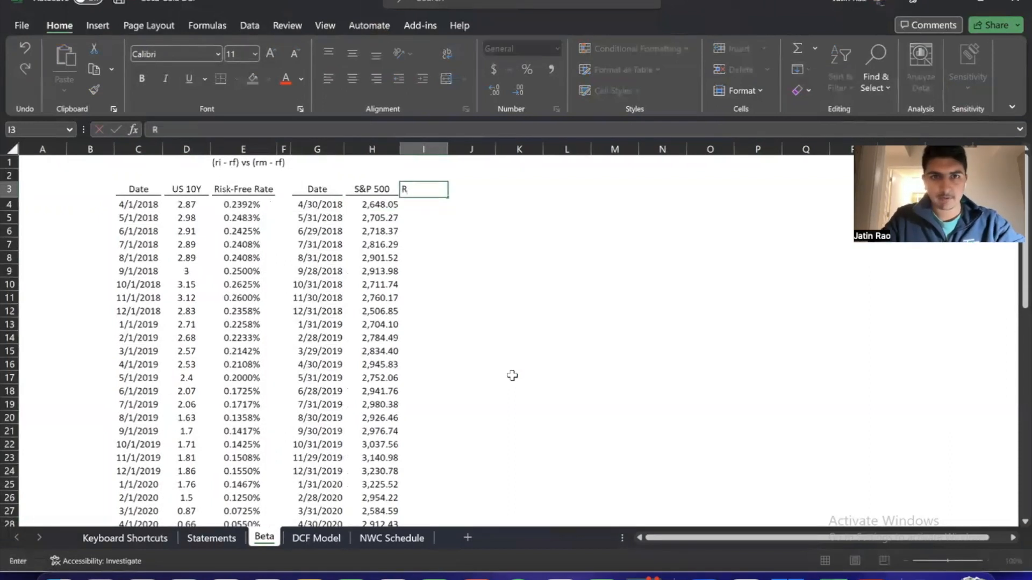
{"action": "key", "text": "Return"}
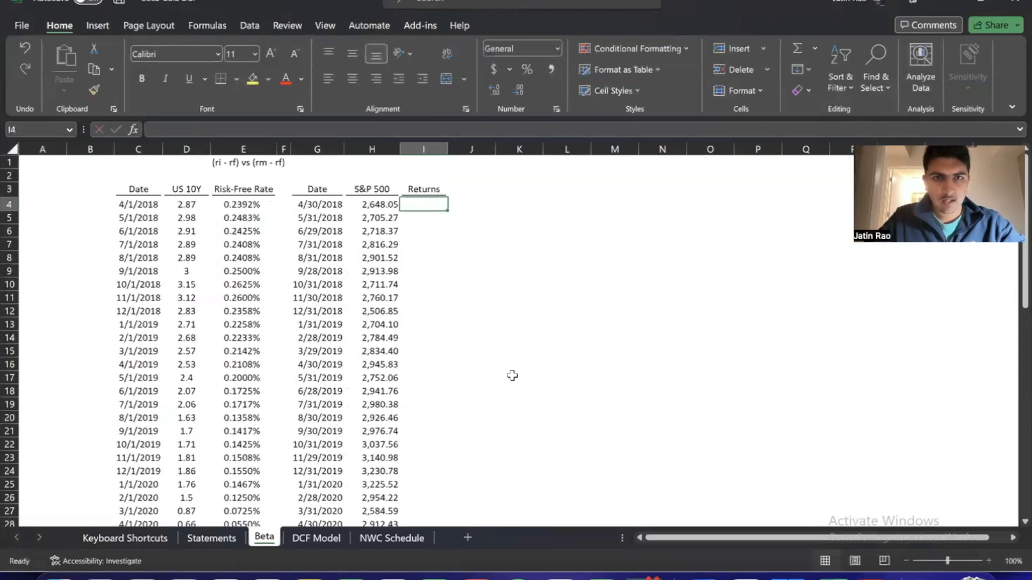
Examine the April and May 2018 S&P 500 dates and prices in G4:H5 that the first monthly return needs
{"action": "key", "text": "Down"}
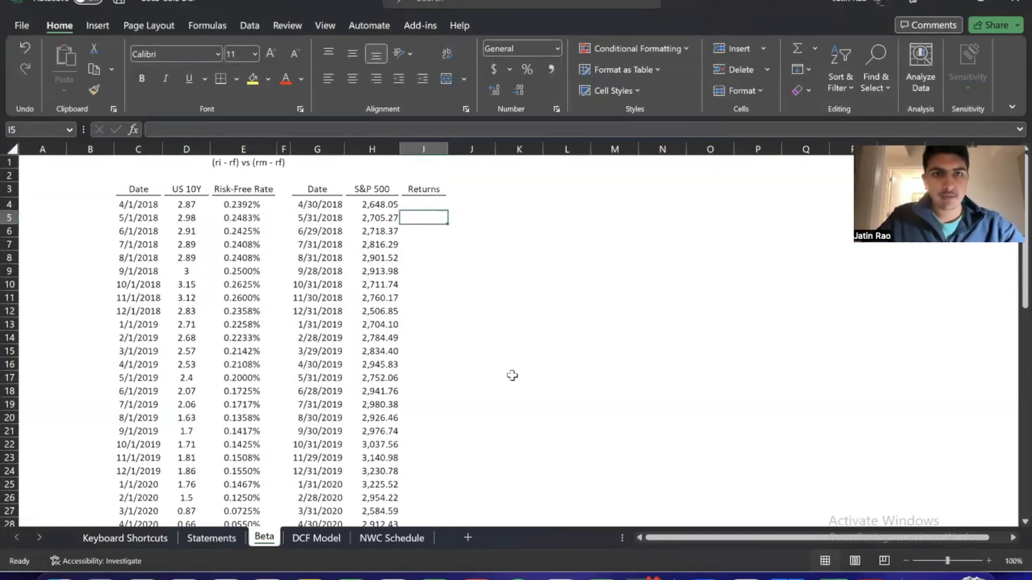
{"action": "key", "text": "Up"}
{"action": "key", "text": "Left"}
{"action": "key", "text": "Left"}
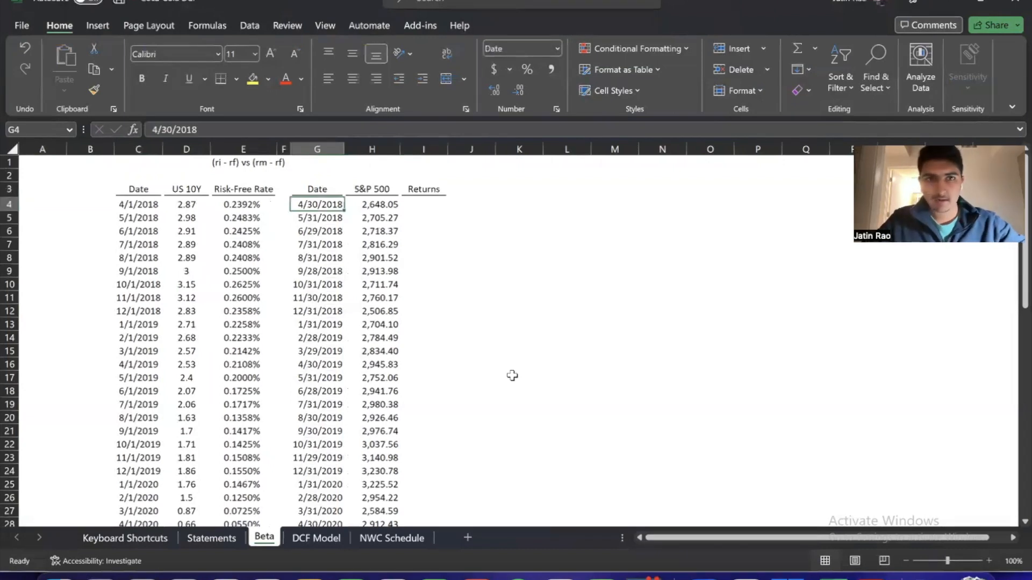
{"action": "key", "text": "Down"}
{"action": "key", "text": "Right"}
{"action": "key", "text": "Left"}
{"action": "key", "text": "Right"}
{"action": "key", "text": "Left"}
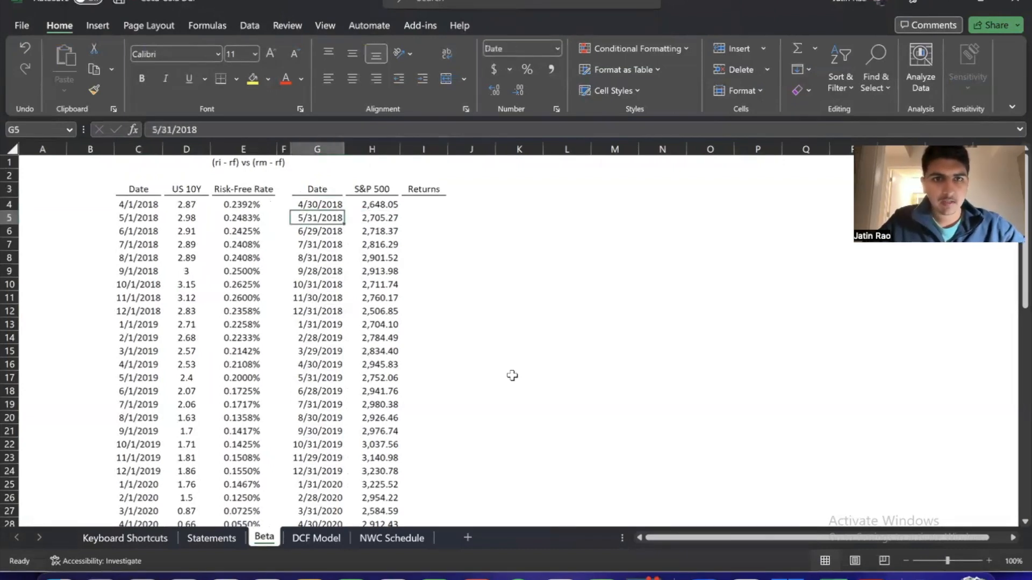
{"action": "key", "text": "Up"}
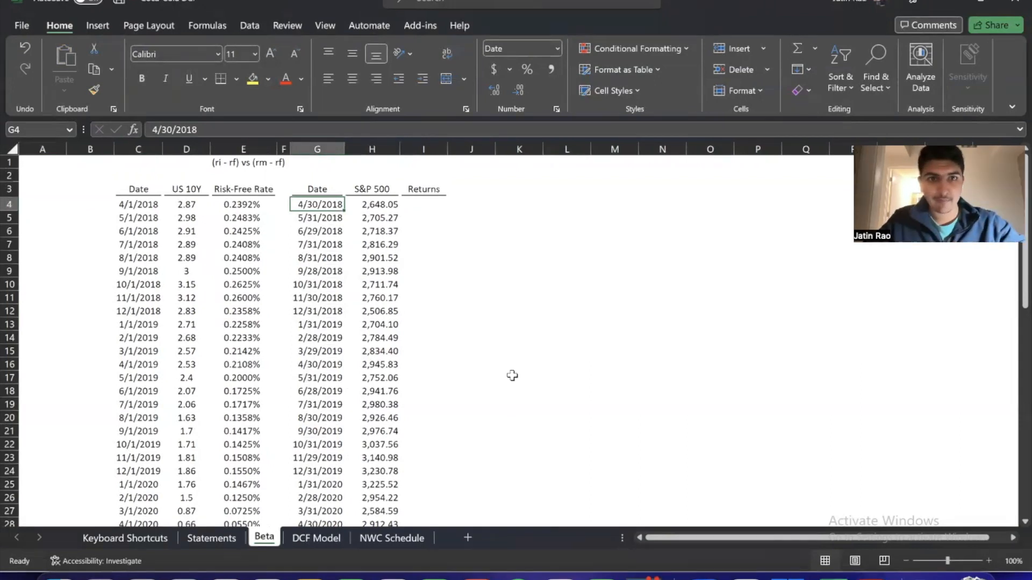
Calculate the May 2018 S&P 500 return in I5 with =(H5-H4)/H4 and format it as a percentage with two decimals
{"action": "key", "text": "Down"}
{"action": "key", "text": "Right"}
{"action": "key", "text": "Right"}
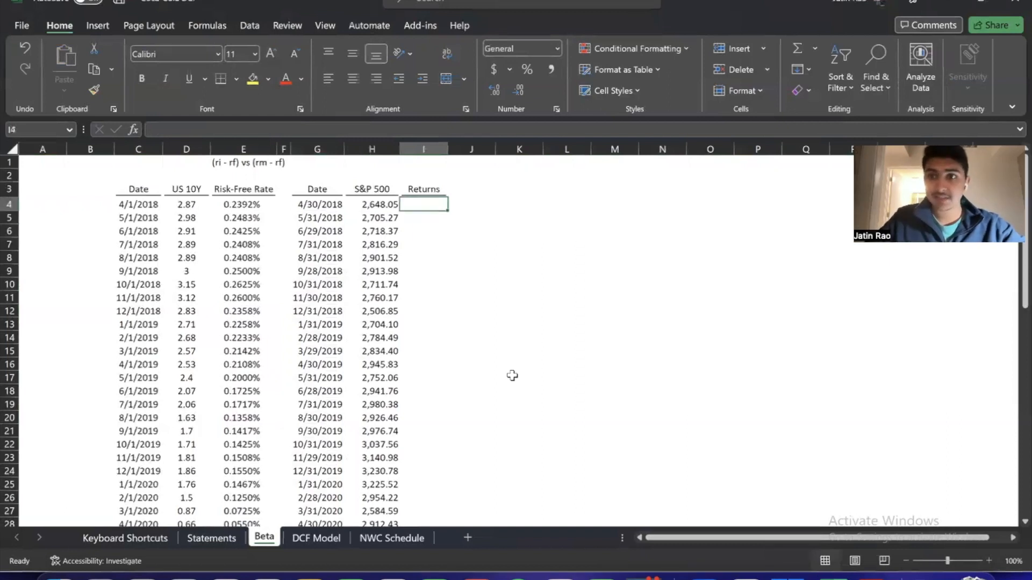
{"action": "type", "text": "=("}
{"action": "key", "text": "Left"}
{"action": "type", "text": "-"}
{"action": "key", "text": "Up"}
{"action": "type", "text": ")/H4"}
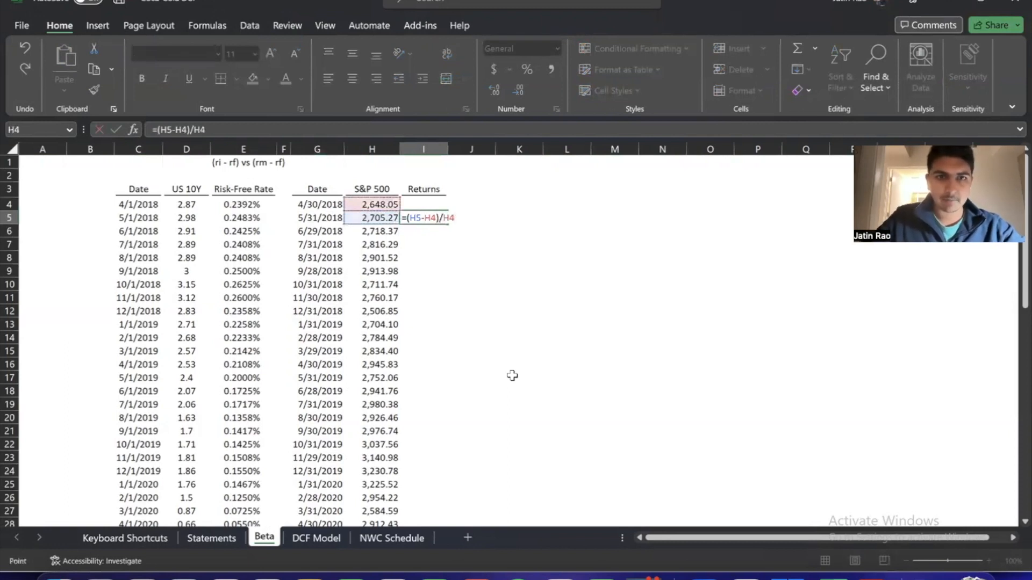
{"action": "key", "text": "ctrl+Return"}
{"action": "key", "text": "ctrl+shift+5"}
{"action": "key", "text": "ctrl+shift+5"}
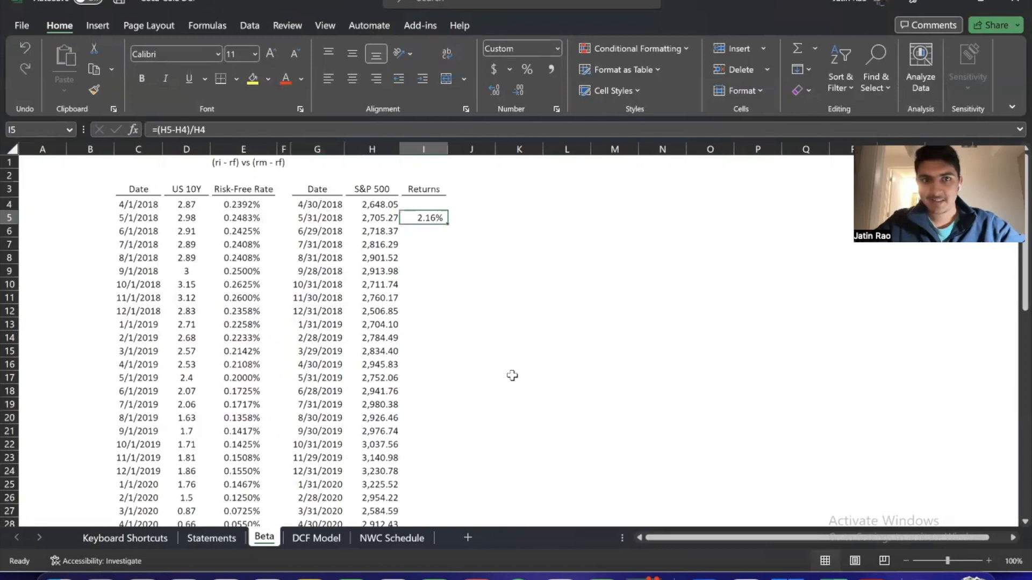
Fill the monthly return formula from I5 down to I64 and check the filled column to its last row
{"action": "left_click", "coordinate": [311, 203]}
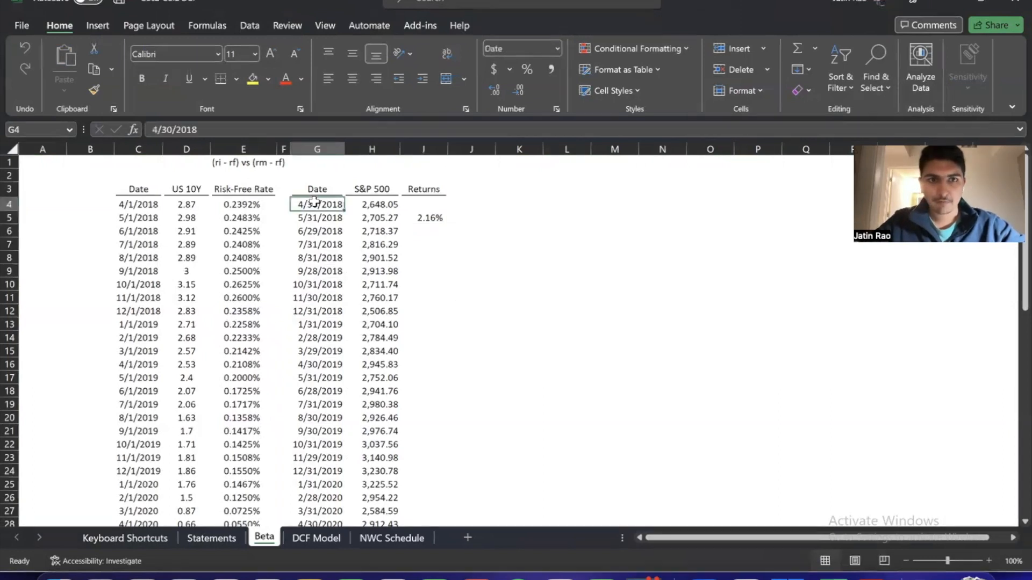
{"action": "left_click", "coordinate": [370, 208]}
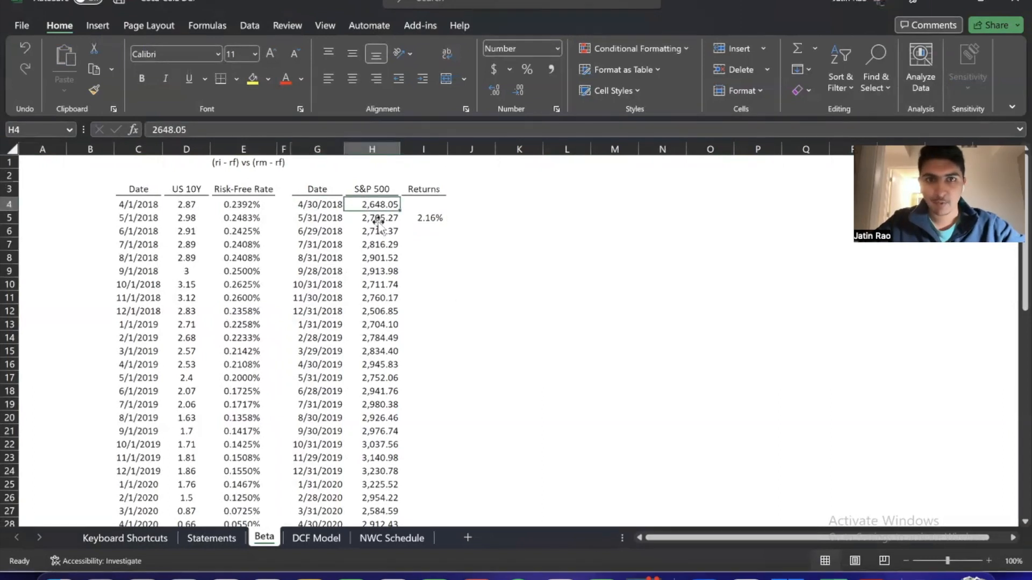
{"action": "left_click", "coordinate": [374, 219]}
{"action": "left_click", "coordinate": [428, 220]}
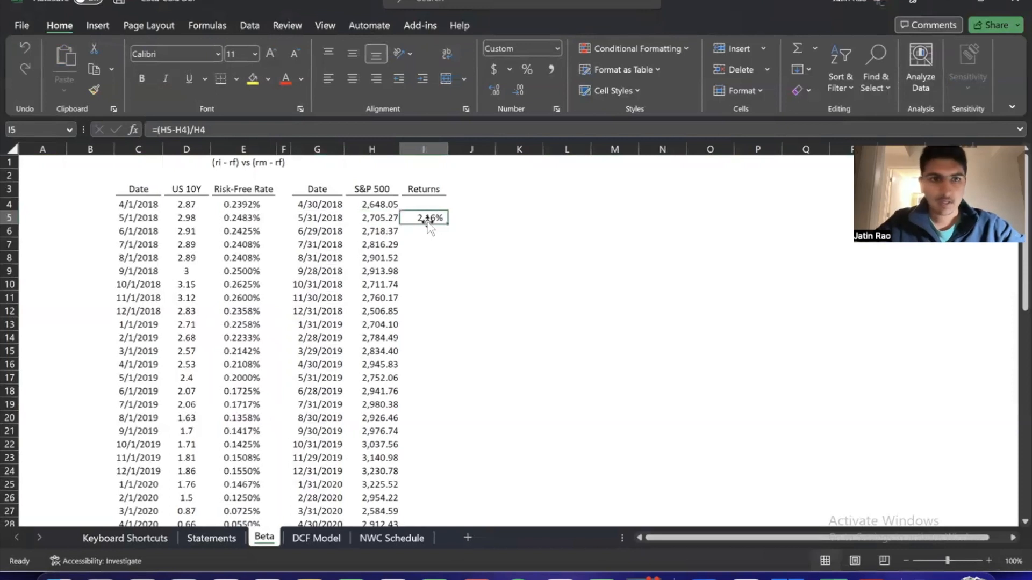
{"action": "double_click", "coordinate": [448, 223]}
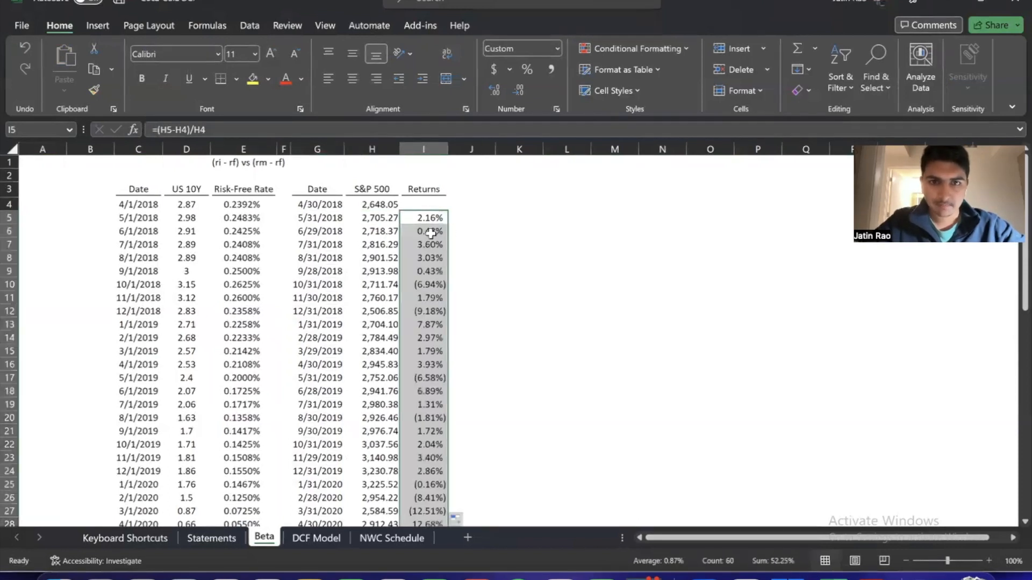
{"action": "left_click", "coordinate": [426, 217]}
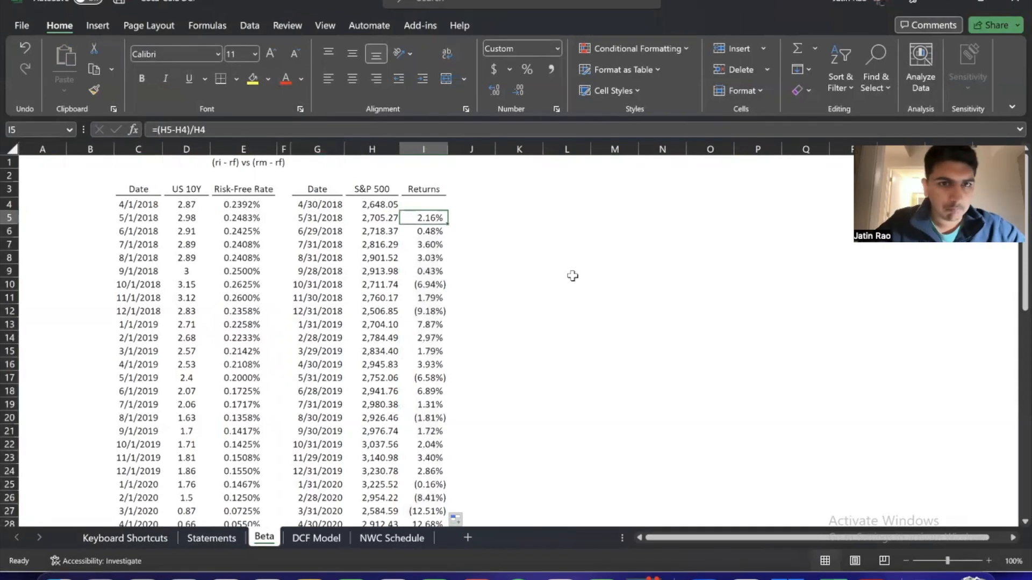
{"action": "key", "text": "ctrl+shift+Down"}
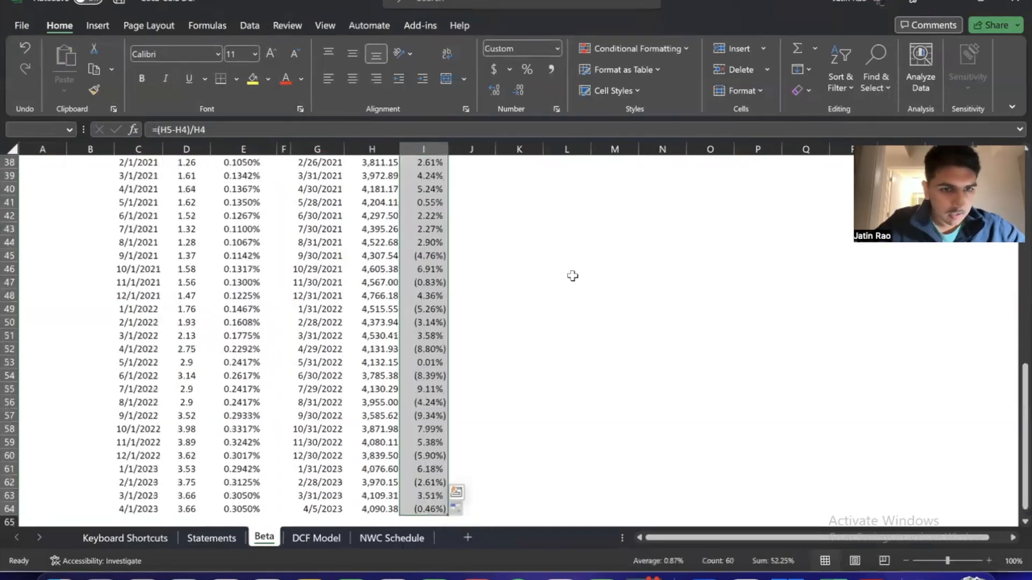
{"action": "left_click", "coordinate": [438, 296]}
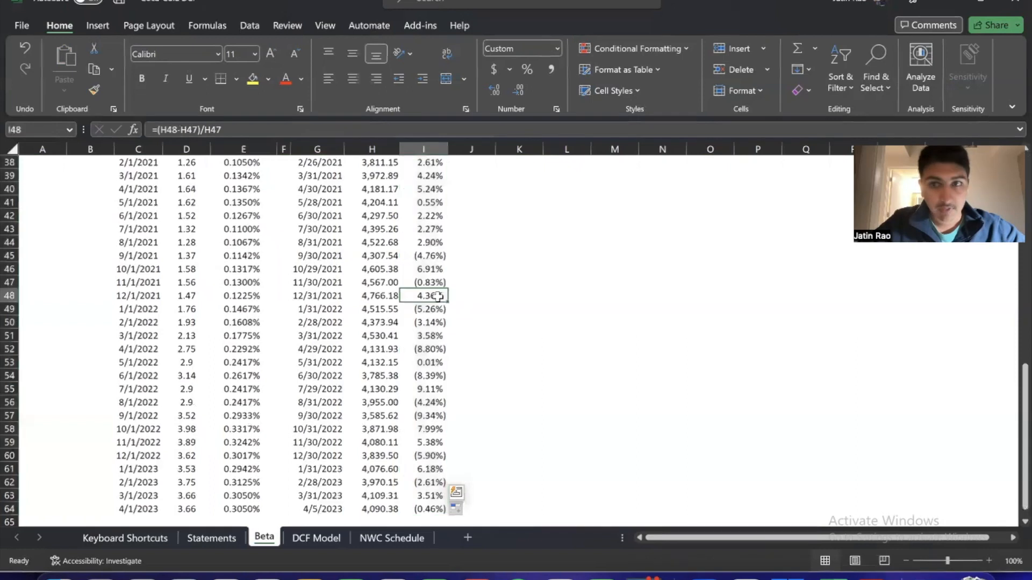
{"action": "key", "text": "ctrl+Up"}
{"action": "scroll", "coordinate": [438, 296], "scroll_direction": "up", "scroll_amount": 2}
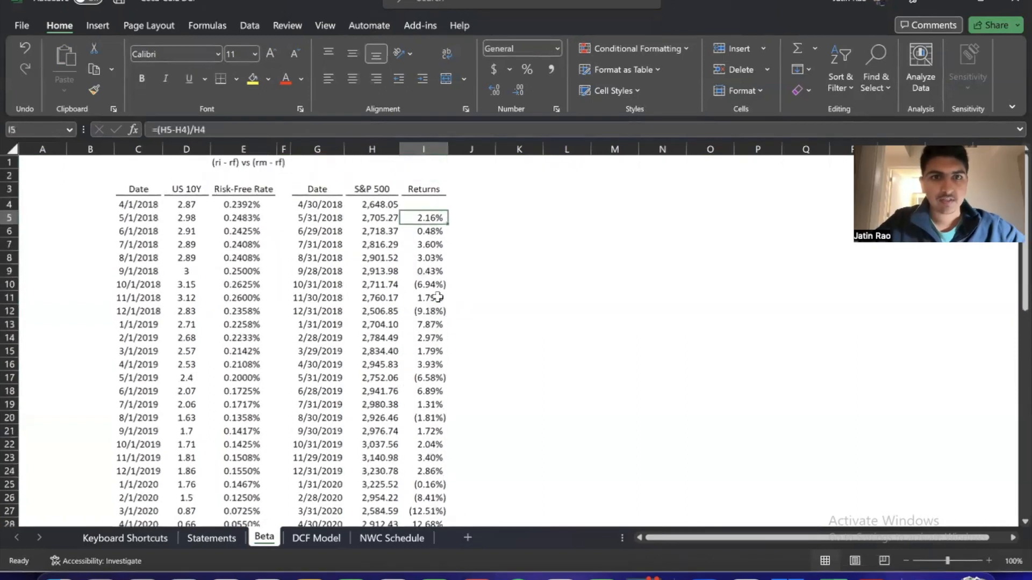
Clear the April 2018 risk-free rate in E4 so the rates start in the same row as the returns
{"action": "key", "text": "Left"}
{"action": "key", "text": "Up"}
{"action": "key", "text": "Left"}
{"action": "key", "text": "Down"}
{"action": "key", "text": "Left"}
{"action": "key", "text": "Left"}
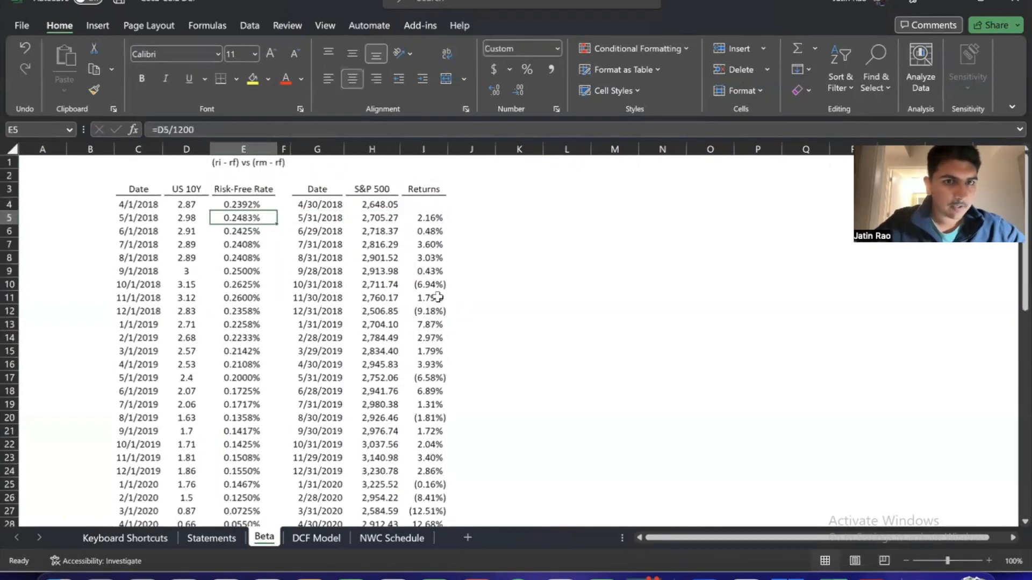
{"action": "key", "text": "Up"}
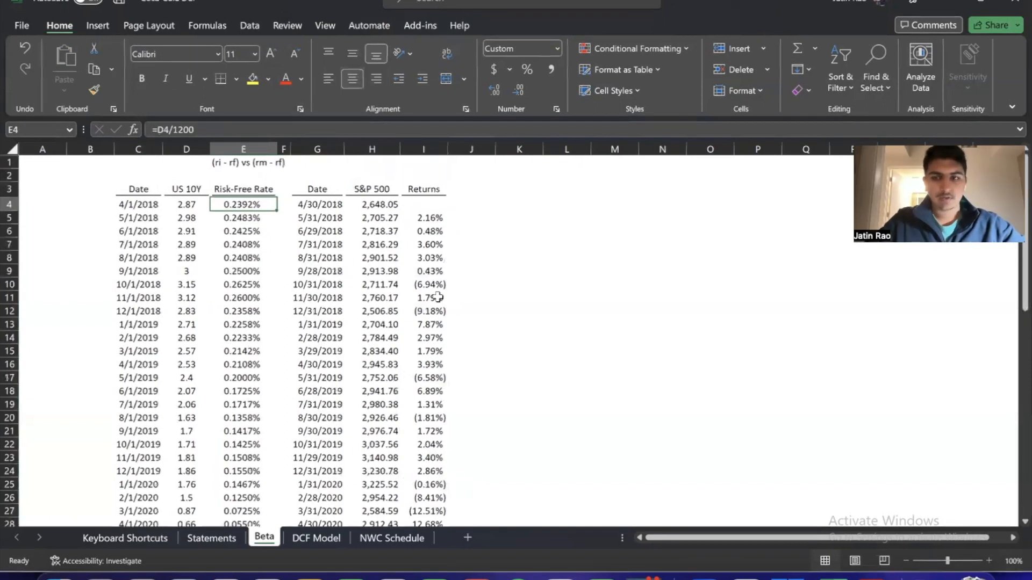
{"action": "key", "text": "BackSpace"}
{"action": "key", "text": "Return"}
{"action": "key", "text": "Up"}
Enter the header Excess Returns in J3 and autofit the width of column J
{"action": "key", "text": "Down"}
{"action": "key", "text": "Right"}
{"action": "key", "text": "Right"}
{"action": "key", "text": "Right"}
{"action": "key", "text": "Right"}
{"action": "key", "text": "Left"}
{"action": "key", "text": "Left"}
{"action": "key", "text": "Left"}
{"action": "key", "text": "Left"}
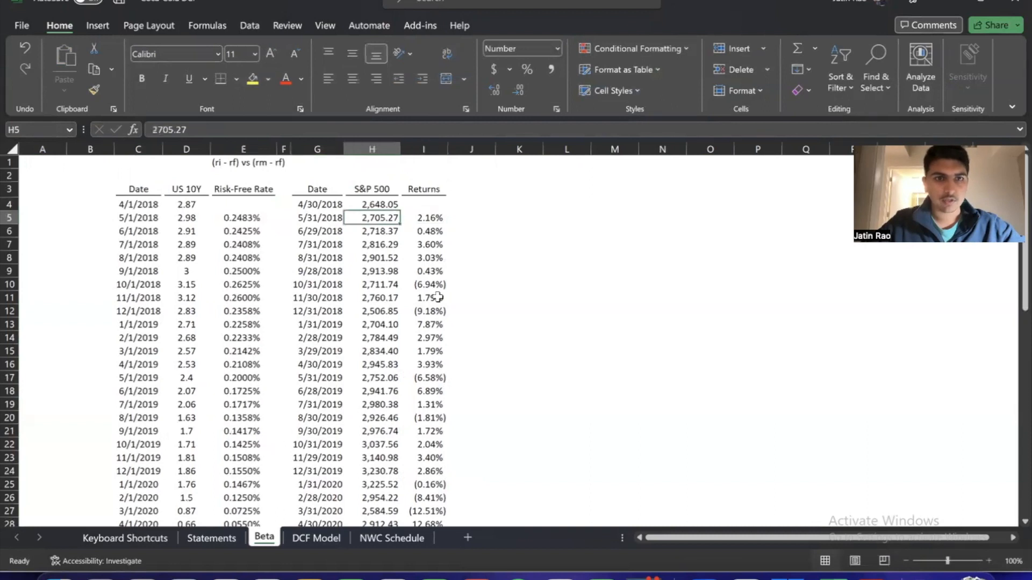
{"action": "key", "text": "Right"}
{"action": "key", "text": "Right"}
{"action": "key", "text": "Right"}
{"action": "key", "text": "Right"}
{"action": "key", "text": "Right"}
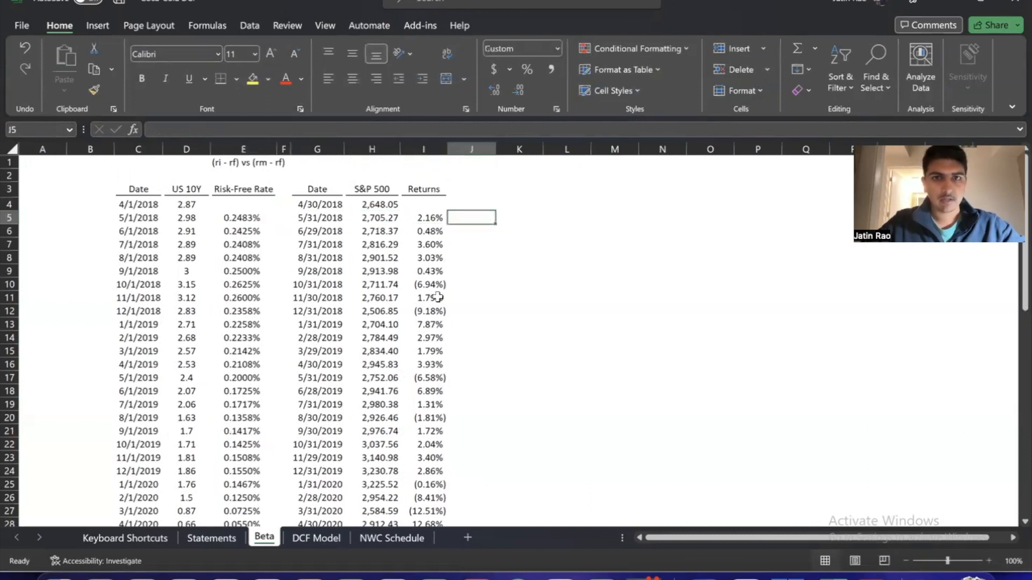
{"action": "key", "text": "Up"}
{"action": "key", "text": "Up"}
{"action": "type", "text": "Excess Returns"}
{"action": "key", "text": "ctrl+Return"}
{"action": "key", "text": "alt+h"}
{"action": "key", "text": "o"}
{"action": "key", "text": "i"}
Calculate the May 2018 excess return in J5 by subtracting the risk-free rate from the S&P 500 return with =I5-E5
{"action": "key", "text": "Down"}
{"action": "key", "text": "Down"}
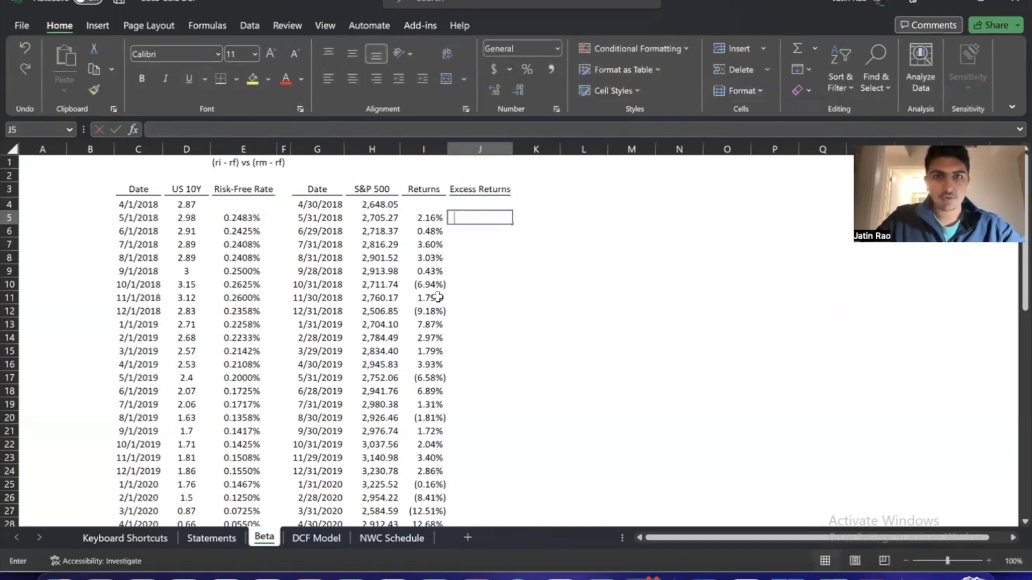
{"action": "type", "text": "="}
{"action": "key", "text": "Left"}
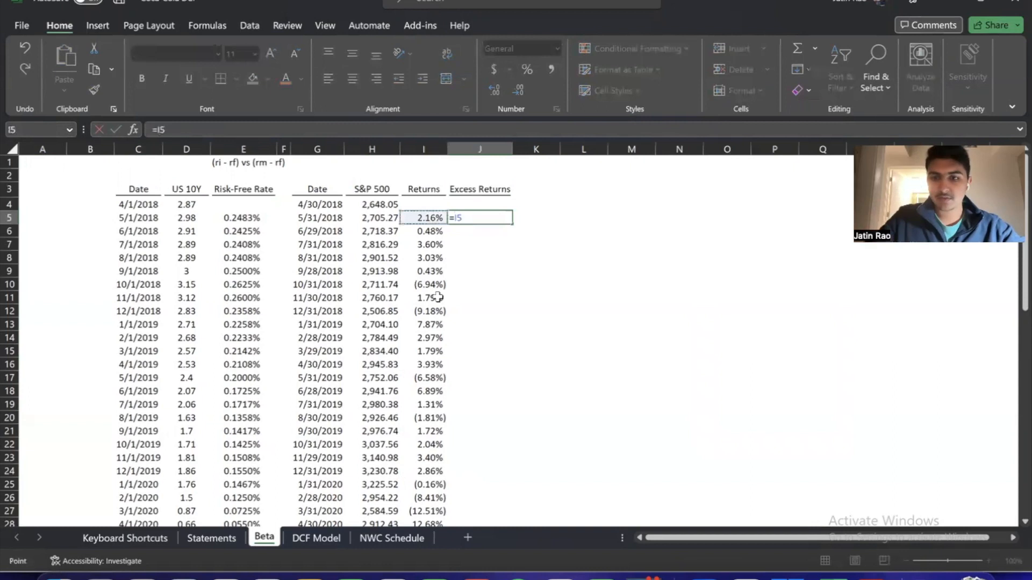
{"action": "type", "text": "-"}
{"action": "key", "text": "Left"}
{"action": "key", "text": "Left"}
{"action": "key", "text": "Left"}
{"action": "key", "text": "Left"}
{"action": "key", "text": "Left"}
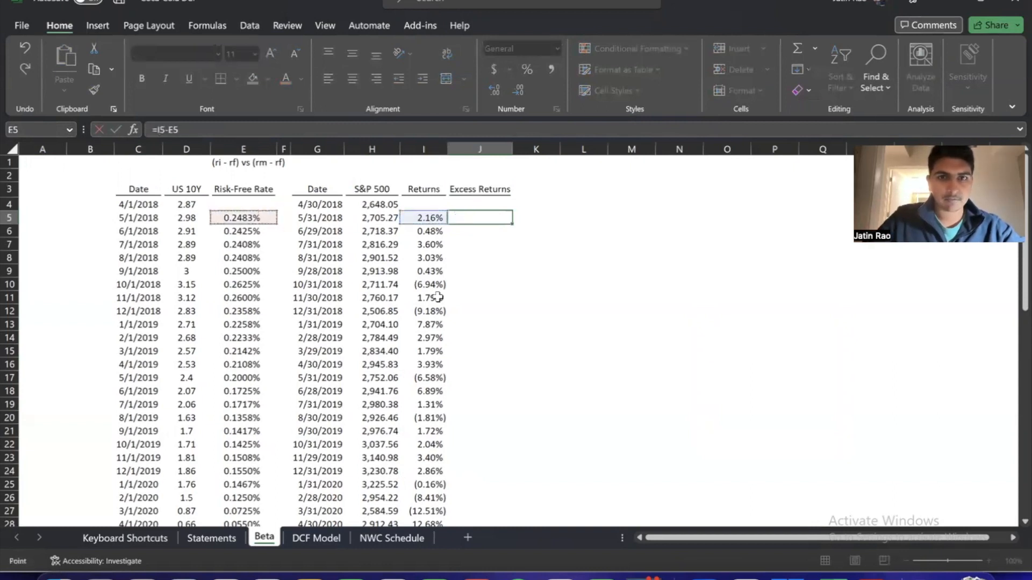
{"action": "key", "text": "Return"}
{"action": "key", "text": "Up"}
Format the excess return in J5 as a percentage with 2 decimal places
{"action": "key", "text": "alt+h"}
{"action": "key", "text": "0"}
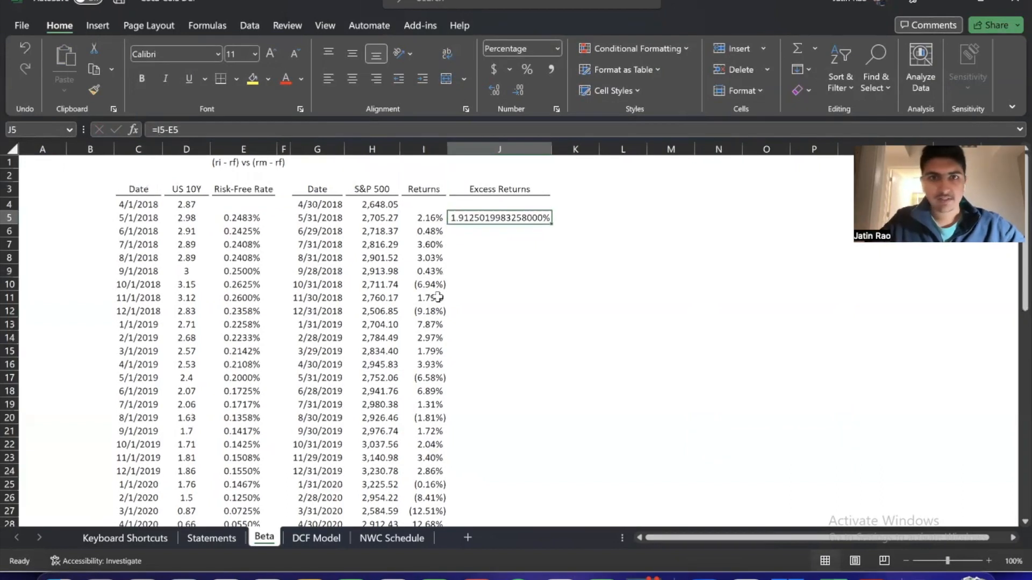
{"action": "key", "text": "ctrl+1"}
{"action": "key", "text": "Tab"}
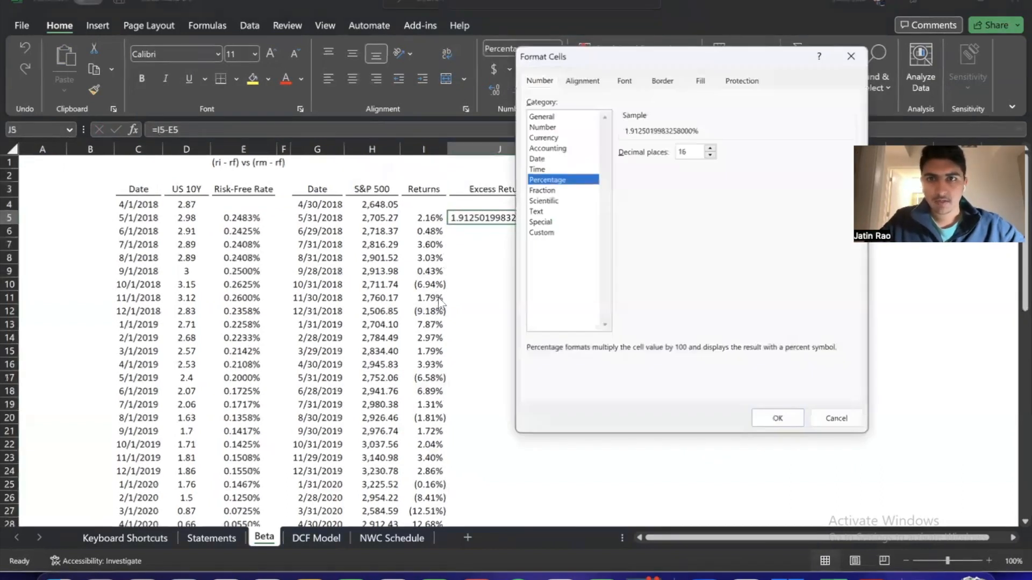
{"action": "key", "text": "Tab"}
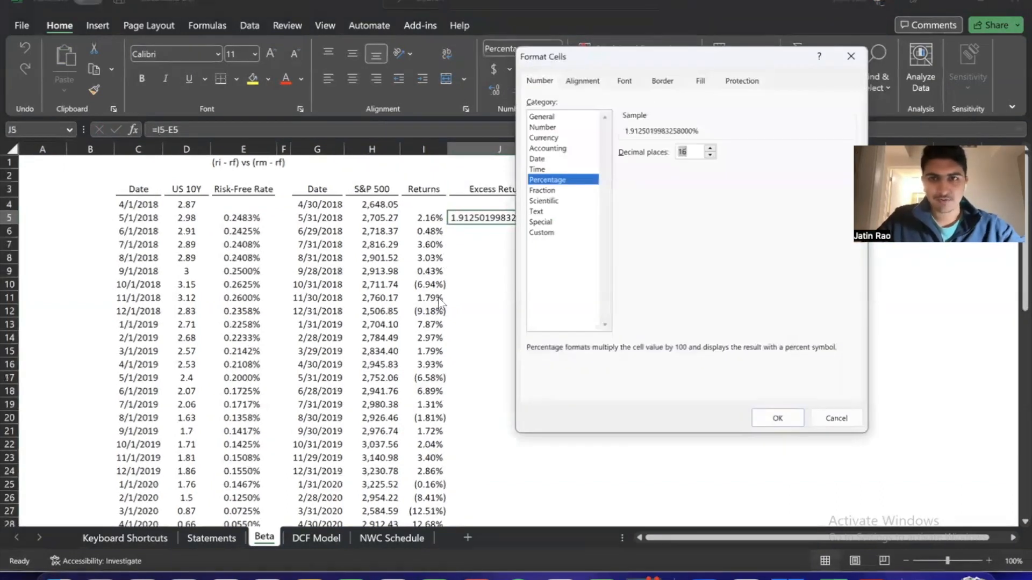
{"action": "type", "text": "2"}
{"action": "key", "text": "Return"}
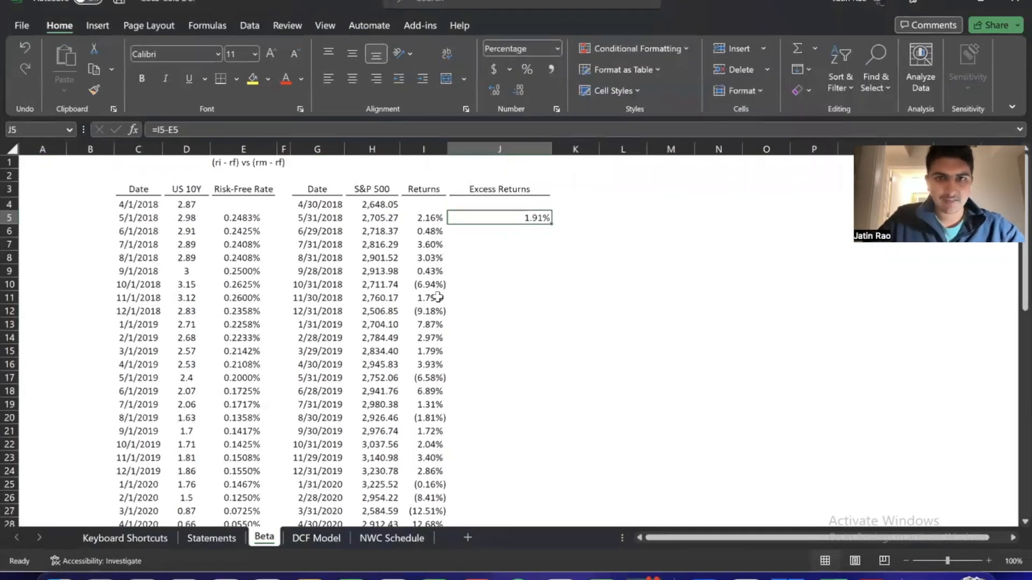
Autofit column J again to the Excess Returns header
{"action": "key", "text": "Up"}
{"action": "key", "text": "Up"}
{"action": "key", "text": "alt+h"}
{"action": "key", "text": "o"}
{"action": "key", "text": "i"}
Fill the excess return formula from J5 down to J64 and center the filled values
{"action": "key", "text": "Down"}
{"action": "key", "text": "Down"}
{"action": "key", "text": "Down"}
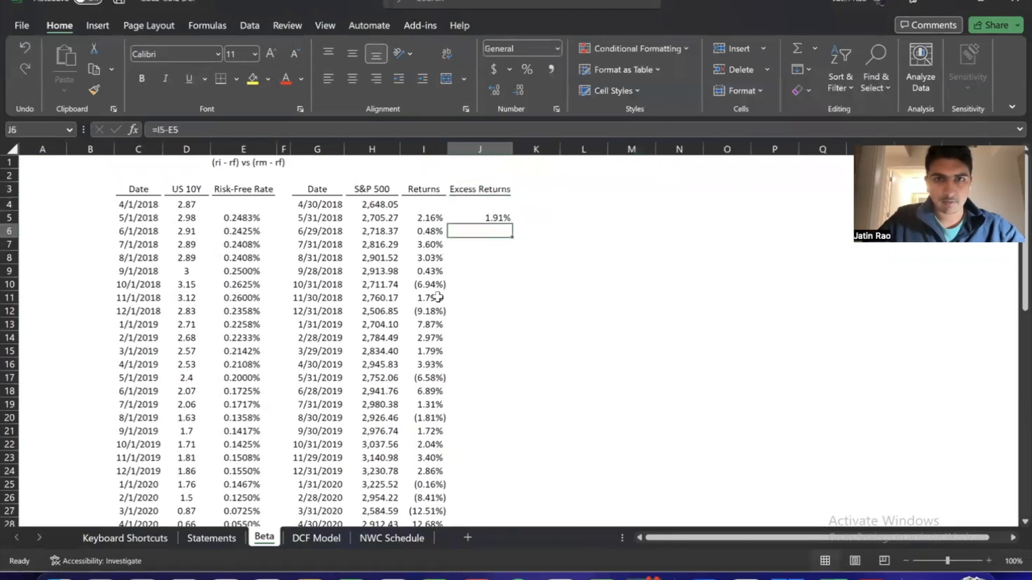
{"action": "key", "text": "Up"}
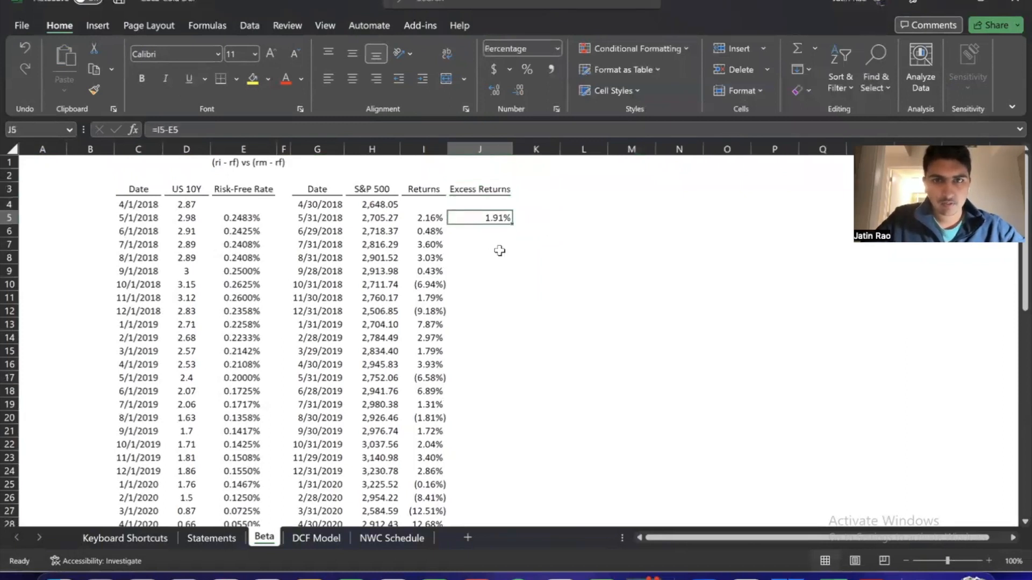
{"action": "double_click", "coordinate": [512, 223]}
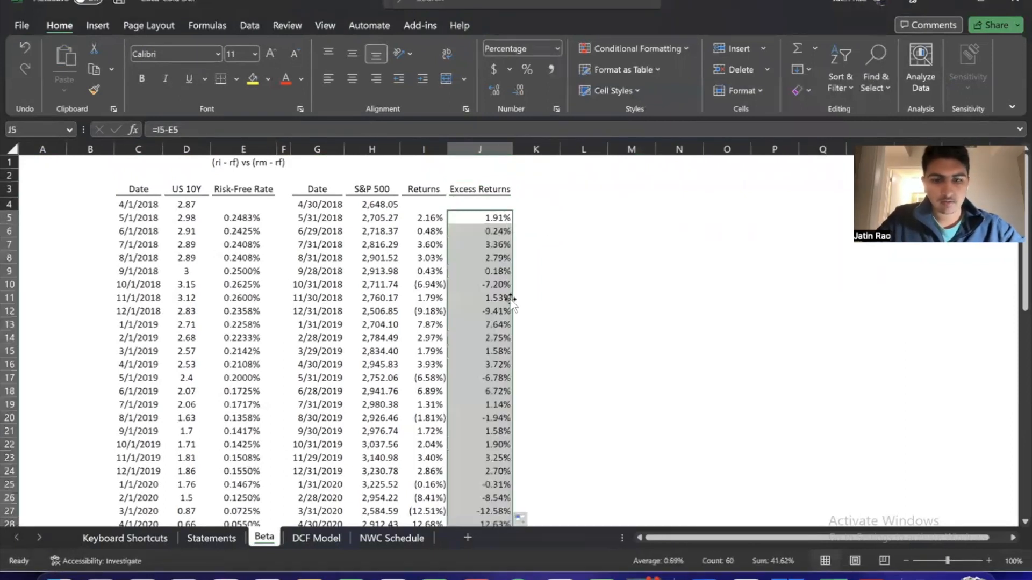
{"action": "key", "text": "alt+h"}
{"action": "key", "text": "a"}
{"action": "key", "text": "c"}
Center the S&P 500 monthly returns in I5:I64
{"action": "key", "text": "Left"}
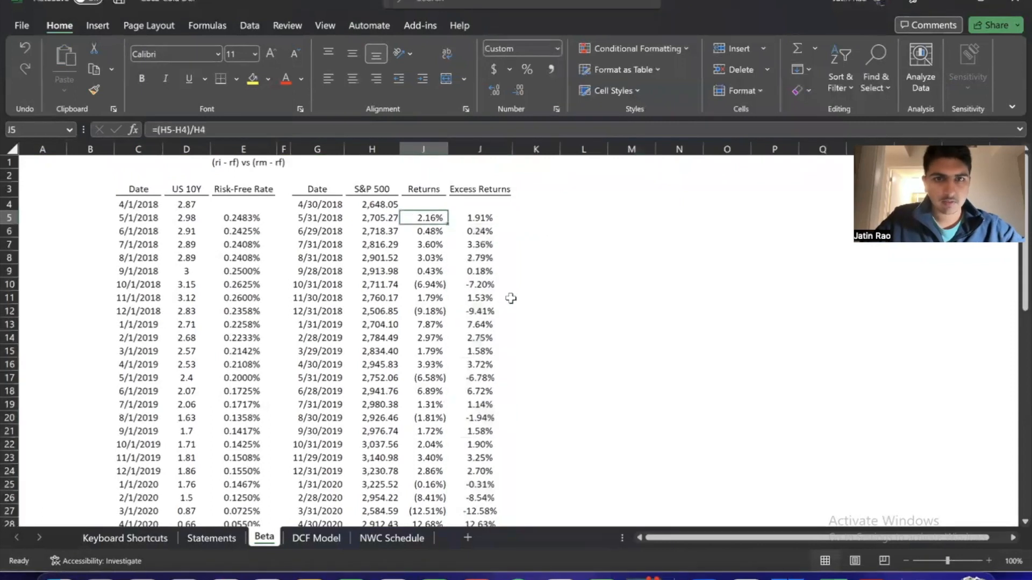
{"action": "key", "text": "ctrl+shift+Down"}
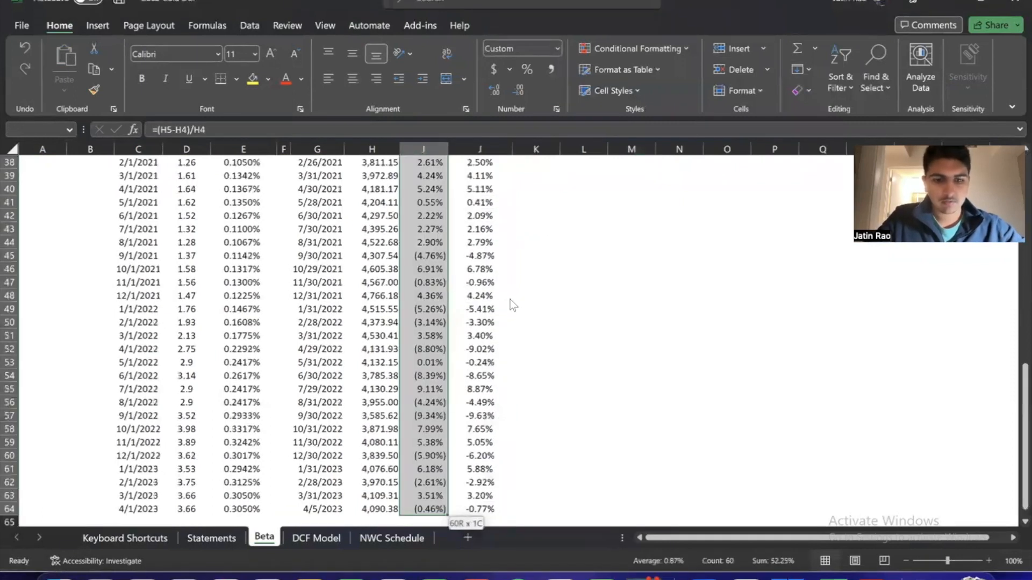
{"action": "key", "text": "alt+h"}
{"action": "key", "text": "a"}
{"action": "key", "text": "c"}
Set the width of column K to 2 as a spacer beside the S&P 500 excess returns
{"action": "key", "text": "Right"}
{"action": "key", "text": "Right"}
{"action": "key", "text": "Left"}
{"action": "key", "text": "Right"}
{"action": "key", "text": "Right"}
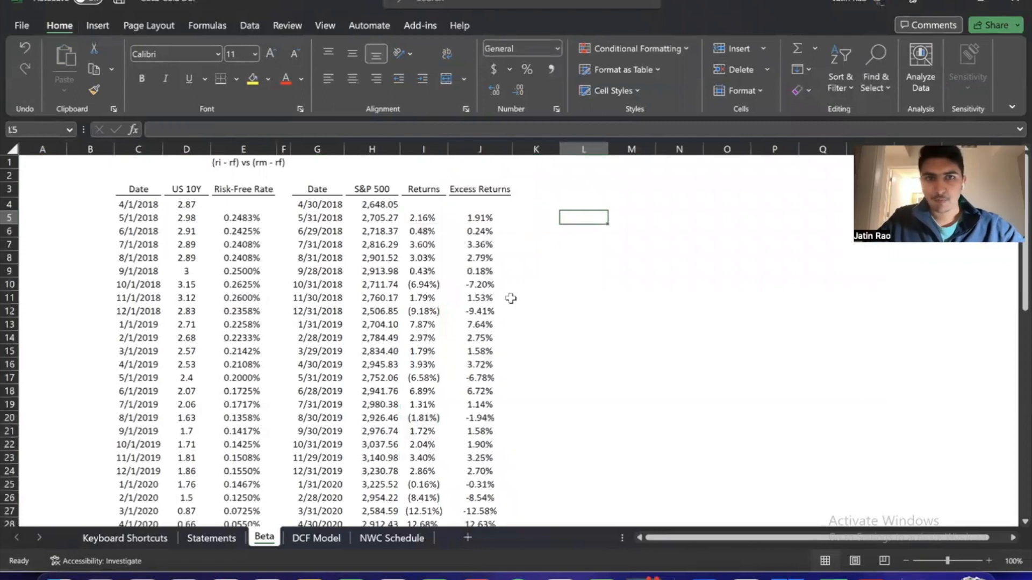
{"action": "key", "text": "Up"}
{"action": "key", "text": "Up"}
{"action": "key", "text": "Left"}
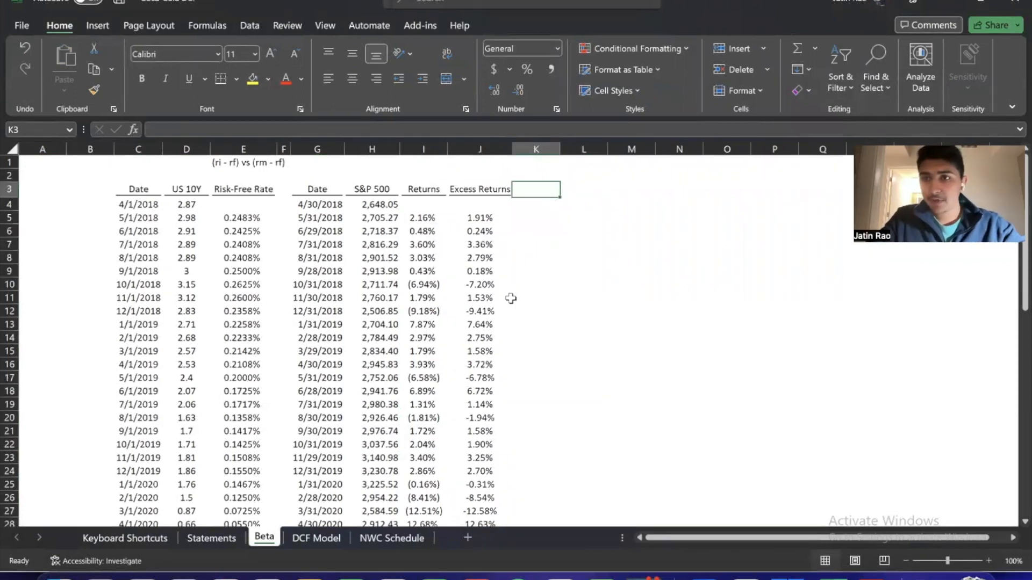
{"action": "key", "text": "alt+h"}
{"action": "type", "text": "ow"}
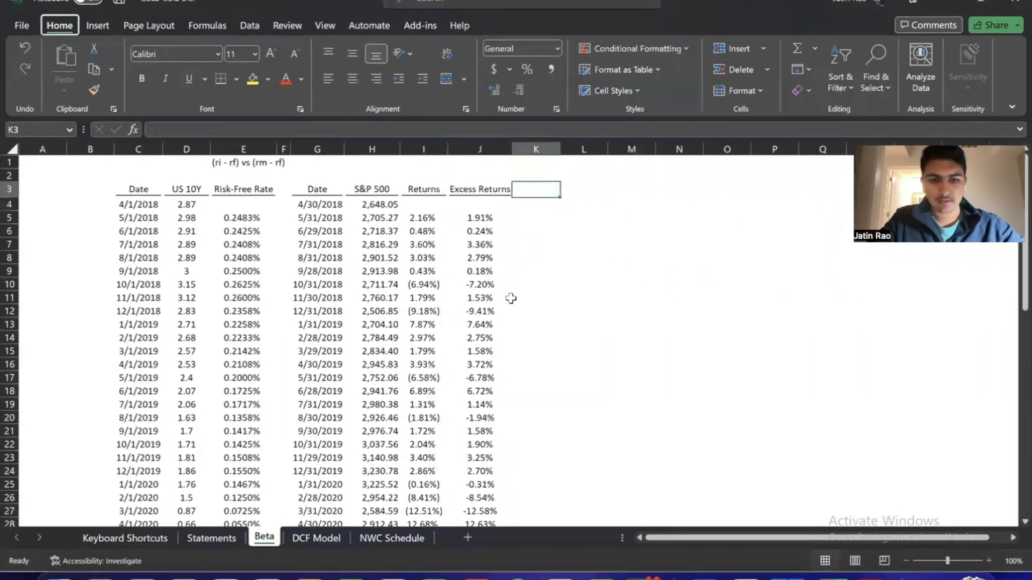
{"action": "type", "text": "2"}
{"action": "key", "text": "Return"}
Copy the S&P 500, Returns and Excess Returns headers from H3:J3 to L3:N3
{"action": "key", "text": "Left"}
{"action": "key", "text": "shift+Left"}
{"action": "key", "text": "shift+Left"}
{"action": "key", "text": "shift+Left"}
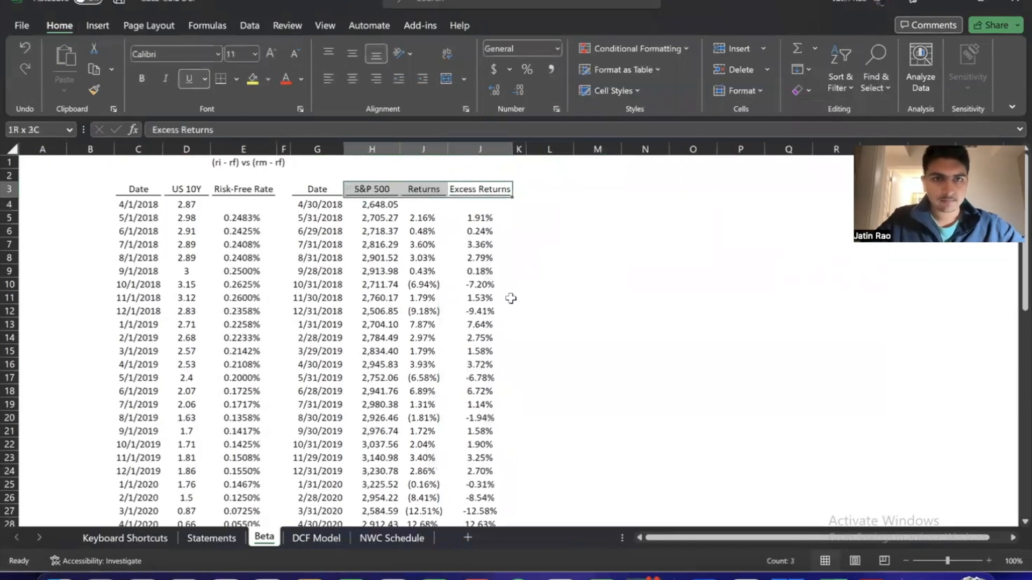
{"action": "key", "text": "ctrl+q"}
{"action": "key", "text": "Escape"}
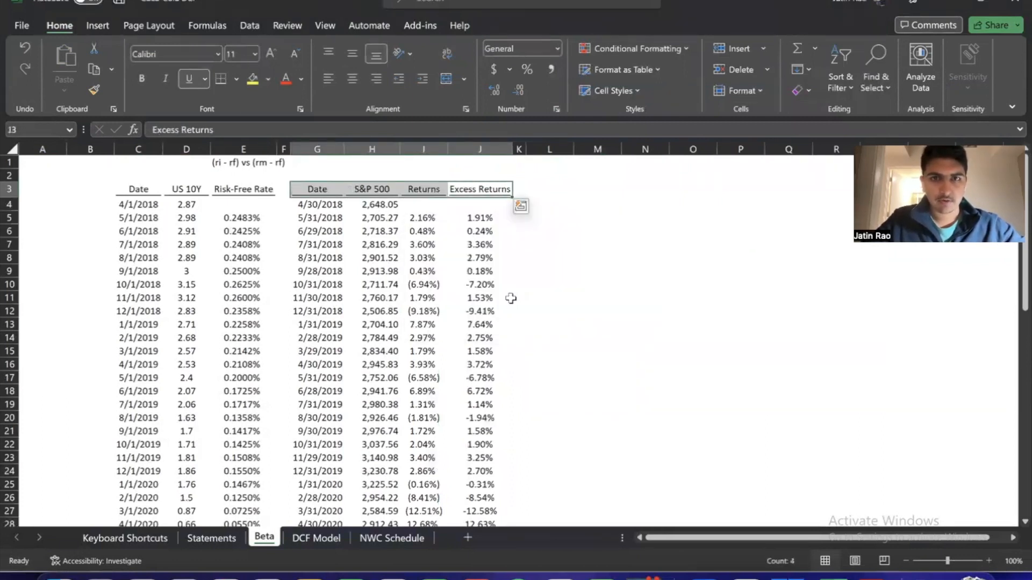
{"action": "key", "text": "shift+Right"}
{"action": "key", "text": "shift+Right"}
{"action": "key", "text": "shift+Right"}
{"action": "key", "text": "shift+Left"}
{"action": "key", "text": "shift+Left"}
{"action": "key", "text": "shift+Left"}
{"action": "key", "text": "shift+Right"}
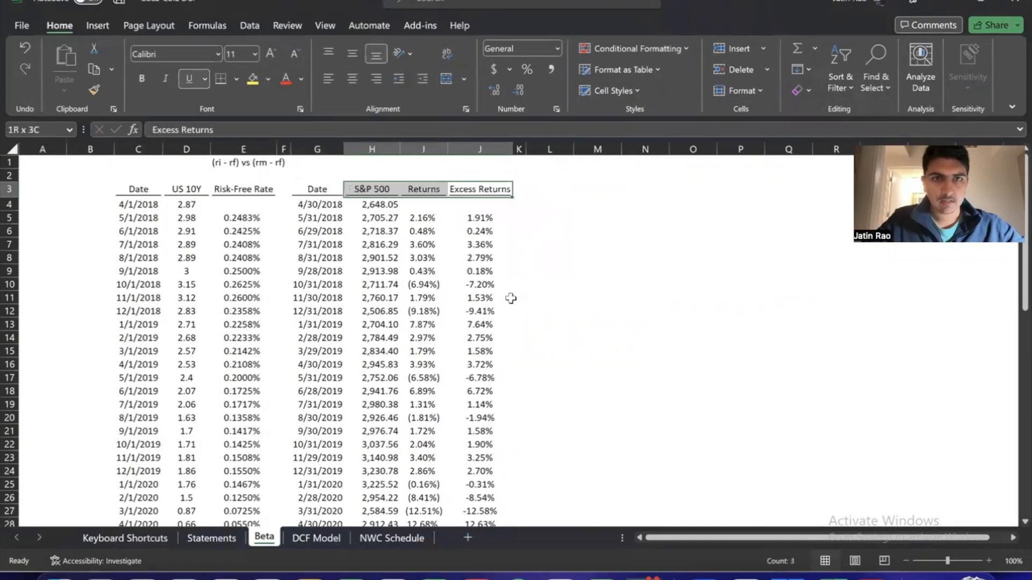
{"action": "key", "text": "ctrl+c"}
{"action": "key", "text": "Right"}
Autofit column N to its Excess Returns header
{"action": "key", "text": "Right"}
{"action": "key", "text": "Right"}
{"action": "key", "text": "Left"}
{"action": "key", "text": "ctrl+v"}
{"action": "key", "text": "Escape"}
Change the copied header in L3 to KO
{"action": "key", "text": "Down"}
{"action": "key", "text": "Up"}
{"action": "type", "text": "KO"}
{"action": "key", "text": "Return"}
{"action": "key", "text": "Up"}
{"action": "key", "text": "Right"}
{"action": "key", "text": "Right"}
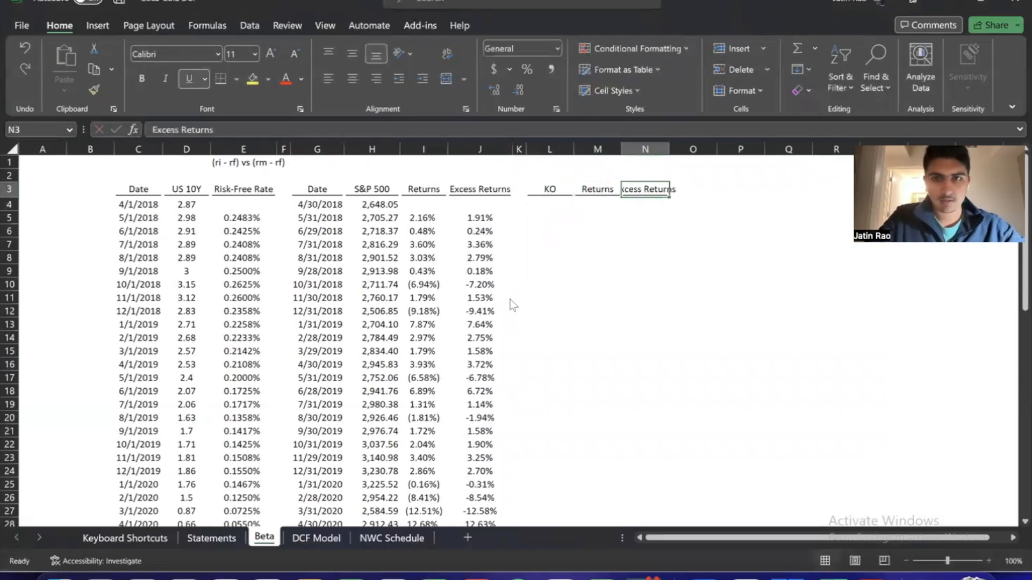
{"action": "key", "text": "alt+h"}
{"action": "key", "text": "o"}
{"action": "key", "text": "i"}
Examine the monthly dates in column G from the first to the last row of the S&P 500 data
{"action": "key", "text": "Down"}
{"action": "key", "text": "Left"}
{"action": "key", "text": "Left"}
{"action": "key", "text": "Left"}
{"action": "key", "text": "Left"}
{"action": "key", "text": "Left"}
{"action": "key", "text": "Left"}
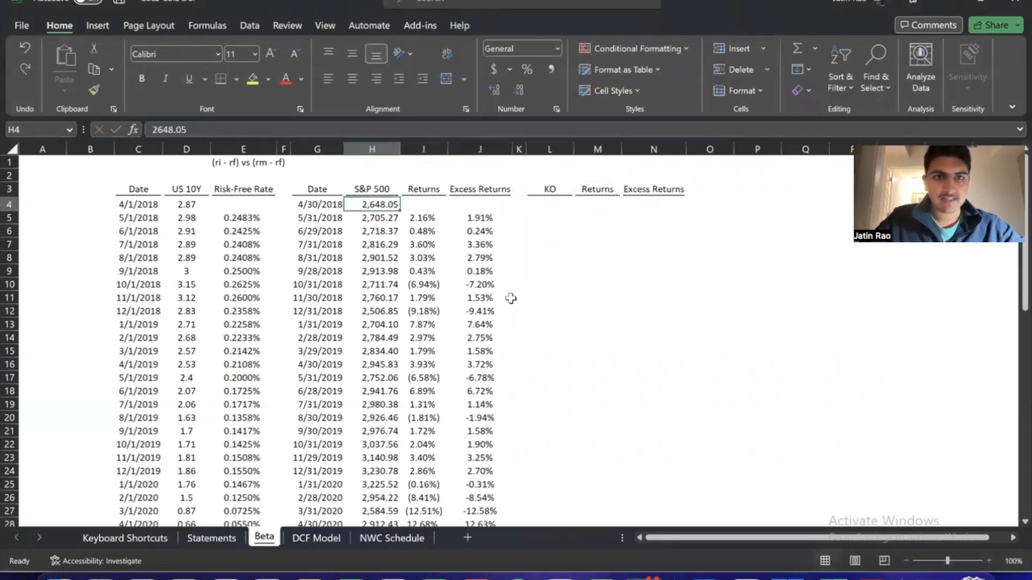
{"action": "key", "text": "Left"}
{"action": "key", "text": "ctrl+shift+Down"}
{"action": "key", "text": "ctrl+Up"}
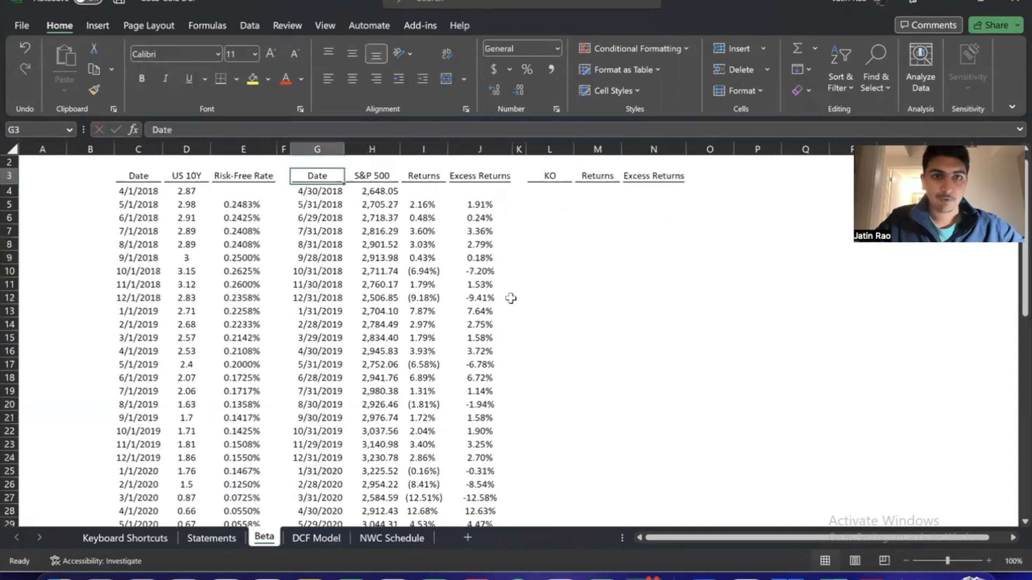
{"action": "key", "text": "Right"}
{"action": "key", "text": "Down"}
{"action": "key", "text": "Down"}
{"action": "key", "text": "Right"}
{"action": "key", "text": "Up"}
{"action": "key", "text": "Right"}
{"action": "key", "text": "Right"}
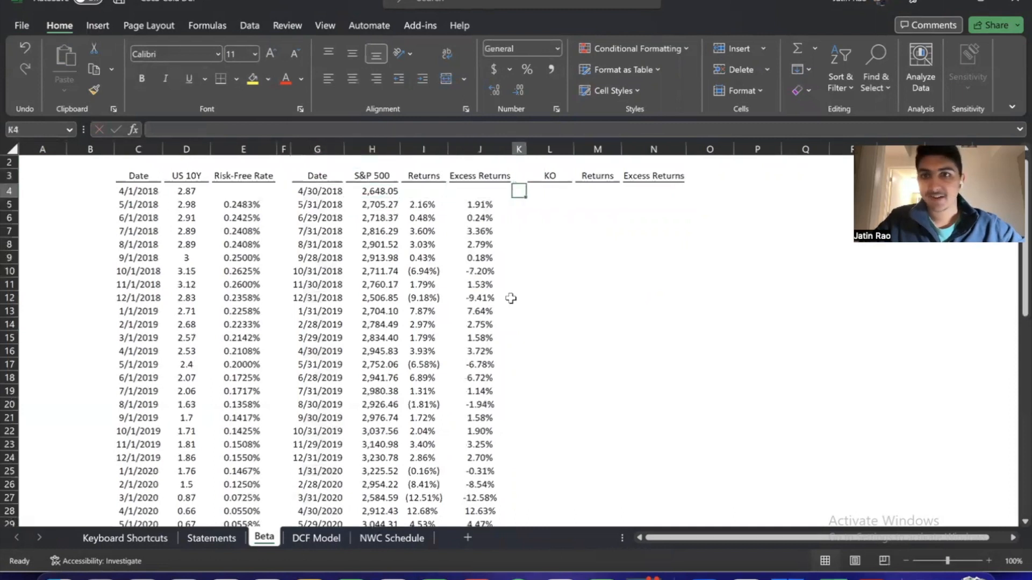
{"action": "key", "text": "Right"}
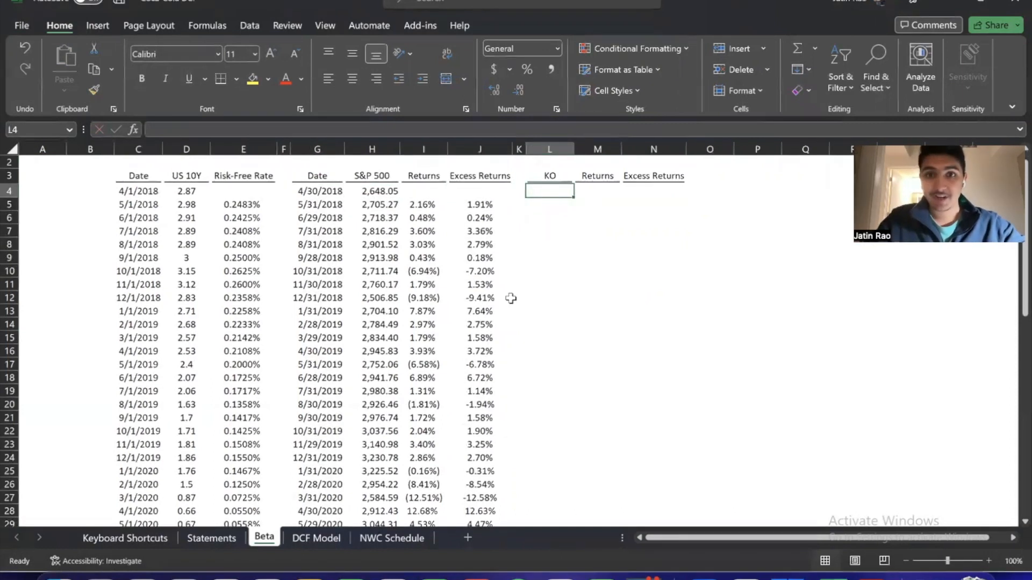
{"action": "left_click", "coordinate": [329, 194]}
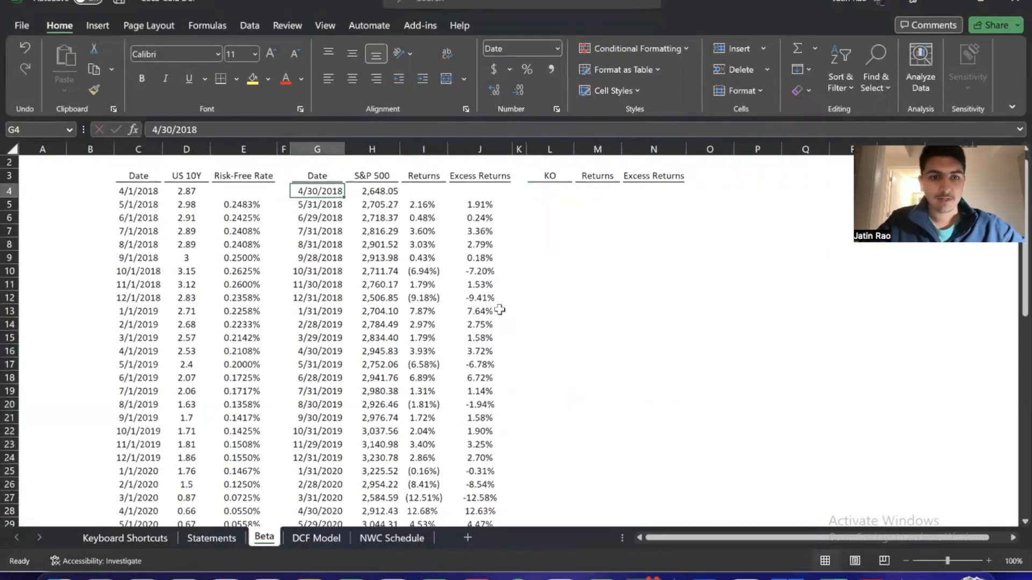
{"action": "key", "text": "ctrl+shift+Down"}
{"action": "key", "text": "ctrl+Up"}
{"action": "key", "text": "Down"}
{"action": "key", "text": "Right"}
{"action": "key", "text": "Right"}
{"action": "key", "text": "Right"}
{"action": "key", "text": "Right"}
{"action": "key", "text": "Right"}
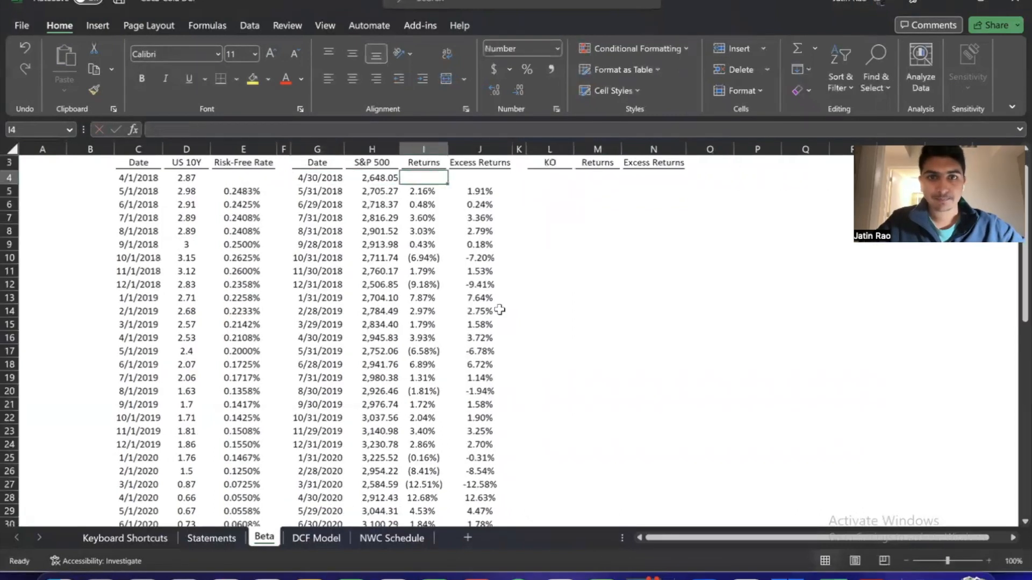
{"action": "key", "text": "super+Tab"}
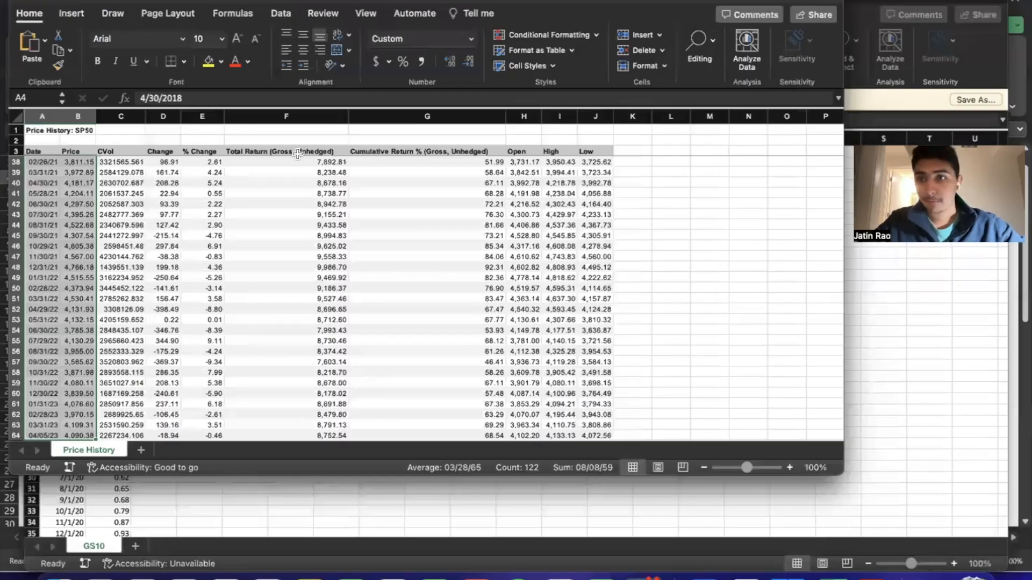
{"action": "left_click", "coordinate": [23, 1]}
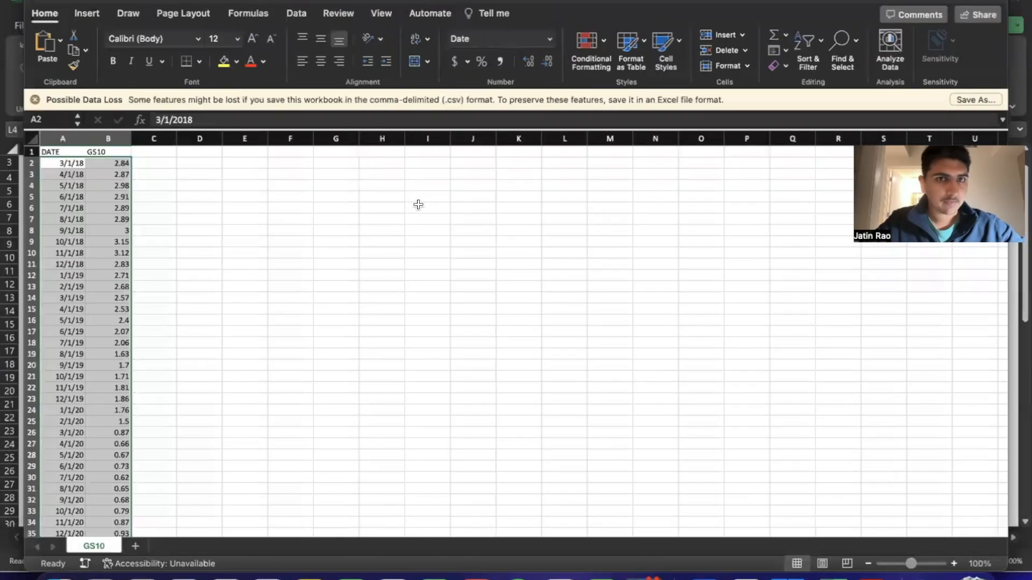
{"action": "left_click", "coordinate": [37, 1]}
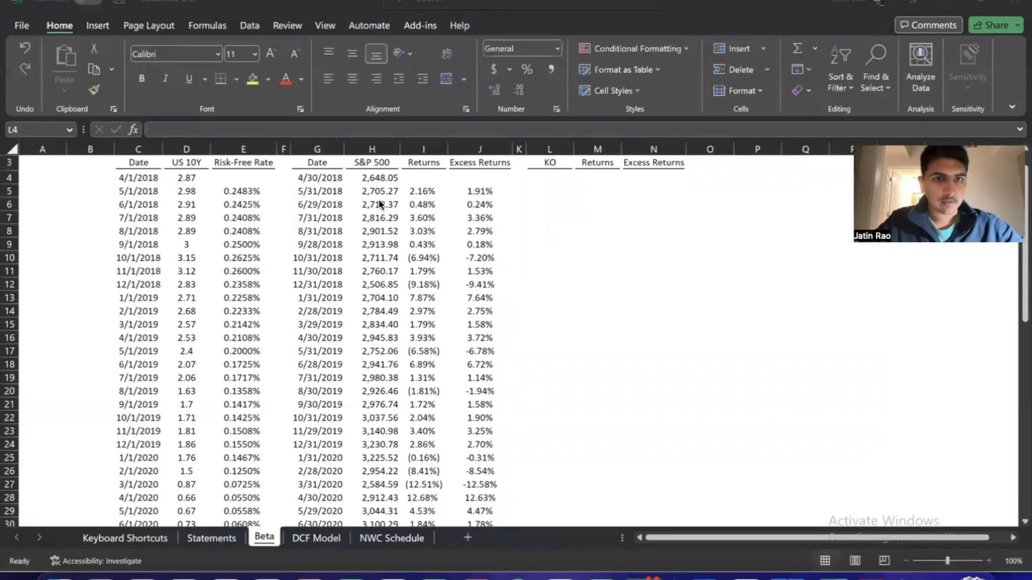
{"action": "left_click", "coordinate": [551, 176]}
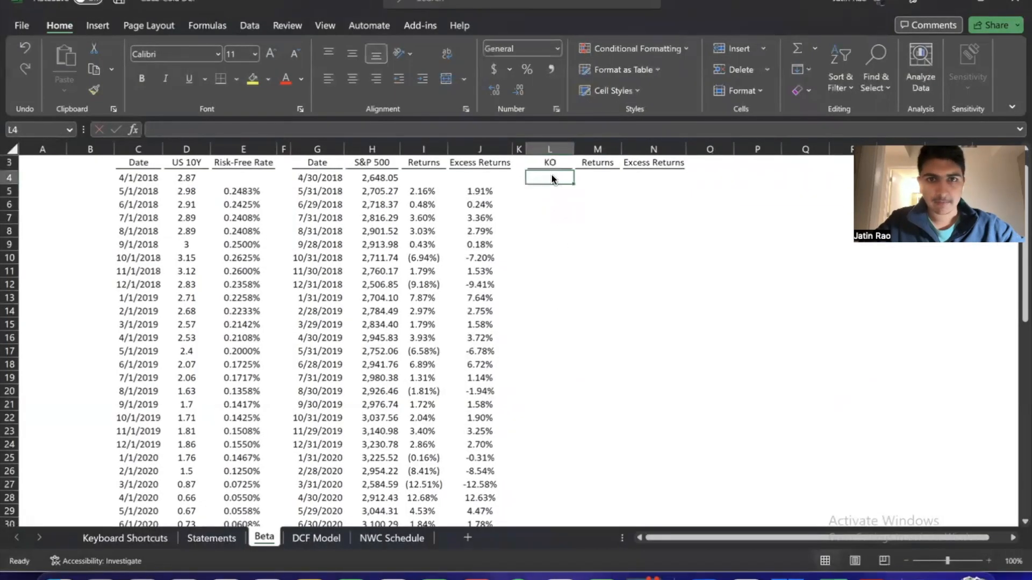
Switch to FactSet in Microsoft Edge, search for ko and open the Price History report of Coca-Cola Company
{"action": "key", "text": "super+Tab"}
{"action": "key", "text": "super+Tab"}
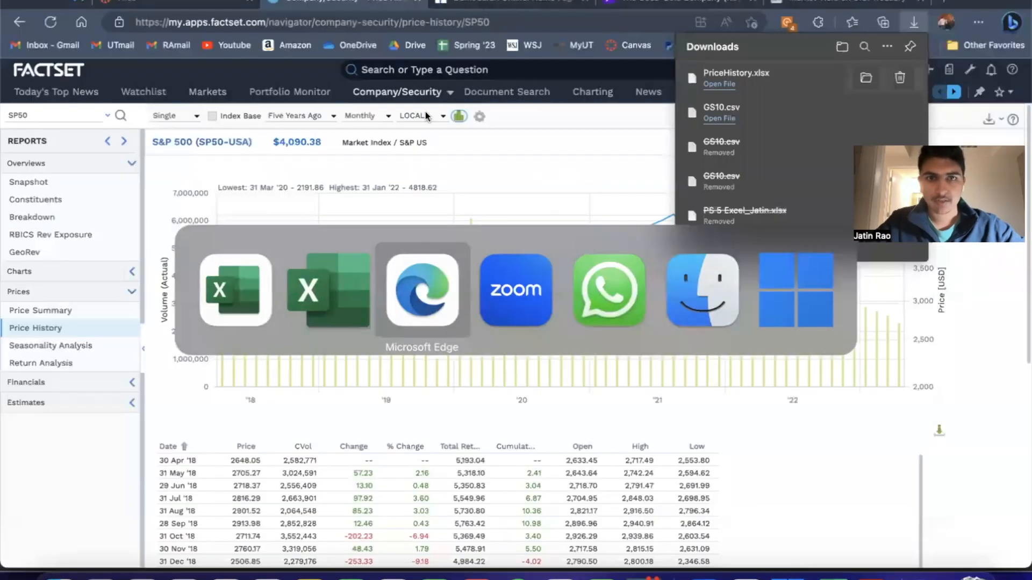
{"action": "left_click", "coordinate": [455, 72]}
{"action": "type", "text": "ko"}
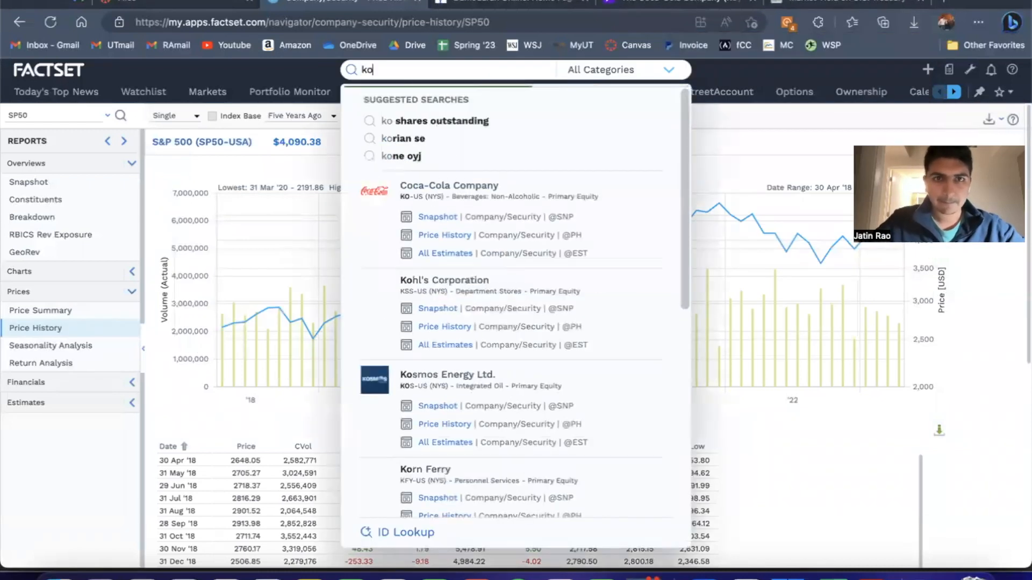
{"action": "left_click", "coordinate": [433, 214]}
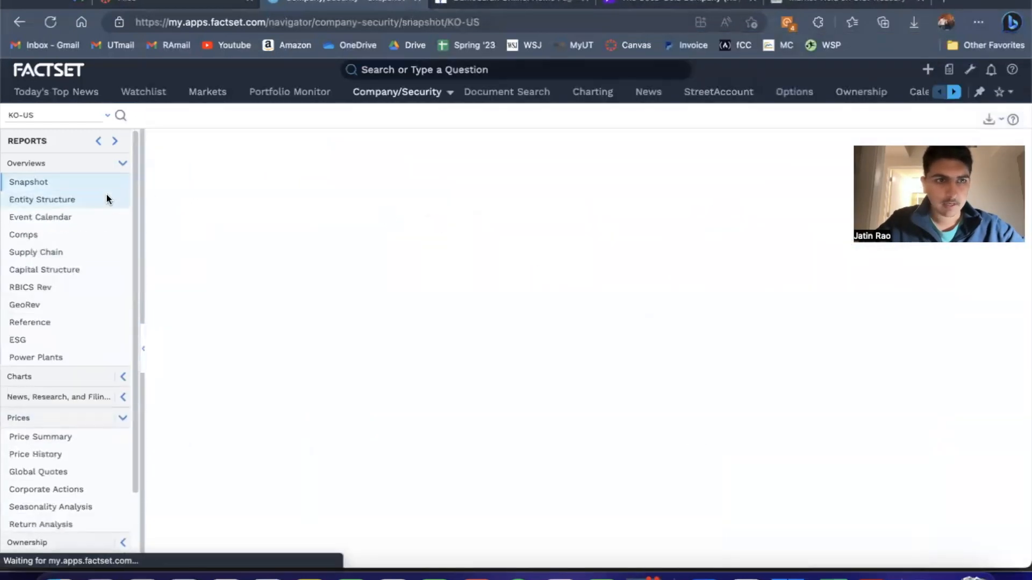
{"action": "scroll", "coordinate": [82, 249], "scroll_direction": "down", "scroll_amount": 3}
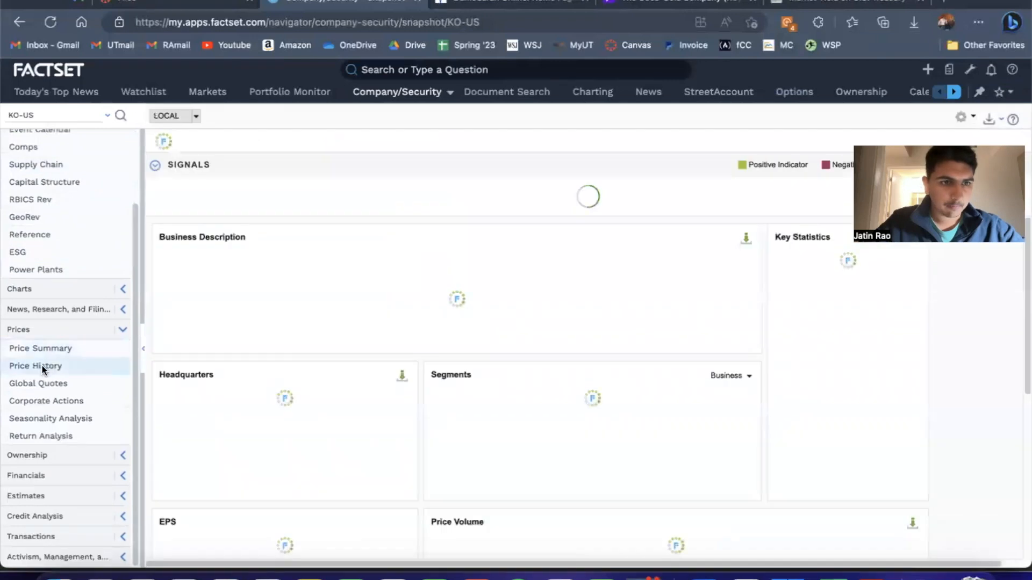
{"action": "left_click", "coordinate": [41, 366]}
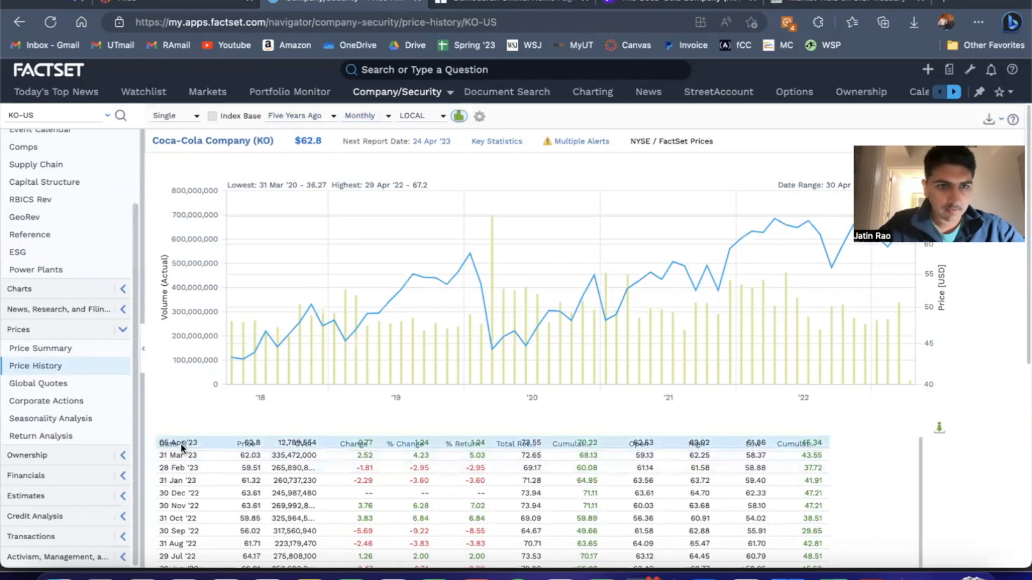
Reload the KO price history page and sort the monthly table by date with the oldest first
{"action": "key", "text": "super+r"}
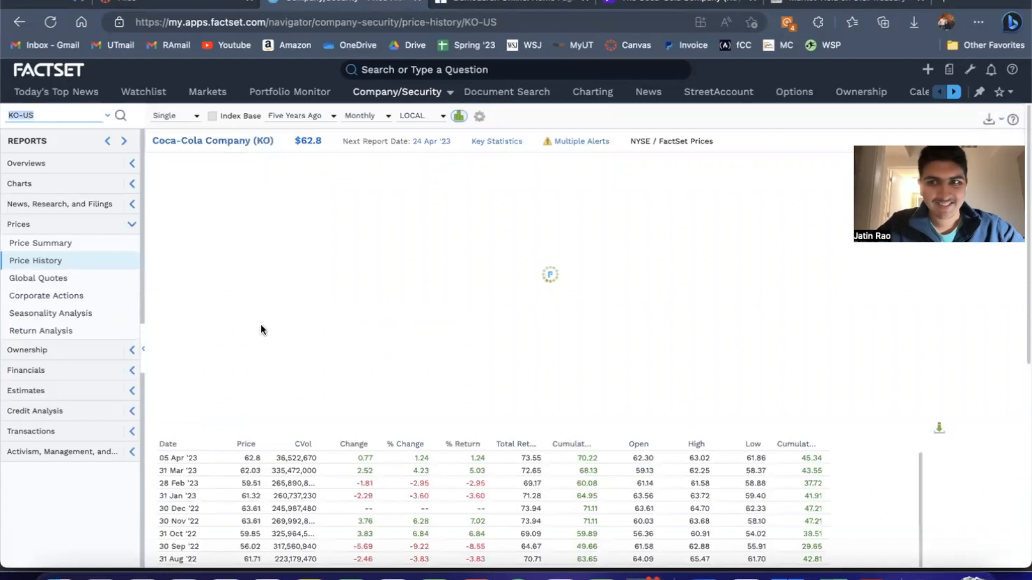
{"action": "left_click", "coordinate": [176, 378]}
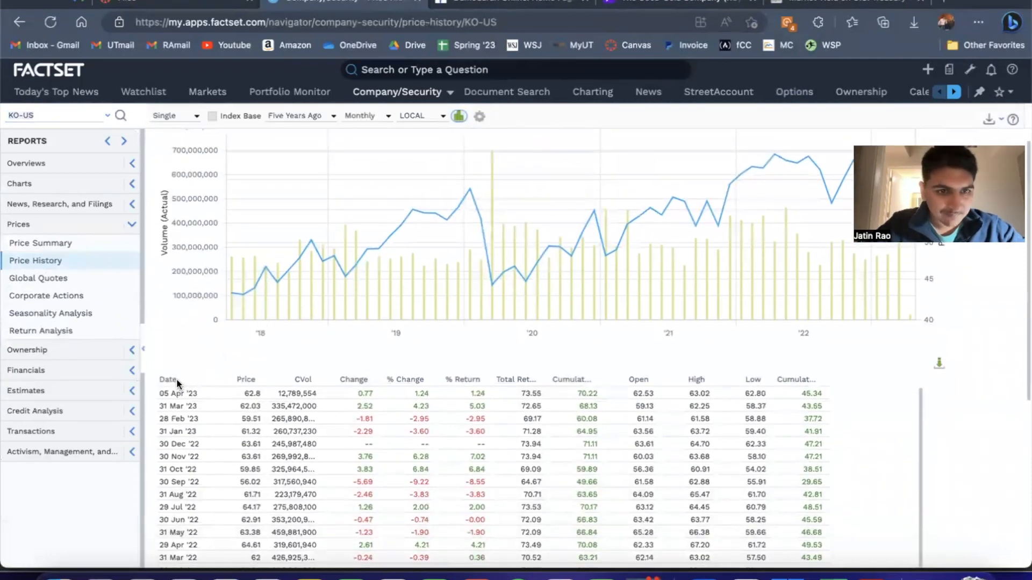
{"action": "left_click", "coordinate": [182, 381]}
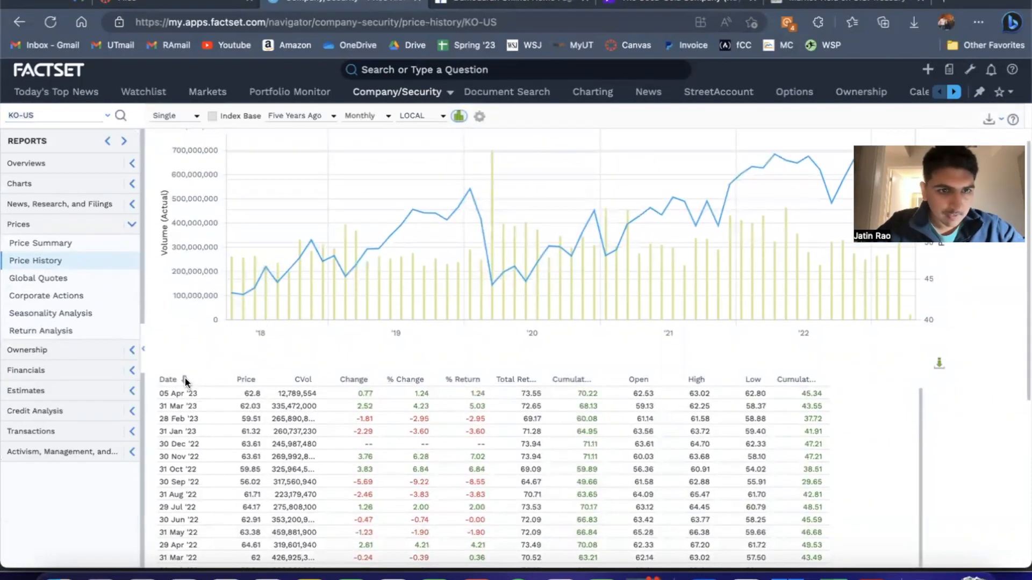
{"action": "left_click", "coordinate": [181, 380]}
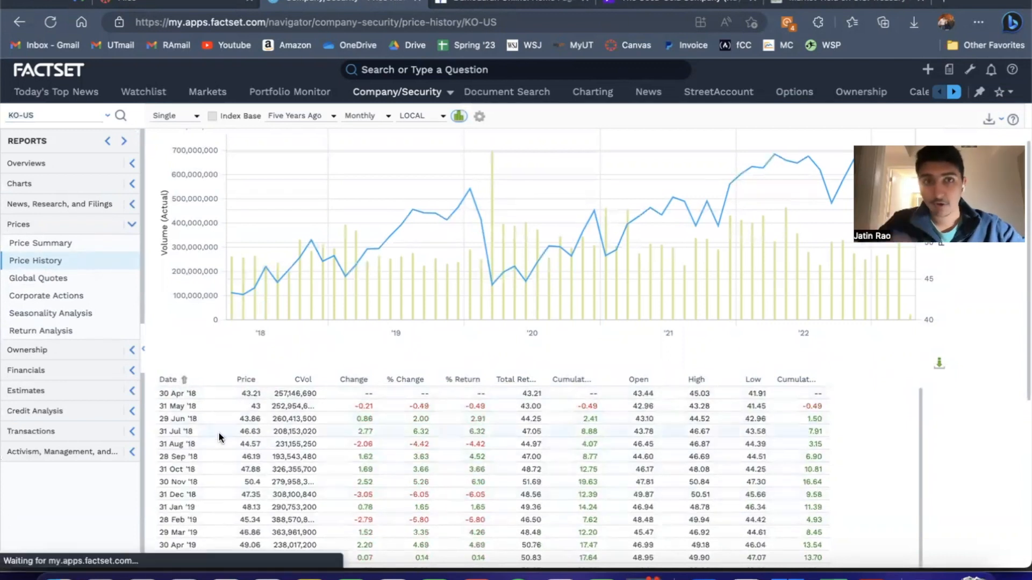
Export the KO price history table to Excel and open the downloaded PriceHistory.xlsx
{"action": "scroll", "coordinate": [218, 431], "scroll_direction": "up", "scroll_amount": 2}
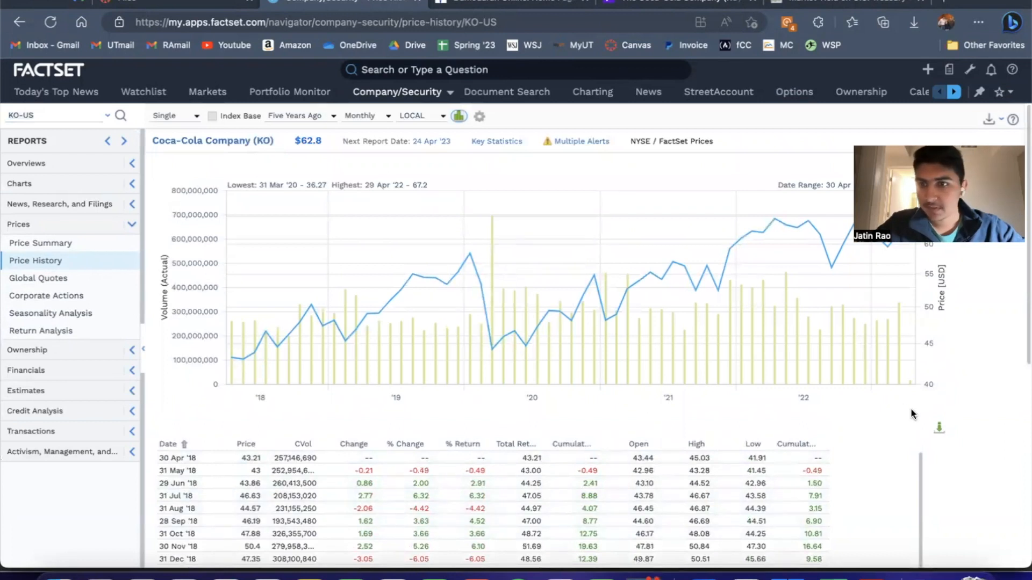
{"action": "left_click", "coordinate": [939, 427]}
{"action": "left_click", "coordinate": [603, 392]}
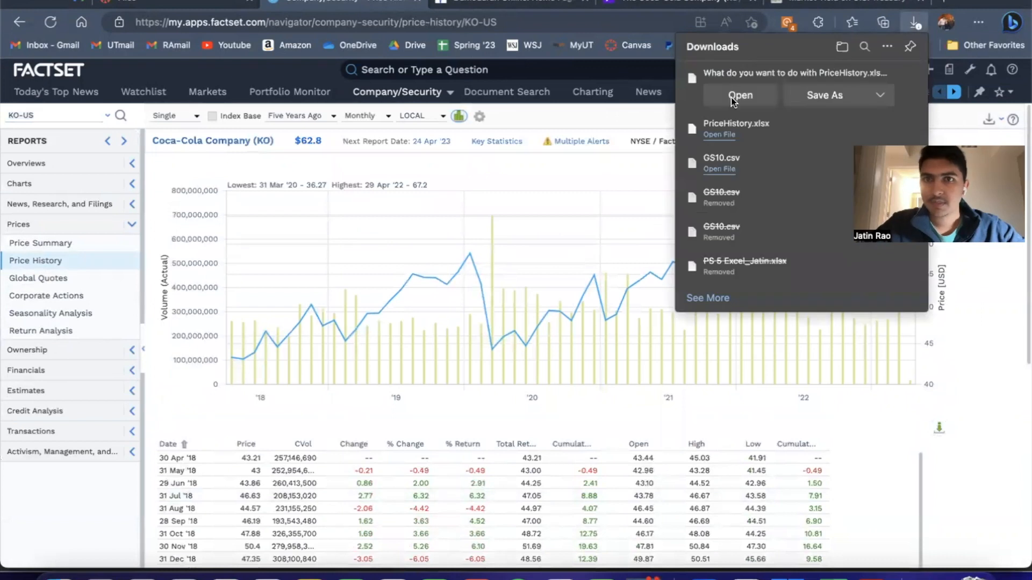
{"action": "left_click", "coordinate": [731, 98]}
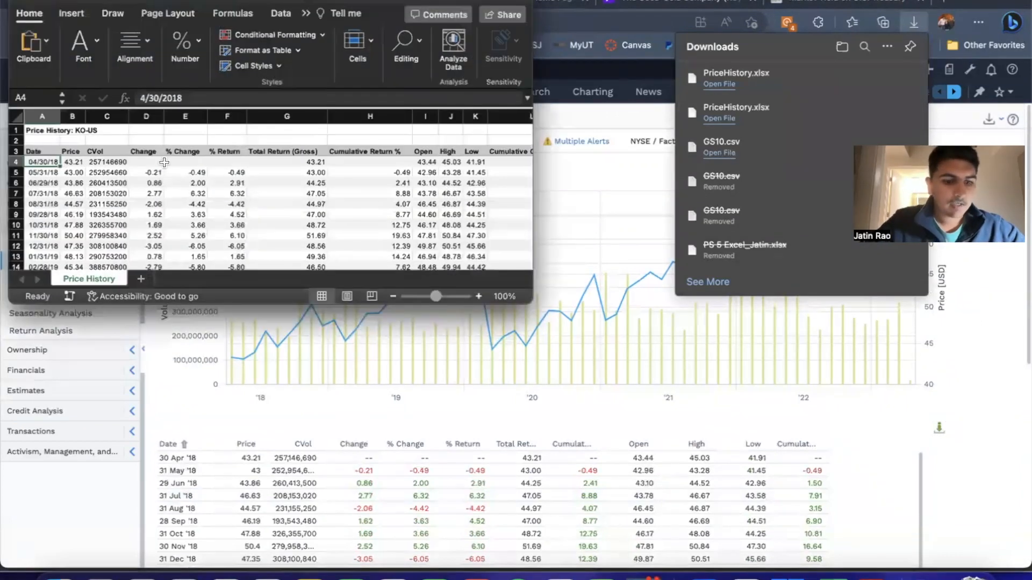
Copy the KO dates and prices in A4:B64 and switch back to the Beta sheet in the DCF workbook
{"action": "key", "text": "super+shift+Down"}
{"action": "key", "text": "shift+Right"}
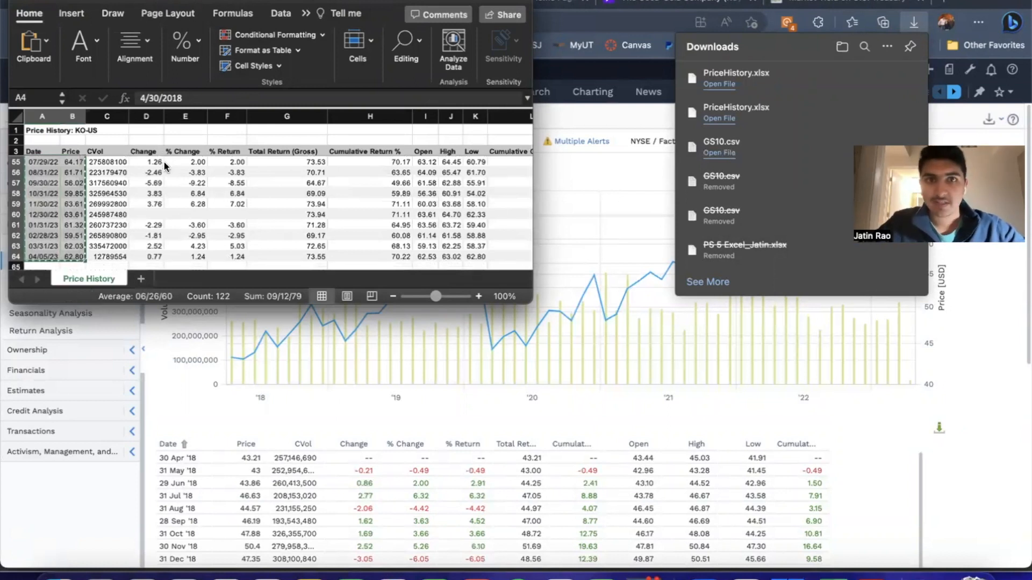
{"action": "key", "text": "super+Tab"}
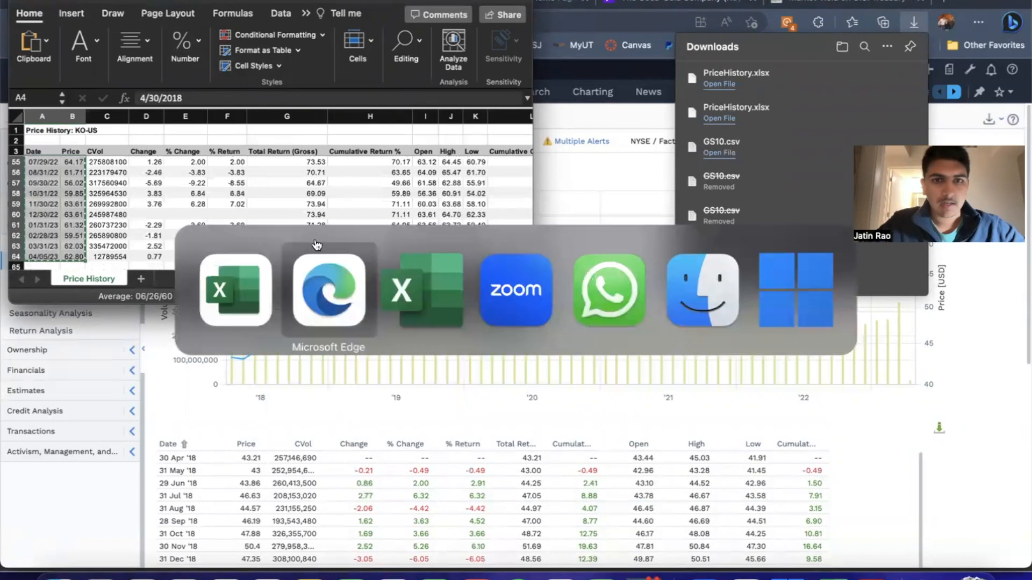
{"action": "key", "text": "super+Tab"}
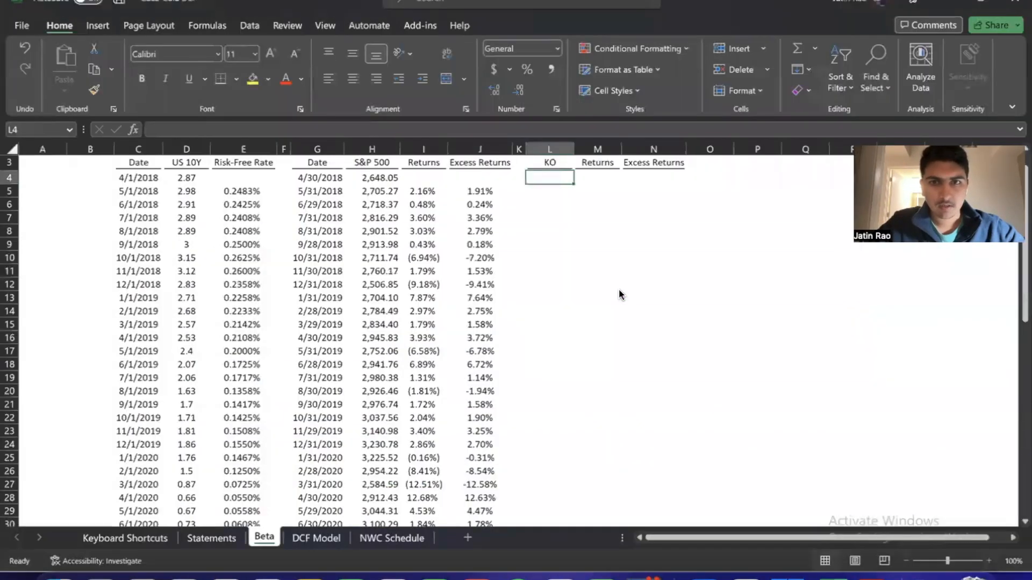
{"action": "left_click", "coordinate": [609, 205]}
{"action": "left_click", "coordinate": [551, 178]}
{"action": "key", "text": "ctrl+space"}
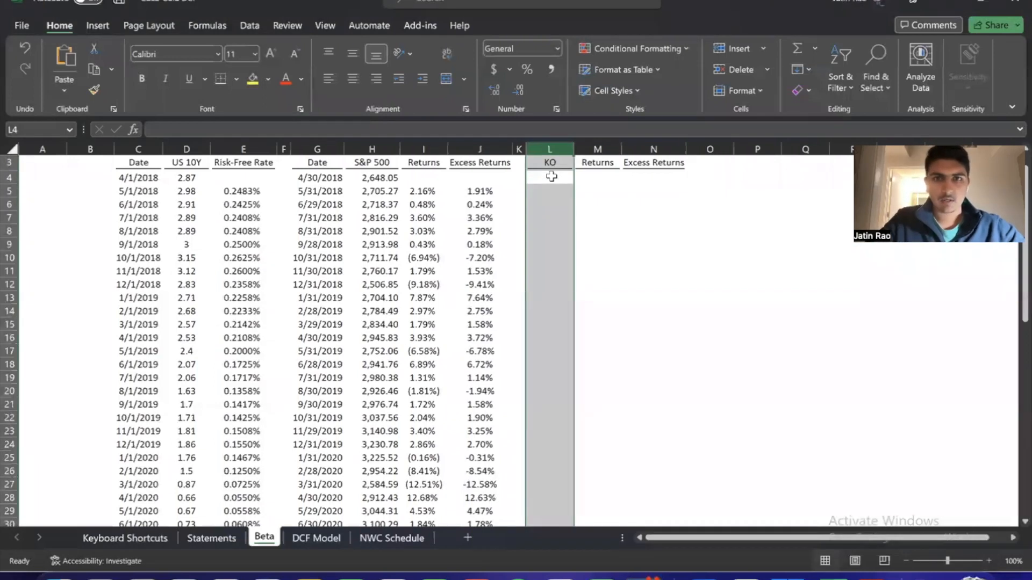
{"action": "key", "text": "ctrl+shift+equal"}
{"action": "left_click", "coordinate": [551, 178]}
{"action": "scroll", "coordinate": [691, 275], "scroll_direction": "up", "scroll_amount": 1}
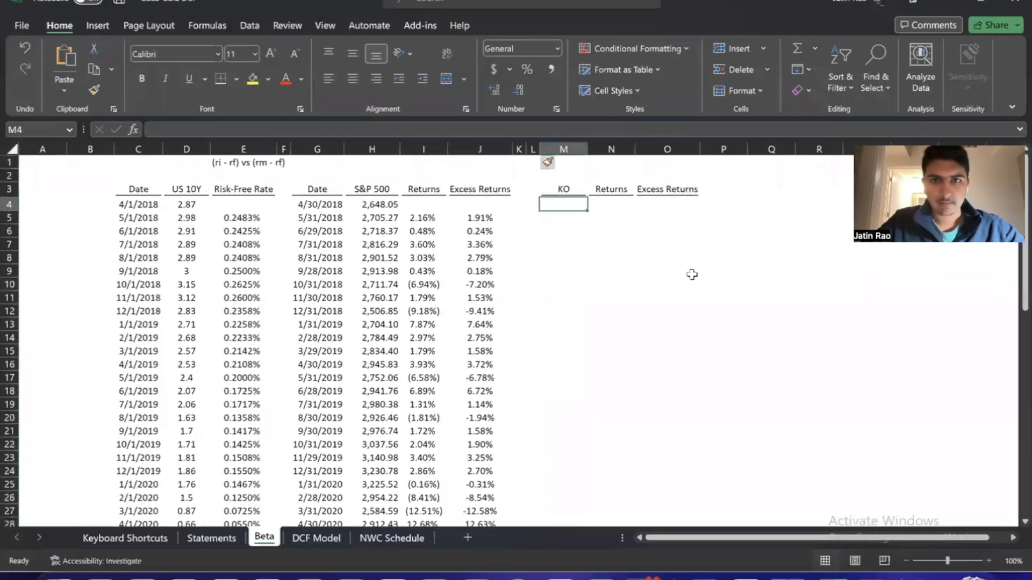
{"action": "key", "text": "Left"}
{"action": "key", "text": "Up"}
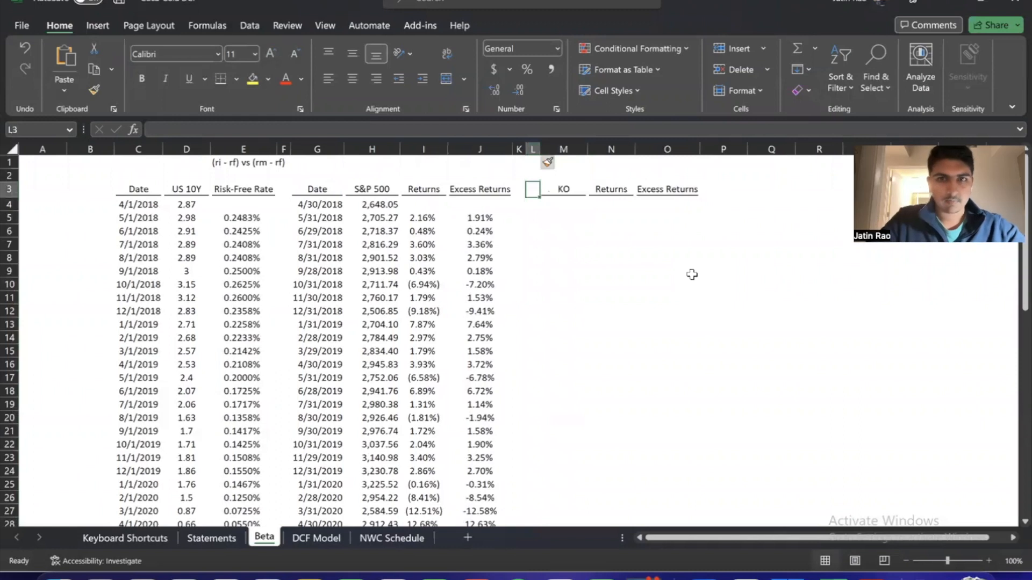
{"action": "key", "text": "ctrl+z"}
Move the KO, Returns and Excess Returns headers one column over and enter a Date header in L3
{"action": "key", "text": "Right"}
{"action": "key", "text": "Left"}
{"action": "key", "text": "Up"}
{"action": "key", "text": "ctrl+shift+Right"}
{"action": "key", "text": "ctrl+x"}
{"action": "key", "text": "Right"}
{"action": "key", "text": "Return"}
{"action": "key", "text": "Left"}
{"action": "type", "text": "Date"}
{"action": "key", "text": "Return"}
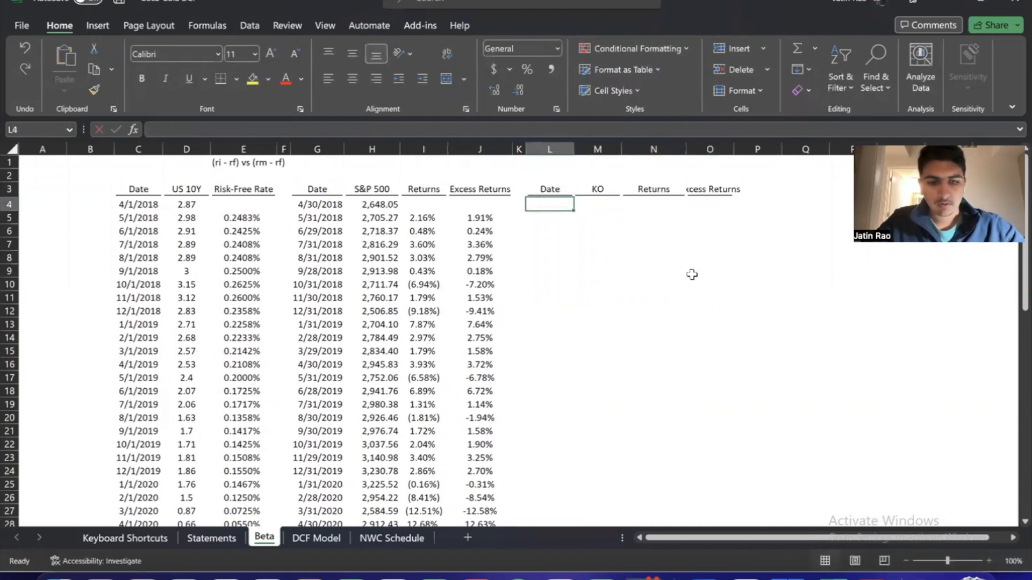
{"action": "type", "text": "v"}
{"action": "key", "text": "Return"}
{"action": "key", "text": "Up"}
{"action": "key", "text": "BackSpace"}
{"action": "key", "text": "Return"}
{"action": "key", "text": "Up"}
{"action": "key", "text": "alt"}
{"action": "key", "text": "e"}
{"action": "key", "text": "s"}
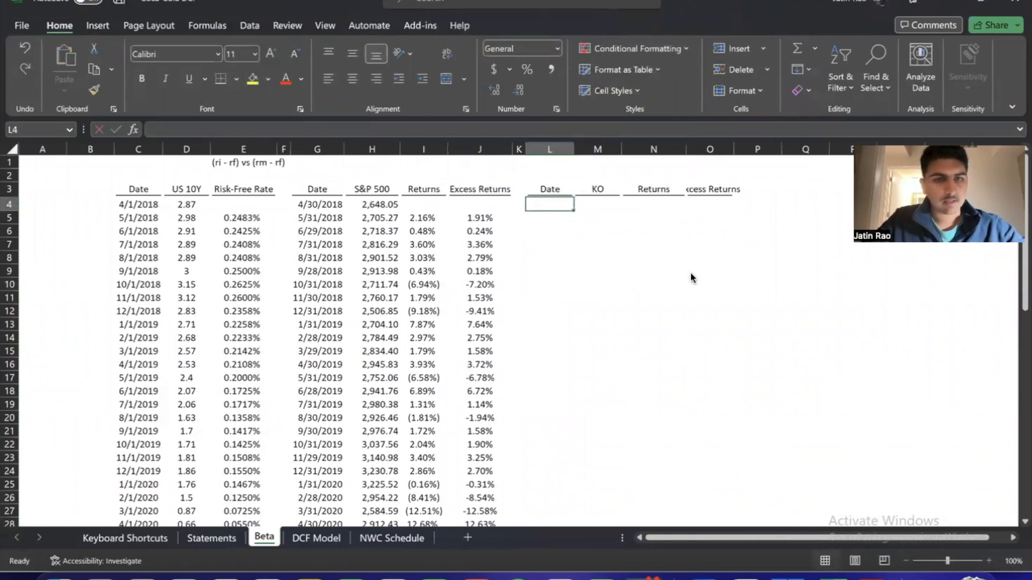
Paste the KO dates and prices from the Price History workbook under the Date and KO headers starting at L4
{"action": "key", "text": "super+Tab"}
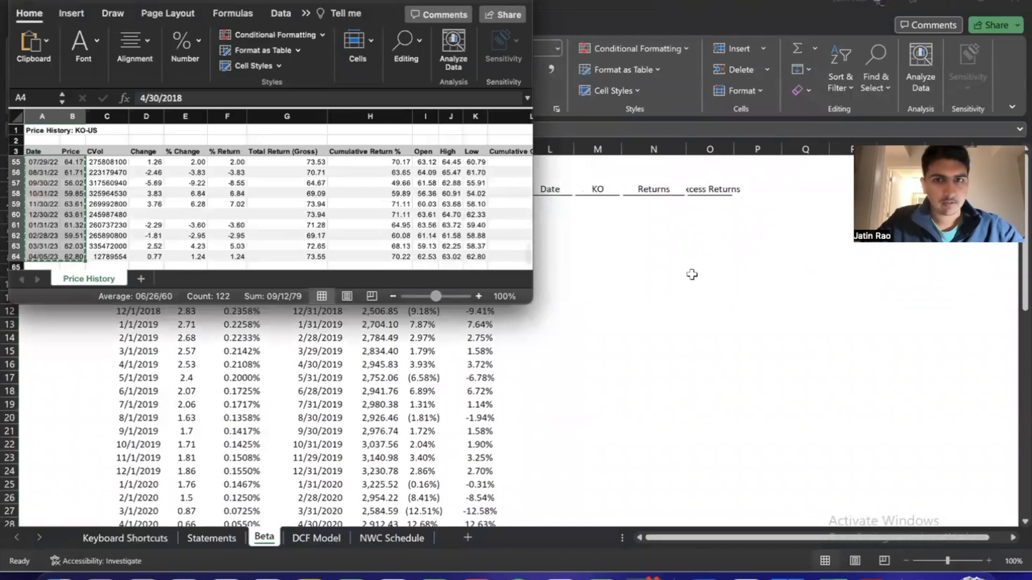
{"action": "key", "text": "super+Tab"}
{"action": "key", "text": "alt"}
{"action": "key", "text": "e"}
{"action": "key", "text": "s"}
{"action": "key", "text": "Down"}
{"action": "key", "text": "Down"}
{"action": "key", "text": "Down"}
{"action": "key", "text": "Return"}
{"action": "key", "text": "Escape"}
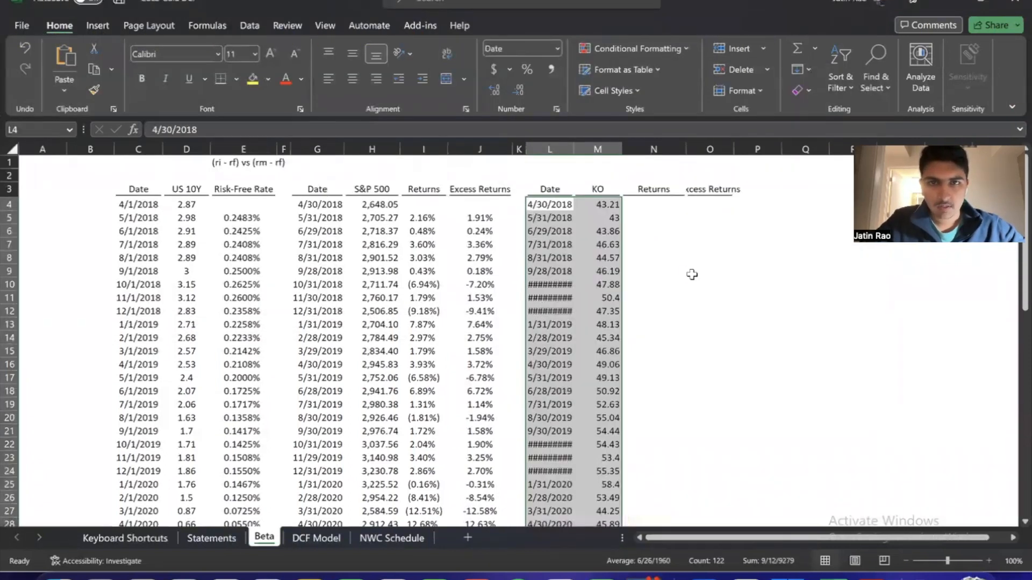
{"action": "key", "text": "Down"}
{"action": "key", "text": "Up"}
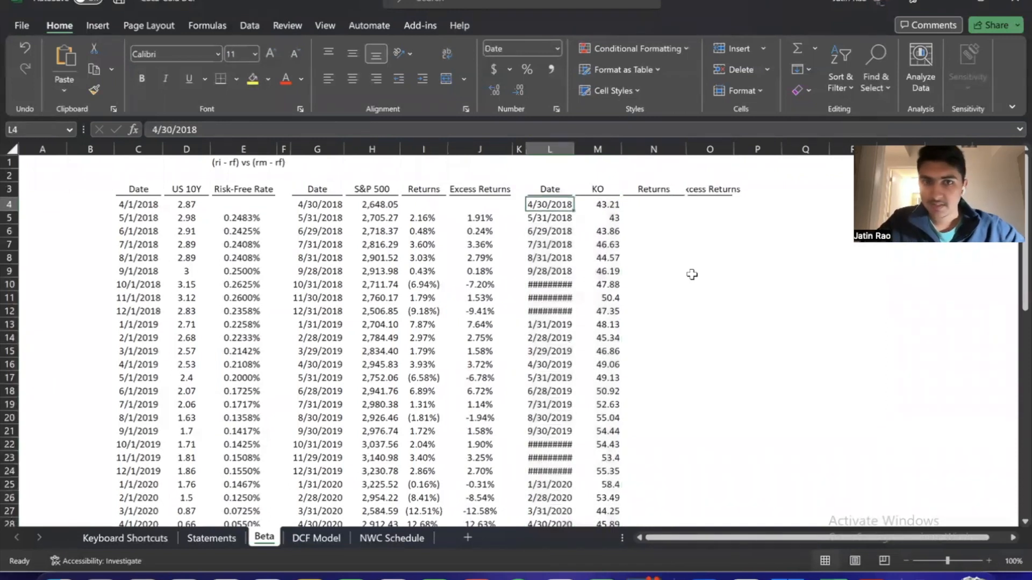
Auto-fit the width of the KO Date column to the dates in L4:L64
{"action": "key", "text": "ctrl+shift+Down"}
{"action": "key", "text": "alt+h"}
{"action": "key", "text": "o"}
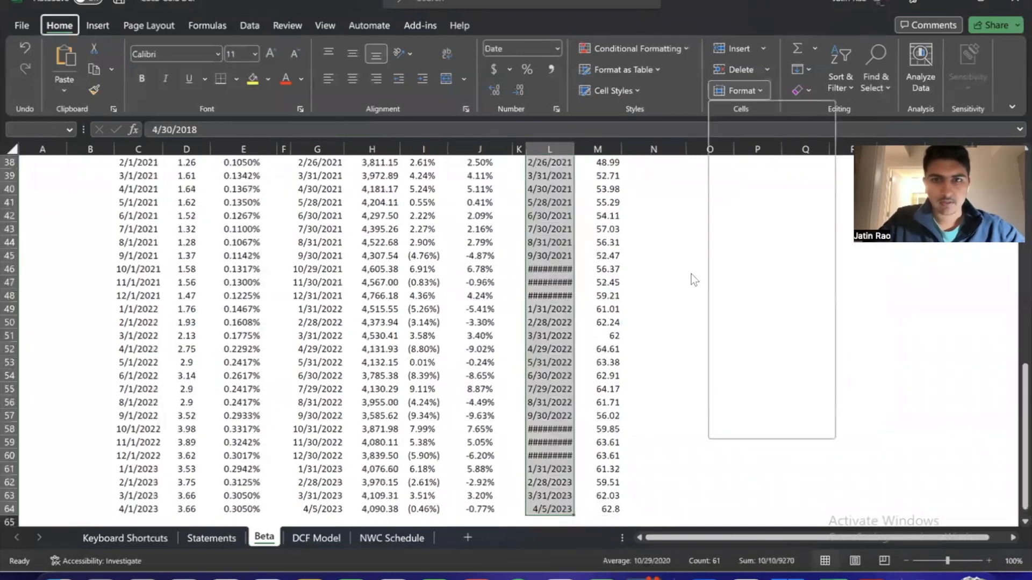
{"action": "key", "text": "i"}
{"action": "key", "text": "Up"}
{"action": "key", "text": "Down"}
{"action": "key", "text": "Left"}
{"action": "key", "text": "Right"}
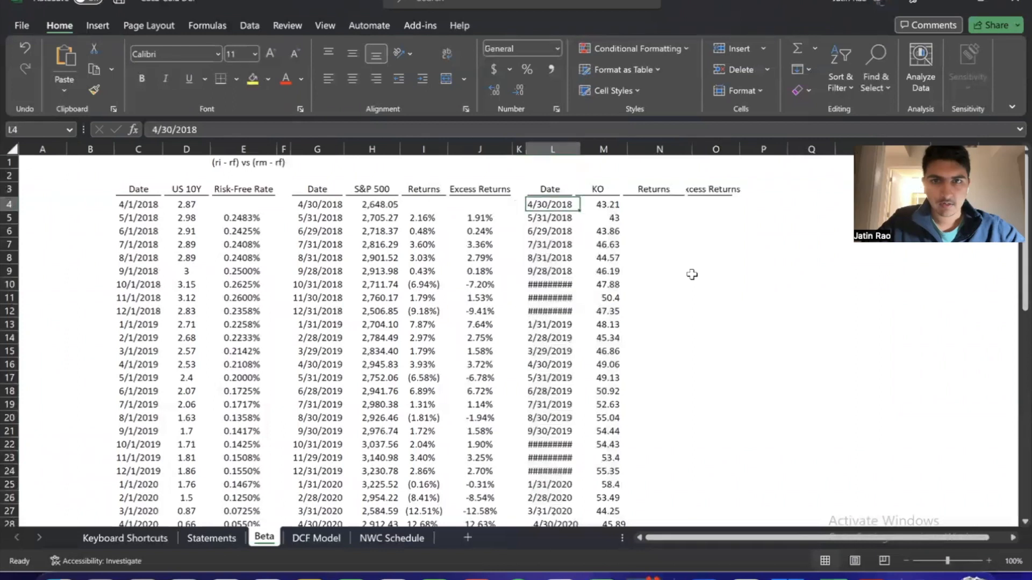
{"action": "key", "text": "ctrl+shift+Down"}
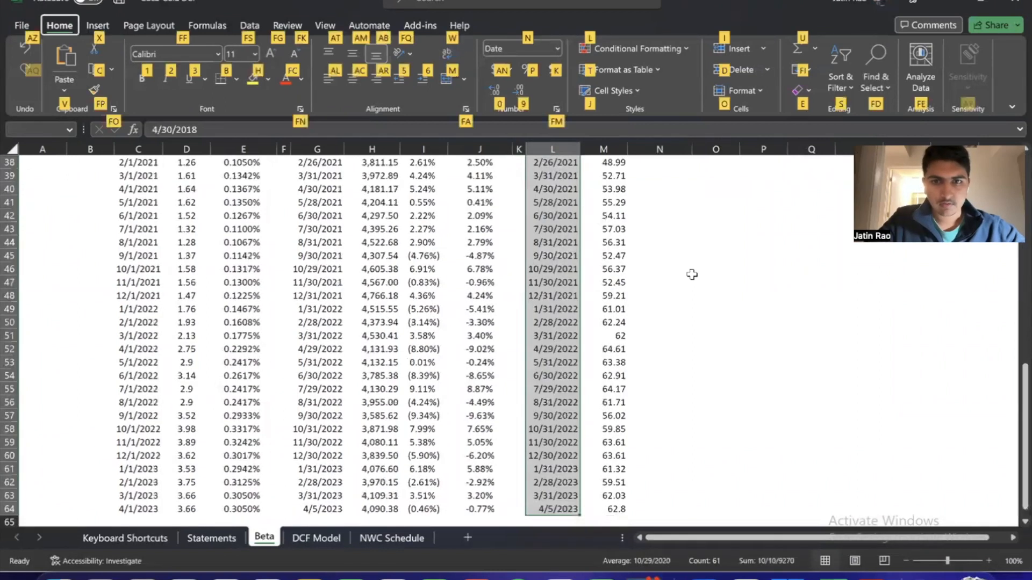
{"action": "key", "text": "ctrl+BackSpace"}
Compare the first and last KO dates in column L with the S&P 500 dates in column G
{"action": "key", "text": "Left"}
{"action": "key", "text": "Left"}
{"action": "key", "text": "Left"}
{"action": "key", "text": "Left"}
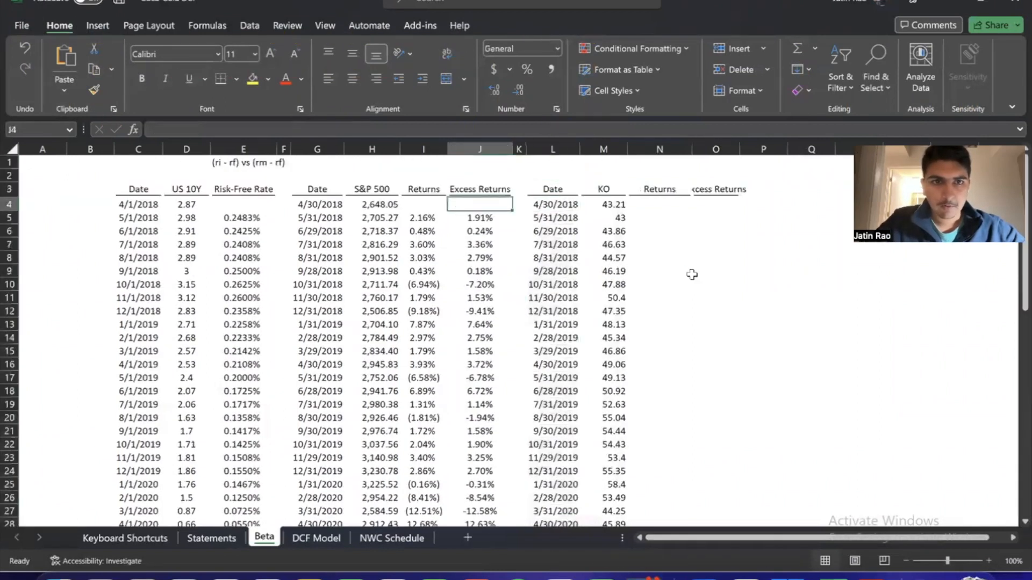
{"action": "key", "text": "Right"}
{"action": "key", "text": "Right"}
{"action": "key", "text": "Right"}
{"action": "key", "text": "Right"}
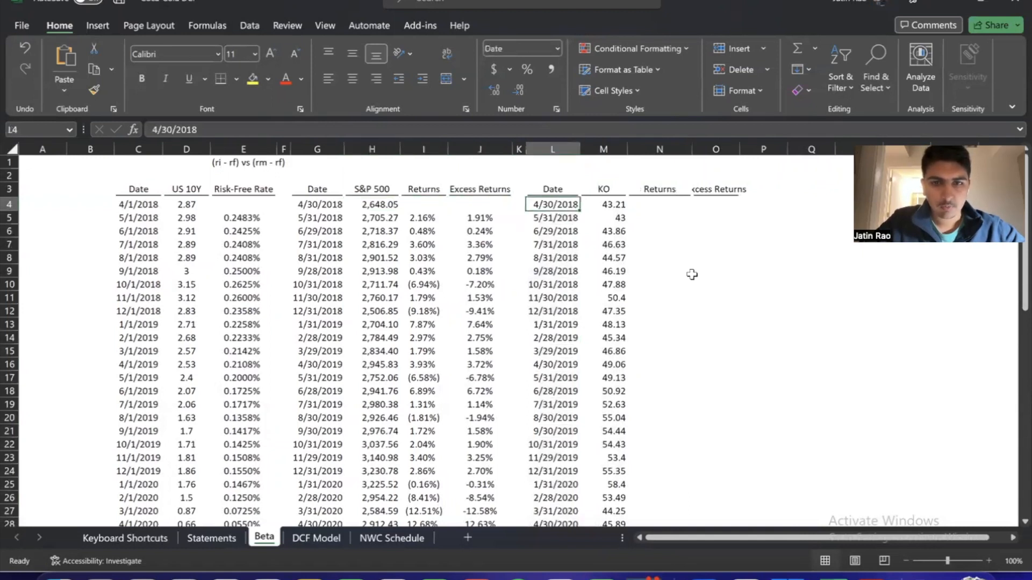
{"action": "key", "text": "ctrl+Down"}
{"action": "key", "text": "Left"}
{"action": "key", "text": "Left"}
{"action": "key", "text": "Left"}
{"action": "key", "text": "Left"}
{"action": "key", "text": "Left"}
{"action": "key", "text": "Right"}
{"action": "key", "text": "Right"}
{"action": "key", "text": "Right"}
{"action": "key", "text": "Right"}
{"action": "key", "text": "Right"}
Delete the whole KO Date column L
{"action": "key", "text": "ctrl+shift+Up"}
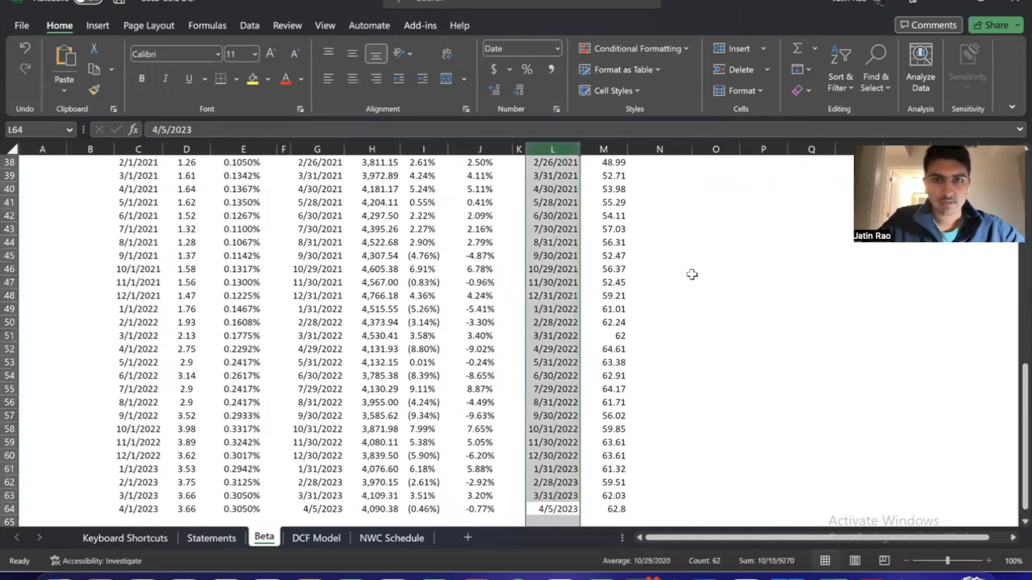
{"action": "key", "text": "ctrl+minus"}
{"action": "key", "text": "Up"}
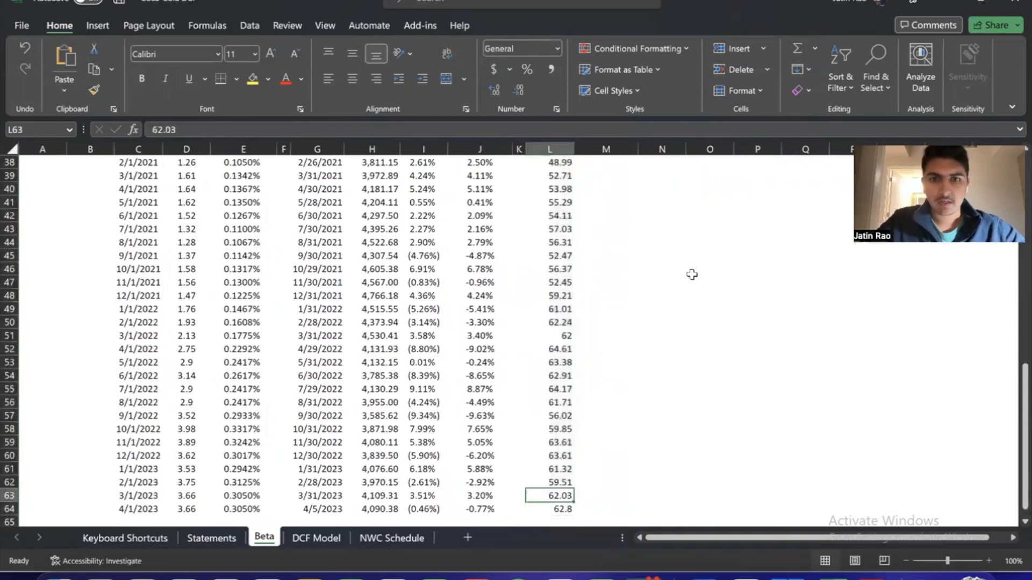
Format the S&P 500 prices in H4:H64 as currency with two decimals
{"action": "key", "text": "ctrl+Up"}
{"action": "key", "text": "Down"}
{"action": "key", "text": "Left"}
{"action": "key", "text": "Left"}
{"action": "key", "text": "Left"}
{"action": "key", "text": "Left"}
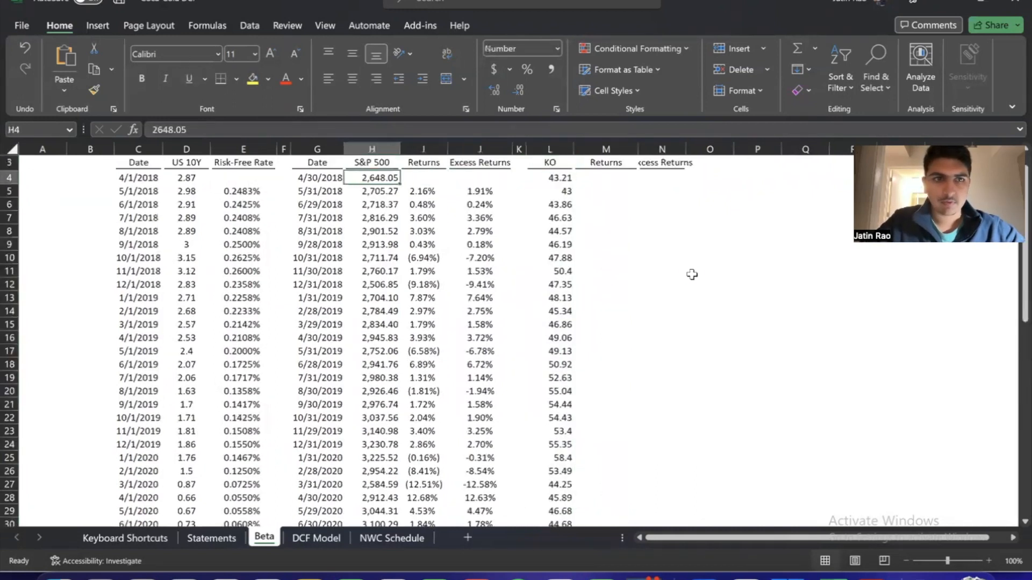
{"action": "key", "text": "ctrl+shift+Down"}
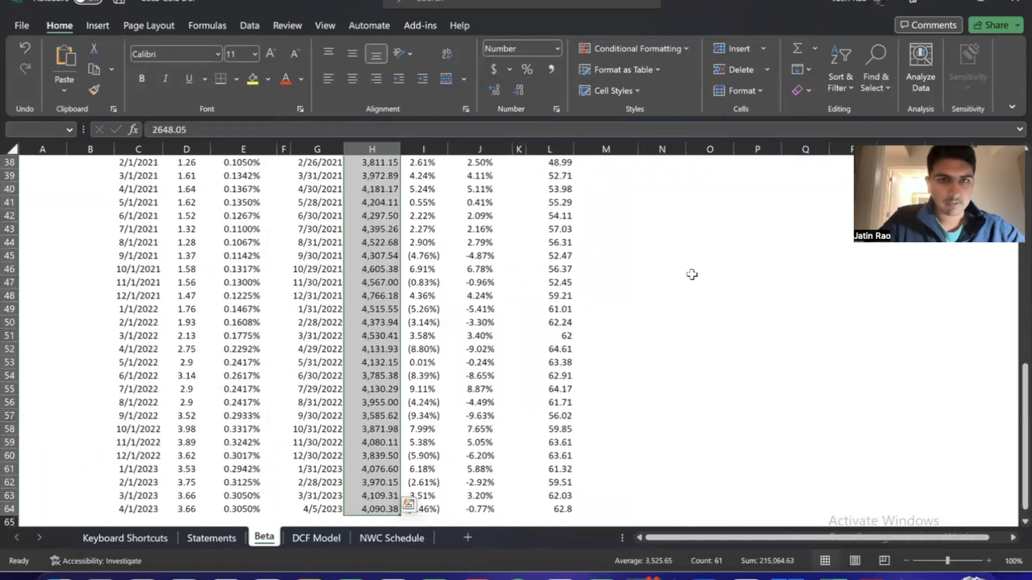
{"action": "key", "text": "ctrl+shift+4"}
Format the KO prices in L4:L64 as currency with two decimals and centre them
{"action": "key", "text": "Right"}
{"action": "key", "text": "Right"}
{"action": "key", "text": "Right"}
{"action": "key", "text": "Right"}
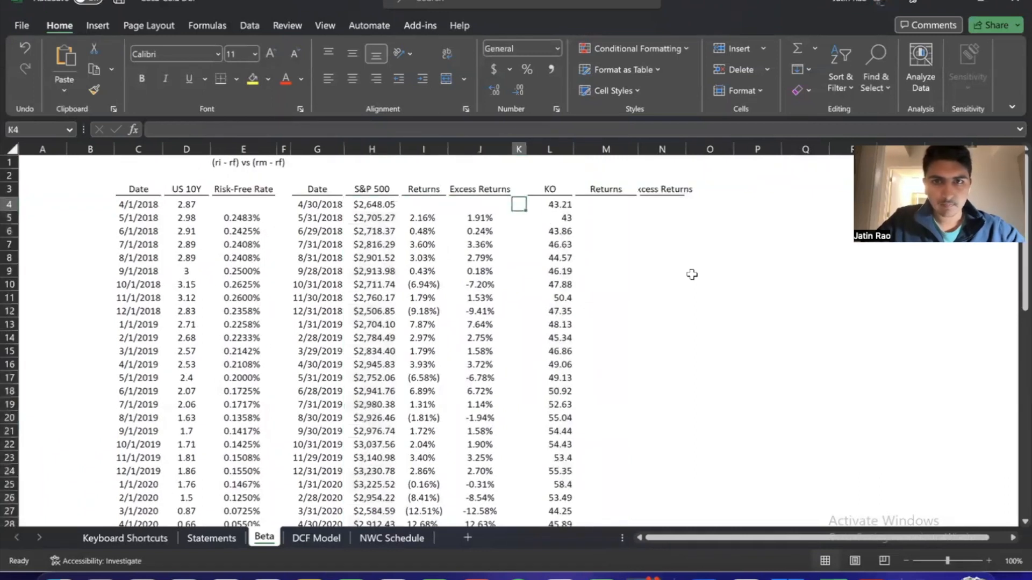
{"action": "key", "text": "ctrl+shift+Down"}
{"action": "key", "text": "ctrl+shift+4"}
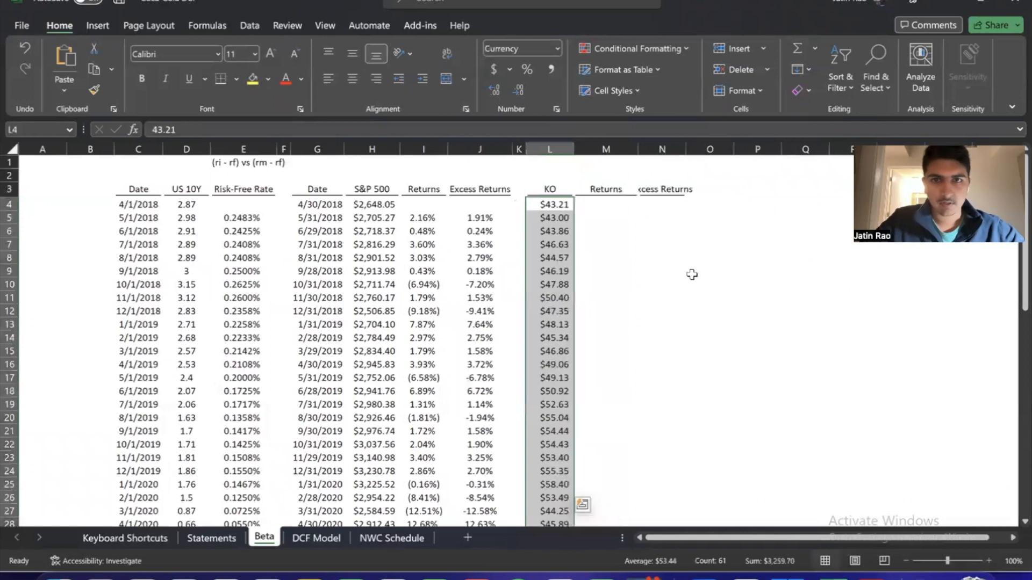
{"action": "scroll", "coordinate": [691, 275], "scroll_direction": "down", "scroll_amount": 12}
{"action": "scroll", "coordinate": [691, 275], "scroll_direction": "up", "scroll_amount": 12}
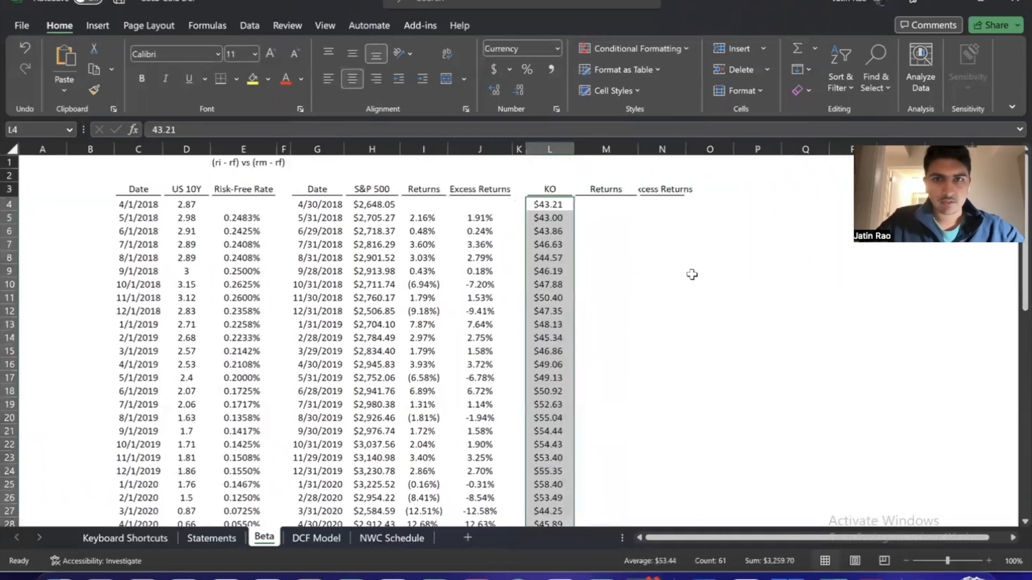
{"action": "key", "text": "Right"}
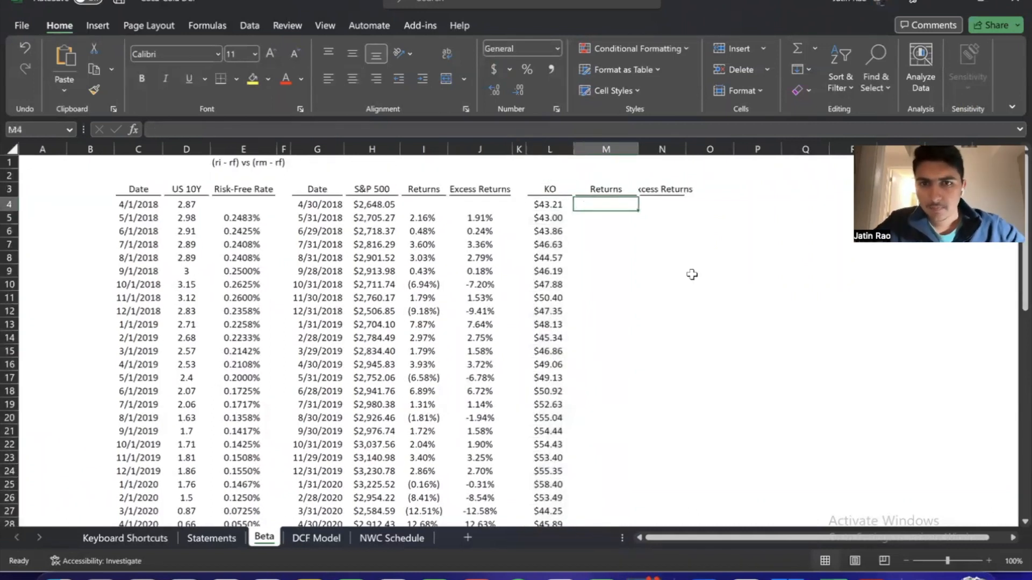
{"action": "key", "text": "Down"}
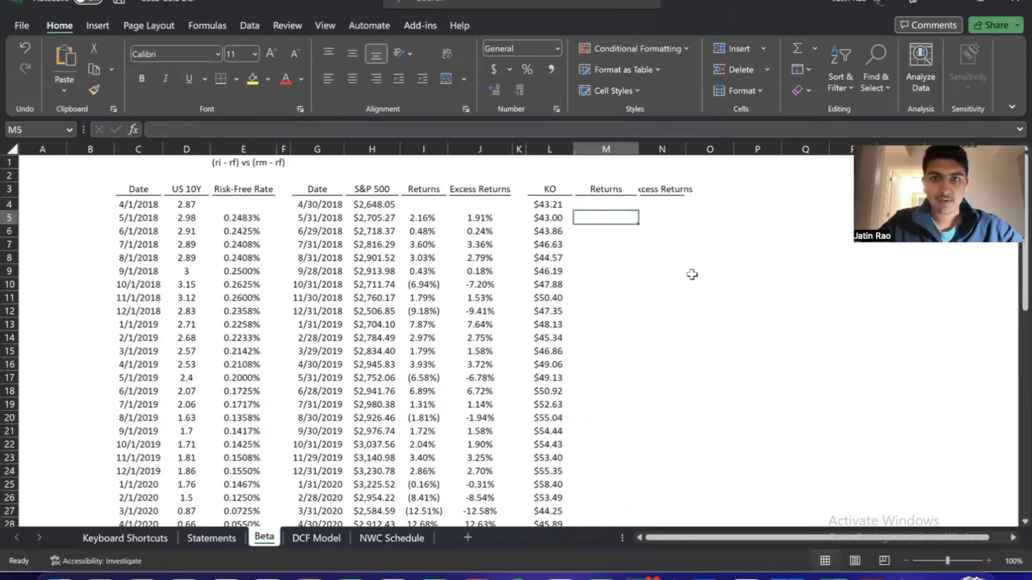
{"action": "key", "text": "Up"}
{"action": "key", "text": "Left"}
{"action": "key", "text": "Left"}
{"action": "key", "text": "Left"}
{"action": "key", "text": "Left"}
{"action": "key", "text": "Left"}
{"action": "key", "text": "Right"}
{"action": "key", "text": "Right"}
{"action": "key", "text": "Right"}
{"action": "key", "text": "Right"}
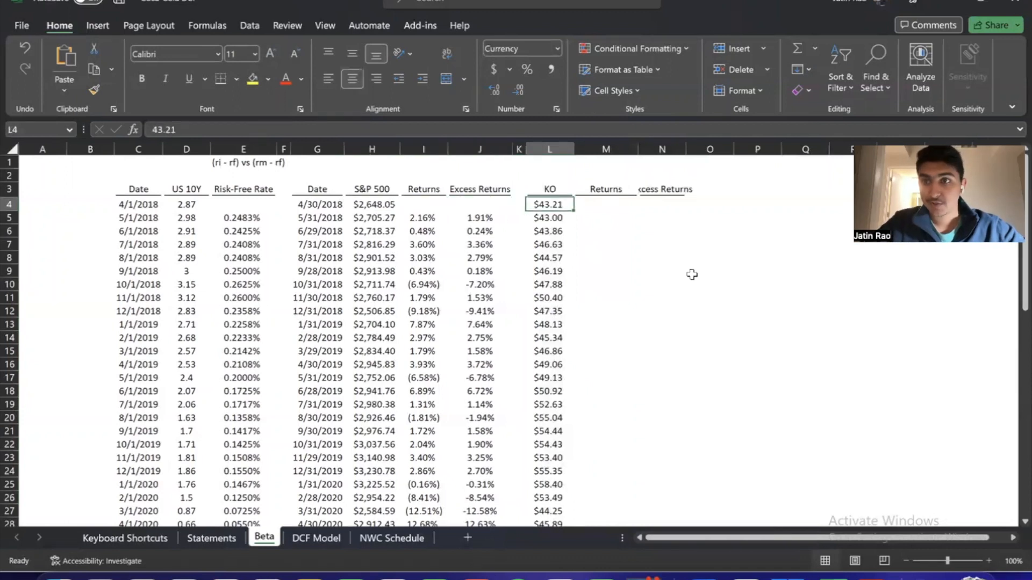
Calculate the first KO monthly return in M5 with =(L5-L4)/L4 and format it as a percentage with two decimals
{"action": "key", "text": "Down"}
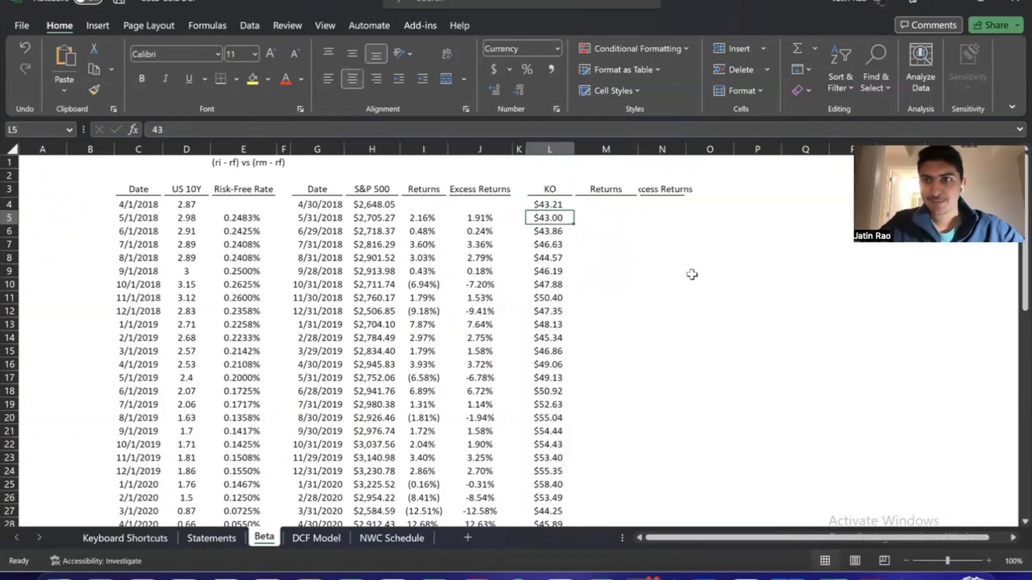
{"action": "key", "text": "Right"}
{"action": "type", "text": "="}
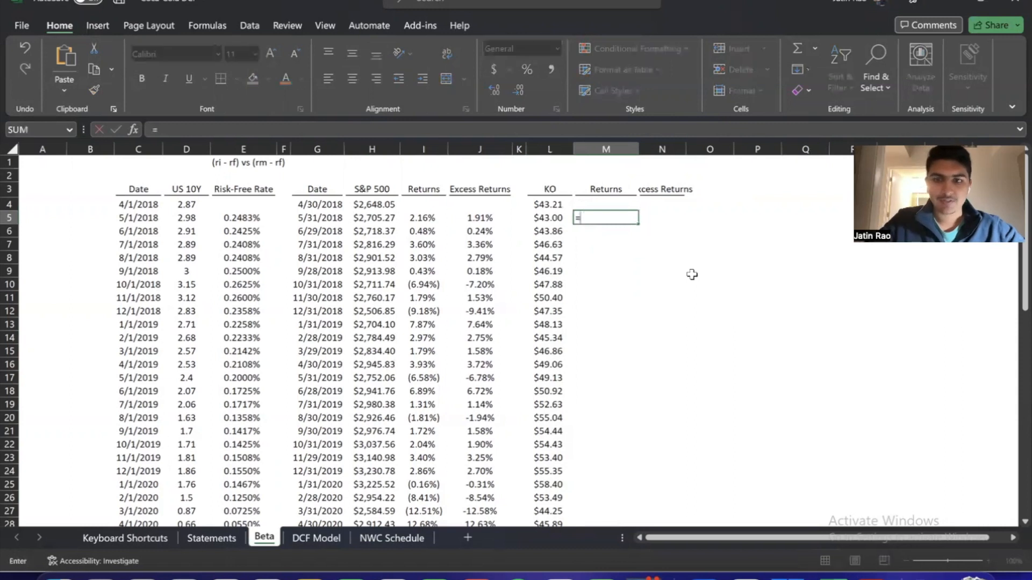
{"action": "type", "text": "("}
{"action": "key", "text": "Left"}
{"action": "type", "text": "-"}
{"action": "key", "text": "Left"}
{"action": "key", "text": "Up"}
{"action": "type", "text": ")/"}
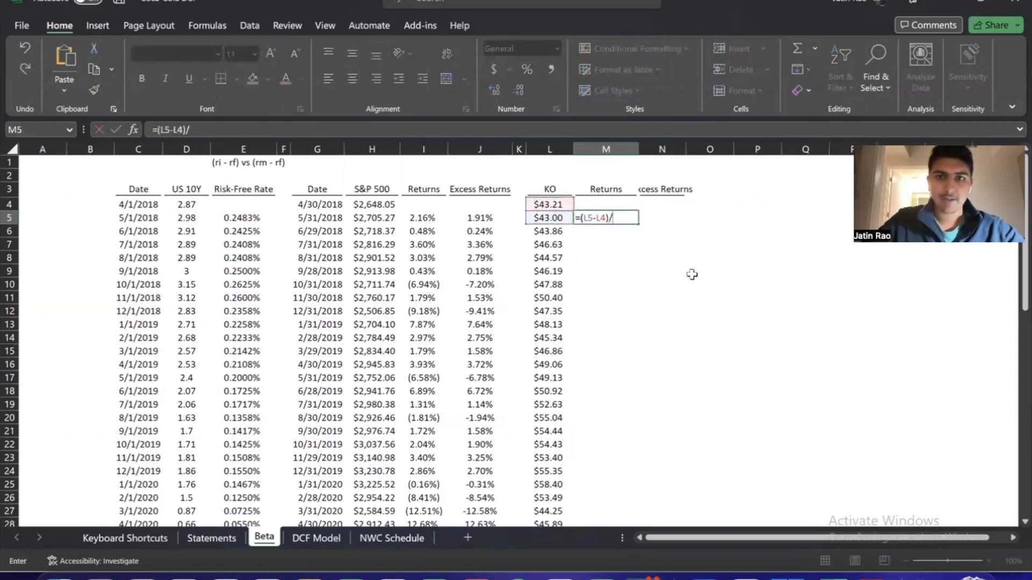
{"action": "key", "text": "Left"}
{"action": "key", "text": "Up"}
{"action": "key", "text": "ctrl+Return"}
{"action": "key", "text": "alt+h"}
{"action": "key", "text": "p"}
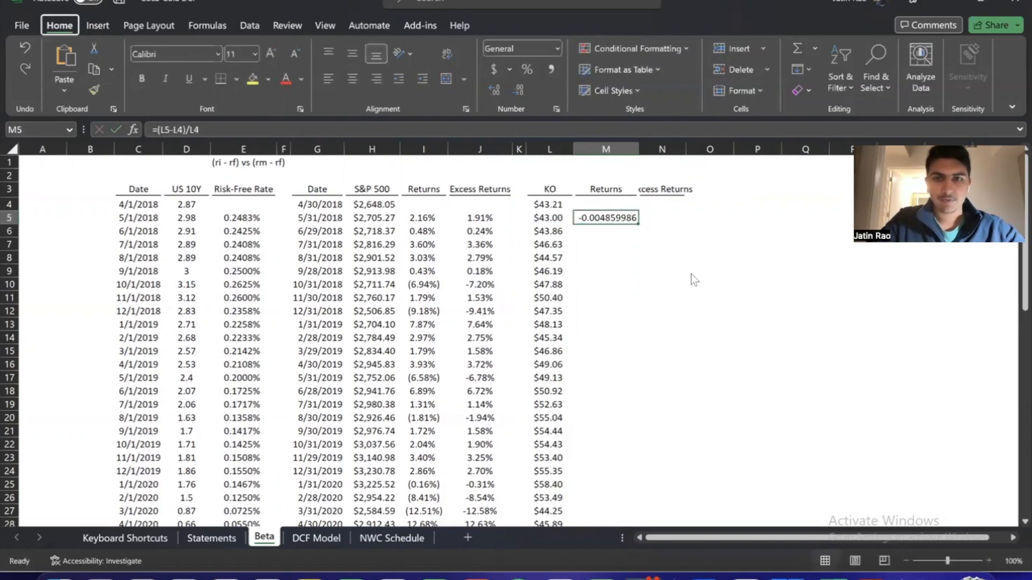
{"action": "key", "text": "ctrl+shift+5"}
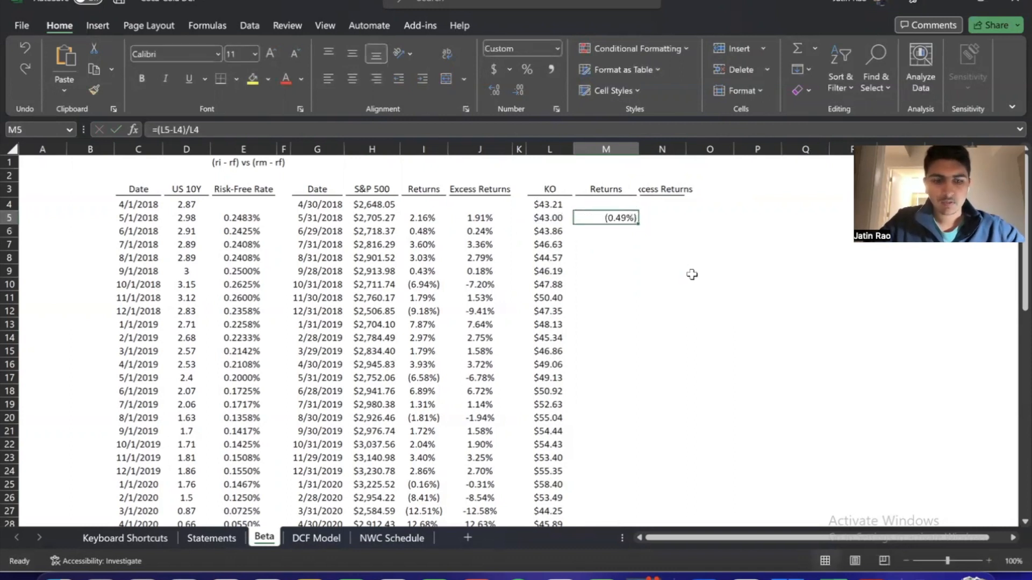
Centre the KO Returns column M and fill the M5 return formula down to the last KO price row
{"action": "key", "text": "ctrl+space"}
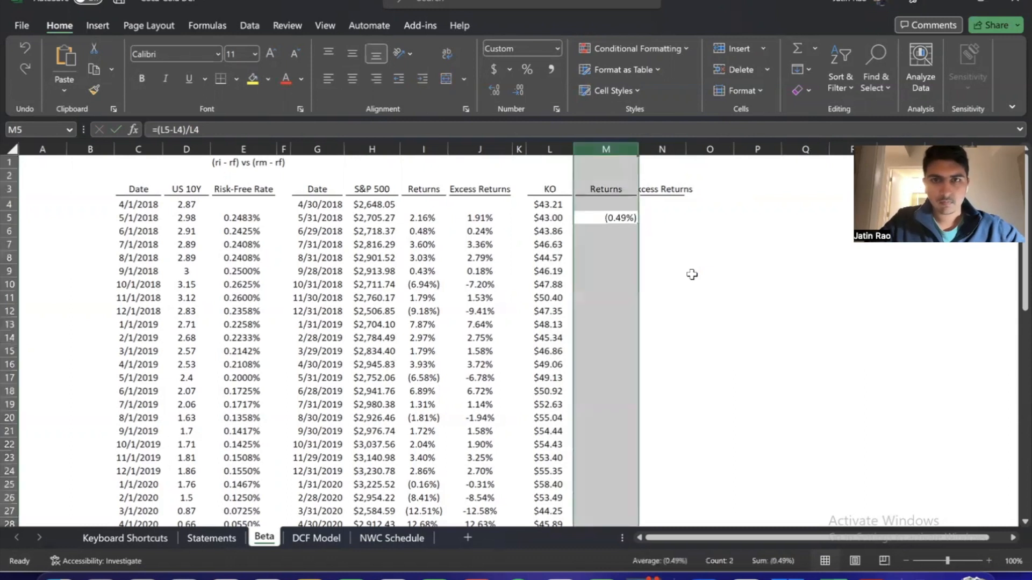
{"action": "key", "text": "alt+h"}
{"action": "key", "text": "a"}
{"action": "key", "text": "c"}
{"action": "key", "text": "Down"}
{"action": "key", "text": "Up"}
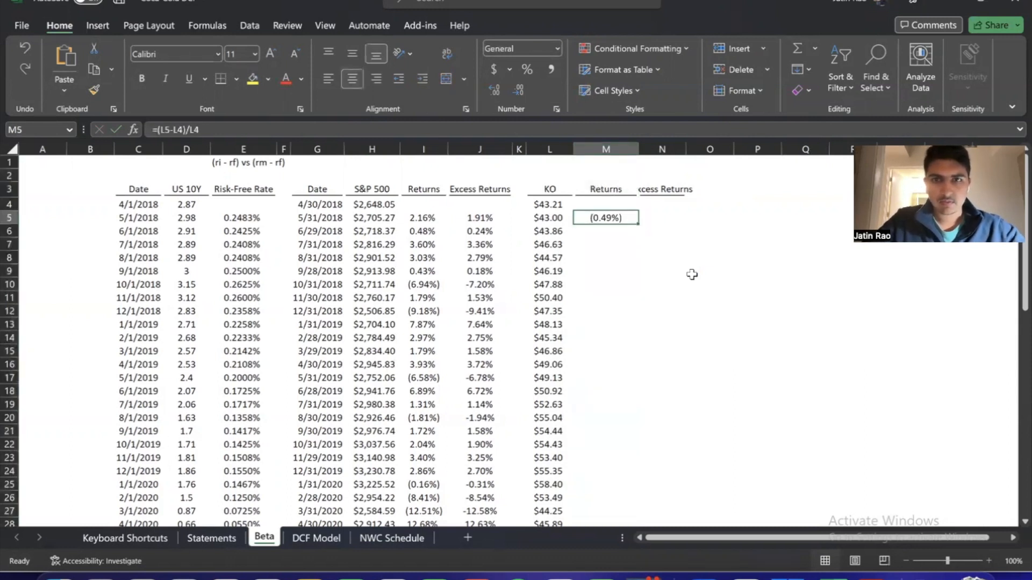
{"action": "double_click", "coordinate": [638, 224]}
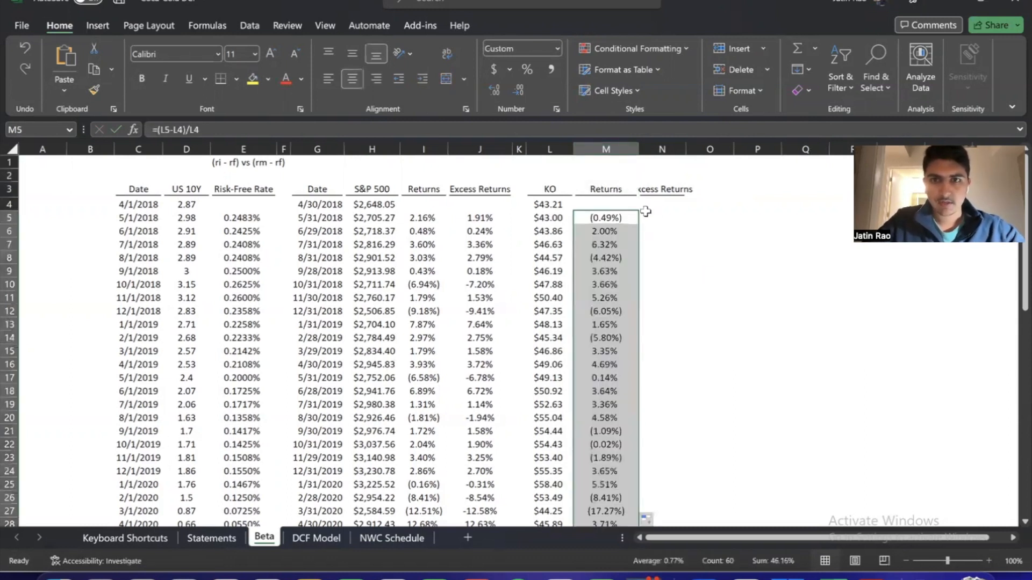
Auto-fit column N to the KO Excess Returns header
{"action": "left_click", "coordinate": [659, 185]}
{"action": "key", "text": "alt+h"}
{"action": "key", "text": "o"}
{"action": "key", "text": "i"}
Calculate the first KO excess return in N5 with =M5-E5
{"action": "key", "text": "Down"}
{"action": "key", "text": "Down"}
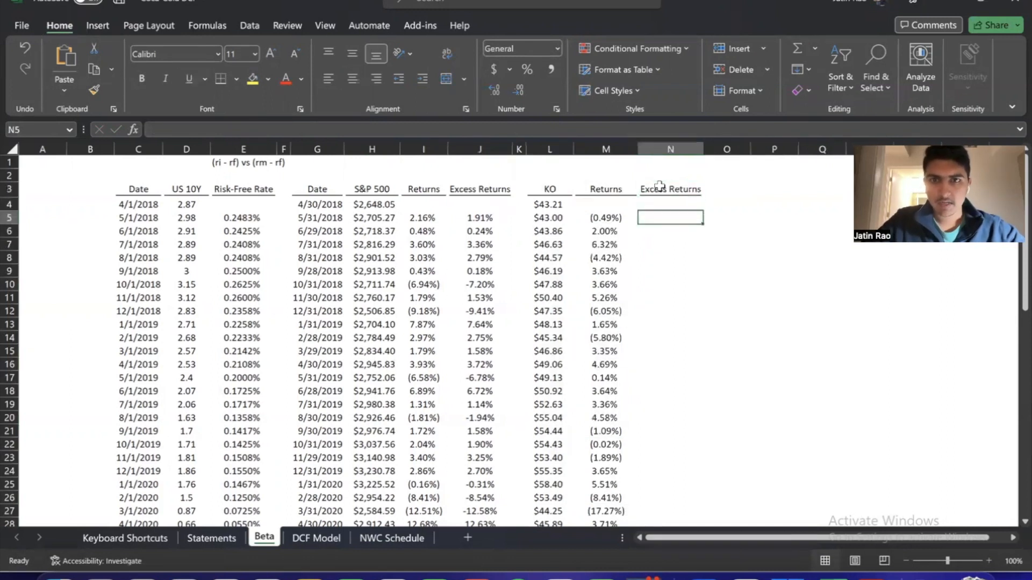
{"action": "type", "text": "="}
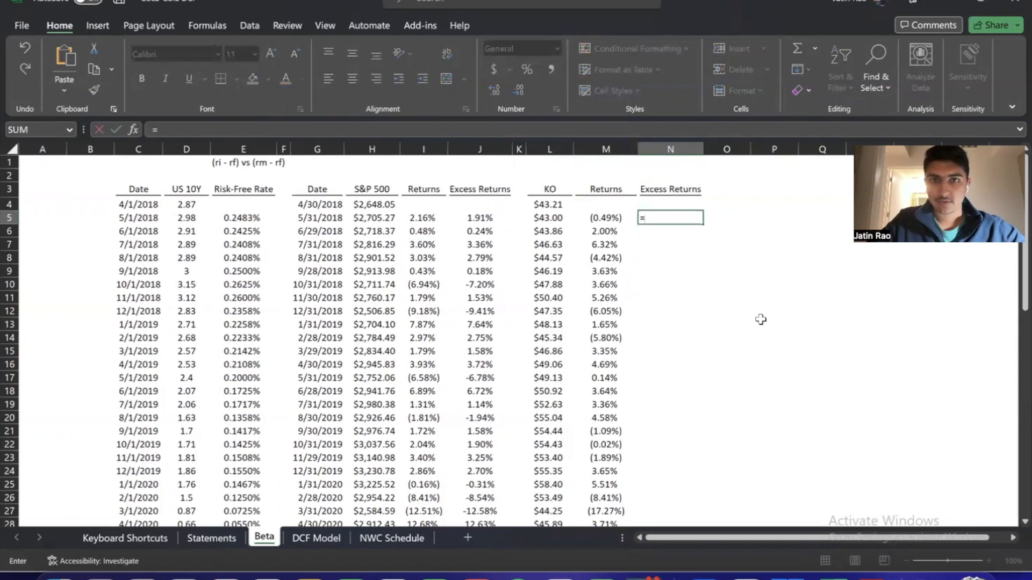
{"action": "key", "text": "Left"}
{"action": "key", "text": "Left"}
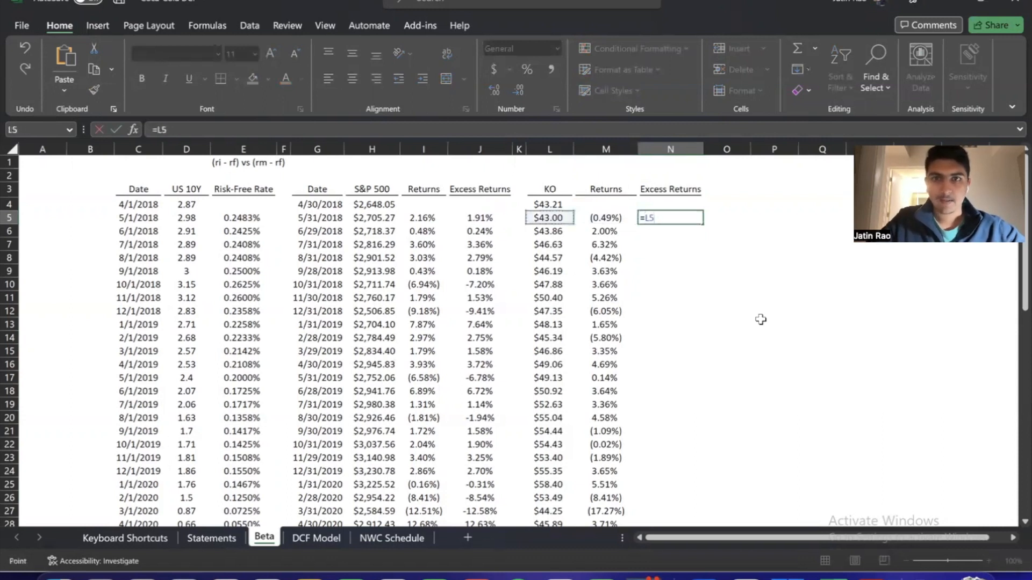
{"action": "key", "text": "Right"}
{"action": "type", "text": "-"}
{"action": "key", "text": "Left"}
{"action": "key", "text": "Left"}
{"action": "key", "text": "Left"}
{"action": "key", "text": "Left"}
{"action": "key", "text": "Left"}
{"action": "key", "text": "Left"}
{"action": "key", "text": "Left"}
{"action": "key", "text": "Left"}
{"action": "key", "text": "Left"}
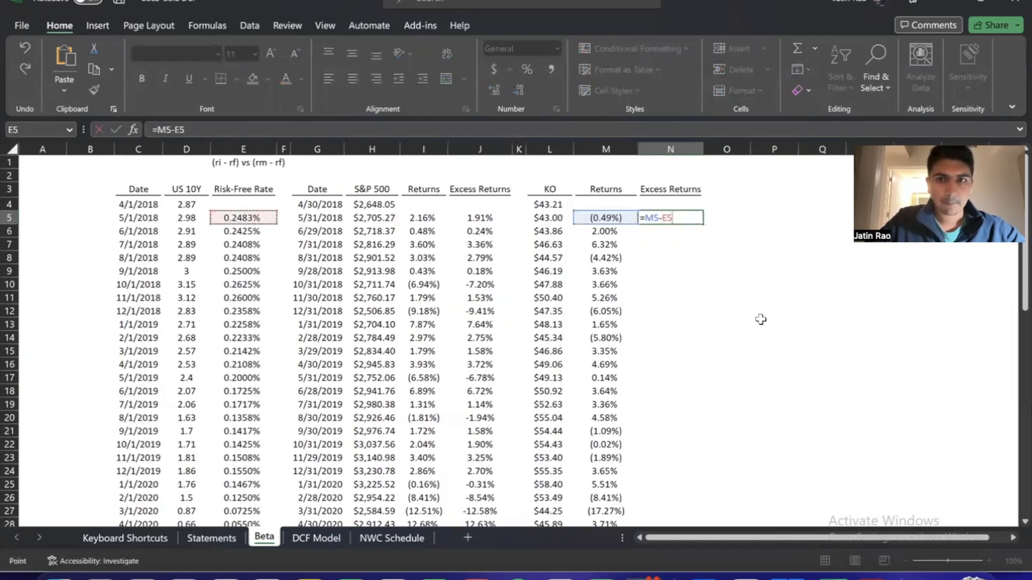
{"action": "key", "text": "ctrl+Return"}
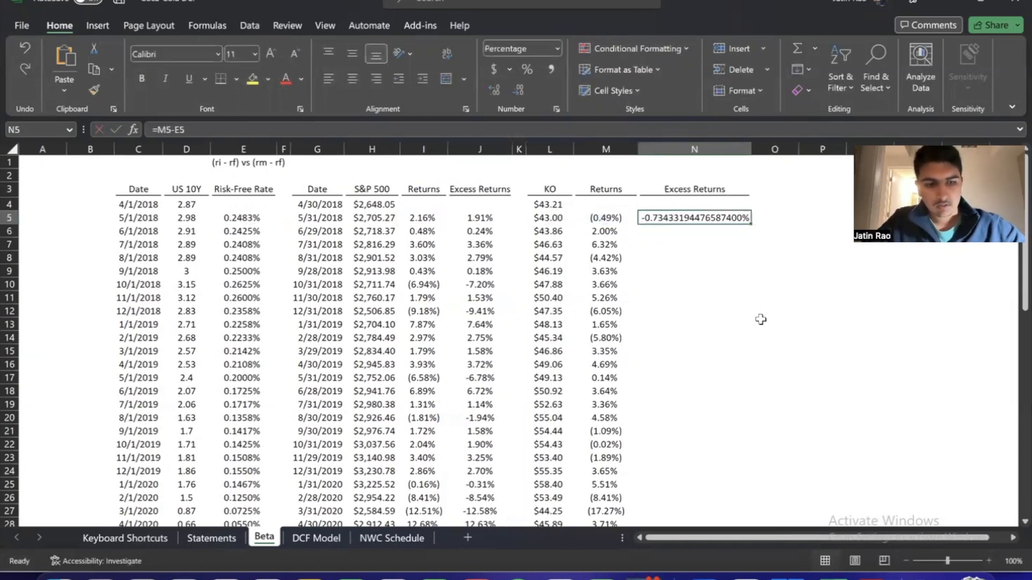
Format N5 as a percentage with two decimals and auto-fit column N to the Excess Returns header
{"action": "key", "text": "ctrl+1"}
{"action": "type", "text": "2"}
{"action": "key", "text": "Return"}
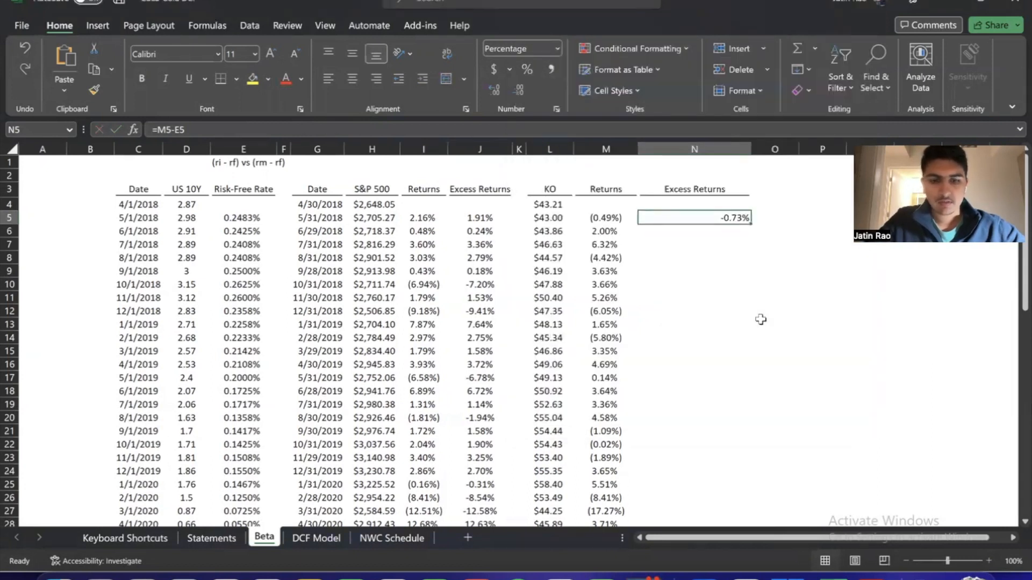
{"action": "key", "text": "Up"}
{"action": "key", "text": "Up"}
{"action": "key", "text": "alt+h"}
{"action": "key", "text": "o"}
{"action": "key", "text": "i"}
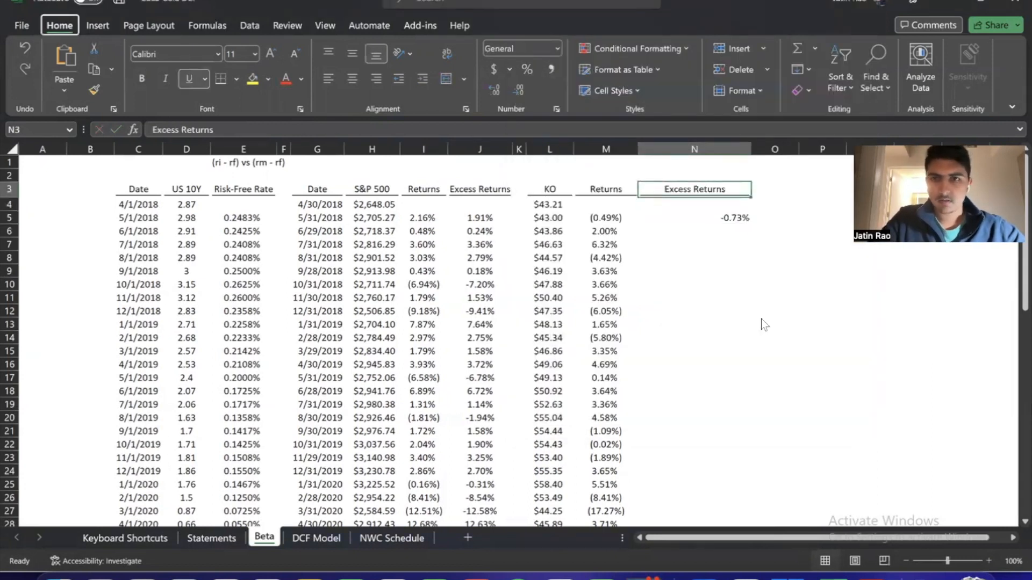
Centre N5 and fill its excess return formula down to the last KO row
{"action": "key", "text": "Down"}
{"action": "key", "text": "Down"}
{"action": "key", "text": "alt+h"}
{"action": "key", "text": "a"}
{"action": "key", "text": "c"}
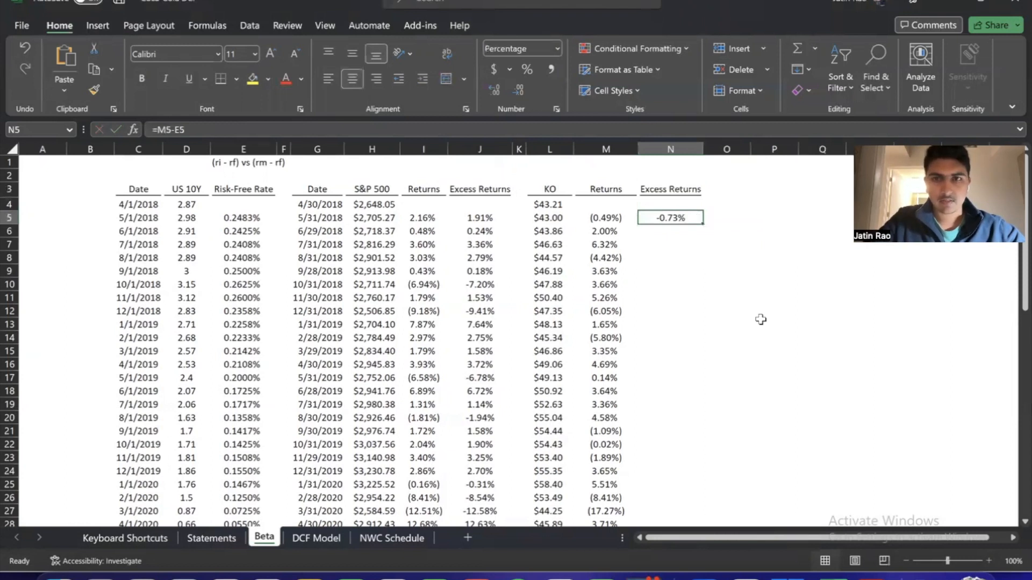
{"action": "double_click", "coordinate": [702, 222]}
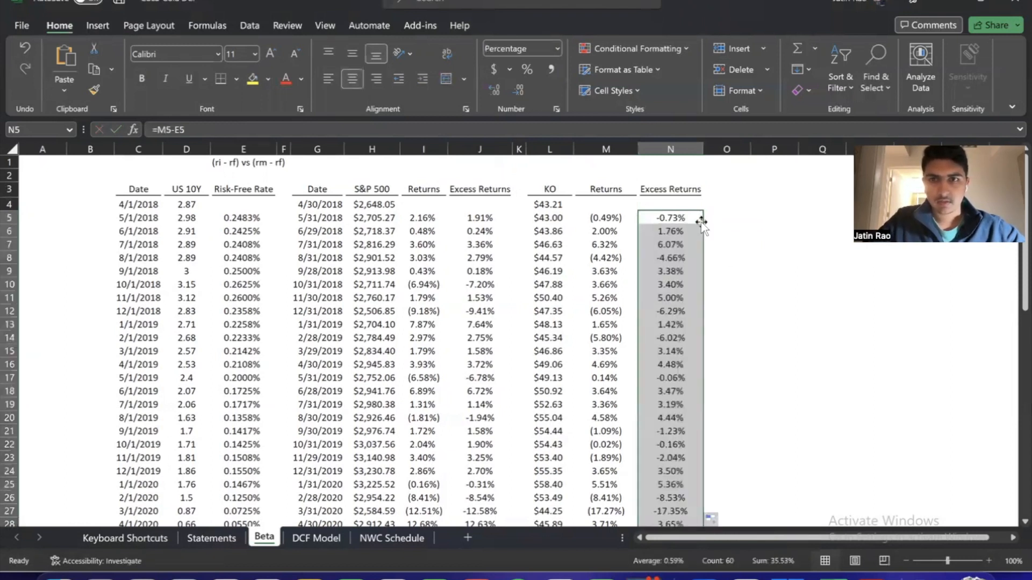
{"action": "left_click", "coordinate": [690, 220]}
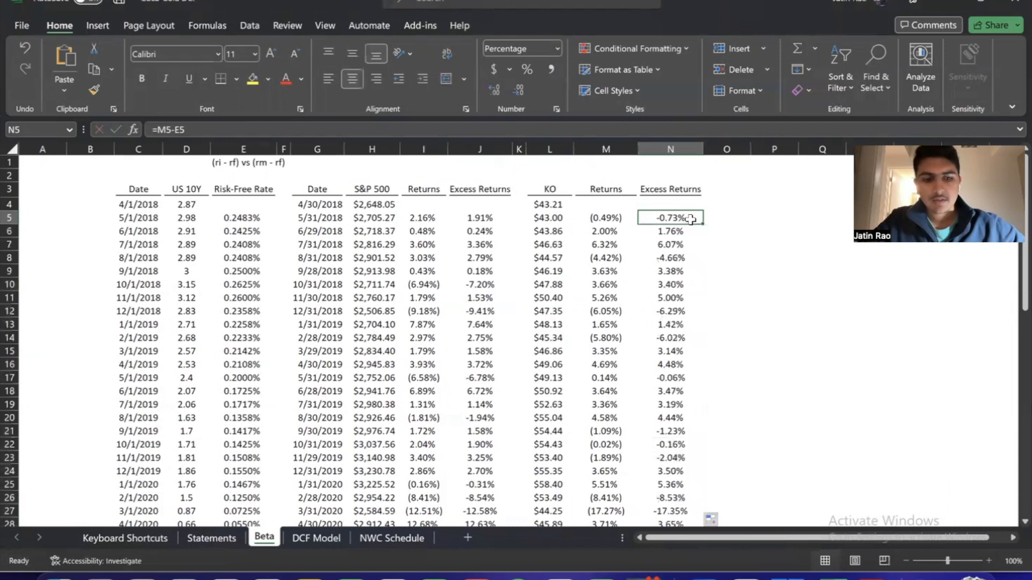
Review the full S&P 500 and KO excess return columns from row 5 to row 64
{"action": "key", "text": "Left"}
{"action": "key", "text": "Left"}
{"action": "key", "text": "Left"}
{"action": "key", "text": "Left"}
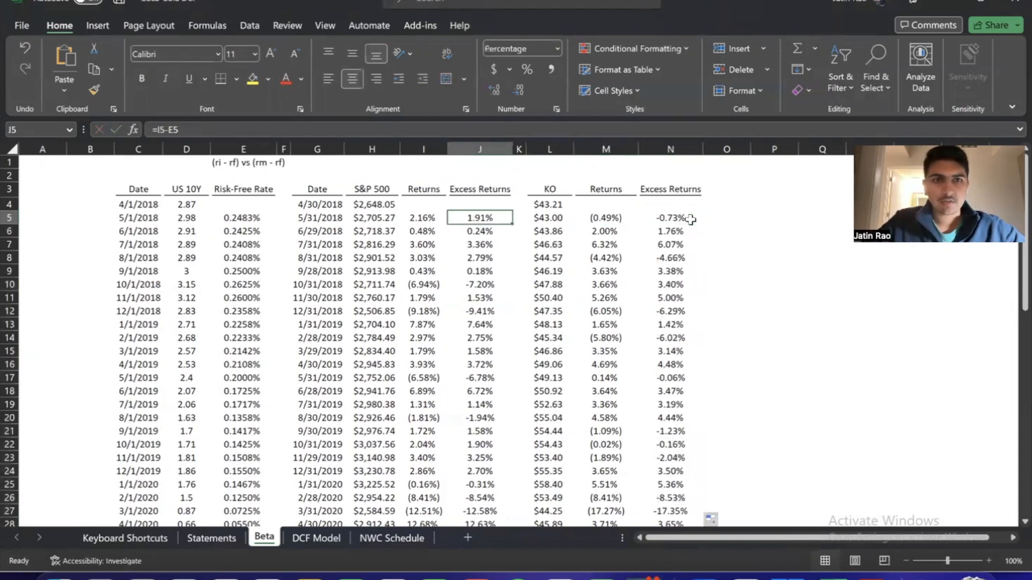
{"action": "key", "text": "ctrl+shift+Down"}
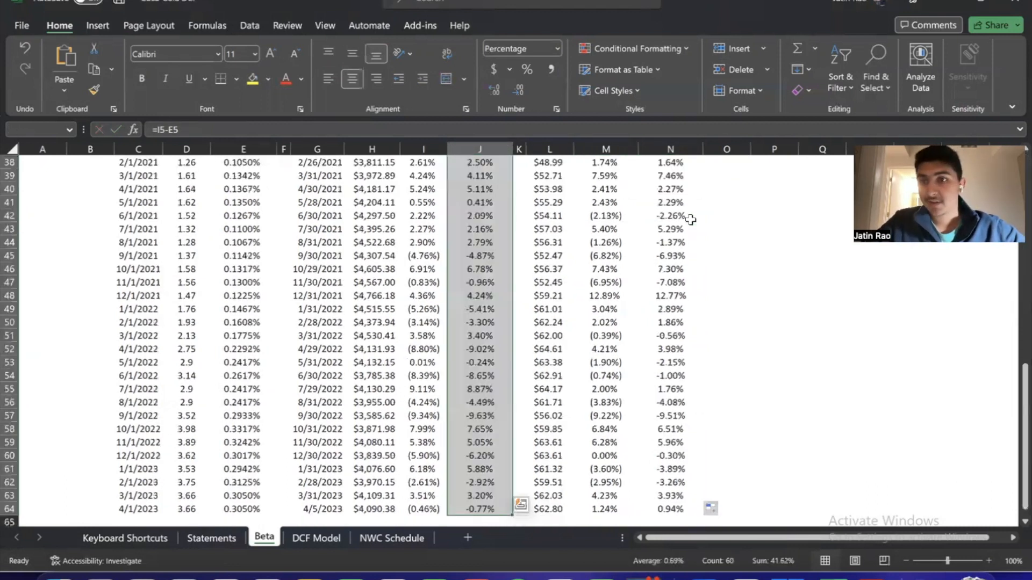
{"action": "key", "text": "ctrl+shift+Up"}
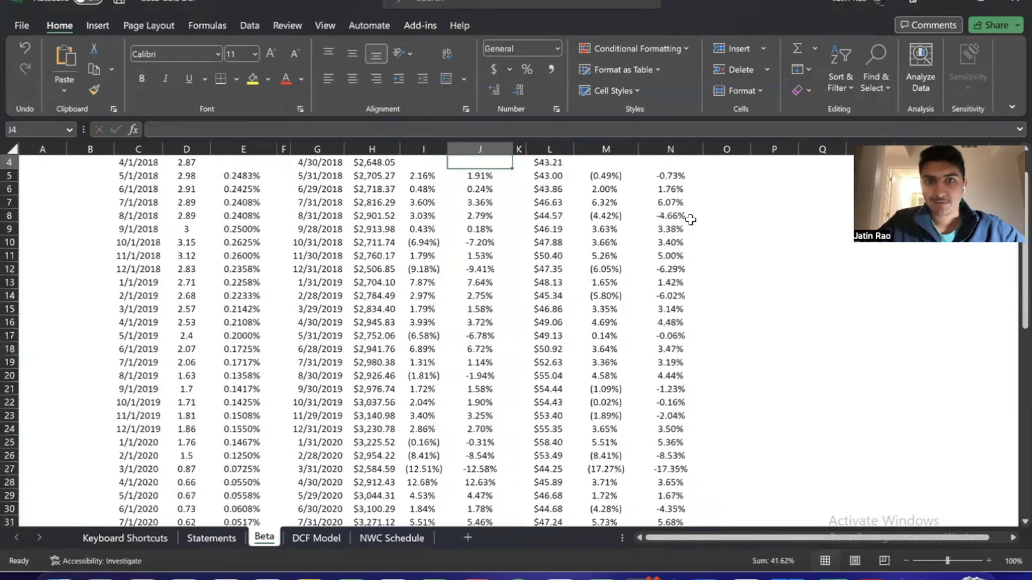
{"action": "key", "text": "Right"}
{"action": "key", "text": "Right"}
{"action": "key", "text": "Right"}
{"action": "key", "text": "Right"}
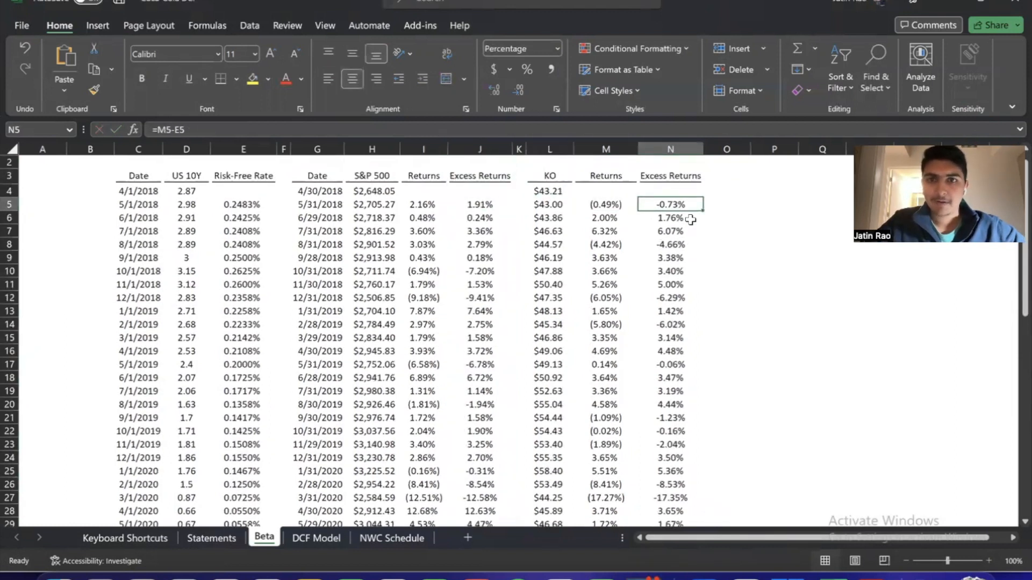
{"action": "key", "text": "ctrl+shift+Down"}
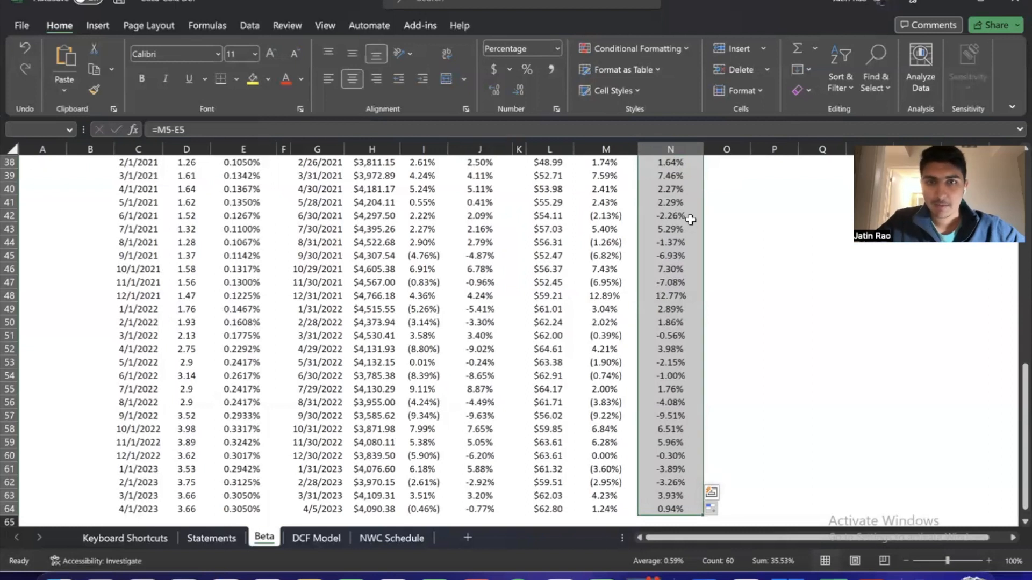
{"action": "key", "text": "Up"}
{"action": "left_click", "coordinate": [690, 220]}
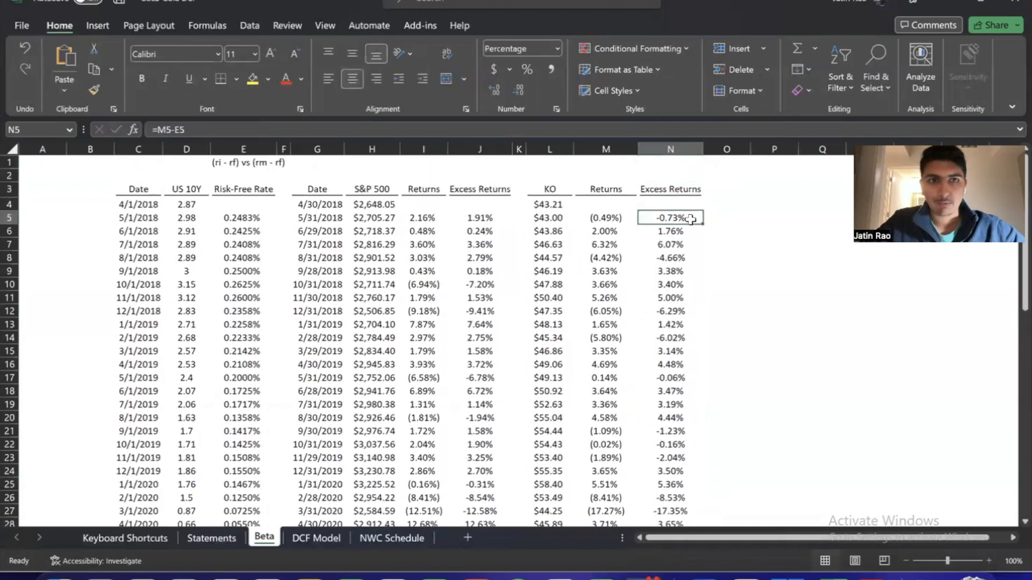
Enter the label "Beta (Slope)" in P4
{"action": "key", "text": "Left"}
{"action": "key", "text": "Up"}
{"action": "key", "text": "Left"}
{"action": "key", "text": "Right"}
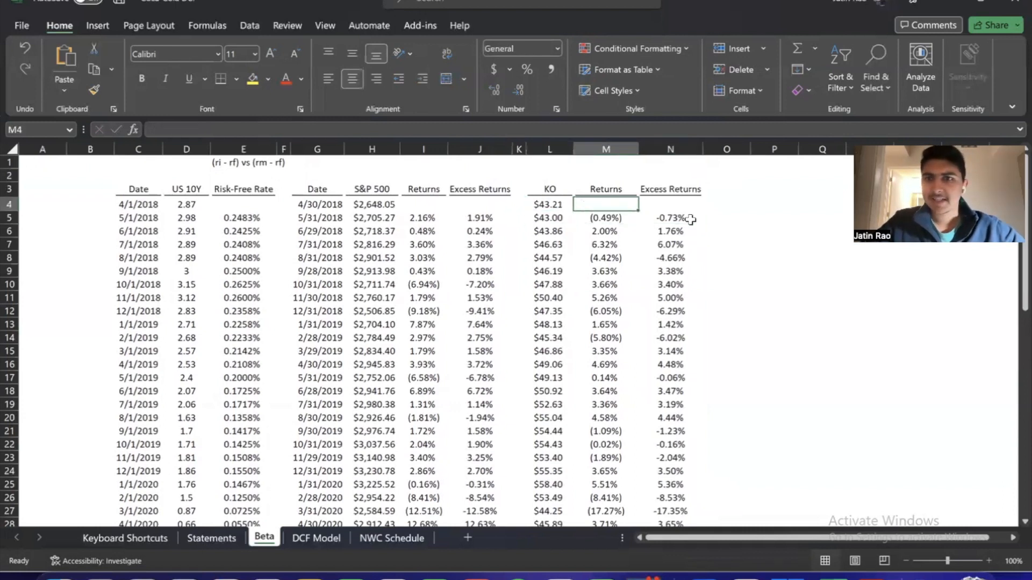
{"action": "key", "text": "Right"}
{"action": "key", "text": "Right"}
{"action": "key", "text": "Right"}
{"action": "type", "text": "Be"}
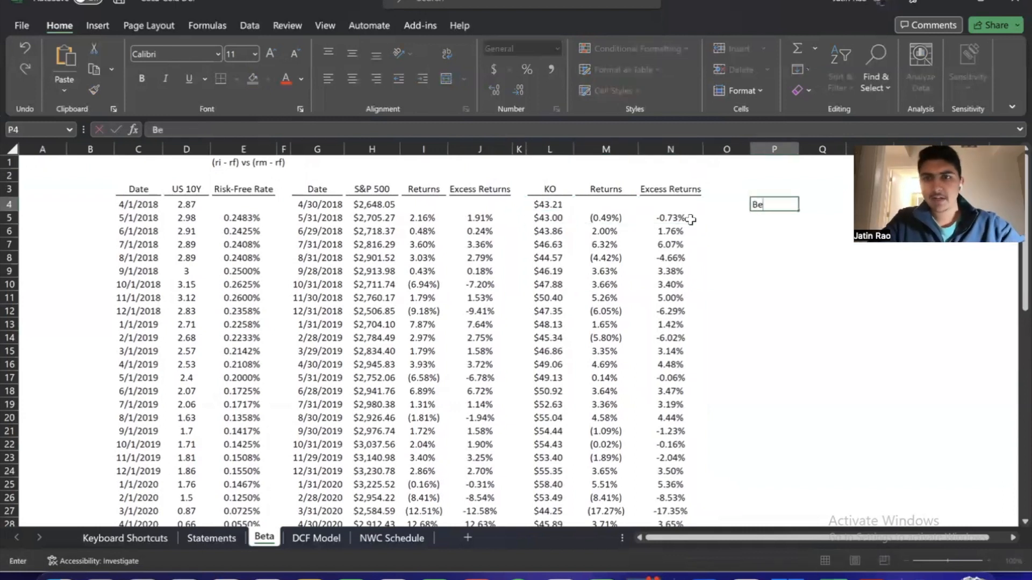
{"action": "type", "text": "ta ("}
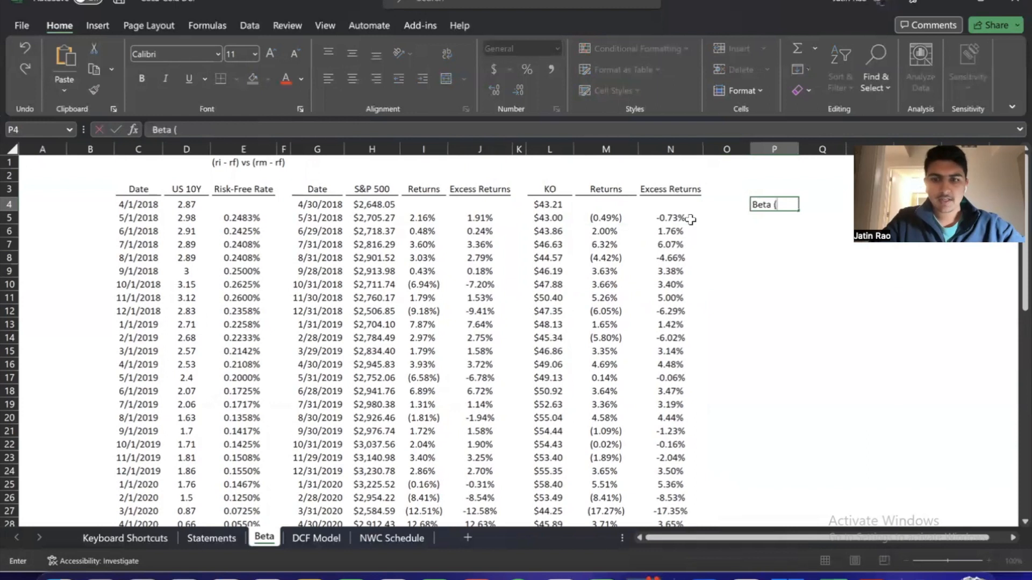
{"action": "type", "text": "Slope)"}
{"action": "key", "text": "Return"}
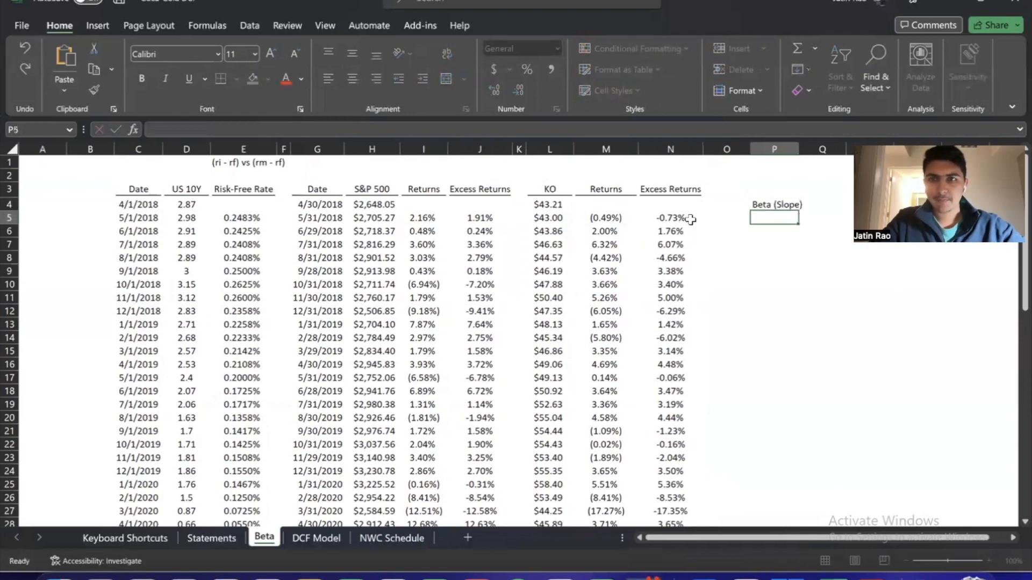
Enter the label "Beta (Cov/Var)" in P5
{"action": "type", "text": "Beta ("}
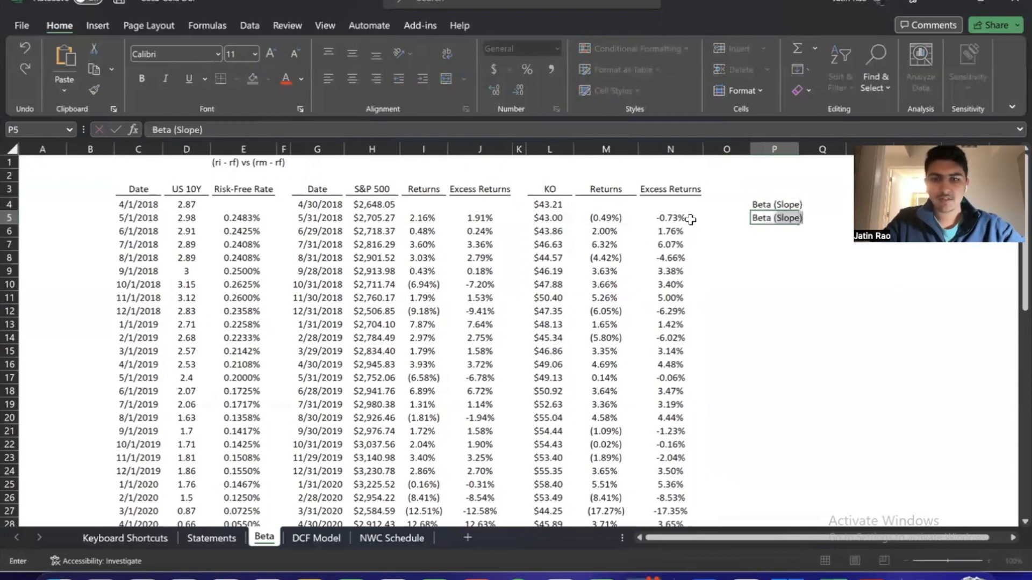
{"action": "type", "text": "Cov/"}
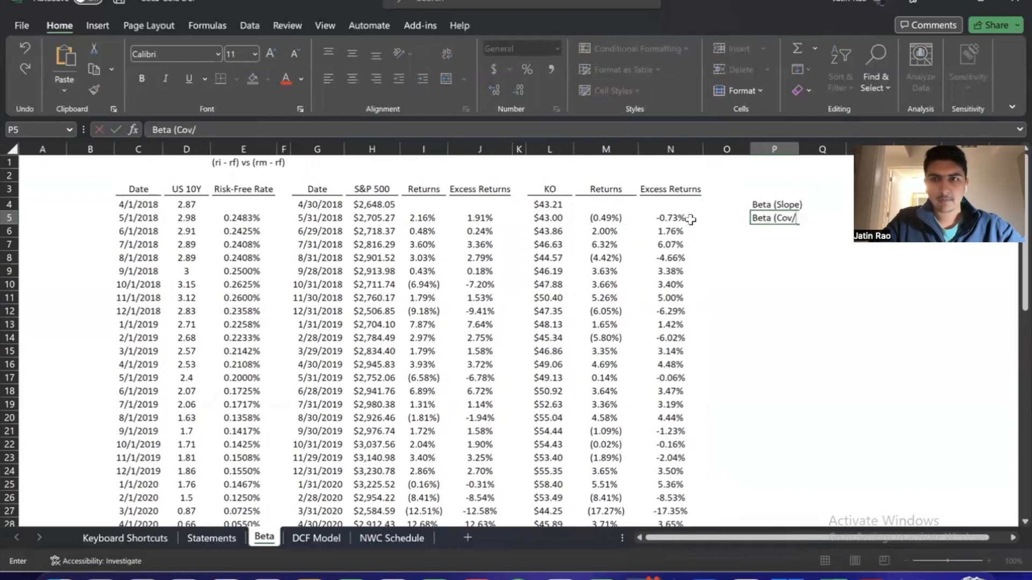
{"action": "type", "text": "Var)"}
{"action": "key", "text": "Return"}
{"action": "key", "text": "Up"}
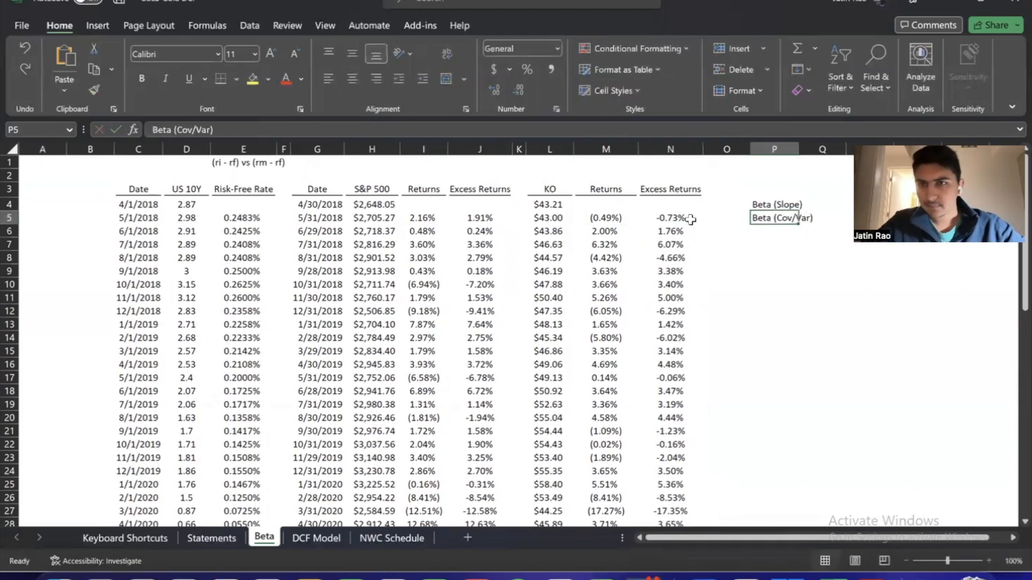
Shade the two beta result cells R4:R5 with a light orange fill
{"action": "key", "text": "Right"}
{"action": "key", "text": "Right"}
{"action": "scroll", "coordinate": [768, 329], "scroll_direction": "right", "scroll_amount": 5}
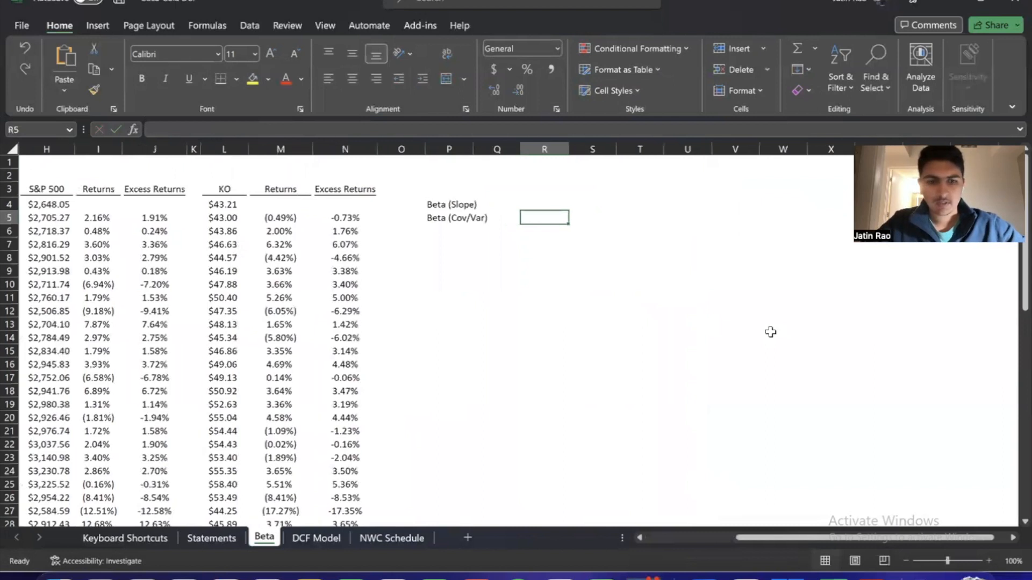
{"action": "key", "text": "shift+Up"}
{"action": "key", "text": "ctrl+shift+k"}
{"action": "key", "text": "ctrl+shift+k"}
{"action": "key", "text": "ctrl+shift+k"}
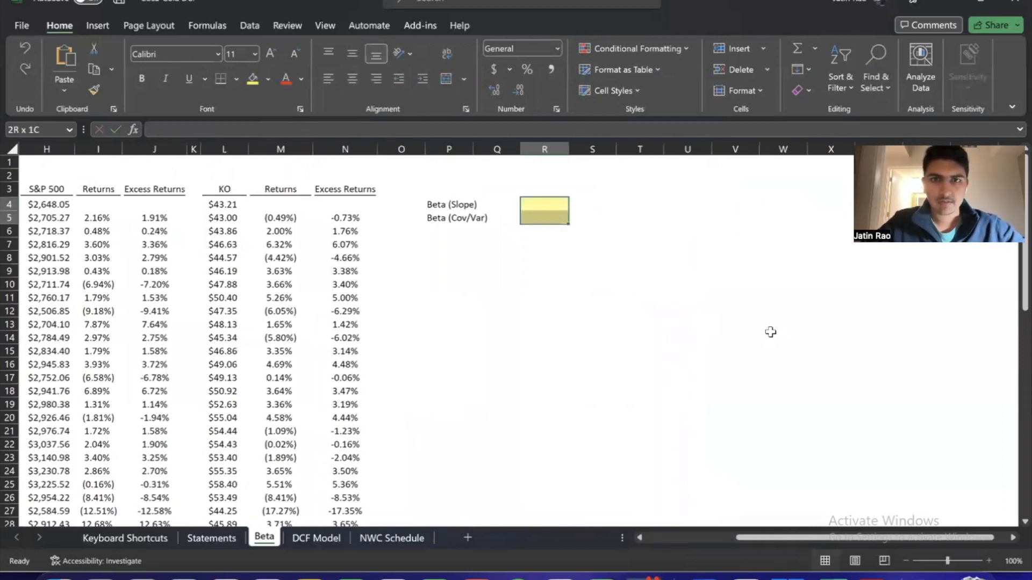
{"action": "key", "text": "ctrl+shift+k"}
{"action": "key", "text": "Up"}
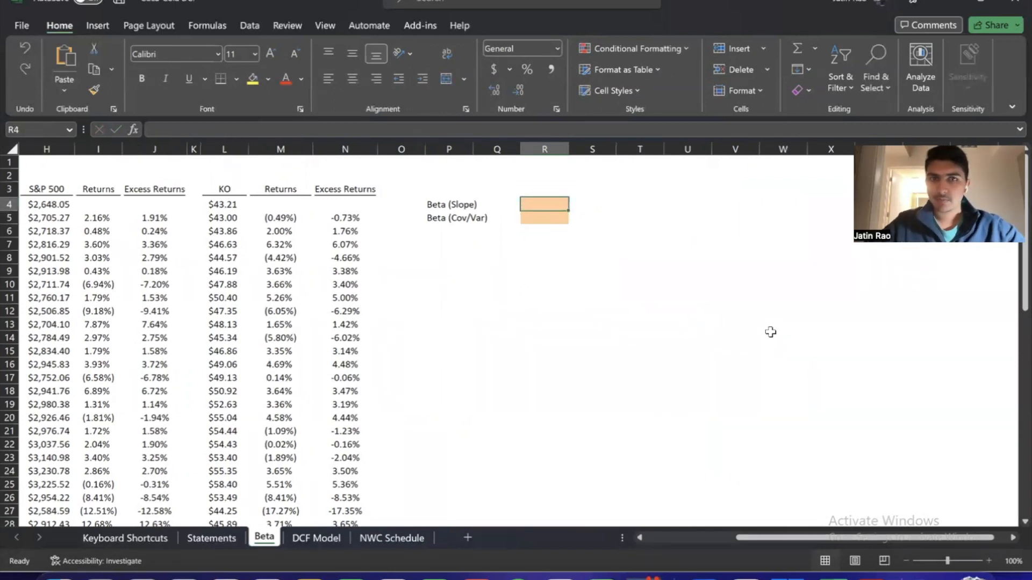
{"action": "key", "text": "Down"}
{"action": "key", "text": "Up"}
Examine the KO excess returns in column N against the S&P 500 excess returns in column J for the beta calculation
{"action": "key", "text": "Left"}
{"action": "key", "text": "Left"}
{"action": "key", "text": "Left"}
{"action": "key", "text": "Left"}
{"action": "scroll", "coordinate": [770, 332], "scroll_direction": "left", "scroll_amount": 5}
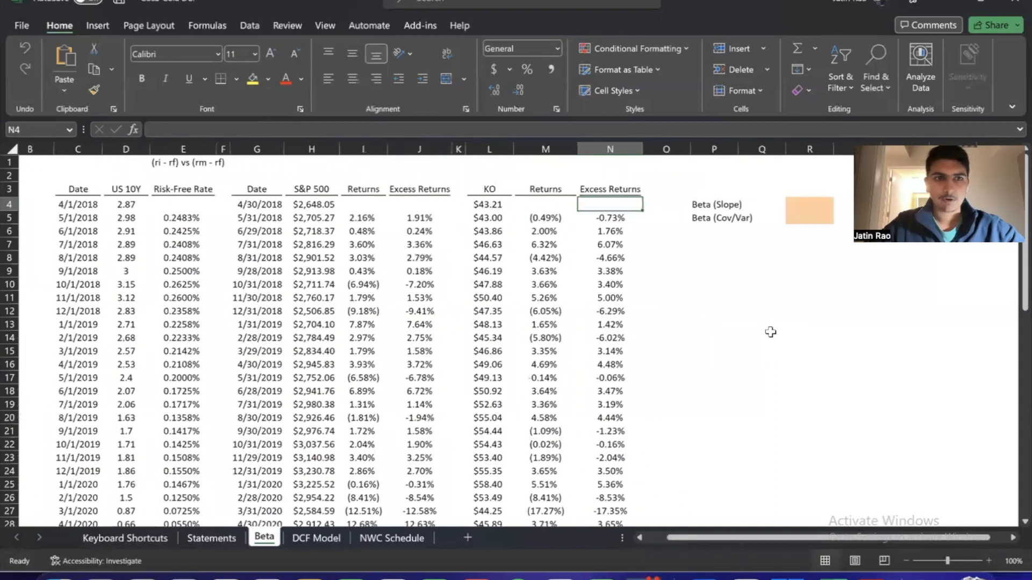
{"action": "left_click", "coordinate": [609, 218]}
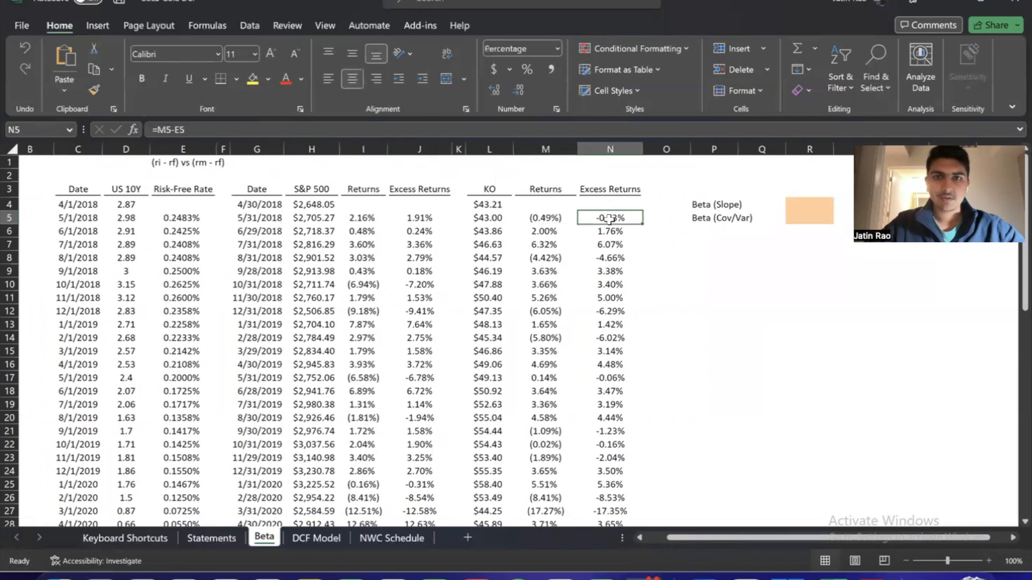
{"action": "key", "text": "ctrl+shift+Down"}
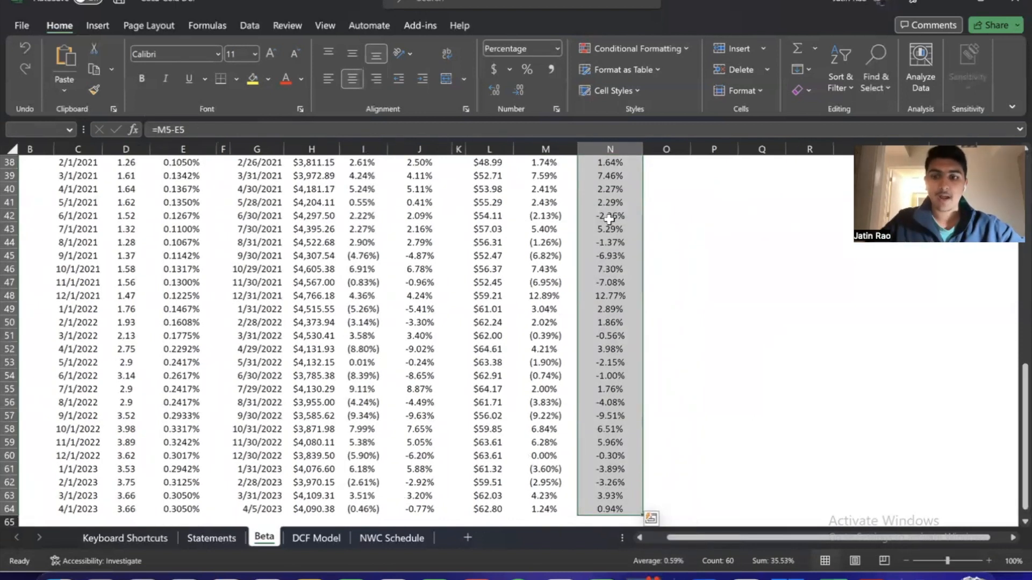
{"action": "key", "text": "Up"}
{"action": "key", "text": "Left"}
{"action": "key", "text": "Left"}
{"action": "key", "text": "Left"}
{"action": "key", "text": "Left"}
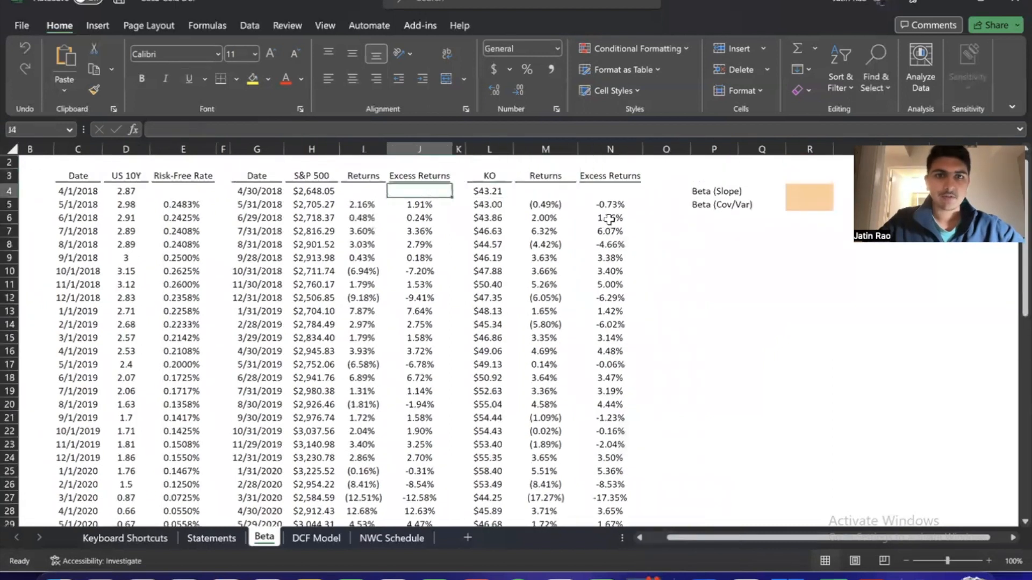
{"action": "key", "text": "Down"}
{"action": "key", "text": "ctrl+shift+Down"}
{"action": "key", "text": "Up"}
{"action": "key", "text": "Up"}
{"action": "key", "text": "Up"}
{"action": "key", "text": "Up"}
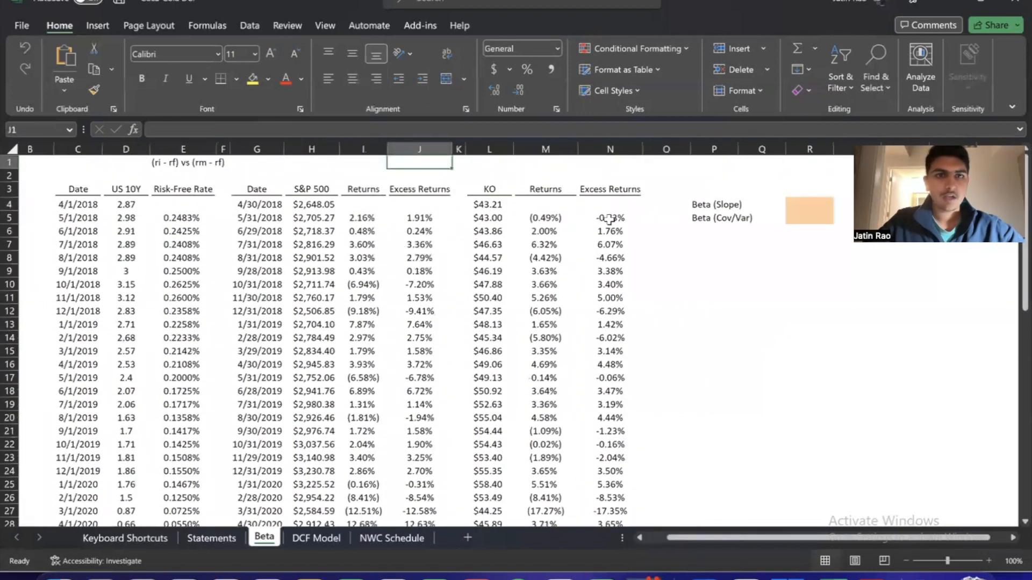
{"action": "key", "text": "Left"}
{"action": "key", "text": "Left"}
{"action": "key", "text": "Left"}
{"action": "key", "text": "Right"}
{"action": "key", "text": "Right"}
{"action": "key", "text": "Right"}
{"action": "key", "text": "Right"}
{"action": "key", "text": "Right"}
{"action": "key", "text": "Right"}
Start a SLOPE formula in R4 with the KO excess returns N5:N64 as the known y values
{"action": "key", "text": "Down"}
{"action": "key", "text": "Down"}
{"action": "key", "text": "Down"}
{"action": "key", "text": "Right"}
{"action": "key", "text": "Right"}
{"action": "key", "text": "Right"}
{"action": "key", "text": "Right"}
{"action": "key", "text": "Right"}
{"action": "type", "text": "="}
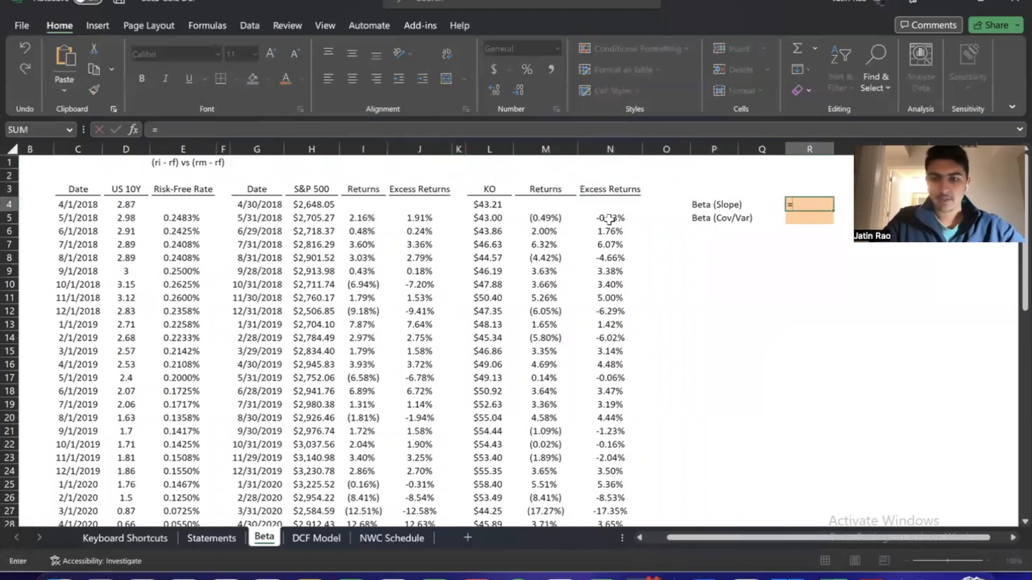
{"action": "type", "text": "slope"}
{"action": "key", "text": "Tab"}
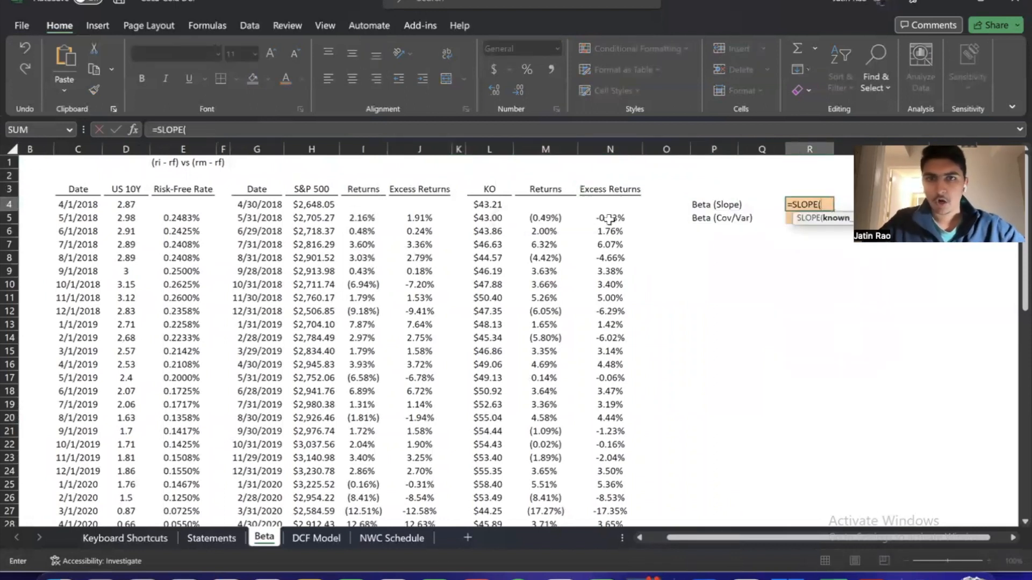
{"action": "key", "text": "Left"}
{"action": "key", "text": "Left"}
{"action": "key", "text": "Left"}
{"action": "key", "text": "Down"}
{"action": "key", "text": "Left"}
{"action": "key", "text": "Left"}
{"action": "key", "text": "Right"}
{"action": "key", "text": "ctrl+shift+Down"}
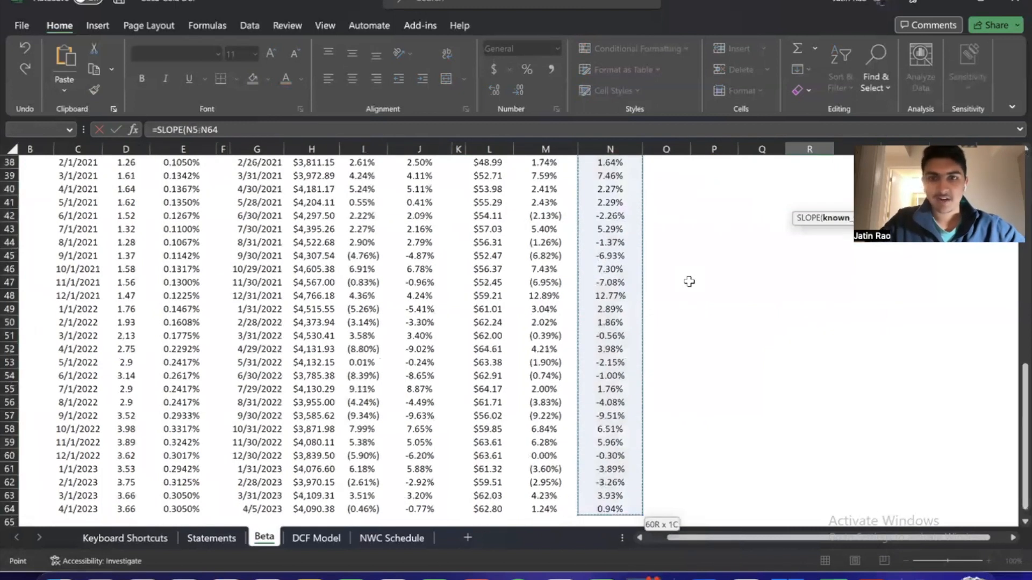
Complete the SLOPE formula in R4 with the S&P 500 excess returns J5:J64 as the known x values
{"action": "type", "text": ","}
{"action": "key", "text": "Left"}
{"action": "key", "text": "Left"}
{"action": "key", "text": "Left"}
{"action": "key", "text": "Left"}
{"action": "key", "text": "Left"}
{"action": "key", "text": "Left"}
{"action": "key", "text": "Left"}
{"action": "key", "text": "Left"}
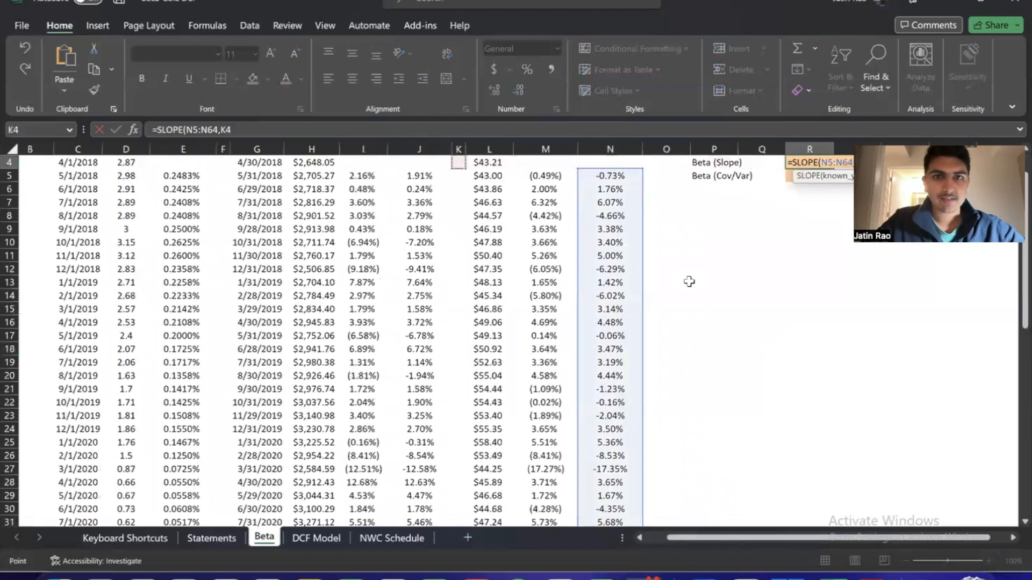
{"action": "key", "text": "Up"}
{"action": "key", "text": "Down"}
{"action": "key", "text": "Down"}
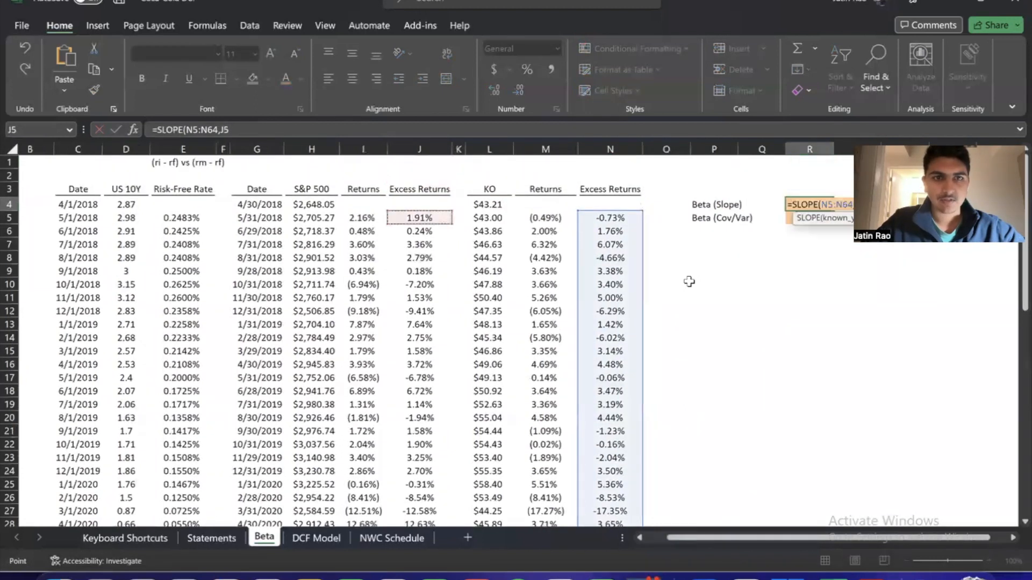
{"action": "key", "text": "ctrl+shift+Down"}
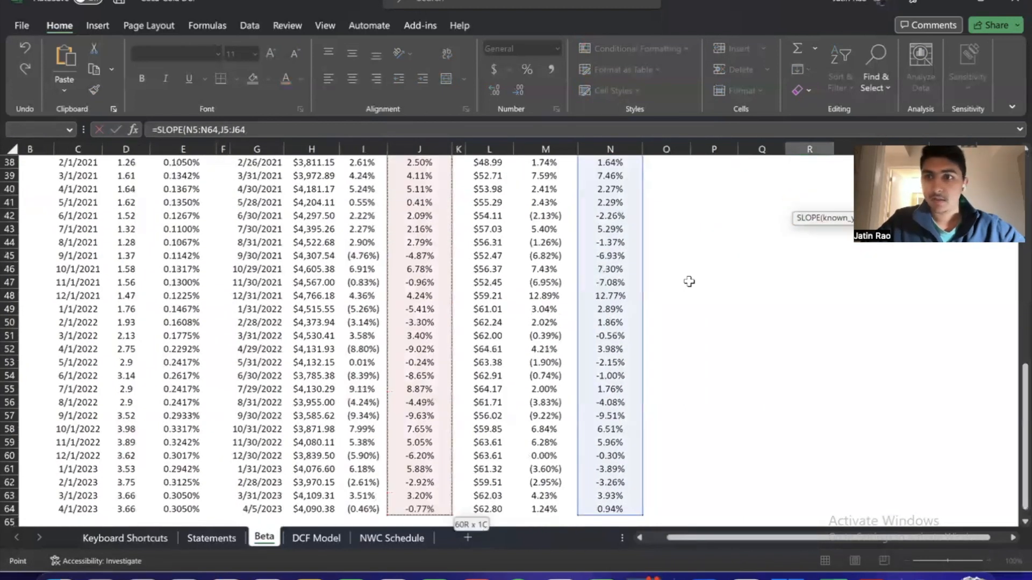
{"action": "key", "text": "Return"}
Format the slope beta in R4 as a number with three decimal places
{"action": "key", "text": "Up"}
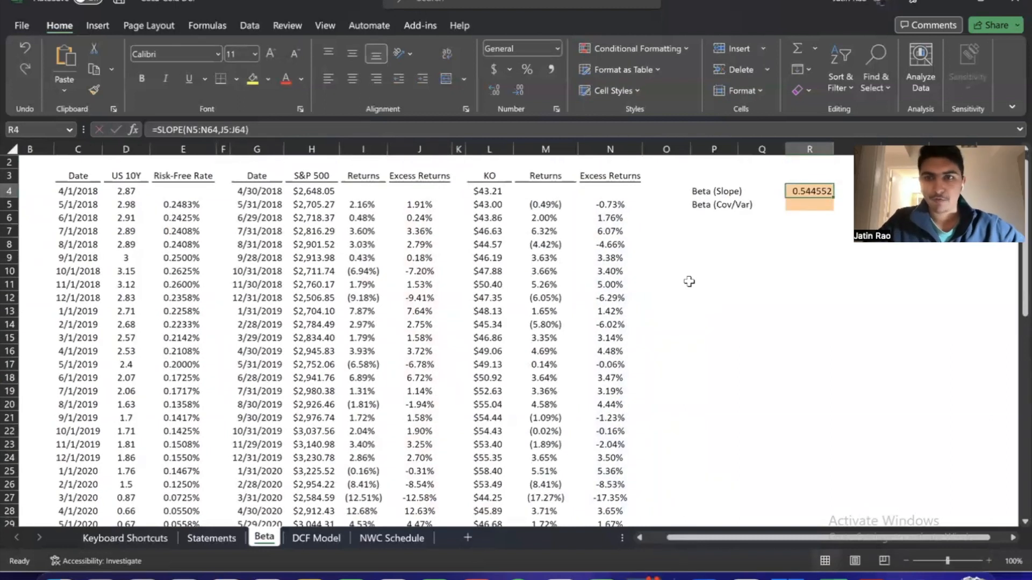
{"action": "key", "text": "ctrl+shift+1"}
{"action": "key", "text": "alt+h"}
{"action": "key", "text": "0"}
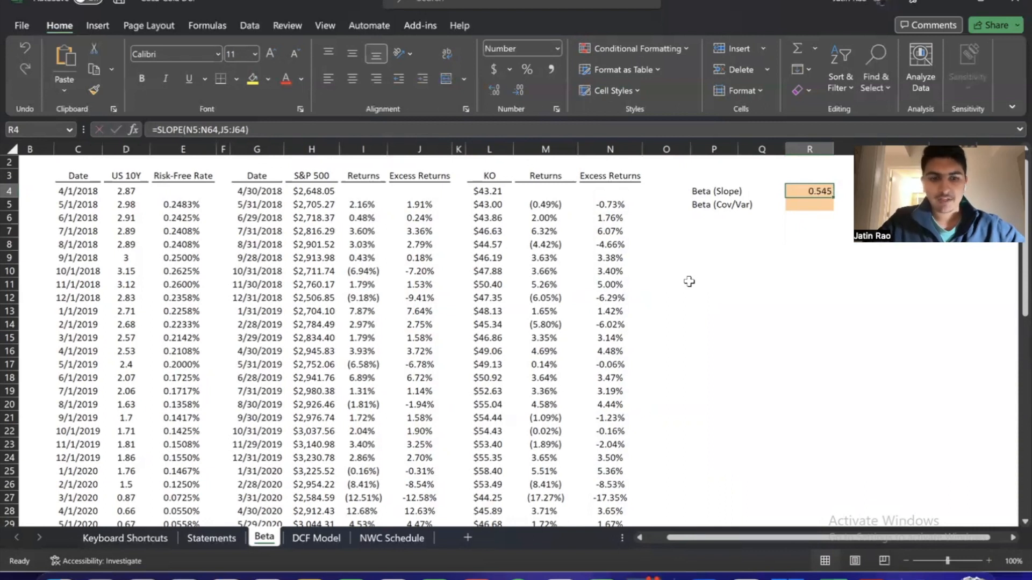
Bold the two beta result cells R4:R5 and their labels in P4:P5
{"action": "key", "text": "shift+Down"}
{"action": "key", "text": "ctrl+b"}
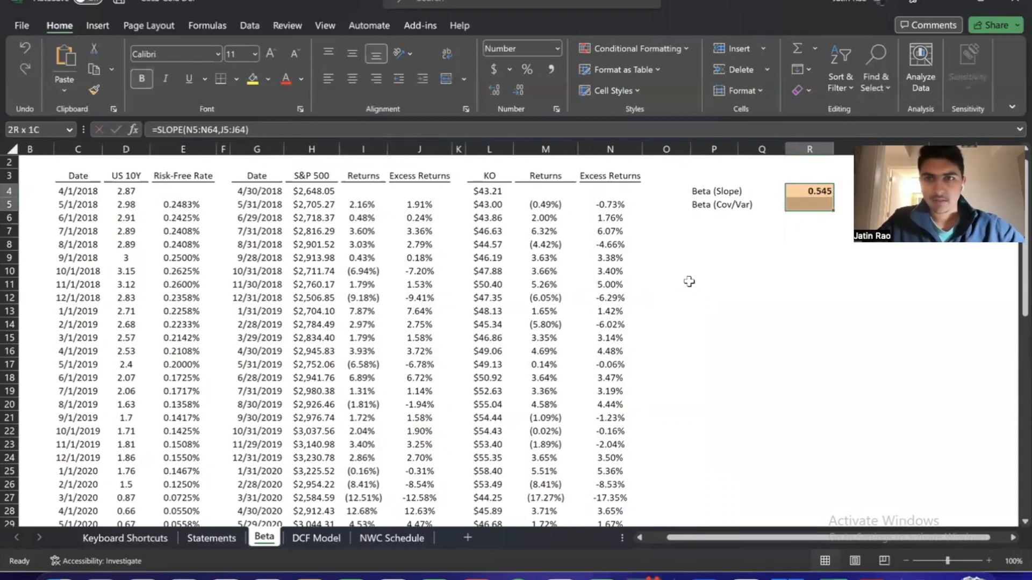
{"action": "key", "text": "Left"}
{"action": "key", "text": "shift+Down"}
{"action": "key", "text": "ctrl+b"}
{"action": "key", "text": "Right"}
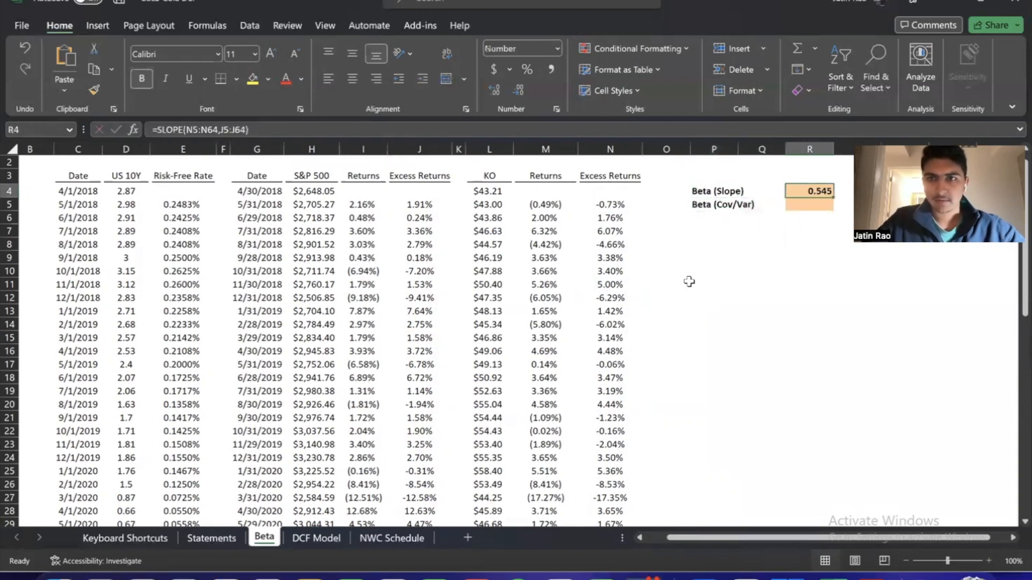
Center the contents of the beta result cells R4:R5 horizontally
{"action": "key", "text": "shift+Down"}
{"action": "key", "text": "alt+h"}
{"action": "key", "text": "a"}
{"action": "key", "text": "c"}
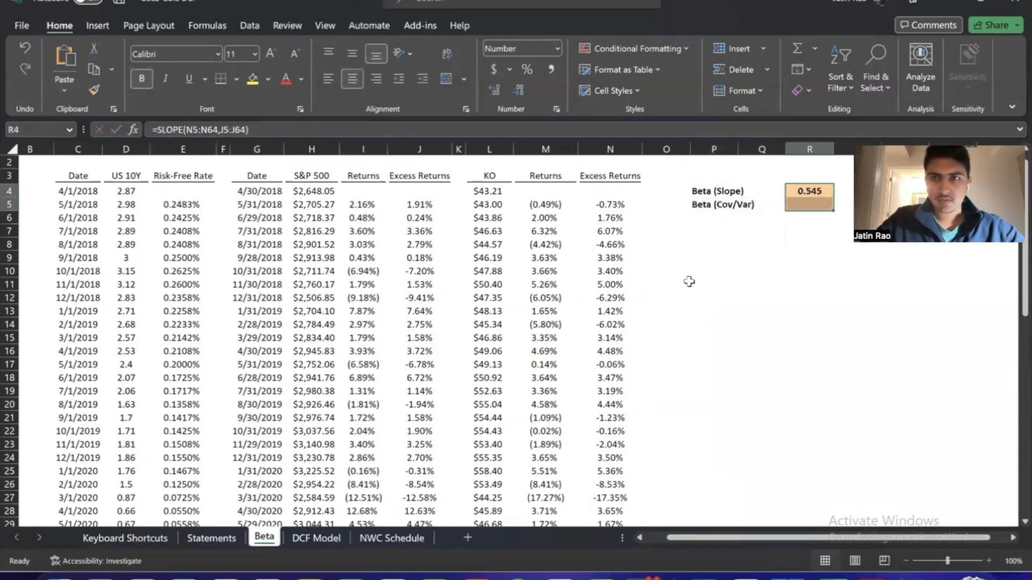
{"action": "key", "text": "Down"}
{"action": "key", "text": "Up"}
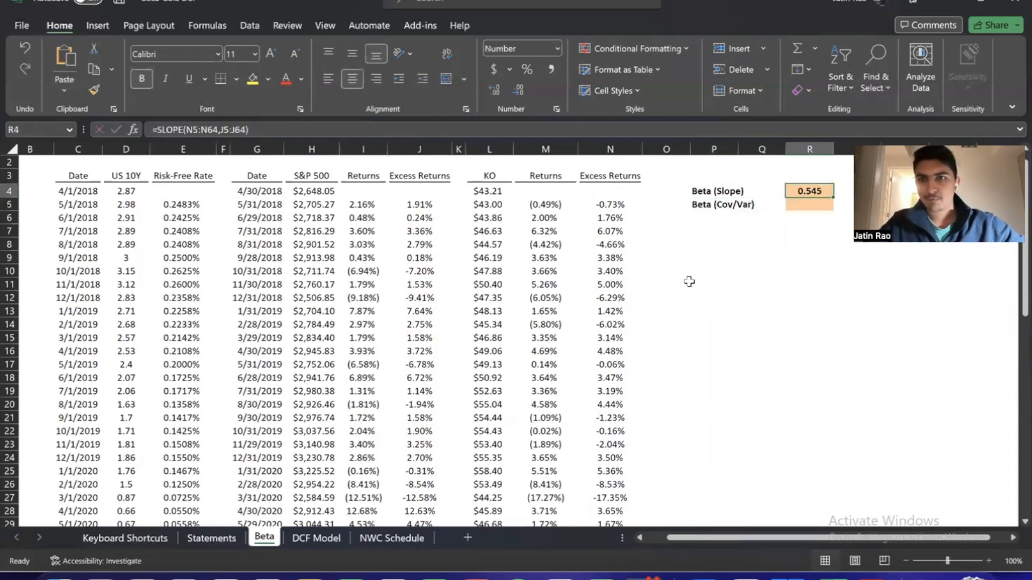
Enter the note "Beta = cov(ri-rf,rm-rf)/var(rm-rf)" in P7 below the beta labels
{"action": "scroll", "coordinate": [689, 281], "scroll_direction": "up", "scroll_amount": 1}
{"action": "scroll", "coordinate": [689, 282], "scroll_direction": "right", "scroll_amount": 1}
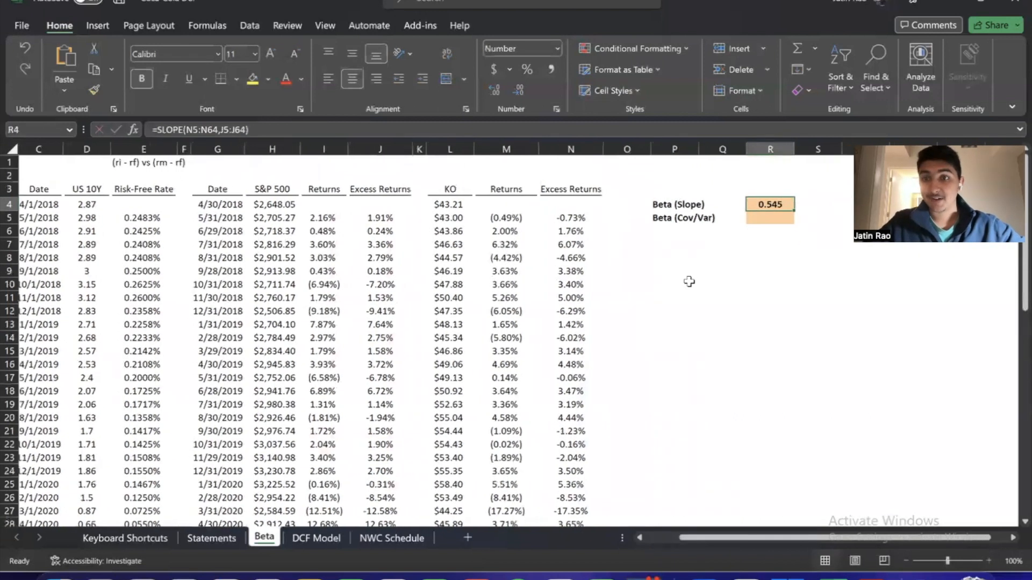
{"action": "key", "text": "Down"}
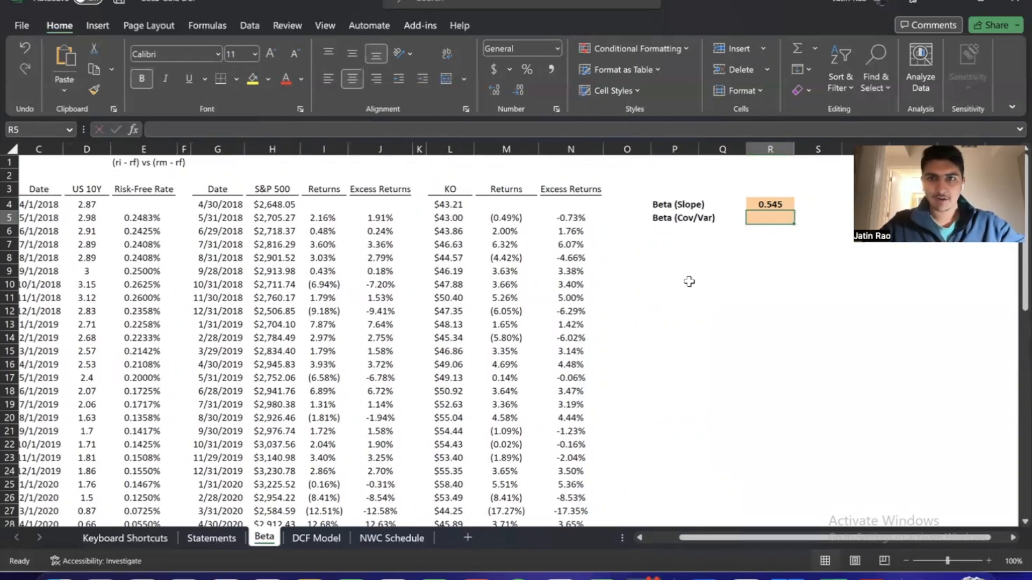
{"action": "key", "text": "Down"}
{"action": "key", "text": "Down"}
{"action": "key", "text": "Left"}
{"action": "key", "text": "Left"}
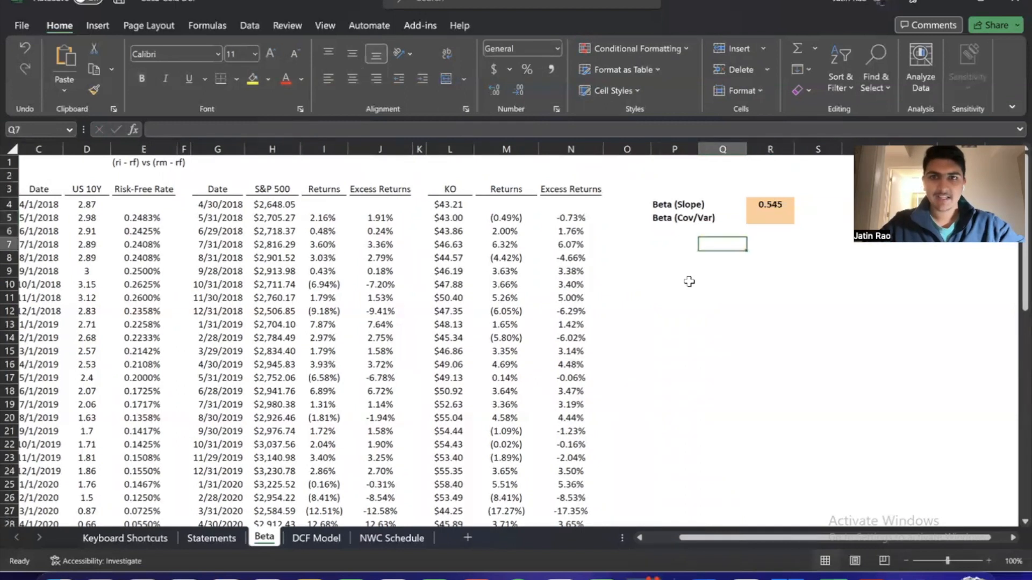
{"action": "type", "text": "Beta ="}
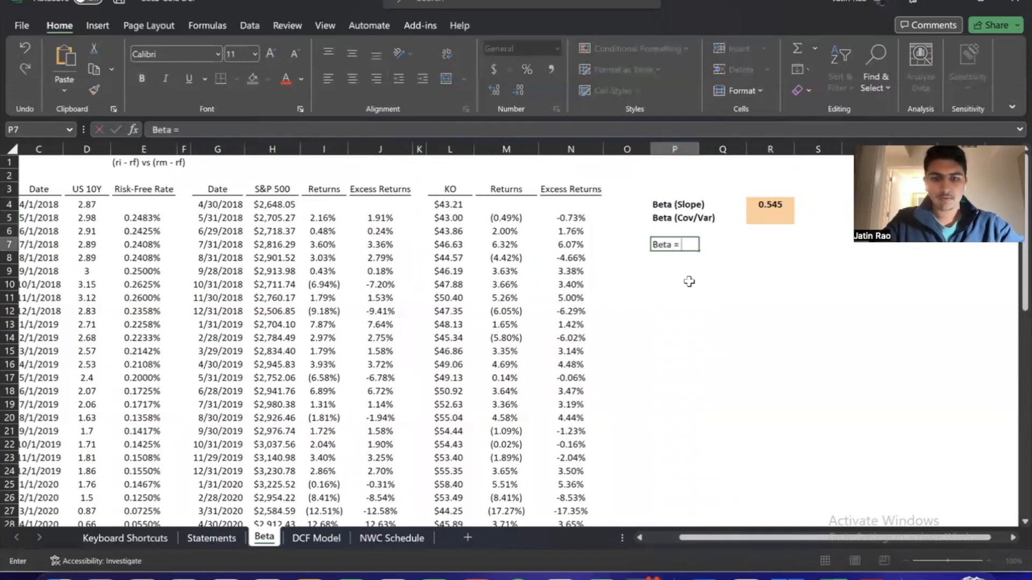
{"action": "type", "text": " cov("}
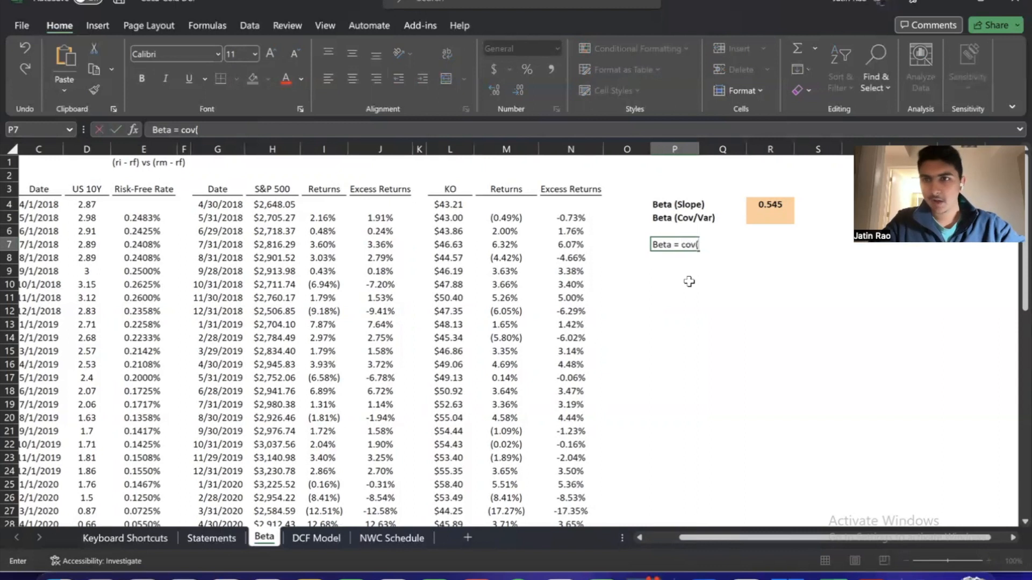
{"action": "type", "text": "ri-rf"}
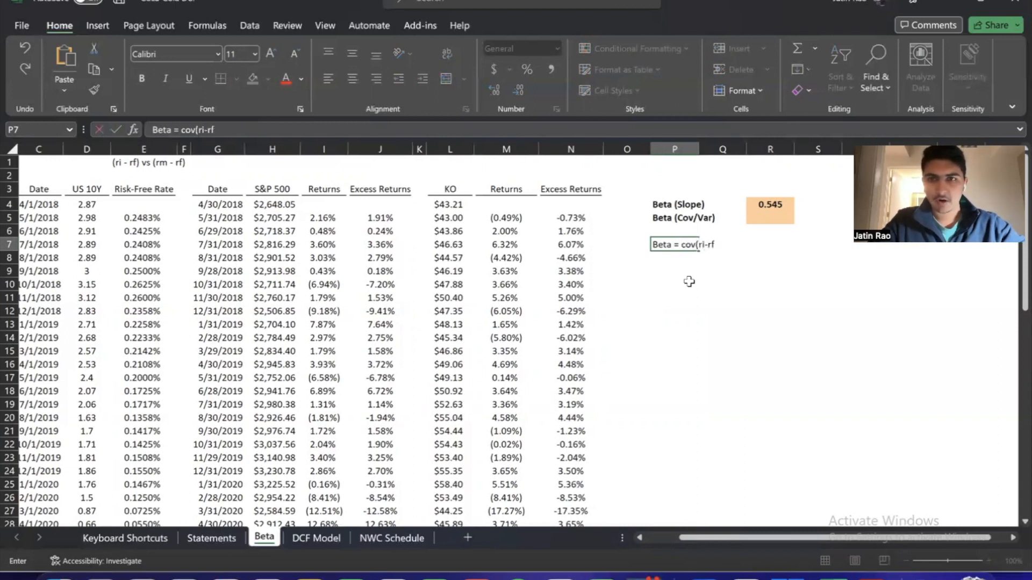
{"action": "type", "text": ",rm-rf"}
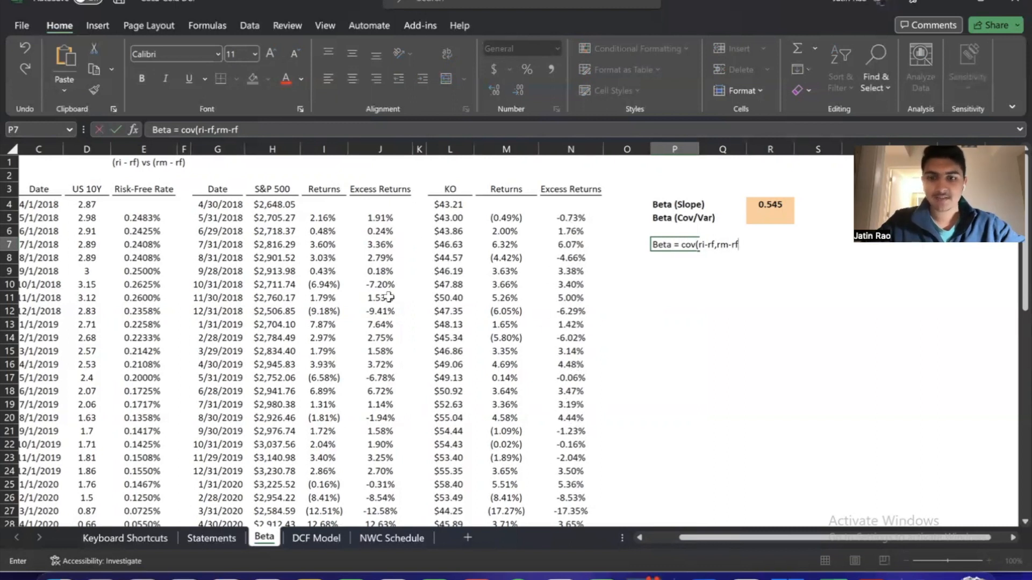
{"action": "type", "text": ")/var"}
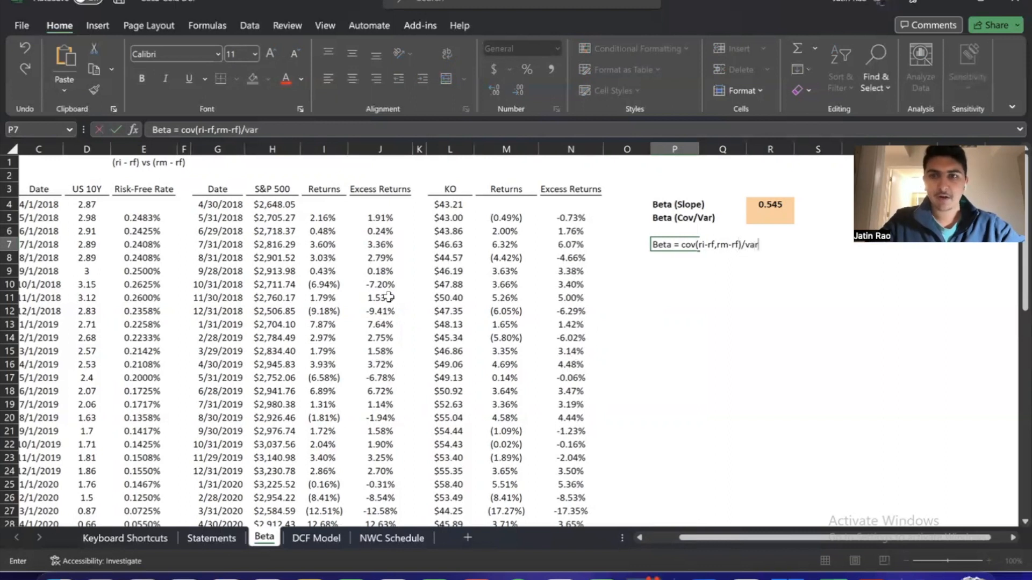
{"action": "type", "text": "(rm-rf)"}
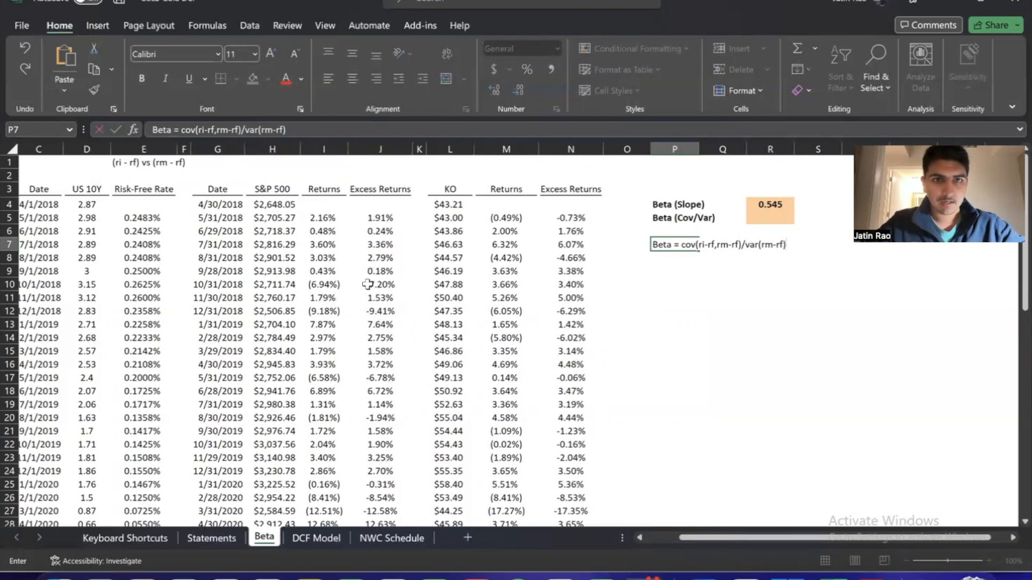
{"action": "key", "text": "Return"}
Start a COVARIANCE.S formula in R5 with the KO excess returns N5:N64 as the first array
{"action": "key", "text": "Up"}
{"action": "key", "text": "Right"}
{"action": "key", "text": "Right"}
{"action": "key", "text": "Up"}
{"action": "key", "text": "Up"}
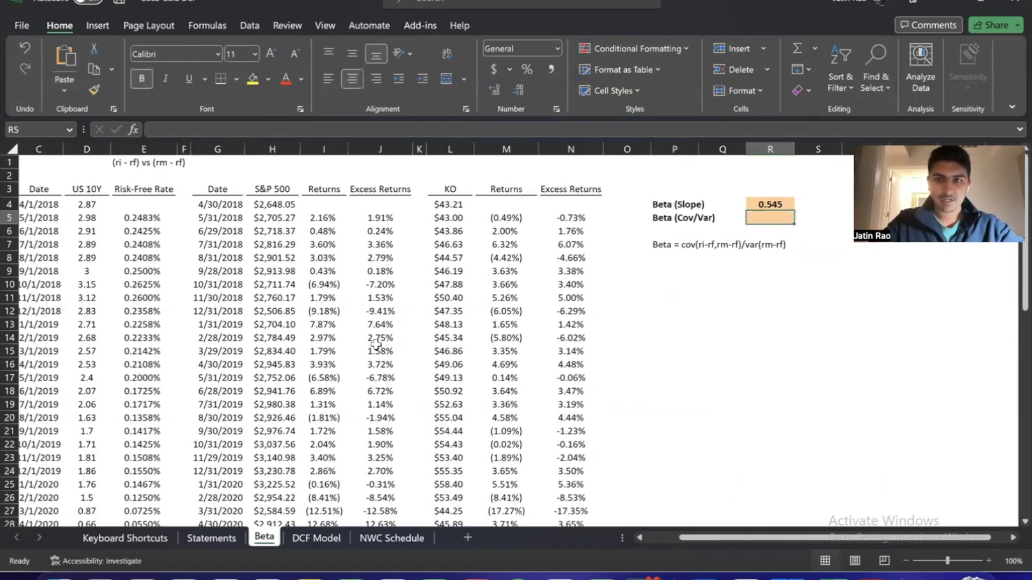
{"action": "type", "text": "="}
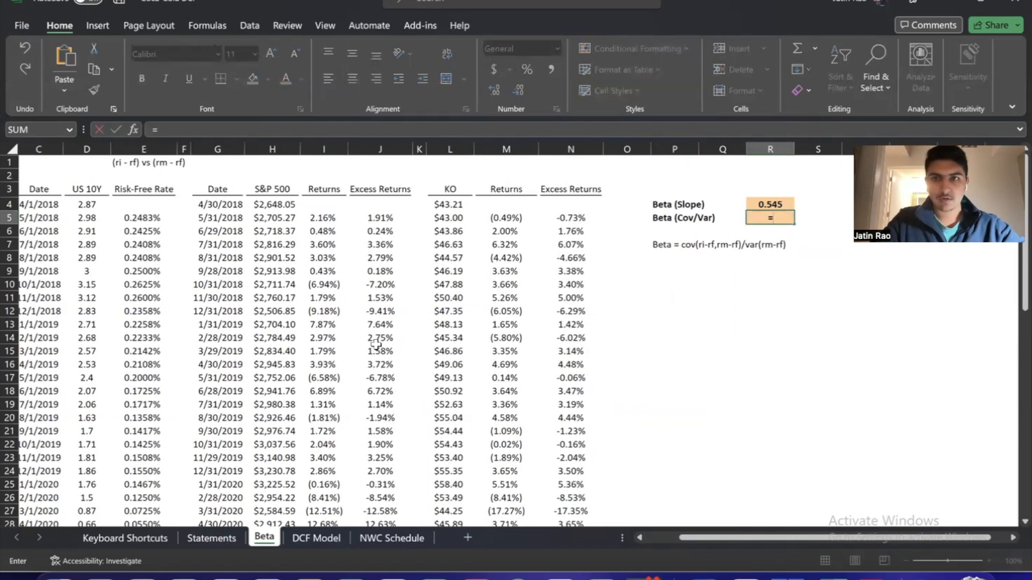
{"action": "type", "text": "COVARIANCE.S("}
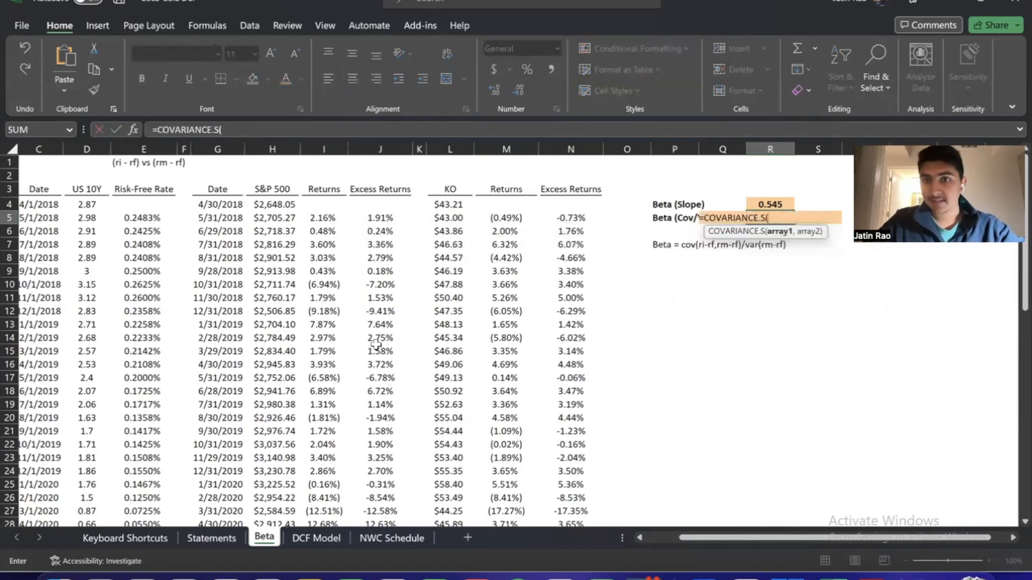
{"action": "key", "text": "Left"}
{"action": "key", "text": "Left"}
{"action": "key", "text": "Left"}
{"action": "key", "text": "Left"}
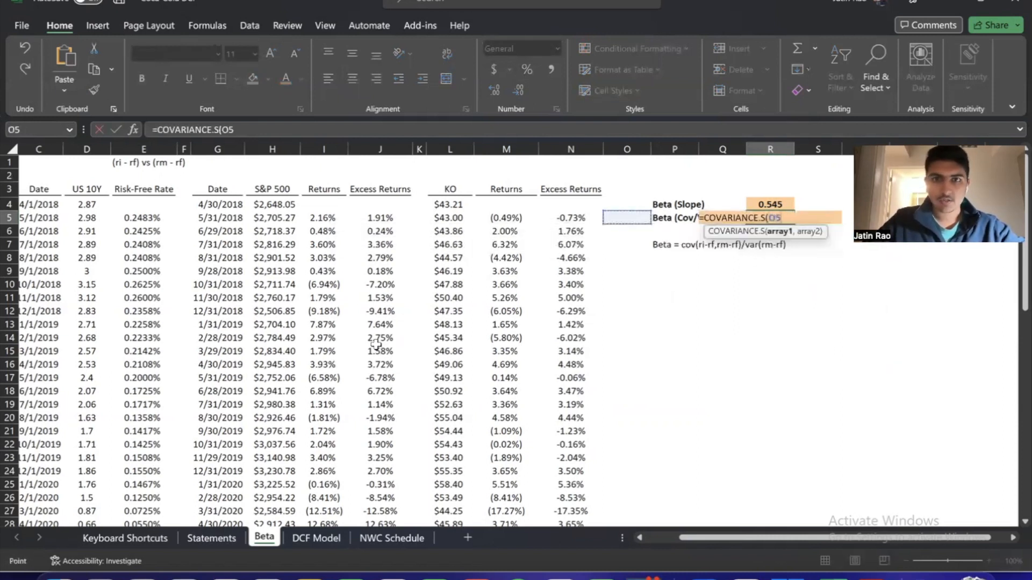
{"action": "key", "text": "ctrl+shift+Down"}
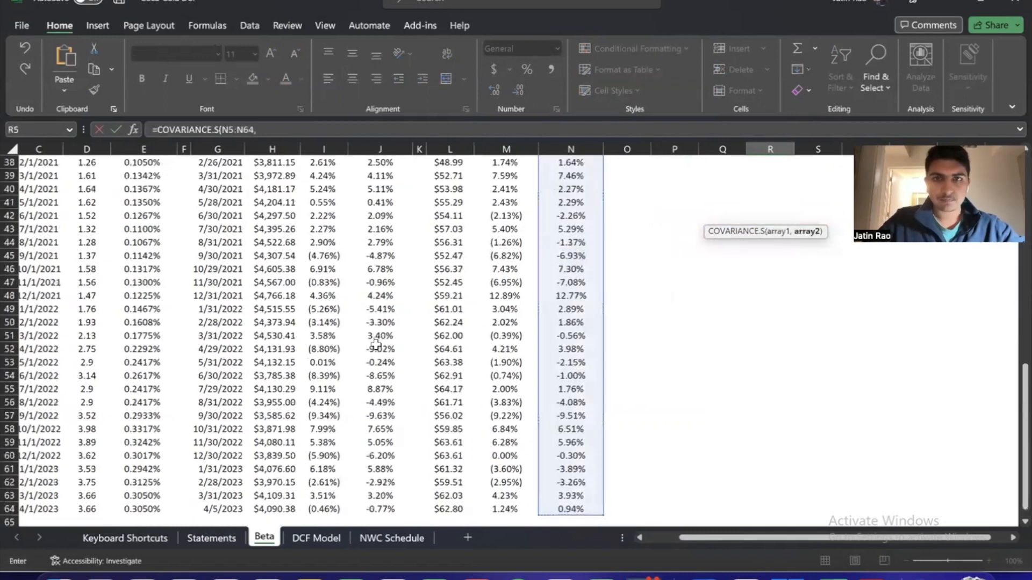
Add the S&P 500 excess returns J5:J64 as the second array of the COVARIANCE.S formula
{"action": "type", "text": ","}
{"action": "key", "text": "Left"}
{"action": "key", "text": "Left"}
{"action": "key", "text": "Left"}
{"action": "key", "text": "Left"}
{"action": "key", "text": "Left"}
{"action": "key", "text": "Left"}
{"action": "key", "text": "Left"}
{"action": "key", "text": "Left"}
{"action": "key", "text": "Up"}
{"action": "key", "text": "Down"}
{"action": "key", "text": "ctrl+shift+Down"}
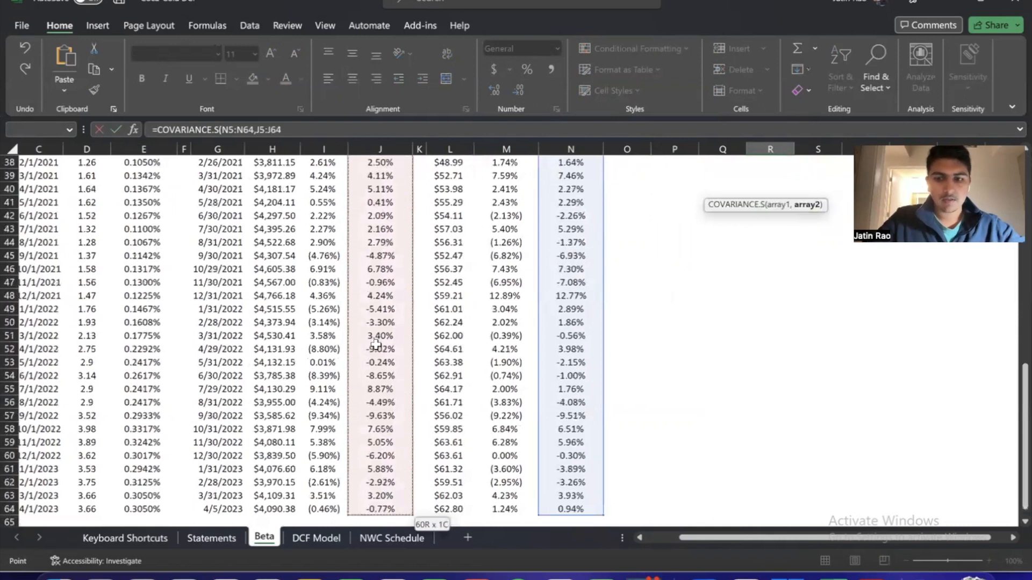
Divide the covariance by VAR.S of the S&P 500 excess returns J5:J64
{"action": "type", "text": ")/VAR.S("}
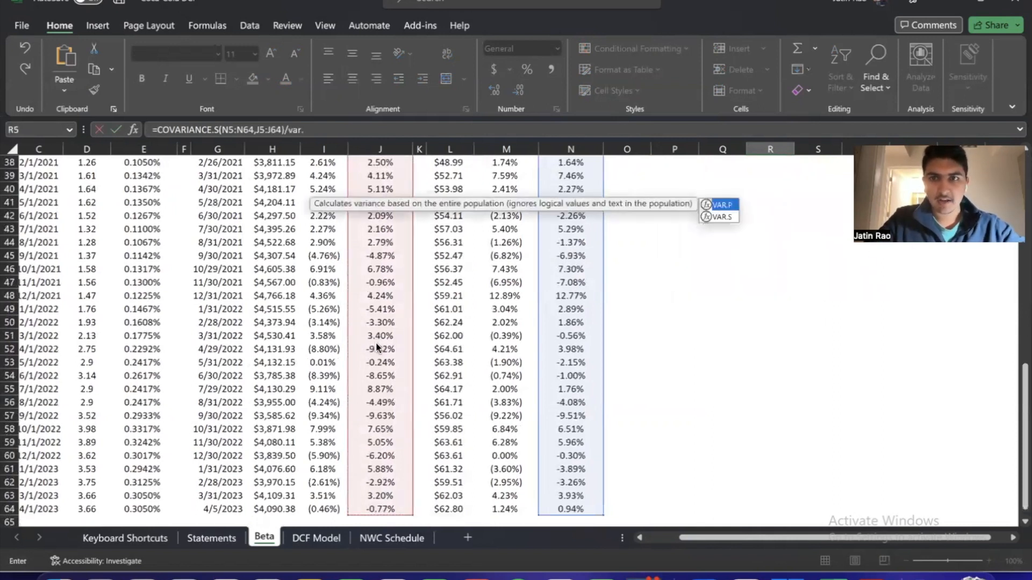
{"action": "key", "text": "Up"}
{"action": "key", "text": "Up"}
{"action": "key", "text": "Left"}
{"action": "key", "text": "Left"}
{"action": "key", "text": "Left"}
{"action": "key", "text": "Left"}
{"action": "key", "text": "Left"}
{"action": "key", "text": "Left"}
{"action": "key", "text": "Left"}
{"action": "key", "text": "Left"}
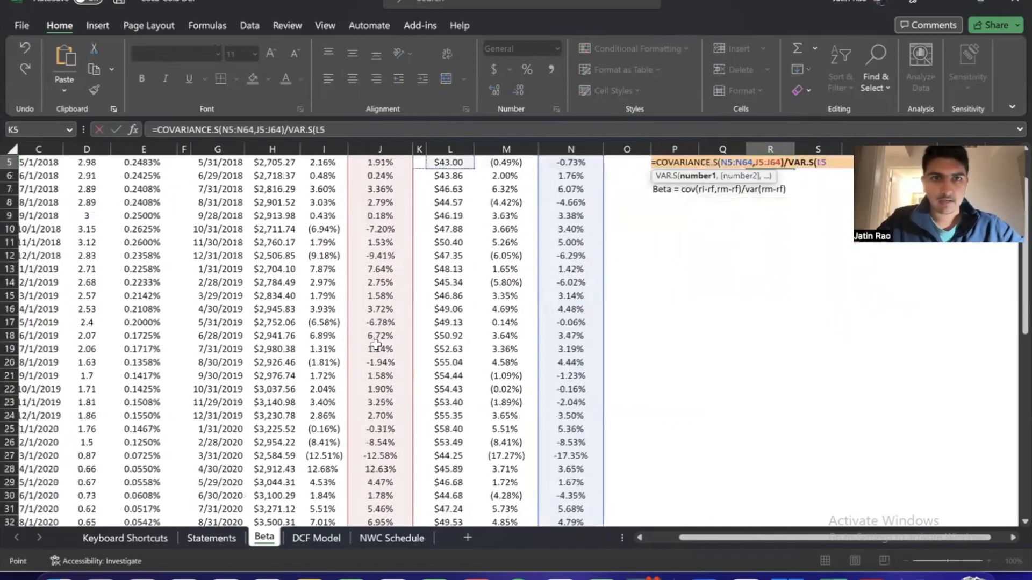
{"action": "key", "text": "Down"}
{"action": "key", "text": "Down"}
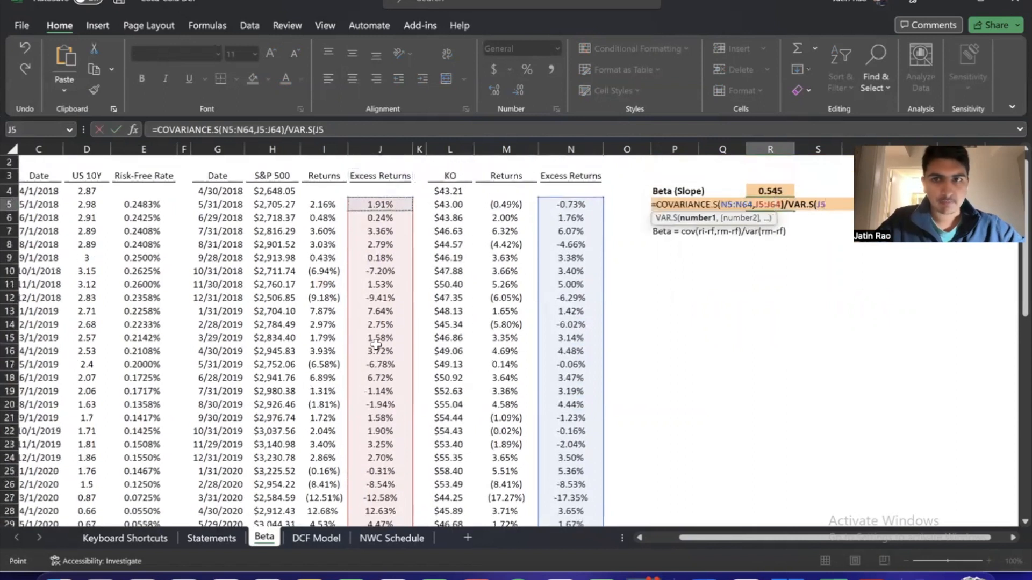
{"action": "key", "text": "ctrl+shift+Down"}
Finish the R5 formula as =COVARIANCE.S(N5:N64,J5:J64)/VAR.S(J5:J64), with its closing parenthesis and no stray P4 reference
{"action": "key", "text": "Return"}
{"action": "key", "text": "Escape"}
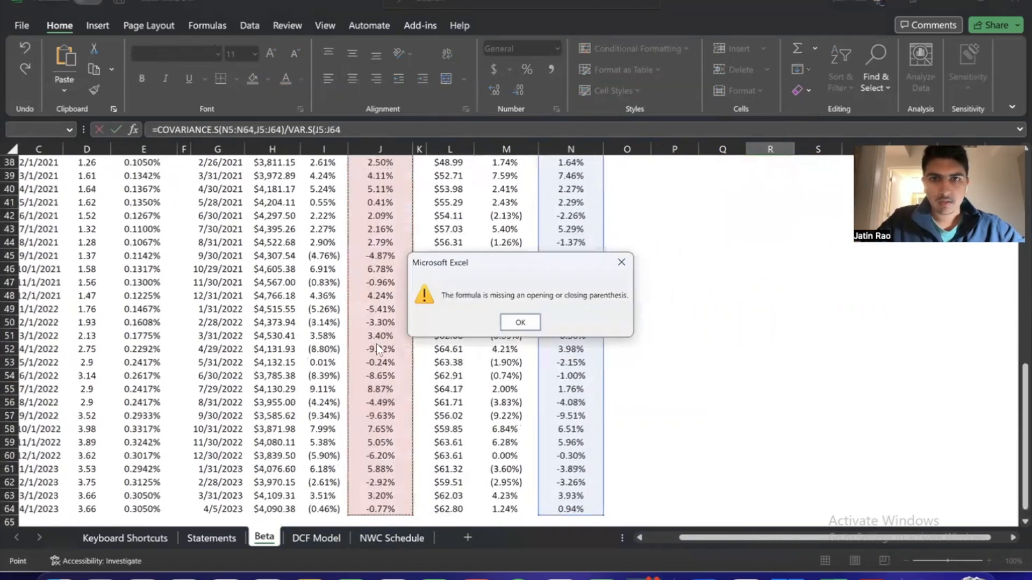
{"action": "key", "text": "Return"}
{"action": "left_click", "coordinate": [663, 257]}
{"action": "key", "text": "BackSpace"}
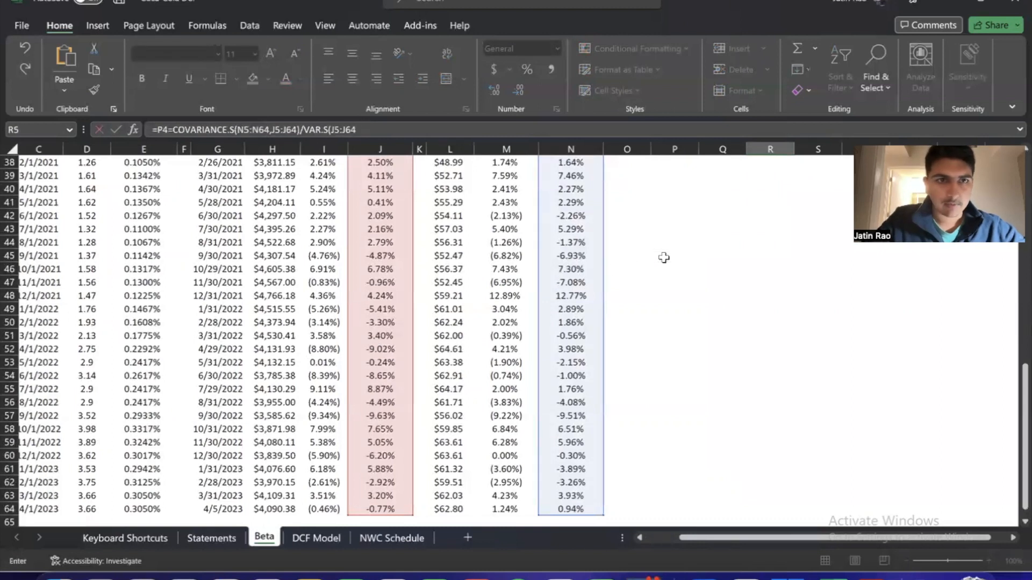
{"action": "key", "text": "BackSpace"}
{"action": "key", "text": "BackSpace"}
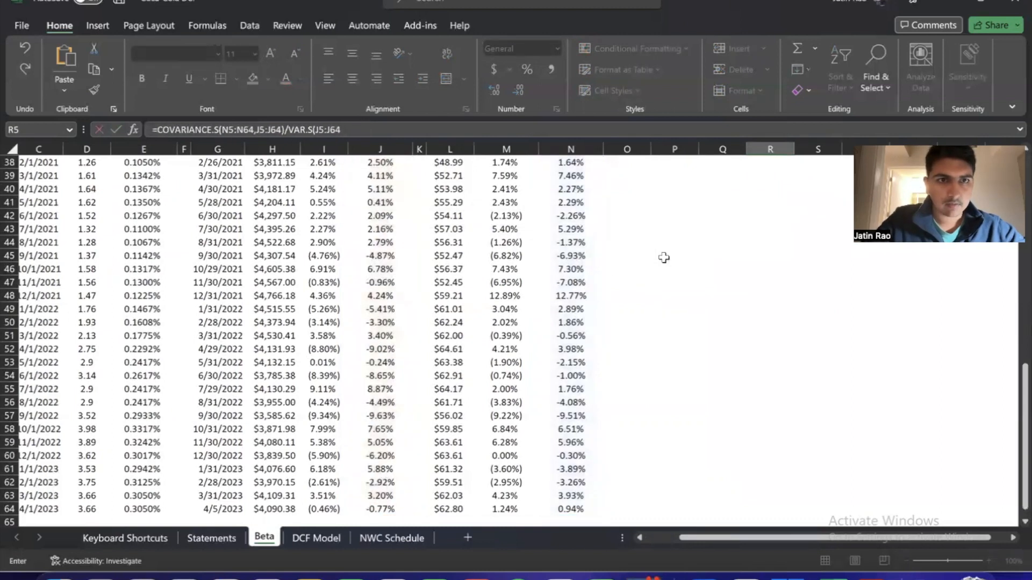
{"action": "key", "text": "Return"}
{"action": "key", "text": "Return"}
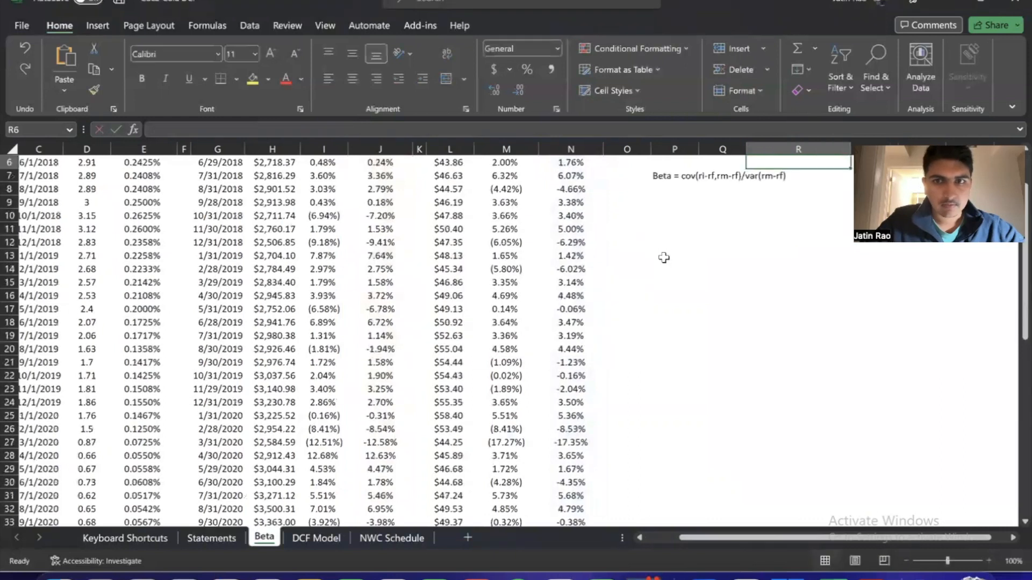
Format the covariance/variance beta in R5 as a number with three decimal places
{"action": "key", "text": "Up"}
{"action": "key", "text": "Up"}
{"action": "key", "text": "Down"}
{"action": "scroll", "coordinate": [664, 258], "scroll_direction": "left", "scroll_amount": 1}
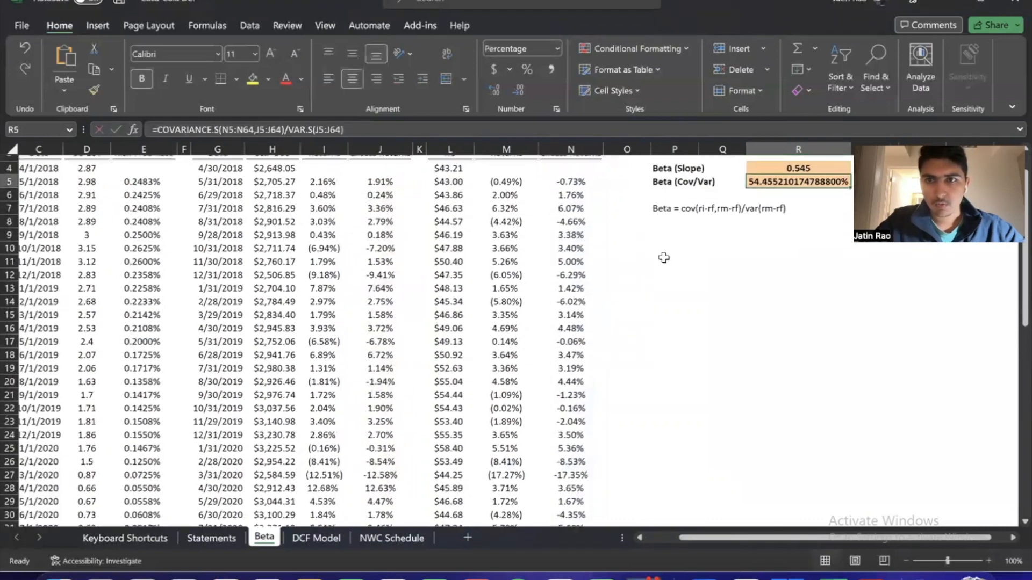
{"action": "scroll", "coordinate": [663, 258], "scroll_direction": "up", "scroll_amount": 1}
{"action": "scroll", "coordinate": [664, 258], "scroll_direction": "right", "scroll_amount": 3}
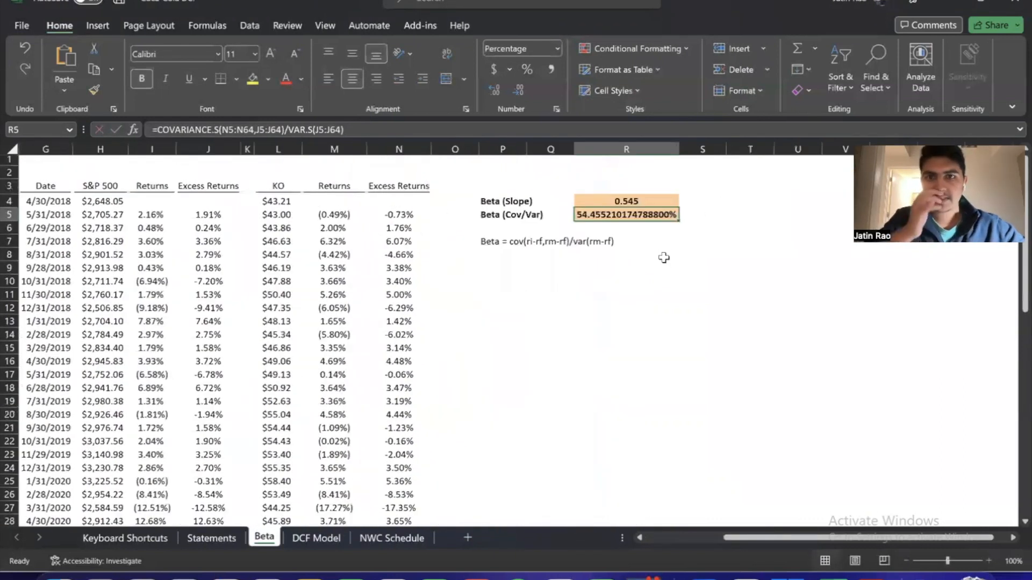
{"action": "scroll", "coordinate": [664, 258], "scroll_direction": "right", "scroll_amount": 1}
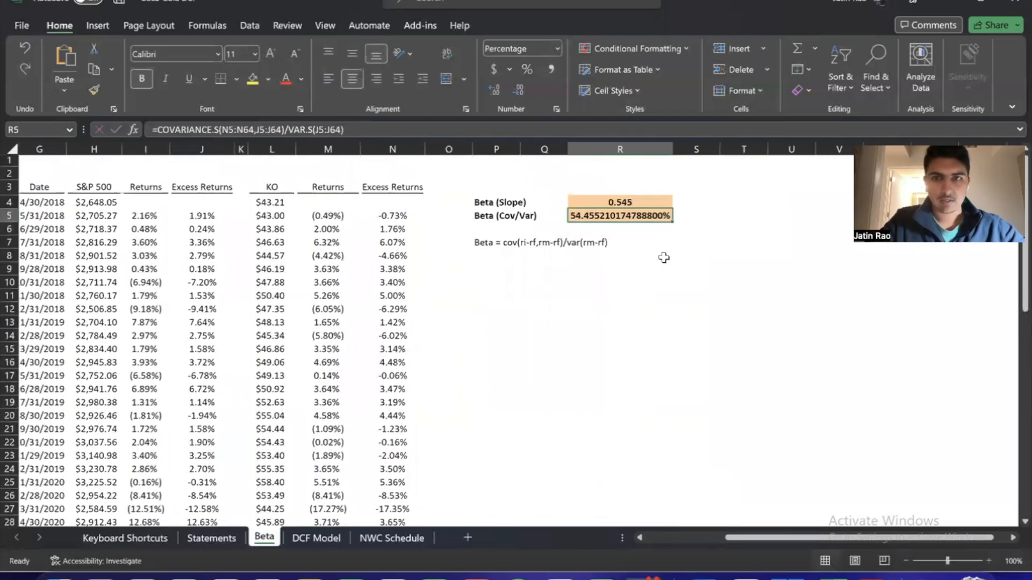
{"action": "key", "text": "ctrl+shift+1"}
{"action": "key", "text": "ctrl+period"}
{"action": "key", "text": "ctrl+period"}
{"action": "key", "text": "ctrl+period"}
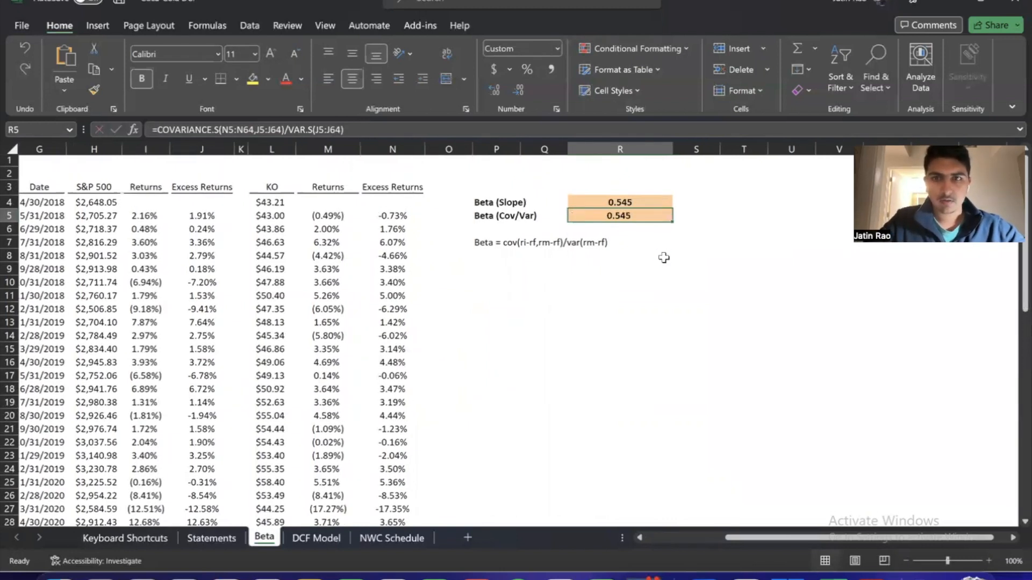
Format the slope beta in R4 as a number with three decimal places
{"action": "key", "text": "Up"}
{"action": "key", "text": "ctrl+shift+1"}
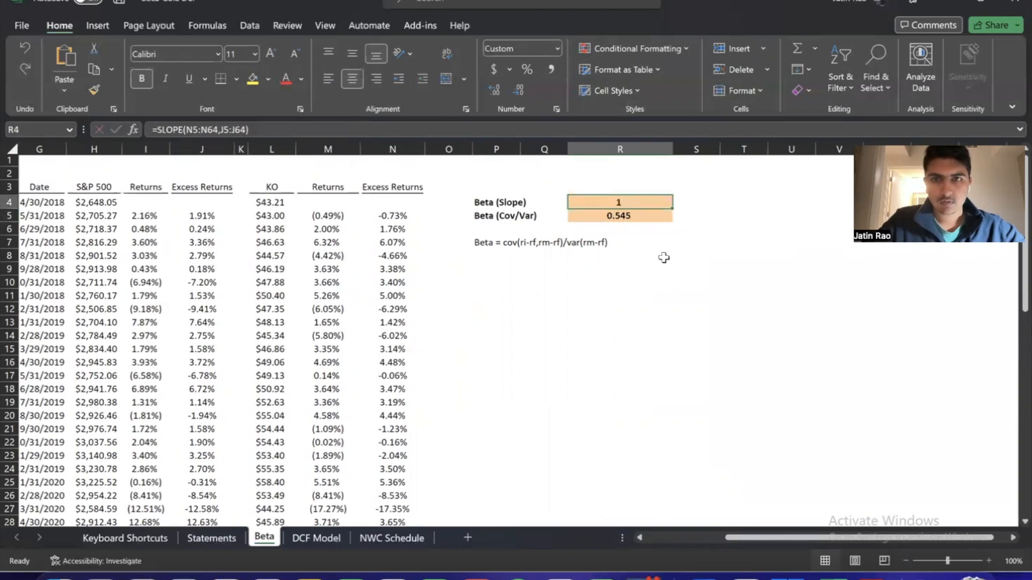
{"action": "key", "text": "ctrl+period"}
{"action": "key", "text": "ctrl+period"}
{"action": "key", "text": "ctrl+period"}
Fit column R to the two beta values and widen it slightly
{"action": "key", "text": "Down"}
{"action": "key", "text": "Up"}
{"action": "key", "text": "shift+Down"}
{"action": "key", "text": "alt+h"}
{"action": "key", "text": "o"}
{"action": "key", "text": "i"}
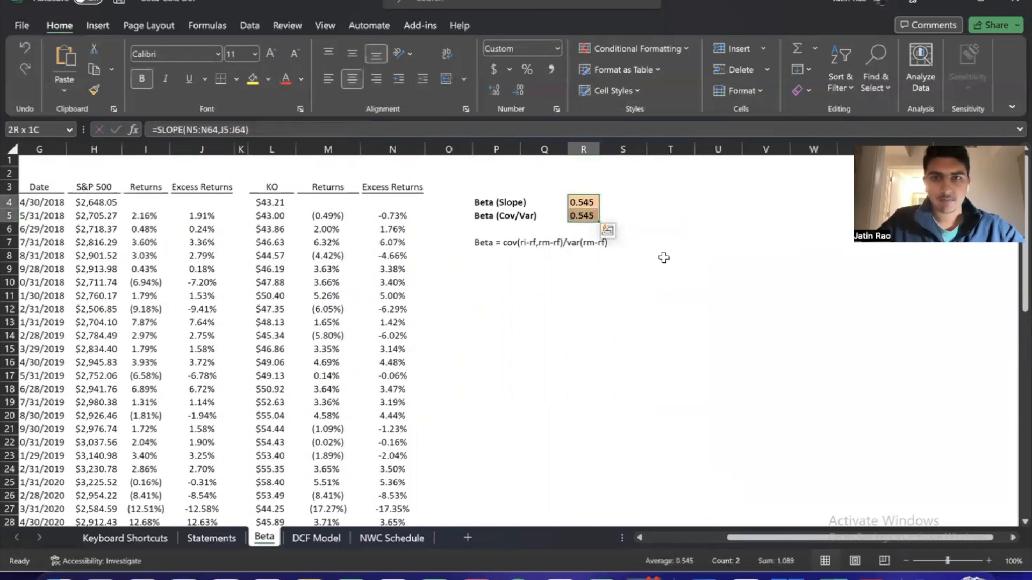
{"action": "left_click_drag", "start_coordinate": [600, 149], "coordinate": [616, 149]}
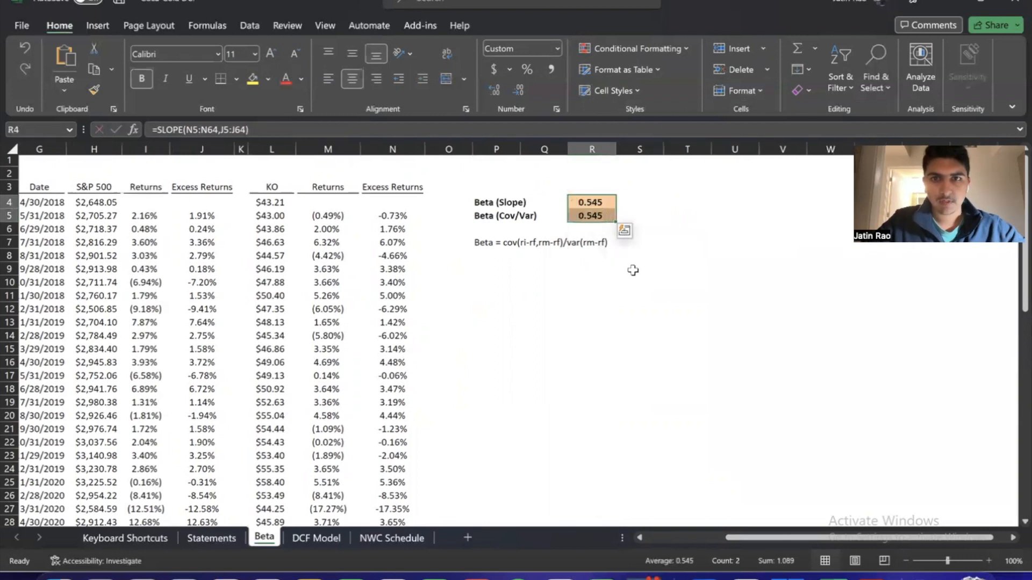
Compare the slope beta in R4 with the covariance/variance beta in R5 and the written beta formula
{"action": "left_click", "coordinate": [633, 271]}
{"action": "left_click", "coordinate": [599, 216]}
{"action": "key", "text": "Up"}
{"action": "key", "text": "Down"}
{"action": "key", "text": "Up"}
{"action": "key", "text": "Down"}
{"action": "key", "text": "Up"}
{"action": "left_click", "coordinate": [551, 272]}
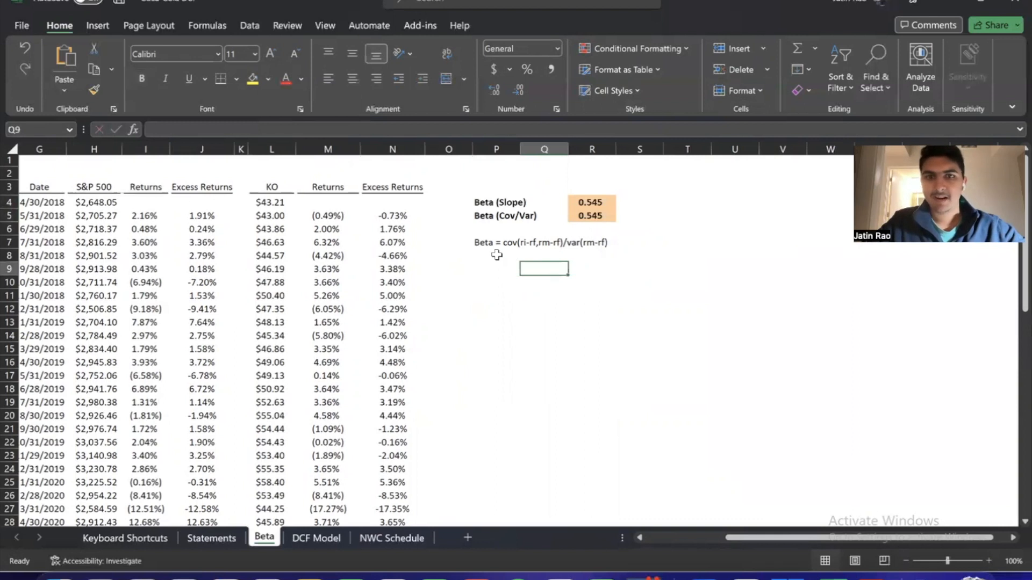
{"action": "left_click", "coordinate": [490, 269]}
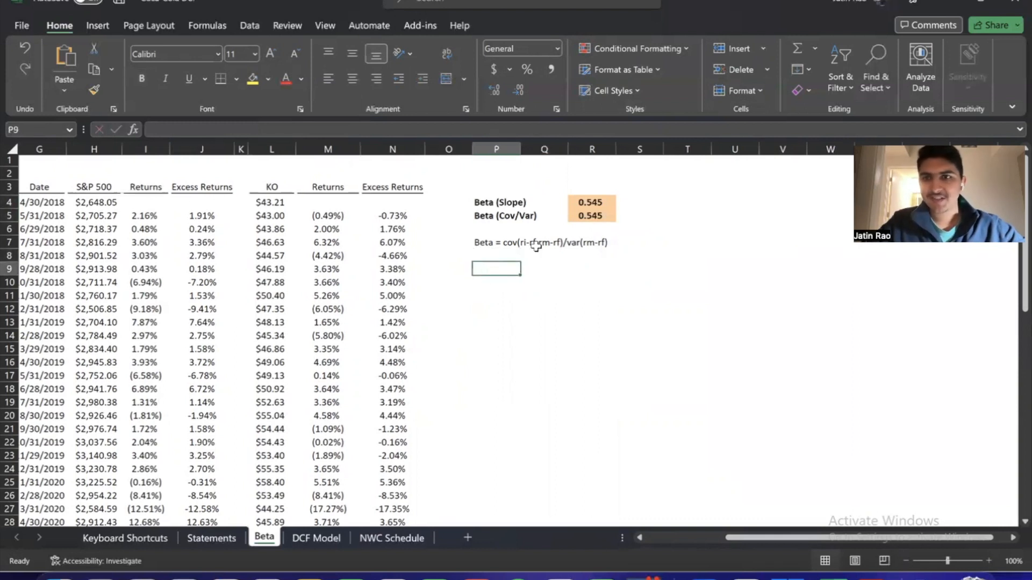
{"action": "left_click", "coordinate": [574, 201]}
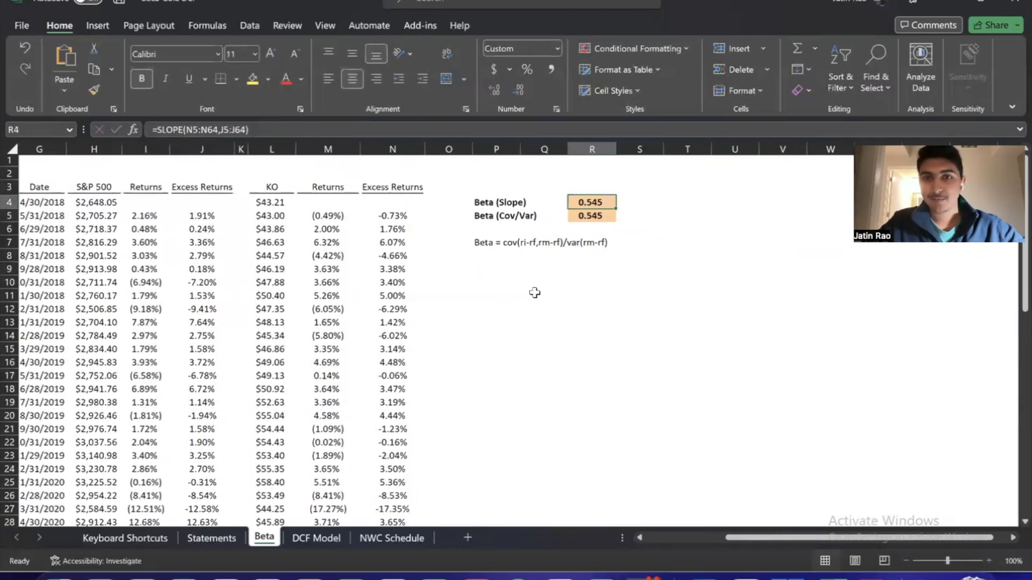
{"action": "left_click", "coordinate": [597, 219]}
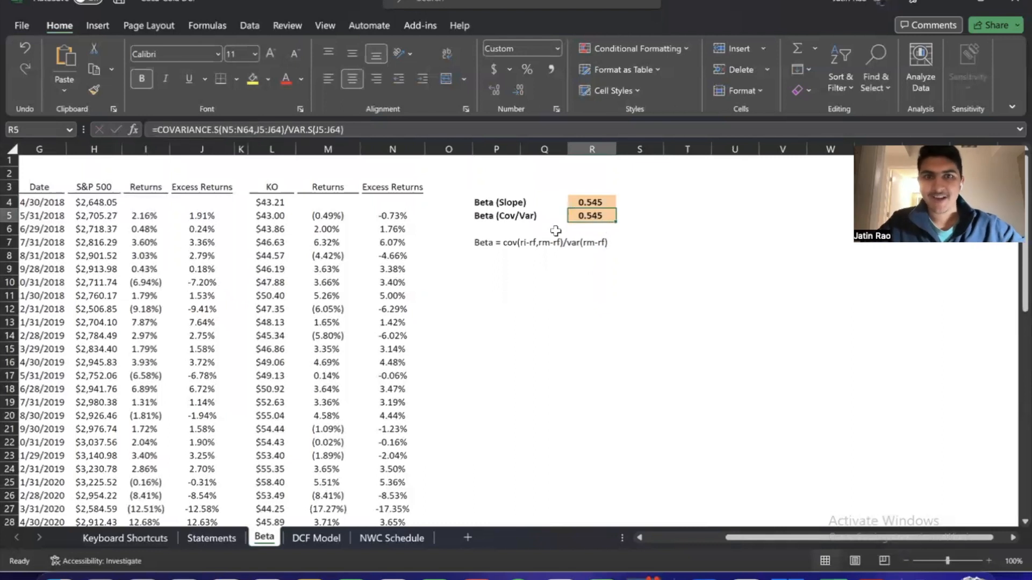
{"action": "key", "text": "Down"}
{"action": "key", "text": "Down"}
{"action": "key", "text": "Left"}
{"action": "key", "text": "Up"}
{"action": "key", "text": "Up"}
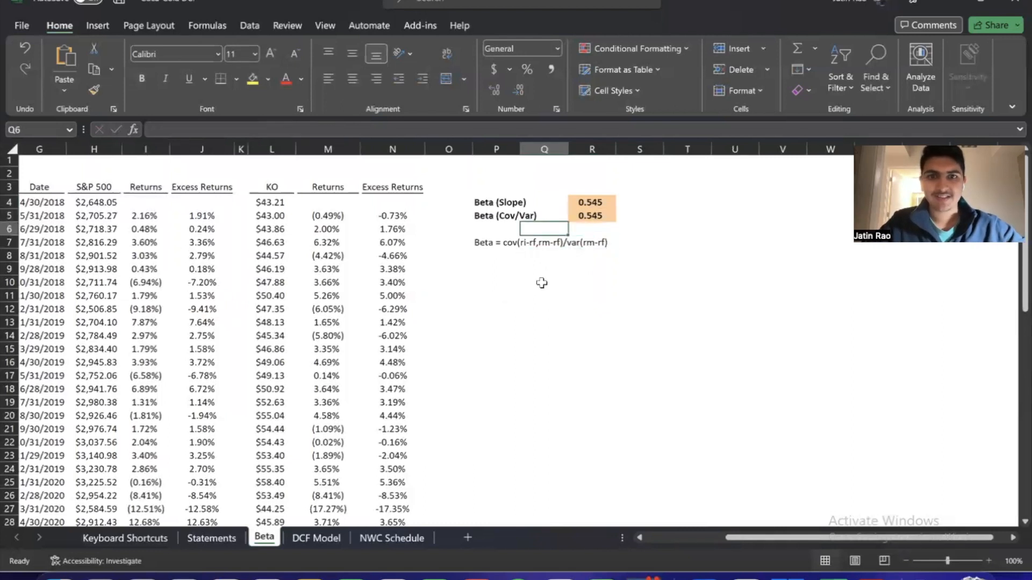
Examine the ranges referenced by the covariance/variance formula in R5 without changing it
{"action": "key", "text": "Right"}
{"action": "key", "text": "F2"}
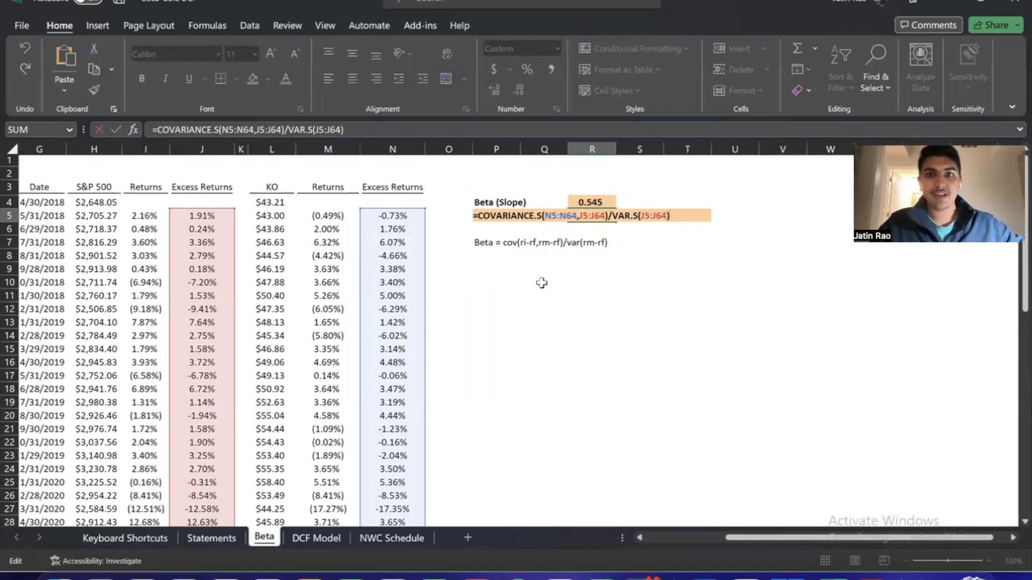
{"action": "key", "text": "Return"}
{"action": "key", "text": "Up"}
{"action": "key", "text": "F2"}
{"action": "key", "text": "Escape"}
{"action": "key", "text": "Down"}
{"action": "left_click", "coordinate": [541, 283]}
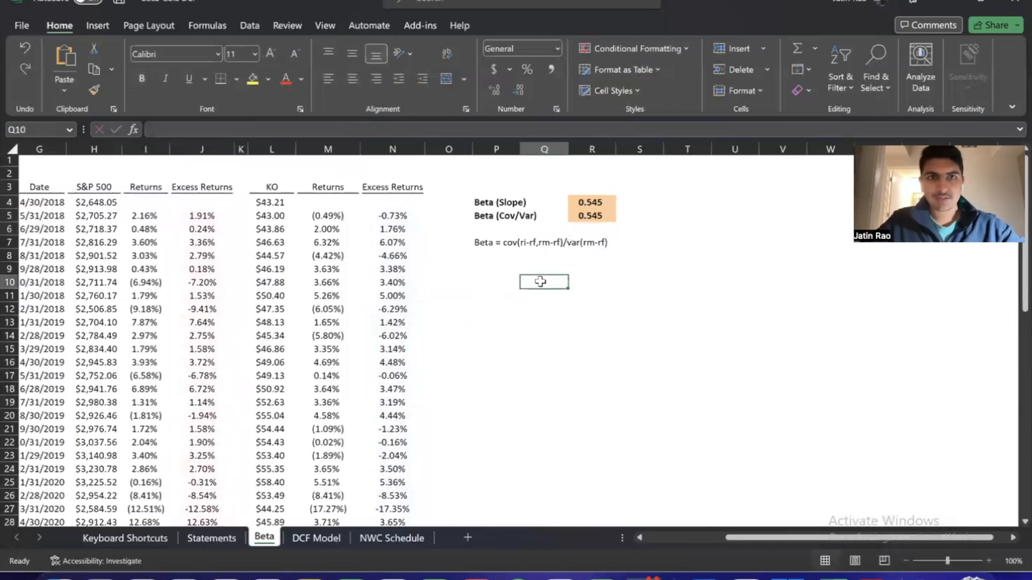
Try to chart the KO excess returns N5:N64 against the S&P 500 excess returns J5:J64
{"action": "left_click", "coordinate": [101, 26]}
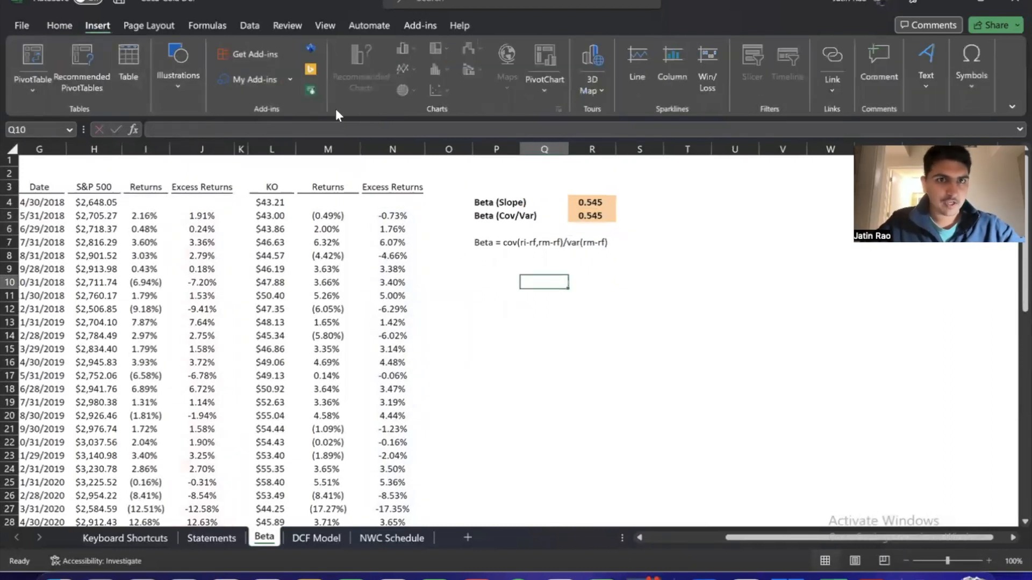
{"action": "left_click", "coordinate": [390, 213]}
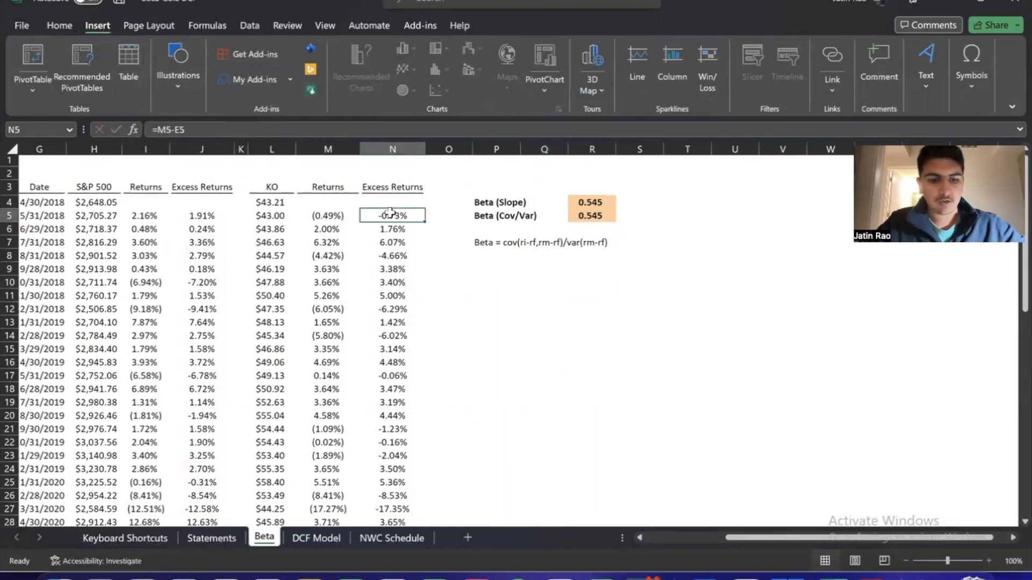
{"action": "key", "text": "ctrl+shift+Down"}
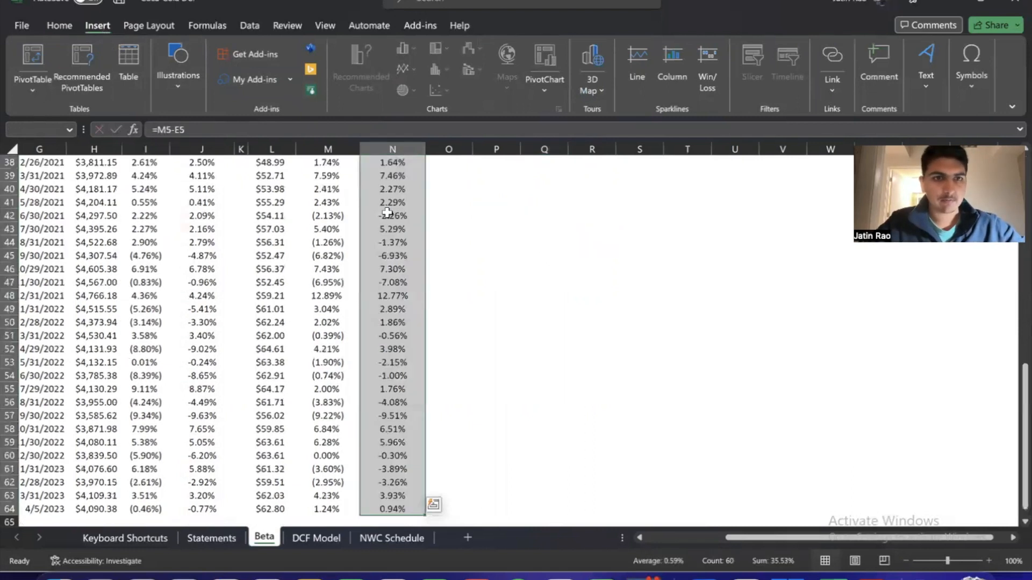
{"action": "left_click", "coordinate": [203, 508], "text": "ctrl"}
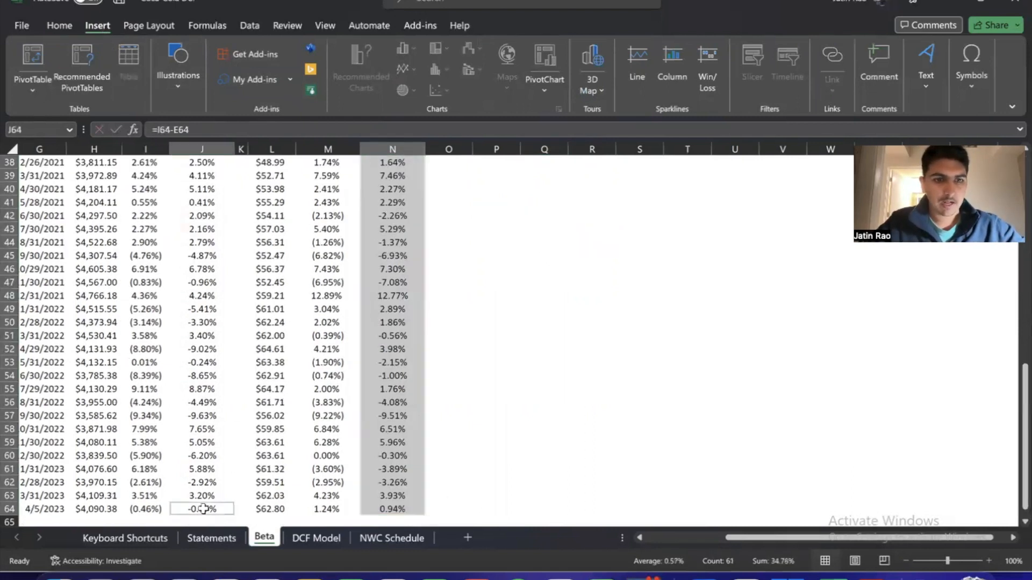
{"action": "key", "text": "ctrl+shift+Up"}
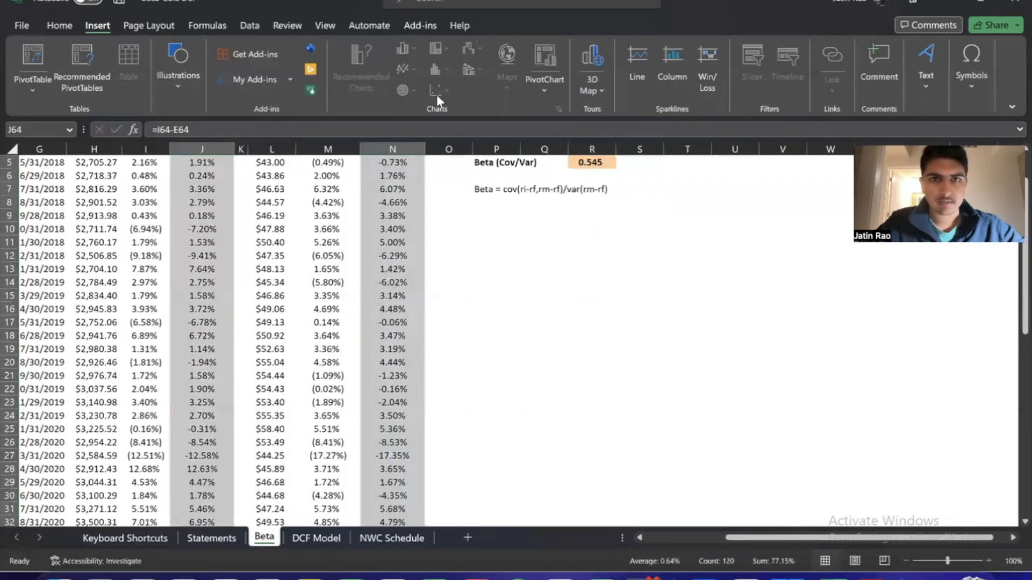
{"action": "scroll", "coordinate": [483, 323], "scroll_direction": "up", "scroll_amount": 2}
{"action": "scroll", "coordinate": [483, 322], "scroll_direction": "left", "scroll_amount": 3}
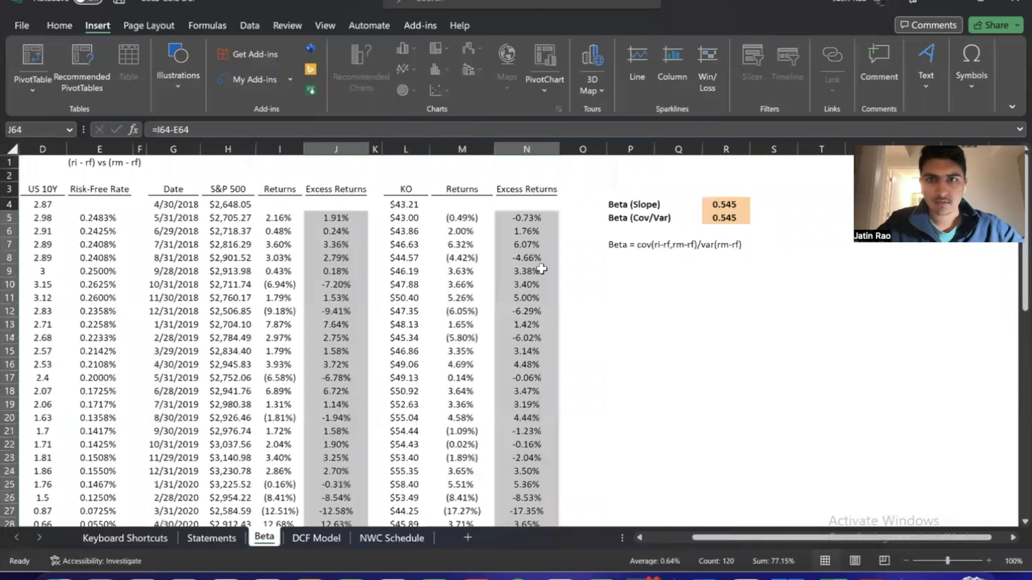
{"action": "left_click", "coordinate": [559, 228]}
{"action": "left_click", "coordinate": [534, 217]}
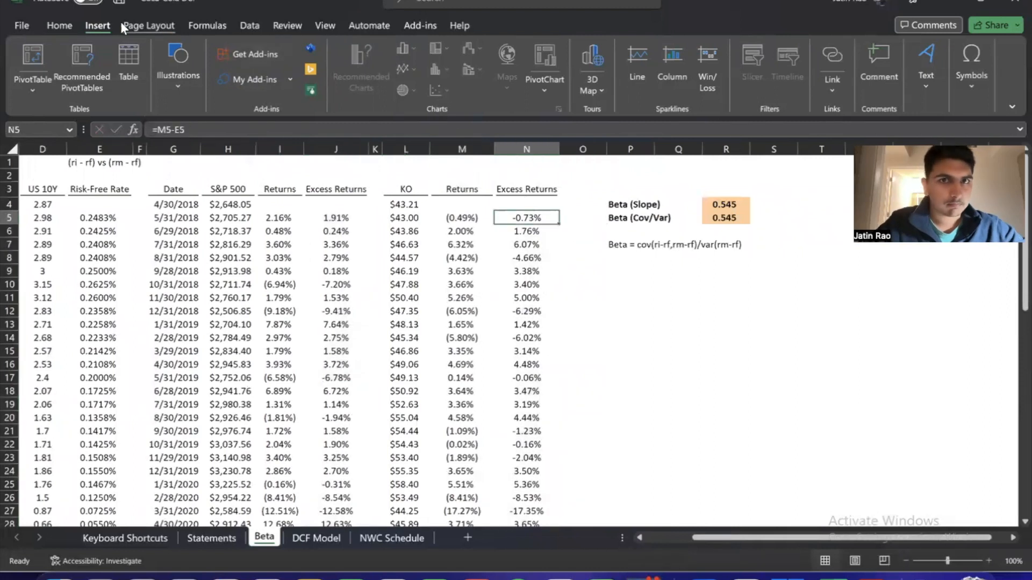
Try the chart options with a test value of 2 in P11, and clear the cell
{"action": "left_click", "coordinate": [755, 230]}
{"action": "left_click", "coordinate": [623, 230]}
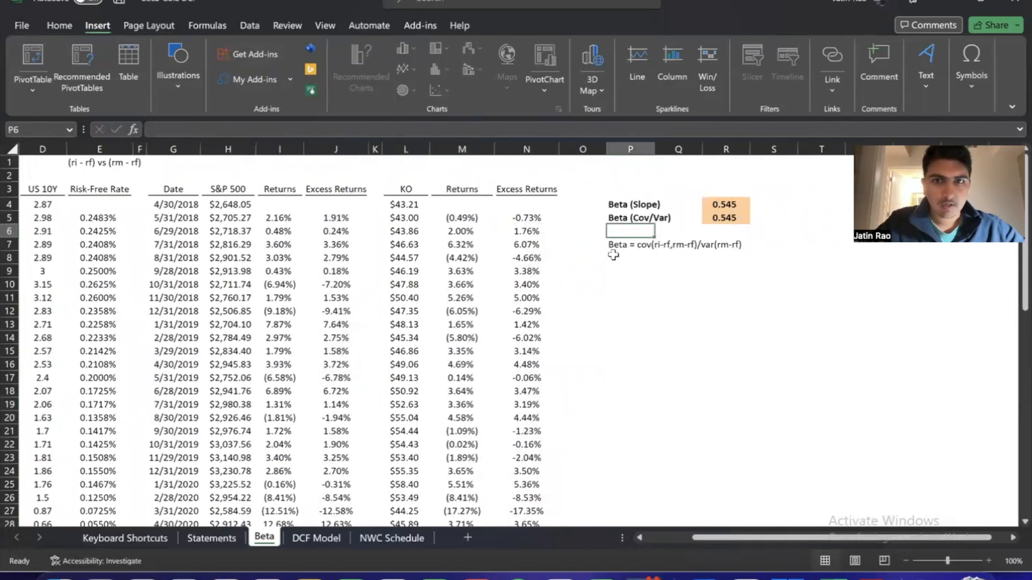
{"action": "left_click", "coordinate": [612, 243]}
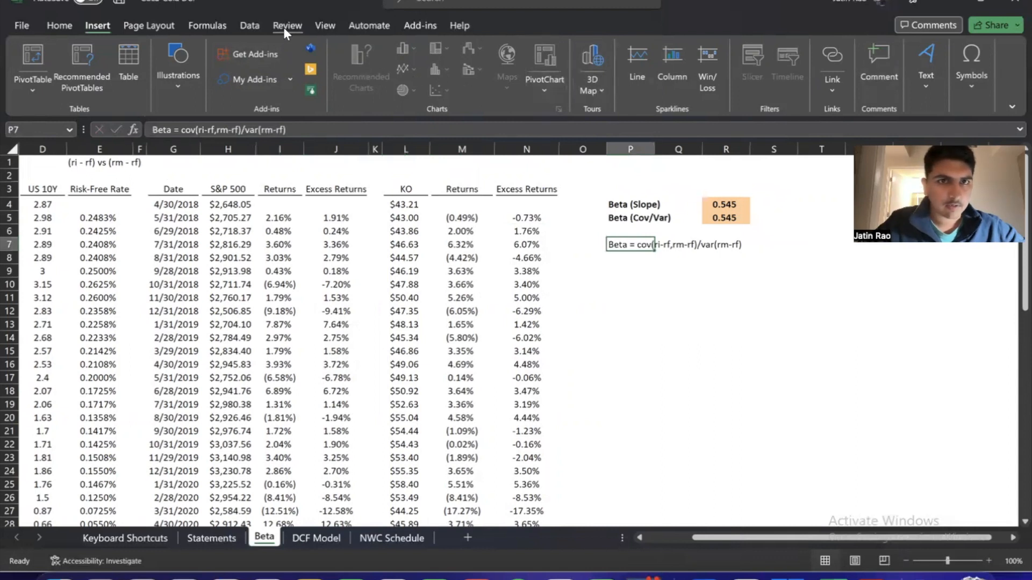
{"action": "left_click", "coordinate": [61, 27]}
{"action": "left_click", "coordinate": [761, 298]}
{"action": "left_click", "coordinate": [648, 296]}
{"action": "type", "text": "2"}
{"action": "key", "text": "Return"}
{"action": "left_click", "coordinate": [645, 298]}
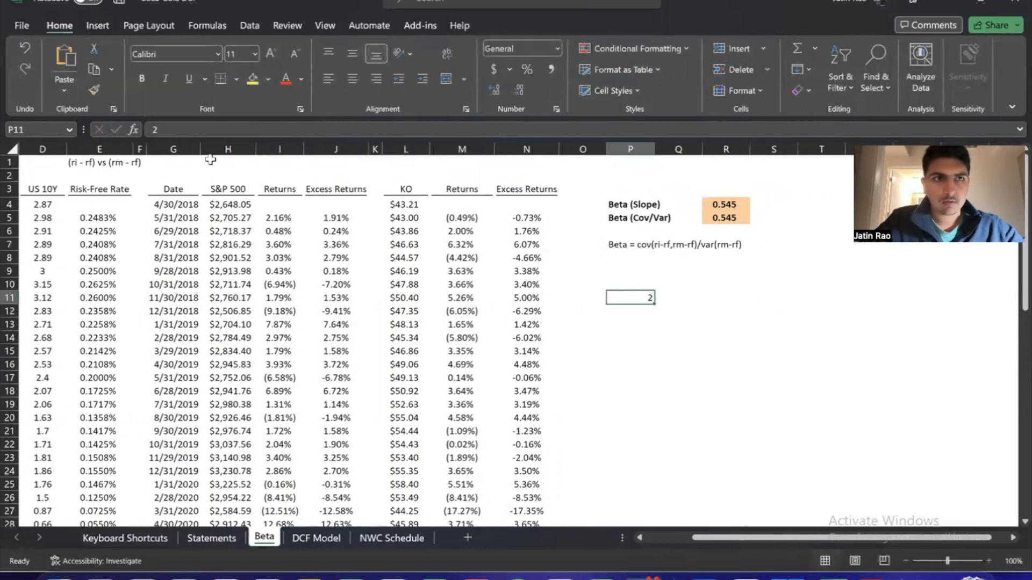
{"action": "left_click", "coordinate": [95, 25]}
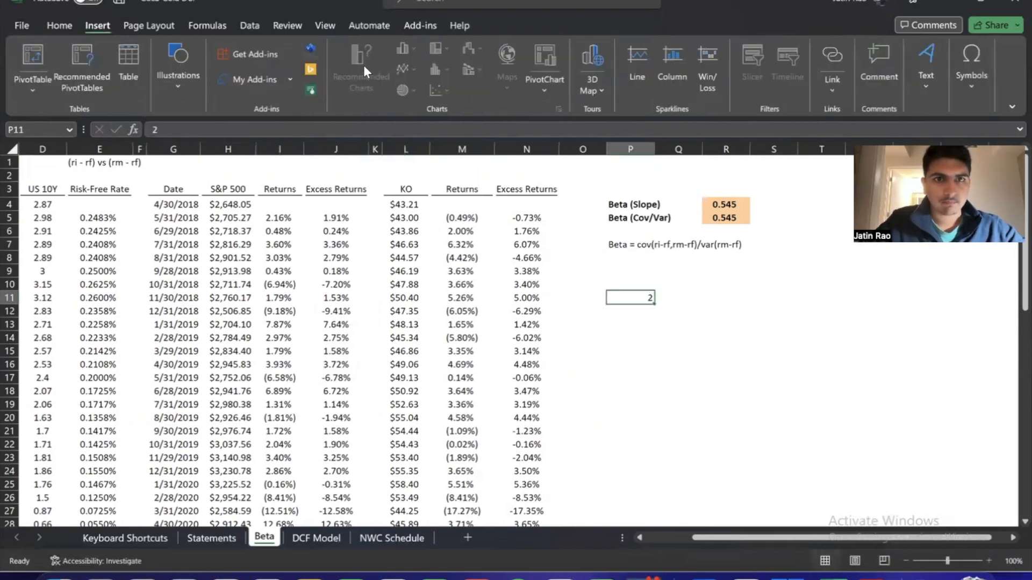
{"action": "left_click", "coordinate": [546, 89]}
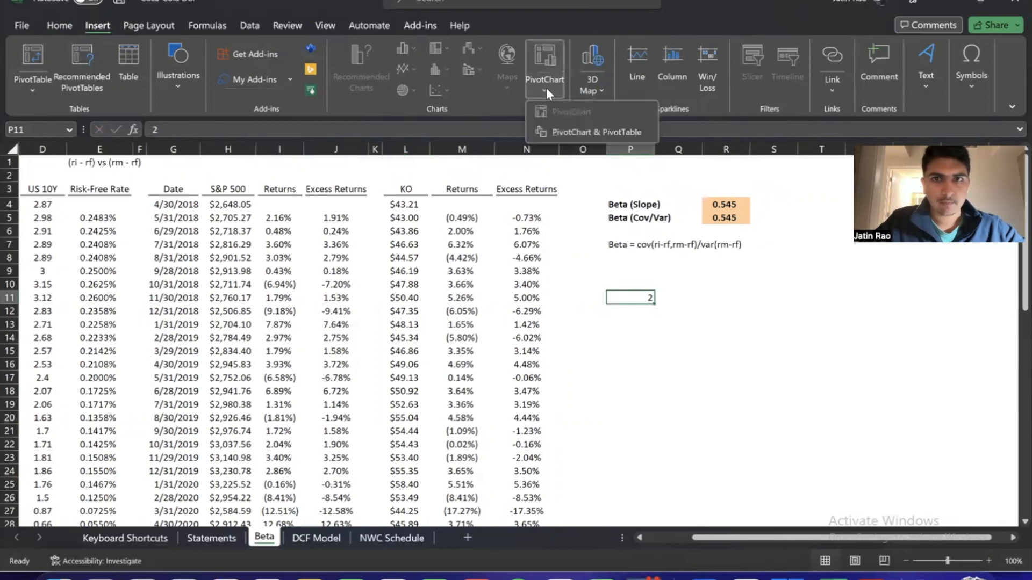
{"action": "left_click", "coordinate": [546, 88]}
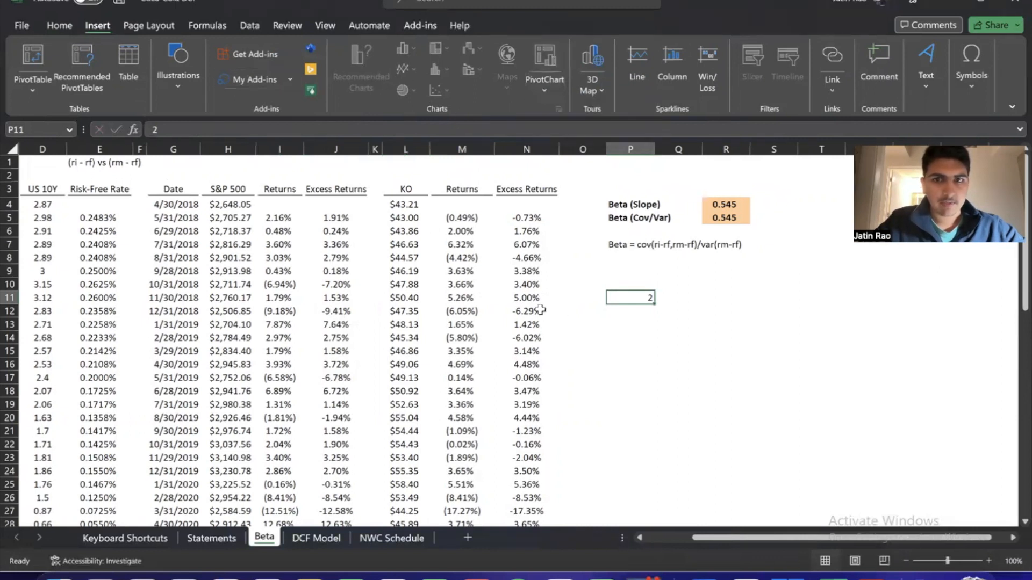
{"action": "key", "text": "Delete"}
{"action": "key", "text": "Up"}
{"action": "key", "text": "Up"}
{"action": "key", "text": "Up"}
{"action": "key", "text": "Up"}
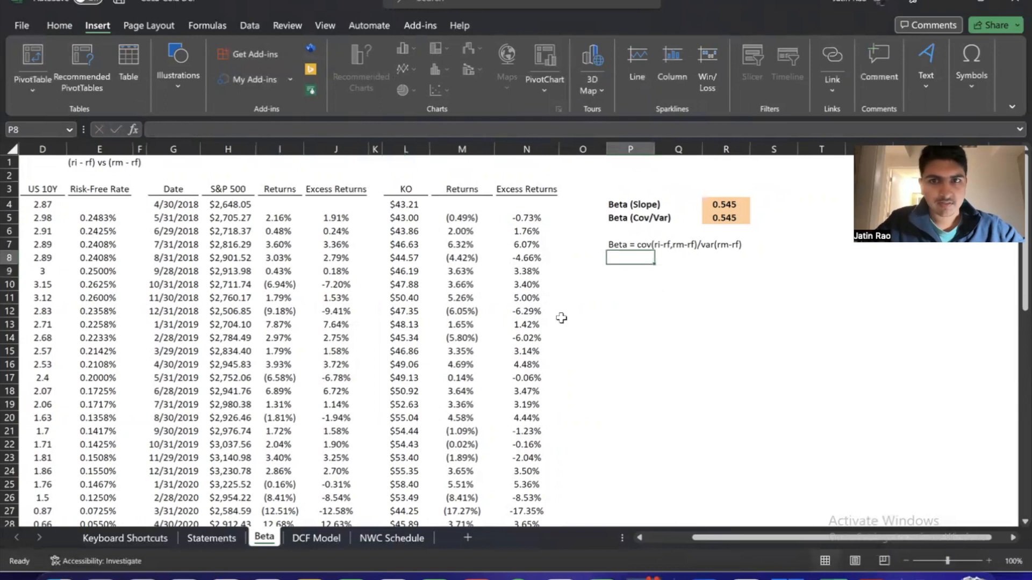
{"action": "key", "text": "Down"}
{"action": "key", "text": "Down"}
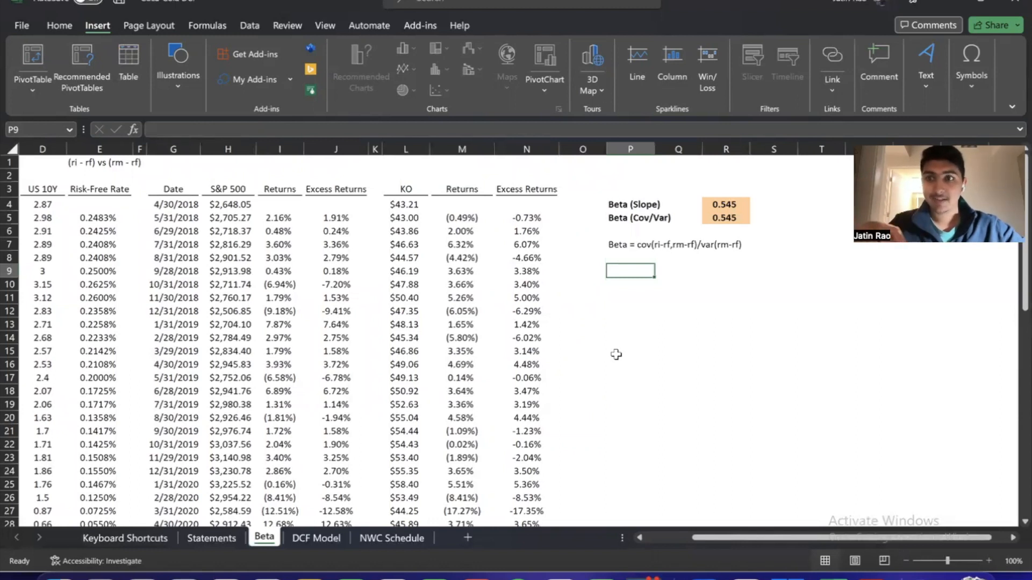
{"action": "key", "text": "Up"}
{"action": "key", "text": "Up"}
{"action": "key", "text": "Up"}
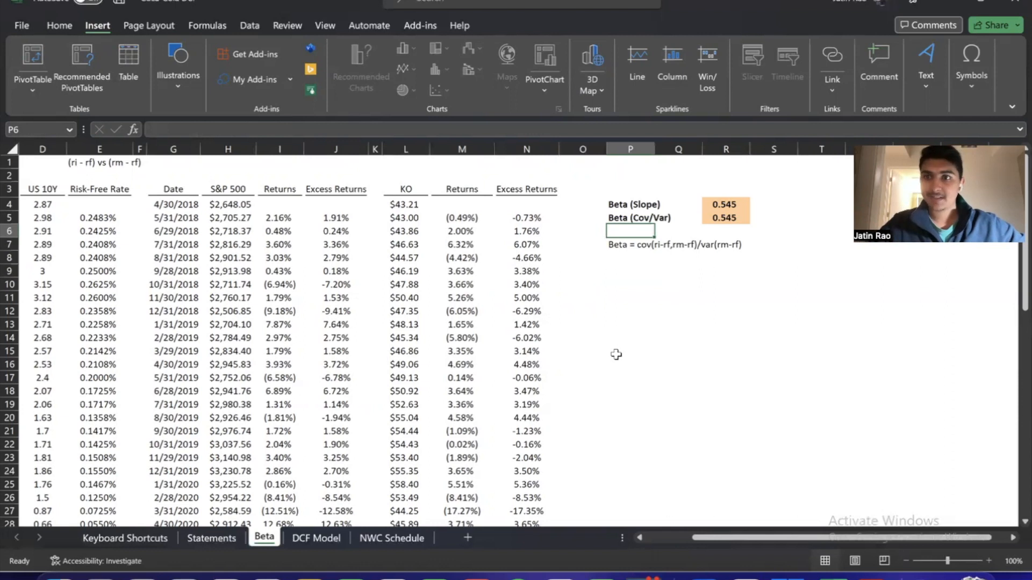
{"action": "key", "text": "Right"}
{"action": "key", "text": "Right"}
{"action": "key", "text": "Up"}
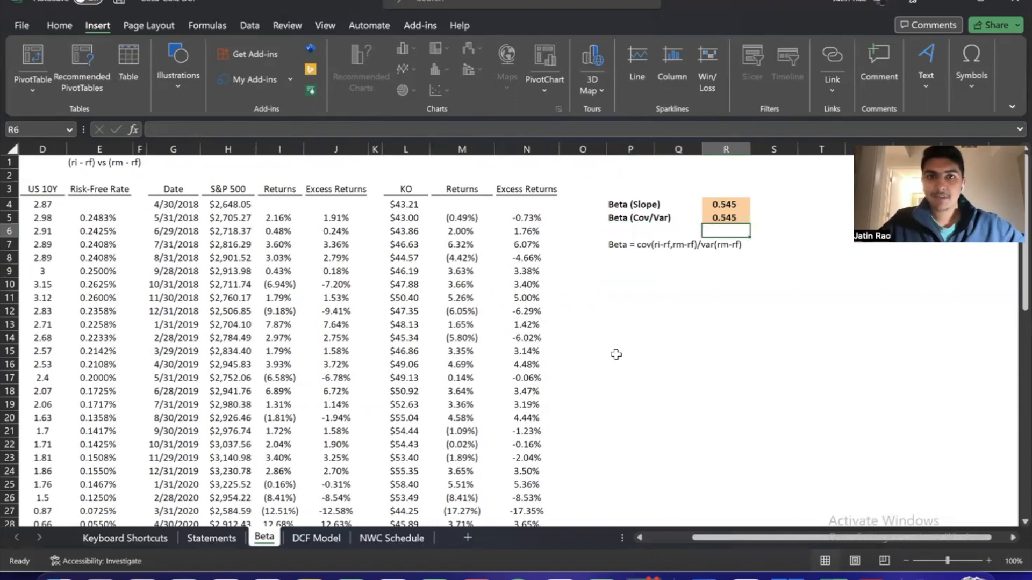
{"action": "key", "text": "Up"}
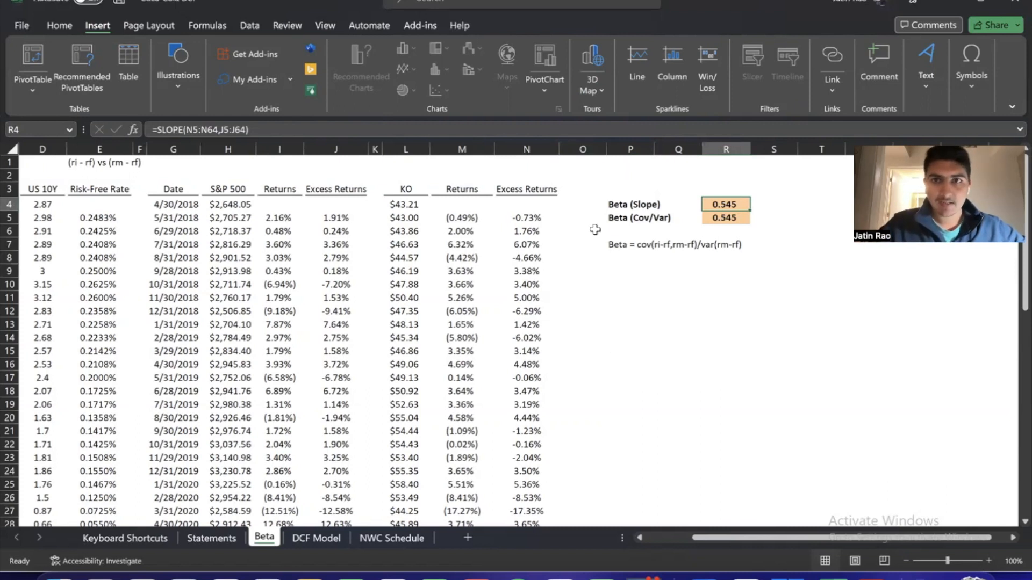
{"action": "left_click", "coordinate": [58, 27]}
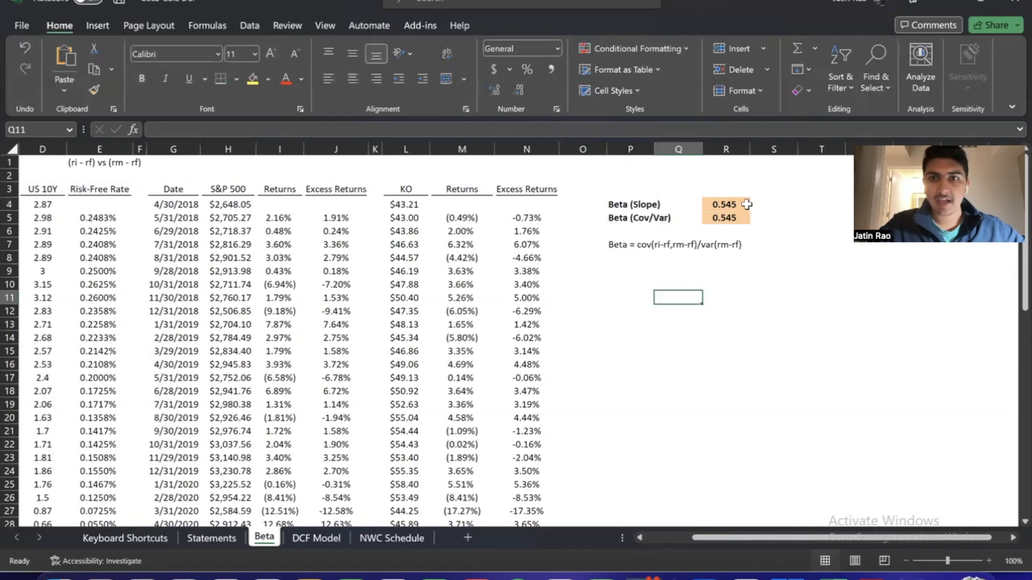
Review the covariance/variance beta formula in R5, the US 10Y yields in column D and the risk-free rate formula in E5
{"action": "left_click", "coordinate": [722, 217]}
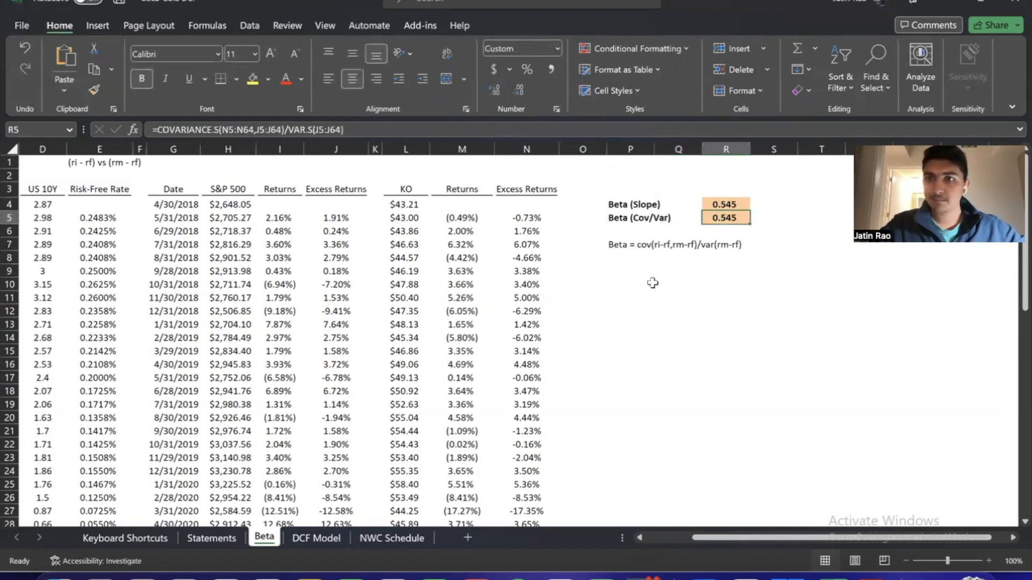
{"action": "scroll", "coordinate": [652, 283], "scroll_direction": "left", "scroll_amount": 3}
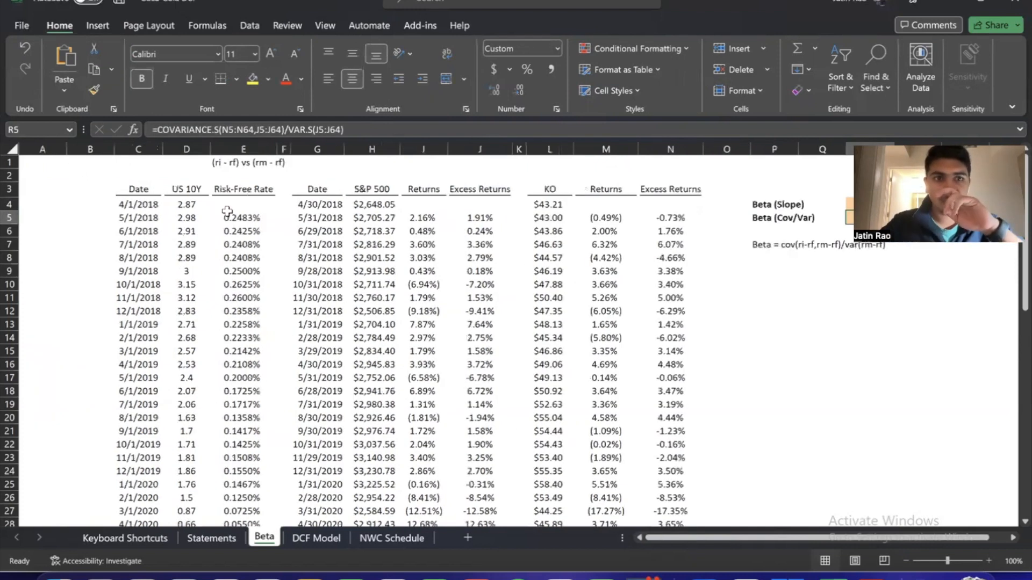
{"action": "left_click", "coordinate": [192, 206]}
{"action": "key", "text": "ctrl+Down"}
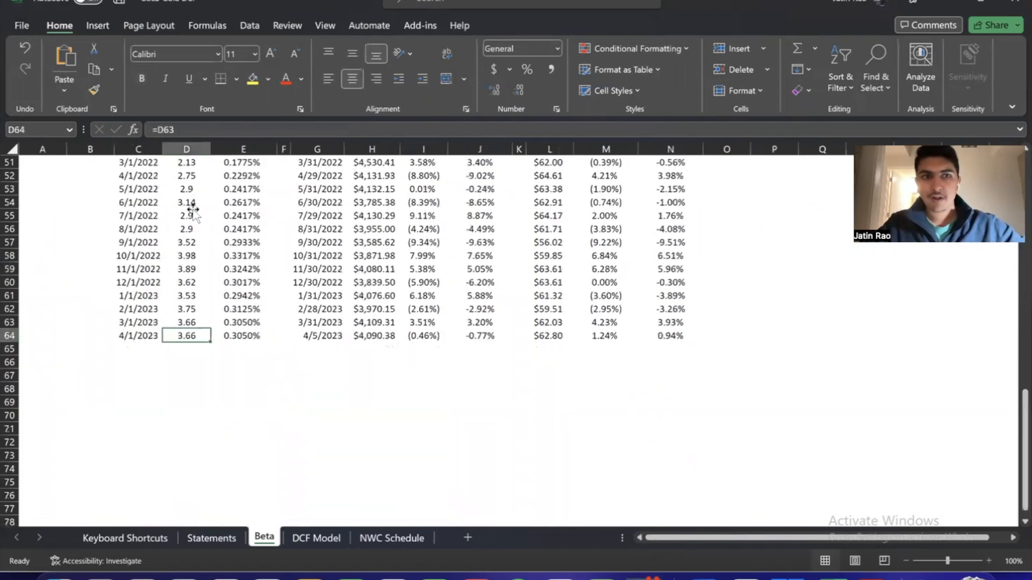
{"action": "key", "text": "ctrl+Up"}
{"action": "key", "text": "Down"}
{"action": "key", "text": "Down"}
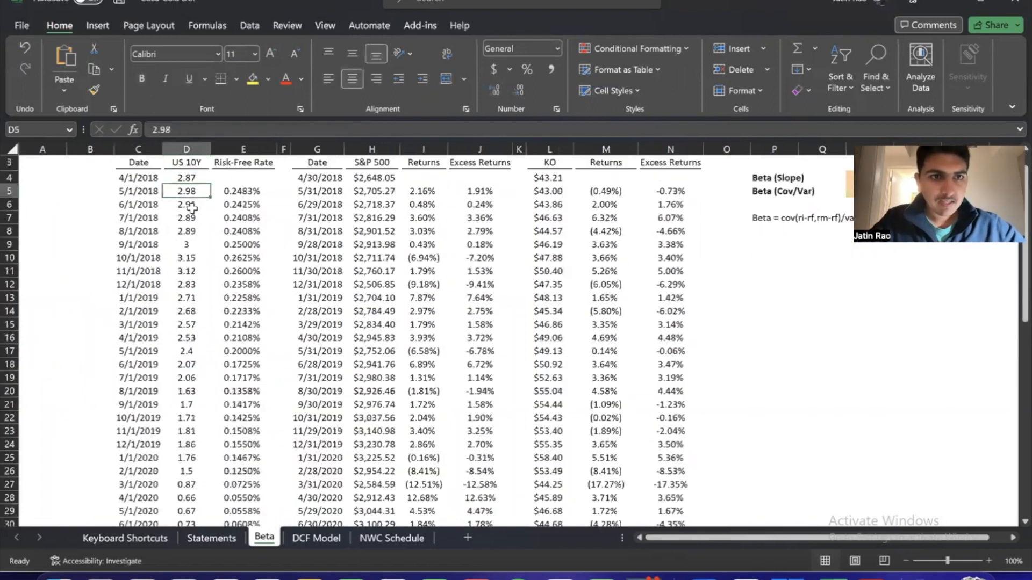
{"action": "scroll", "coordinate": [196, 206], "scroll_direction": "up", "scroll_amount": 1}
{"action": "left_click", "coordinate": [197, 205]}
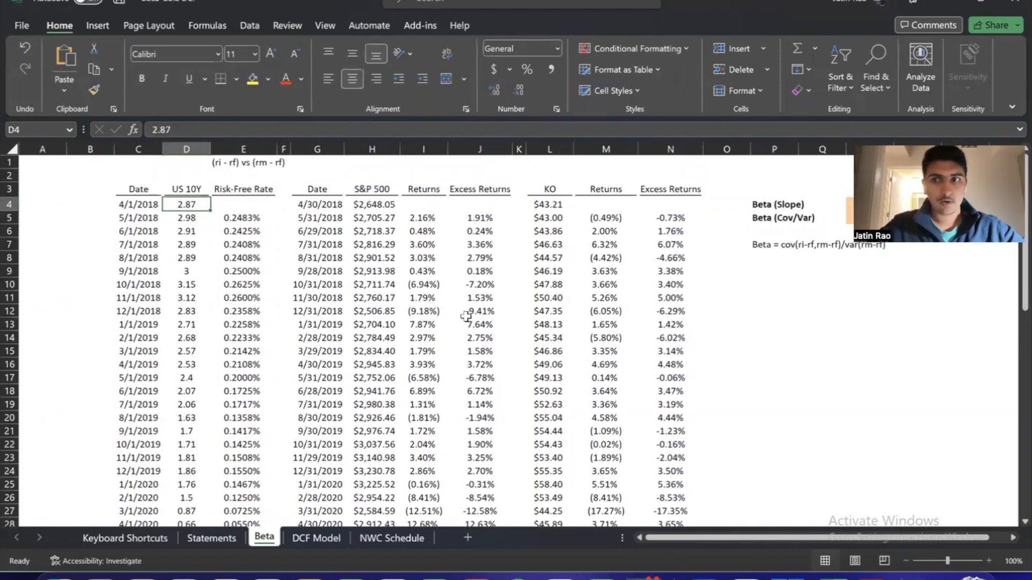
{"action": "key", "text": "Down"}
{"action": "key", "text": "Right"}
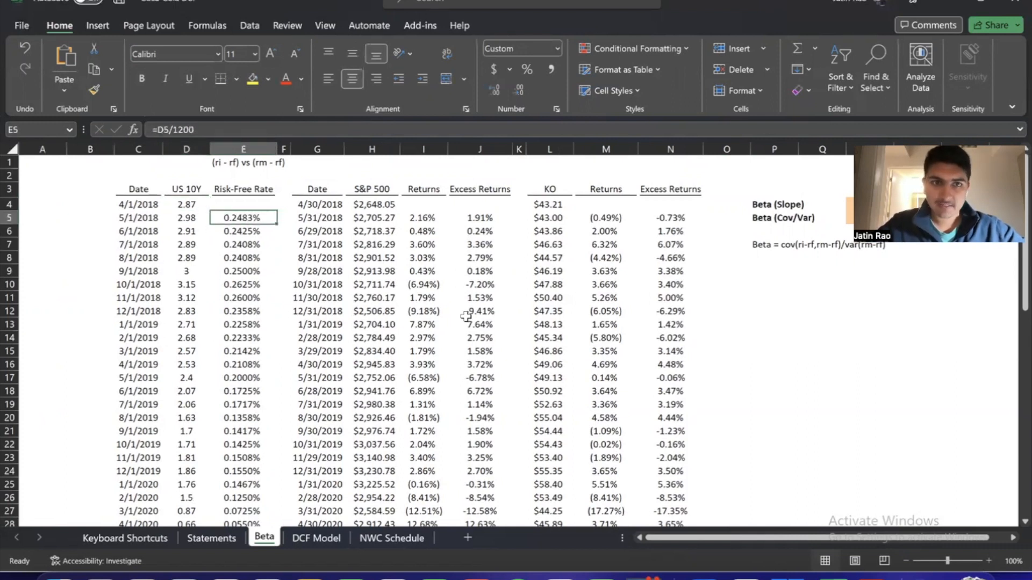
Review the S&P 500 prices in column H, the excess return formula in J5 and the risk-free rate formula in E5
{"action": "key", "text": "Right"}
{"action": "key", "text": "Right"}
{"action": "key", "text": "Up"}
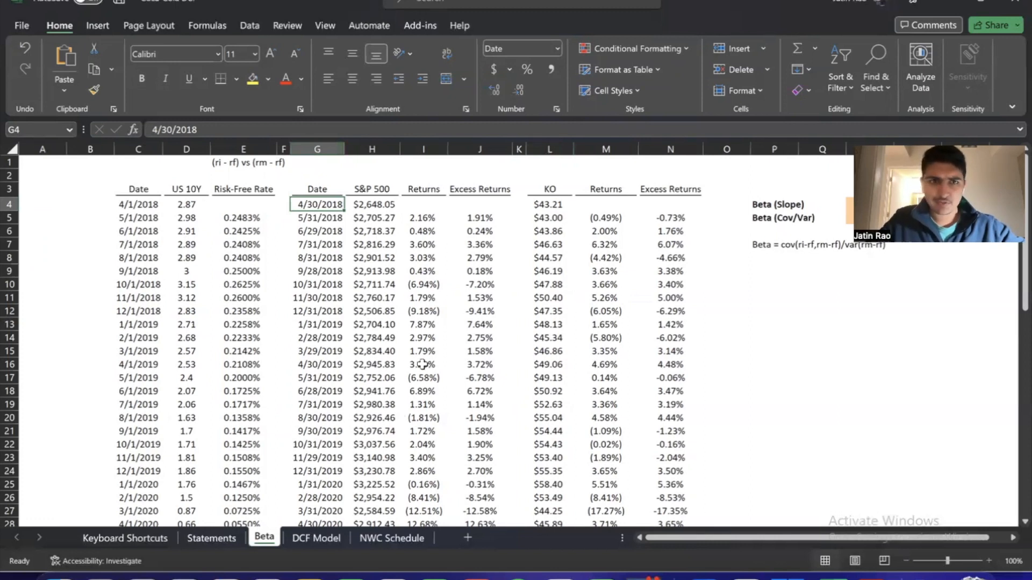
{"action": "key", "text": "Right"}
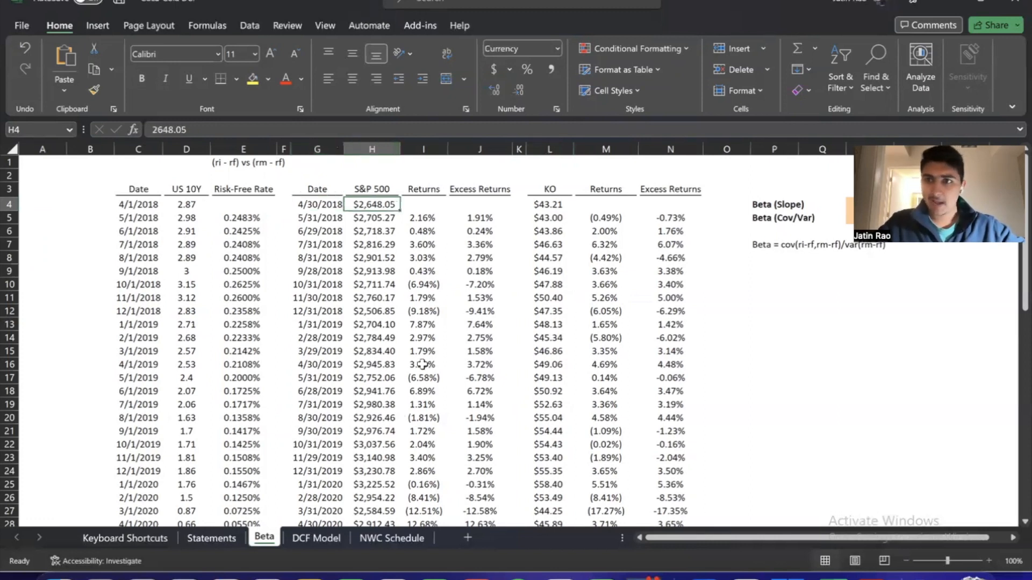
{"action": "key", "text": "Right"}
{"action": "key", "text": "Down"}
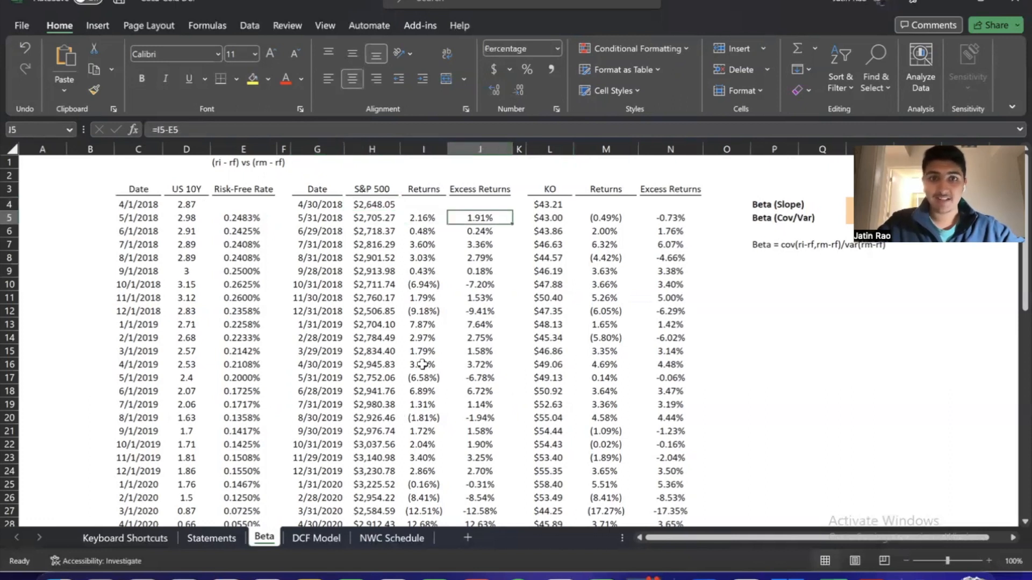
{"action": "key", "text": "Left"}
{"action": "key", "text": "Left"}
{"action": "key", "text": "Left"}
{"action": "key", "text": "Left"}
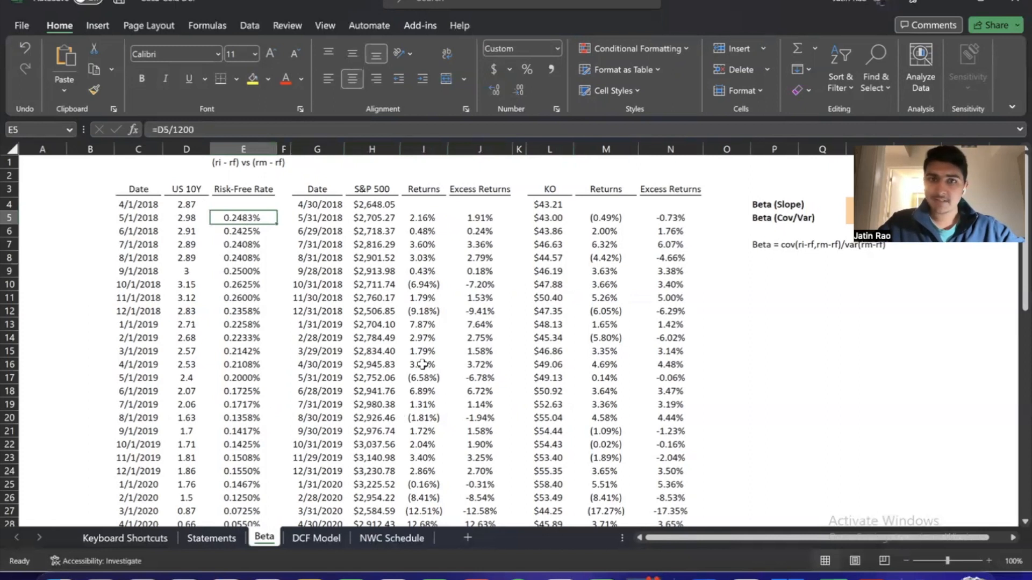
Compare the covariance/variance beta formula in R5 with the slope beta formula in R4
{"action": "key", "text": "Right"}
{"action": "key", "text": "Right"}
{"action": "key", "text": "Right"}
{"action": "key", "text": "Right"}
{"action": "key", "text": "Right"}
{"action": "key", "text": "Right"}
{"action": "key", "text": "Right"}
{"action": "key", "text": "Right"}
{"action": "key", "text": "Right"}
{"action": "key", "text": "Right"}
{"action": "key", "text": "Right"}
{"action": "key", "text": "Right"}
{"action": "key", "text": "Right"}
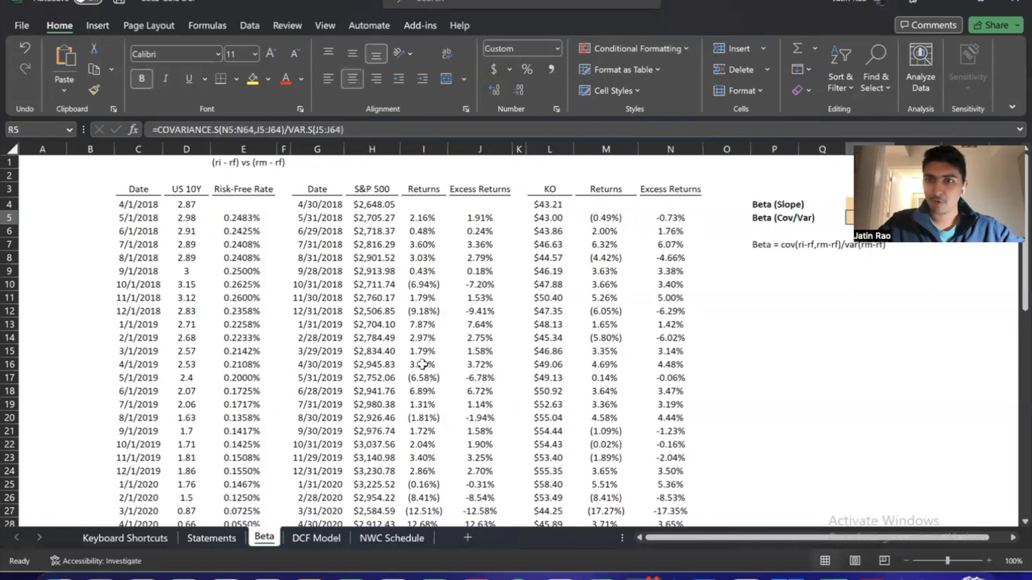
{"action": "key", "text": "Up"}
{"action": "scroll", "coordinate": [818, 331], "scroll_direction": "right", "scroll_amount": 3}
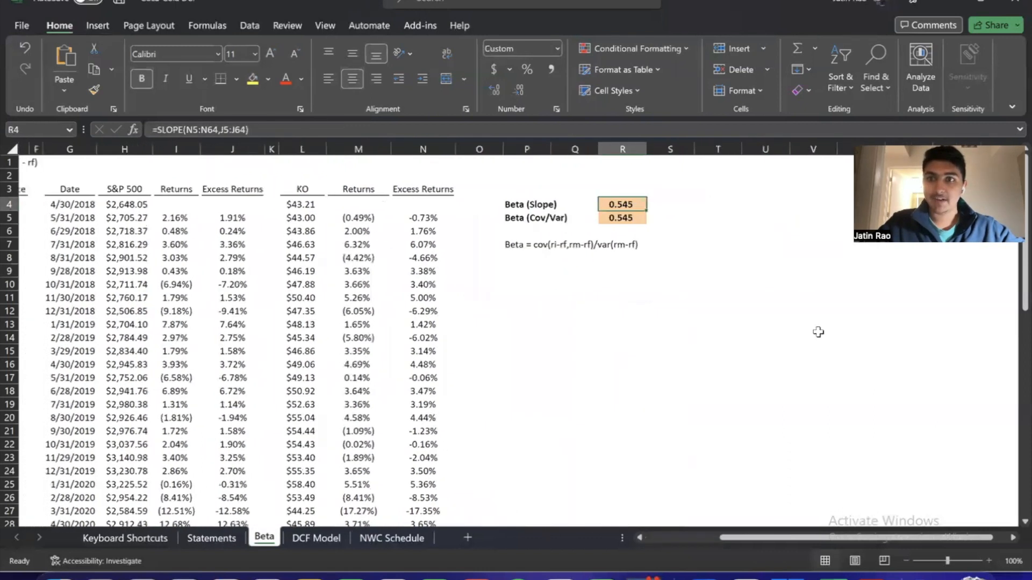
{"action": "scroll", "coordinate": [817, 331], "scroll_direction": "left", "scroll_amount": 2}
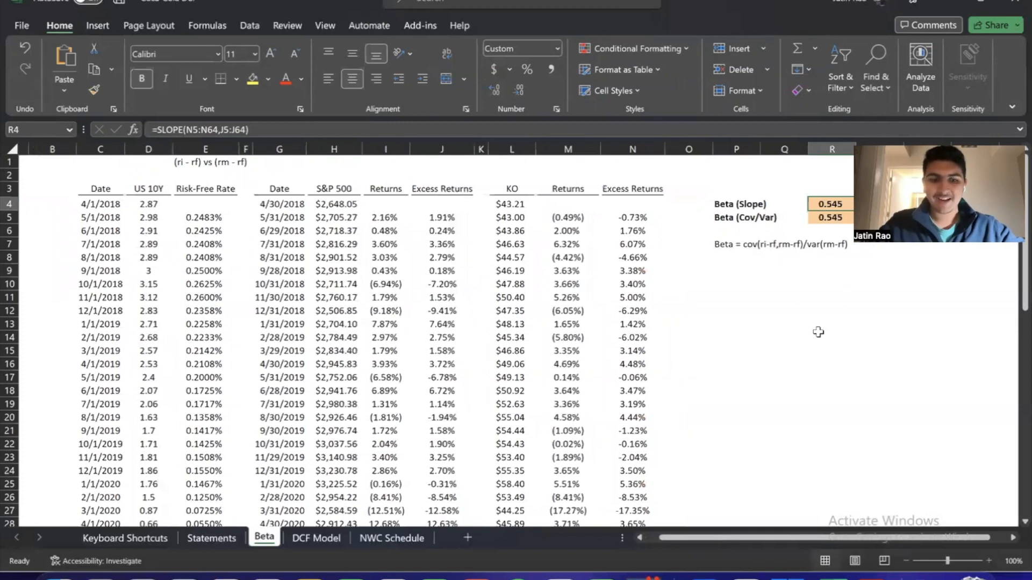
Move the Beta sheet so that it sits directly before the NWC Schedule sheet
{"action": "key", "text": "alt+h"}
{"action": "key", "text": "o"}
{"action": "key", "text": "m"}
{"action": "key", "text": "Down"}
{"action": "key", "text": "Down"}
{"action": "key", "text": "Down"}
{"action": "key", "text": "Down"}
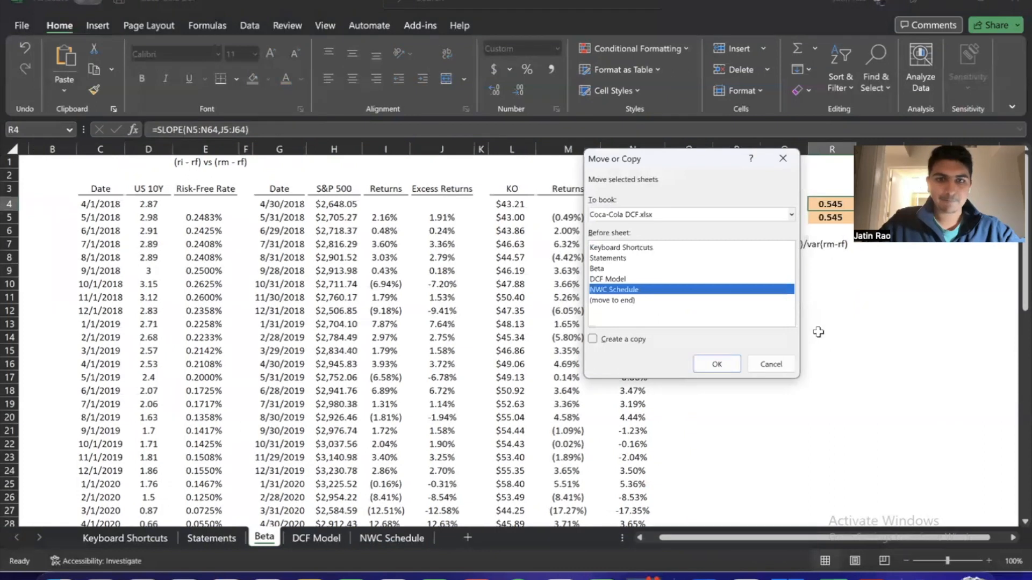
{"action": "key", "text": "Return"}
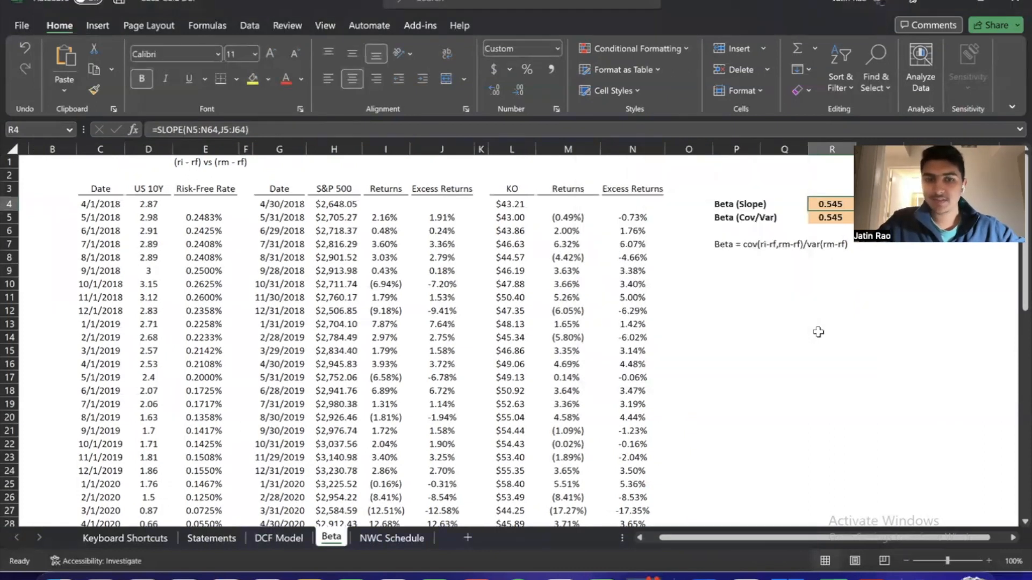
Link the Beta input in H10 of the DCF Model sheet to the slope beta with =Beta!R4
{"action": "key", "text": "ctrl+Page_Up"}
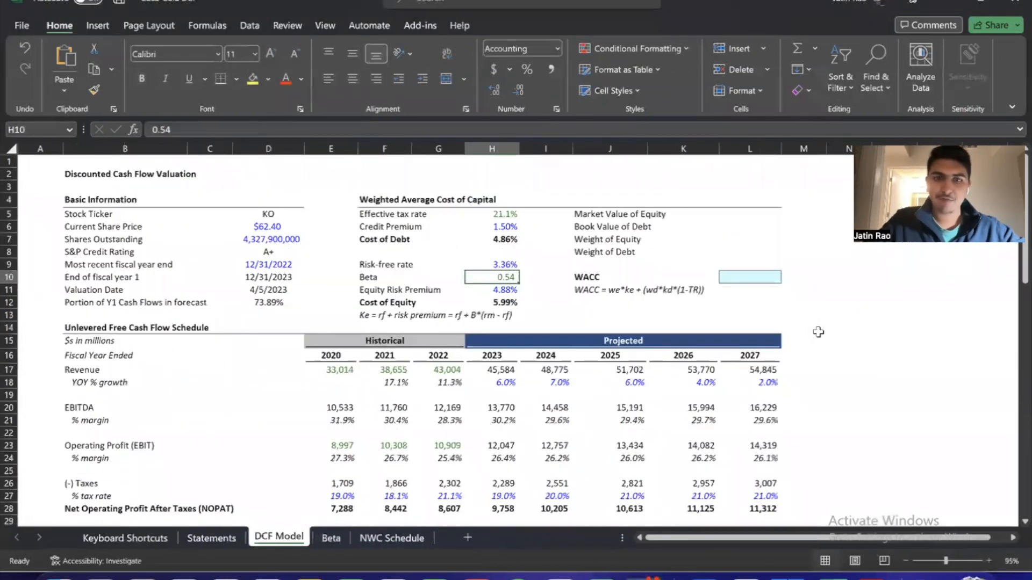
{"action": "type", "text": "="}
{"action": "key", "text": "ctrl+Page_Down"}
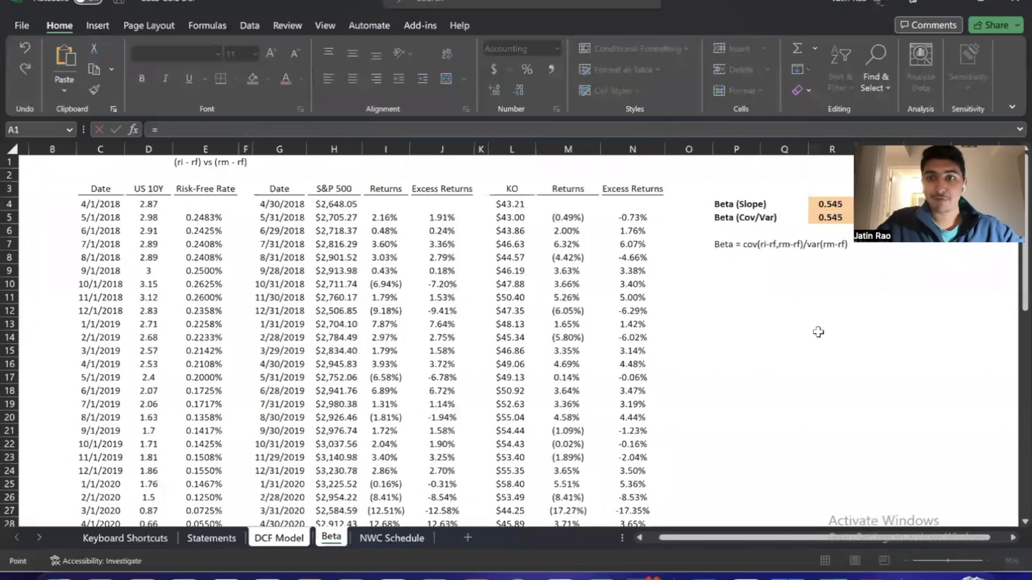
{"action": "key", "text": "Down"}
{"action": "key", "text": "Down"}
{"action": "key", "text": "Down"}
{"action": "key", "text": "Down"}
{"action": "key", "text": "Right"}
{"action": "key", "text": "Right"}
{"action": "key", "text": "Right"}
{"action": "scroll", "coordinate": [816, 330], "scroll_direction": "right", "scroll_amount": 4}
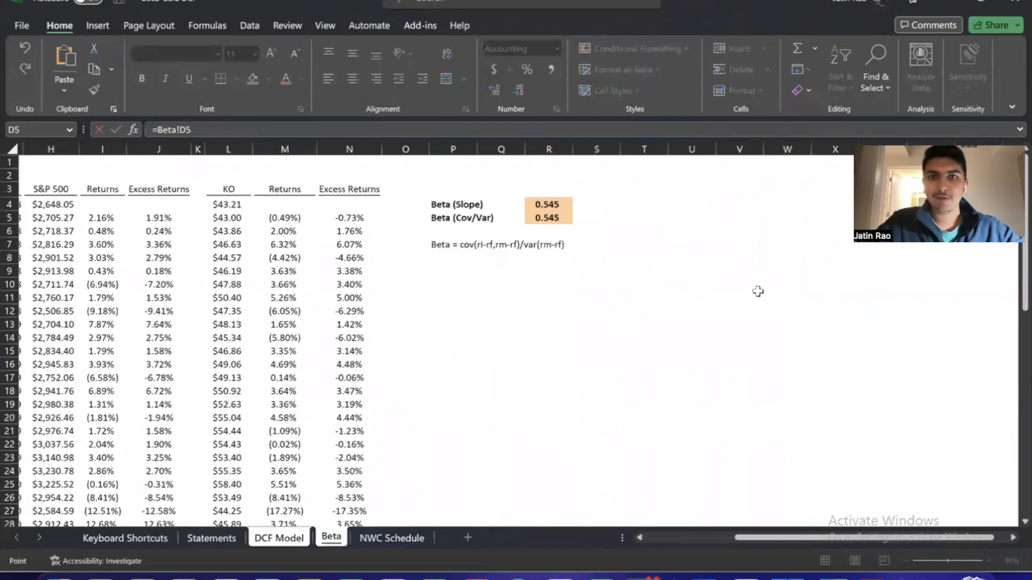
{"action": "left_click", "coordinate": [564, 205]}
{"action": "key", "text": "Return"}
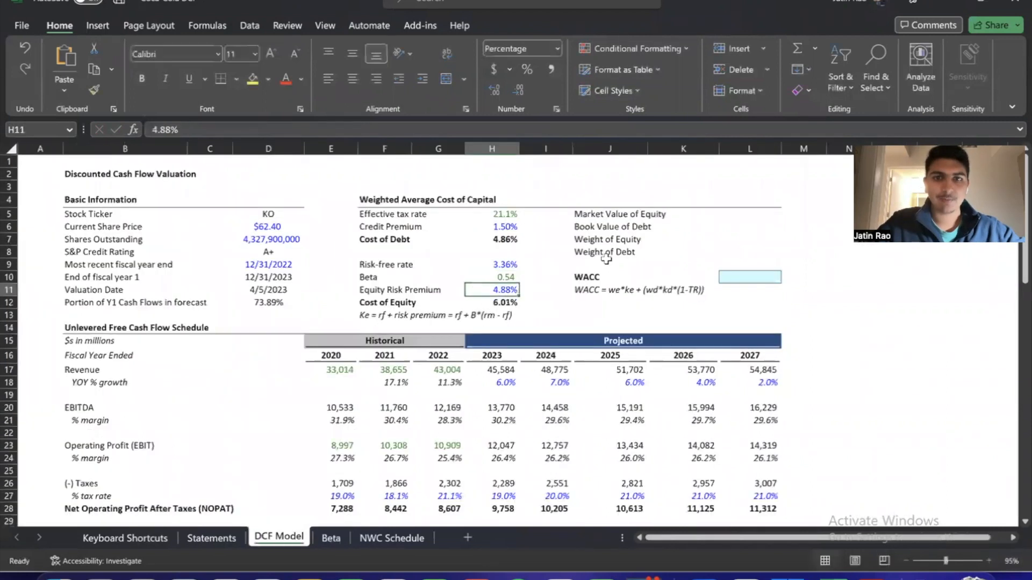
Format the beta in H10 to show three decimal places
{"action": "key", "text": "Up"}
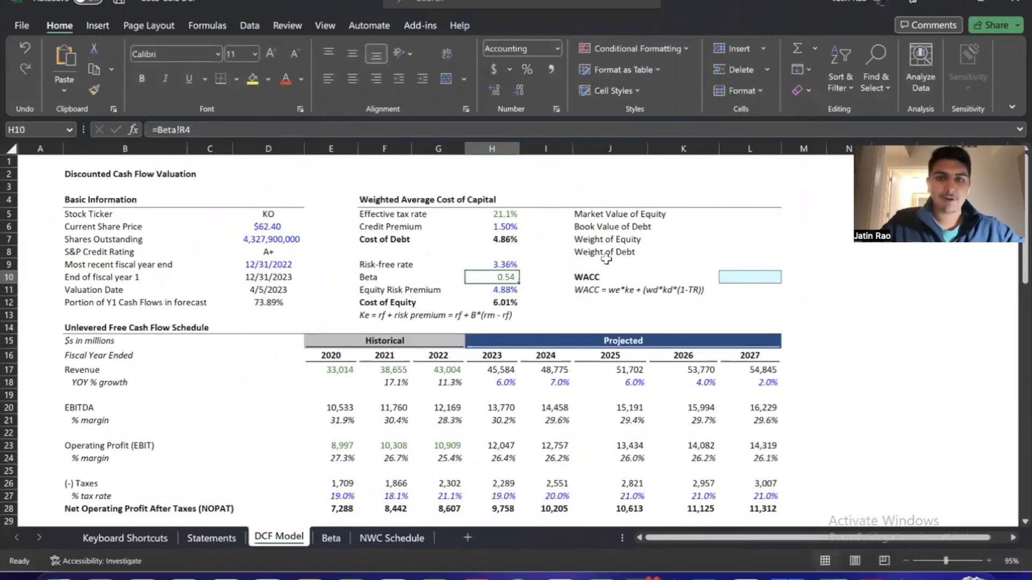
{"action": "key", "text": "alt+h"}
{"action": "key", "text": "0"}
Review the Cost of Equity formula in H12 against the Ke formula note in F13
{"action": "key", "text": "Down"}
{"action": "key", "text": "Down"}
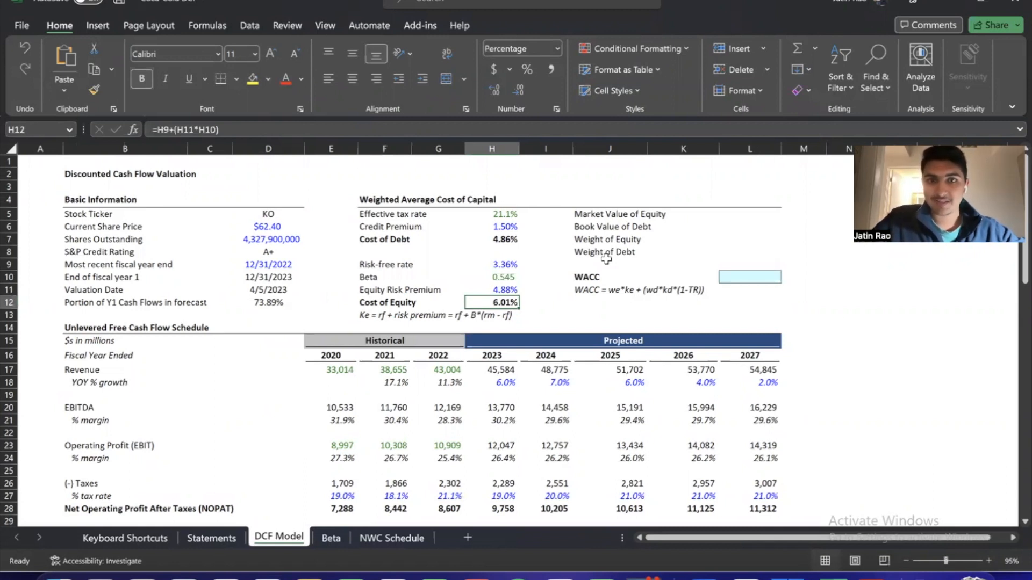
{"action": "key", "text": "F2"}
{"action": "key", "text": "Escape"}
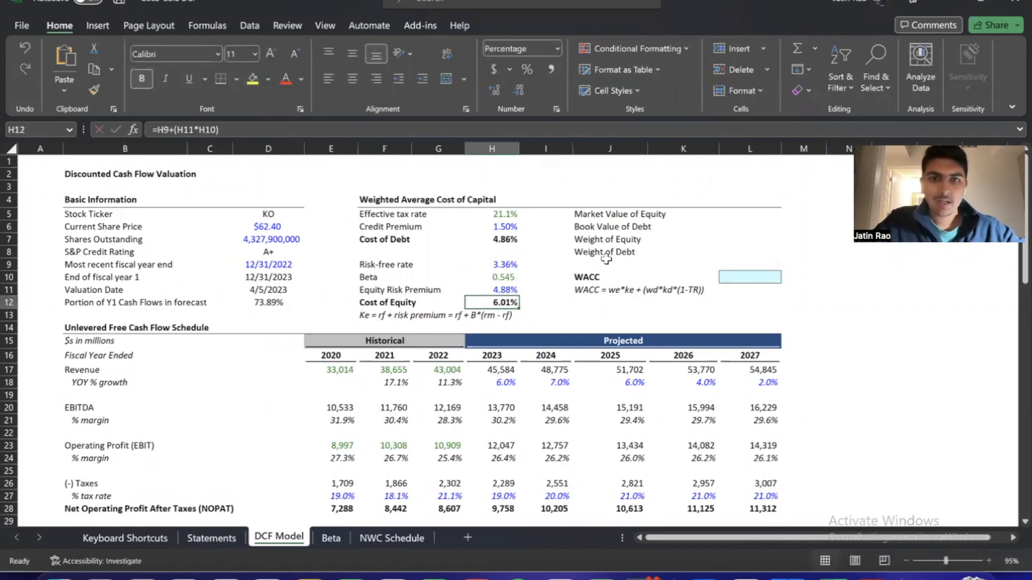
{"action": "key", "text": "Left"}
{"action": "key", "text": "Left"}
{"action": "key", "text": "Down"}
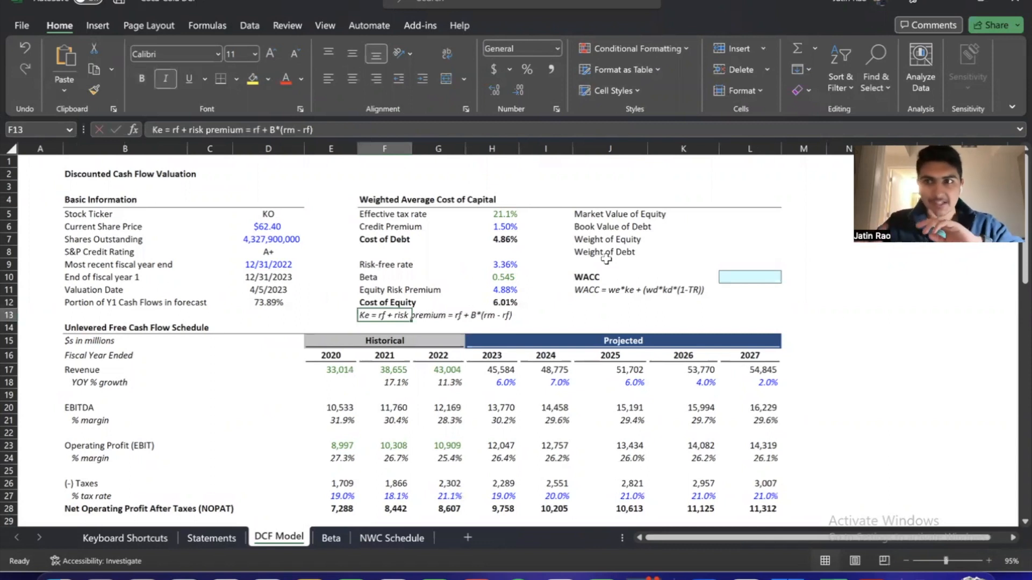
{"action": "key", "text": "Right"}
{"action": "key", "text": "Right"}
{"action": "key", "text": "Right"}
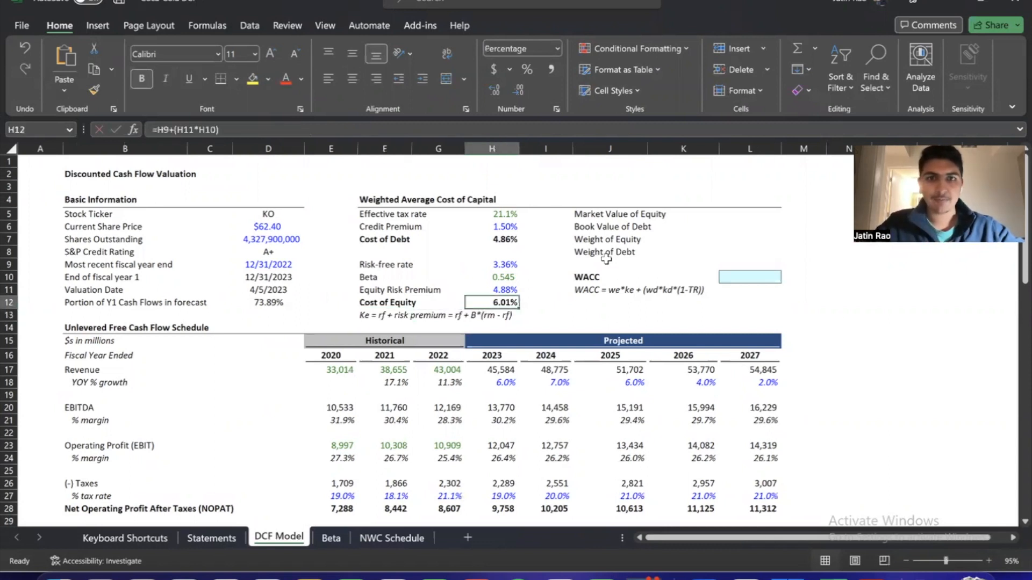
Review the cost of equity inputs in H9:H11: risk-free rate, beta and equity risk premium
{"action": "key", "text": "Up"}
{"action": "key", "text": "Up"}
{"action": "key", "text": "Up"}
{"action": "key", "text": "Up"}
{"action": "key", "text": "Left"}
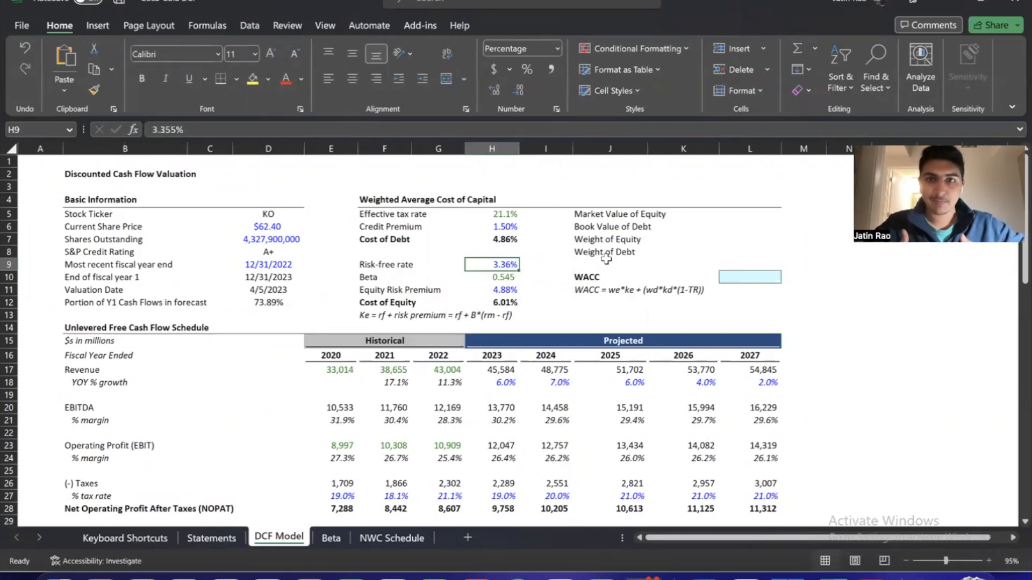
{"action": "key", "text": "Down"}
{"action": "key", "text": "Down"}
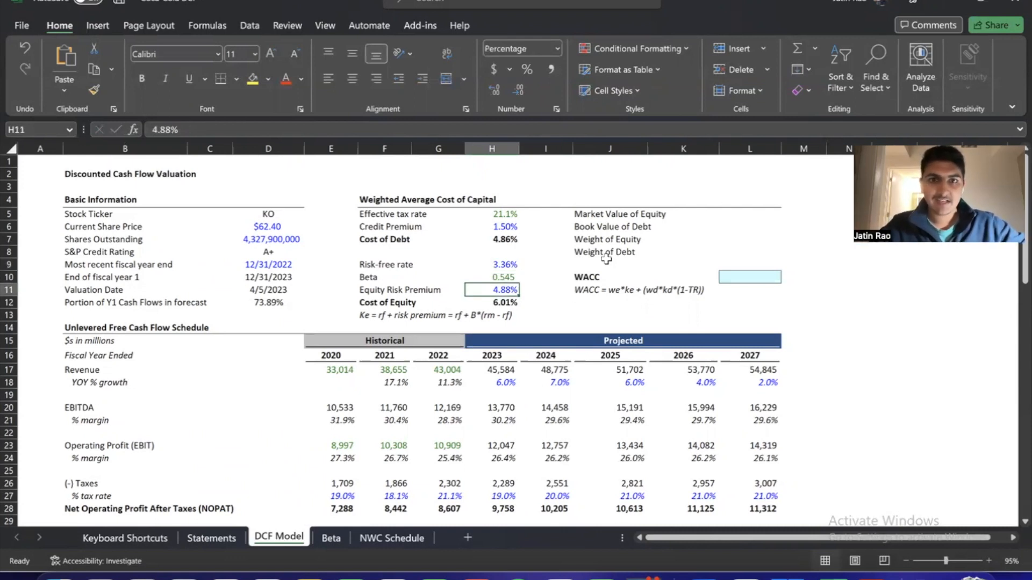
{"action": "key", "text": "Up"}
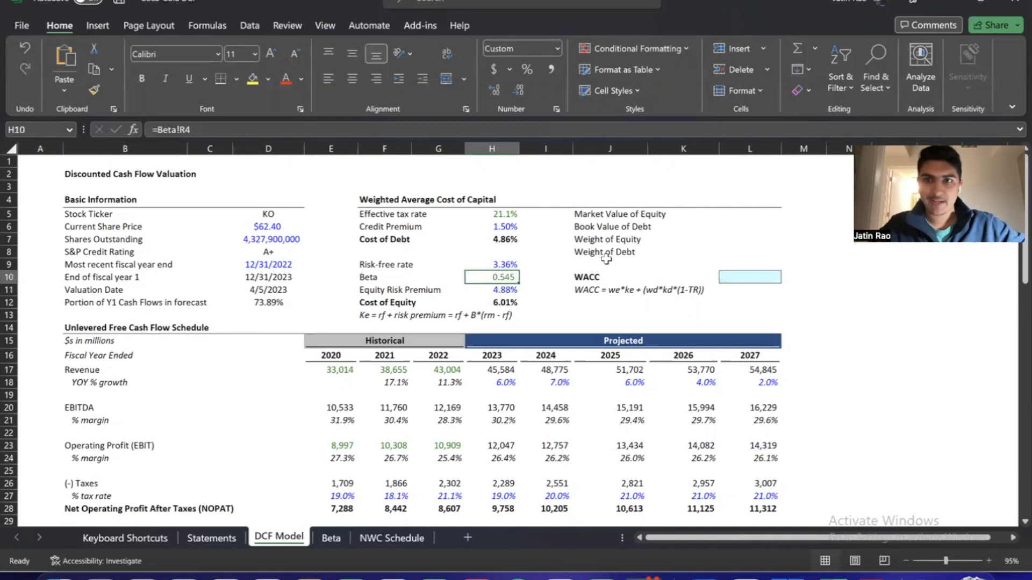
{"action": "key", "text": "Down"}
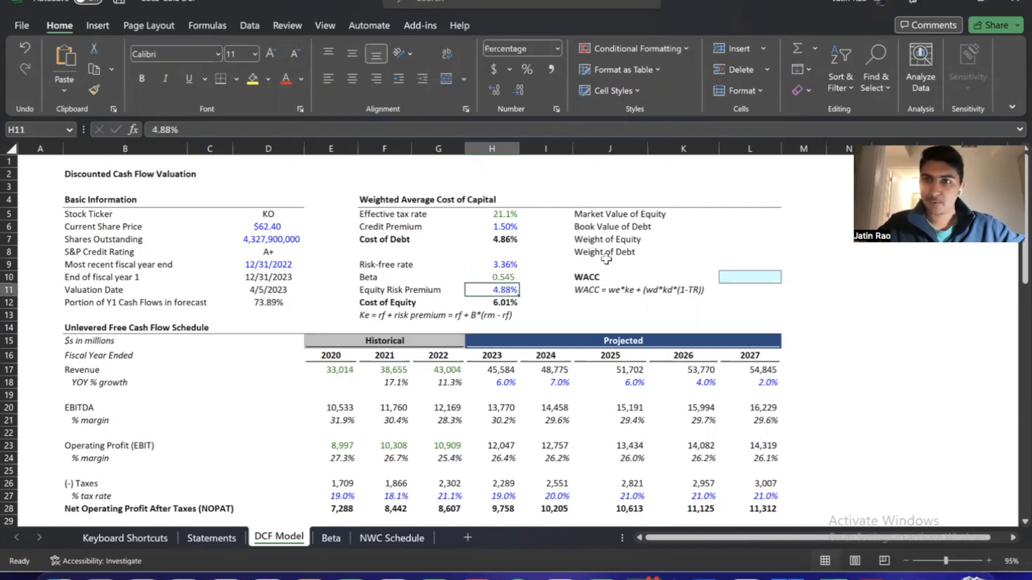
{"action": "key", "text": "Up"}
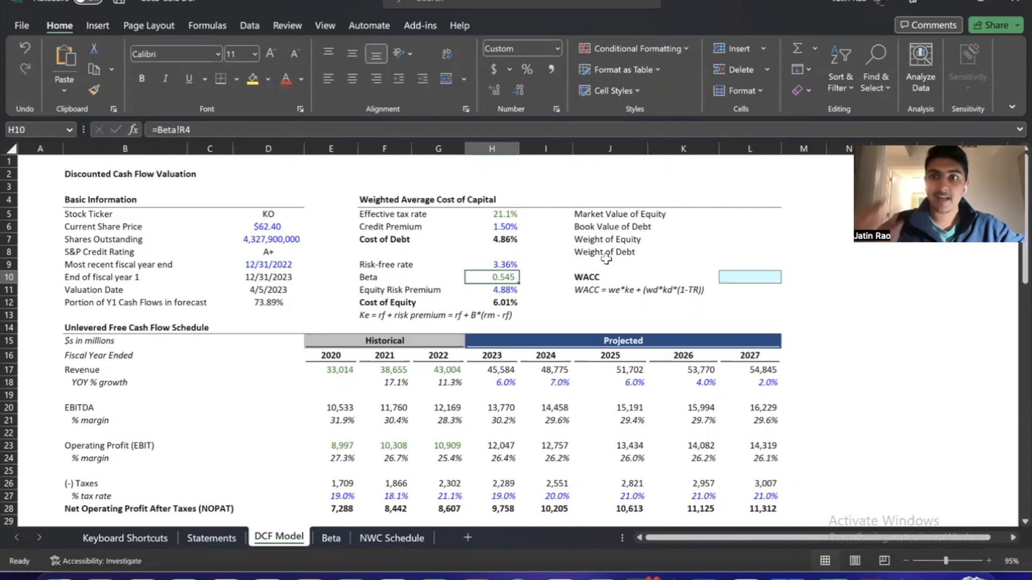
{"action": "key", "text": "Down"}
{"action": "key", "text": "Down"}
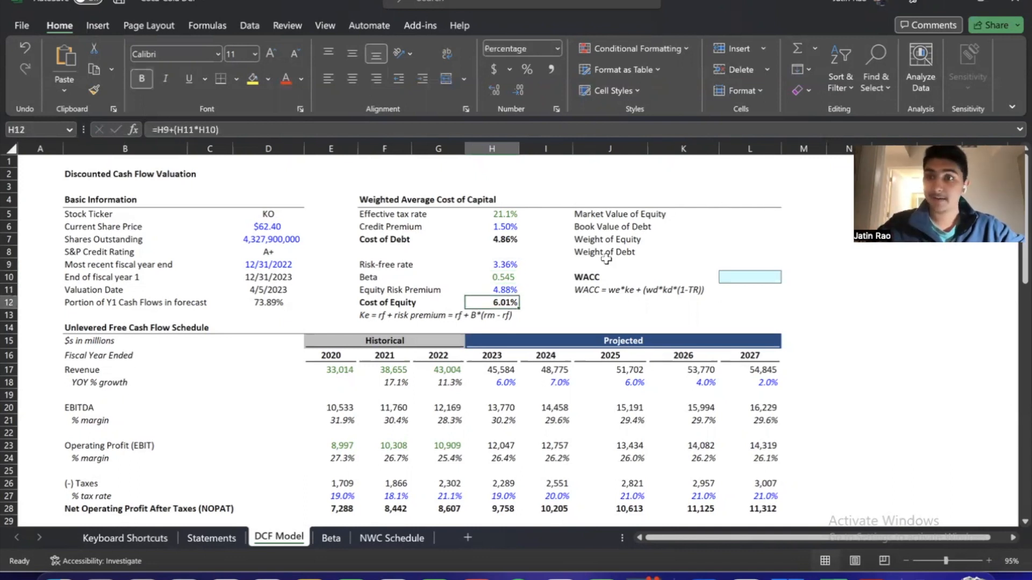
Compare the Cost of Debt formula in H7 with the Cost of Equity formula in H12
{"action": "key", "text": "Down"}
{"action": "key", "text": "Left"}
{"action": "key", "text": "Left"}
{"action": "key", "text": "Up"}
{"action": "key", "text": "Up"}
{"action": "key", "text": "Up"}
{"action": "key", "text": "Up"}
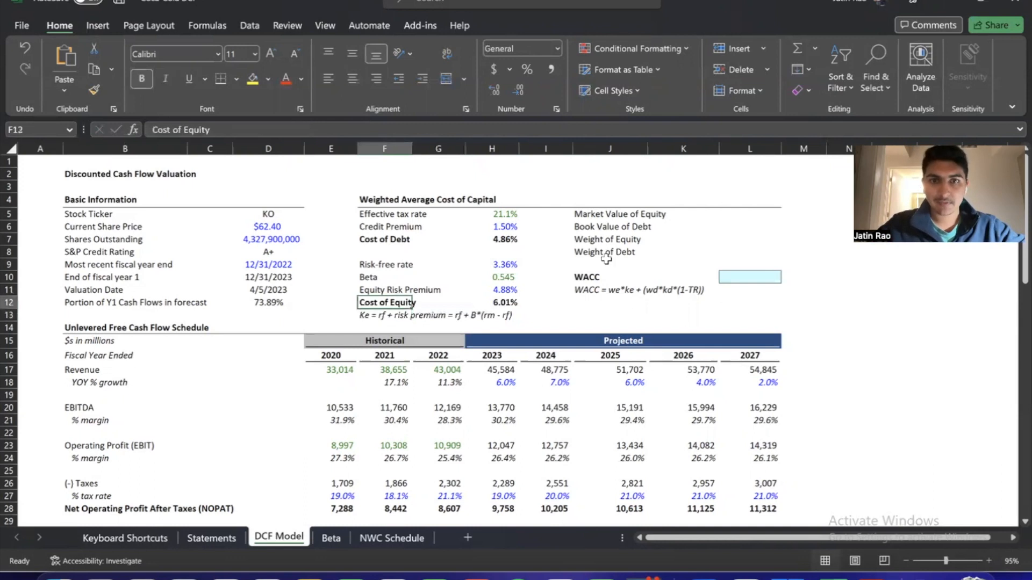
{"action": "key", "text": "Up"}
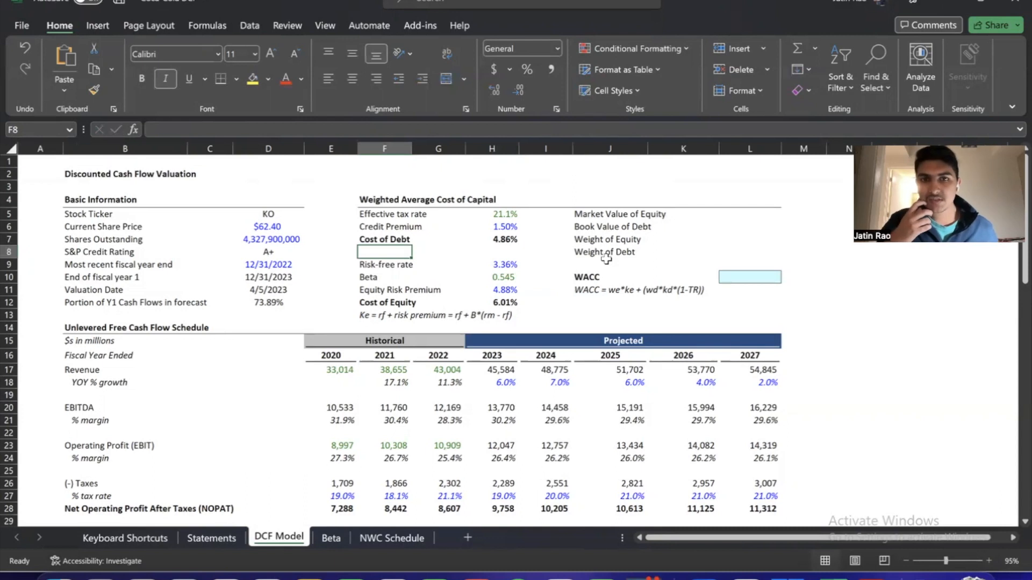
{"action": "key", "text": "Right"}
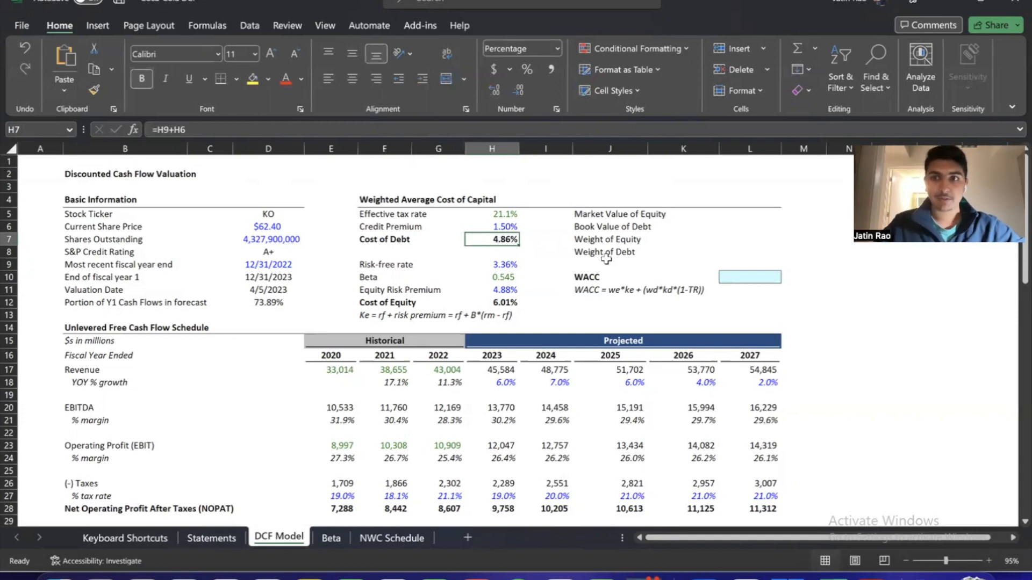
{"action": "key", "text": "Down"}
{"action": "key", "text": "Down"}
{"action": "key", "text": "Down"}
{"action": "key", "text": "Down"}
{"action": "key", "text": "Down"}
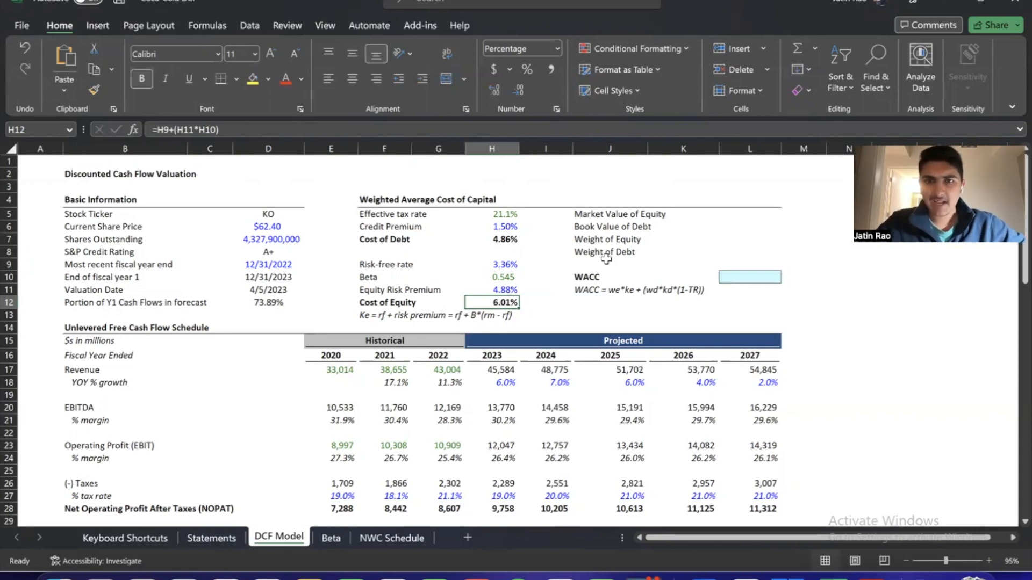
Select the empty Market Value of Equity cell L5
{"action": "mouse_move", "coordinate": [735, 217]}
{"action": "left_mouse_down"}
{"action": "mouse_move", "coordinate": [736, 250]}
{"action": "mouse_move", "coordinate": [733, 215]}
{"action": "left_mouse_up"}
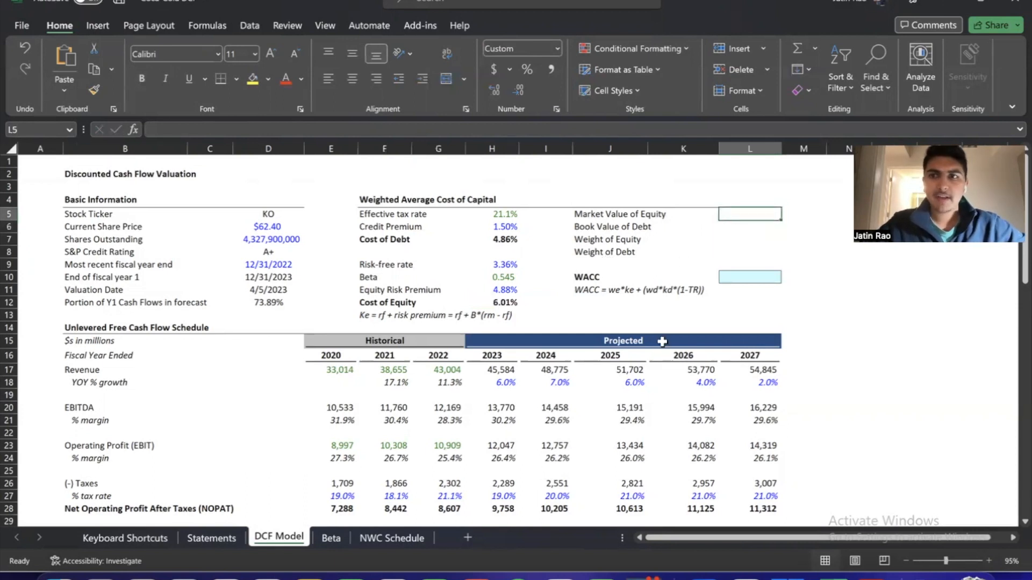
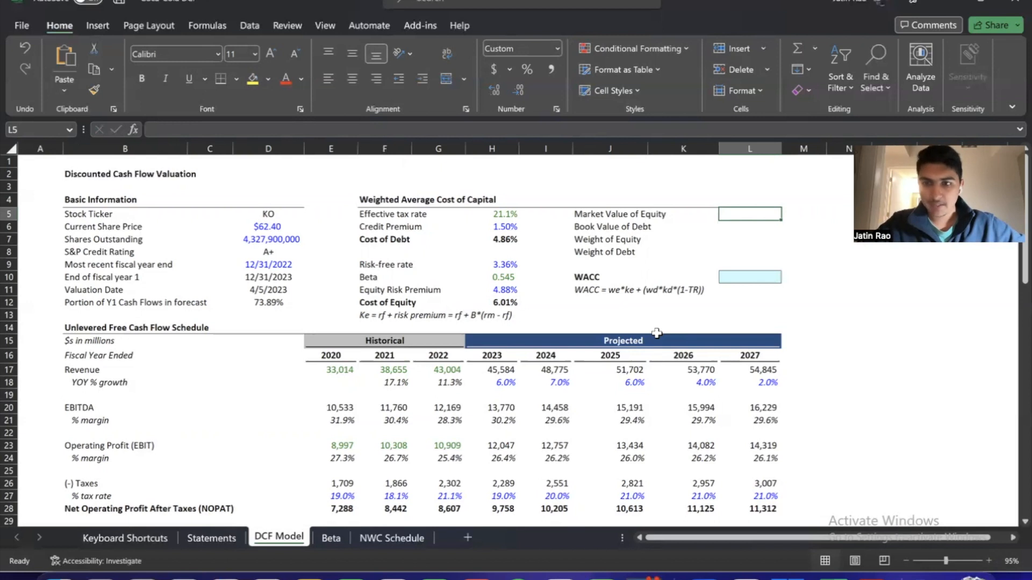
Calculate the Market Value of Equity in L5 as current share price times shares outstanding with =D6*D7
{"action": "type", "text": "="}
{"action": "key", "text": "Left"}
{"action": "key", "text": "Left"}
{"action": "key", "text": "Left"}
{"action": "key", "text": "Left"}
{"action": "key", "text": "Left"}
{"action": "key", "text": "Left"}
{"action": "key", "text": "Left"}
{"action": "key", "text": "Left"}
{"action": "key", "text": "Down"}
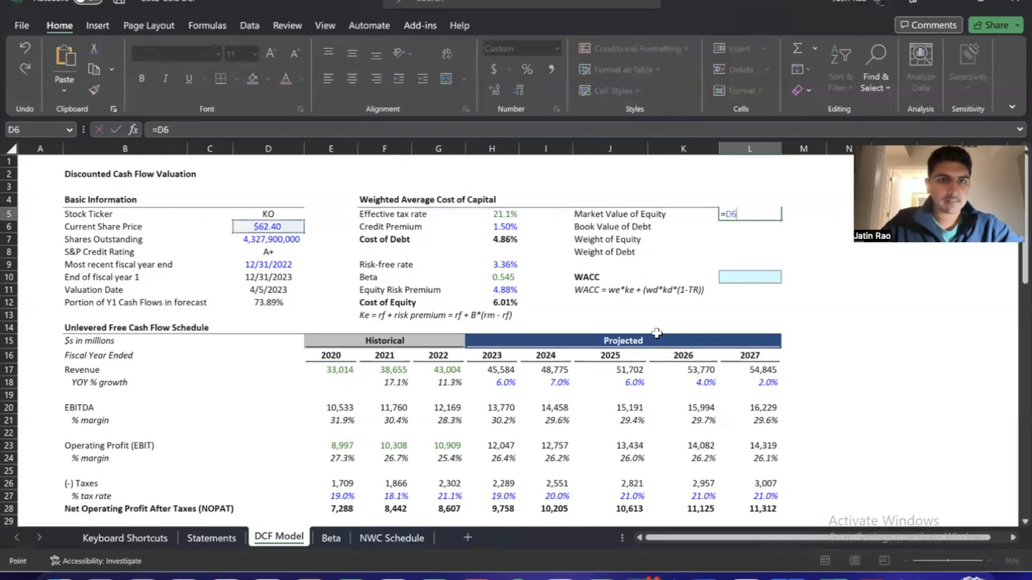
{"action": "type", "text": "*"}
{"action": "key", "text": "Left"}
{"action": "key", "text": "Left"}
{"action": "key", "text": "Left"}
{"action": "key", "text": "Left"}
{"action": "key", "text": "Down"}
{"action": "key", "text": "Down"}
Convert the Market Value of Equity in L5 to millions by extending its formula to =D6*D7/1000000
{"action": "key", "text": "Left"}
{"action": "key", "text": "Left"}
{"action": "key", "text": "Left"}
{"action": "key", "text": "Left"}
{"action": "key", "text": "Return"}
{"action": "key", "text": "Up"}
{"action": "key", "text": "Left"}
{"action": "key", "text": "Left"}
{"action": "key", "text": "Left"}
{"action": "key", "text": "Right"}
{"action": "key", "text": "Right"}
{"action": "key", "text": "Right"}
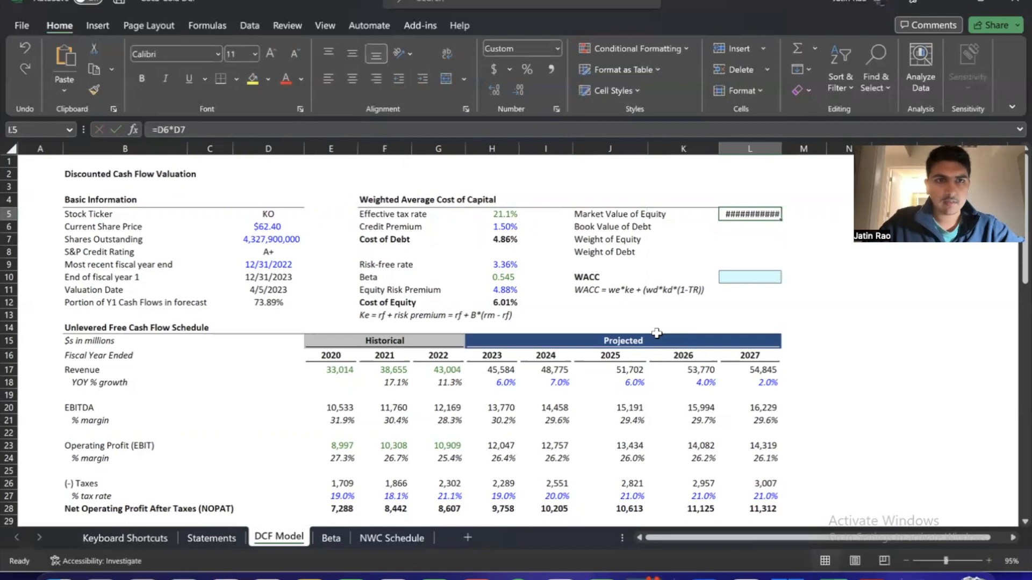
{"action": "key", "text": "F2"}
{"action": "type", "text": "/"}
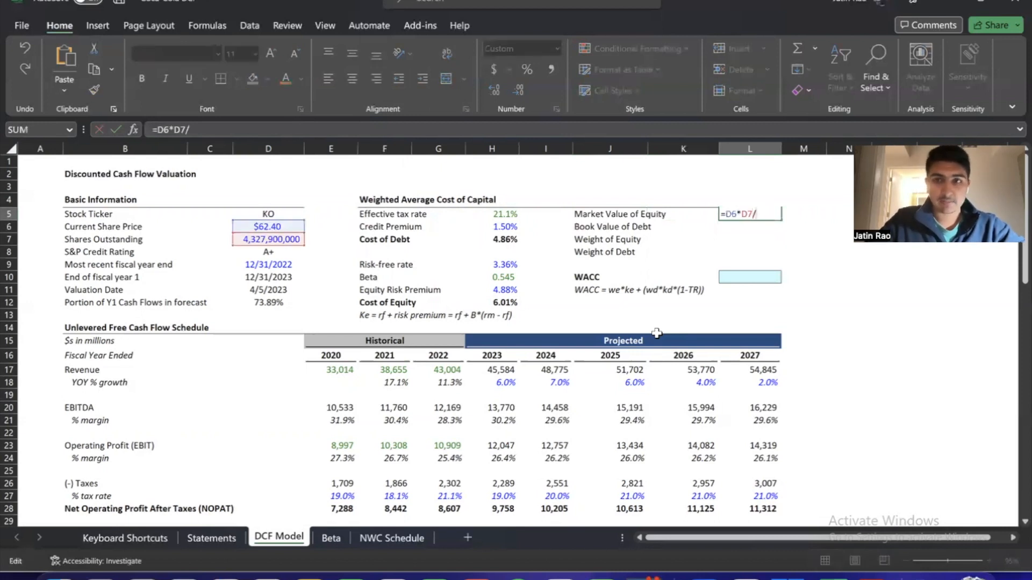
{"action": "type", "text": "100000"}
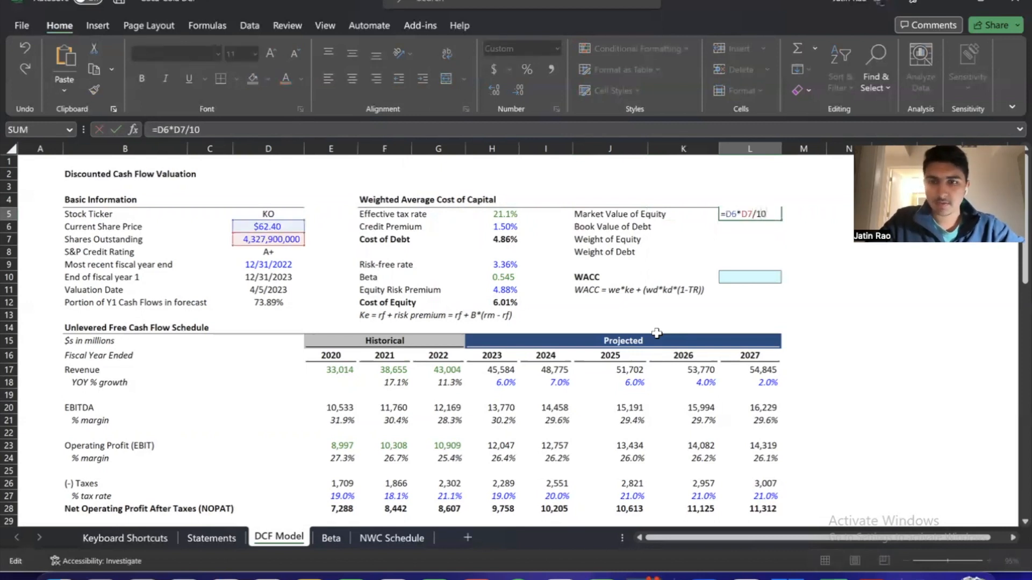
{"action": "key", "text": "Return"}
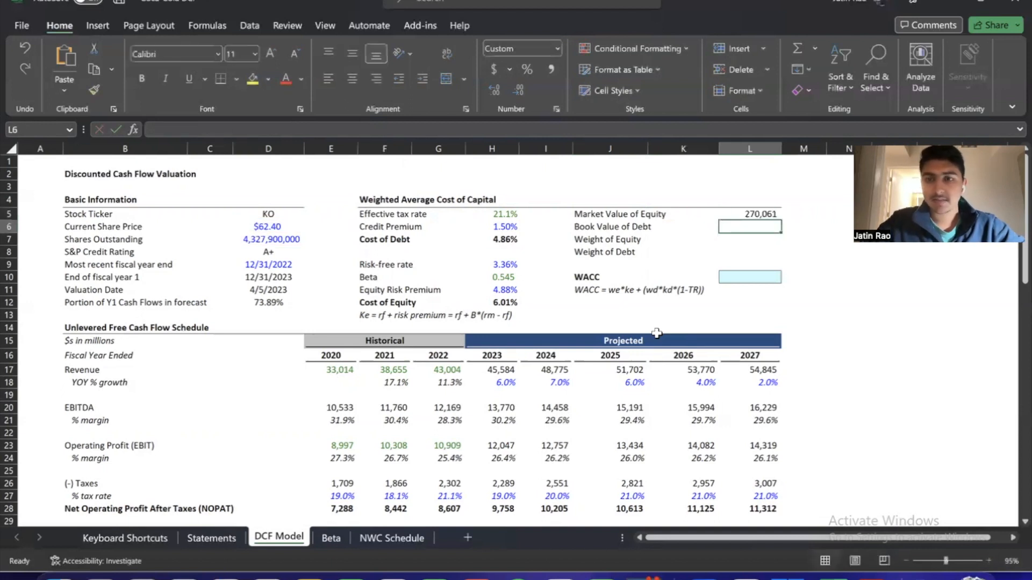
{"action": "key", "text": "Up"}
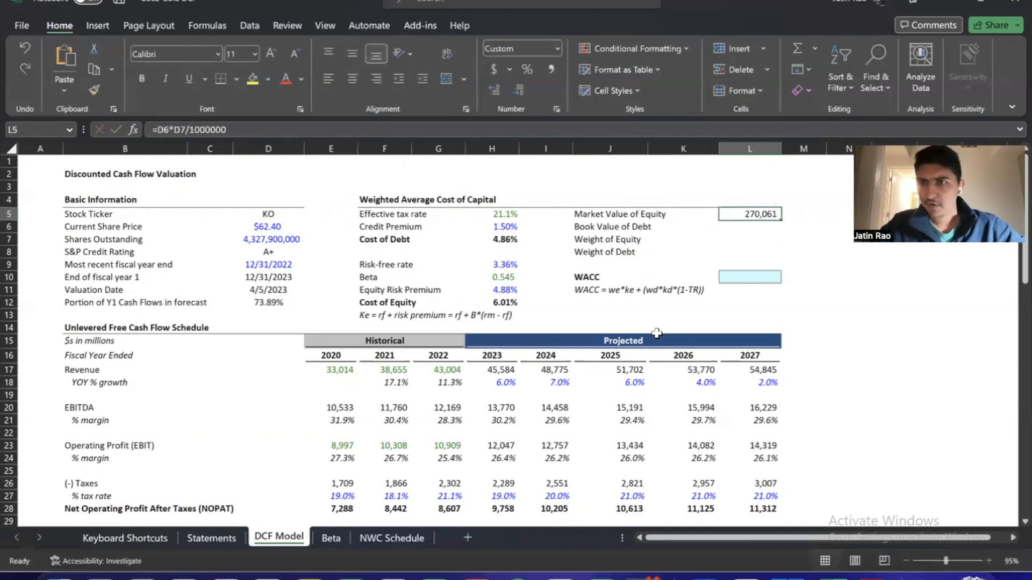
Switch to the FactSet page in the browser and check Coca-Cola's current share price against cell D6
{"action": "key", "text": "Down"}
{"action": "key", "text": "Left"}
{"action": "key", "text": "Left"}
{"action": "key", "text": "Left"}
{"action": "key", "text": "Left"}
{"action": "key", "text": "Left"}
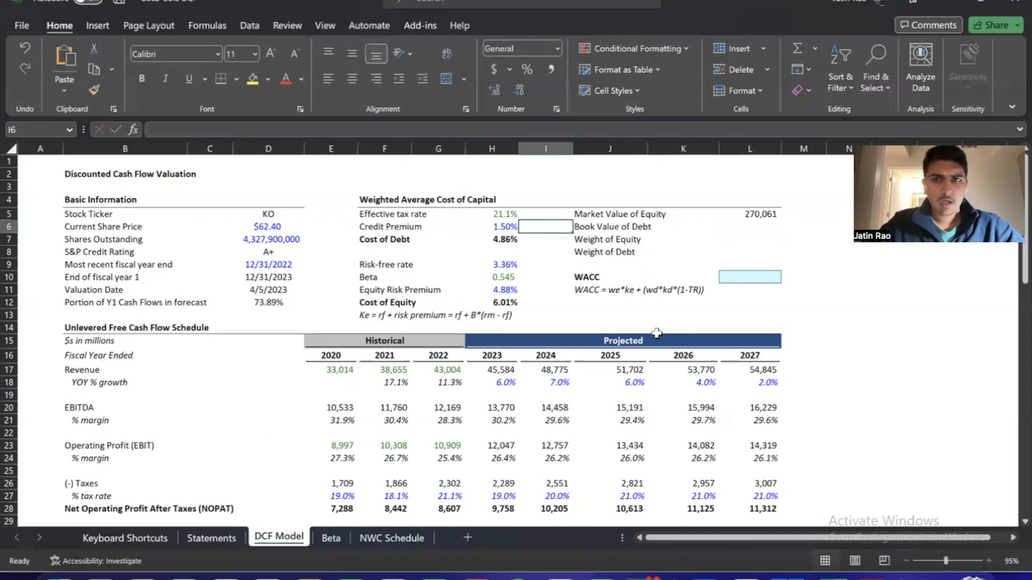
{"action": "key", "text": "Left"}
{"action": "key", "text": "Left"}
{"action": "key", "text": "Left"}
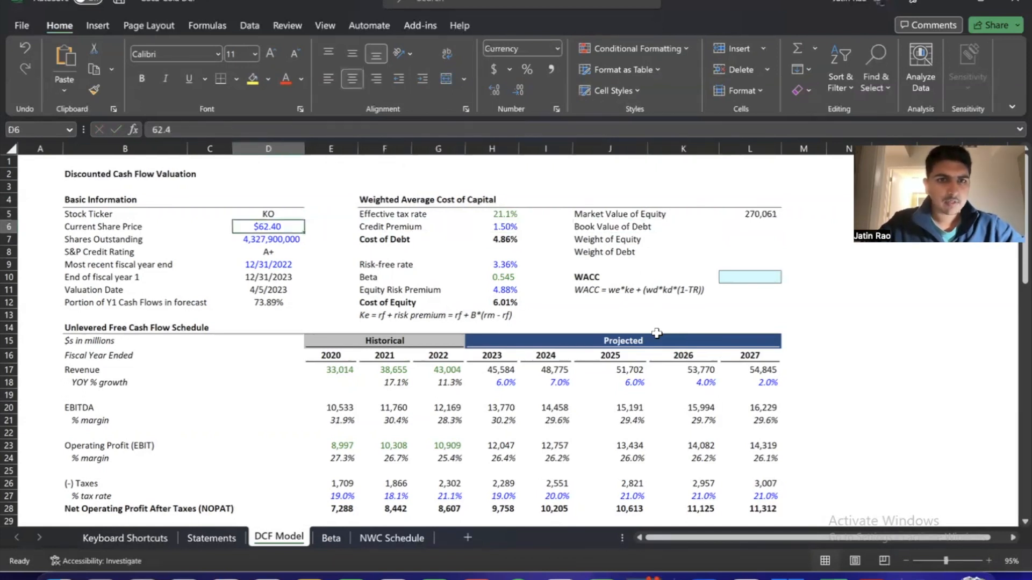
{"action": "key", "text": "super+Tab"}
{"action": "key", "text": "super+Tab"}
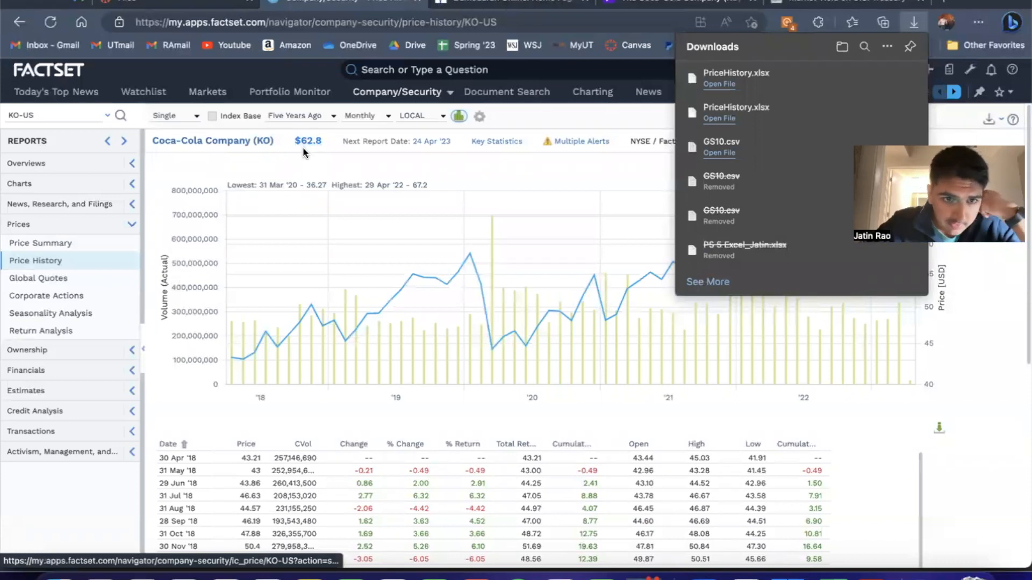
{"action": "left_click", "coordinate": [299, 153]}
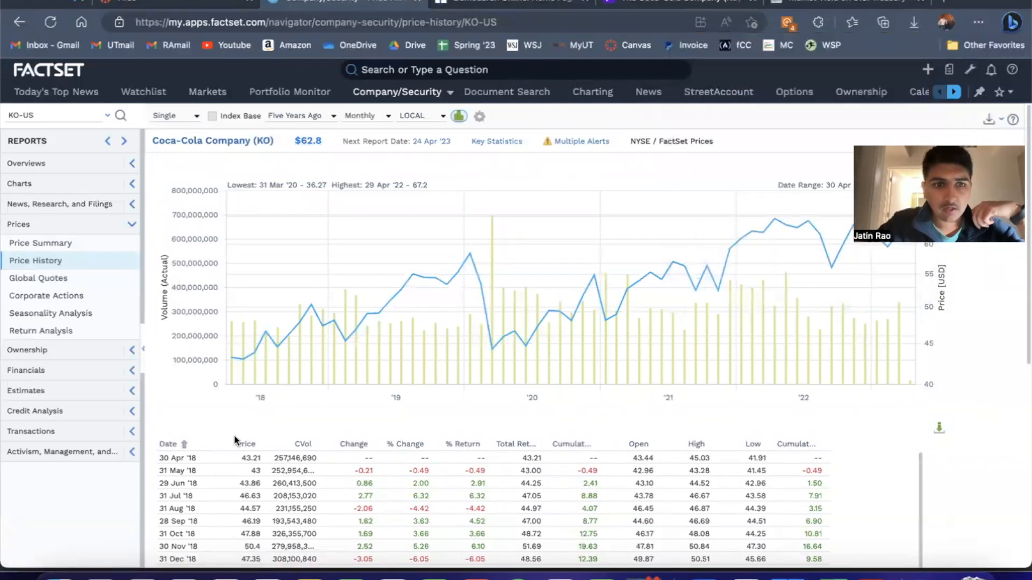
Return to Excel and look up the latest KO price at the end of column L on the Beta sheet
{"action": "key", "text": "super+Tab"}
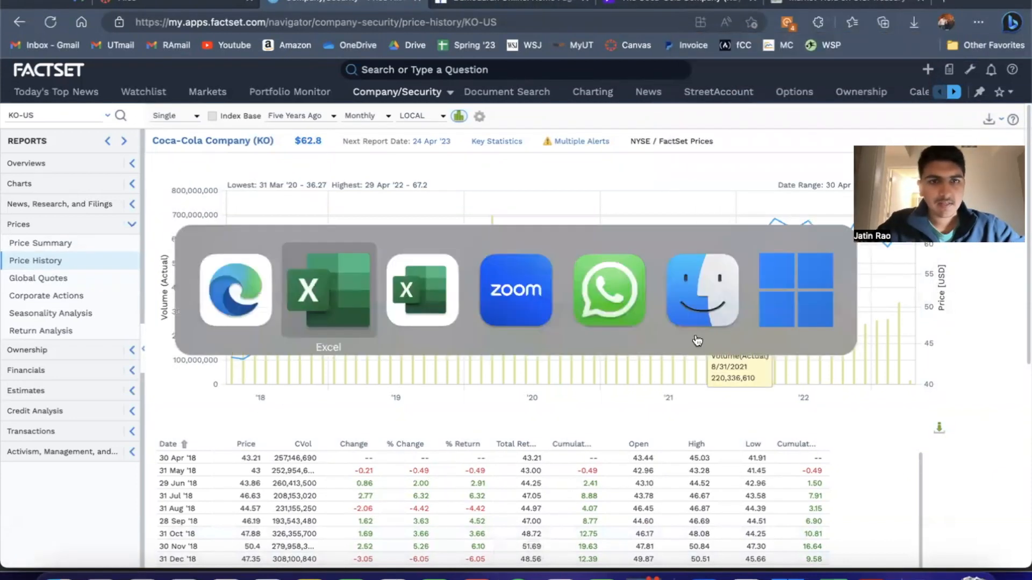
{"action": "key", "text": "ctrl+Page_Down"}
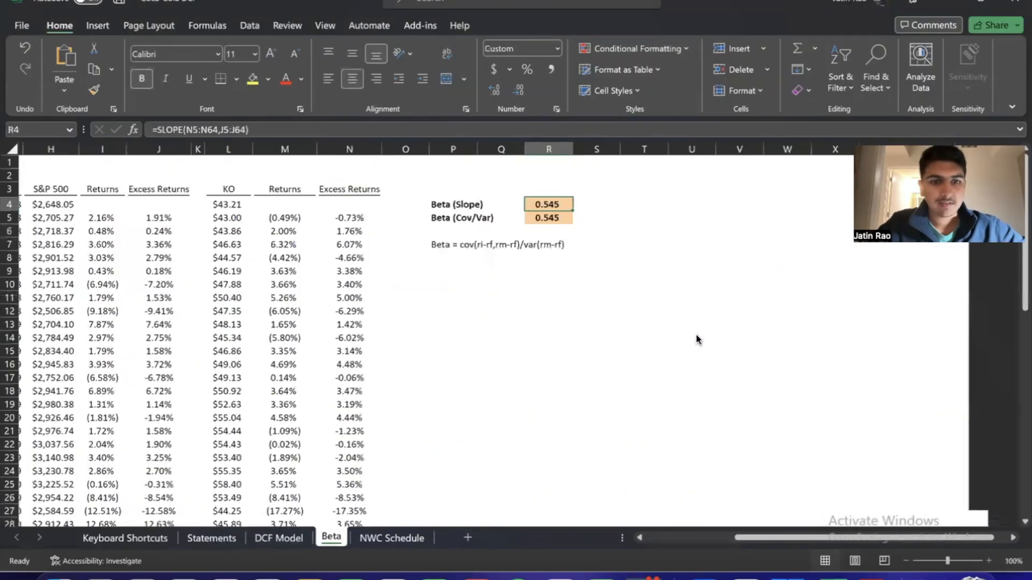
{"action": "left_click", "coordinate": [239, 261]}
{"action": "key", "text": "ctrl+Down"}
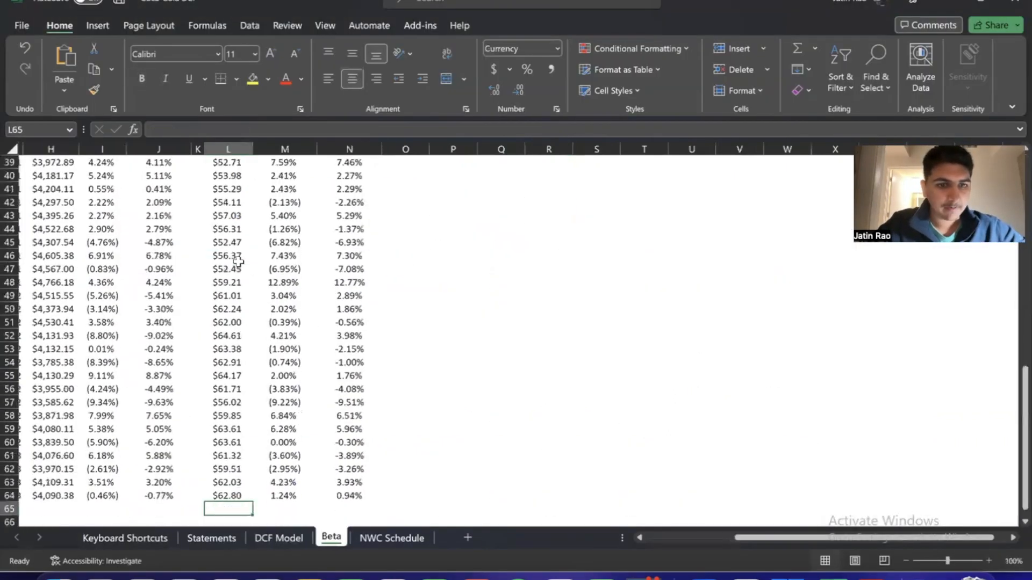
{"action": "key", "text": "ctrl+Page_Down"}
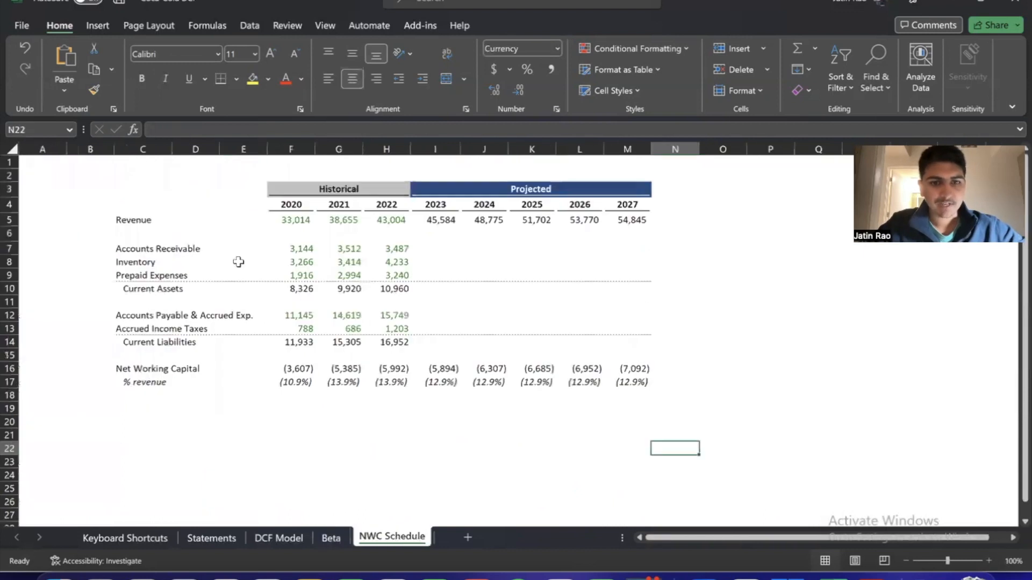
{"action": "key", "text": "ctrl+Page_Up"}
{"action": "key", "text": "ctrl+Page_Up"}
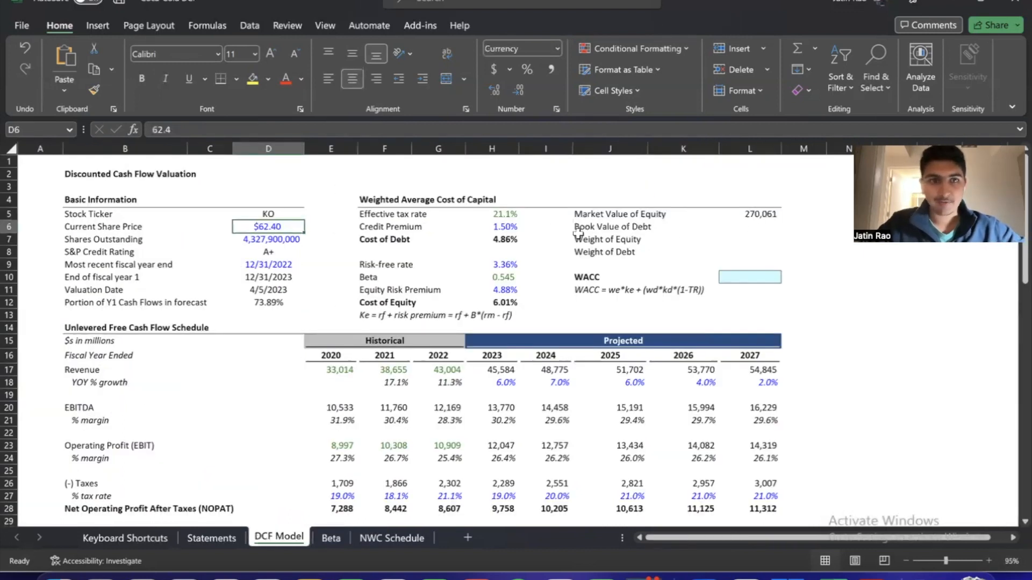
Set the Current Share Price in D6 of the DCF Model sheet to 62.80
{"action": "type", "text": "62.80"}
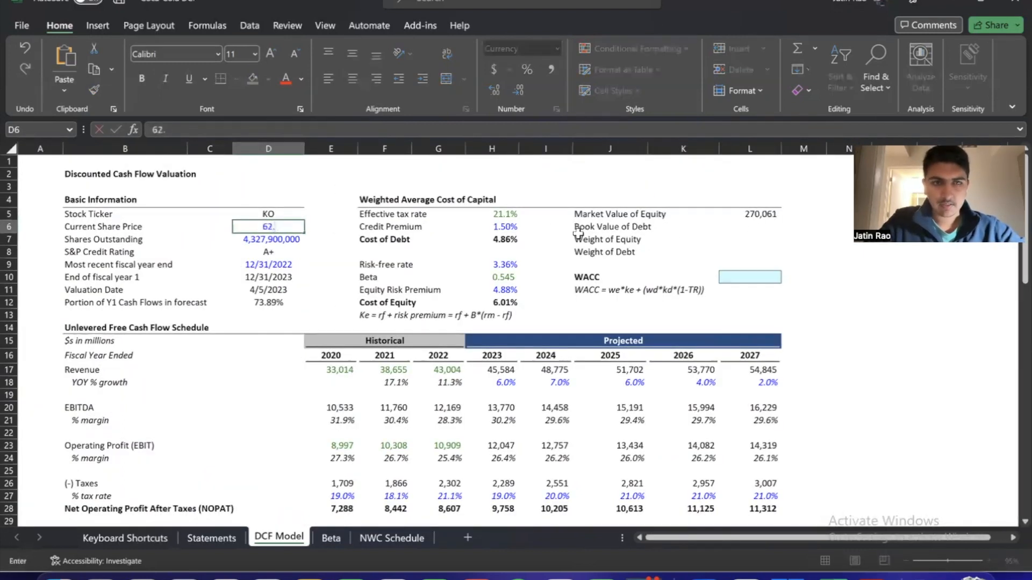
{"action": "key", "text": "Return"}
{"action": "key", "text": "Up"}
{"action": "key", "text": "Right"}
{"action": "key", "text": "Right"}
{"action": "key", "text": "Right"}
{"action": "key", "text": "Right"}
{"action": "key", "text": "Right"}
{"action": "key", "text": "Right"}
{"action": "key", "text": "Right"}
{"action": "key", "text": "Right"}
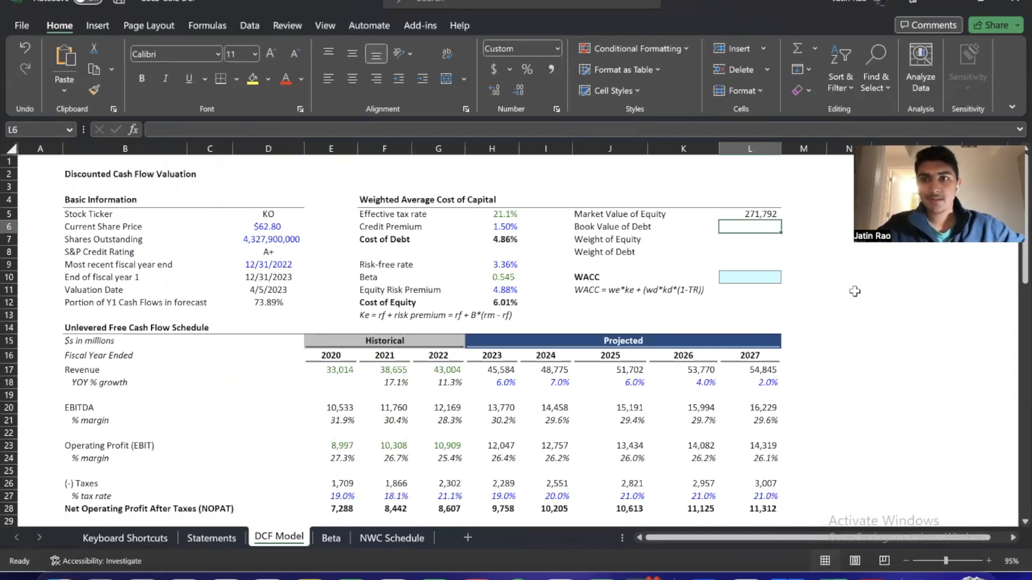
Start the Book Value of Debt formula in L6 with the 2022 long-term debt from Statements!G78
{"action": "key", "text": "Left"}
{"action": "key", "text": "Left"}
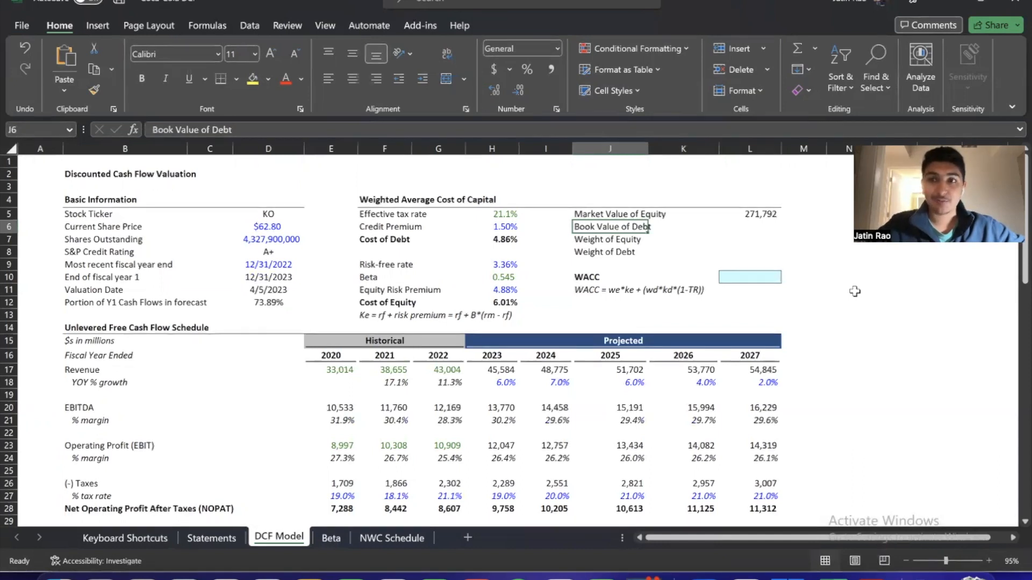
{"action": "key", "text": "Right"}
{"action": "key", "text": "Right"}
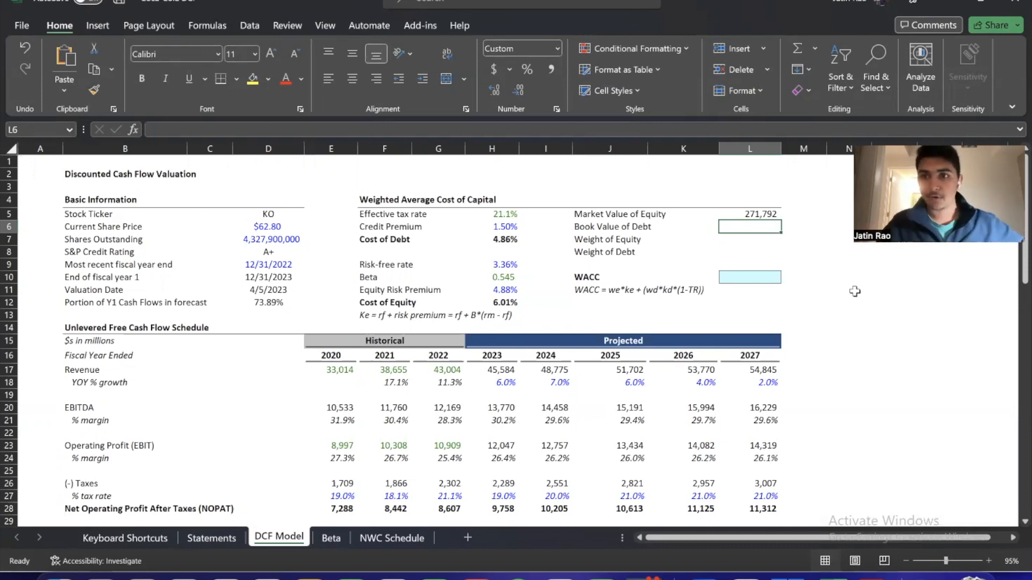
{"action": "type", "text": "="}
{"action": "key", "text": "ctrl+Page_Up"}
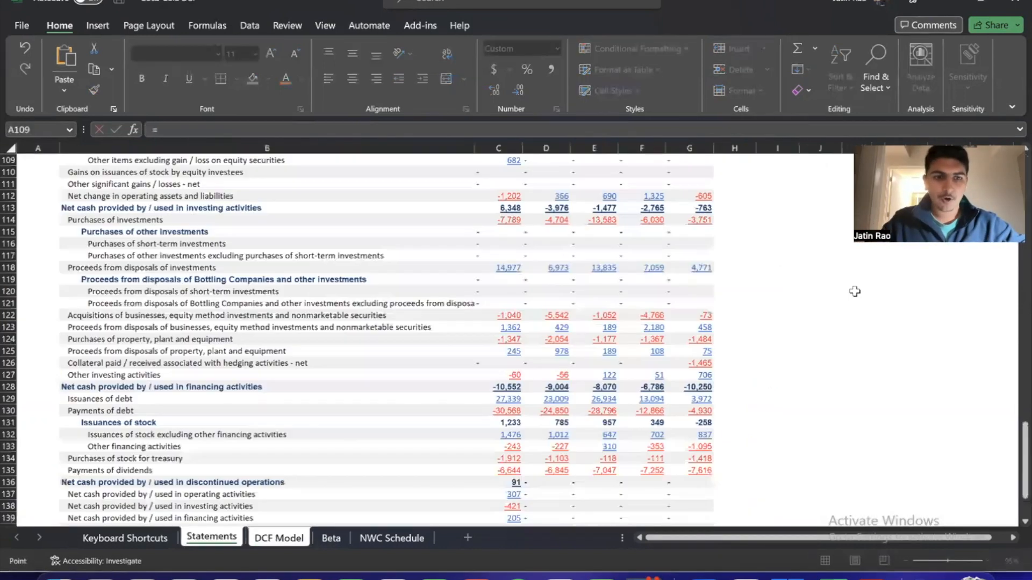
{"action": "scroll", "coordinate": [329, 292], "scroll_direction": "up", "scroll_amount": 8}
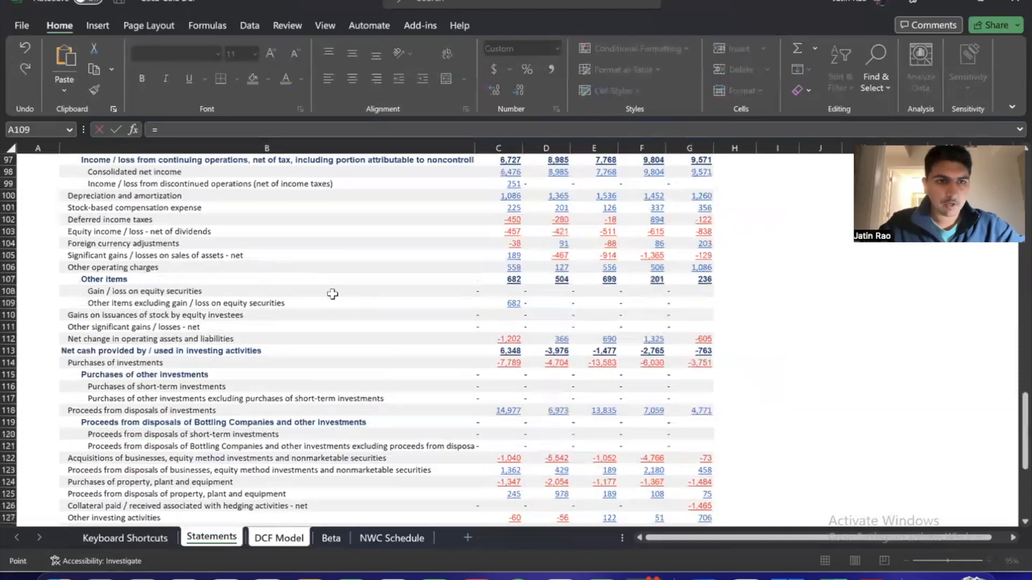
{"action": "scroll", "coordinate": [255, 327], "scroll_direction": "up", "scroll_amount": 4}
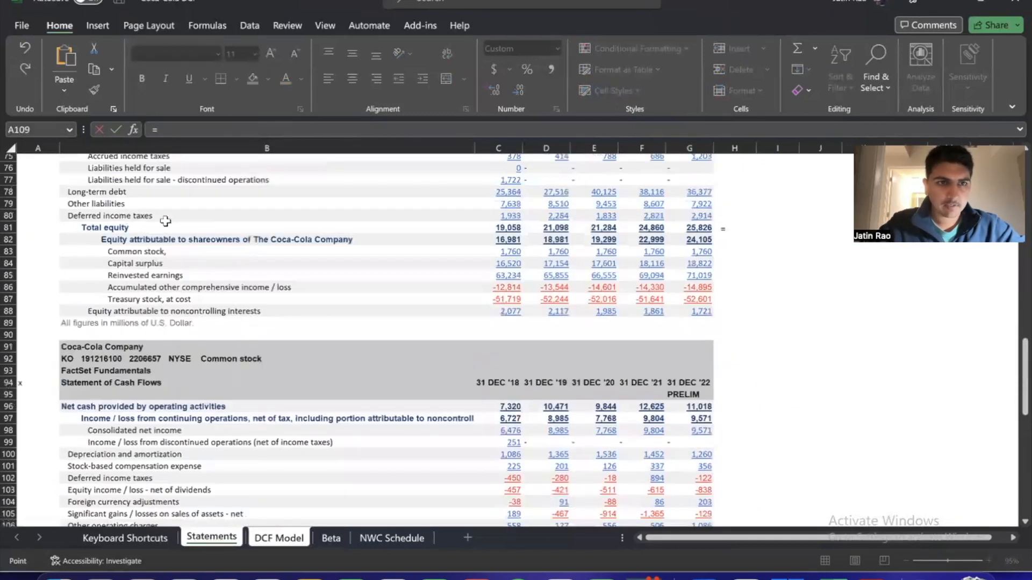
{"action": "scroll", "coordinate": [296, 280], "scroll_direction": "up", "scroll_amount": 3}
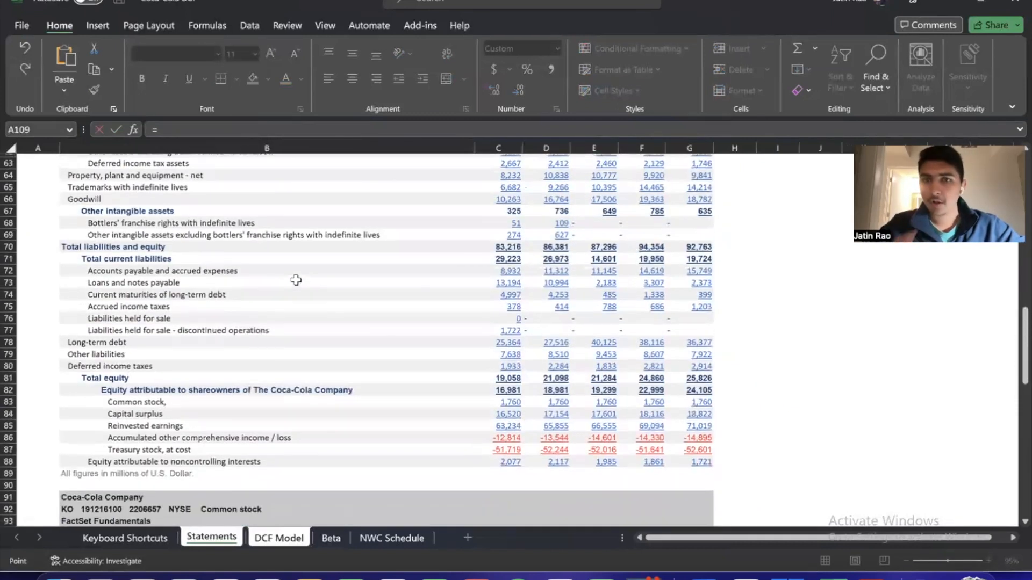
{"action": "left_click", "coordinate": [90, 341]}
{"action": "key", "text": "Right"}
{"action": "key", "text": "Right"}
{"action": "key", "text": "Right"}
{"action": "key", "text": "Right"}
{"action": "key", "text": "Right"}
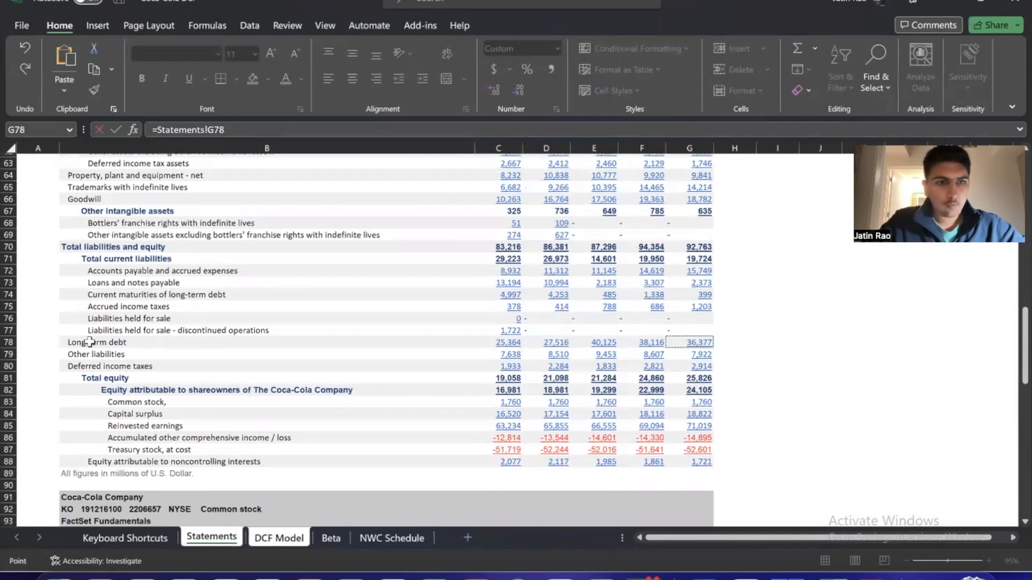
Complete the L6 formula by adding 2022 current maturities of long-term debt (Statements!G74) and loans and notes payable (Statements!G73)
{"action": "type", "text": "+"}
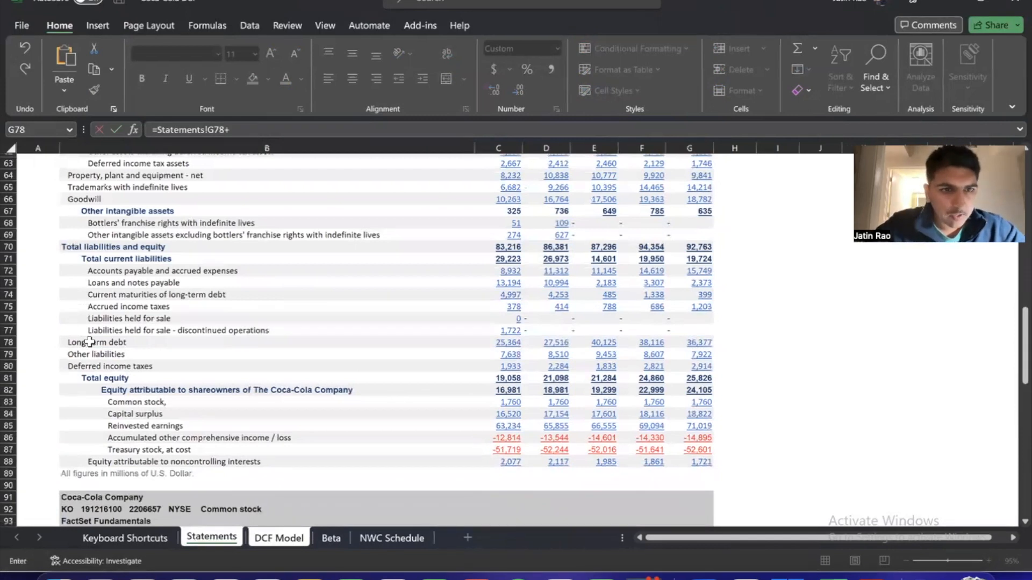
{"action": "left_click", "coordinate": [167, 295]}
{"action": "key", "text": "Right"}
{"action": "key", "text": "Right"}
{"action": "key", "text": "Right"}
{"action": "key", "text": "Right"}
{"action": "key", "text": "Right"}
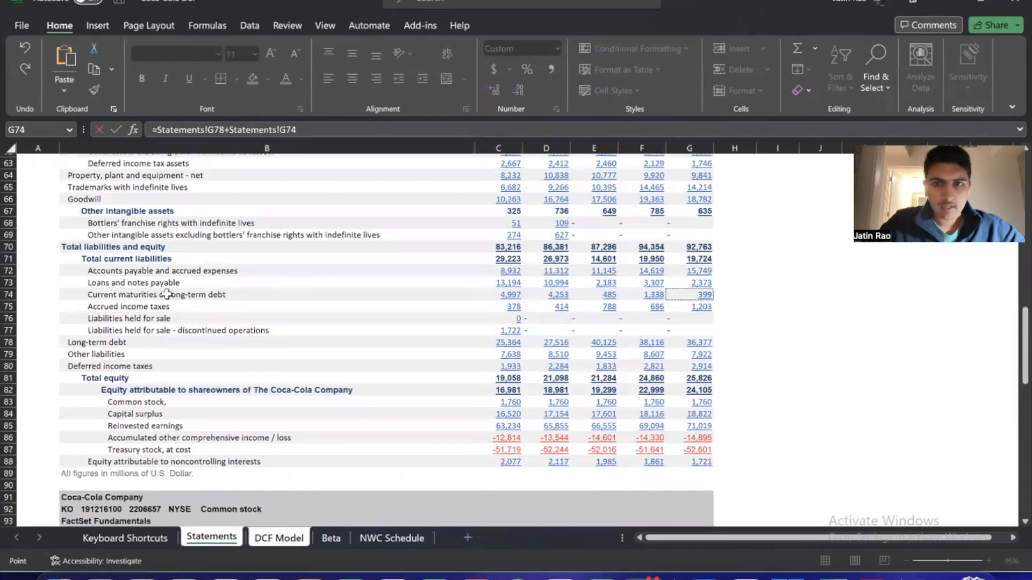
{"action": "type", "text": "+"}
{"action": "left_click", "coordinate": [141, 283]}
{"action": "key", "text": "Right"}
{"action": "key", "text": "Right"}
{"action": "key", "text": "Right"}
{"action": "key", "text": "Right"}
{"action": "key", "text": "Right"}
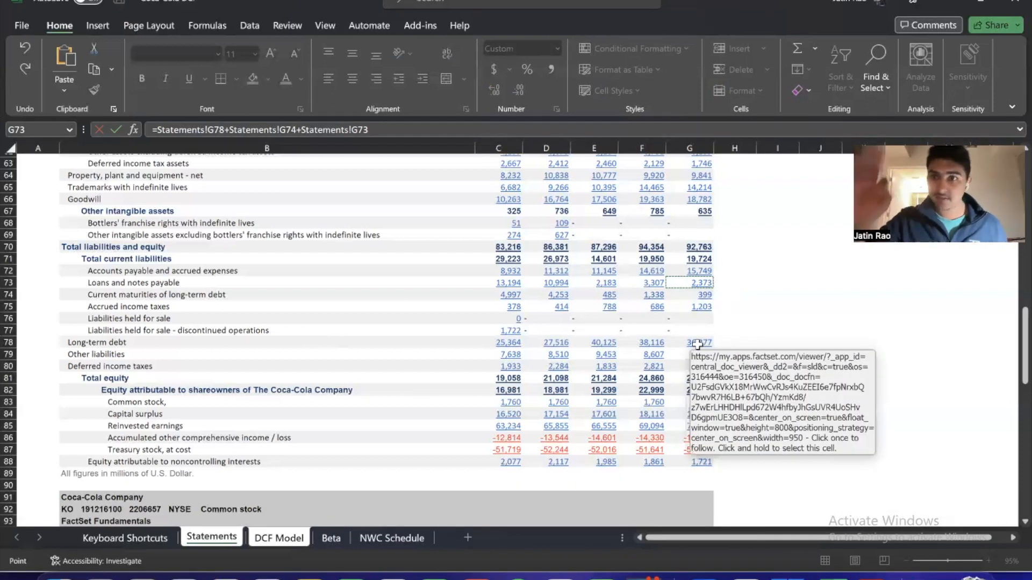
{"action": "key", "text": "Return"}
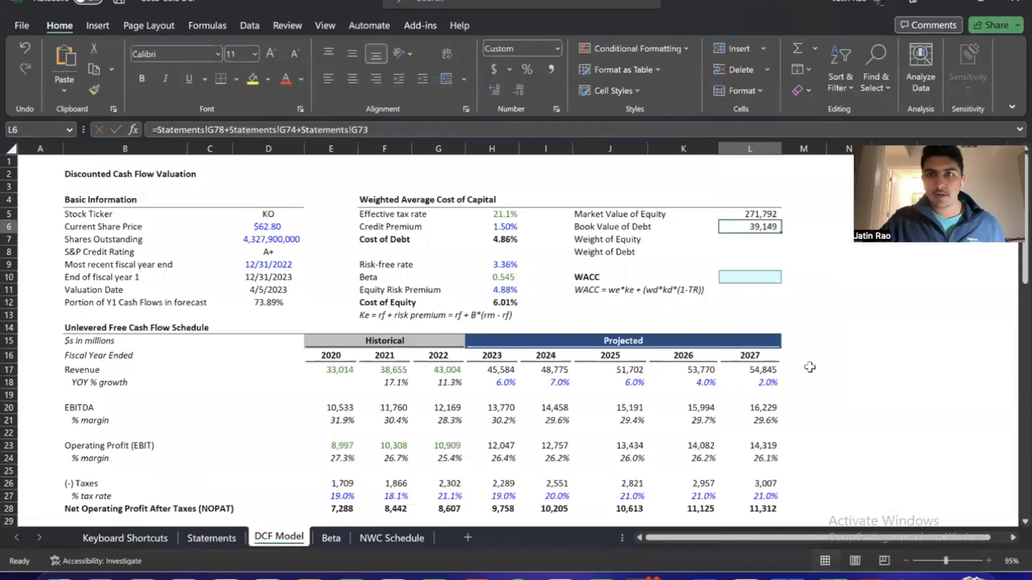
Check the combined total of Market Value of Equity and Book Value of Debt in L5:L6
{"action": "key", "text": "shift+Up"}
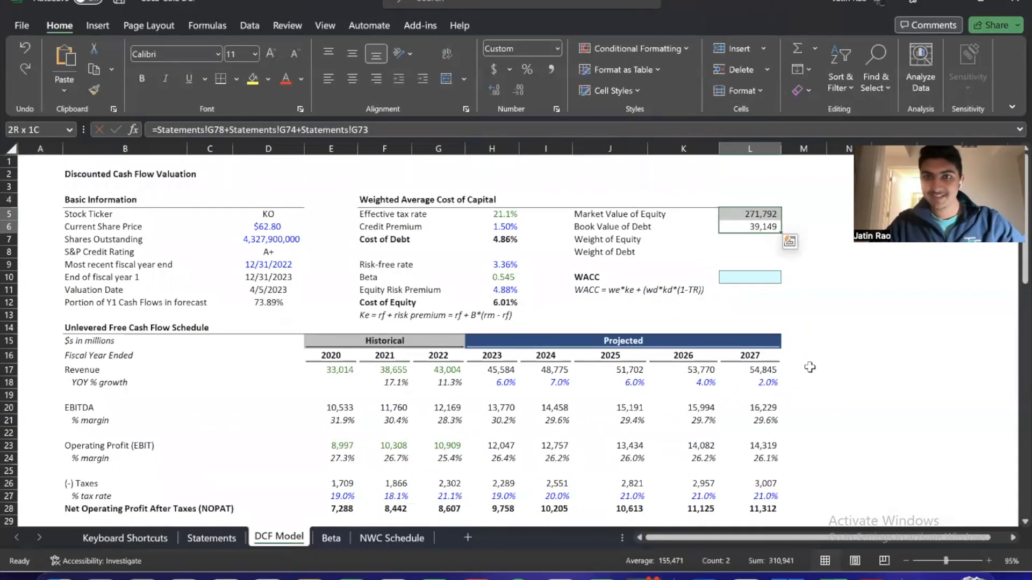
{"action": "key", "text": "Down"}
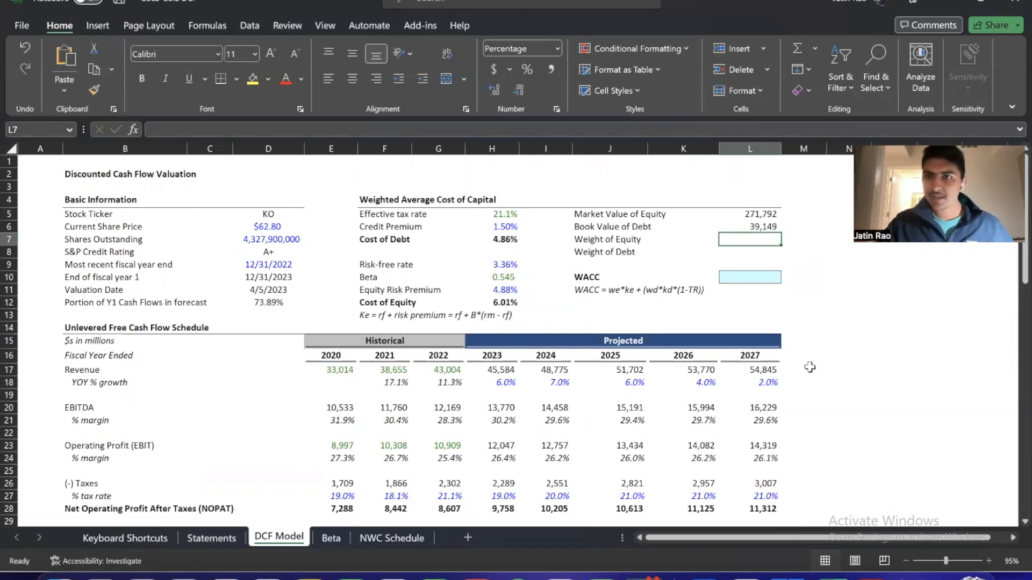
{"action": "type", "text": "="}
{"action": "key", "text": "Return"}
{"action": "key", "text": "Up"}
{"action": "key", "text": "Up"}
{"action": "key", "text": "Up"}
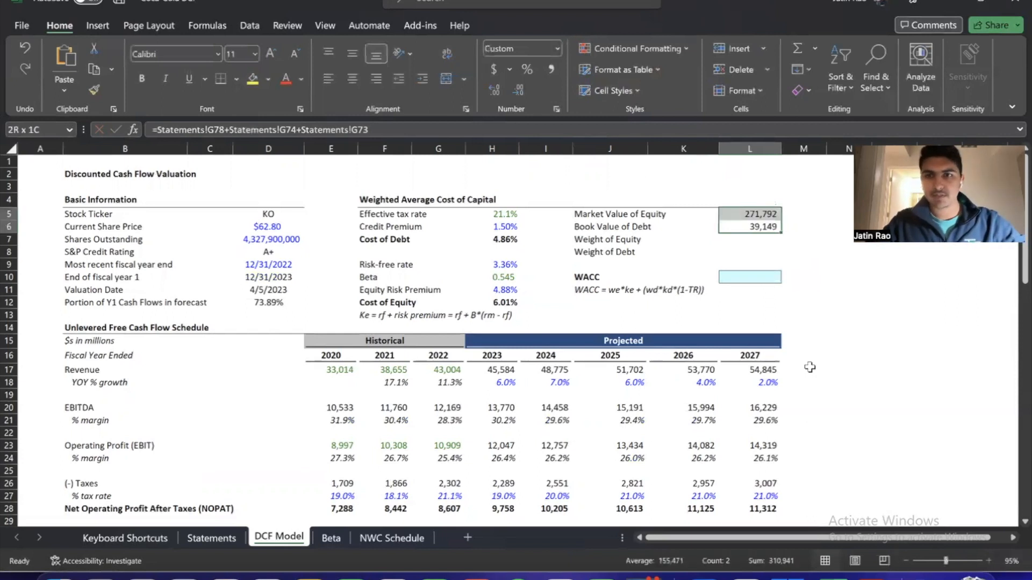
{"action": "key", "text": "Down"}
{"action": "key", "text": "Down"}
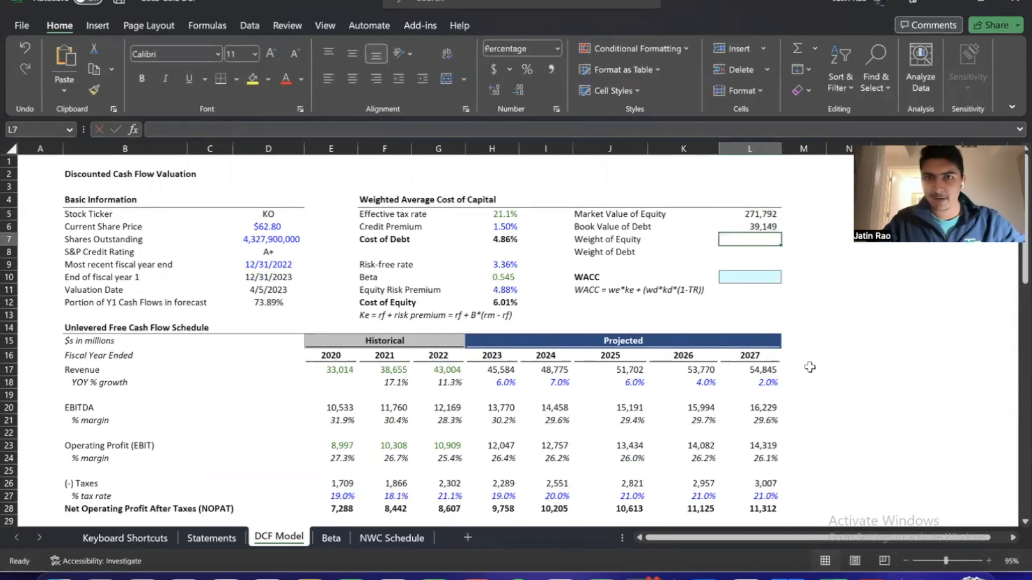
Calculate the Weight of Equity in L7 as equity over total capital with =L5/SUM(L5:L6)
{"action": "type", "text": "="}
{"action": "key", "text": "shift+Up"}
{"action": "key", "text": "Up"}
{"action": "key", "text": "Up"}
{"action": "type", "text": "/SUM("}
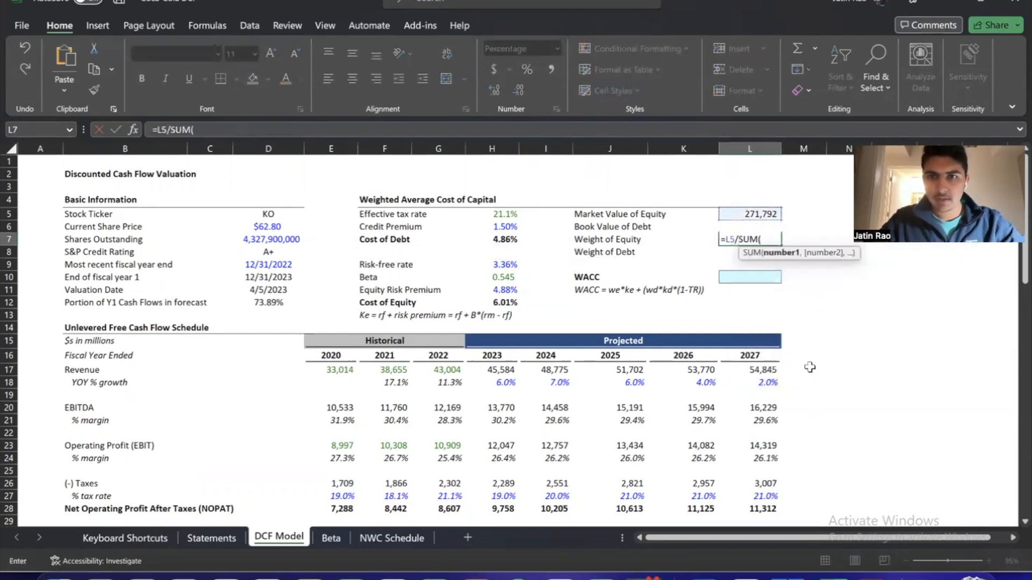
{"action": "key", "text": "Up"}
{"action": "key", "text": "shift+Up"}
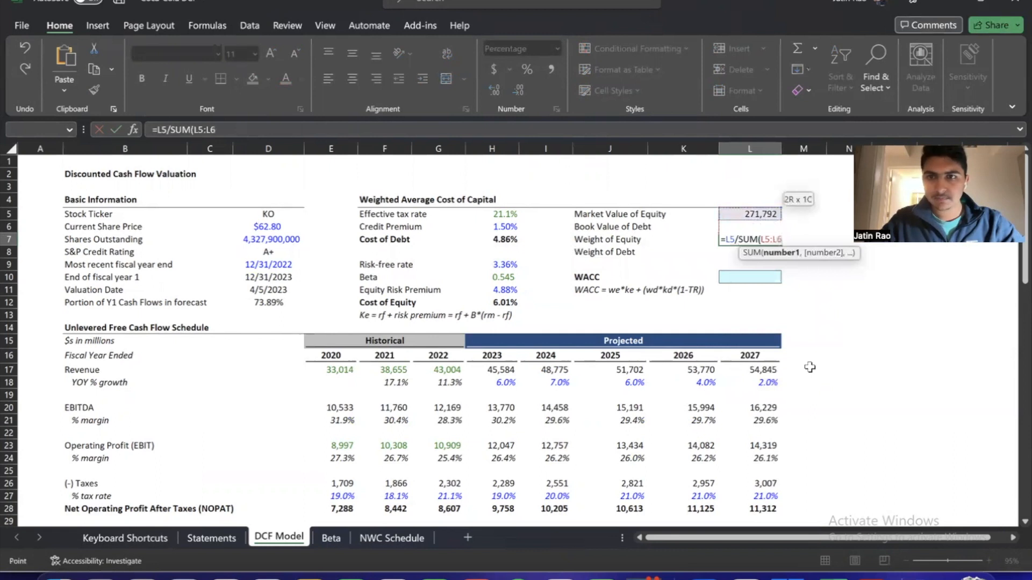
{"action": "key", "text": "Return"}
{"action": "key", "text": "Return"}
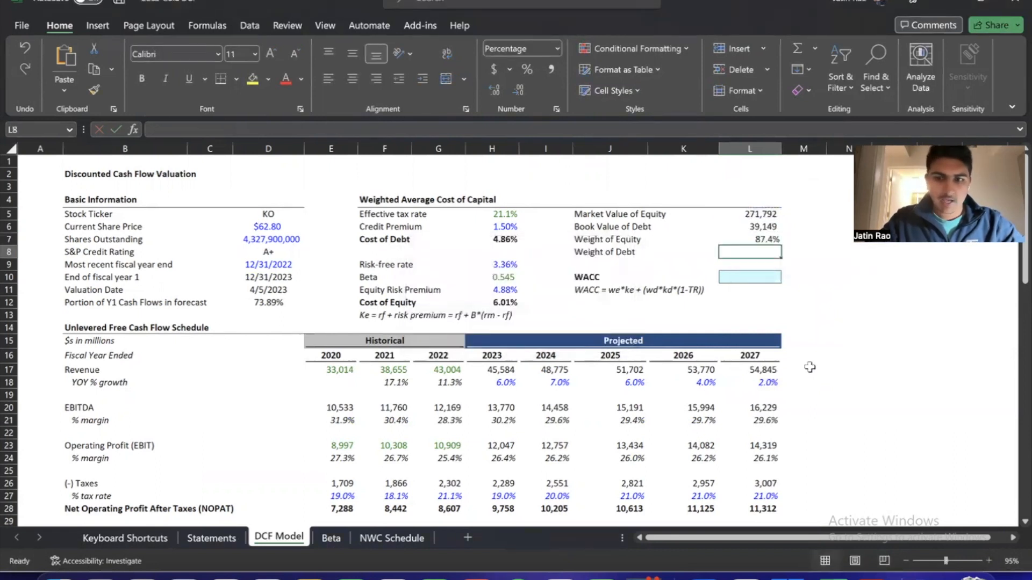
Calculate the Weight of Debt in L8 as one minus the Weight of Equity with =1-L7
{"action": "type", "text": "=1-"}
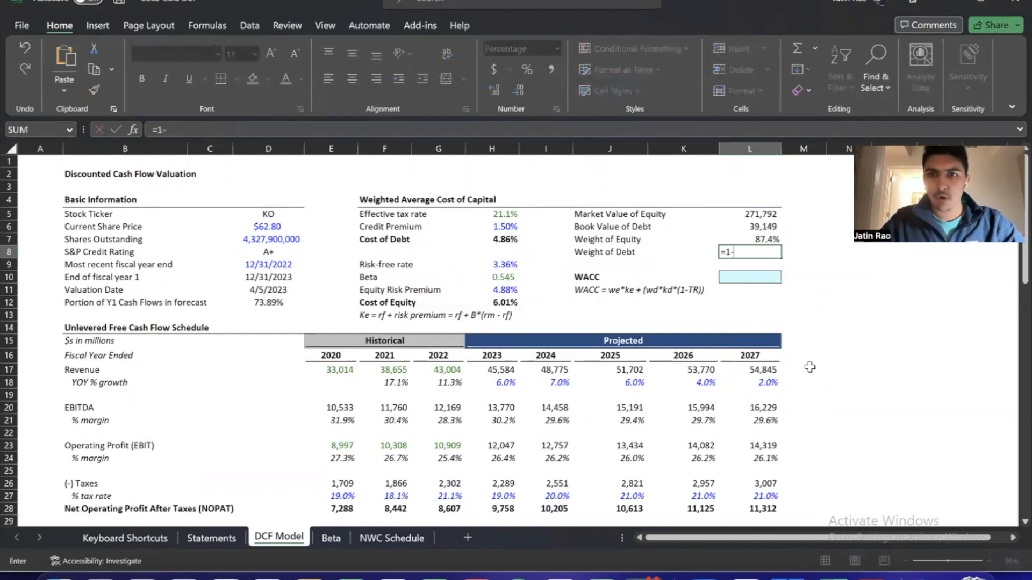
{"action": "key", "text": "Up"}
{"action": "key", "text": "Return"}
{"action": "key", "text": "Up"}
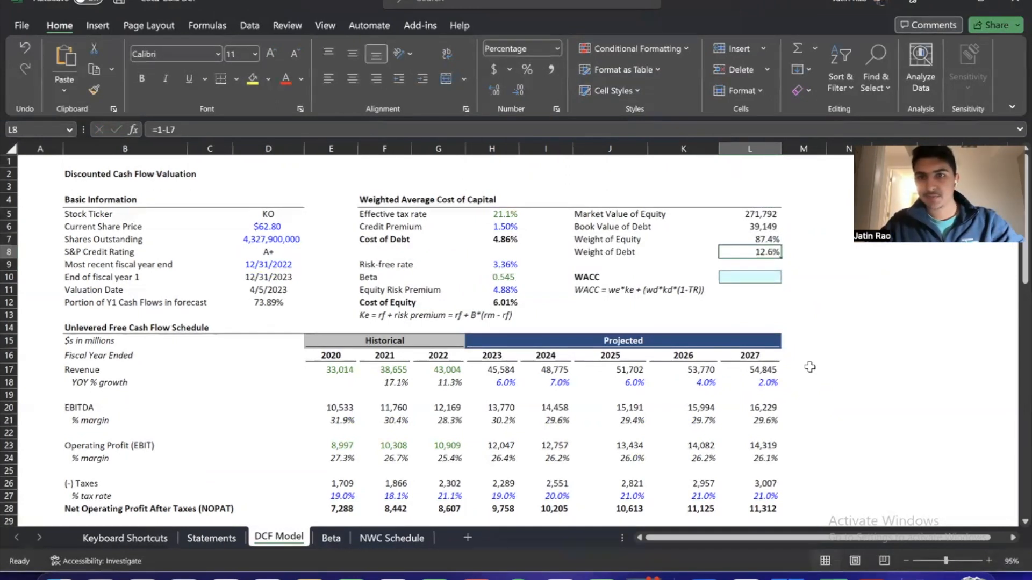
Check the combined total of the equity and debt weights in L7:L8
{"action": "key", "text": "shift+Up"}
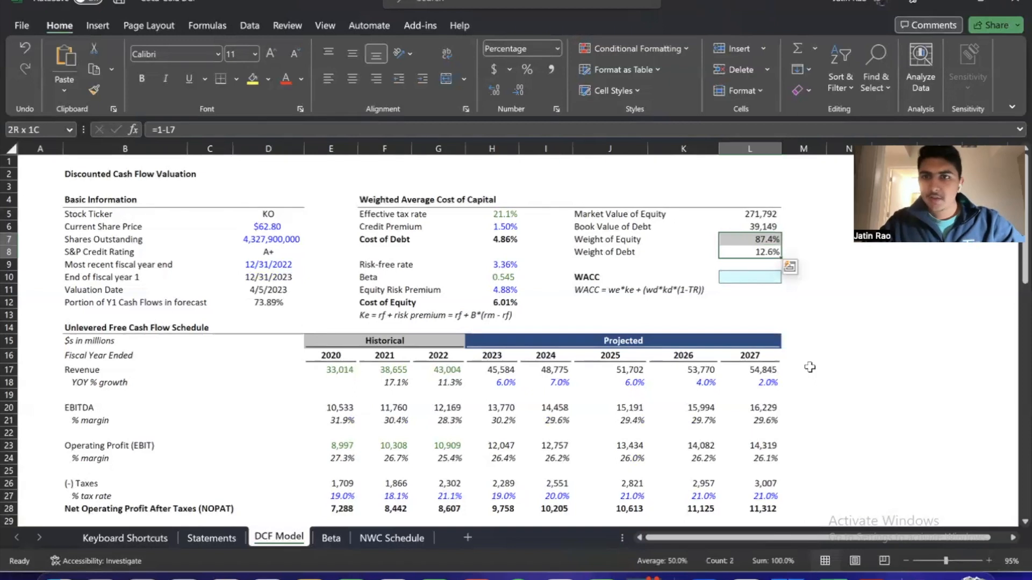
{"action": "key", "text": "Down"}
{"action": "key", "text": "Down"}
{"action": "key", "text": "Up"}
{"action": "key", "text": "Up"}
{"action": "key", "text": "Up"}
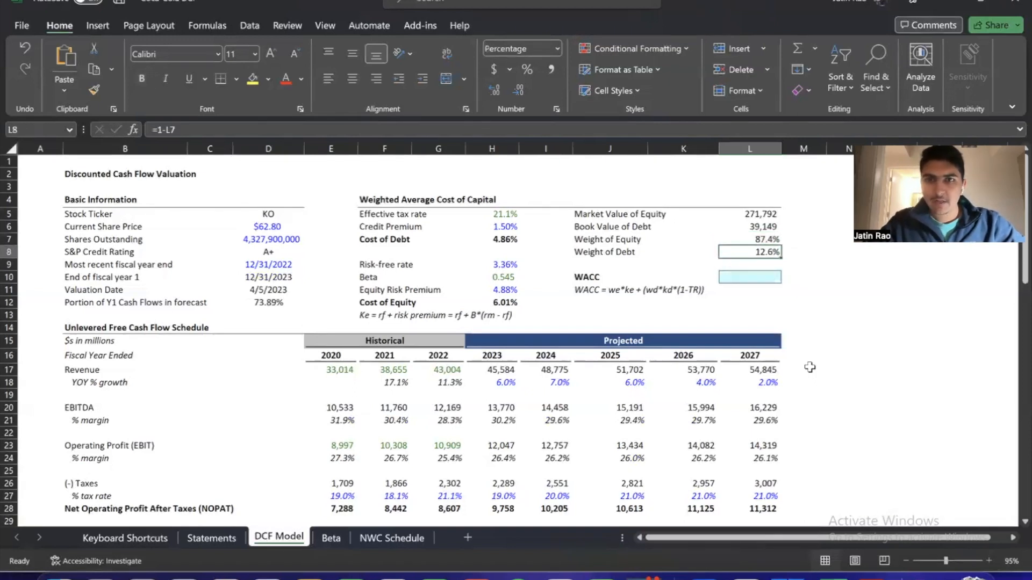
Review the Cost of Debt in H7 and the WACC formula note in J11
{"action": "key", "text": "Left"}
{"action": "key", "text": "Left"}
{"action": "key", "text": "Left"}
{"action": "key", "text": "Left"}
{"action": "key", "text": "Down"}
{"action": "key", "text": "Down"}
{"action": "key", "text": "Down"}
{"action": "key", "text": "Down"}
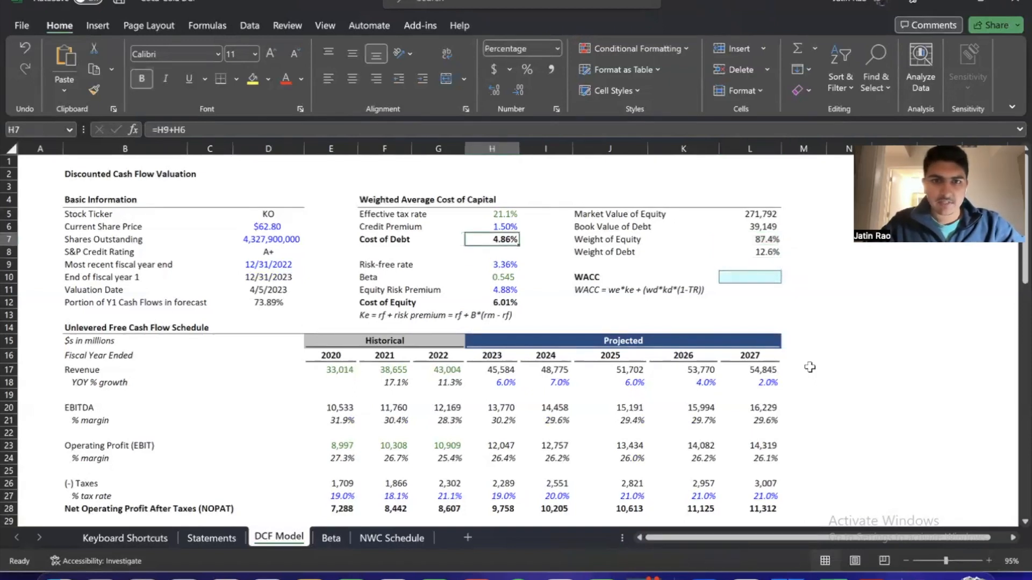
{"action": "key", "text": "Right"}
{"action": "key", "text": "Right"}
{"action": "key", "text": "Right"}
{"action": "key", "text": "Right"}
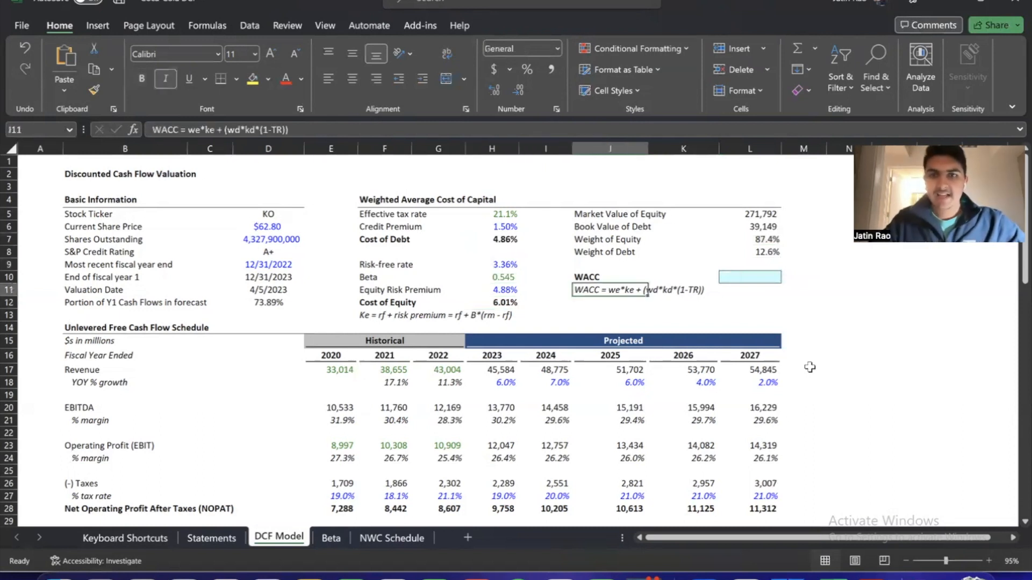
{"action": "key", "text": "Up"}
{"action": "key", "text": "Down"}
{"action": "key", "text": "Left"}
{"action": "key", "text": "Left"}
{"action": "key", "text": "Right"}
Review the Cost of Equity in H12 against the terms of the WACC formula note
{"action": "key", "text": "Right"}
{"action": "key", "text": "Up"}
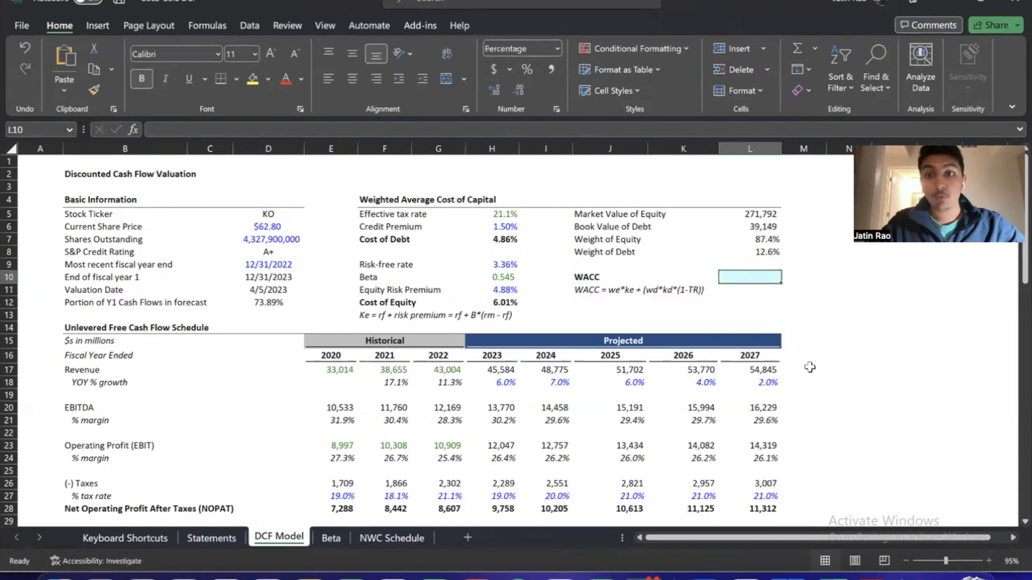
{"action": "key", "text": "Left"}
{"action": "key", "text": "Left"}
{"action": "key", "text": "Left"}
{"action": "key", "text": "Down"}
{"action": "key", "text": "Left"}
{"action": "key", "text": "Down"}
{"action": "key", "text": "Right"}
{"action": "key", "text": "Right"}
{"action": "key", "text": "Right"}
{"action": "key", "text": "Right"}
{"action": "key", "text": "Up"}
{"action": "key", "text": "Up"}
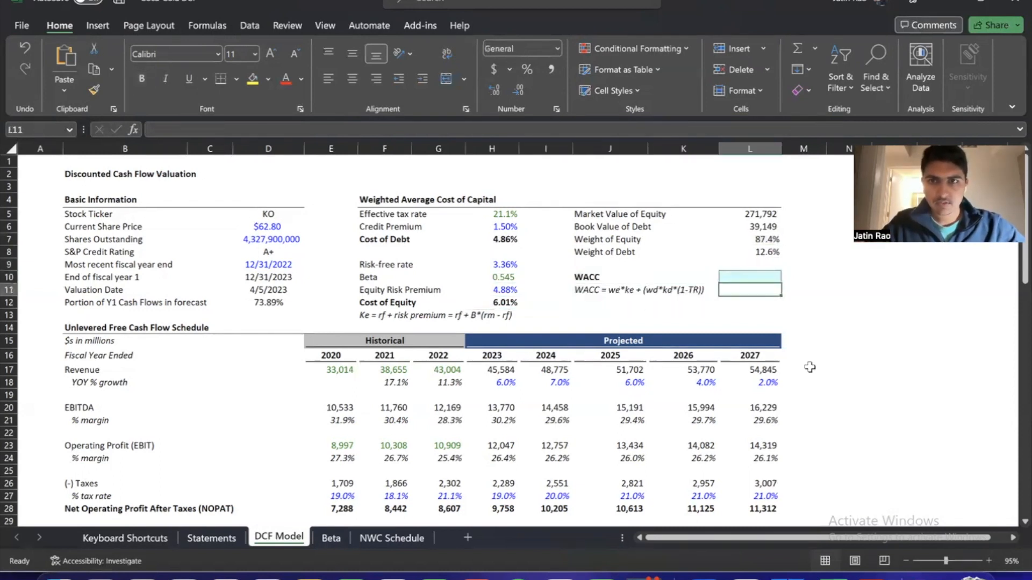
{"action": "key", "text": "Left"}
{"action": "key", "text": "Down"}
{"action": "key", "text": "Down"}
{"action": "key", "text": "Left"}
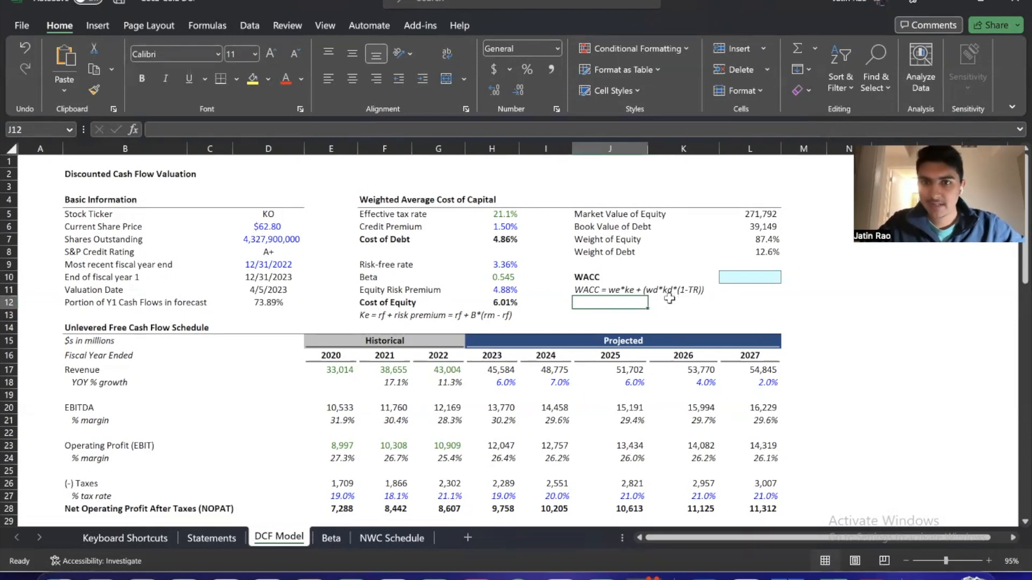
Examine how the Cost of Debt in H7 is built from the risk-free rate and credit premium
{"action": "left_click", "coordinate": [498, 243]}
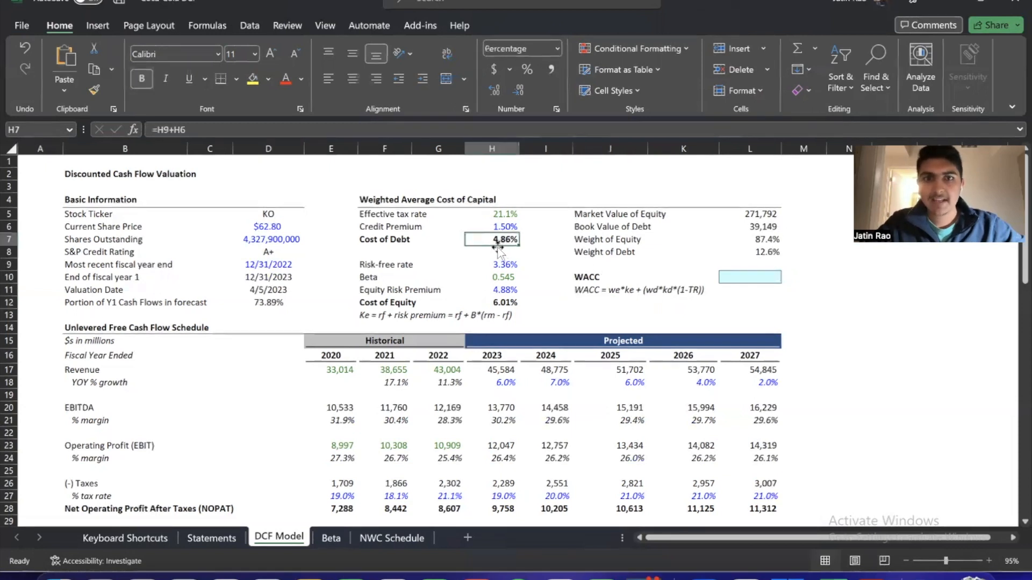
{"action": "left_click", "coordinate": [438, 251]}
{"action": "left_click", "coordinate": [368, 250]}
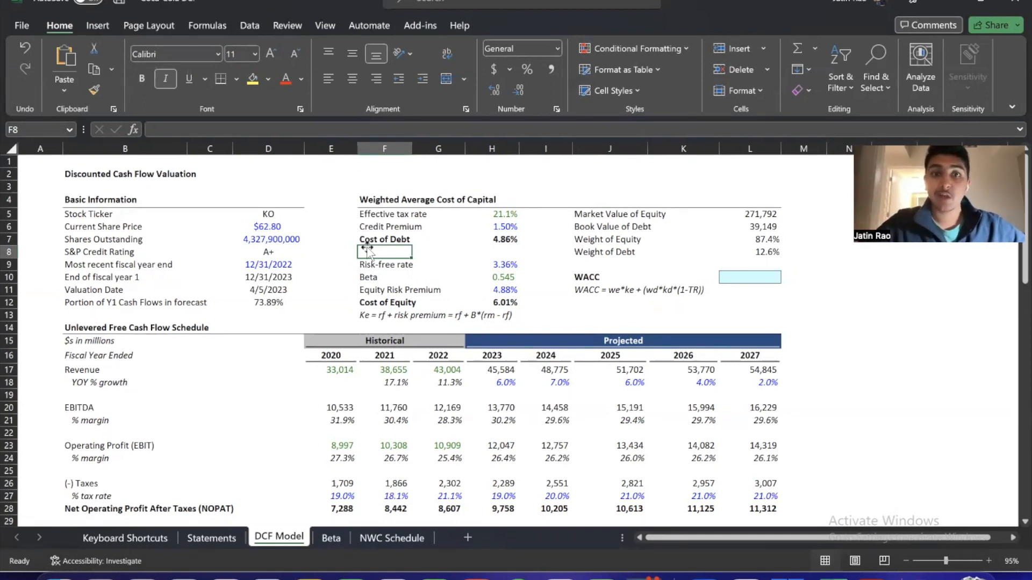
{"action": "key", "text": "Right"}
{"action": "key", "text": "Right"}
{"action": "key", "text": "Up"}
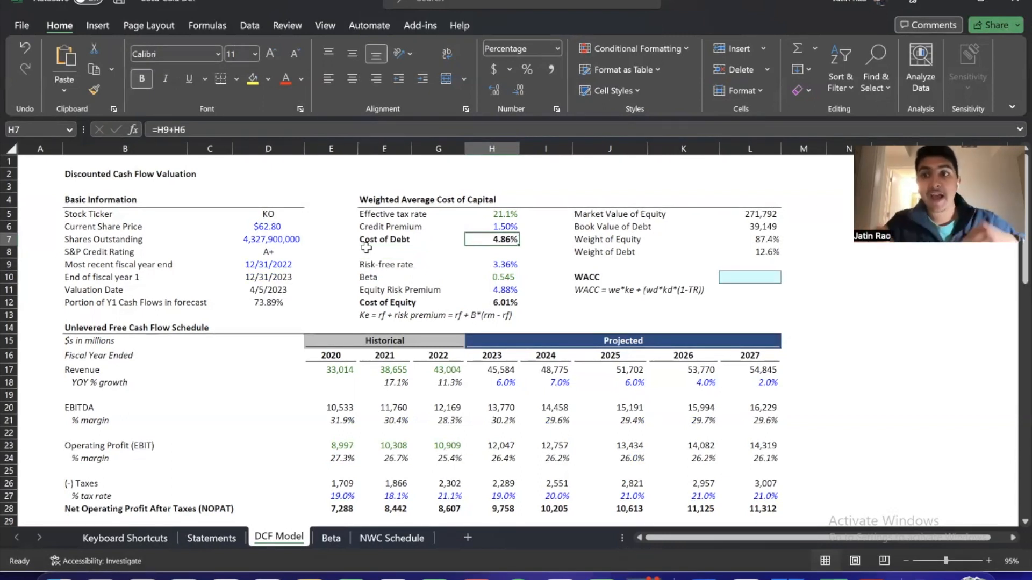
Start the WACC formula in L10 with Weight of Equity times Cost of Equity, =(L7*H12)
{"action": "key", "text": "Down"}
{"action": "key", "text": "Right"}
{"action": "key", "text": "Right"}
{"action": "key", "text": "Down"}
{"action": "key", "text": "Right"}
{"action": "key", "text": "Right"}
{"action": "key", "text": "Down"}
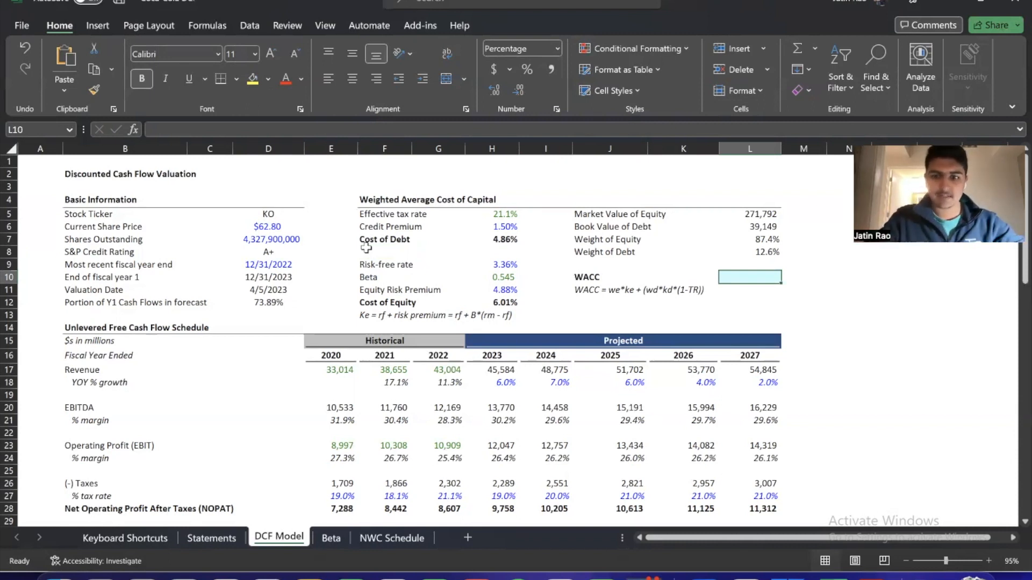
{"action": "type", "text": "="}
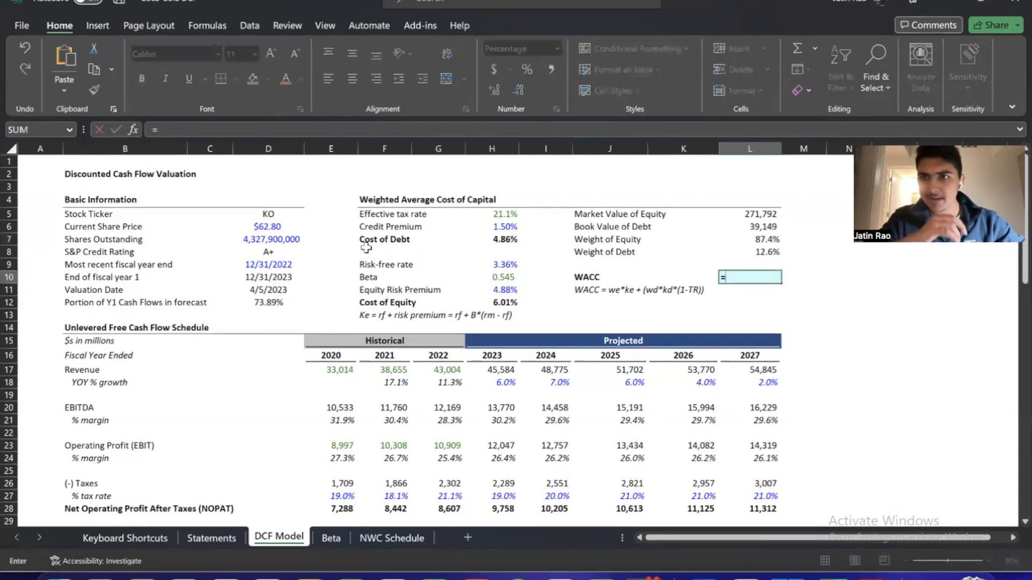
{"action": "type", "text": "("}
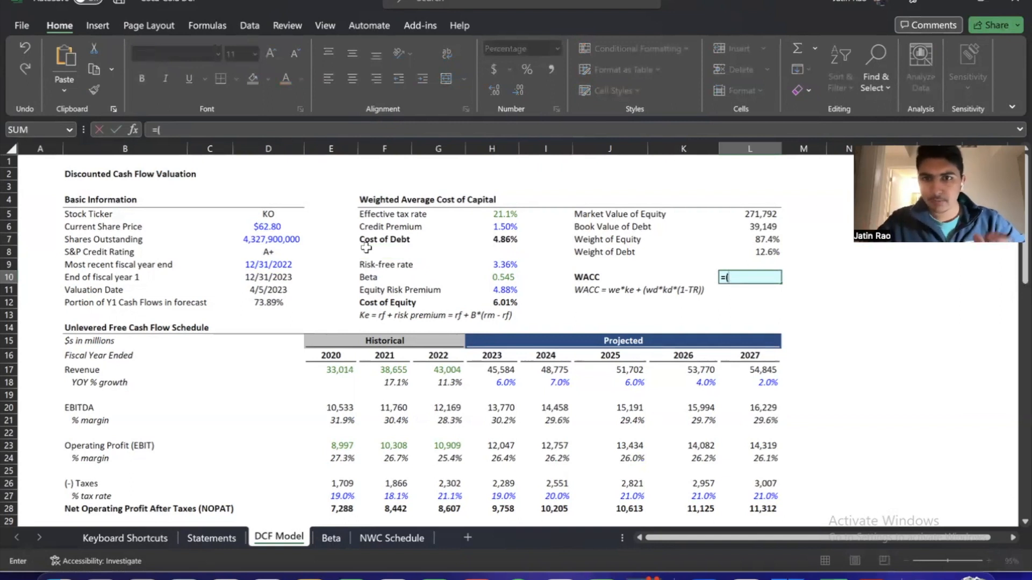
{"action": "key", "text": "Up"}
{"action": "key", "text": "Up"}
{"action": "key", "text": "Up"}
{"action": "type", "text": "*"}
{"action": "key", "text": "Left"}
{"action": "key", "text": "Left"}
Complete the L10 WACC formula by adding the after-tax debt component, +(L8*H7*(1-H5))
{"action": "key", "text": "Left"}
{"action": "key", "text": "Left"}
{"action": "key", "text": "Down"}
{"action": "key", "text": "Down"}
{"action": "type", "text": ")+("}
{"action": "key", "text": "Up"}
{"action": "key", "text": "Up"}
{"action": "type", "text": "*"}
{"action": "key", "text": "Up"}
{"action": "key", "text": "Up"}
{"action": "key", "text": "Up"}
{"action": "key", "text": "Left"}
{"action": "key", "text": "Left"}
{"action": "key", "text": "Left"}
{"action": "key", "text": "Left"}
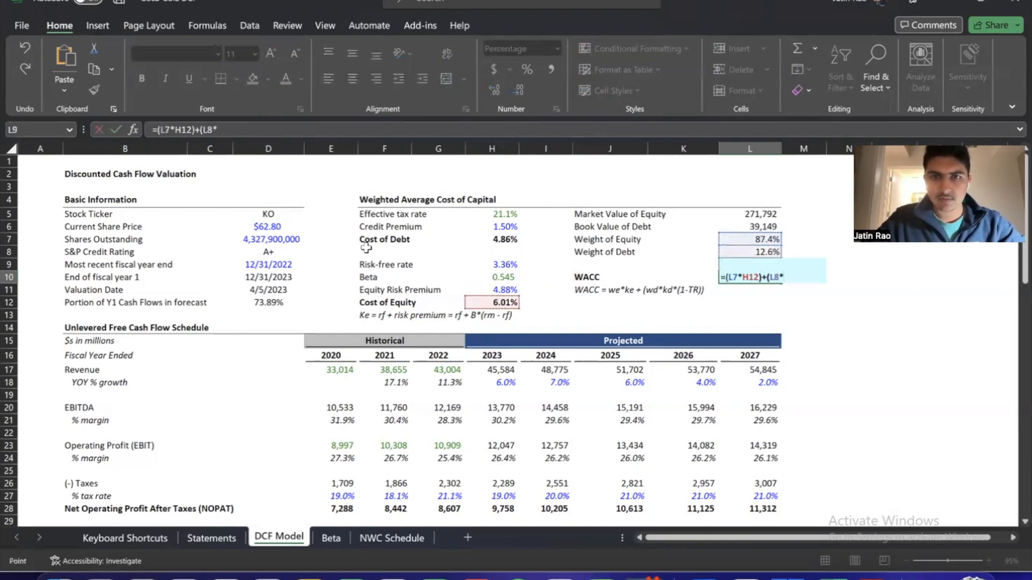
{"action": "type", "text": "*(1"}
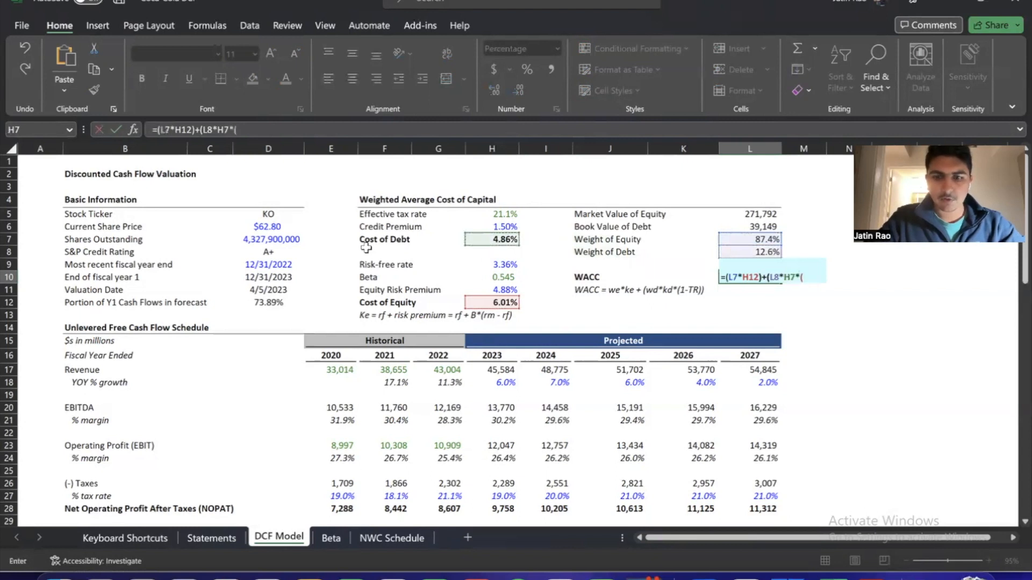
{"action": "key", "text": "Left"}
{"action": "key", "text": "Left"}
{"action": "key", "text": "Up"}
{"action": "key", "text": "Up"}
{"action": "key", "text": "Up"}
{"action": "key", "text": "Up"}
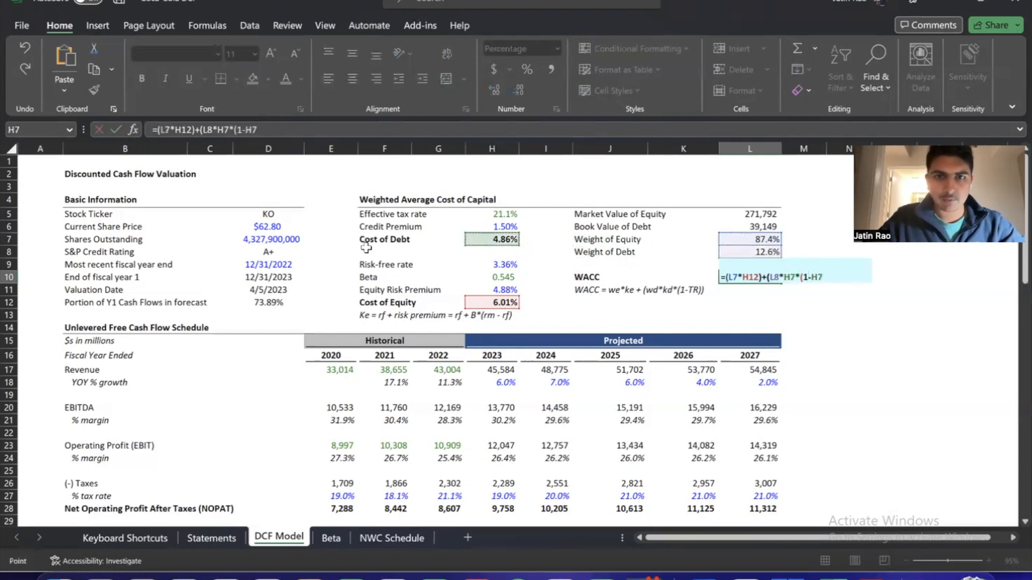
{"action": "type", "text": "))"}
{"action": "key", "text": "ctrl+Return"}
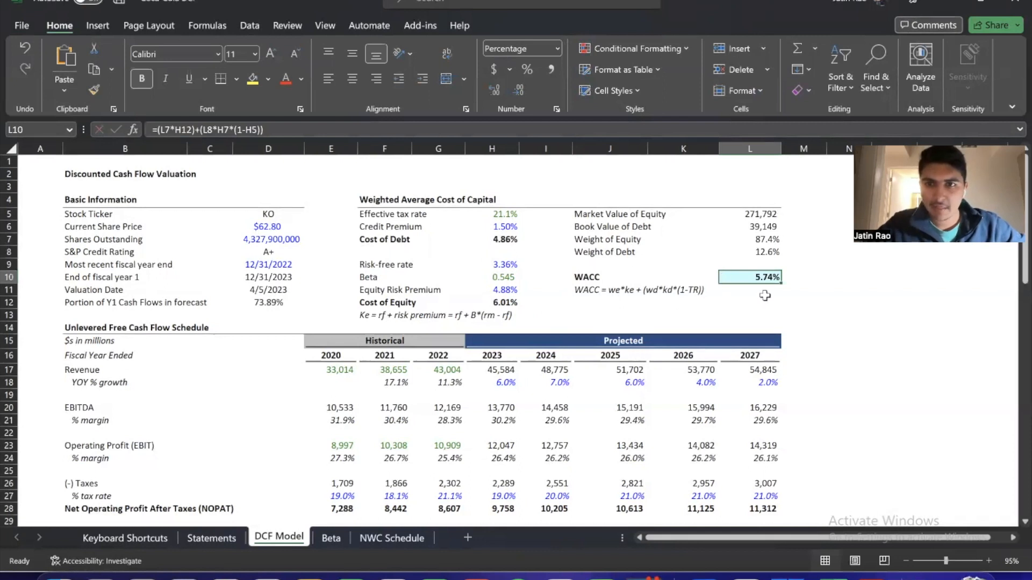
Review the projected Unlevered Free Cash Flows in H37:L37 together with the WACC in L10 used to discount them
{"action": "left_click", "coordinate": [729, 300]}
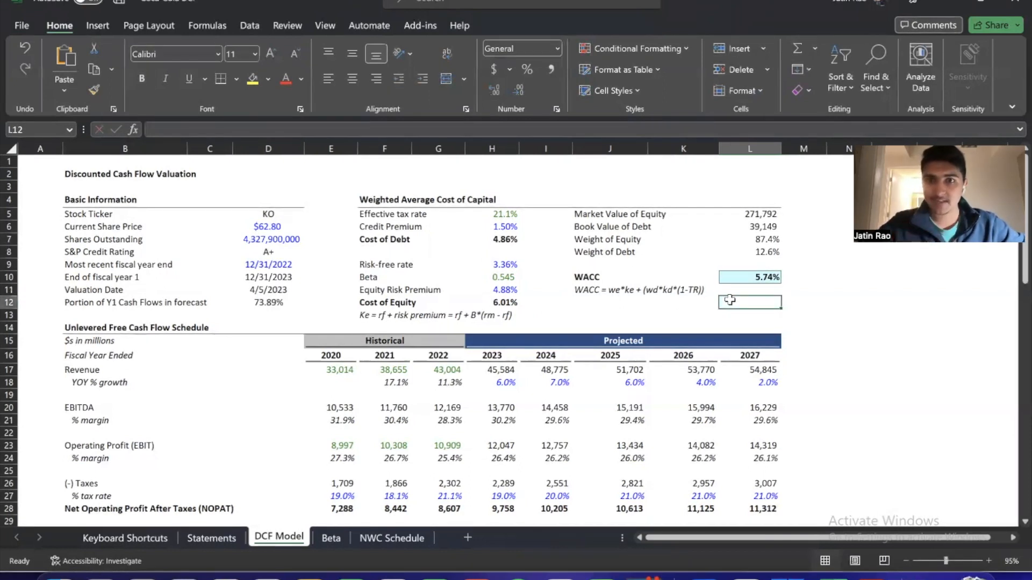
{"action": "scroll", "coordinate": [729, 300], "scroll_direction": "down", "scroll_amount": 4}
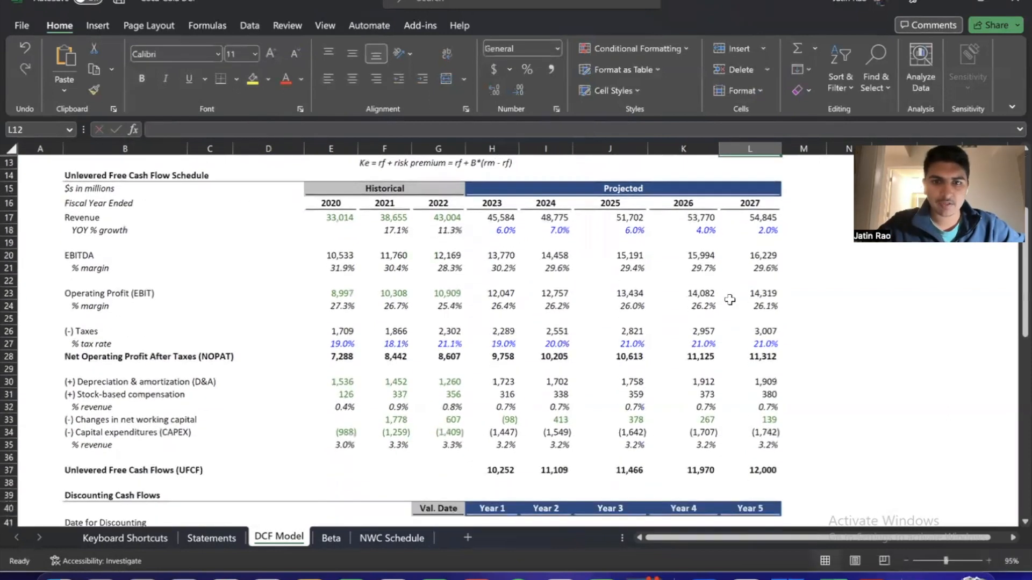
{"action": "scroll", "coordinate": [507, 435], "scroll_direction": "down", "scroll_amount": 1}
{"action": "left_click_drag", "start_coordinate": [499, 443], "coordinate": [733, 442]}
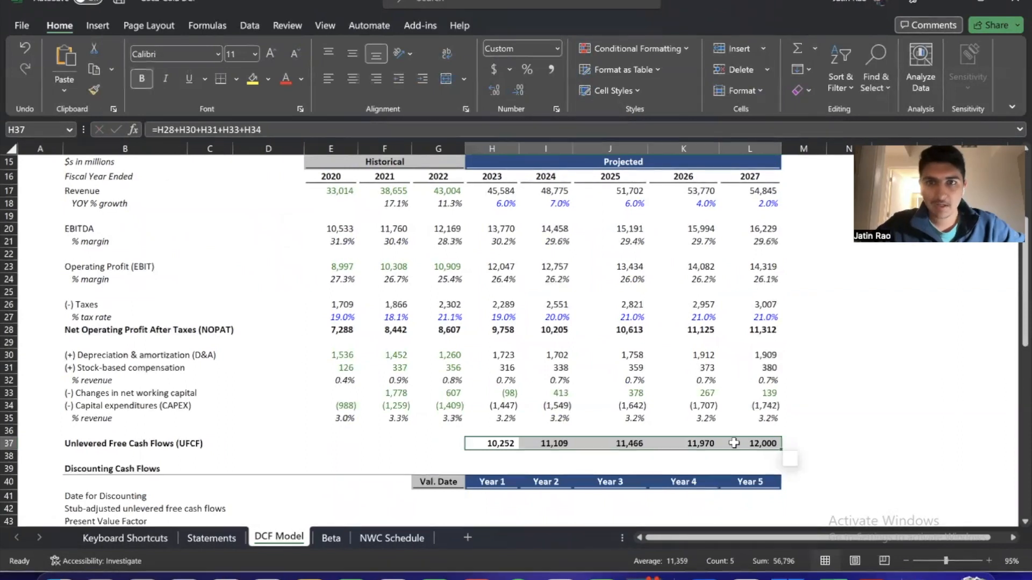
{"action": "scroll", "coordinate": [733, 442], "scroll_direction": "up", "scroll_amount": 5}
{"action": "left_click", "coordinate": [758, 278]}
{"action": "left_click", "coordinate": [757, 304]}
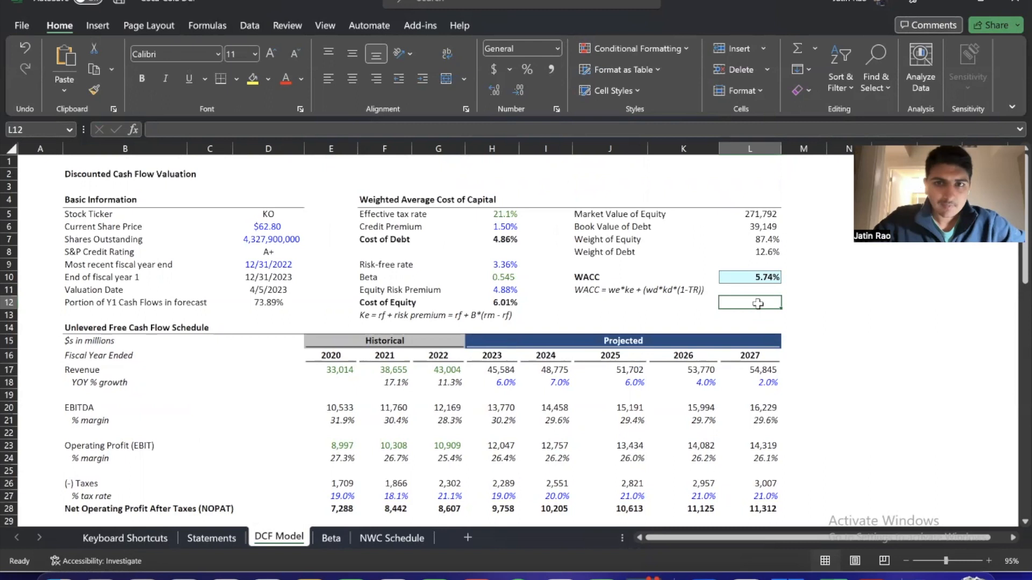
{"action": "left_click", "coordinate": [742, 279]}
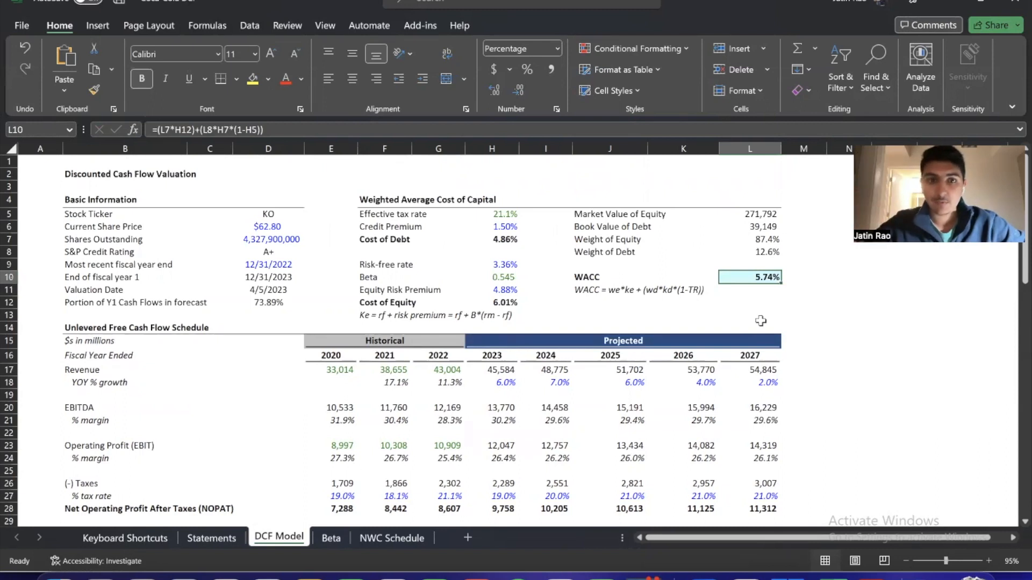
{"action": "scroll", "coordinate": [760, 321], "scroll_direction": "down", "scroll_amount": 5}
{"action": "left_click", "coordinate": [501, 451]}
{"action": "left_click_drag", "start_coordinate": [500, 452], "coordinate": [744, 454]}
{"action": "scroll", "coordinate": [743, 456], "scroll_direction": "up", "scroll_amount": 3}
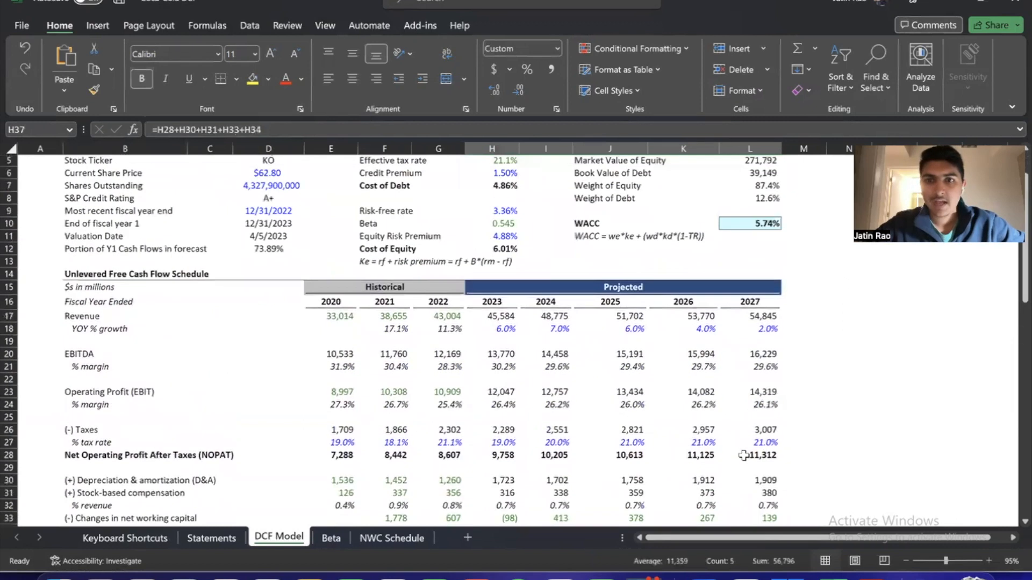
{"action": "scroll", "coordinate": [546, 350], "scroll_direction": "up", "scroll_amount": 2}
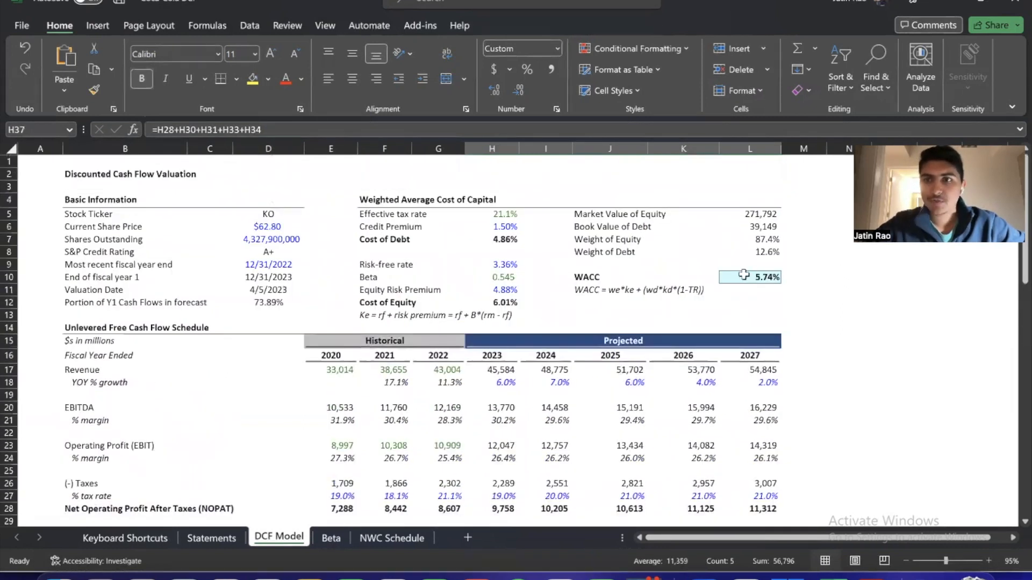
{"action": "left_click", "coordinate": [750, 276]}
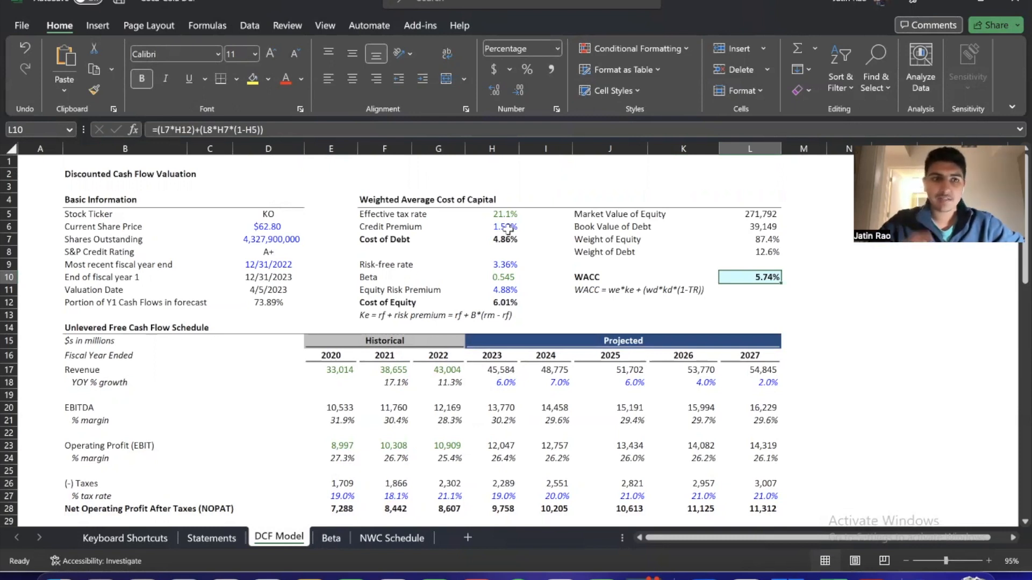
Look over the empty Discounting Cash Flows, Terminal Value, Net Debt, Final Valuation and Sensitivity Analysis sections
{"action": "scroll", "coordinate": [720, 332], "scroll_direction": "down", "scroll_amount": 8}
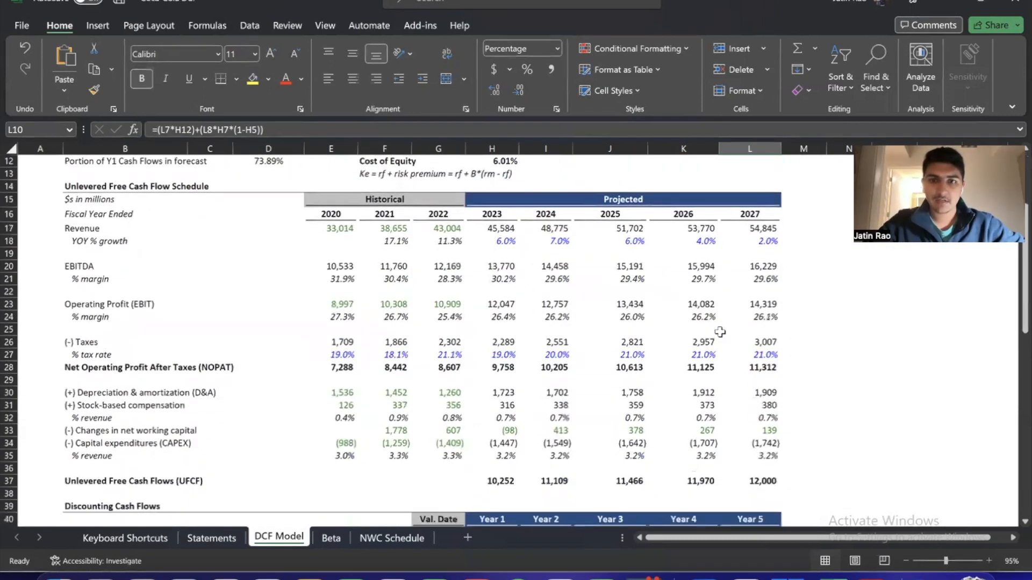
{"action": "scroll", "coordinate": [481, 294], "scroll_direction": "down", "scroll_amount": 2}
{"action": "left_click_drag", "start_coordinate": [432, 296], "coordinate": [772, 329]}
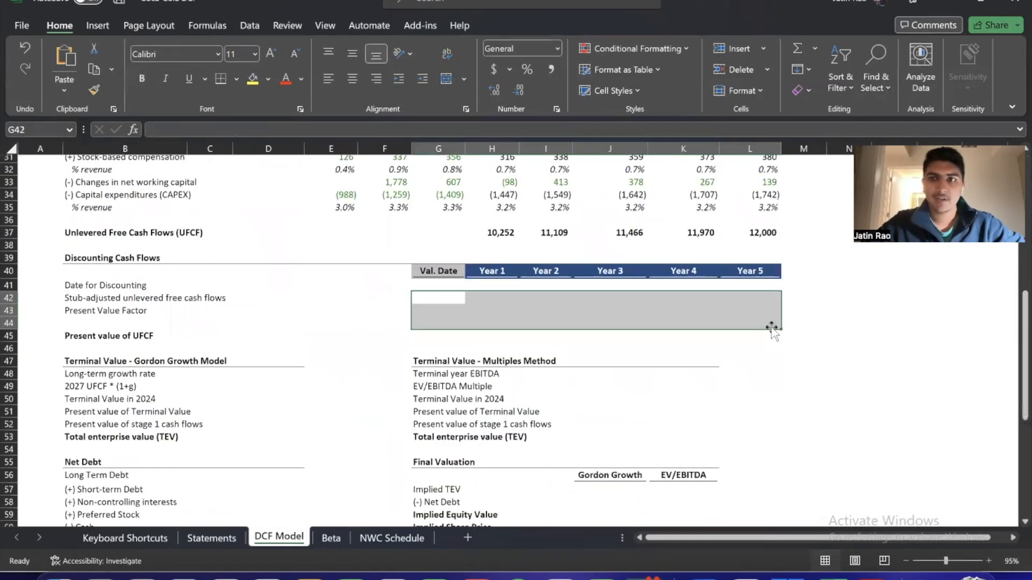
{"action": "scroll", "coordinate": [771, 328], "scroll_direction": "down", "scroll_amount": 1}
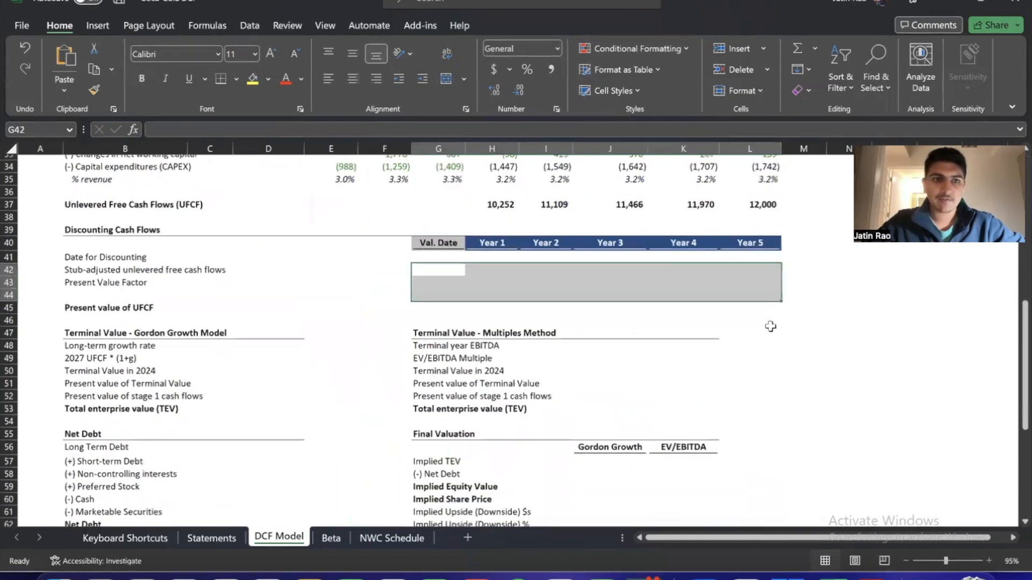
{"action": "left_click", "coordinate": [184, 353]}
{"action": "left_click", "coordinate": [487, 402]}
{"action": "scroll", "coordinate": [487, 402], "scroll_direction": "down", "scroll_amount": 3}
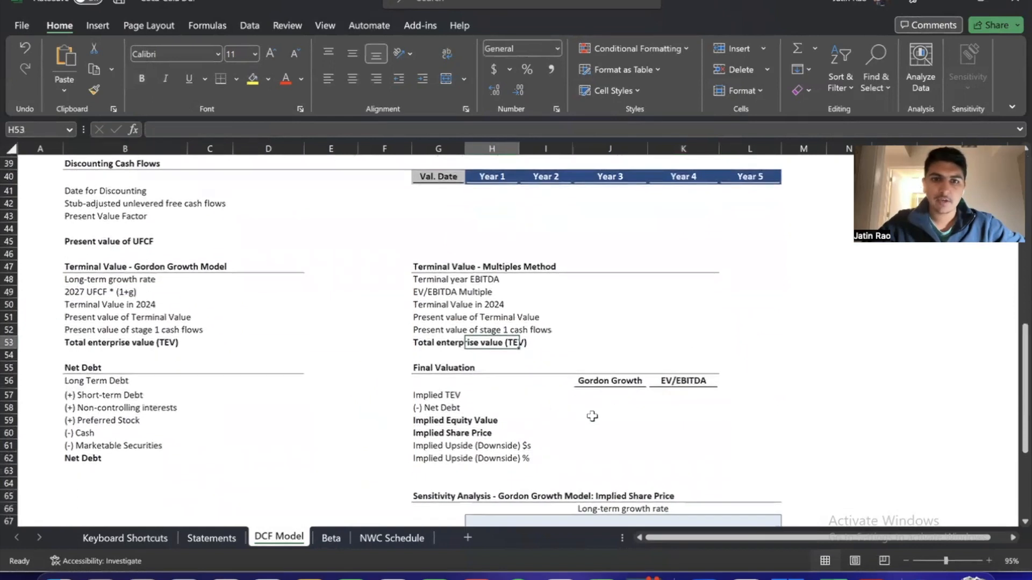
{"action": "scroll", "coordinate": [667, 409], "scroll_direction": "down", "scroll_amount": 1}
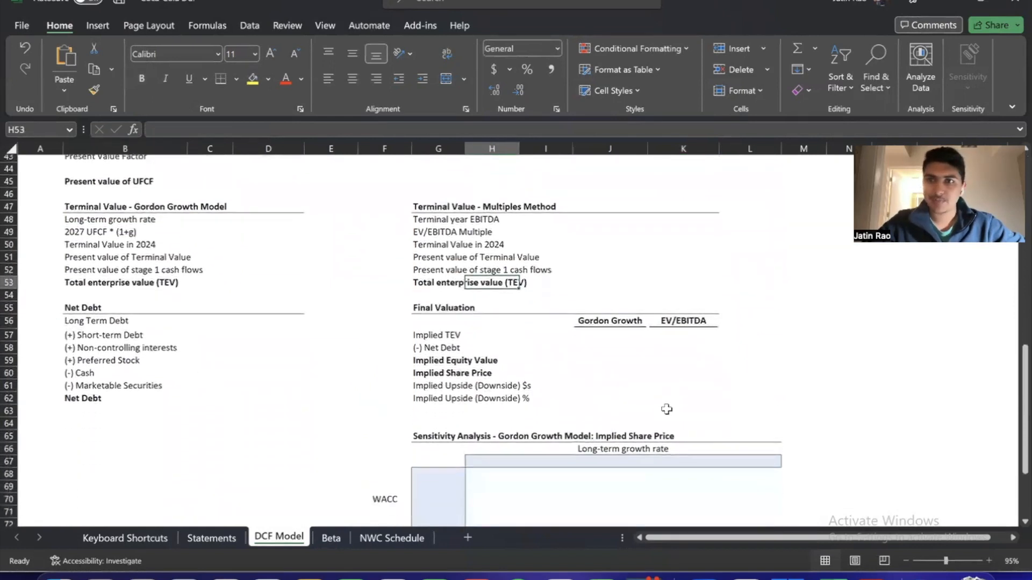